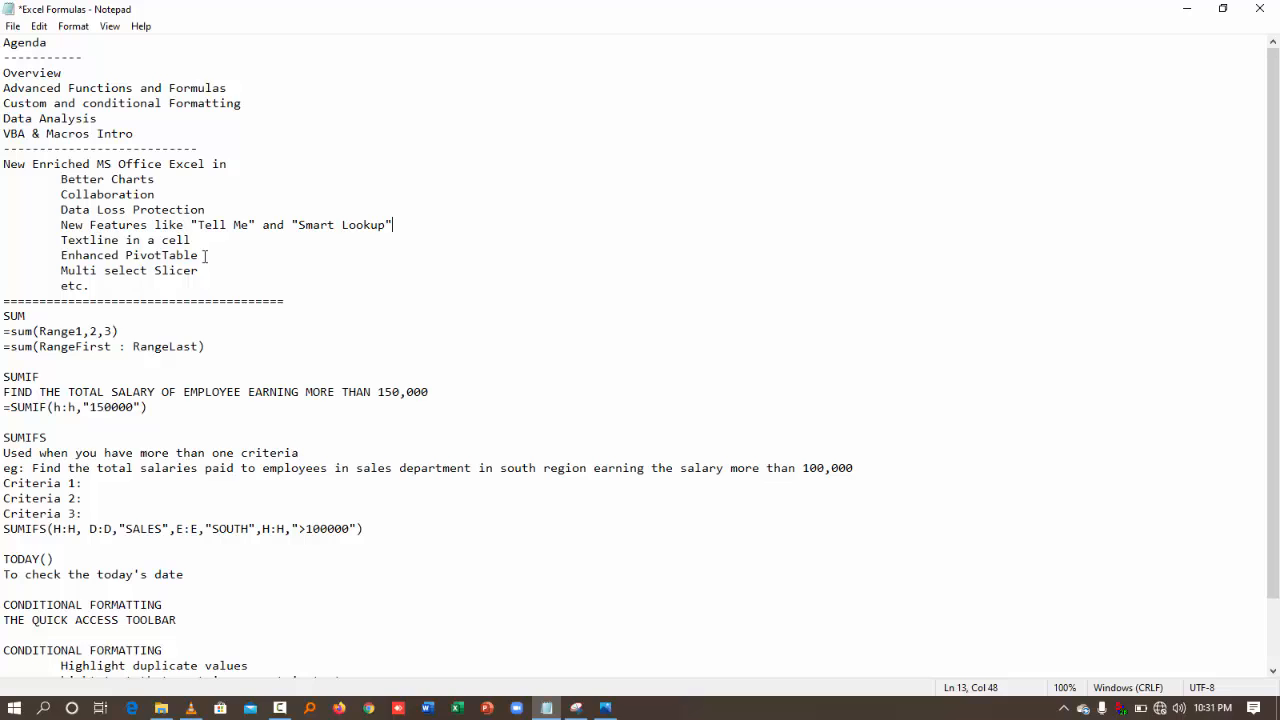
- Review the training agenda and the list of new Excel features in the notes
drag(75, 270, 203, 266)
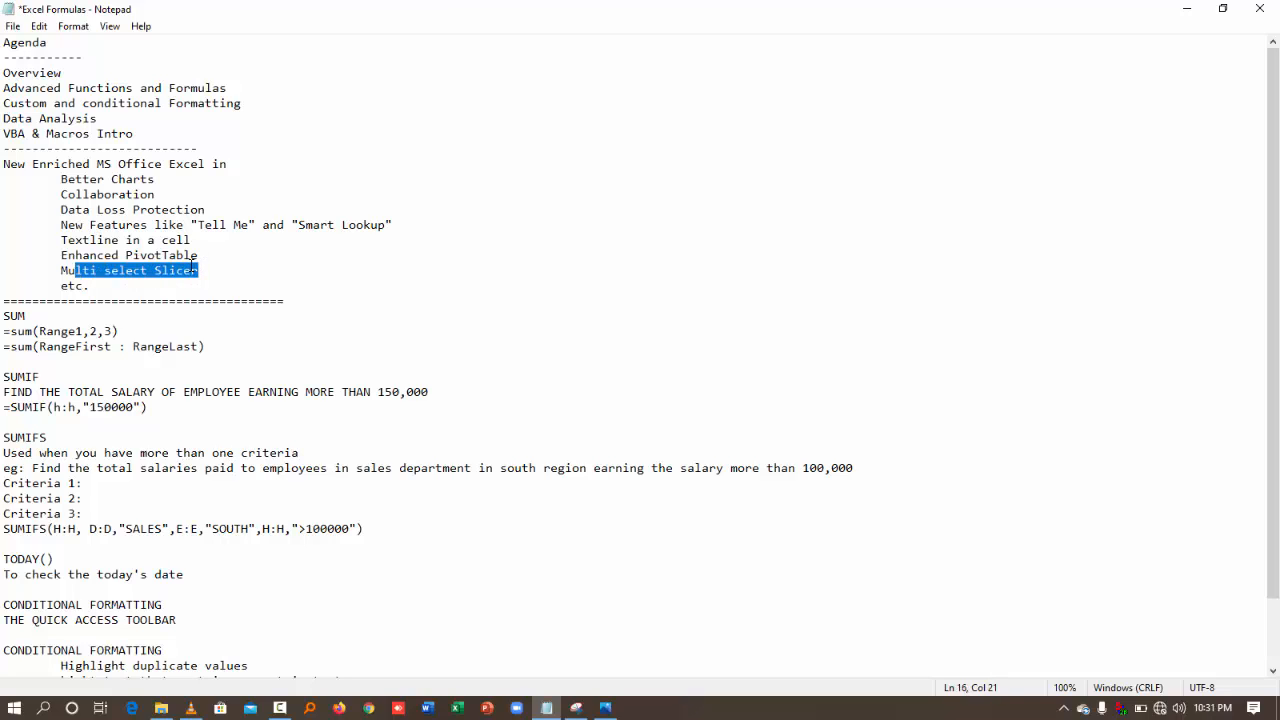
click(176, 288)
drag(138, 287, 2, 163)
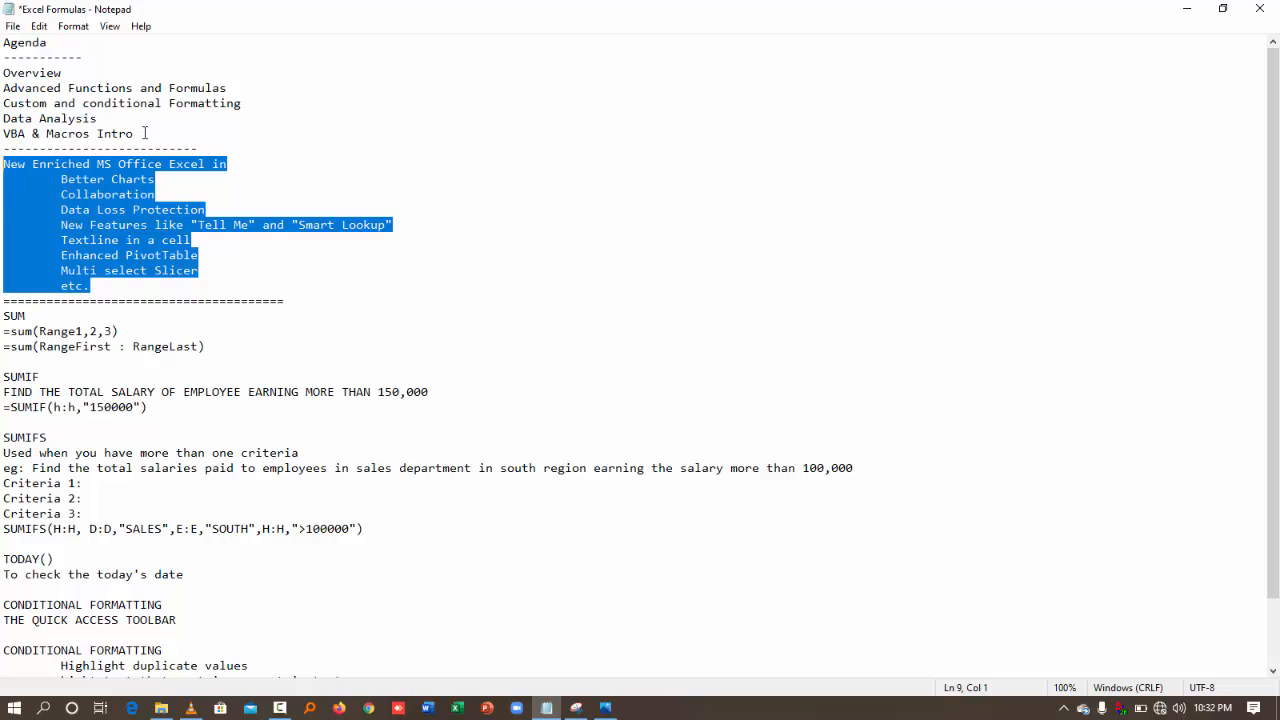
drag(146, 131, 2, 69)
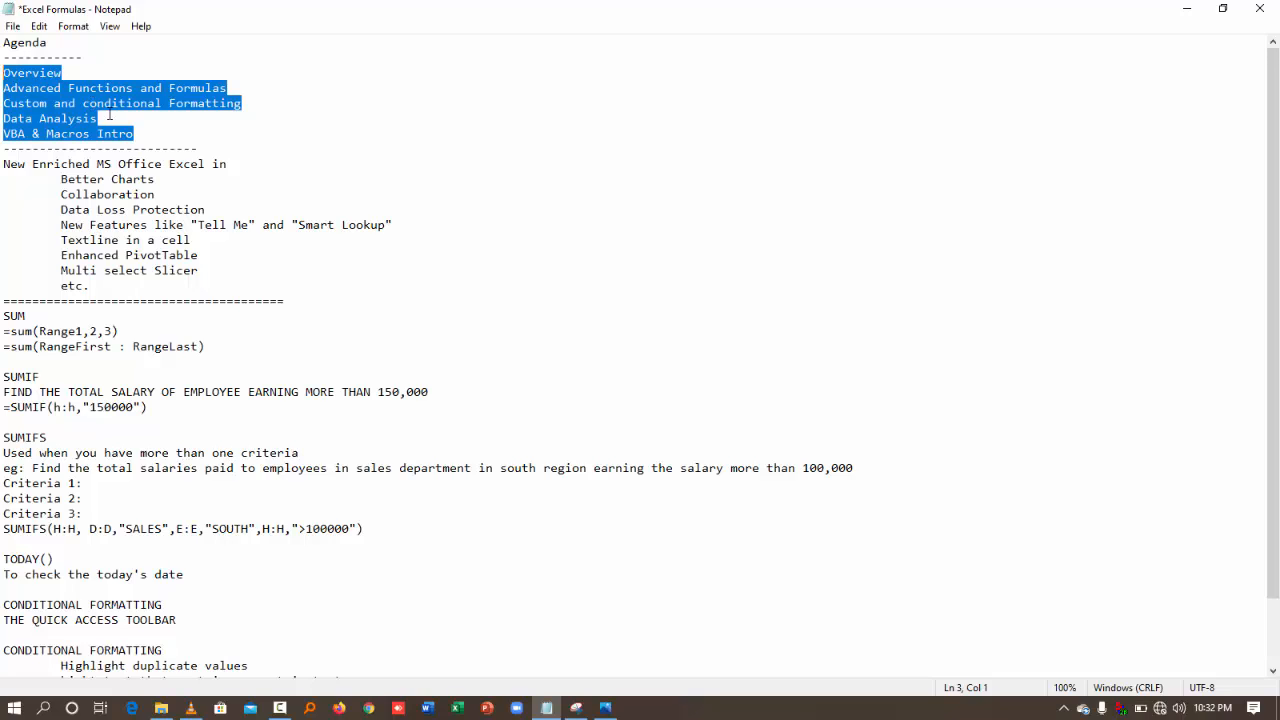
double_click(117, 121)
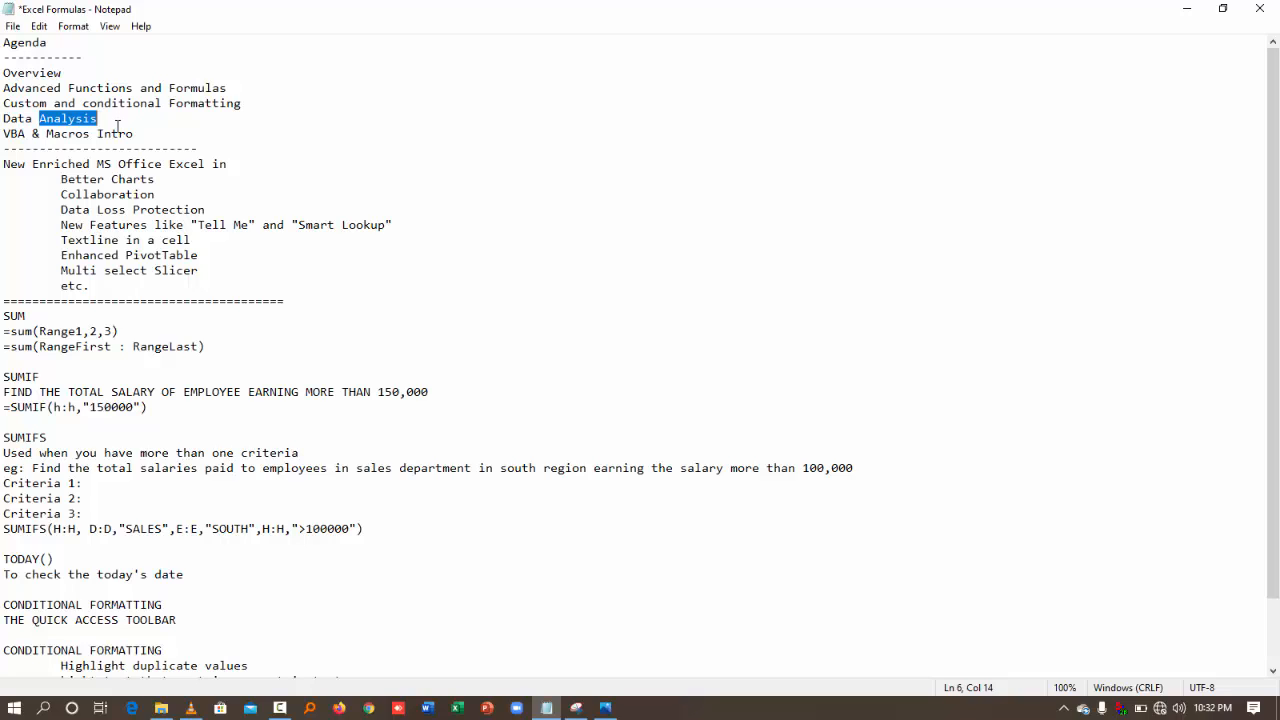
click(135, 133)
drag(135, 133, 2, 140)
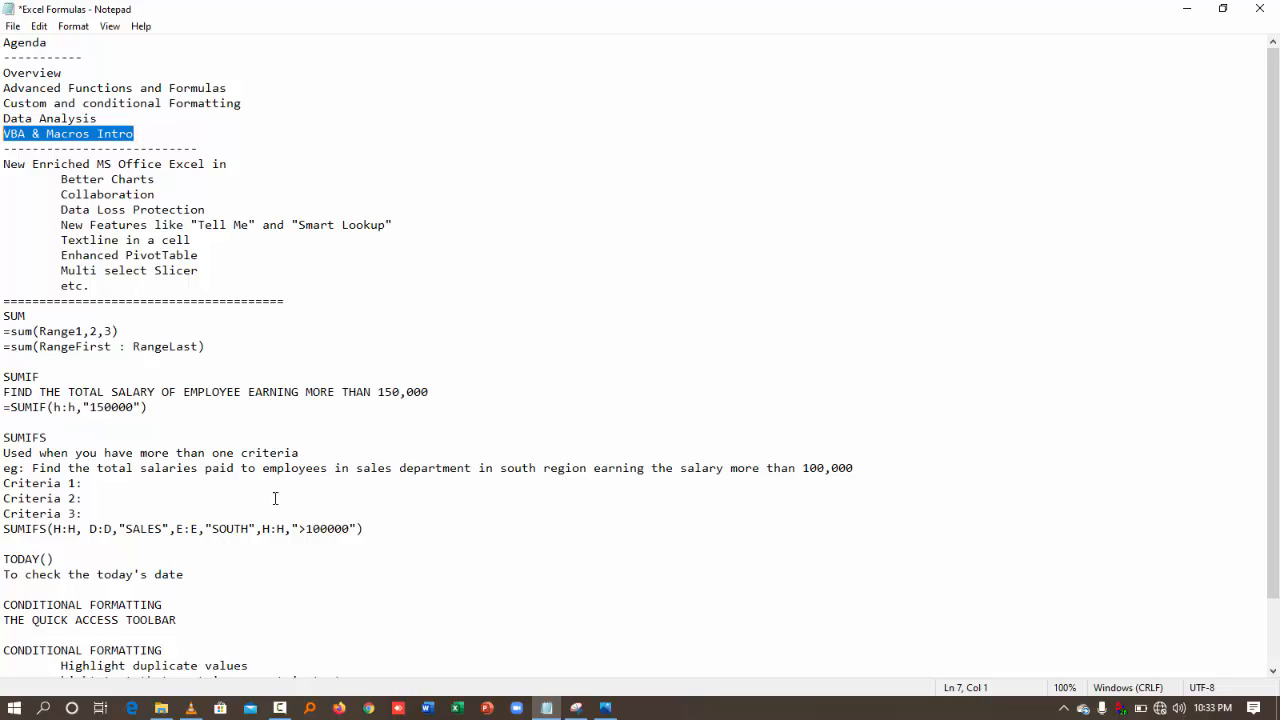
click(457, 708)
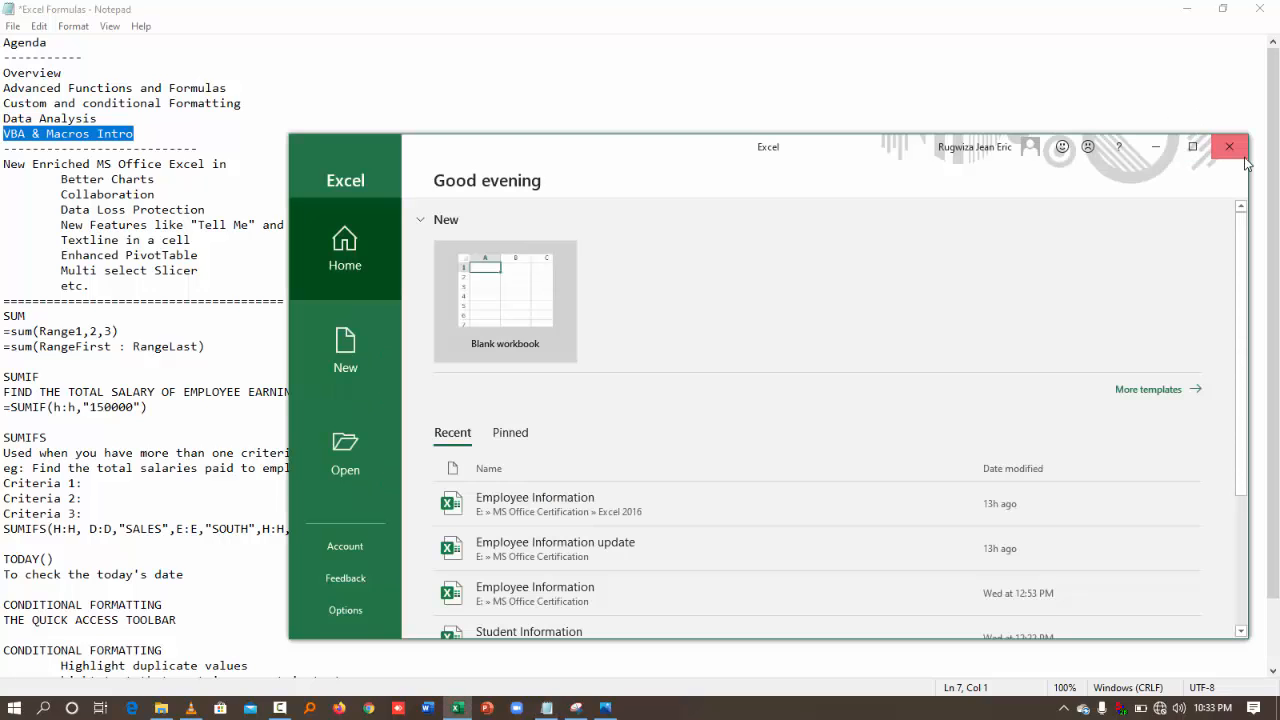
click(1230, 147)
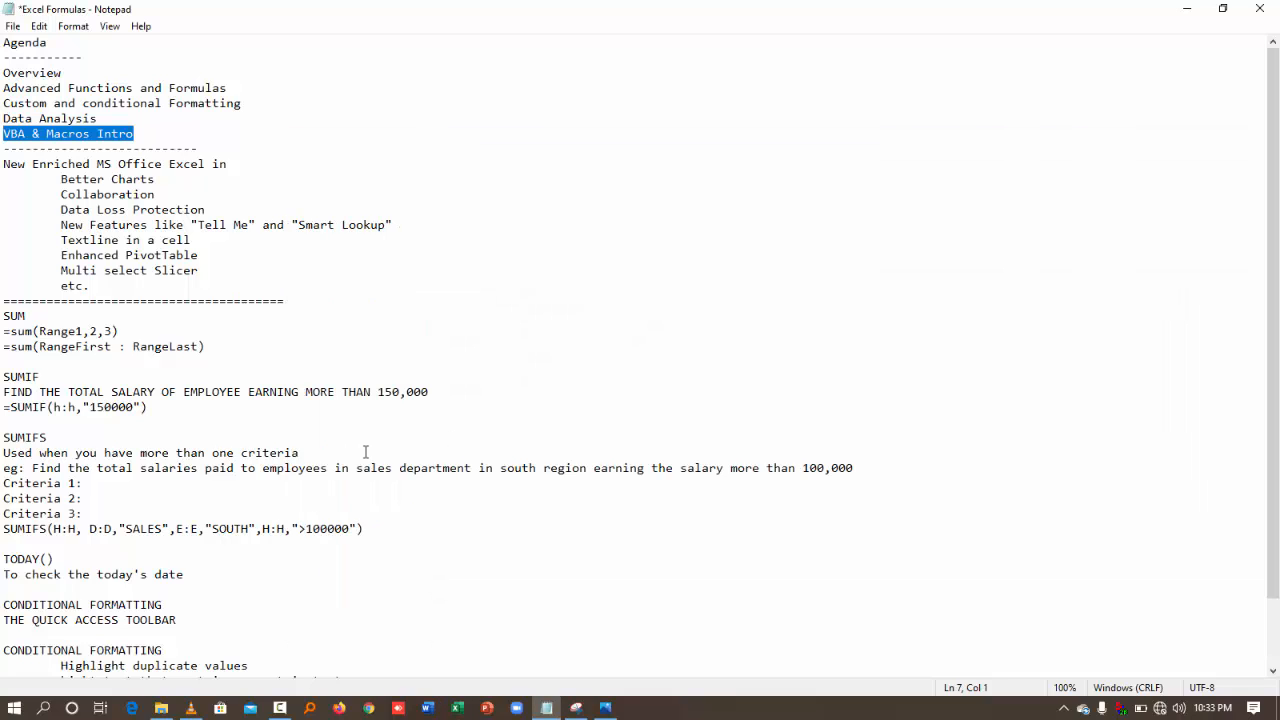
click(366, 452)
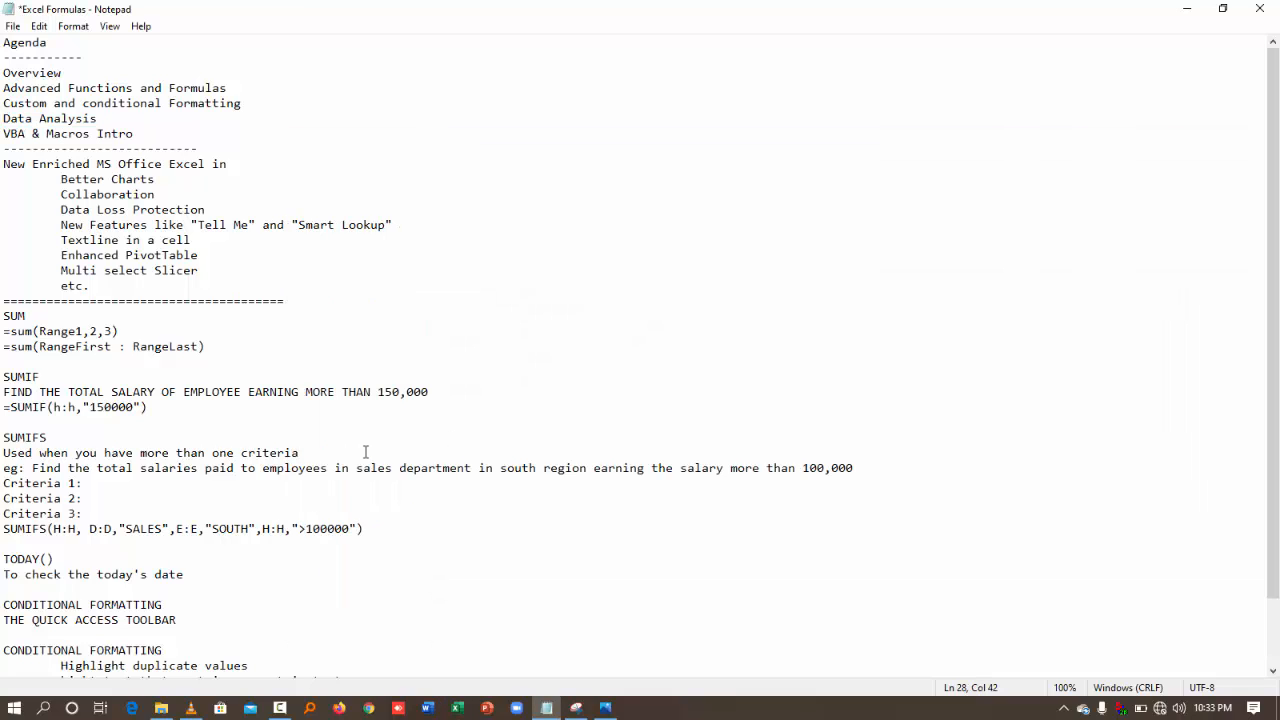
key(super)
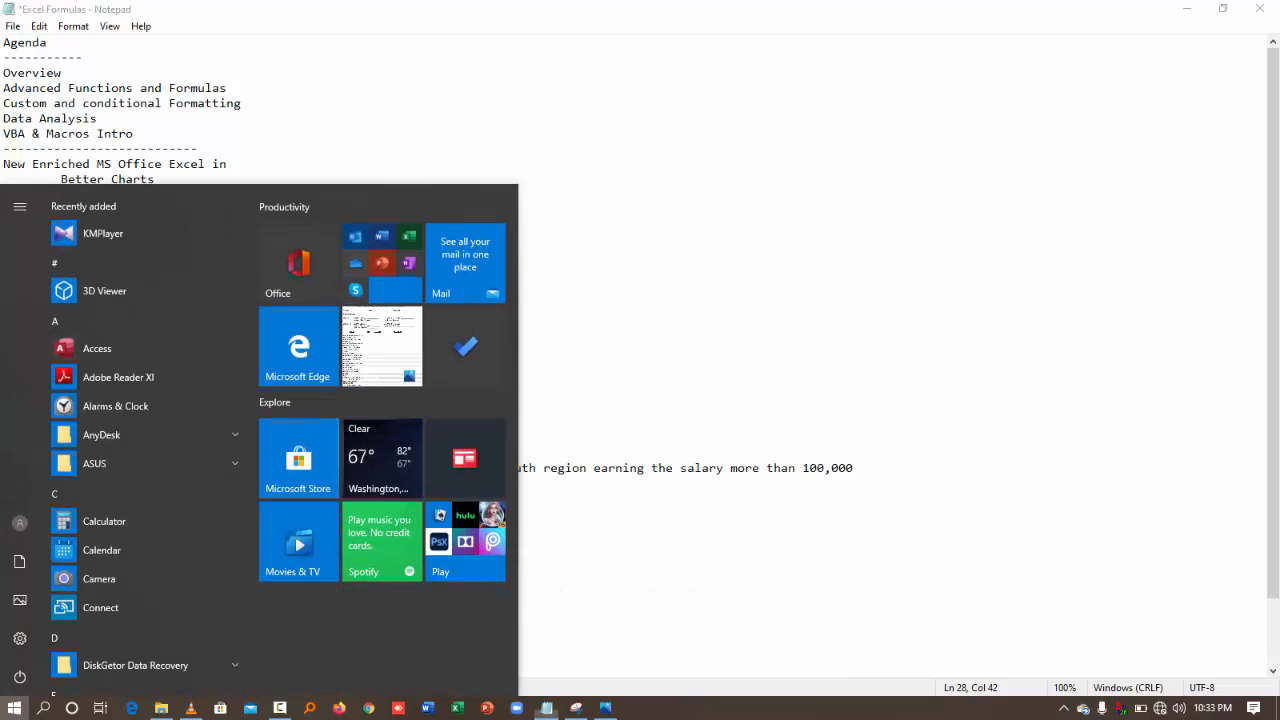
key(super)
key(super)
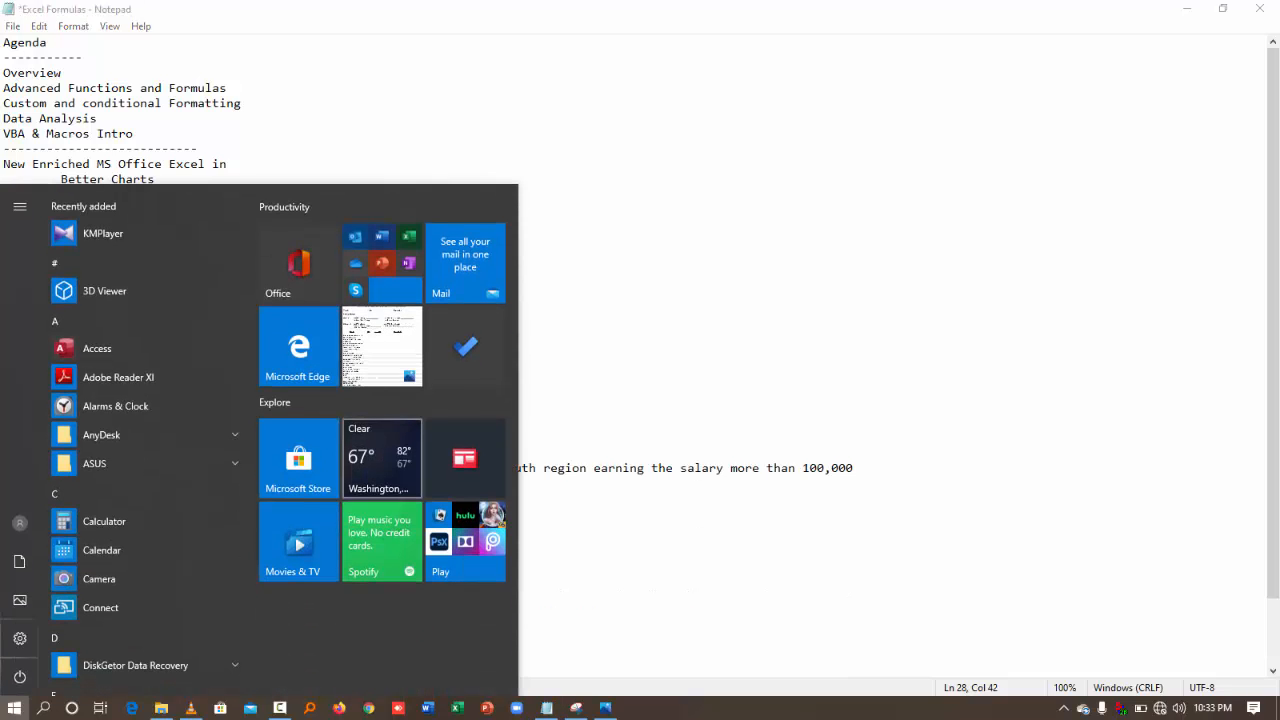
click(4, 709)
click(4, 709)
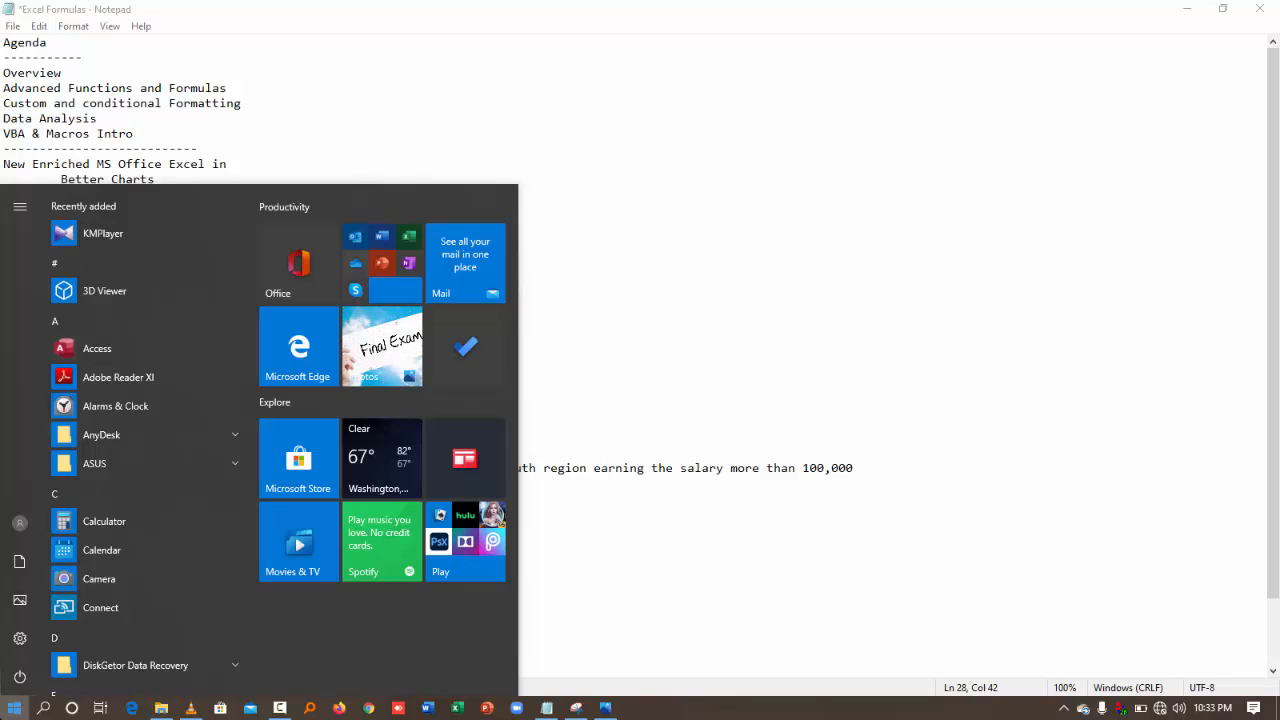
text(excel)
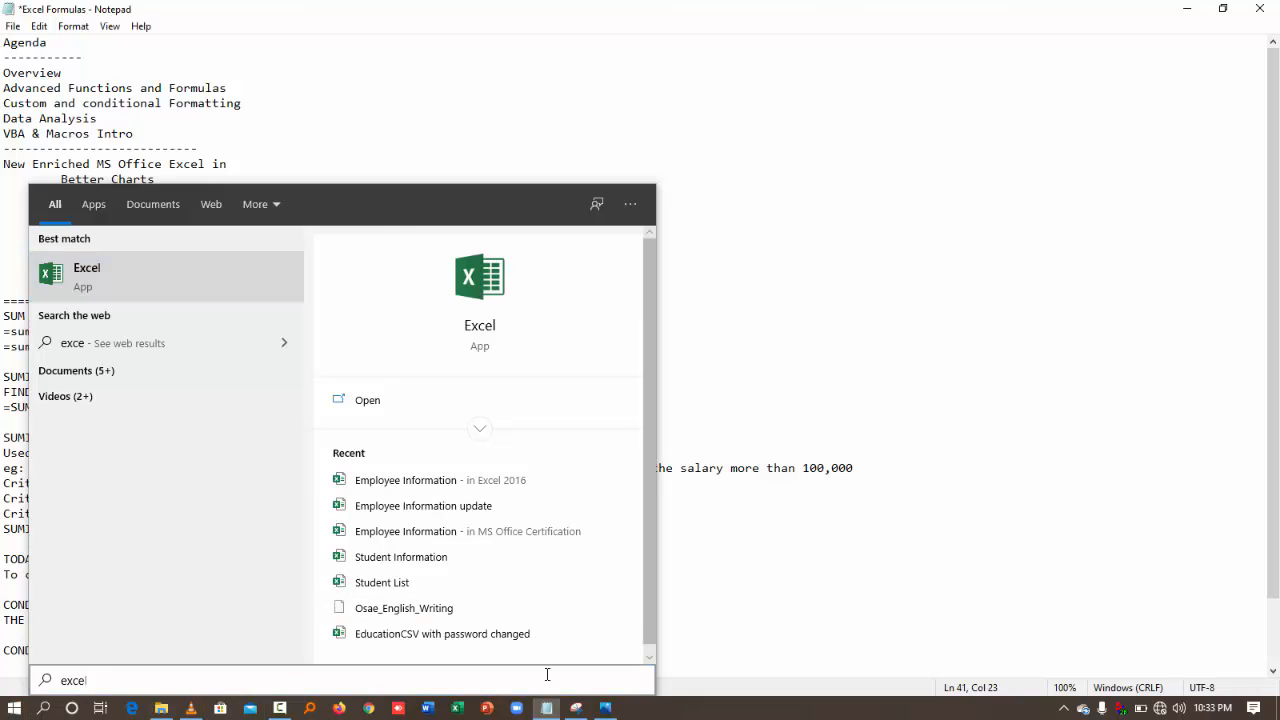
click(459, 708)
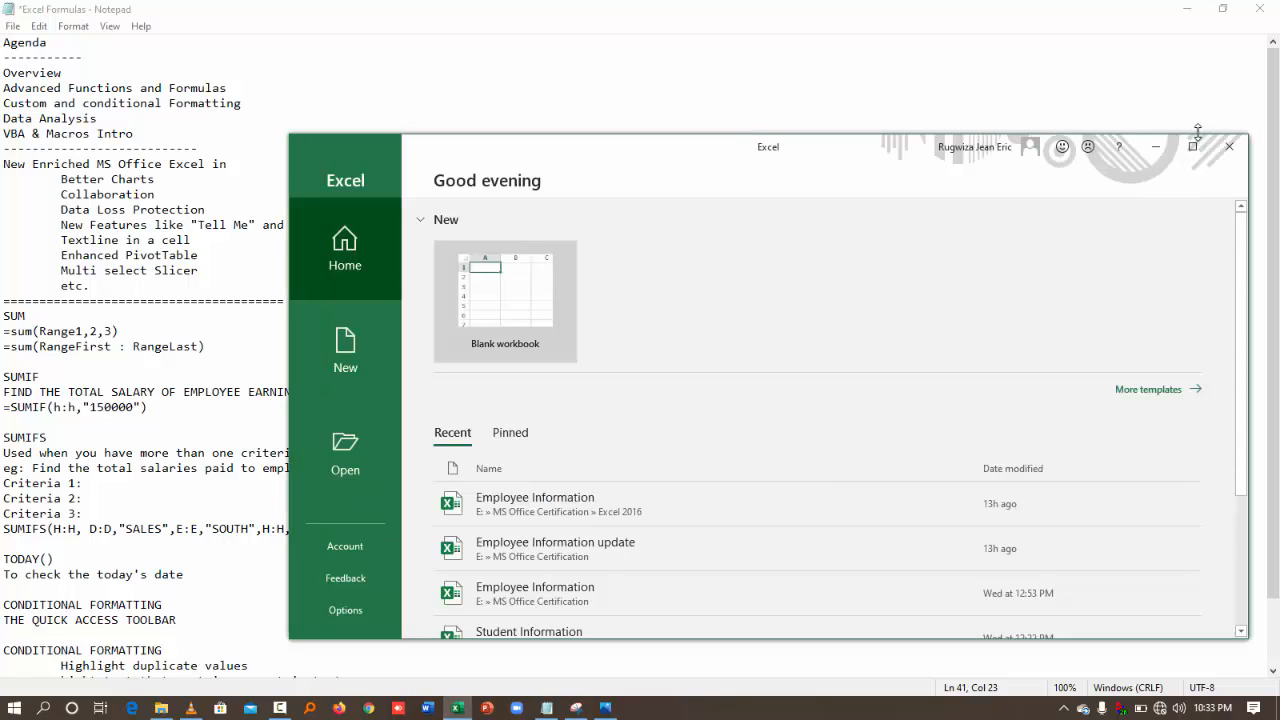
key(alt+F4)
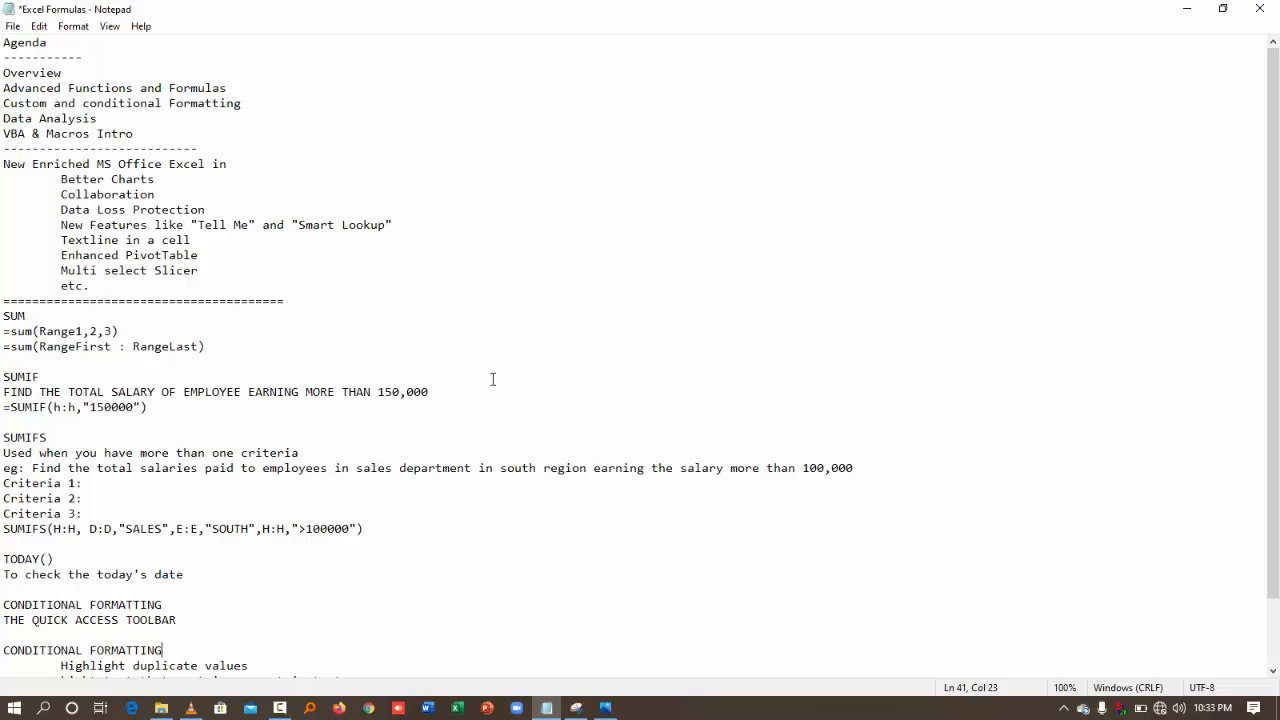
- Switch to Excel in a maximized window and create a workbook from the Loan Amortization template
click(465, 709)
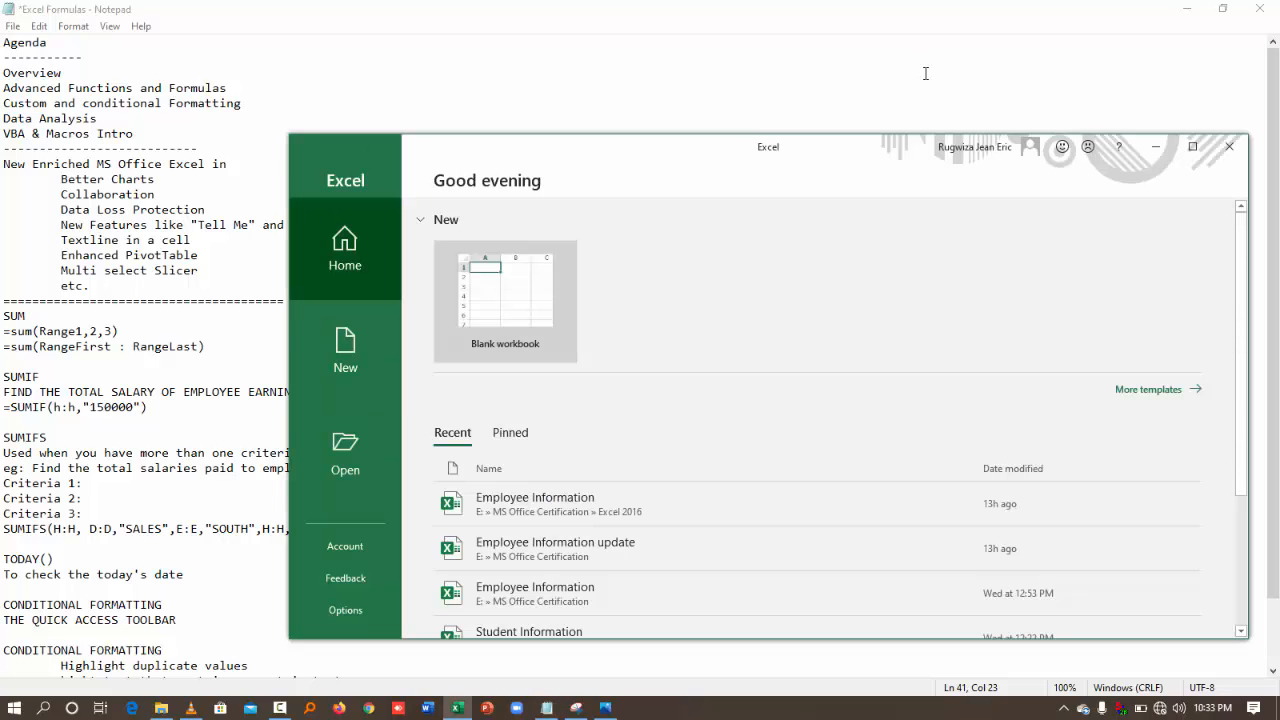
click(1192, 146)
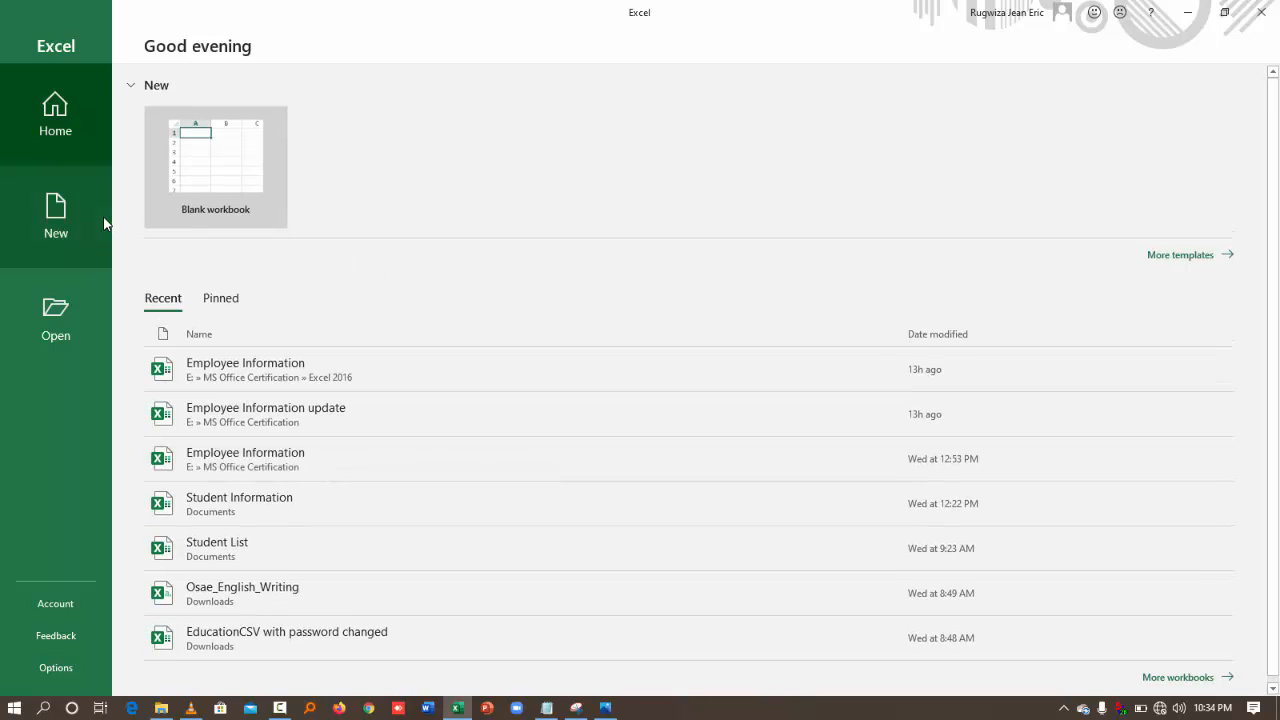
click(56, 232)
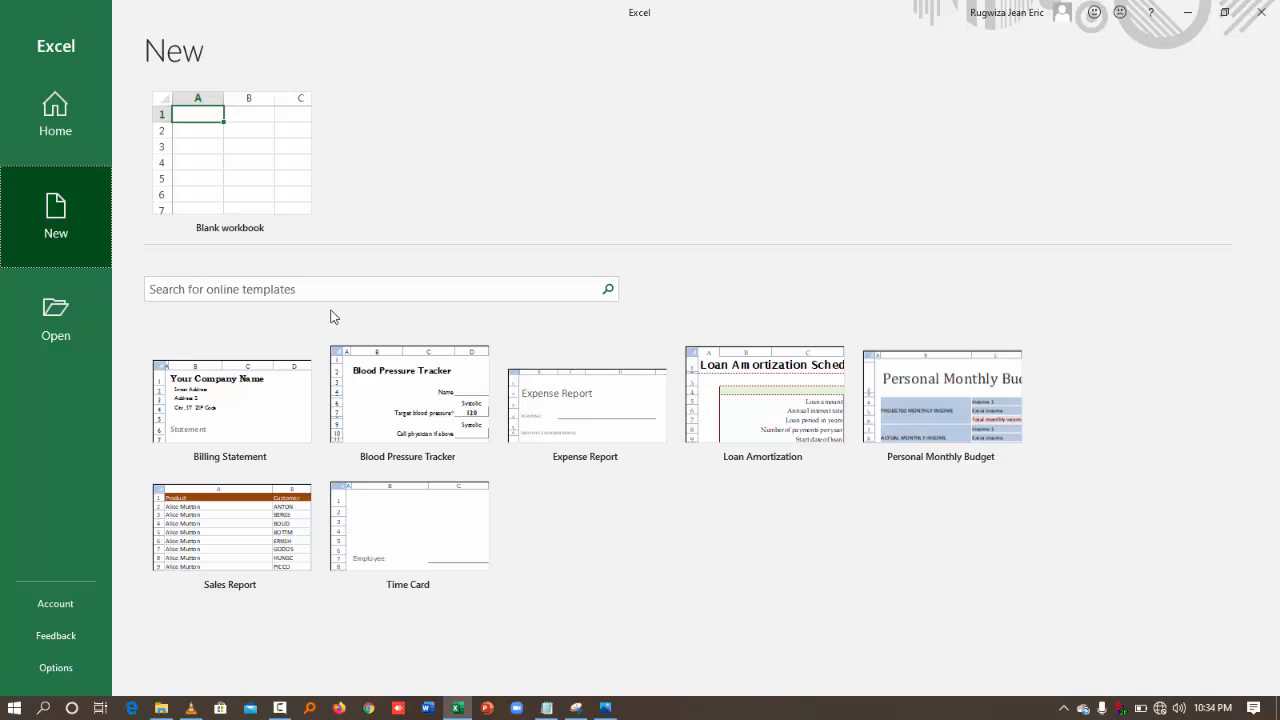
click(773, 417)
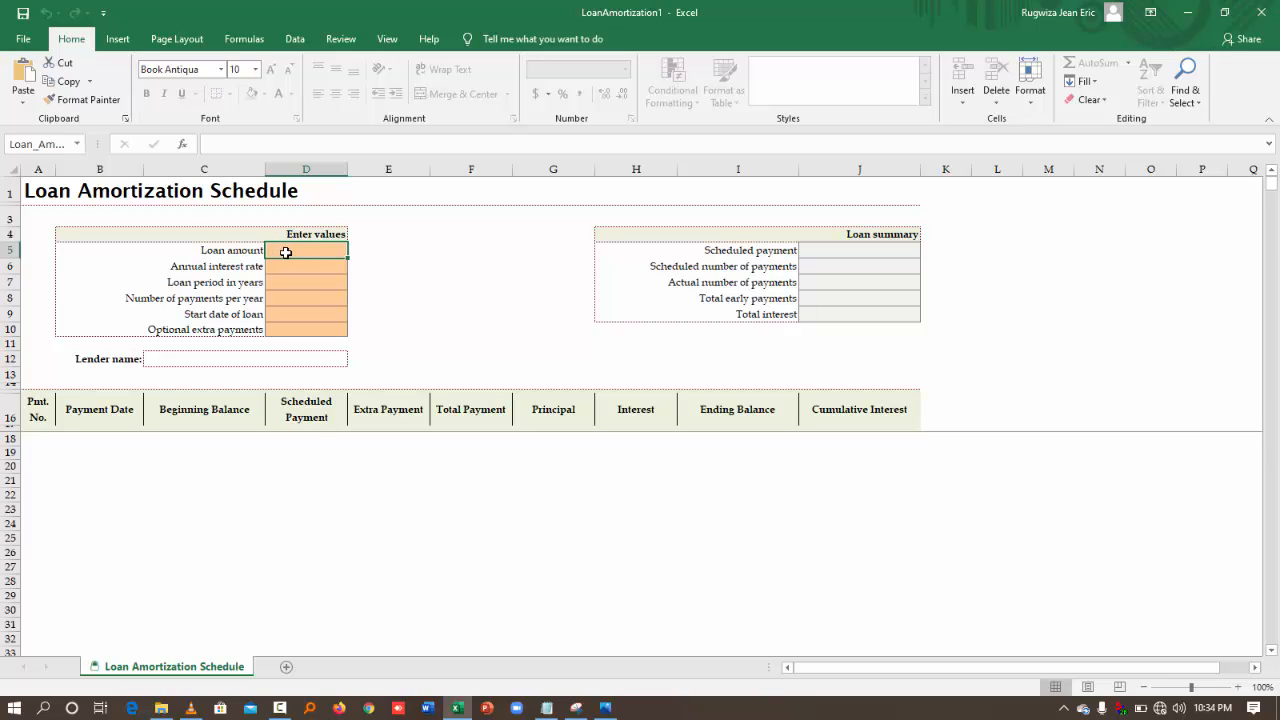
- Enter a loan amount of 10000000 and an annual interest rate of 10% in the loan schedule
text(1000)
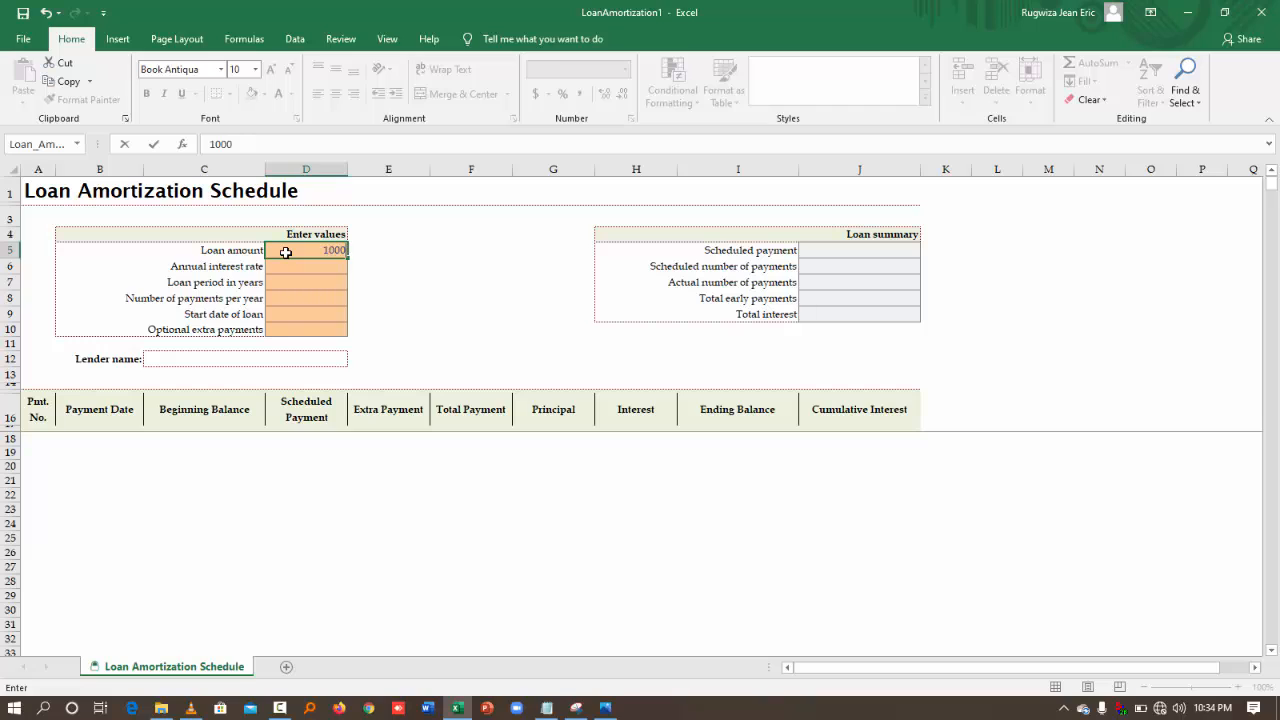
text(0000)
key(Return)
text(10)
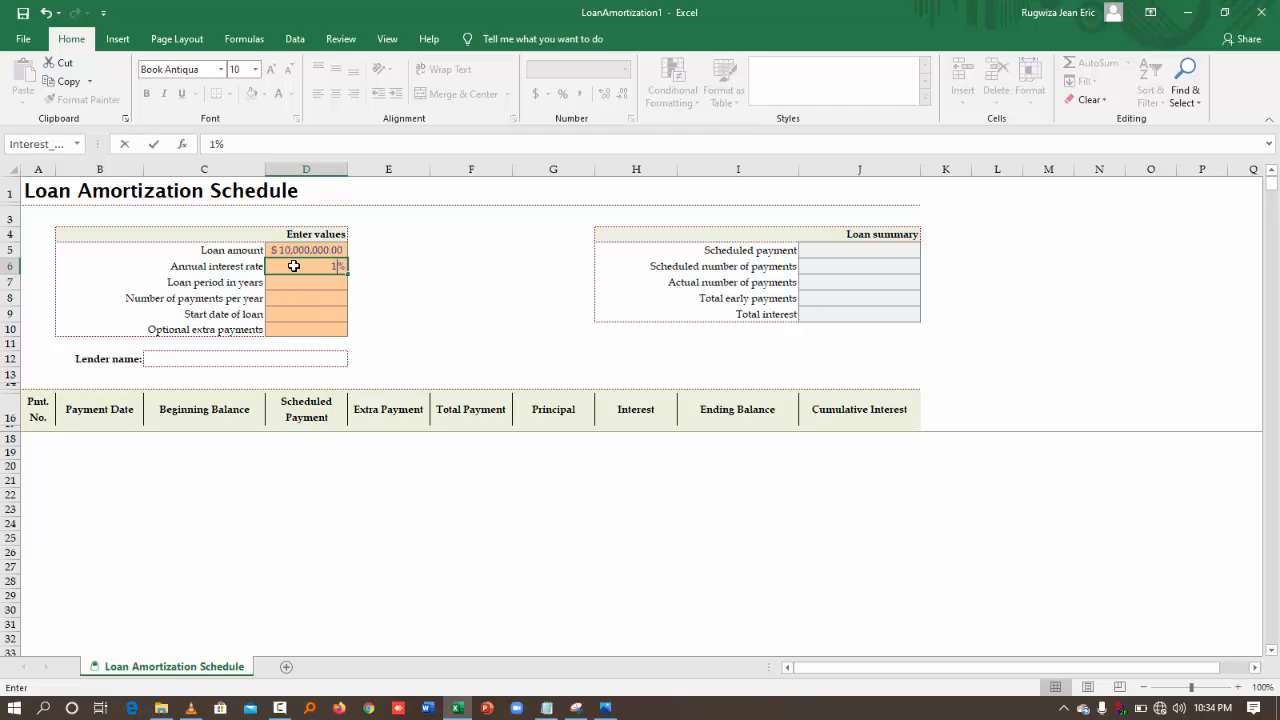
- Enter a loan period of 4 years and 2 payments per year
click(295, 282)
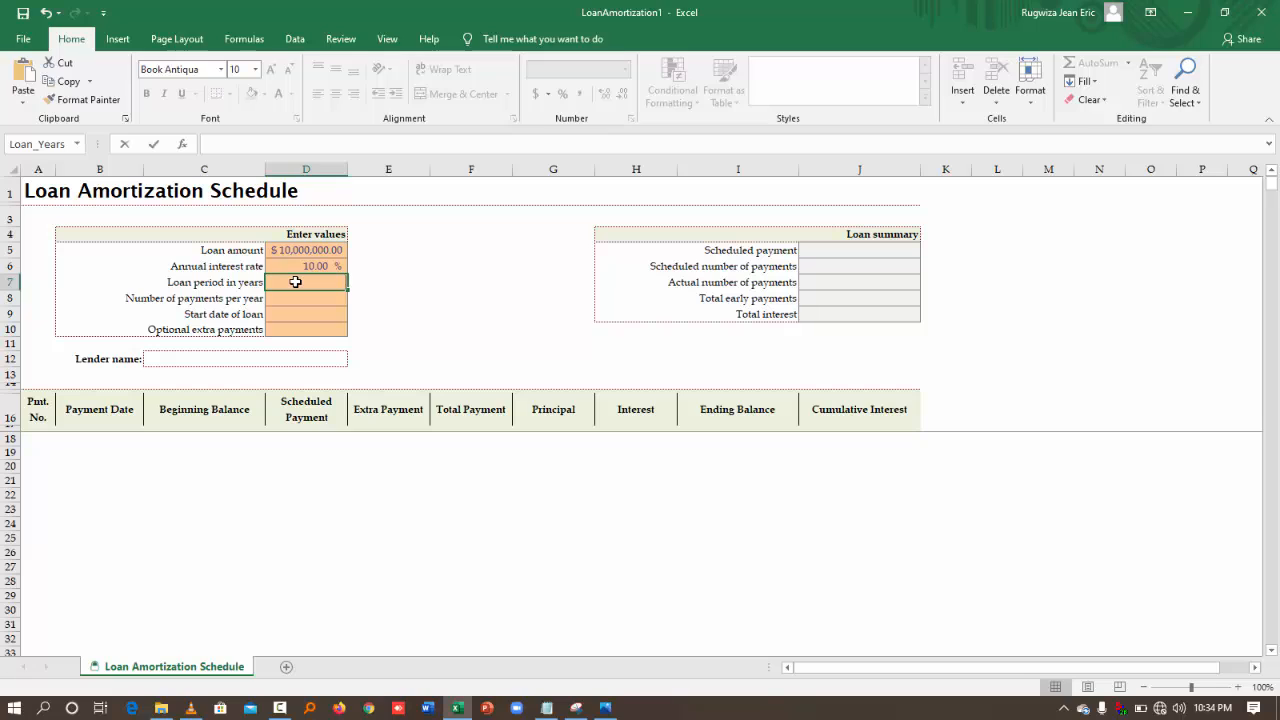
text(4)
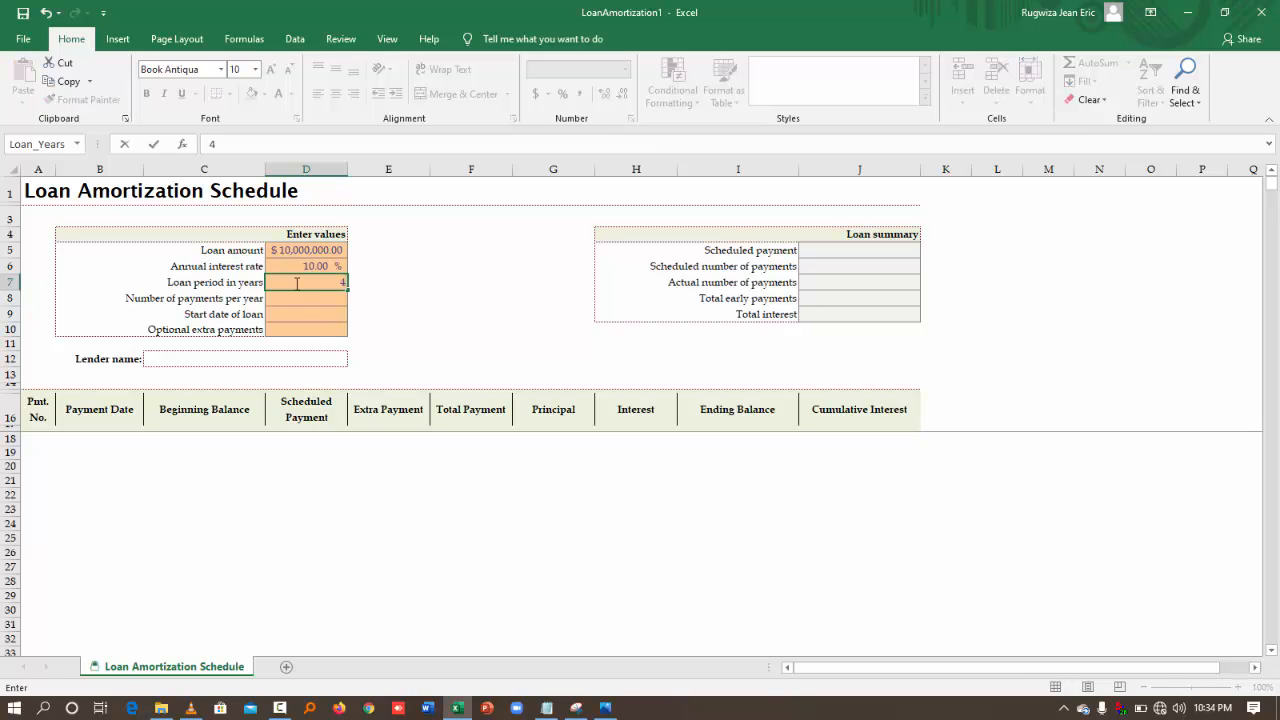
click(295, 298)
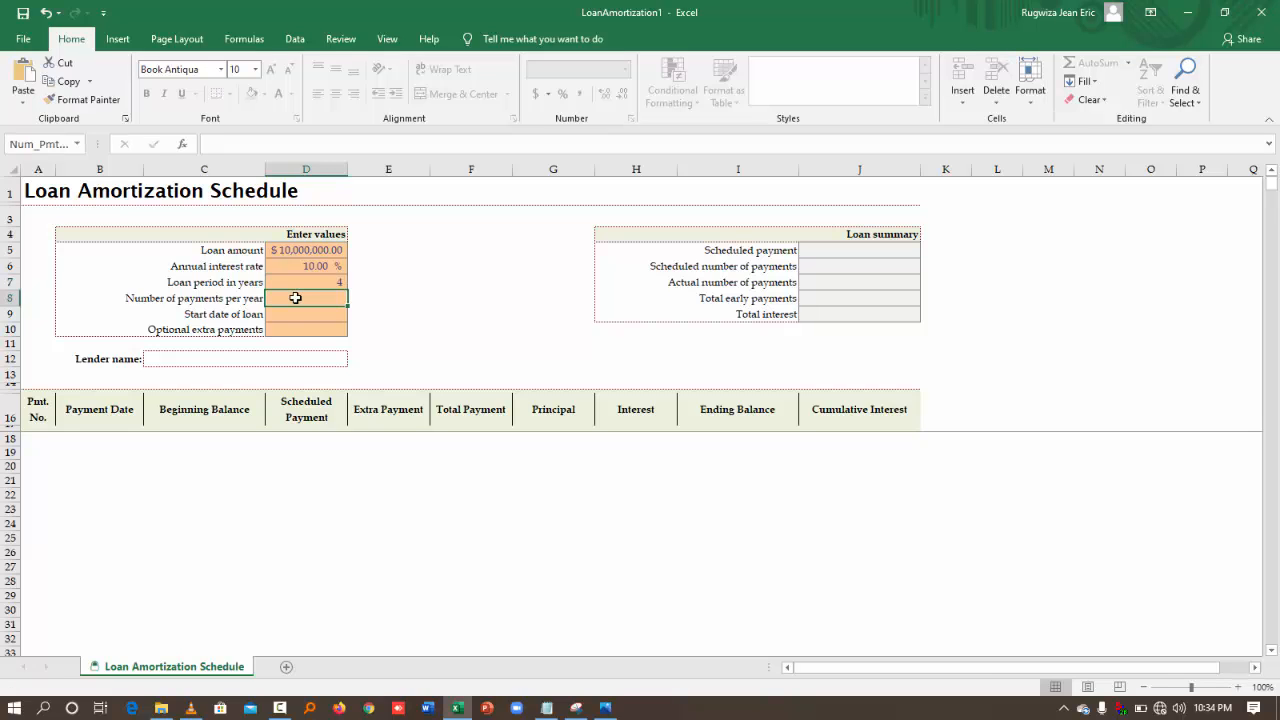
text(2)
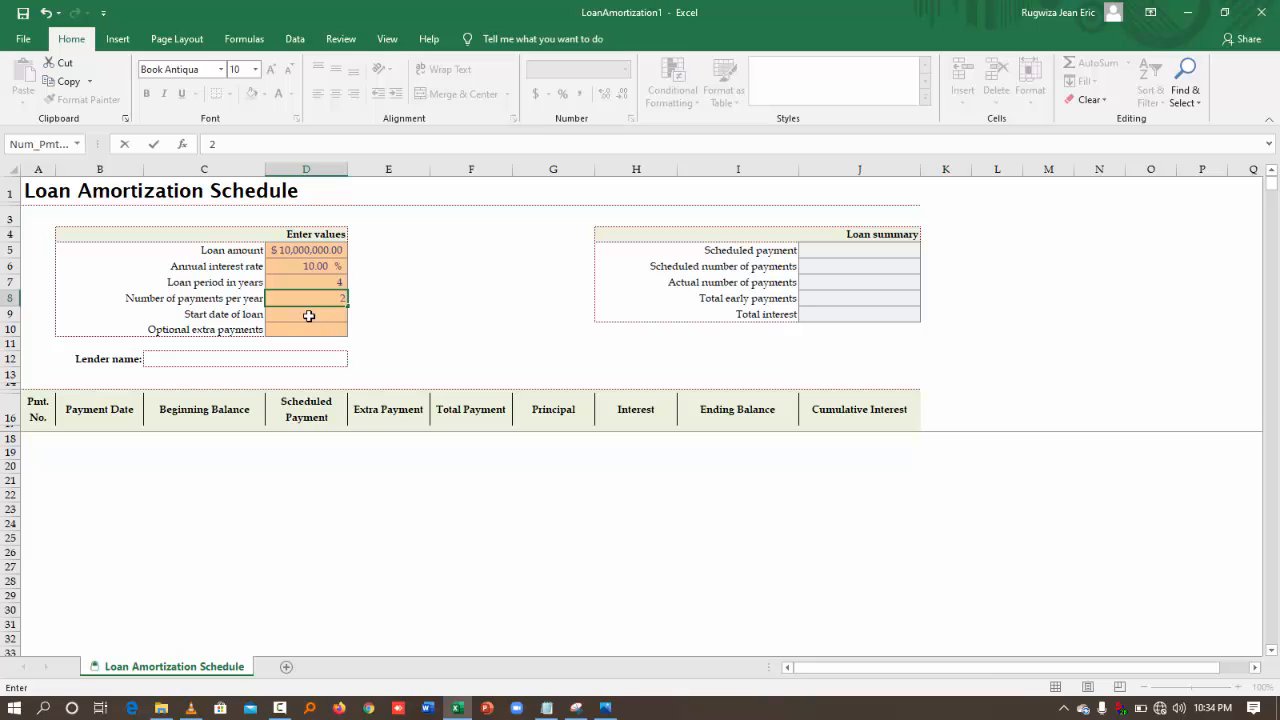
- Set the start date of the loan to 01/09/2020
click(309, 316)
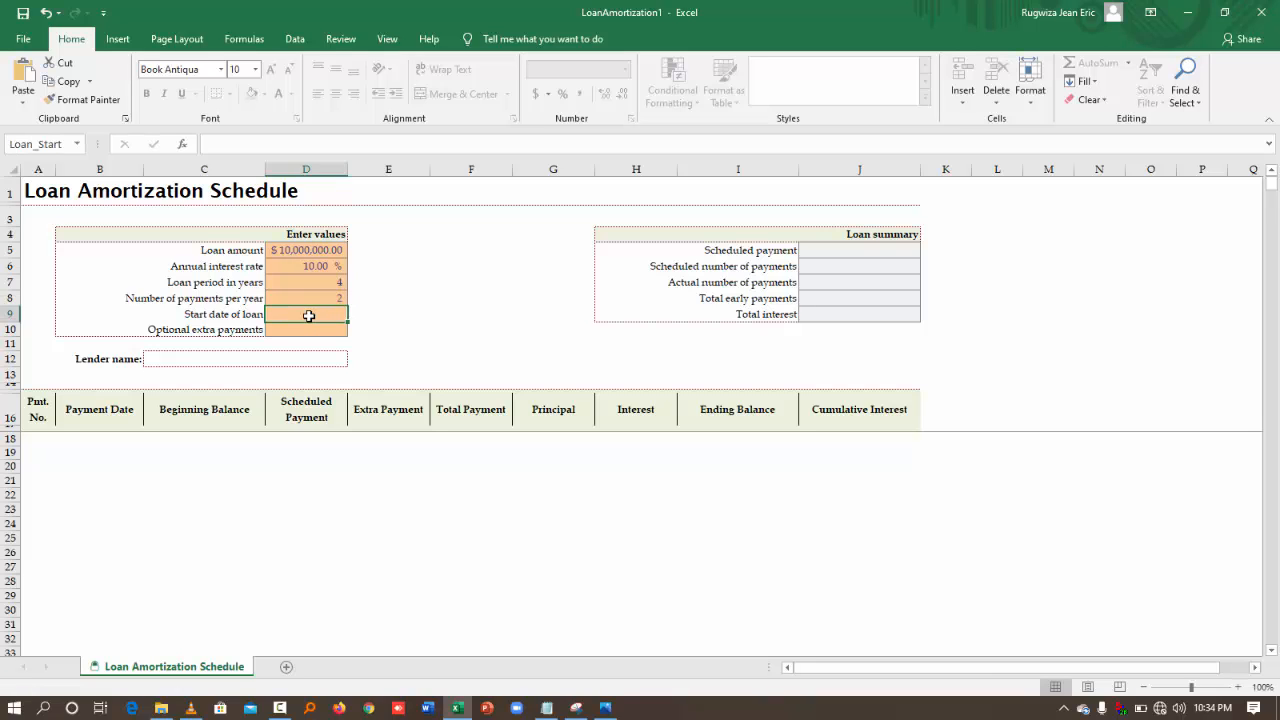
text(Sept)
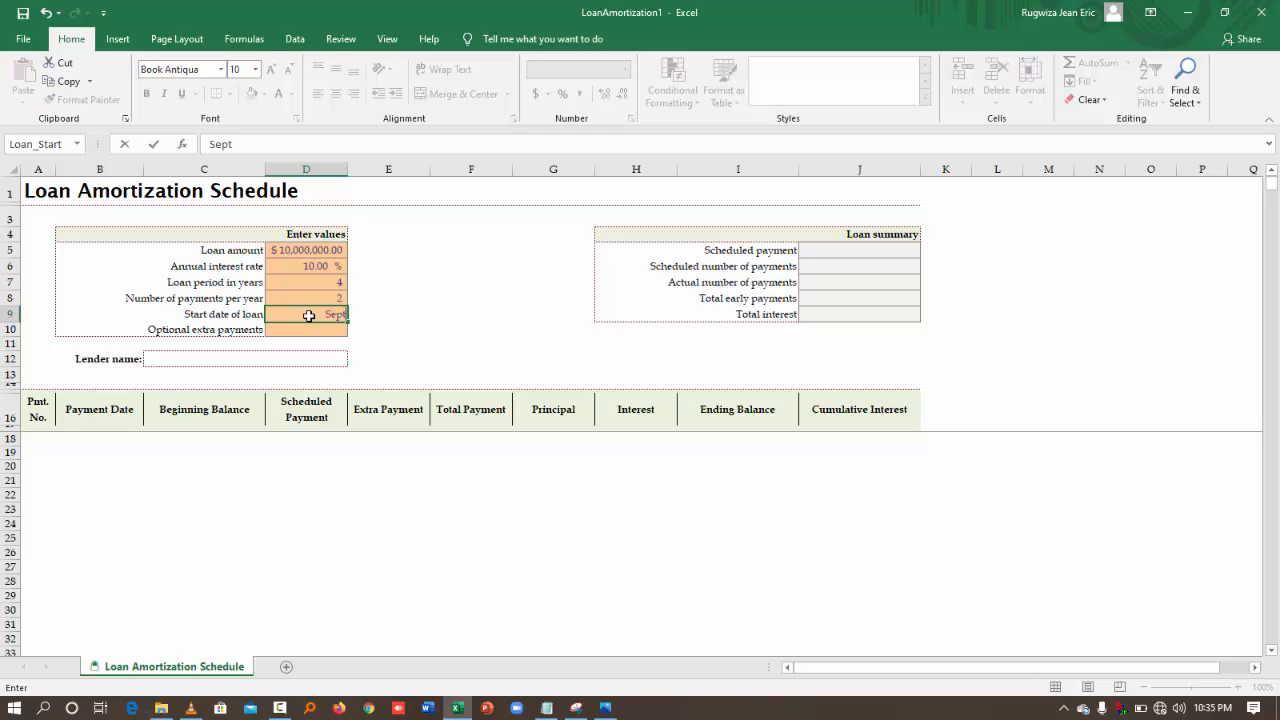
key(BackSpace)
key(BackSpace)
text(09/2020)
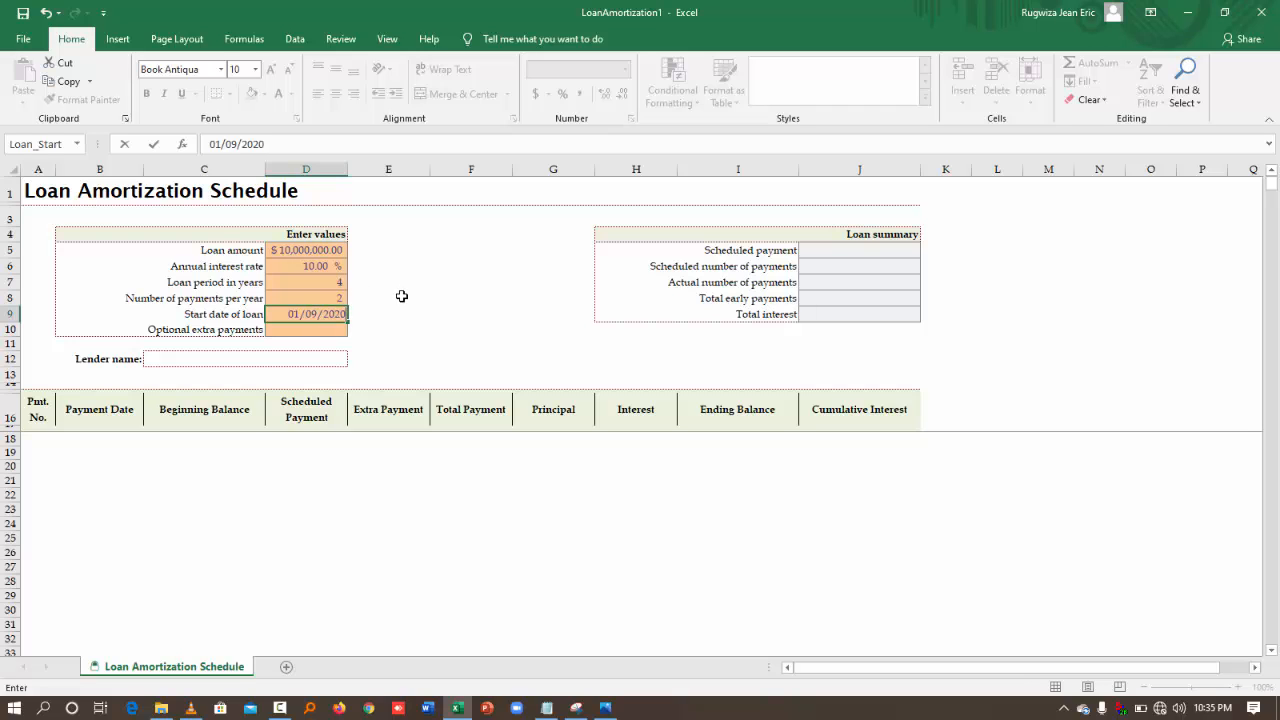
key(ctrl+Return)
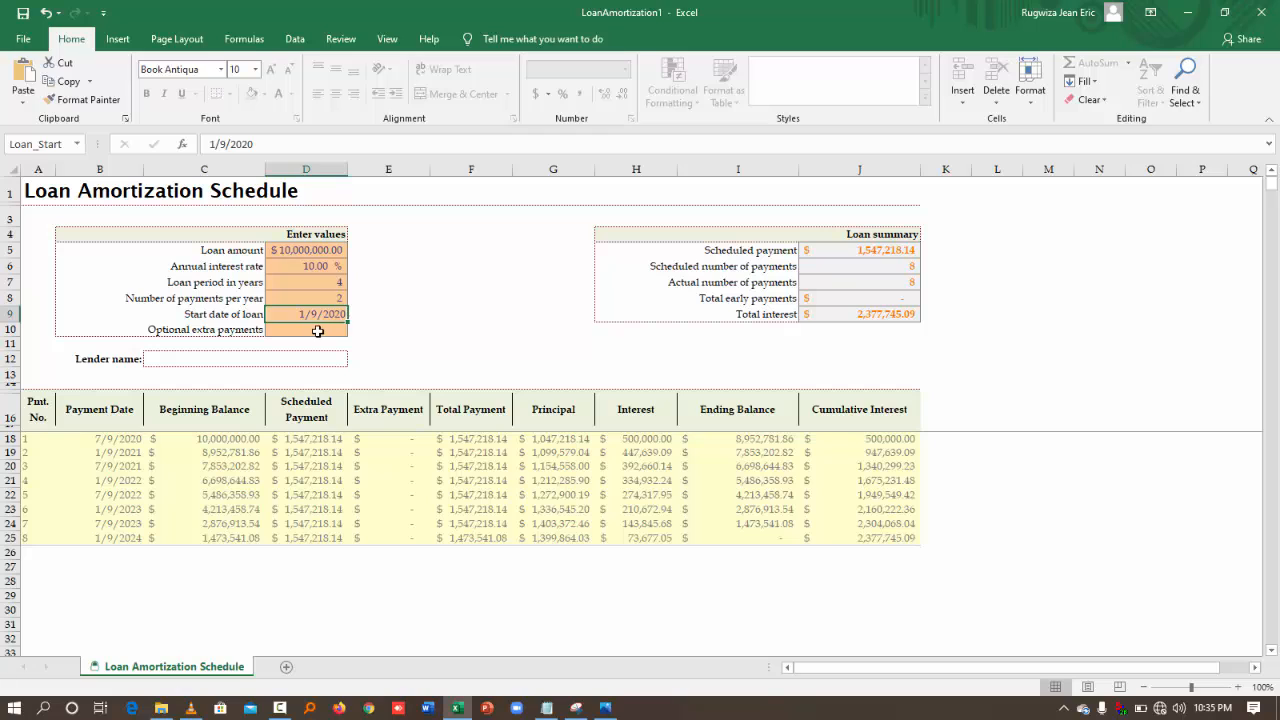
- Set the optional extra payments to 0
click(305, 331)
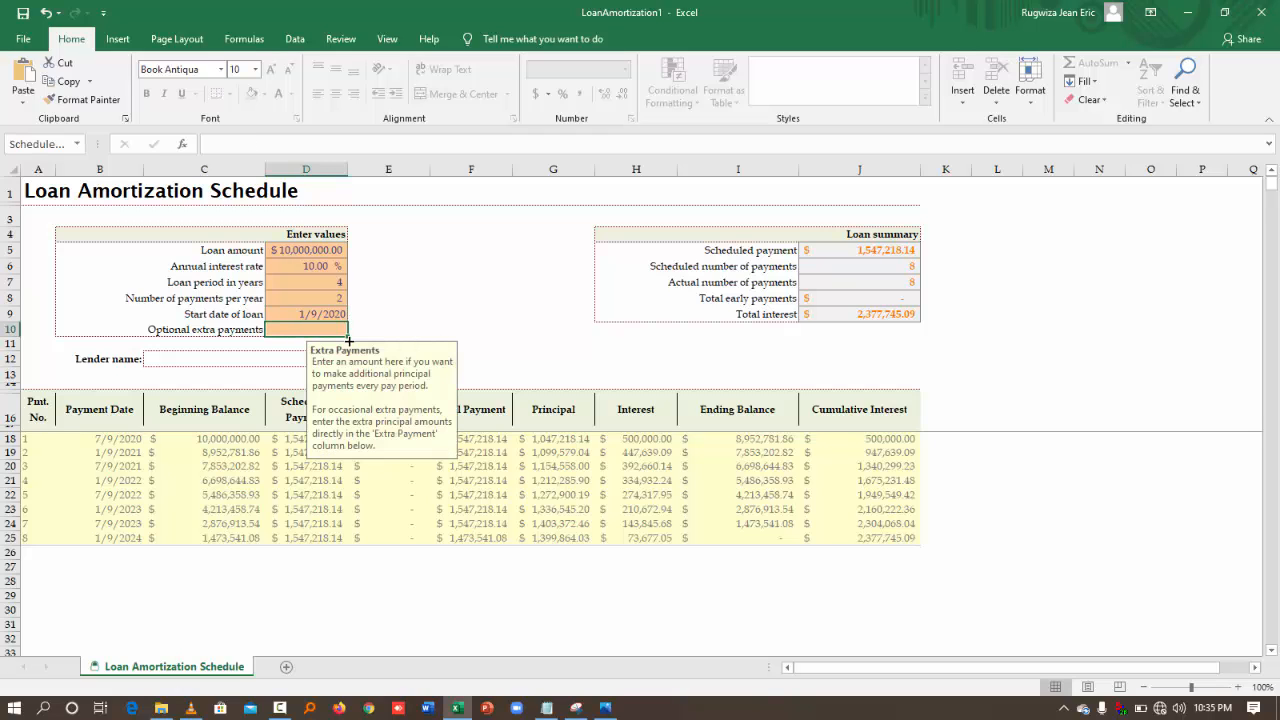
text(0)
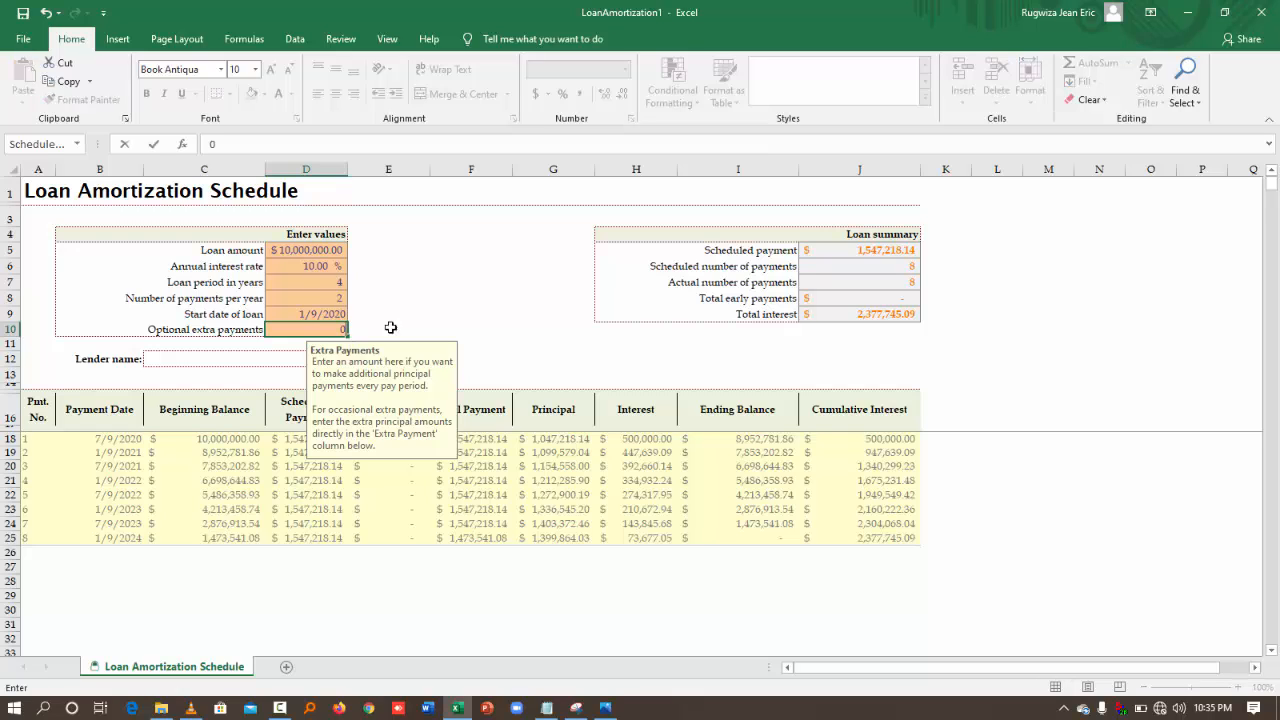
key(ctrl+Return)
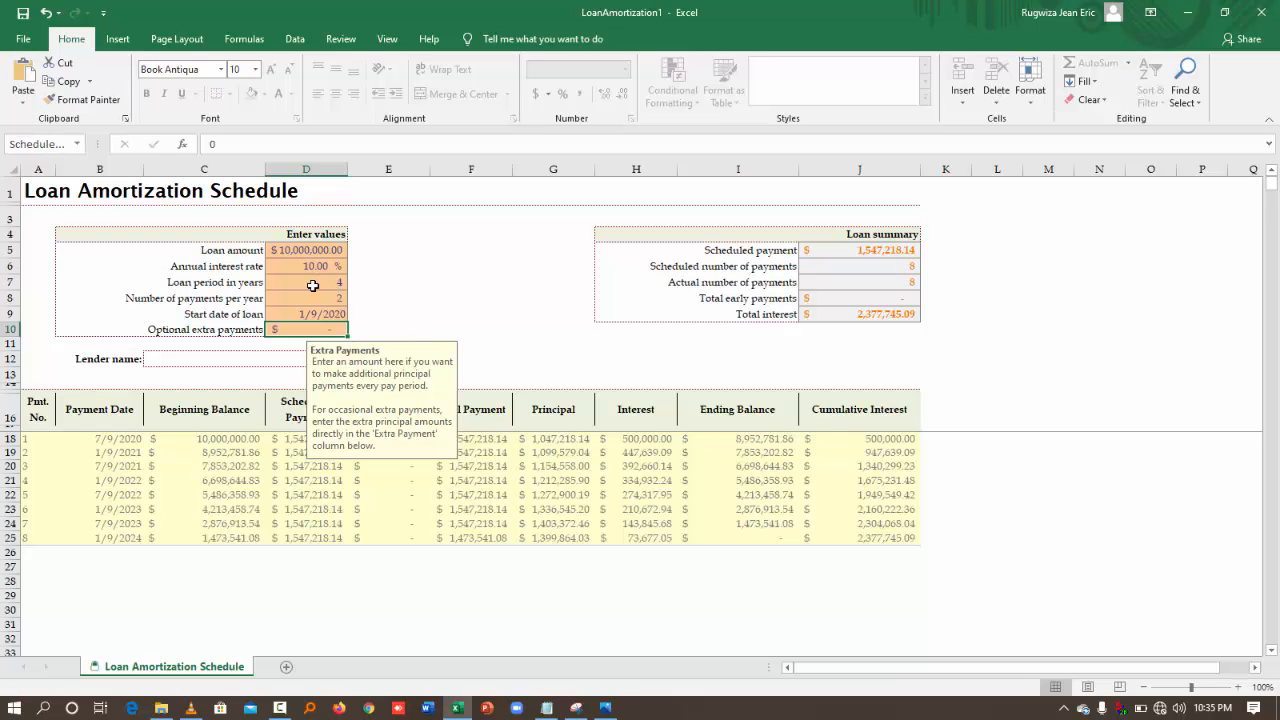
- Try a loan period of 10 years and settle on 5 years
click(318, 286)
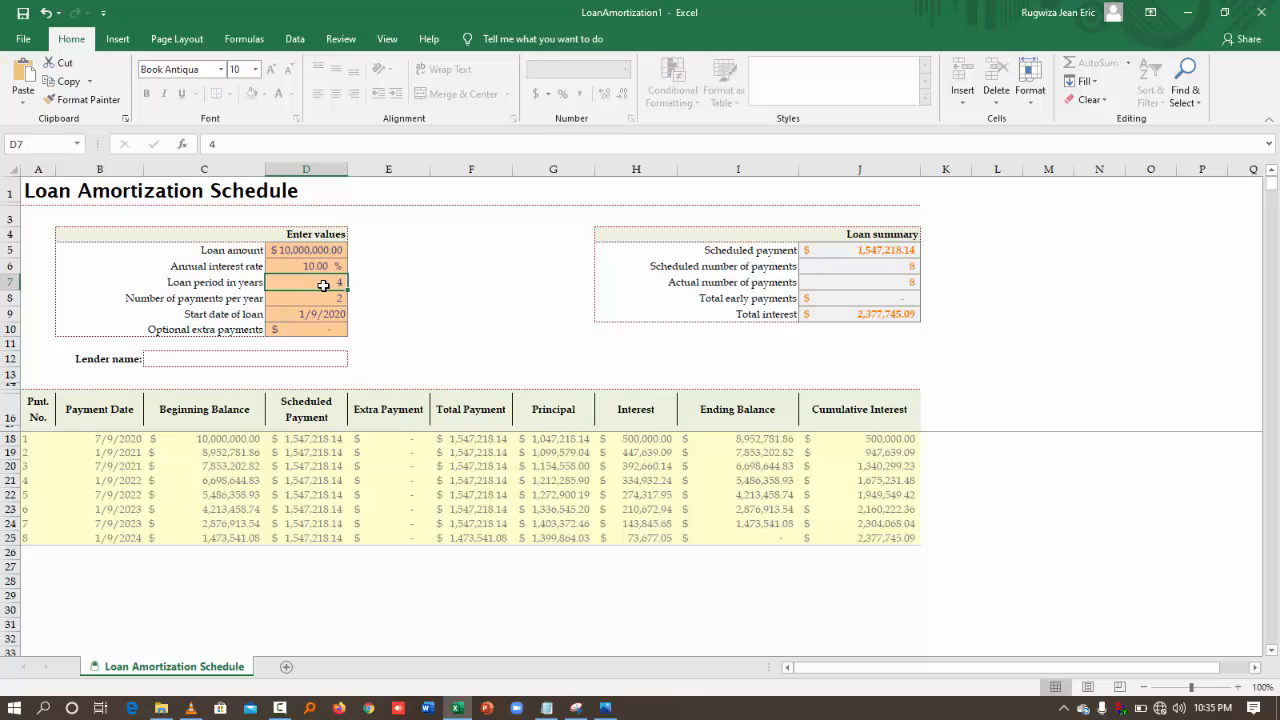
text(10)
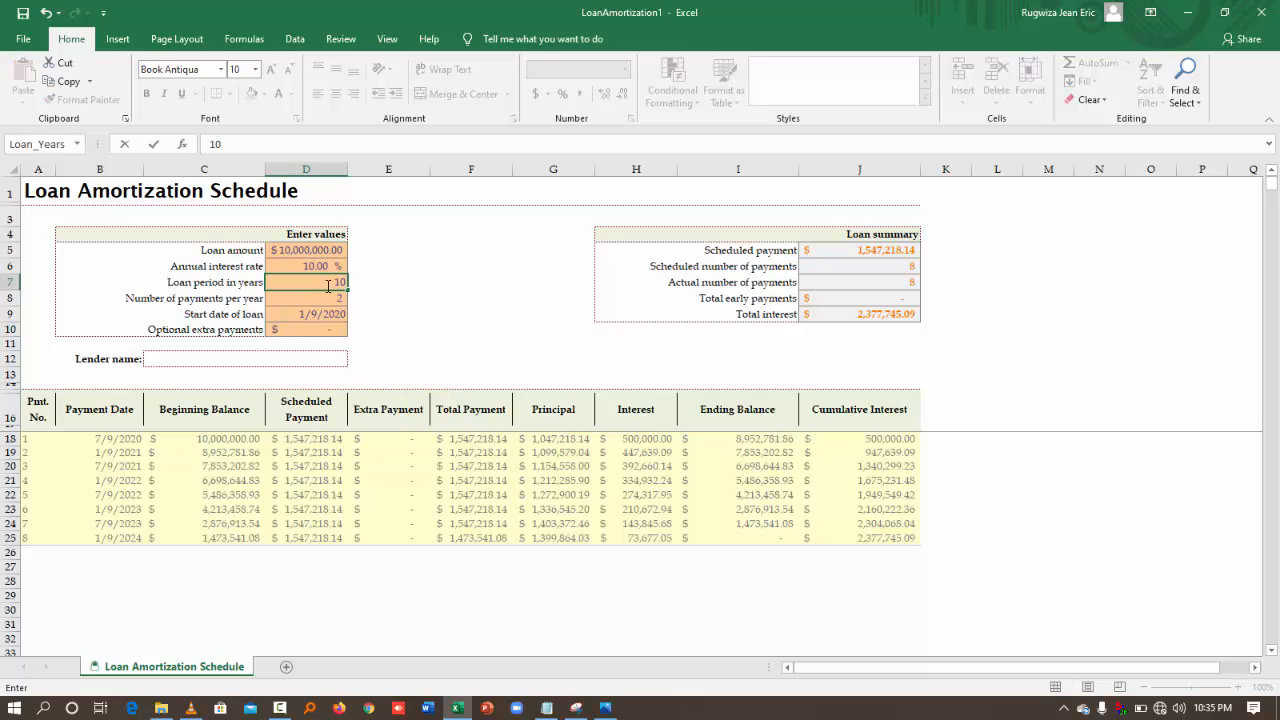
key(ctrl+Return)
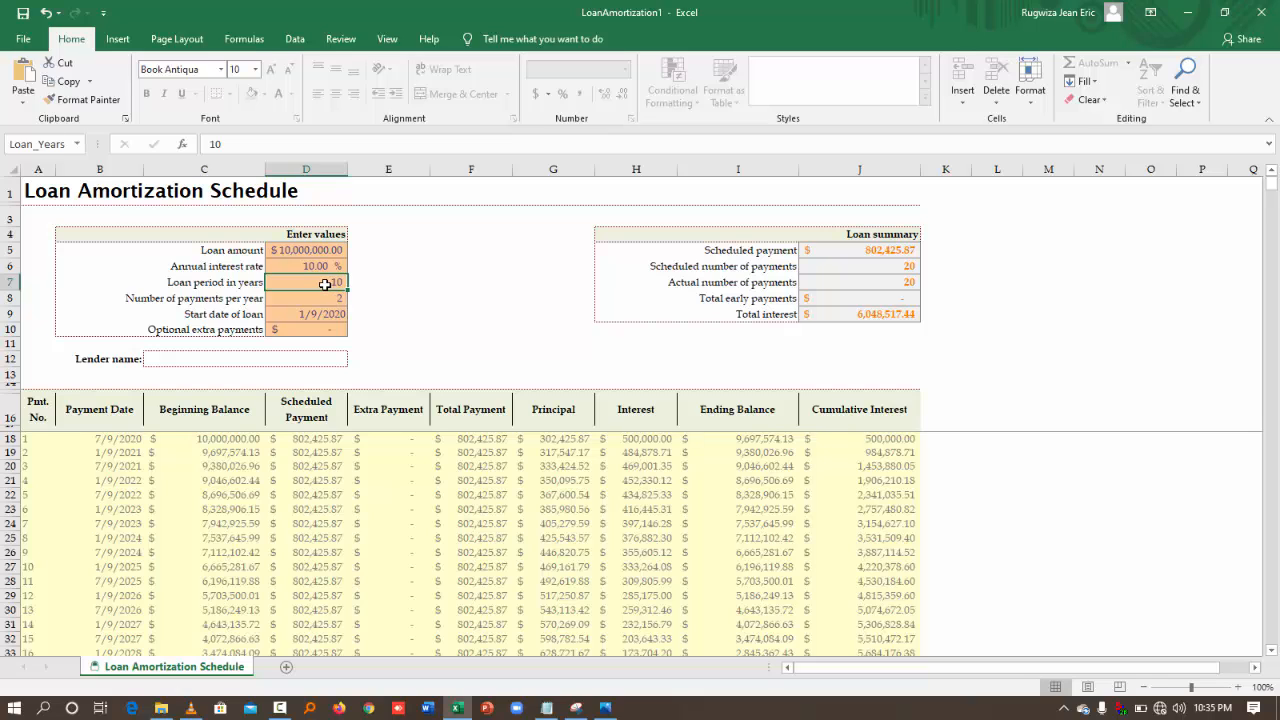
text(5)
key(ctrl+Return)
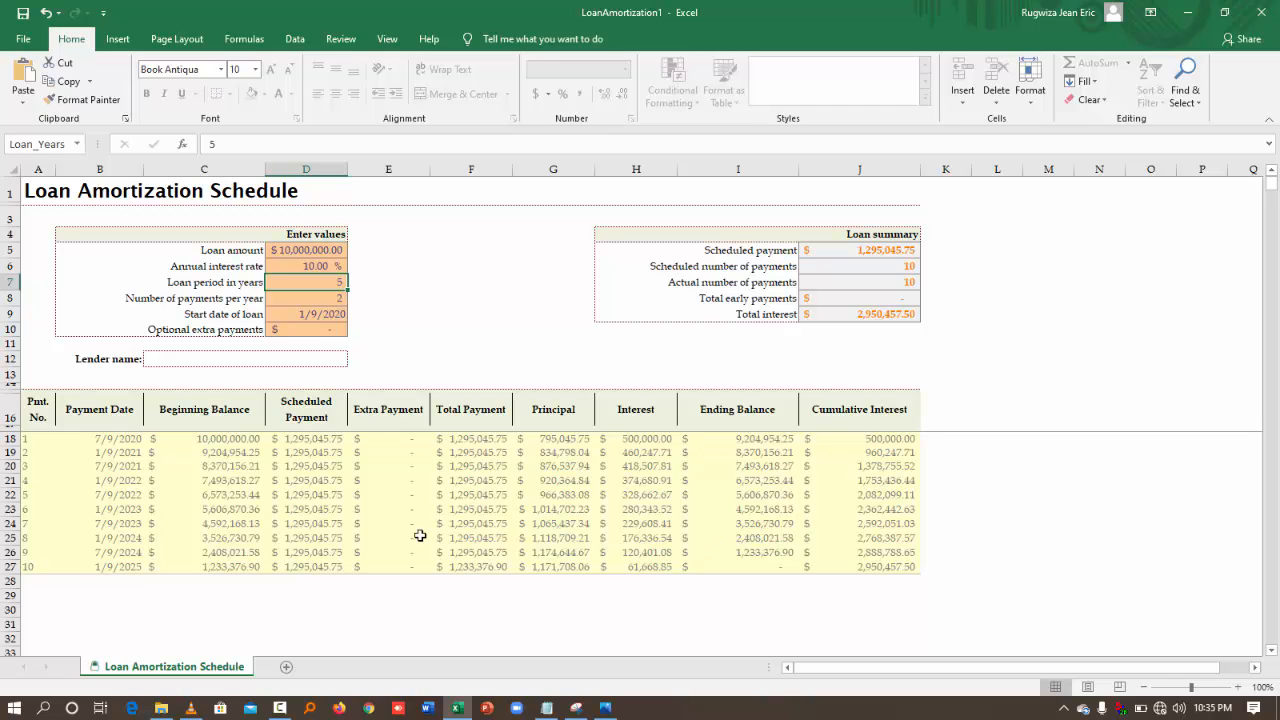
- Enter "Bk" as the lender name of the loan amortization schedule
scroll(297, 378, down, 2)
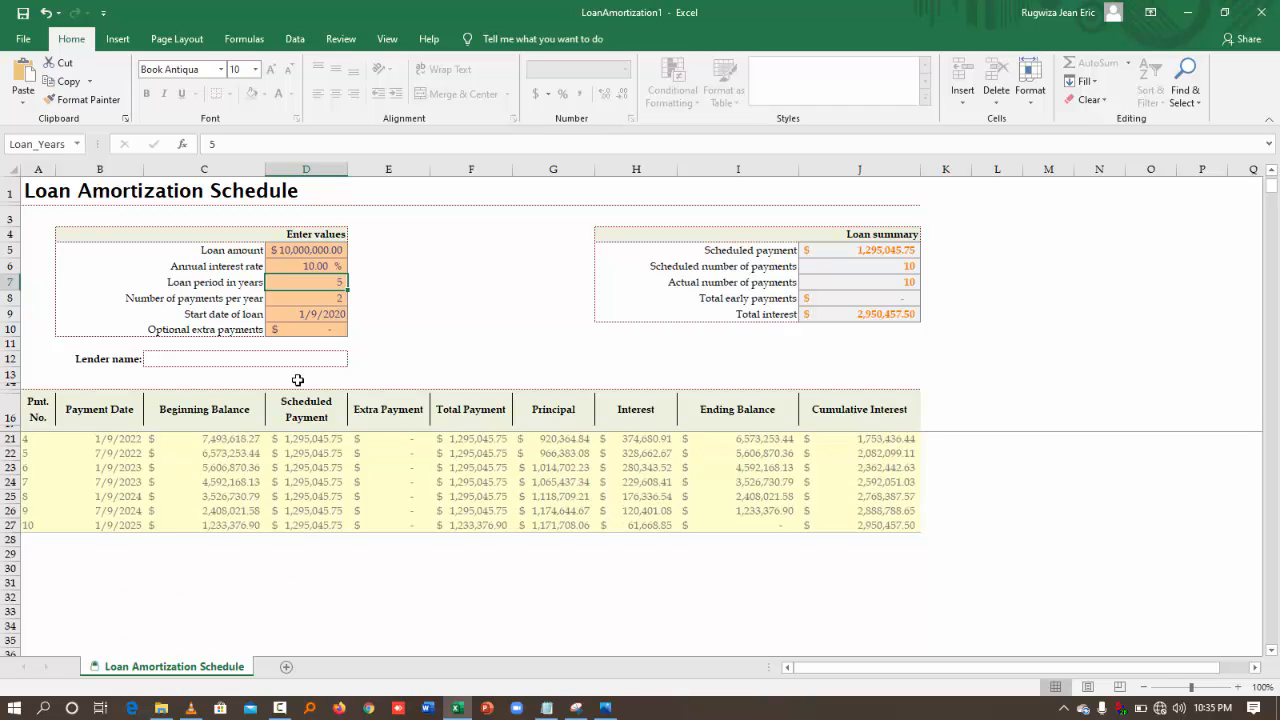
scroll(297, 380, up, 2)
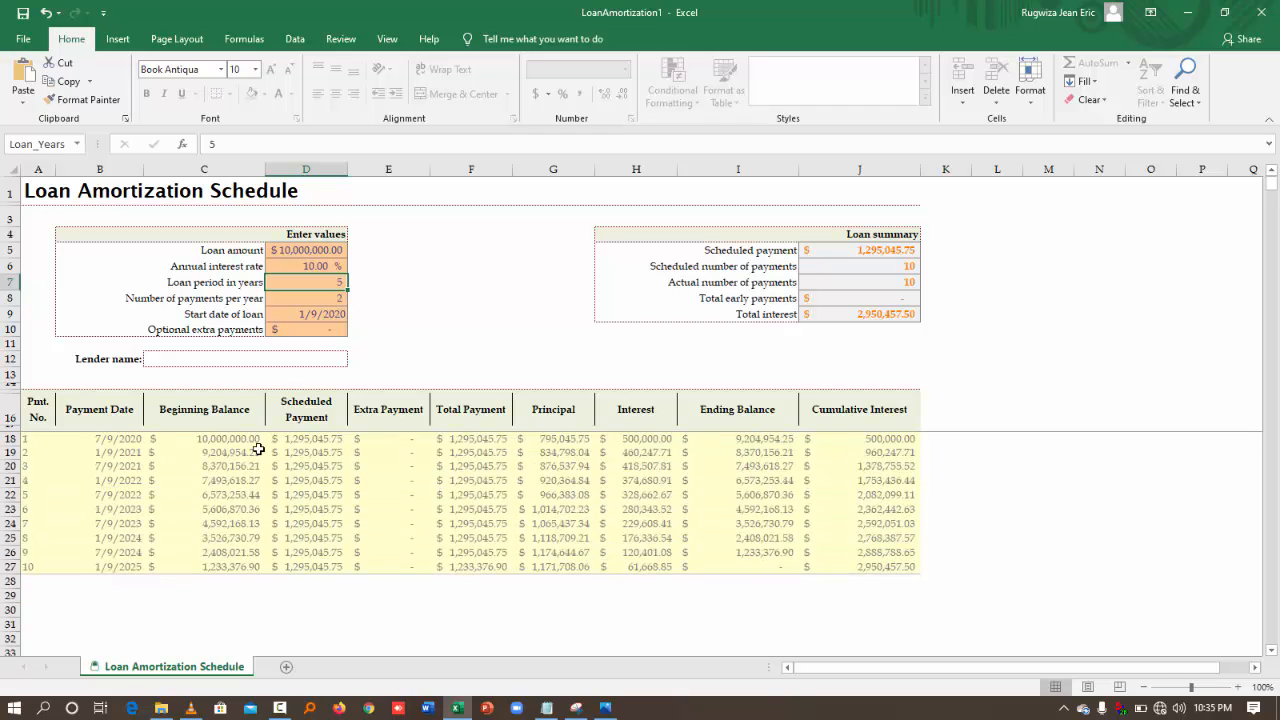
click(179, 358)
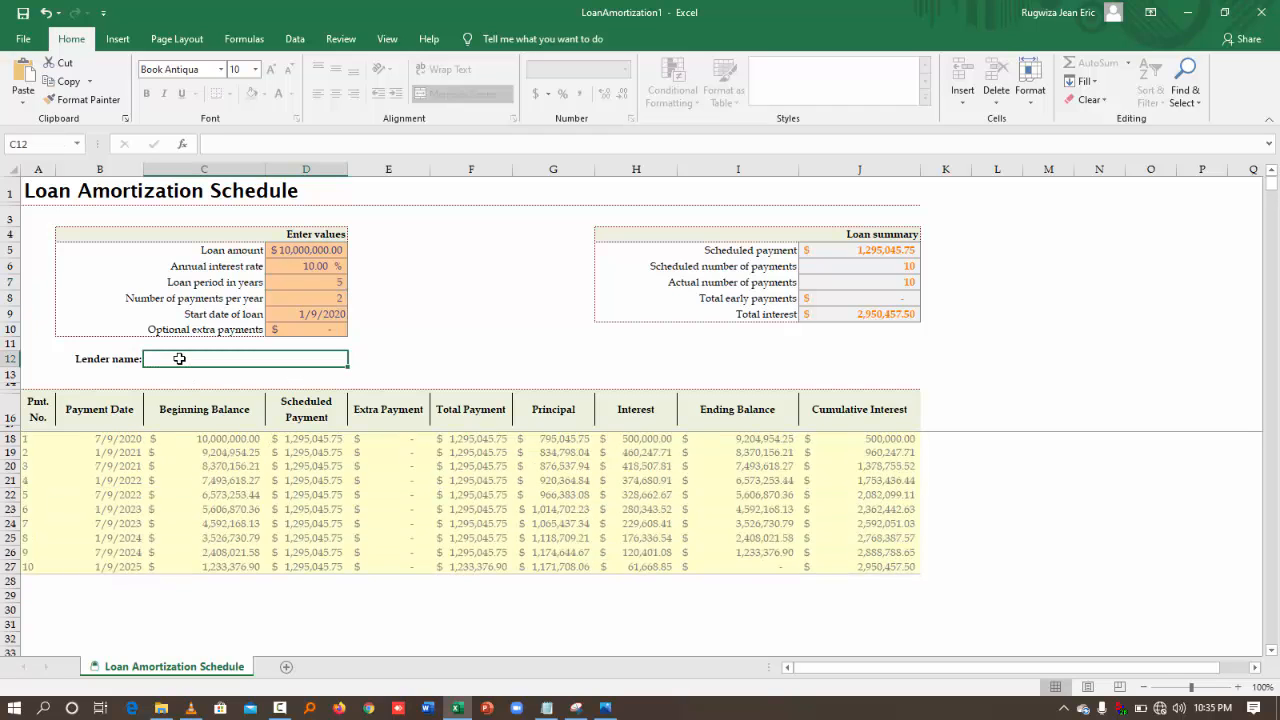
text(Bk)
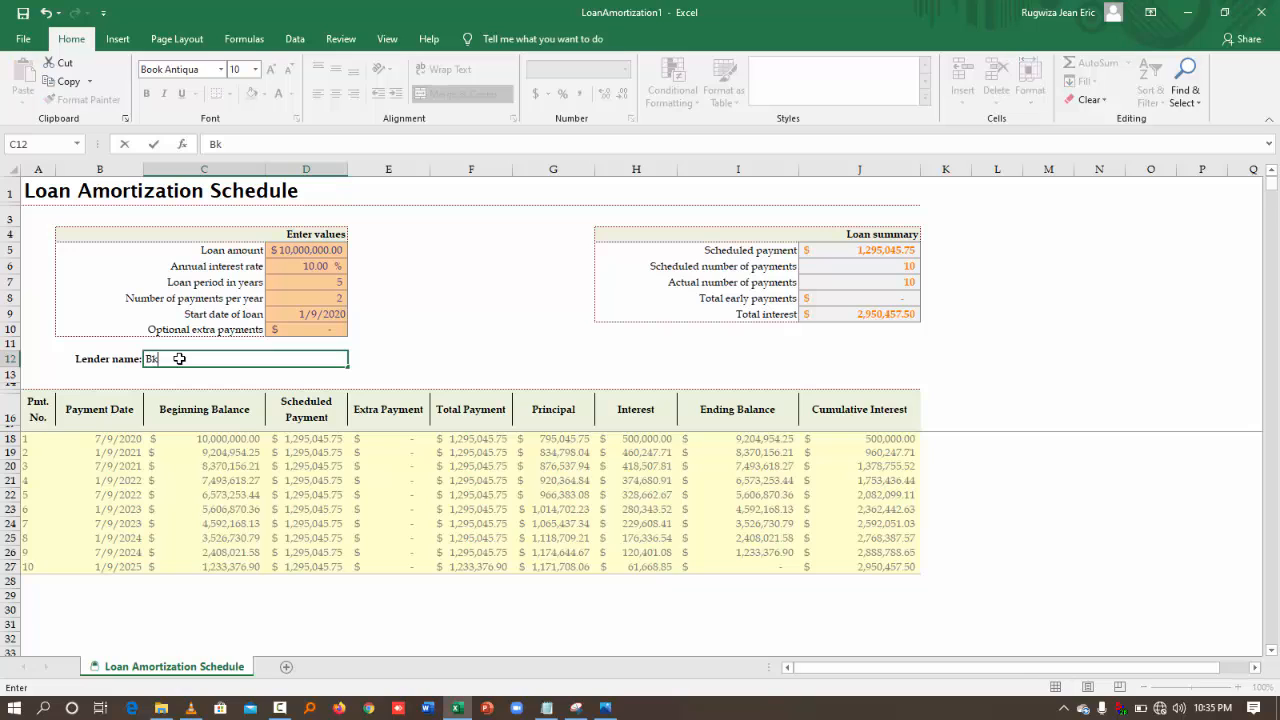
key(ctrl+Return)
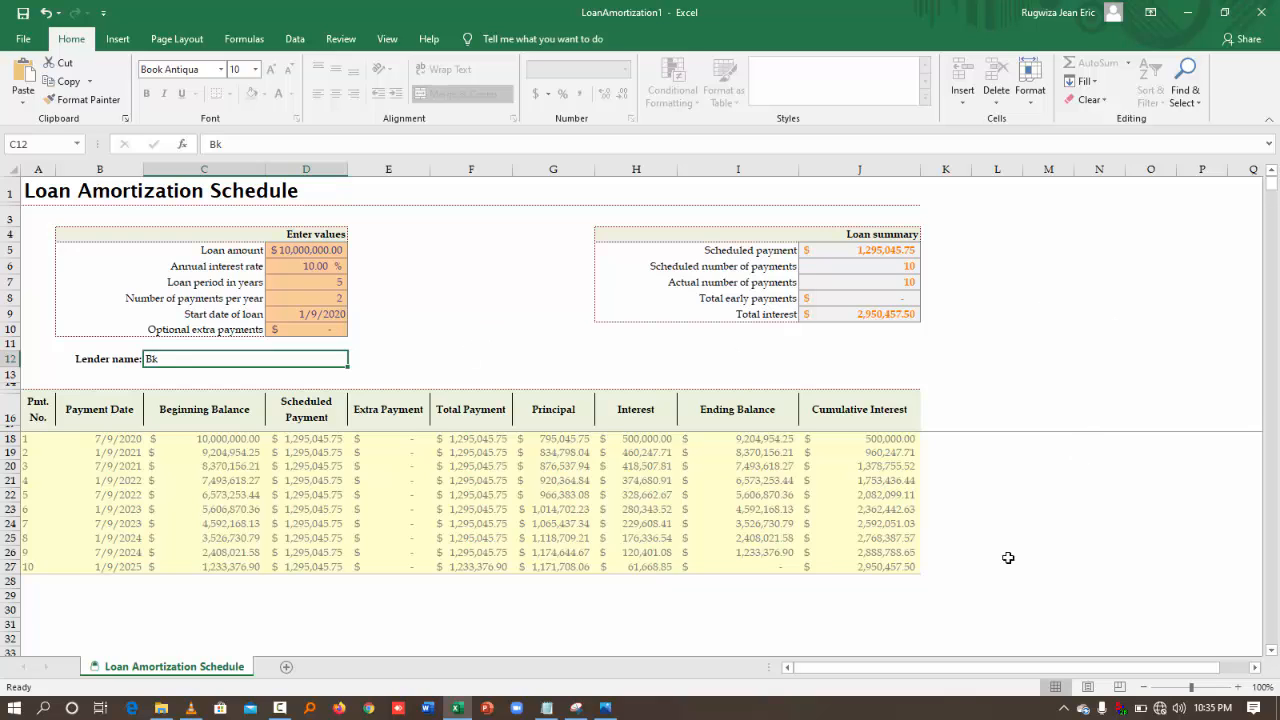
drag(836, 668, 734, 659)
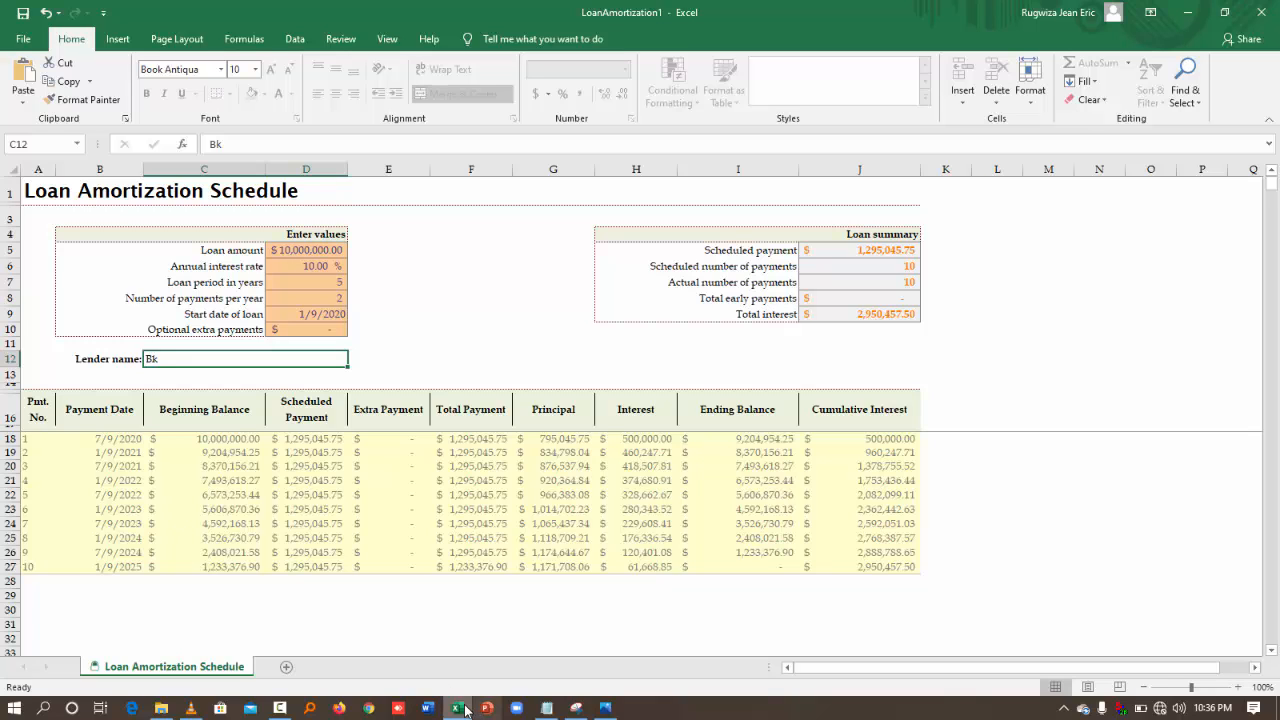
- Open the recent Employee Information workbook from the Excel 2016 folder and look through its employee rows
click(23, 38)
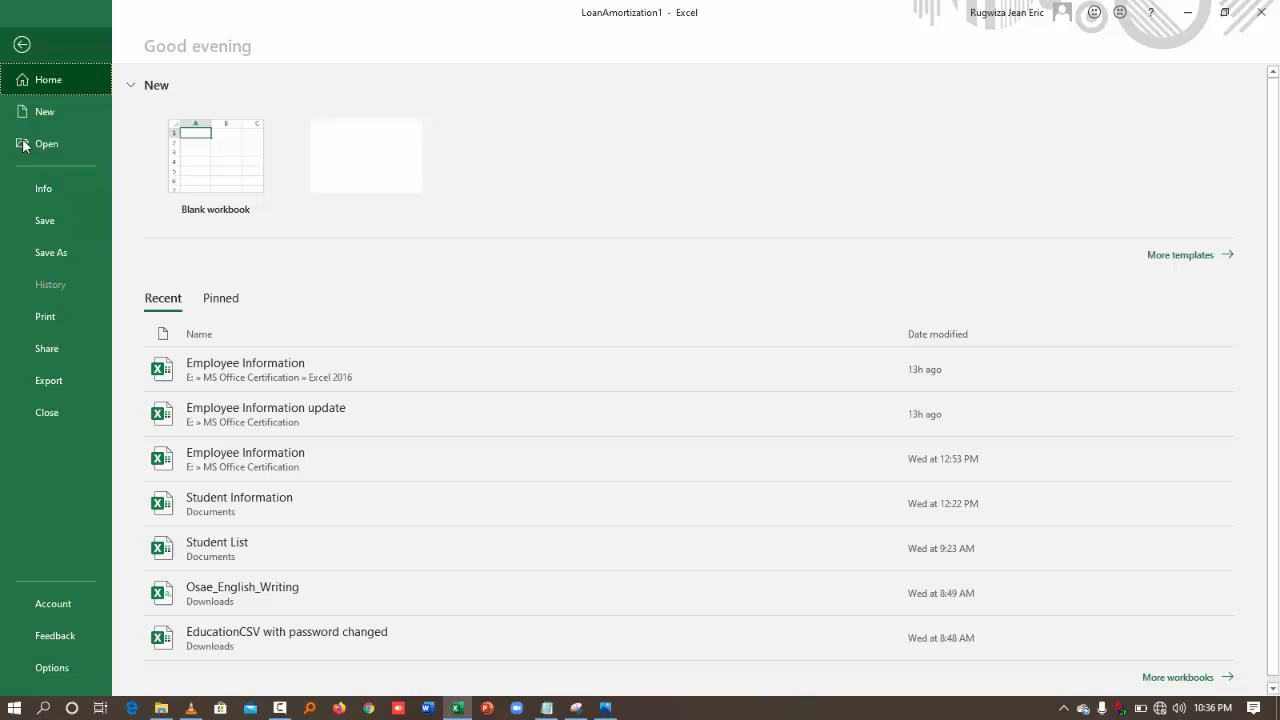
click(279, 376)
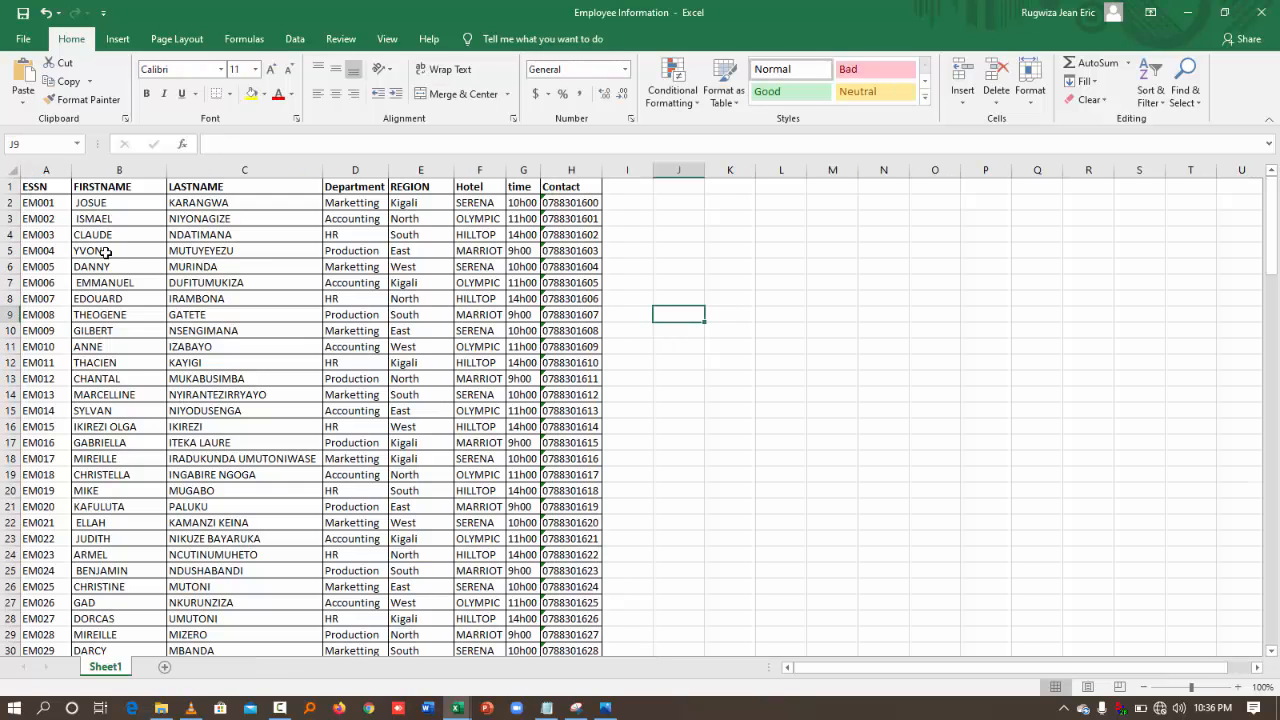
drag(10, 186, 10, 250)
scroll(595, 473, down, 10)
scroll(593, 478, up, 20)
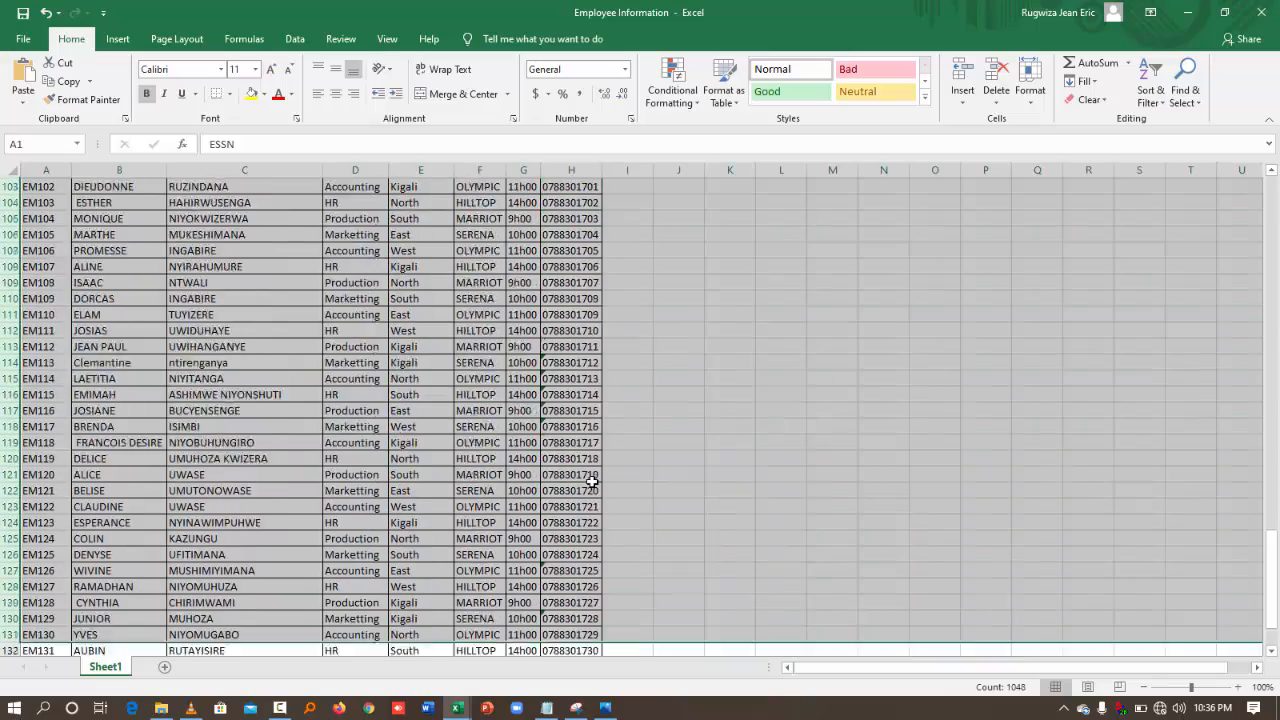
scroll(593, 481, up, 20)
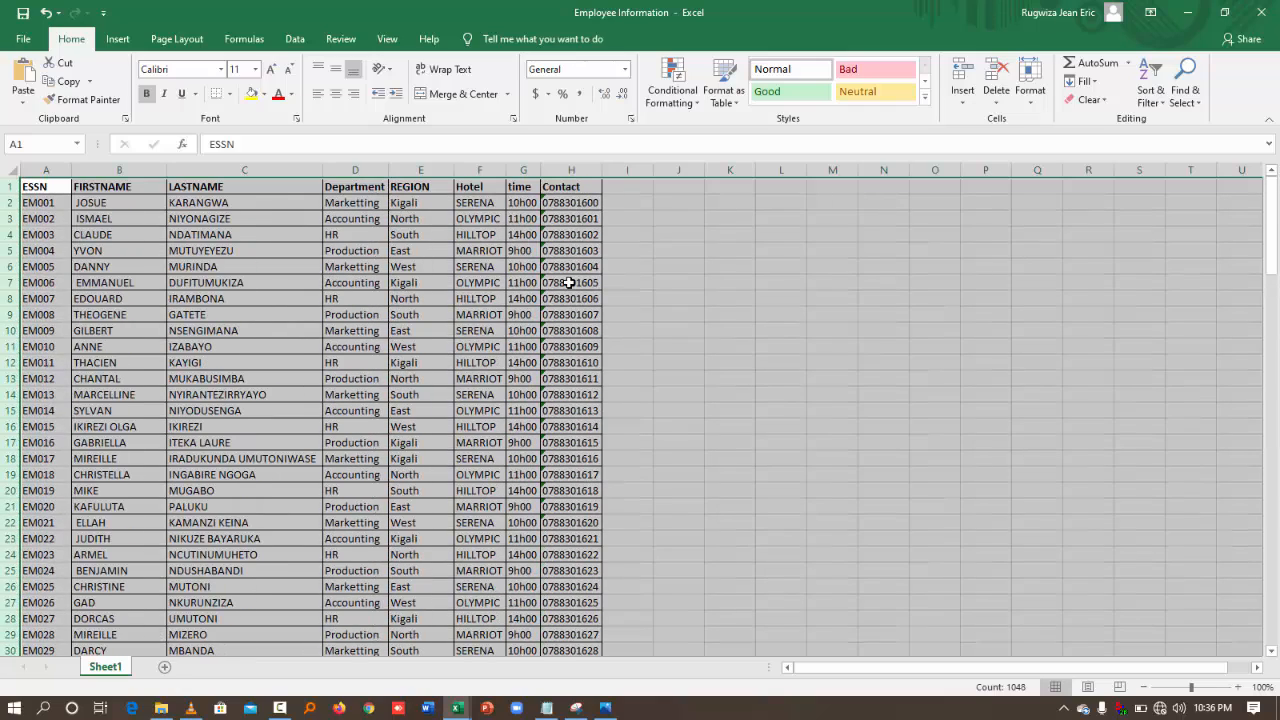
- Add a "Salary" column header in I1 and enter 100000 as the first employee's salary in I2
click(614, 187)
text(Salary)
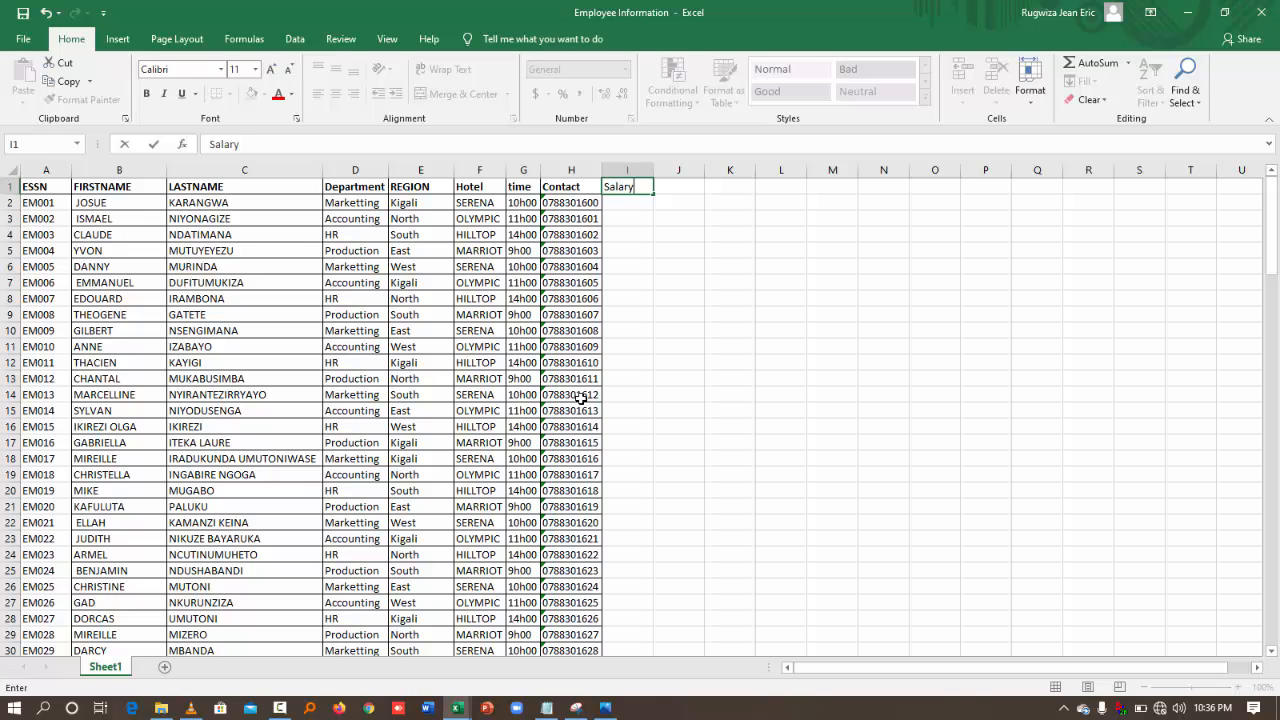
click(621, 201)
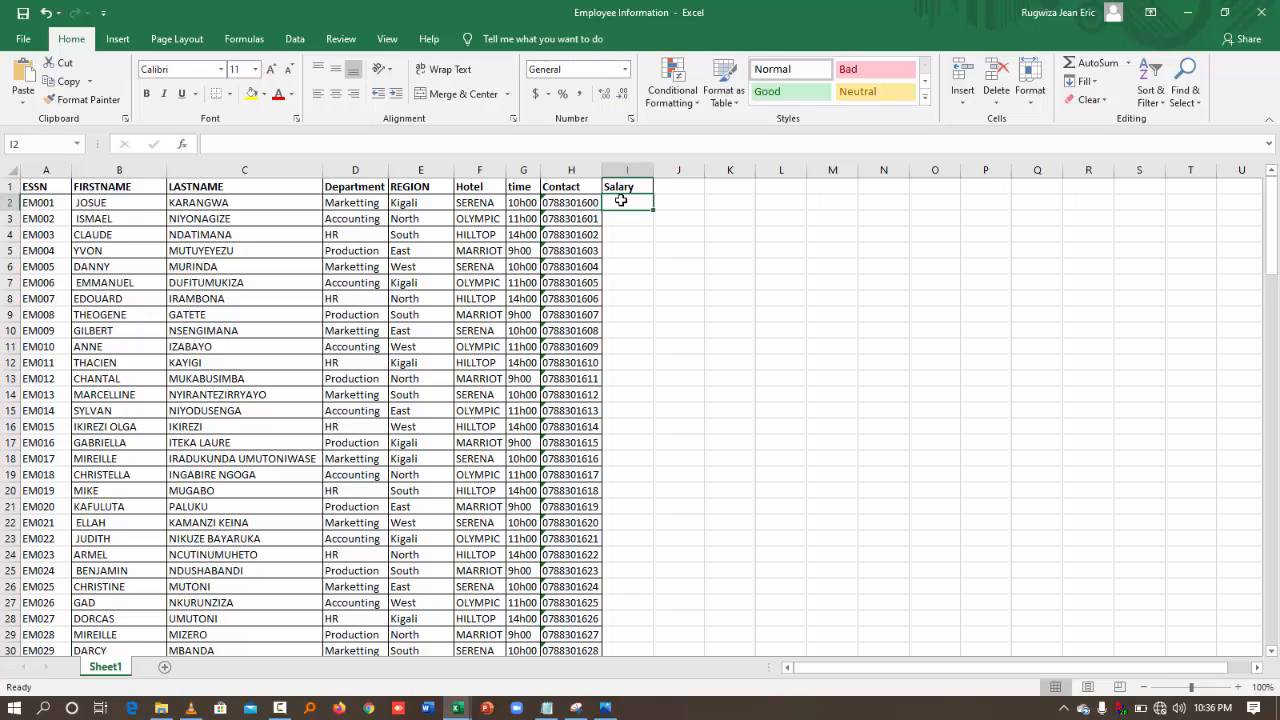
text(10)
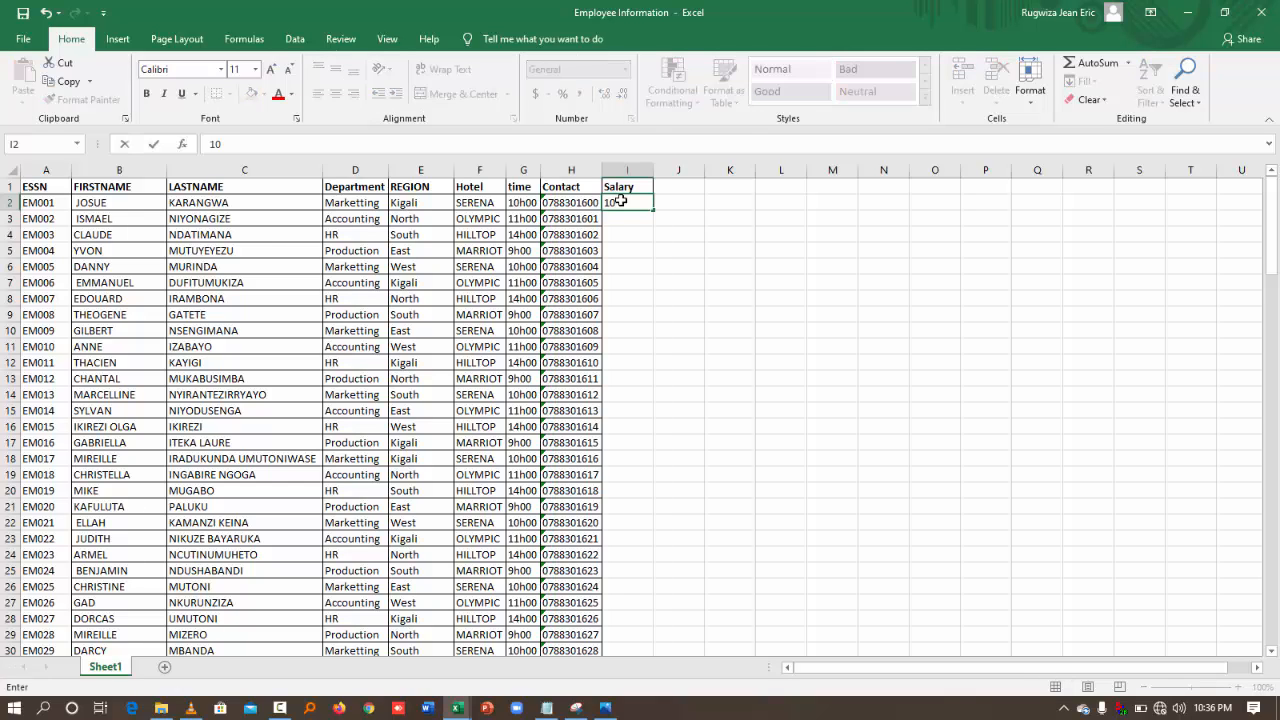
text(0000)
key(Return)
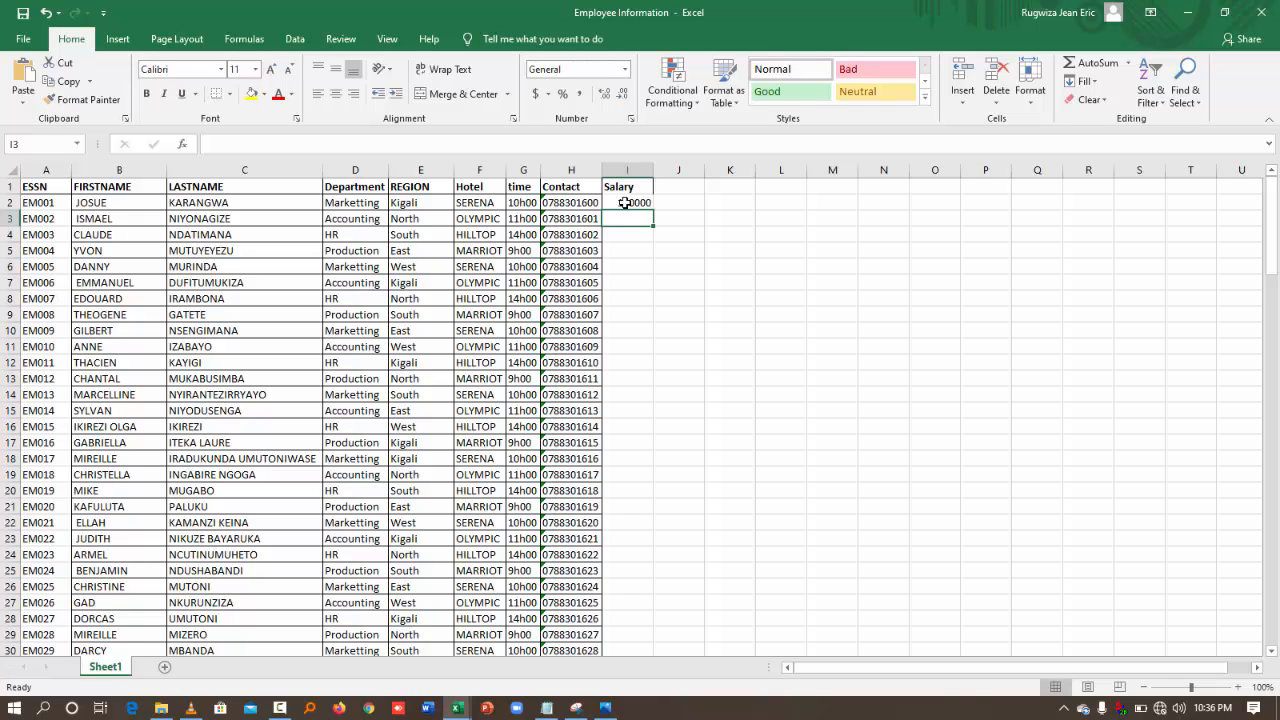
- Copy the salary in I2 to cells I3 through I5
click(631, 203)
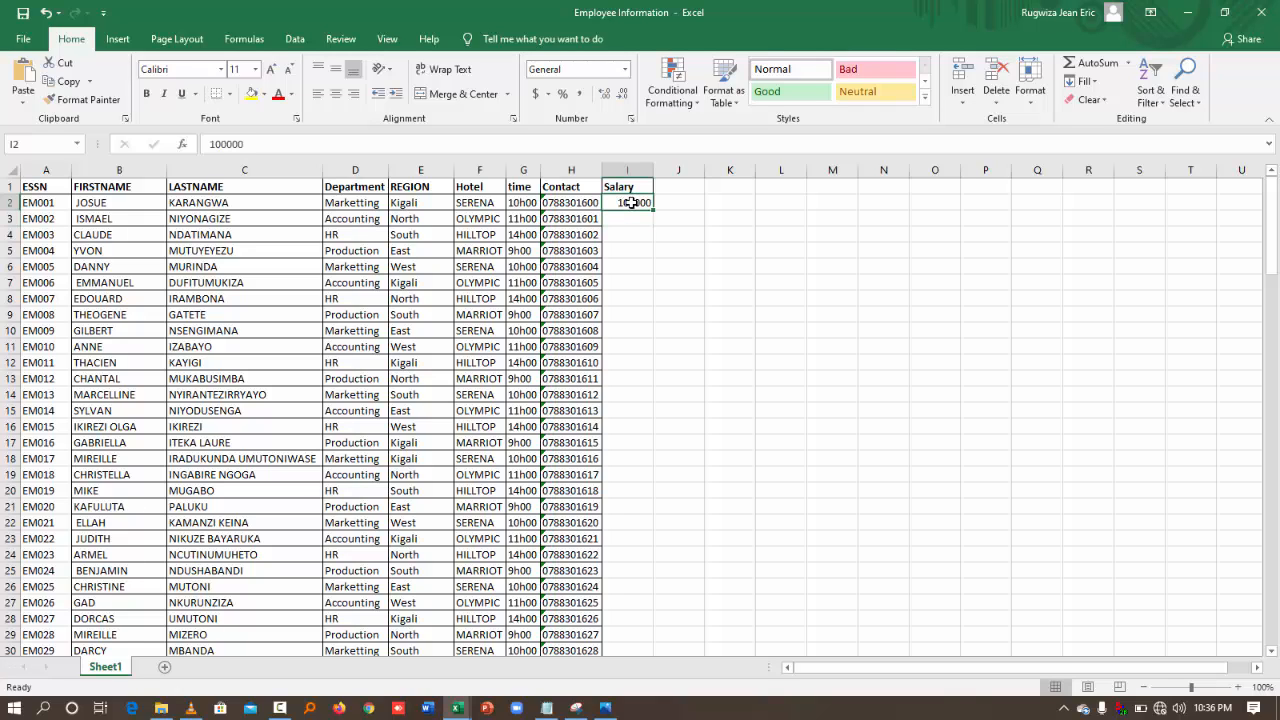
key(ctrl+c)
click(626, 224)
key(ctrl+v)
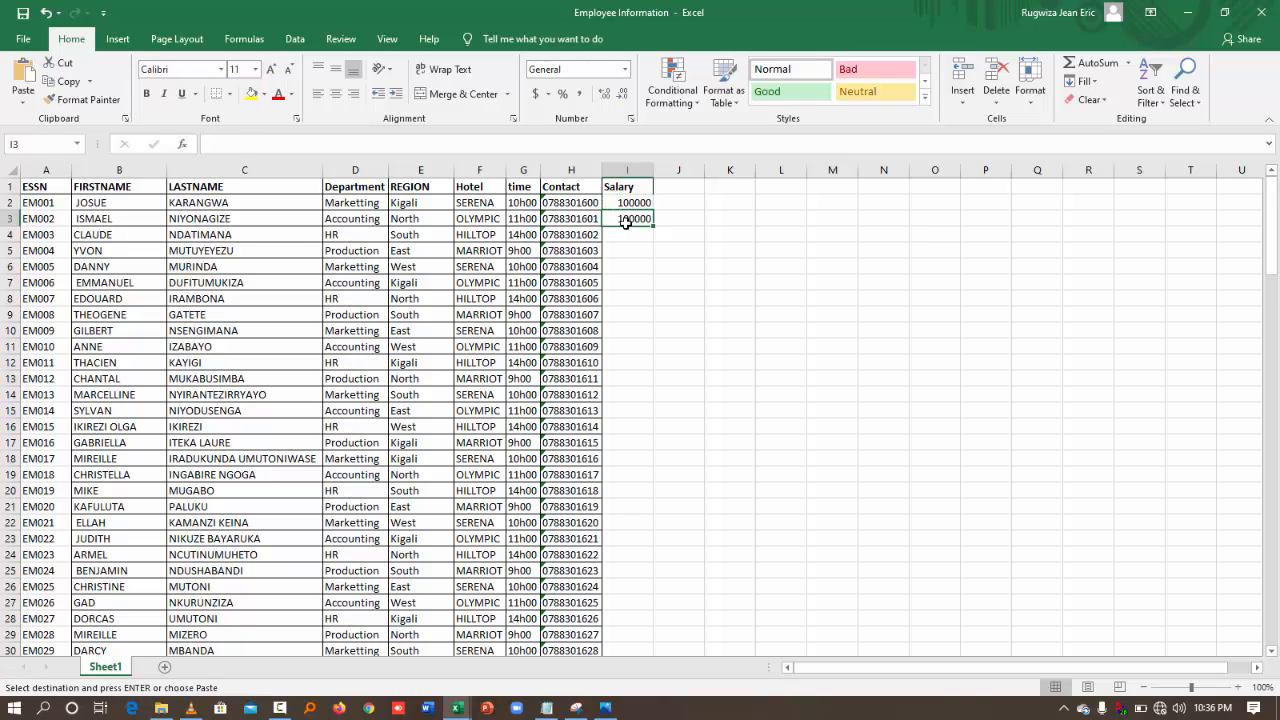
key(Down)
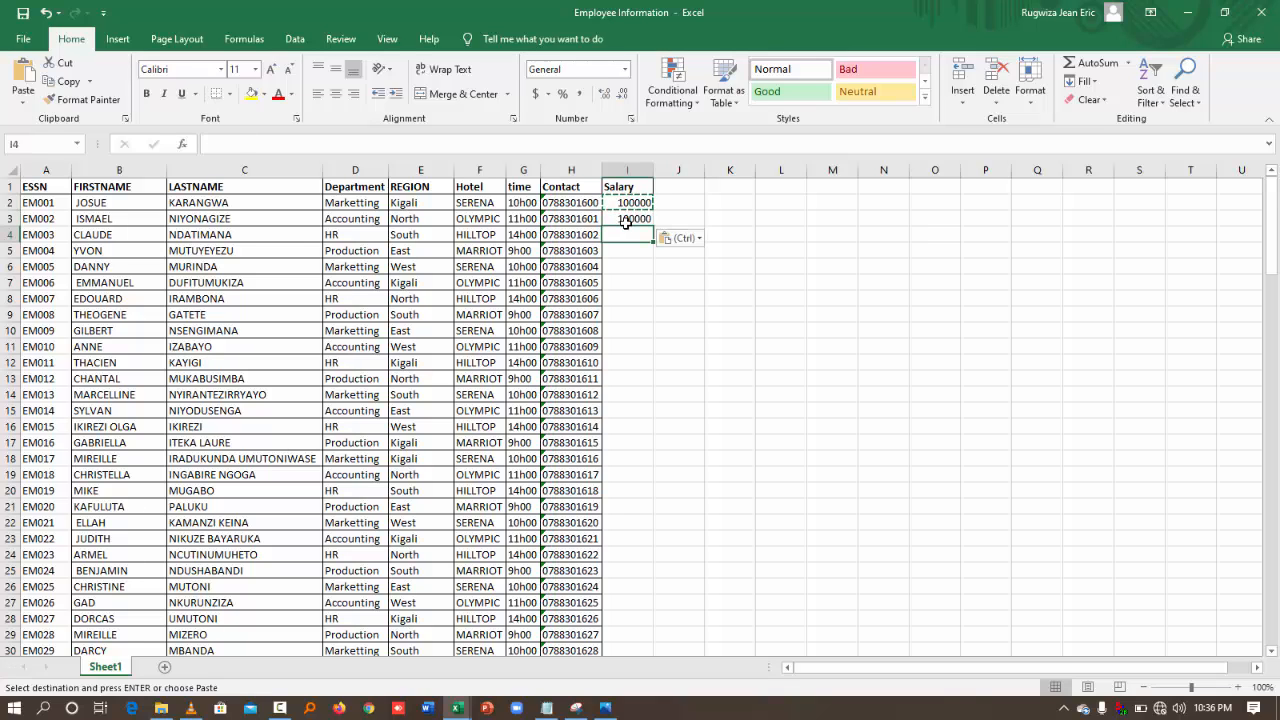
key(ctrl+v)
key(Down)
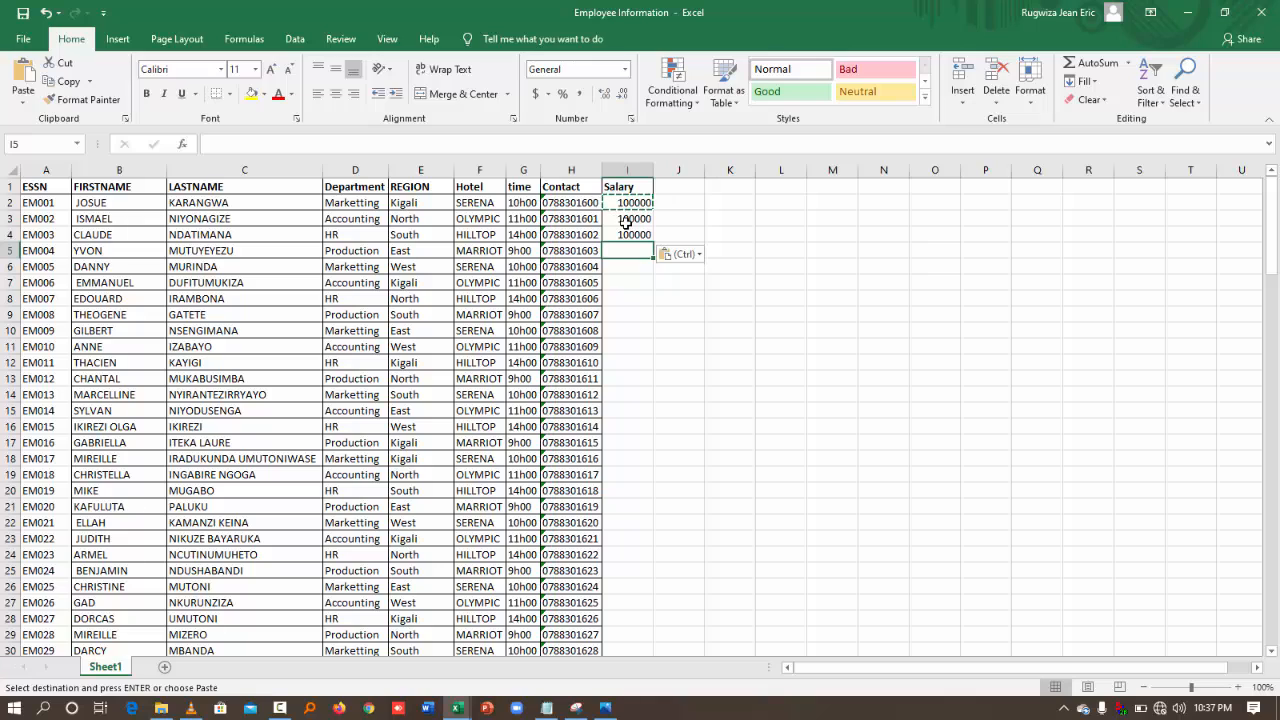
key(ctrl+v)
- Enter a salary of 150000 in I6 and copy it for the employees below
click(628, 266)
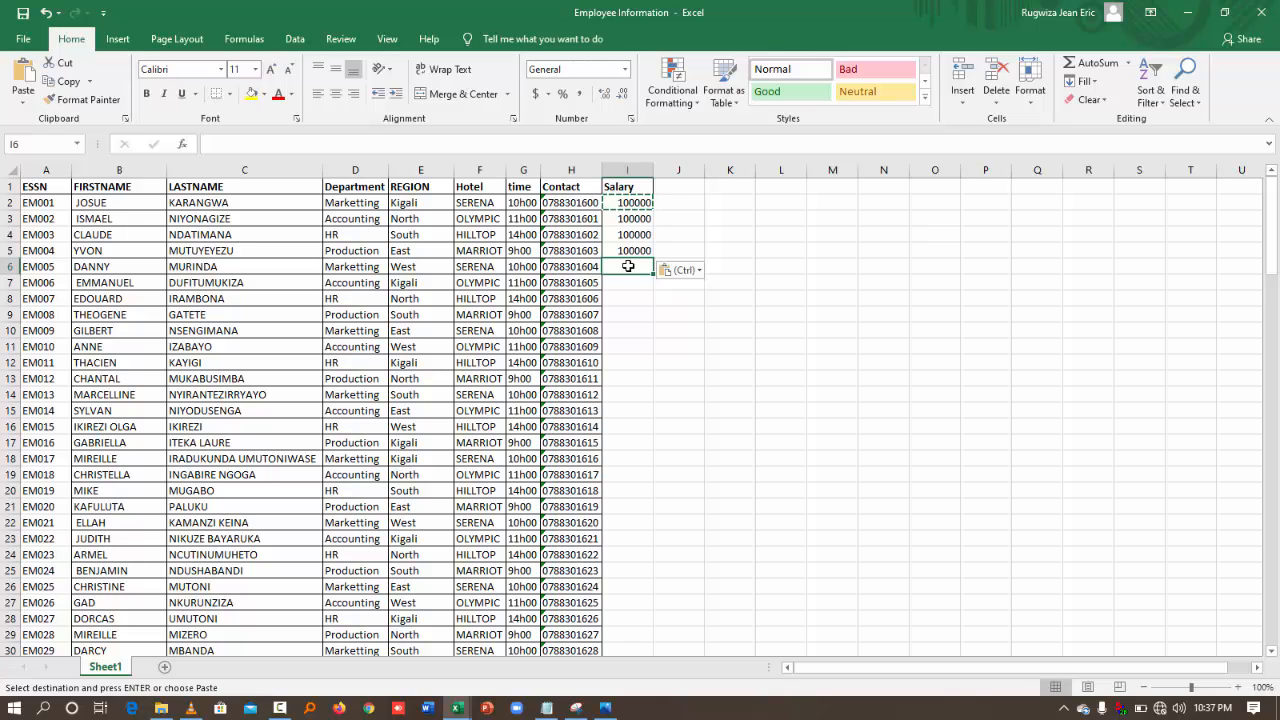
text(150000)
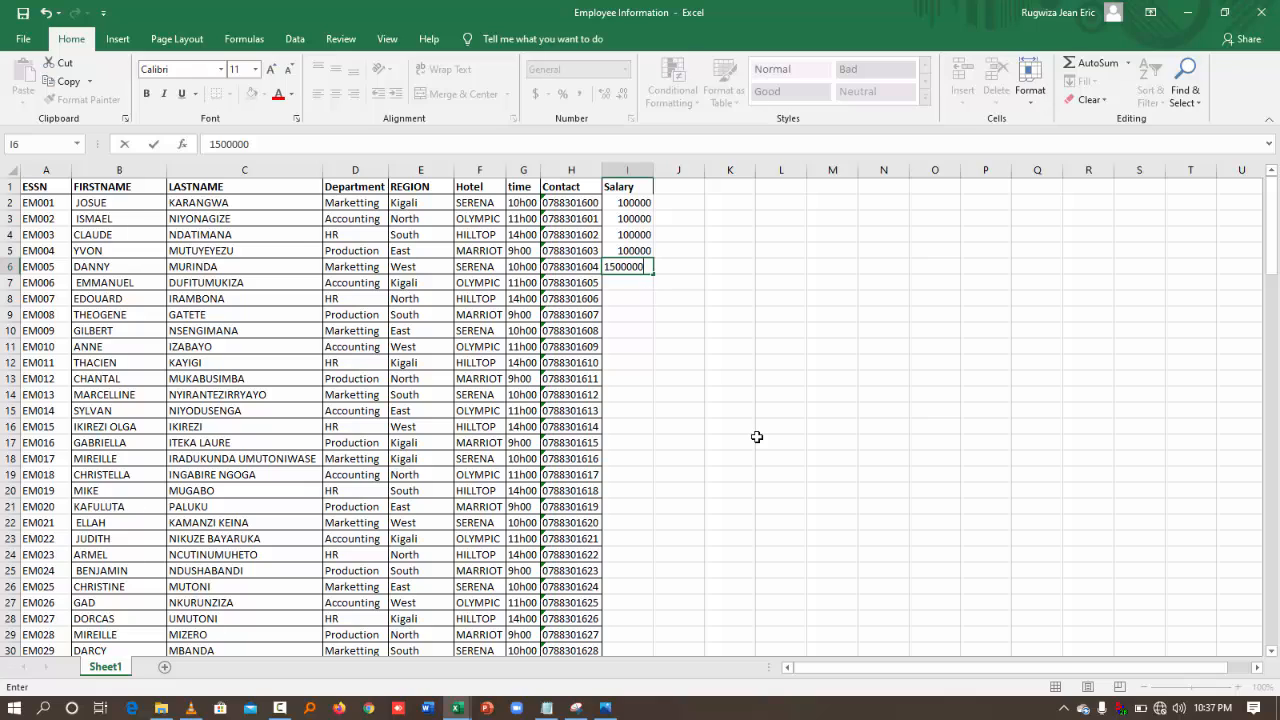
click(738, 284)
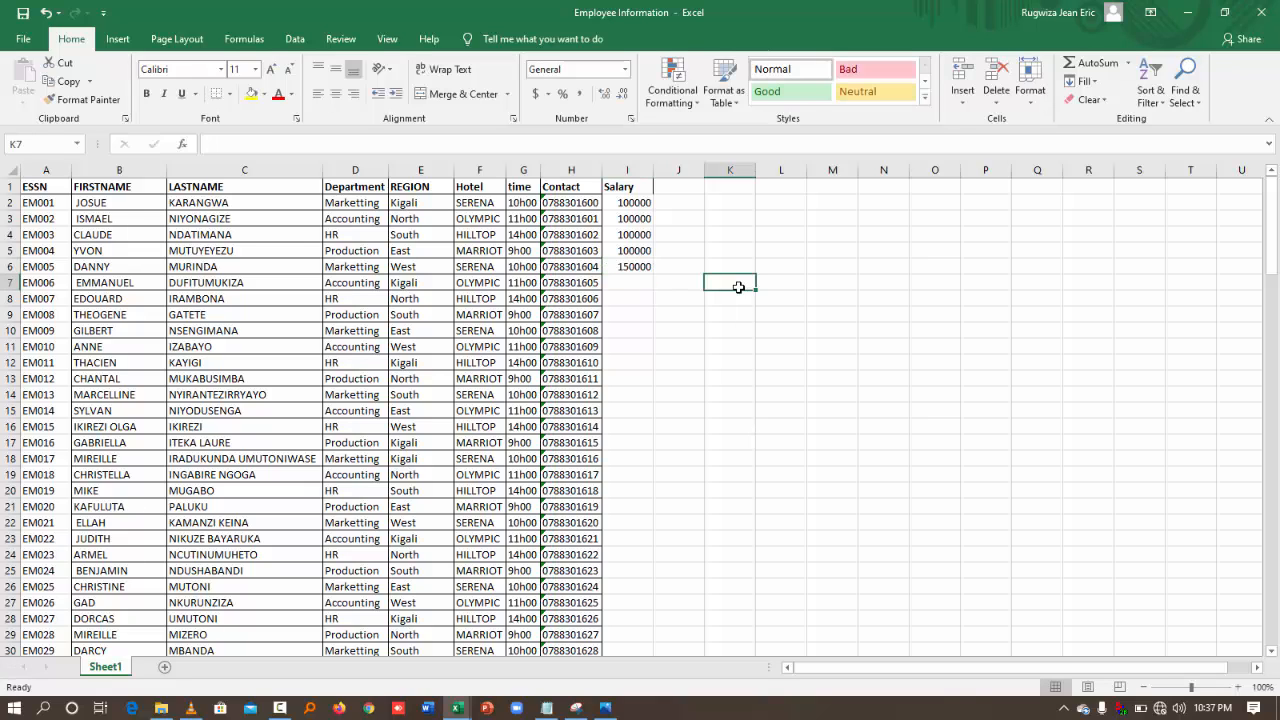
click(634, 266)
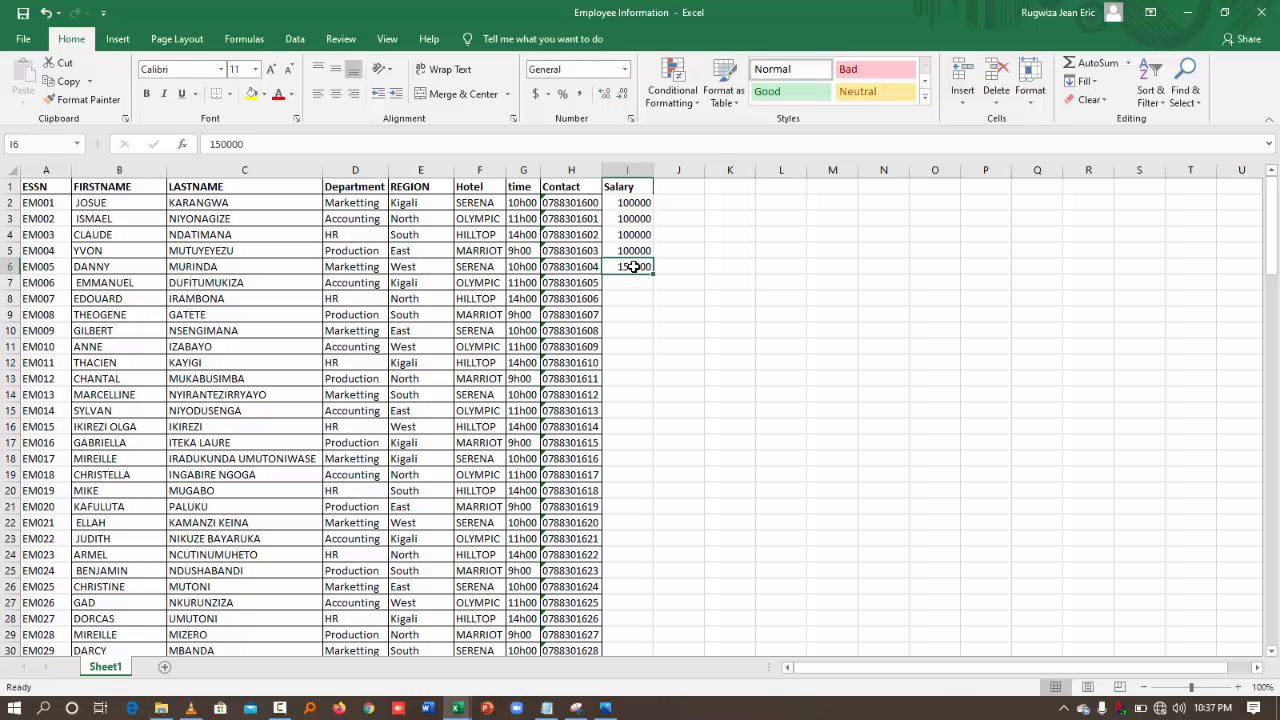
key(ctrl+c)
key(Down)
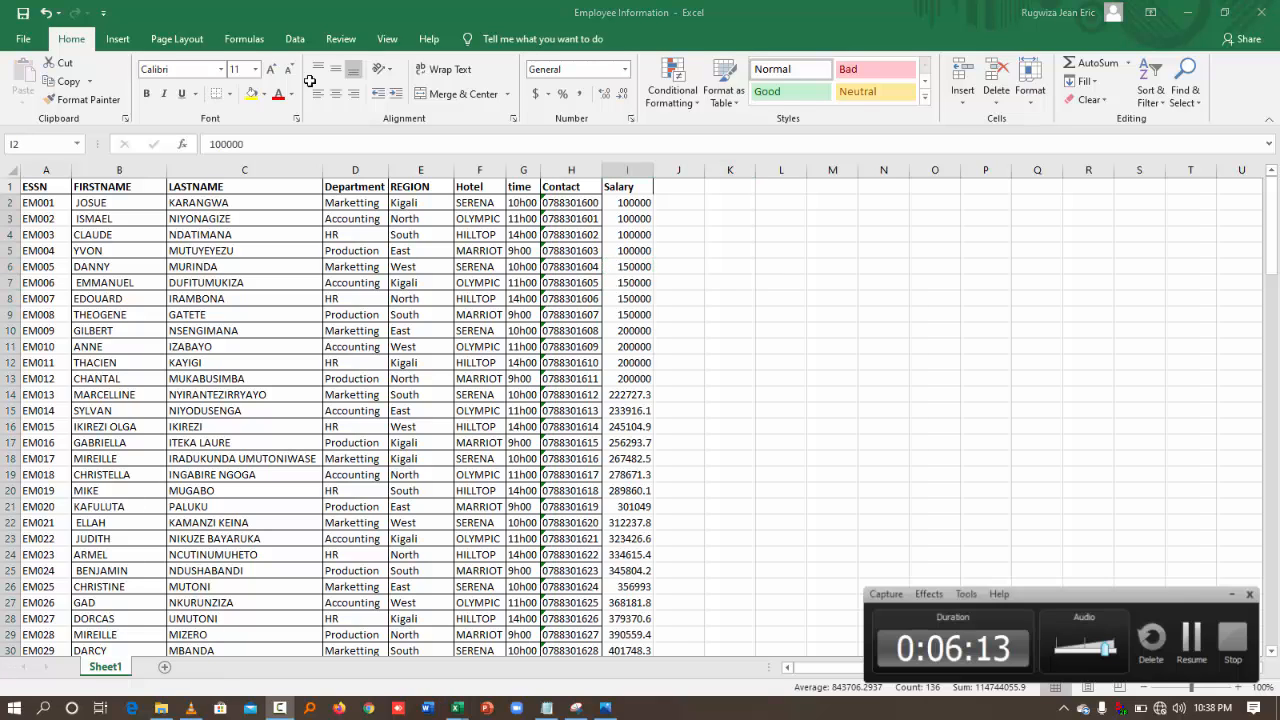
- Apply all borders to the whole Salary column, from I1 to I137
click(215, 396)
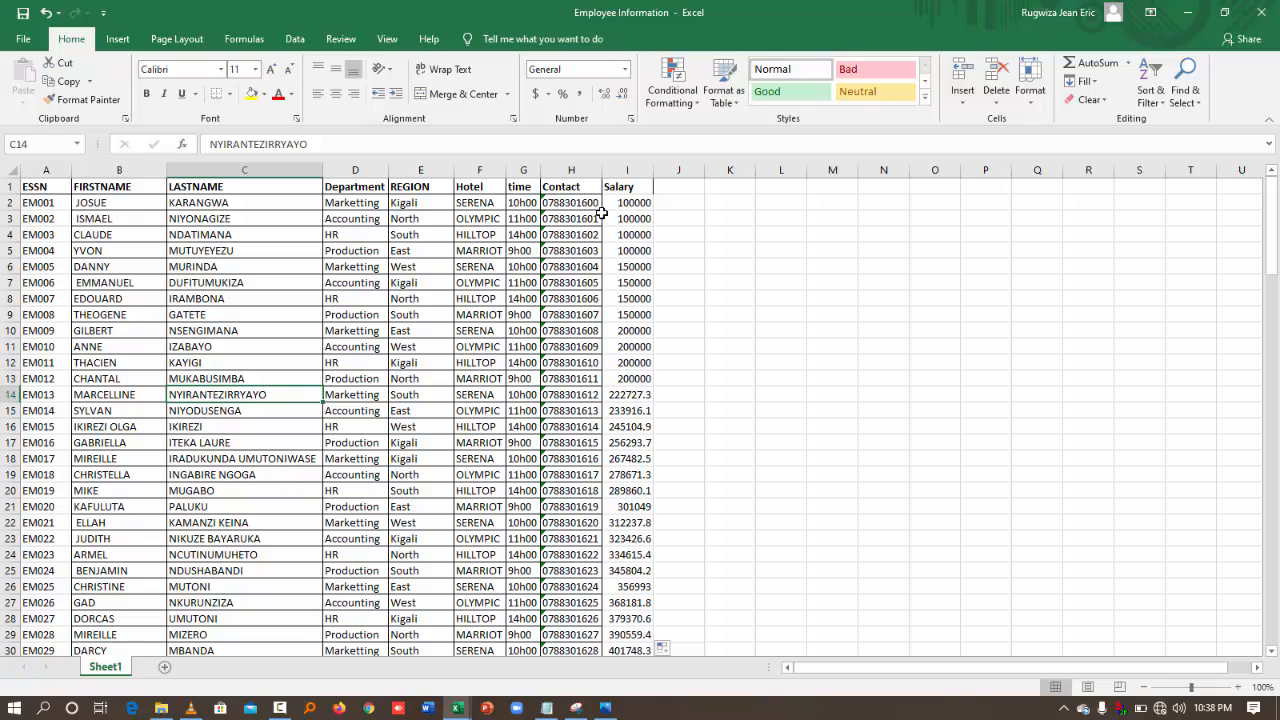
click(622, 187)
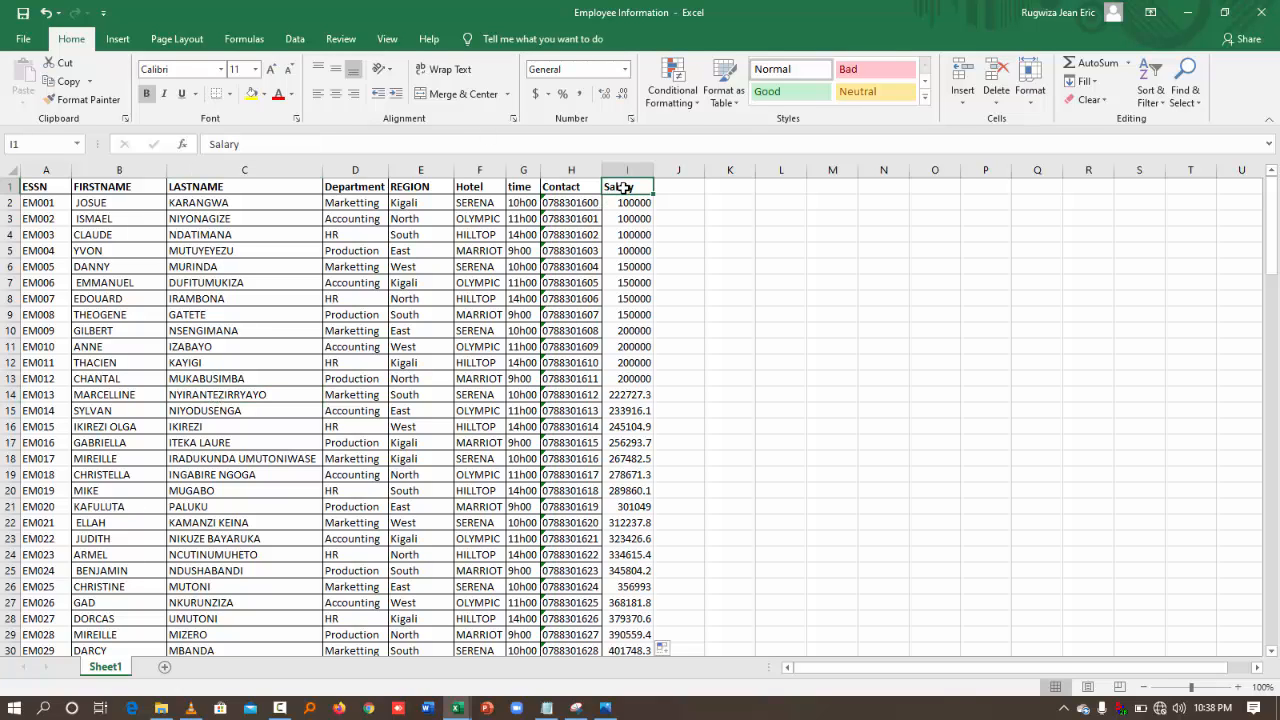
drag(622, 187, 620, 632)
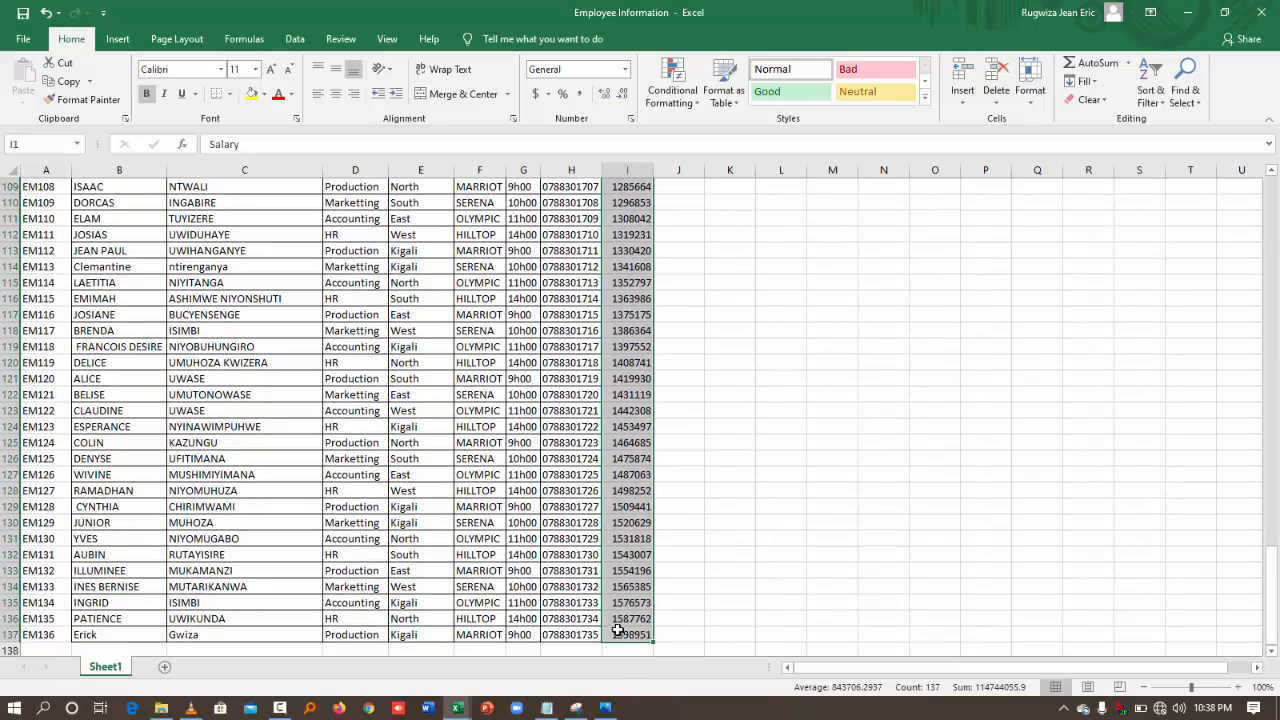
click(230, 94)
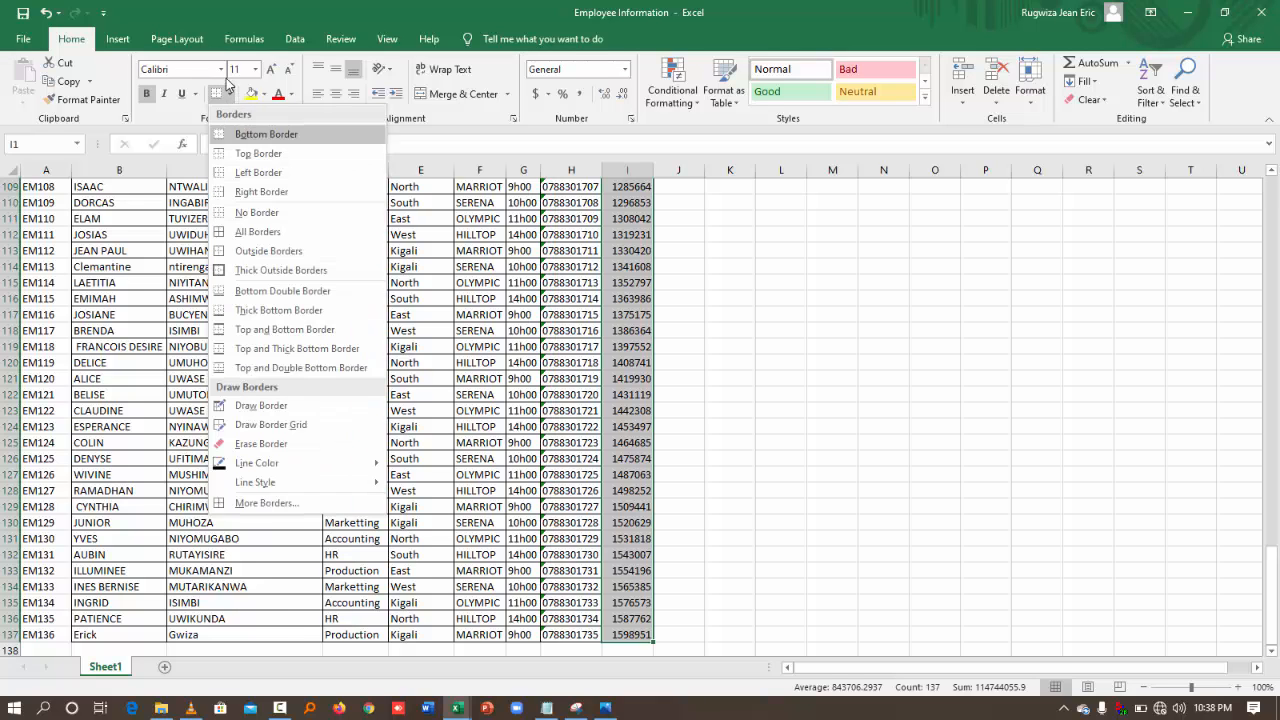
click(257, 232)
scroll(266, 240, up, 20)
click(888, 392)
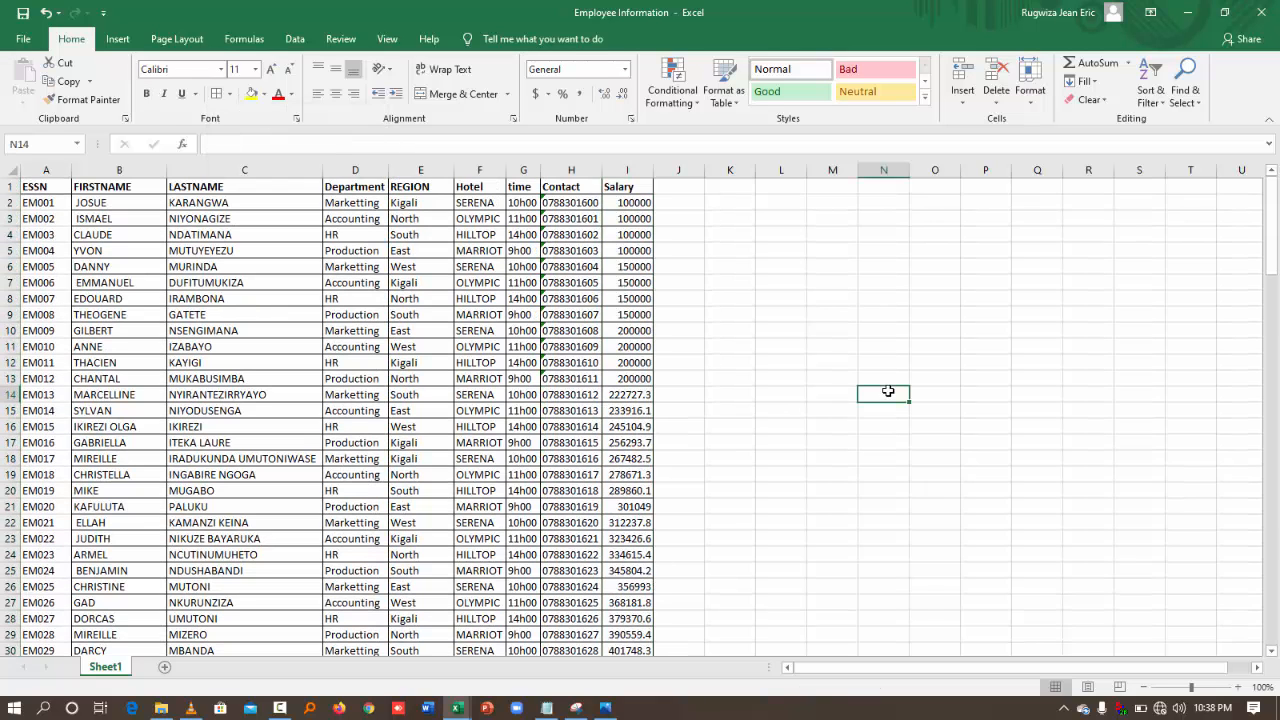
- Merge and center cells J1 to O1 beside the Salary header and give the merged cell thick outside borders
ctrl+scroll(888, 391, up, 1)
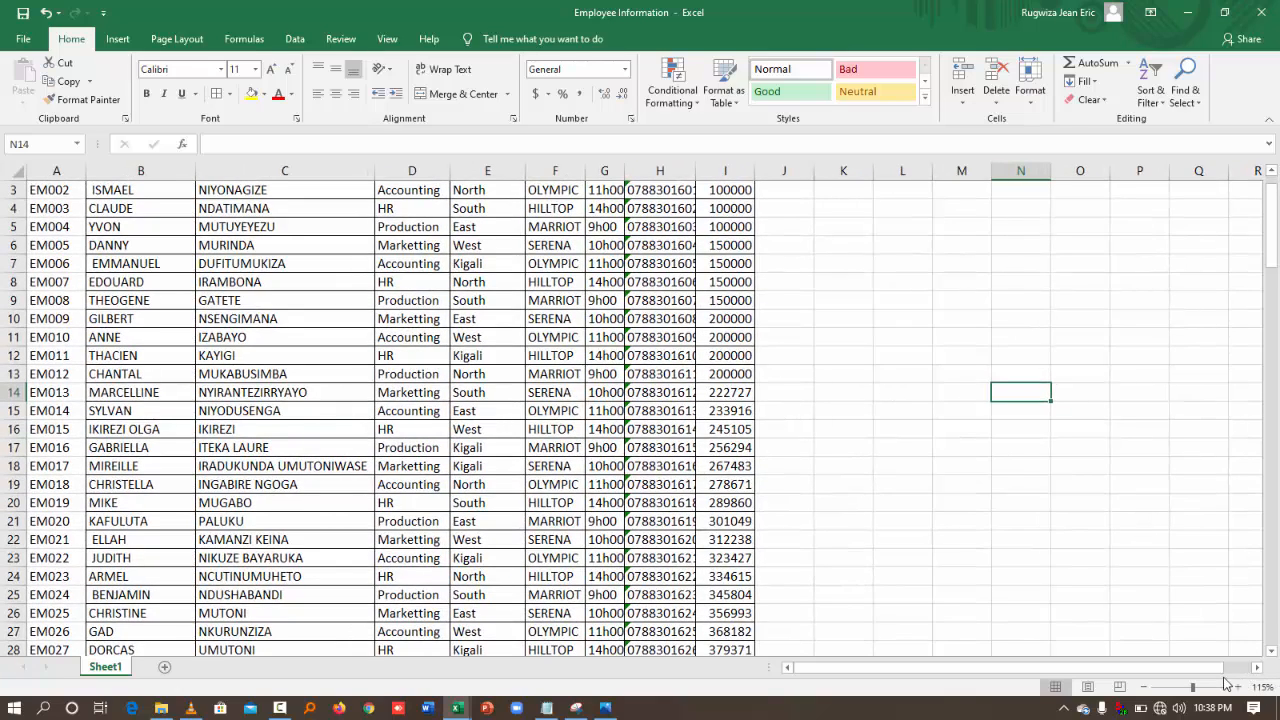
click(1145, 689)
click(1145, 689)
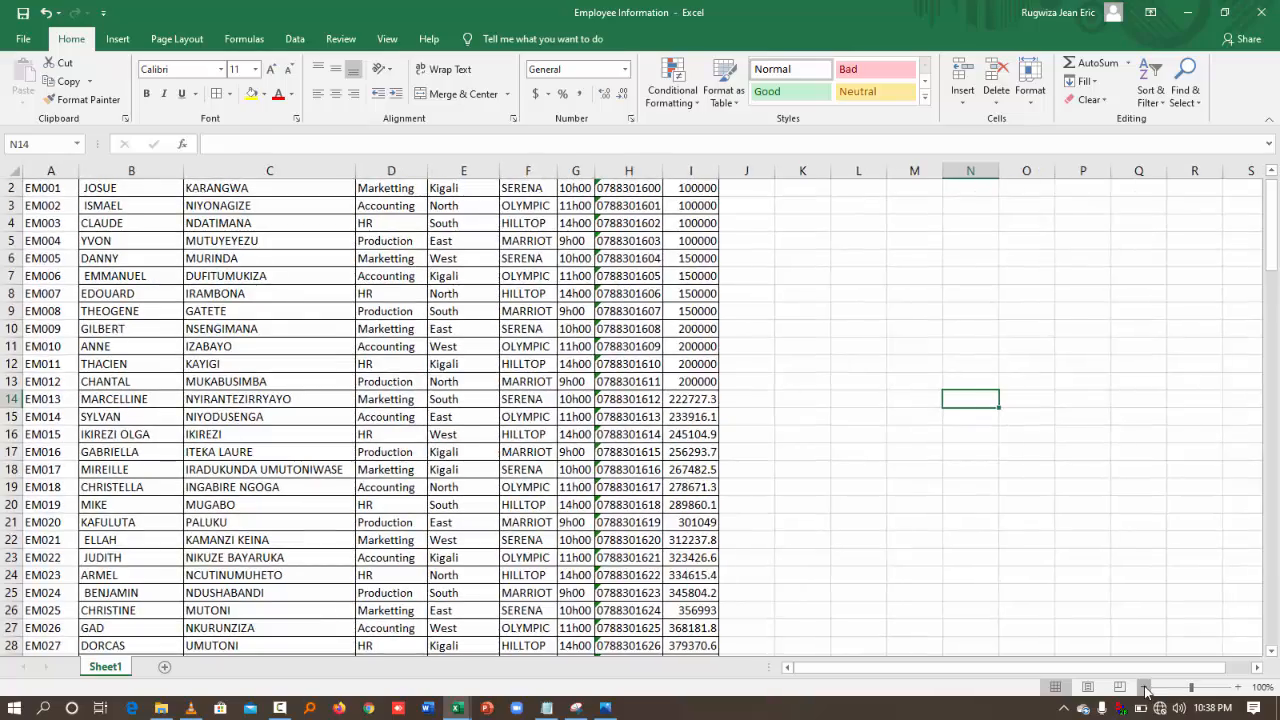
click(1240, 689)
click(1240, 689)
click(1240, 689)
click(1240, 689)
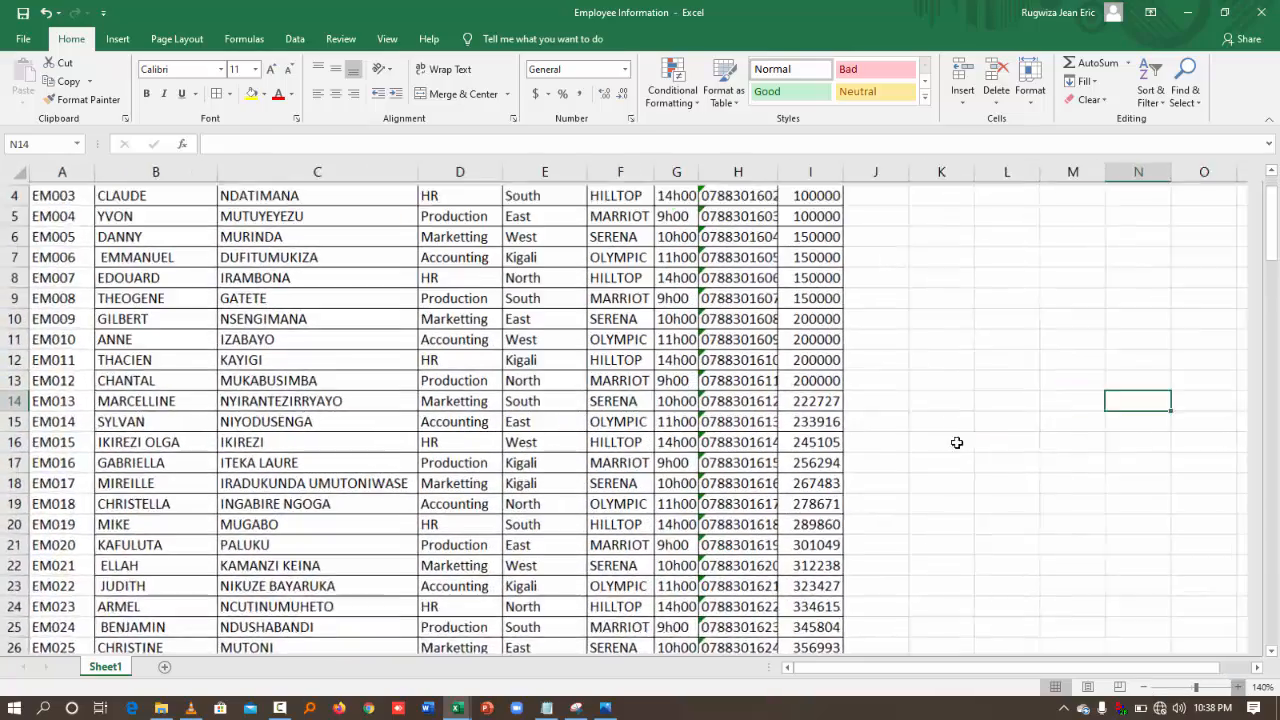
scroll(905, 398, up, 2)
click(885, 198)
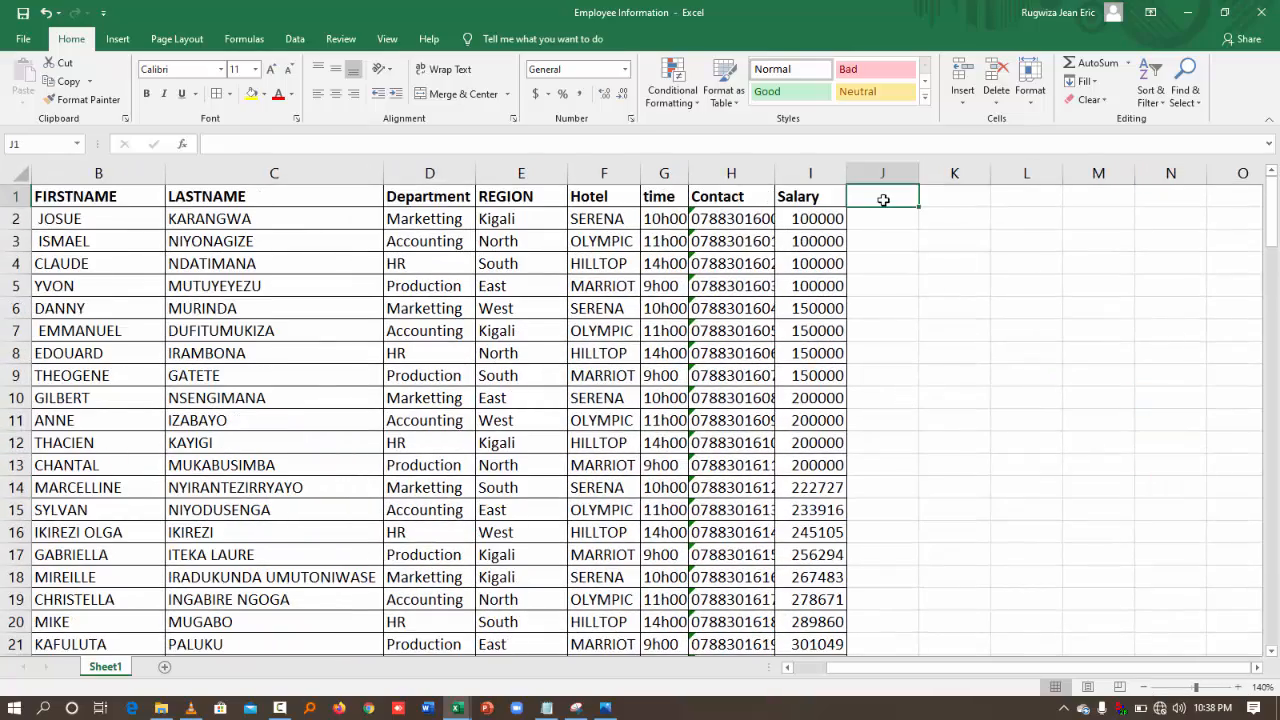
drag(887, 198, 1223, 197)
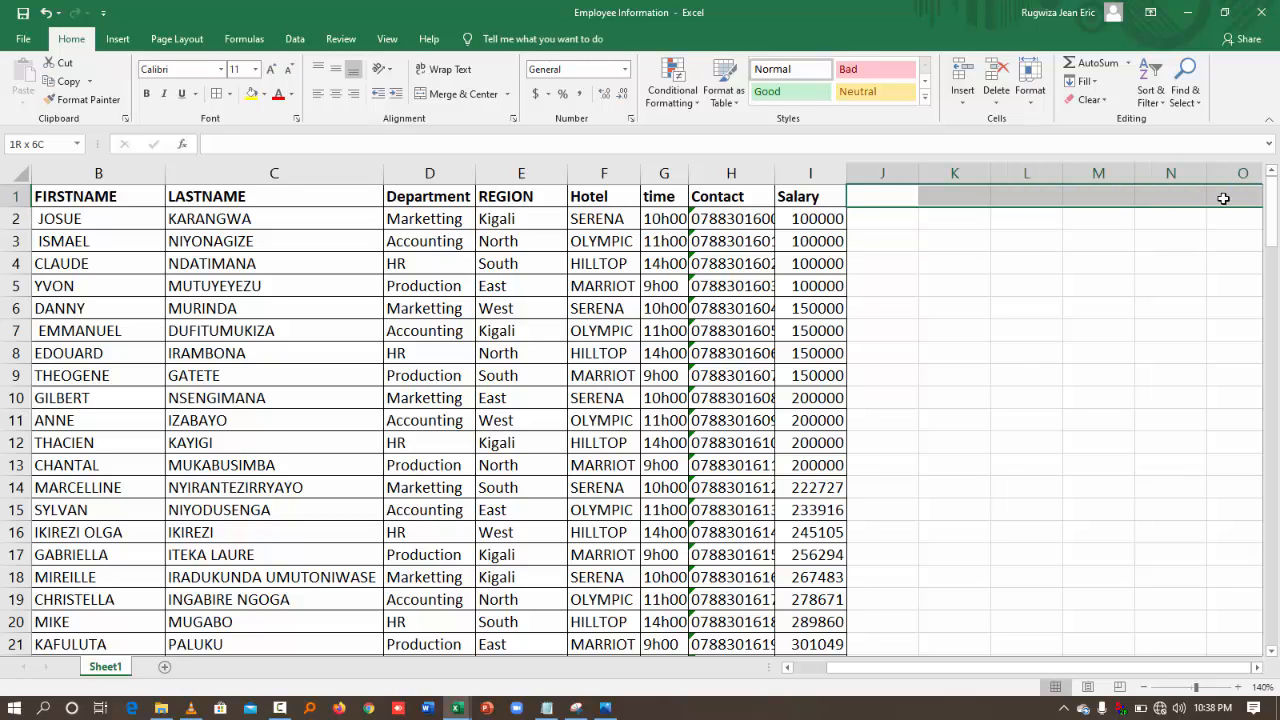
click(441, 94)
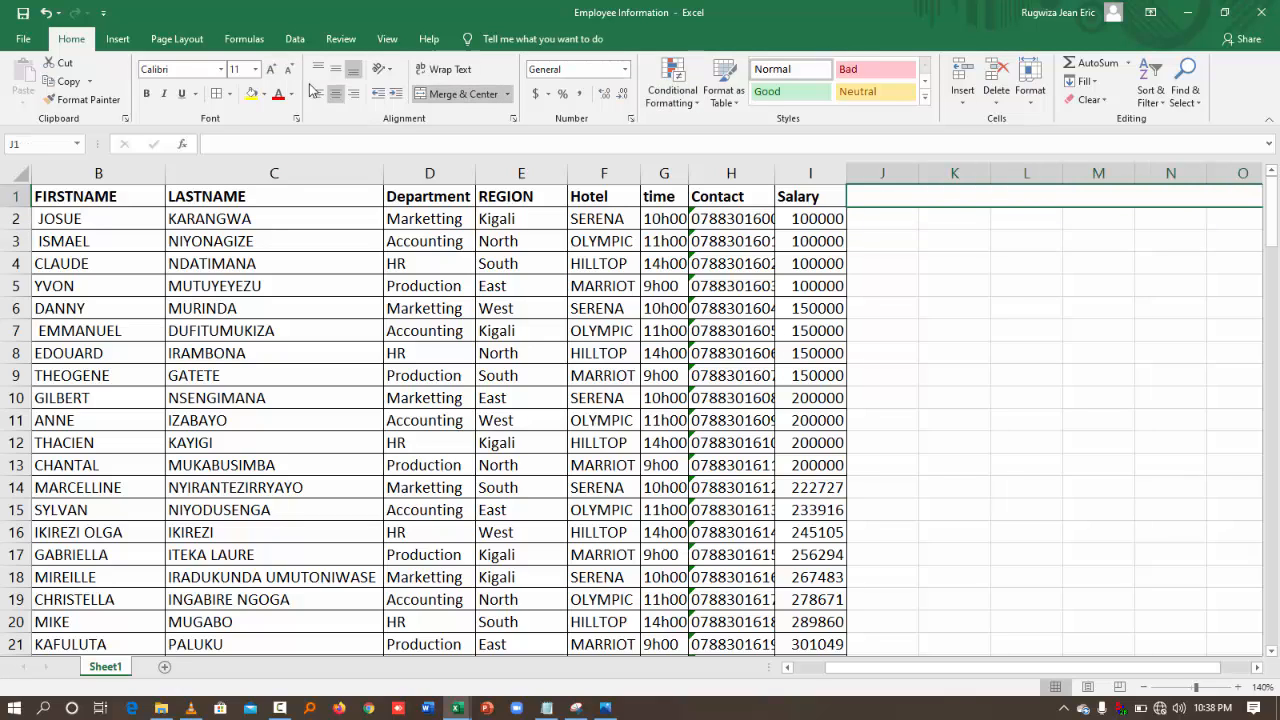
click(229, 93)
click(255, 268)
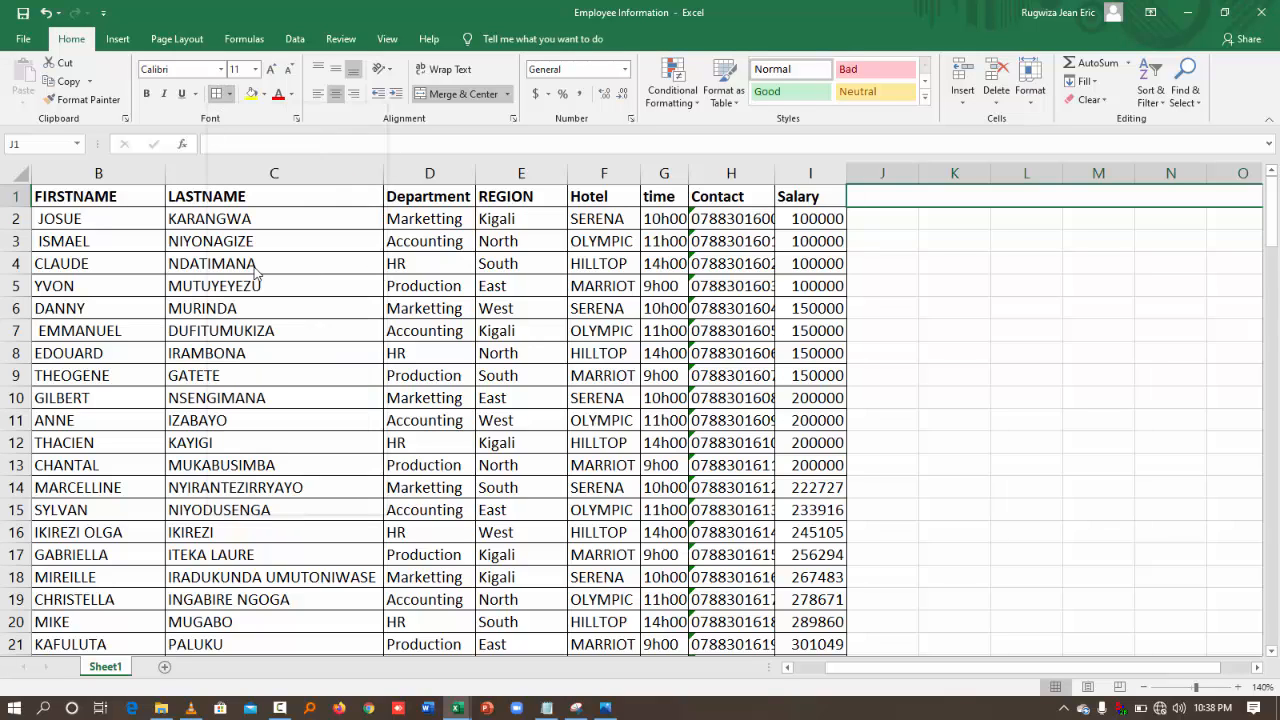
- Title the merged header cell beside Salary "FORMULAS" and fill cells J2 to O3 with light gray
text(FORMULAS)
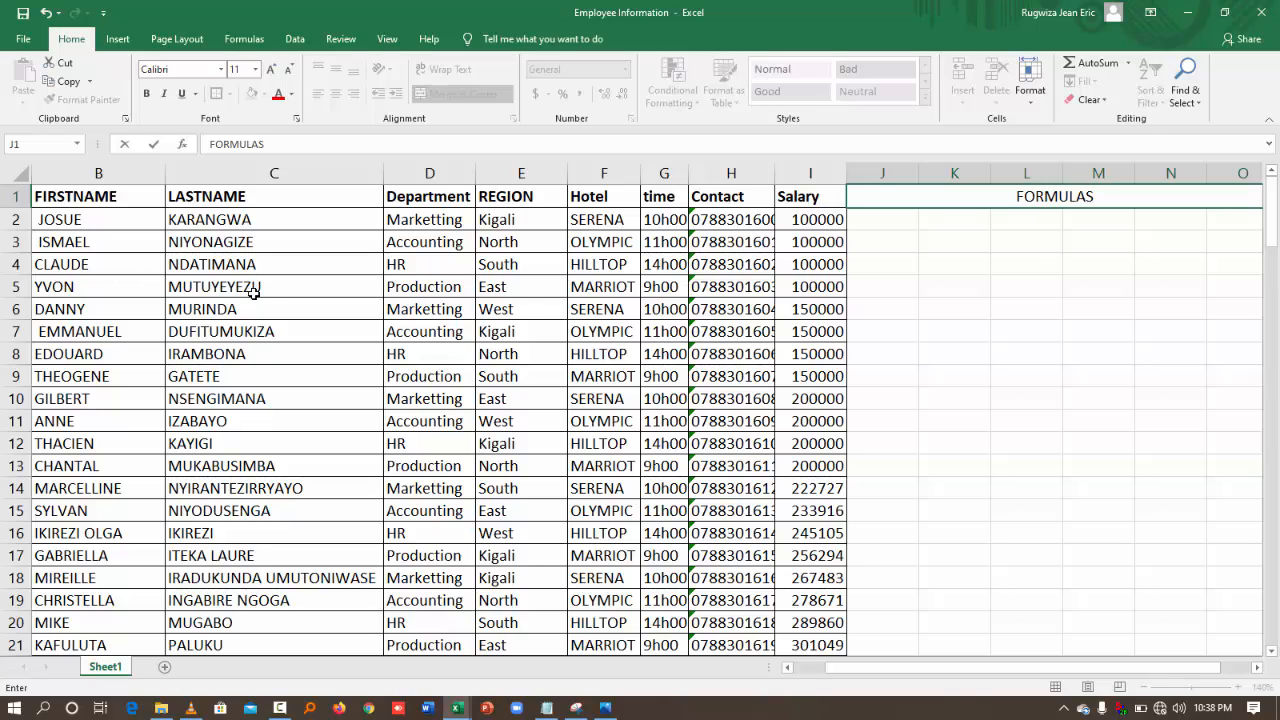
drag(893, 224, 1094, 237)
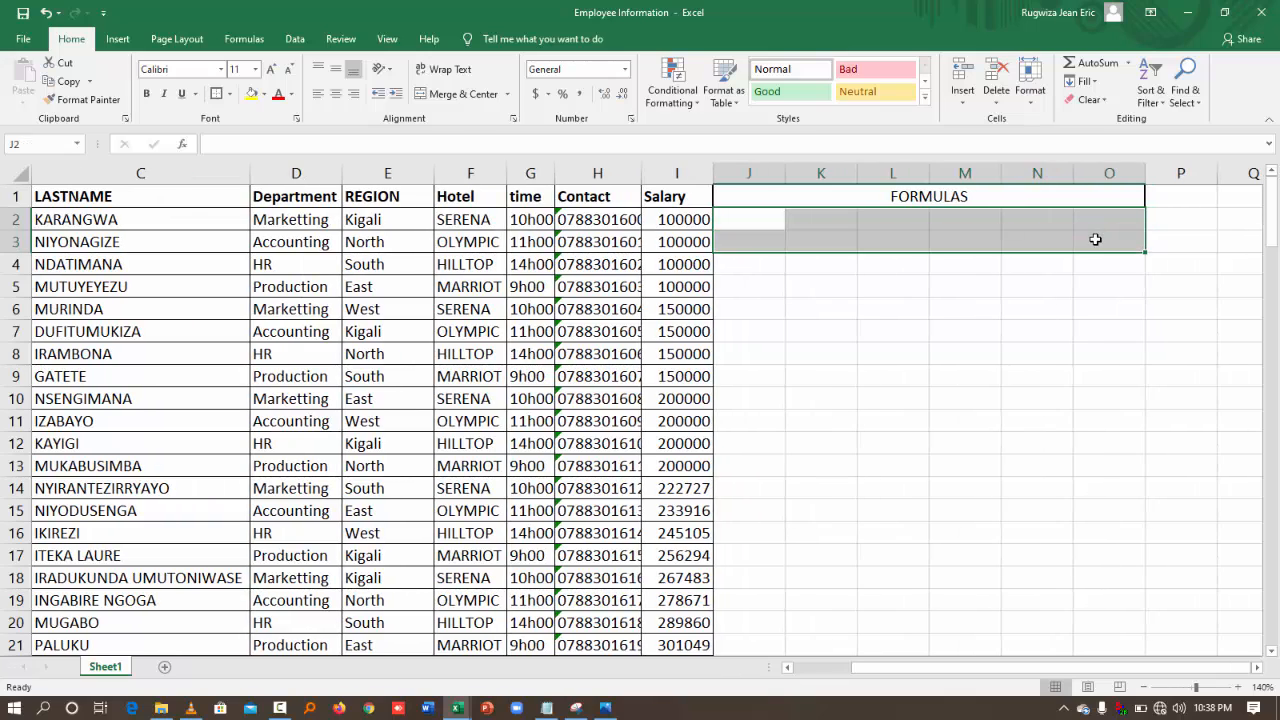
click(264, 94)
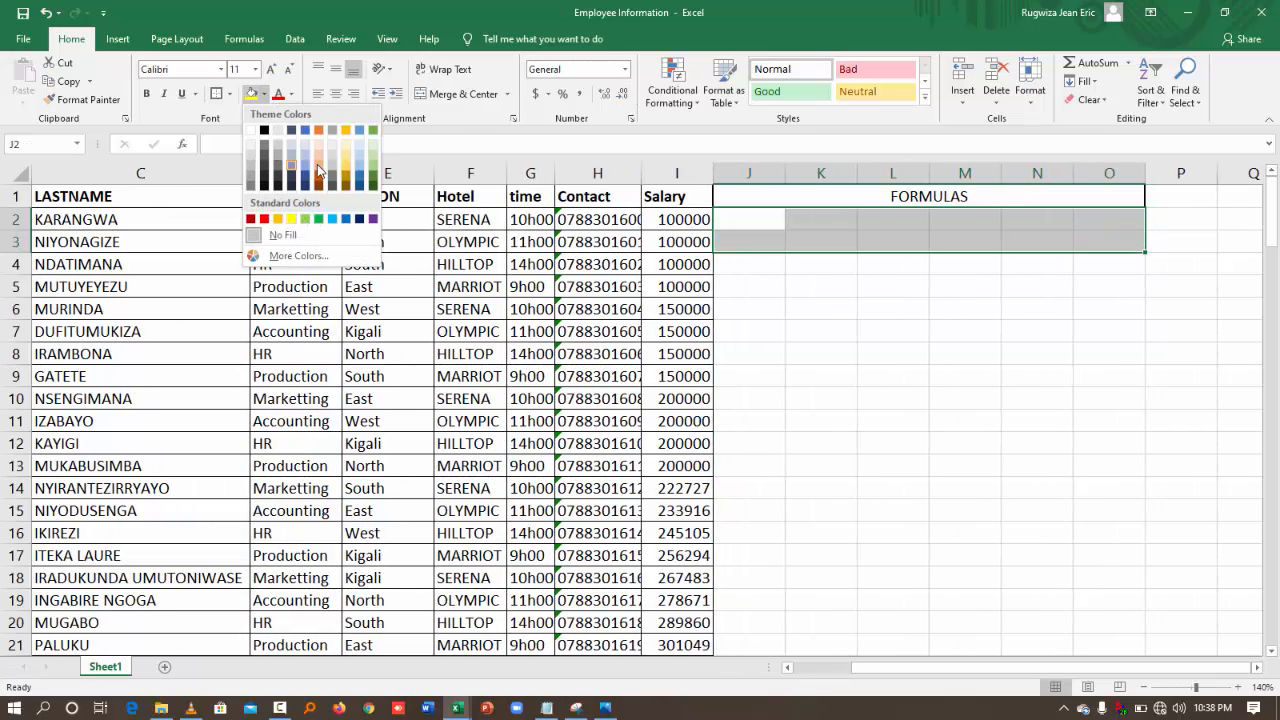
click(253, 153)
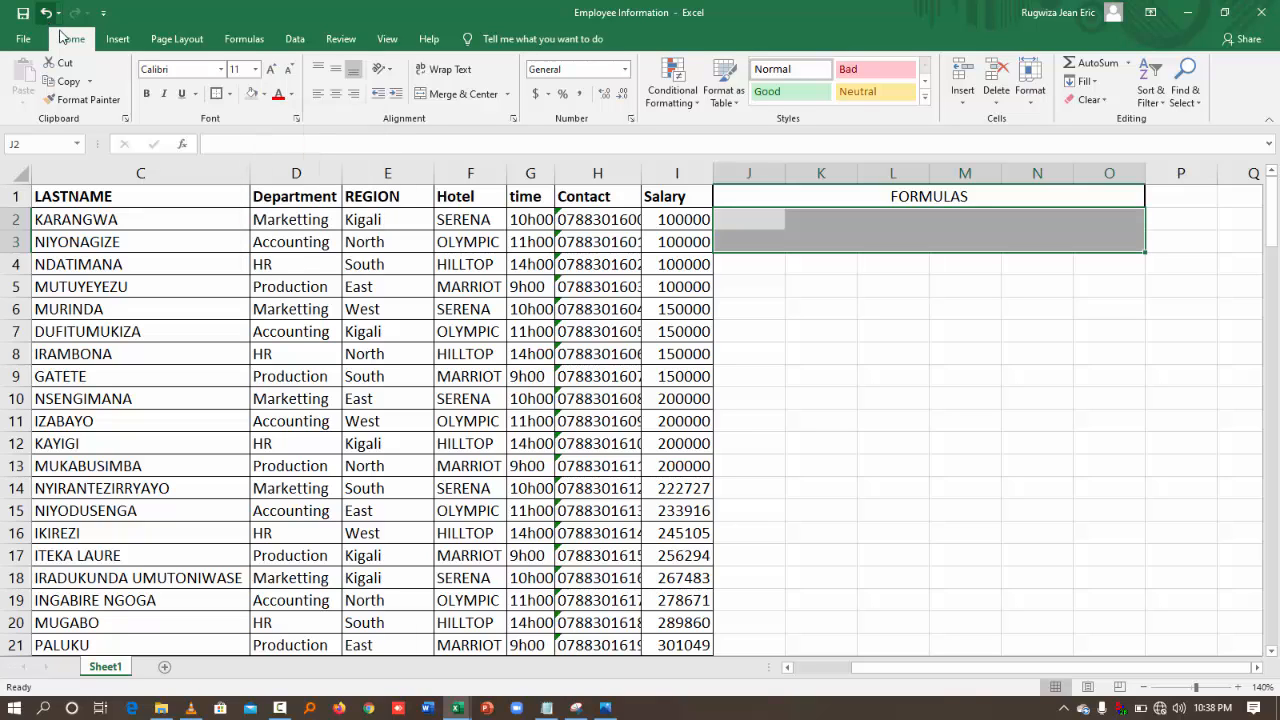
- Apply all borders to the gray cells J2 to O3 under the FORMULAS header
click(229, 94)
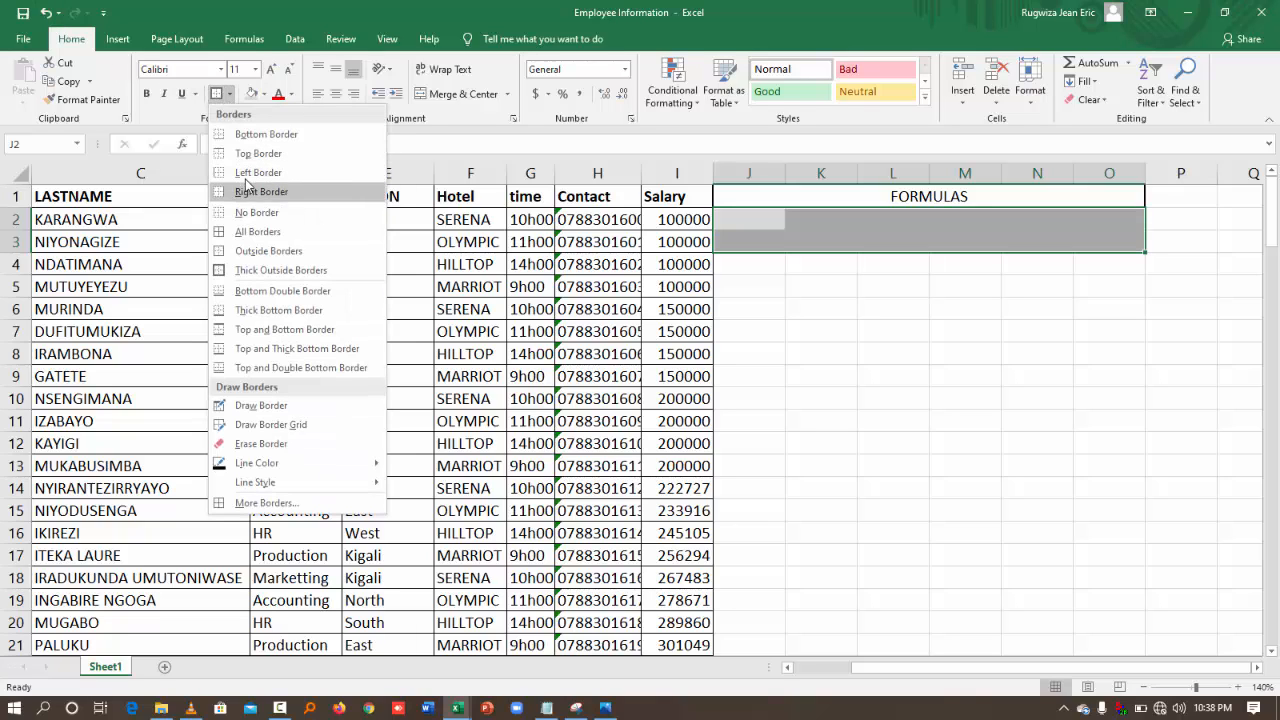
click(266, 269)
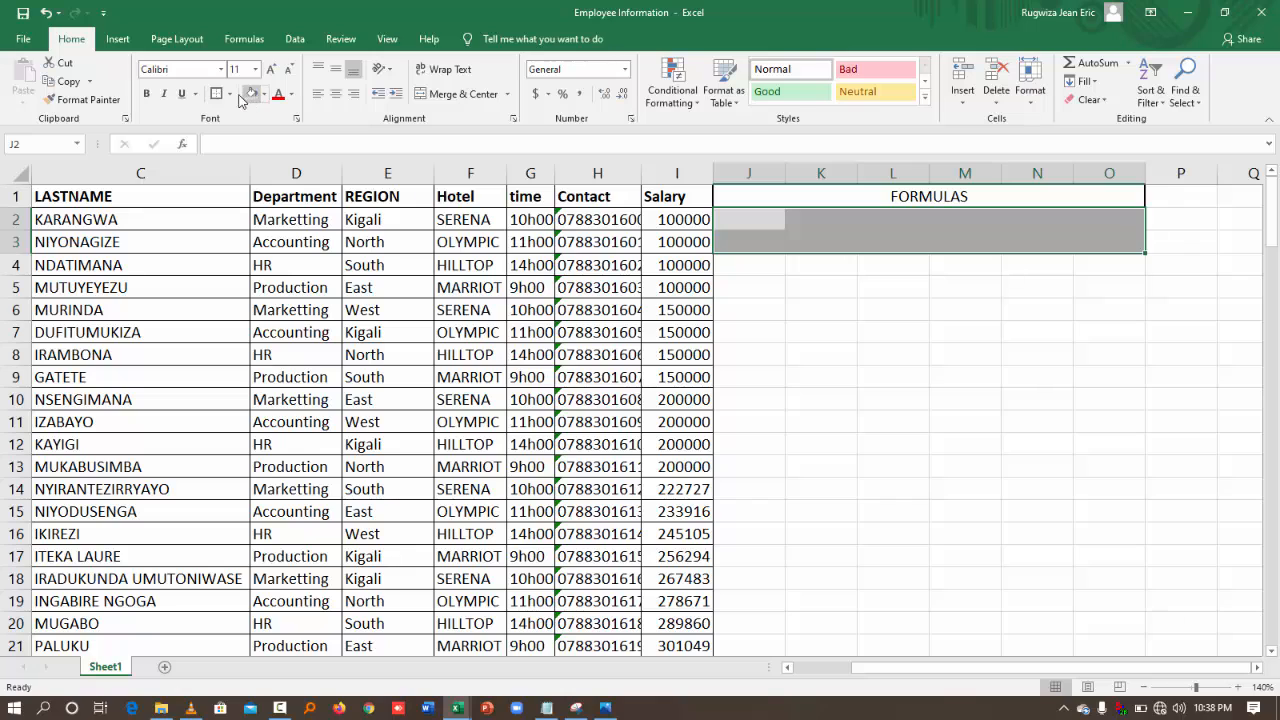
click(229, 94)
click(242, 231)
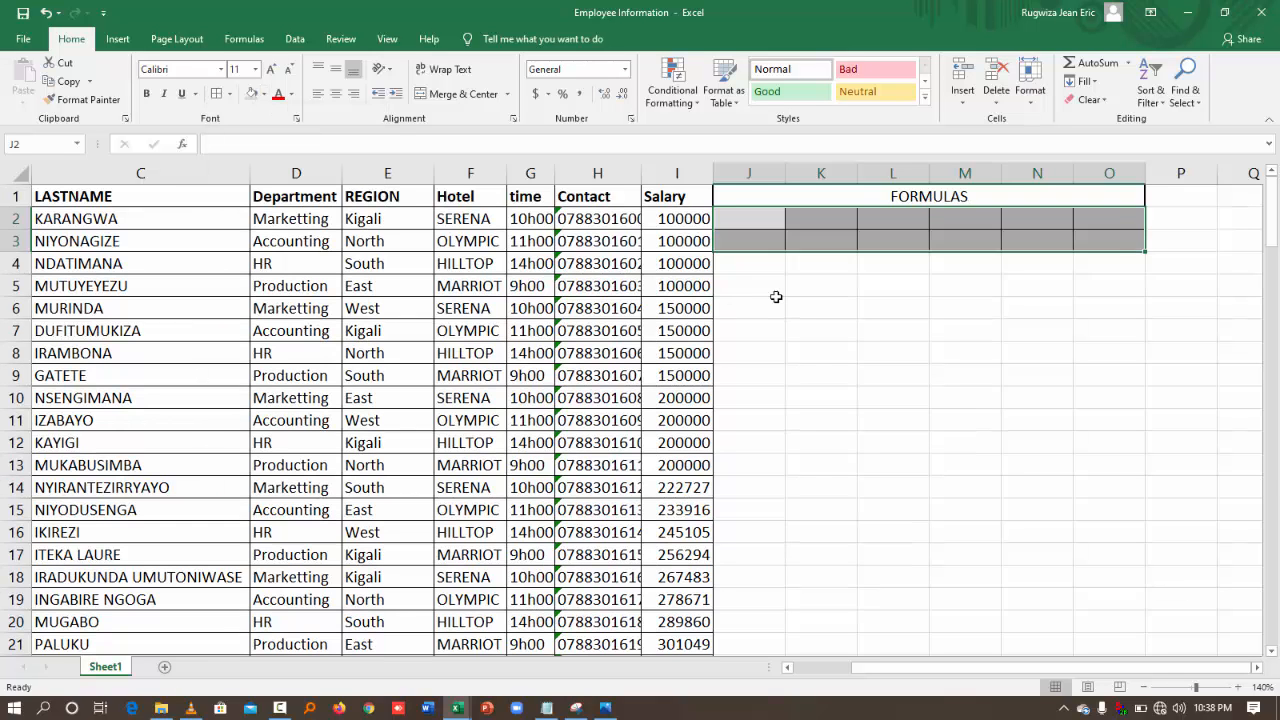
click(900, 280)
- Enter the label SUM in J2 and autofit the width of the Contact column
click(753, 224)
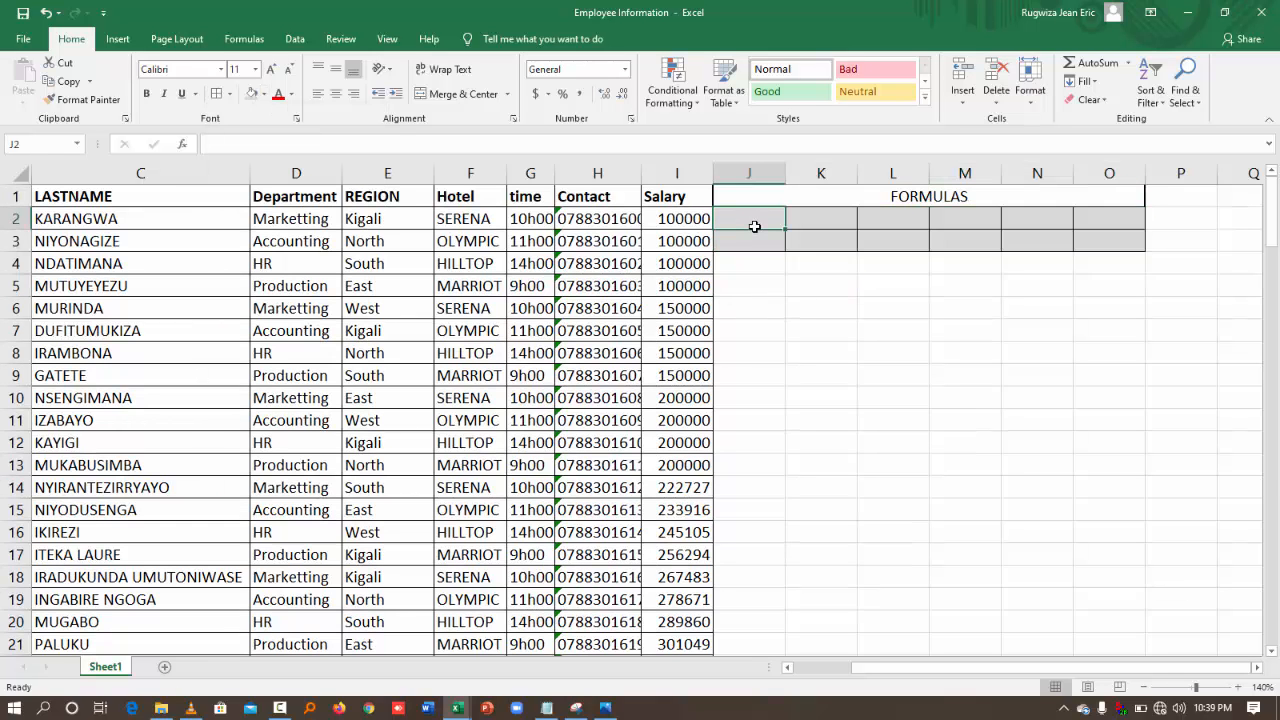
text(SUM)
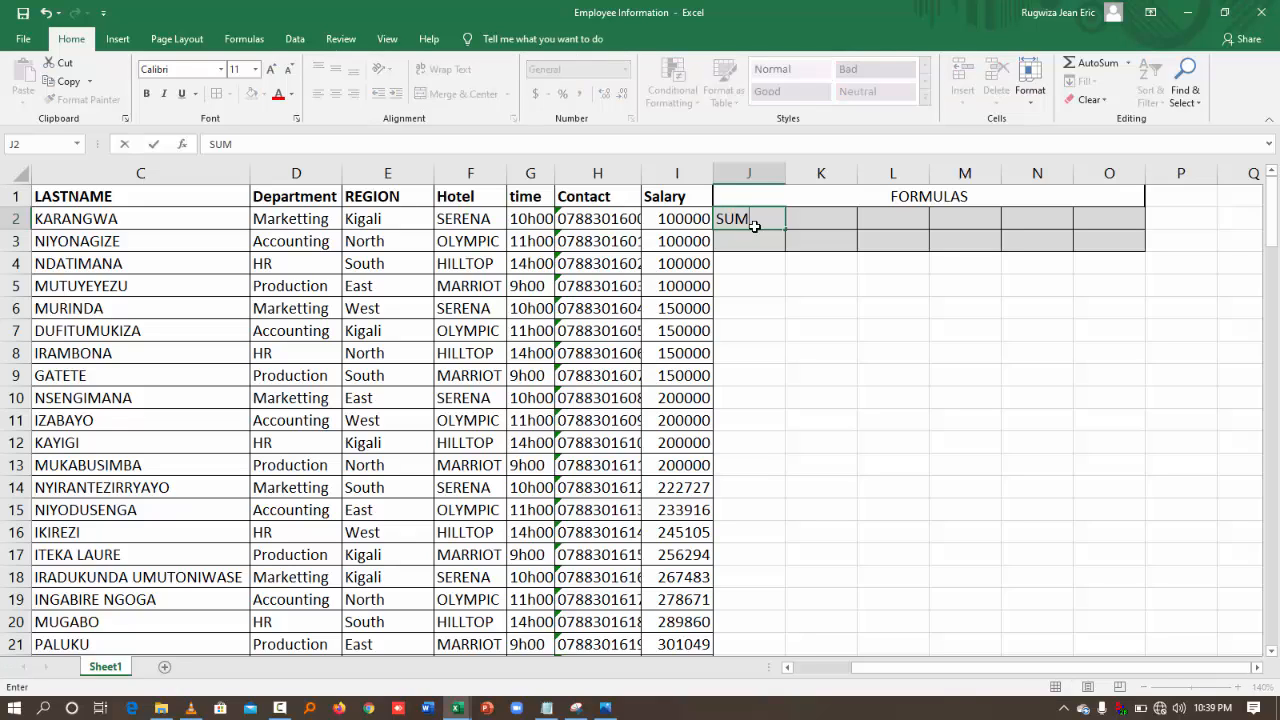
click(790, 389)
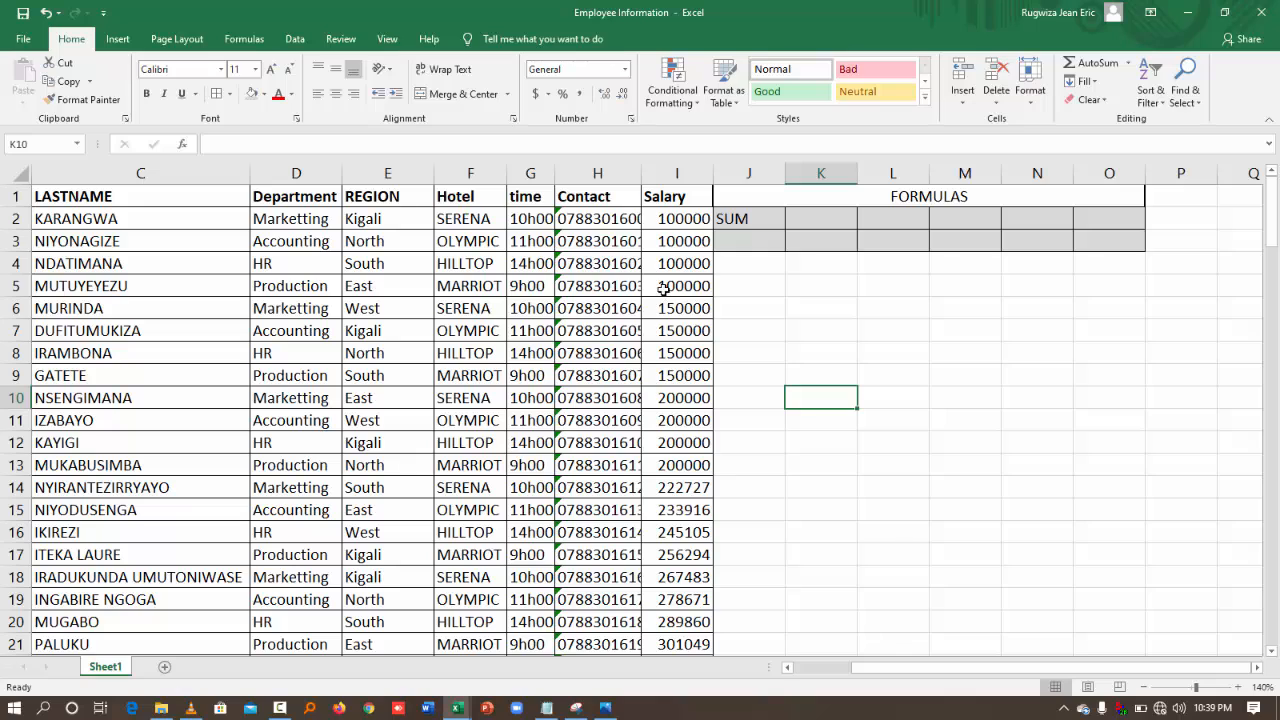
double_click(641, 169)
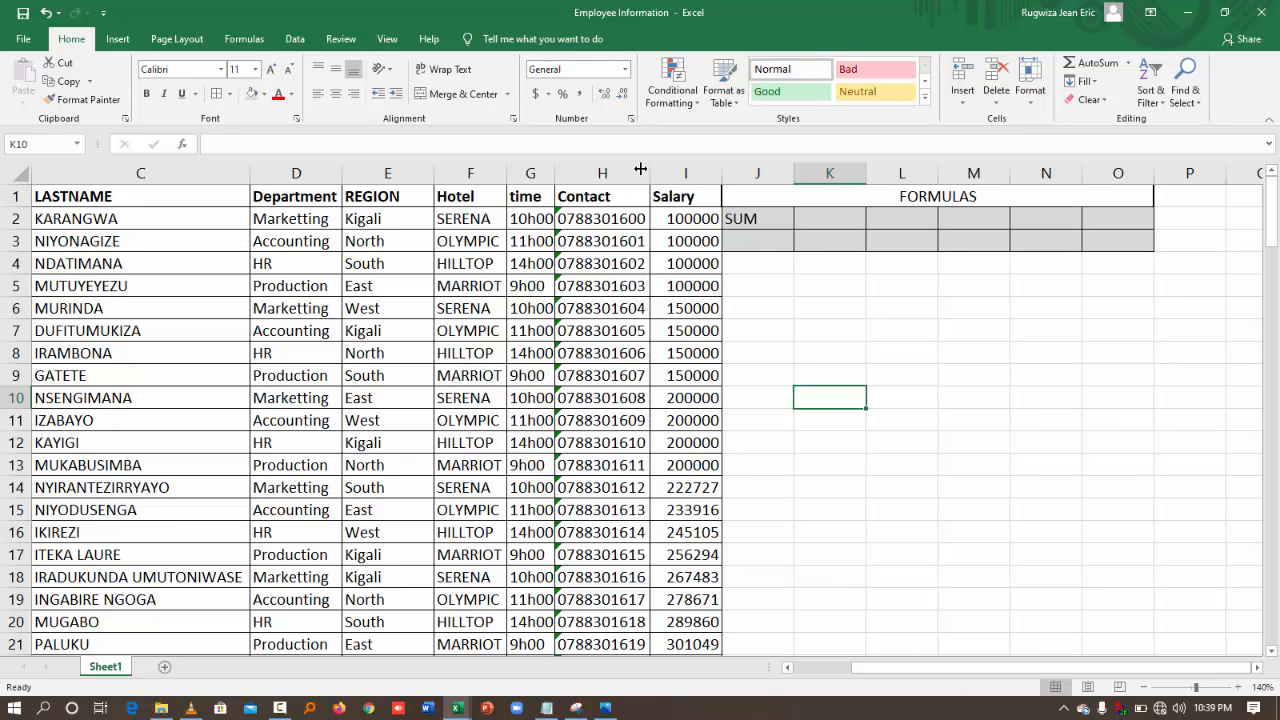
- Highlight the first ten salaries, cells I2 to I11, with a yellow fill
drag(691, 218, 691, 343)
scroll(370, 334, left, 2)
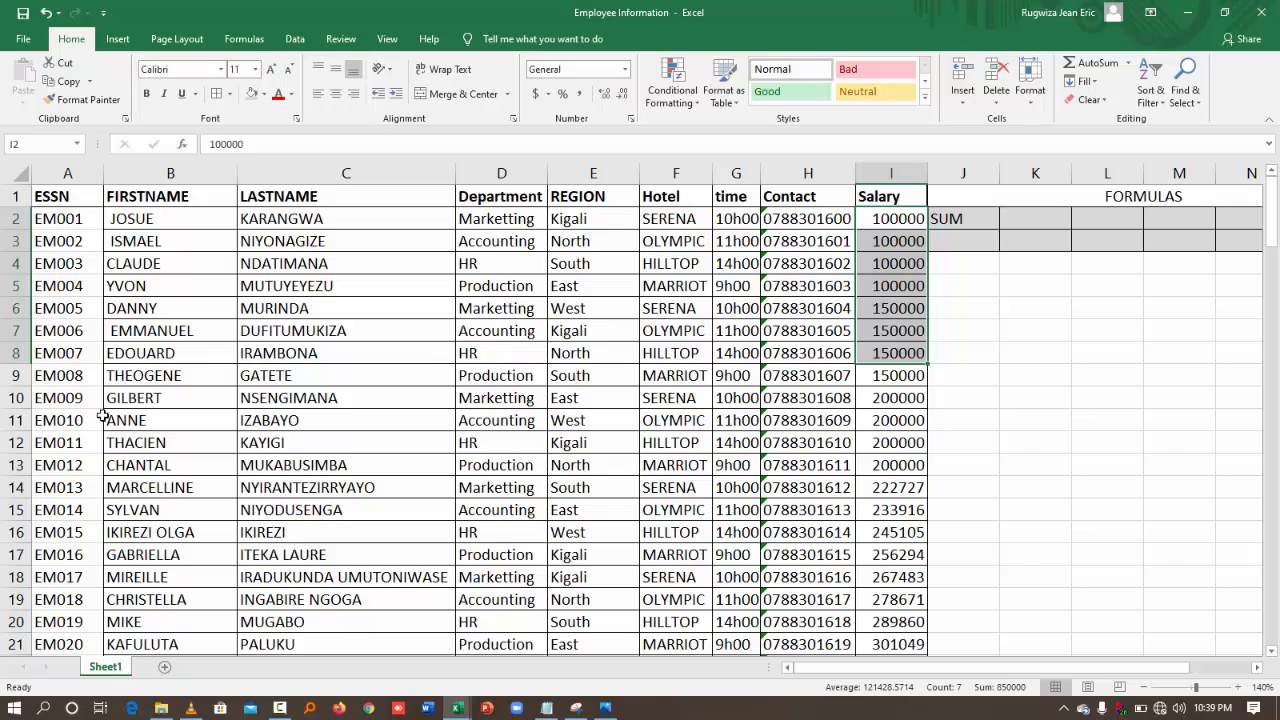
click(933, 420)
drag(893, 425, 890, 218)
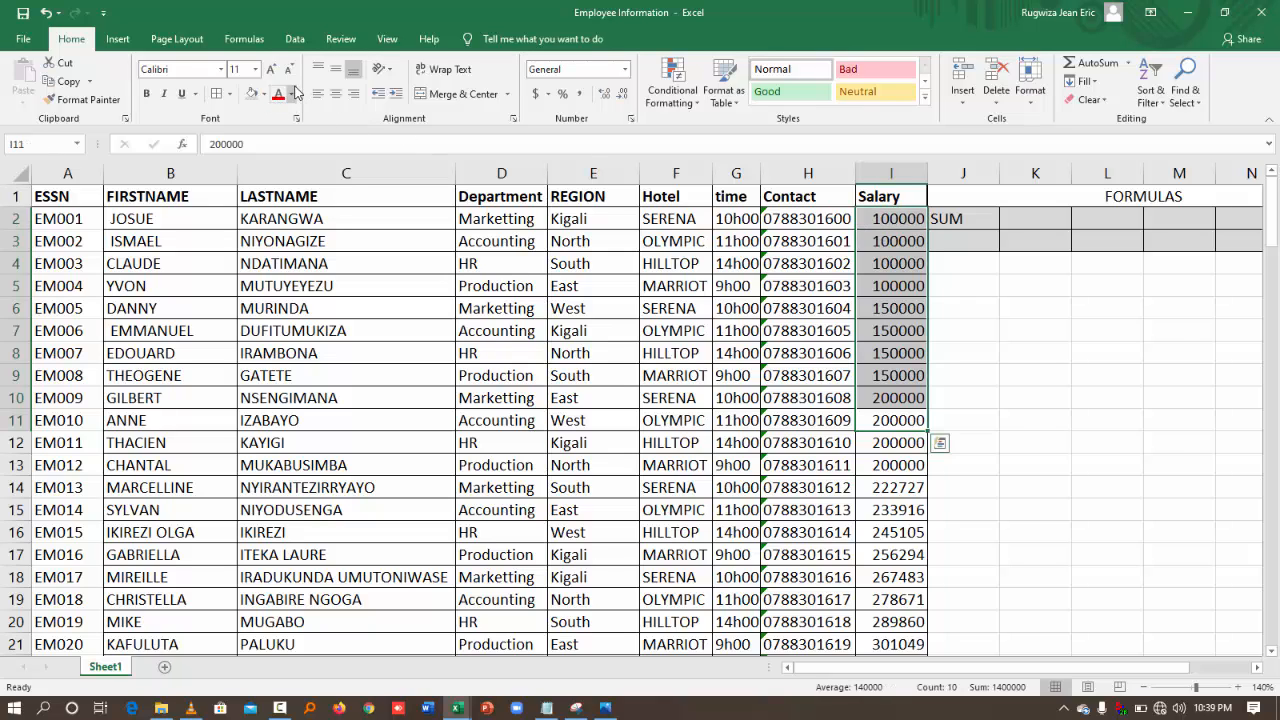
click(264, 94)
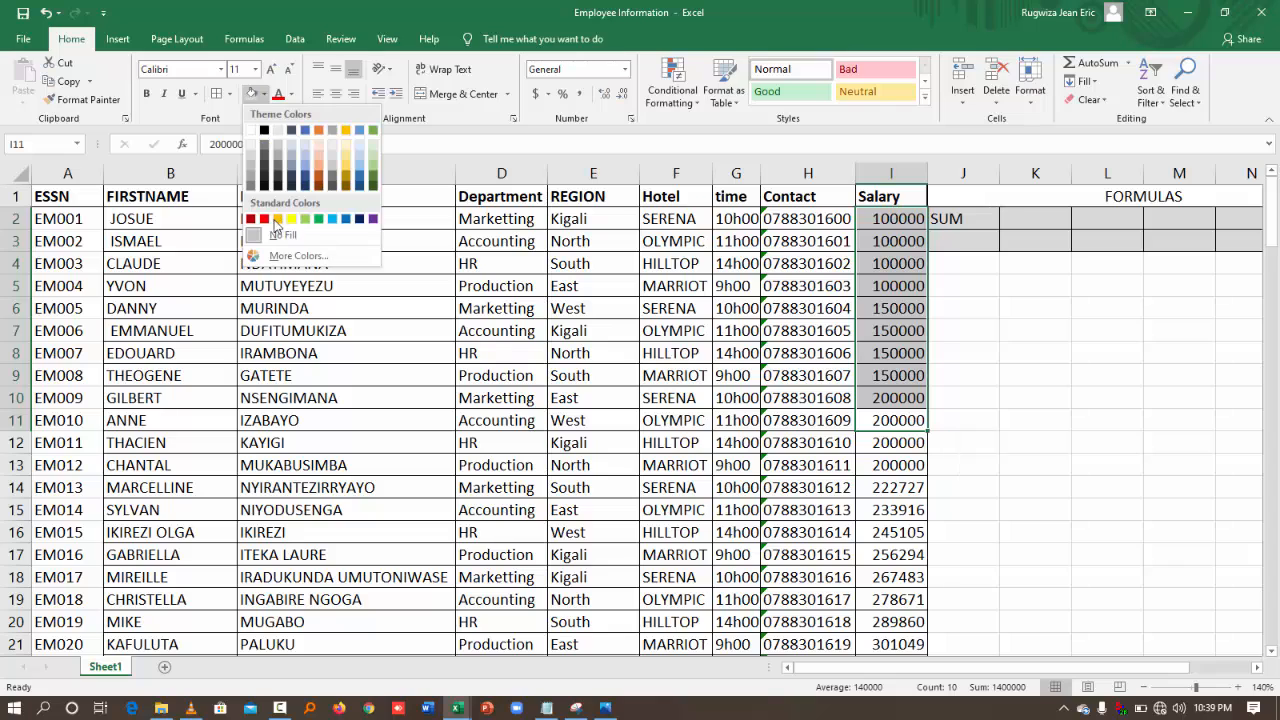
click(291, 218)
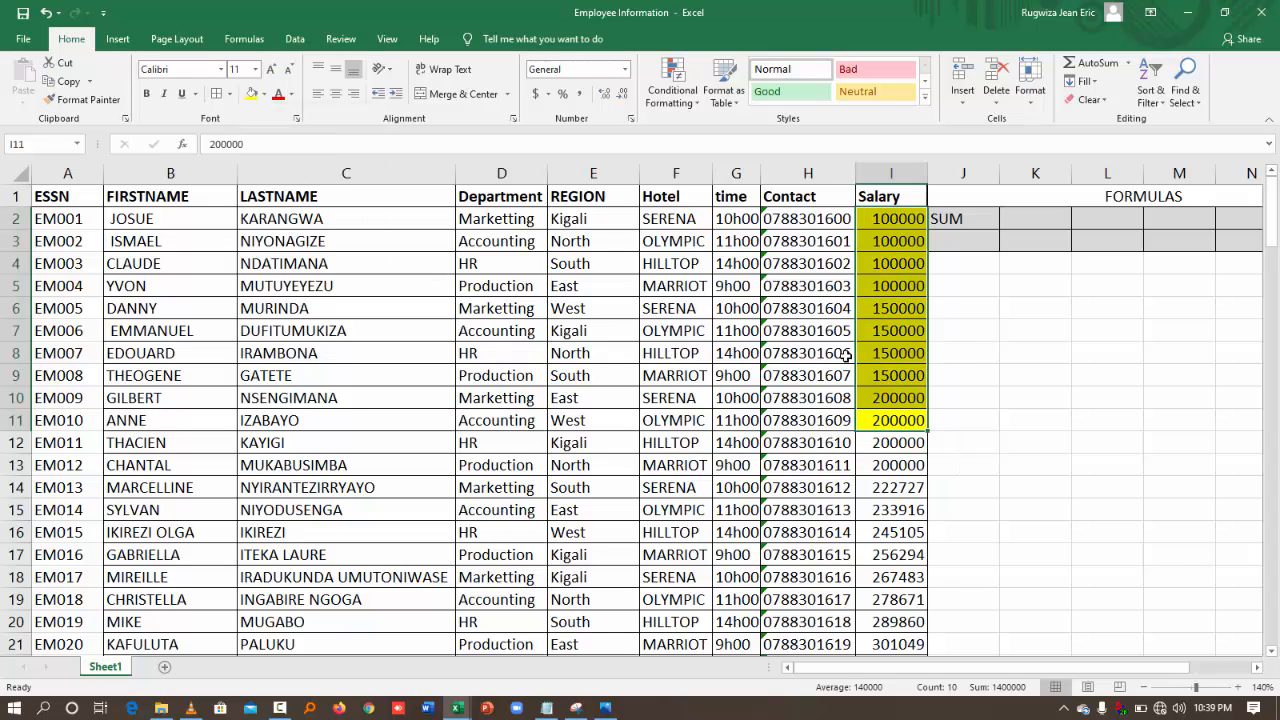
click(1007, 420)
- Total the yellow salaries in J3 with the range formula =SUM(I2:I11)
click(944, 240)
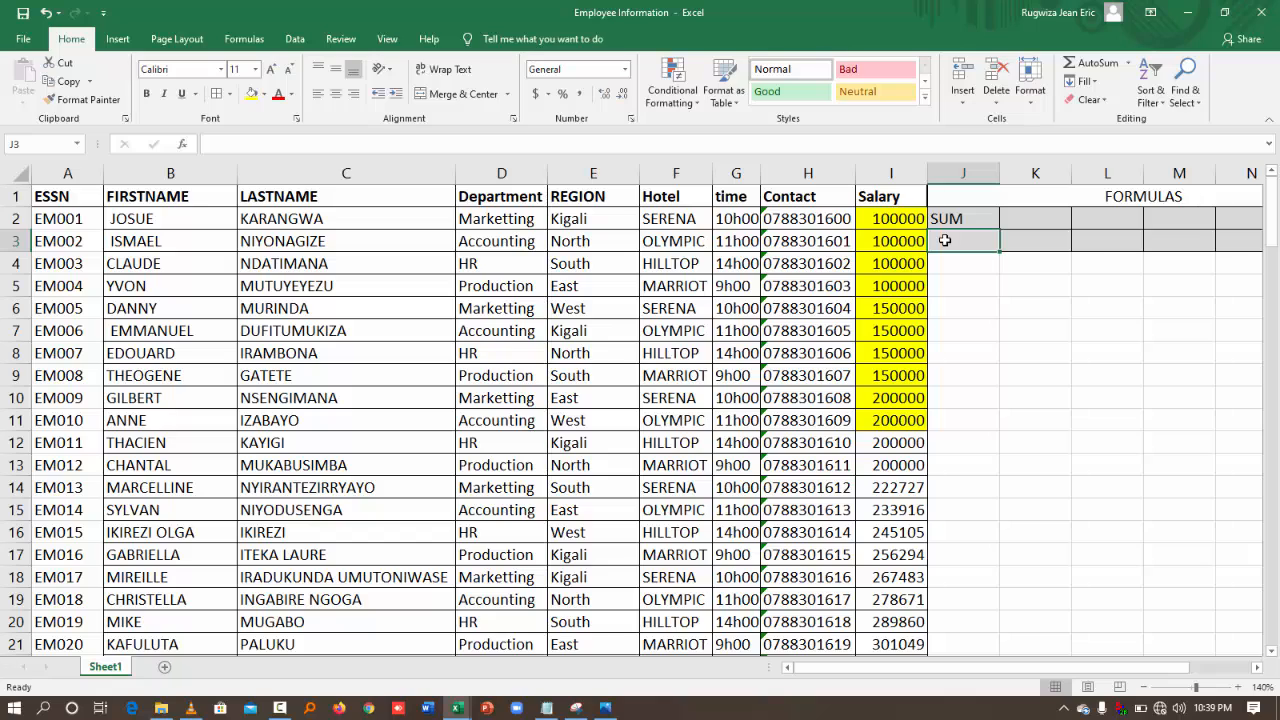
text(=S)
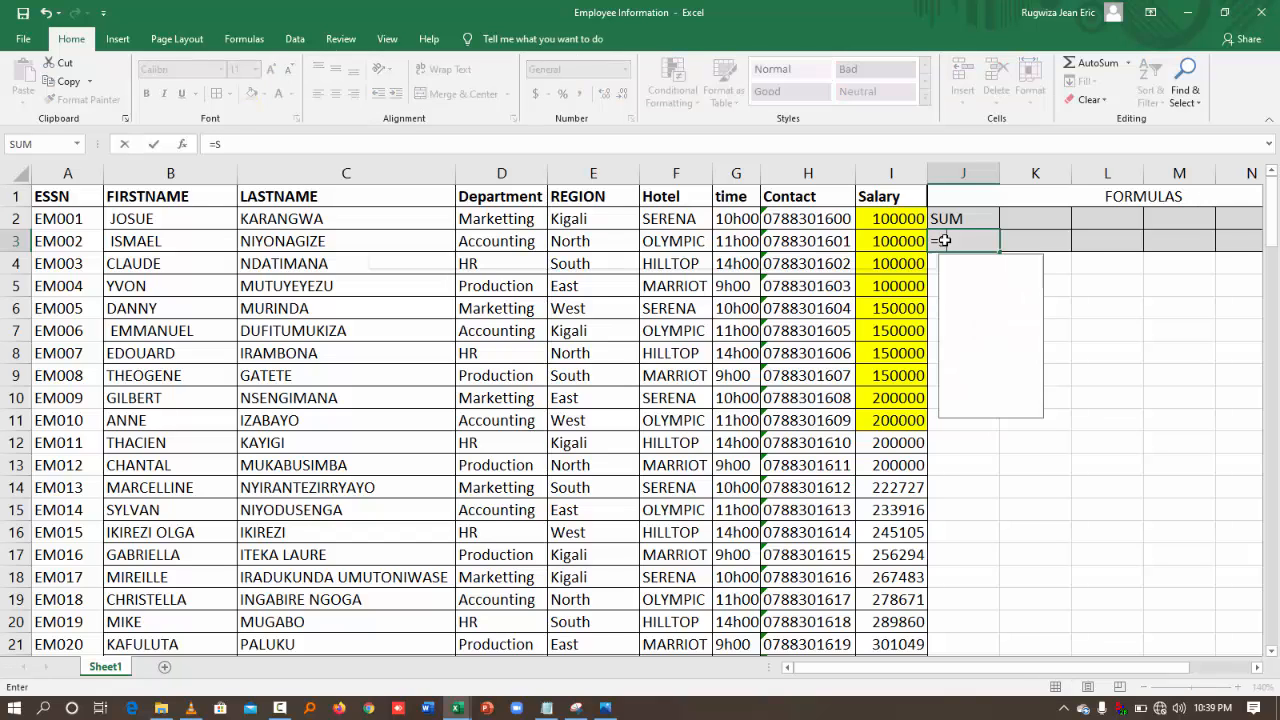
text(UM()
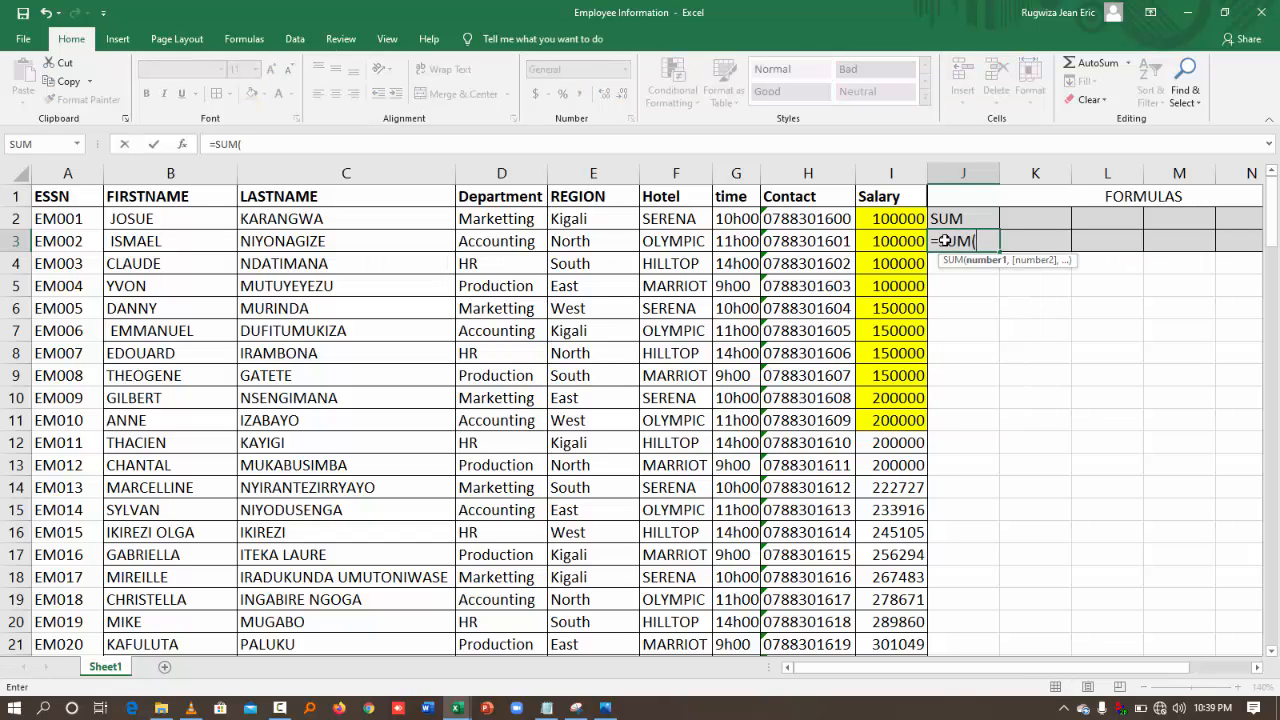
click(890, 218)
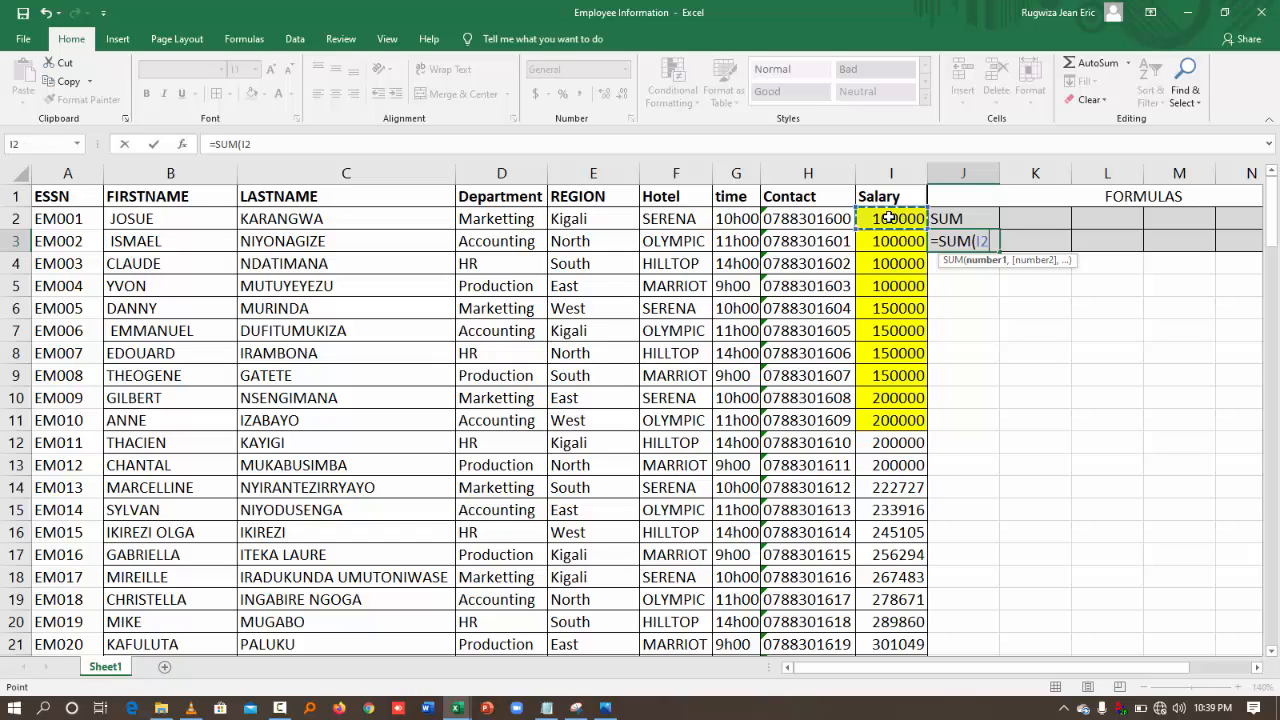
key(F8)
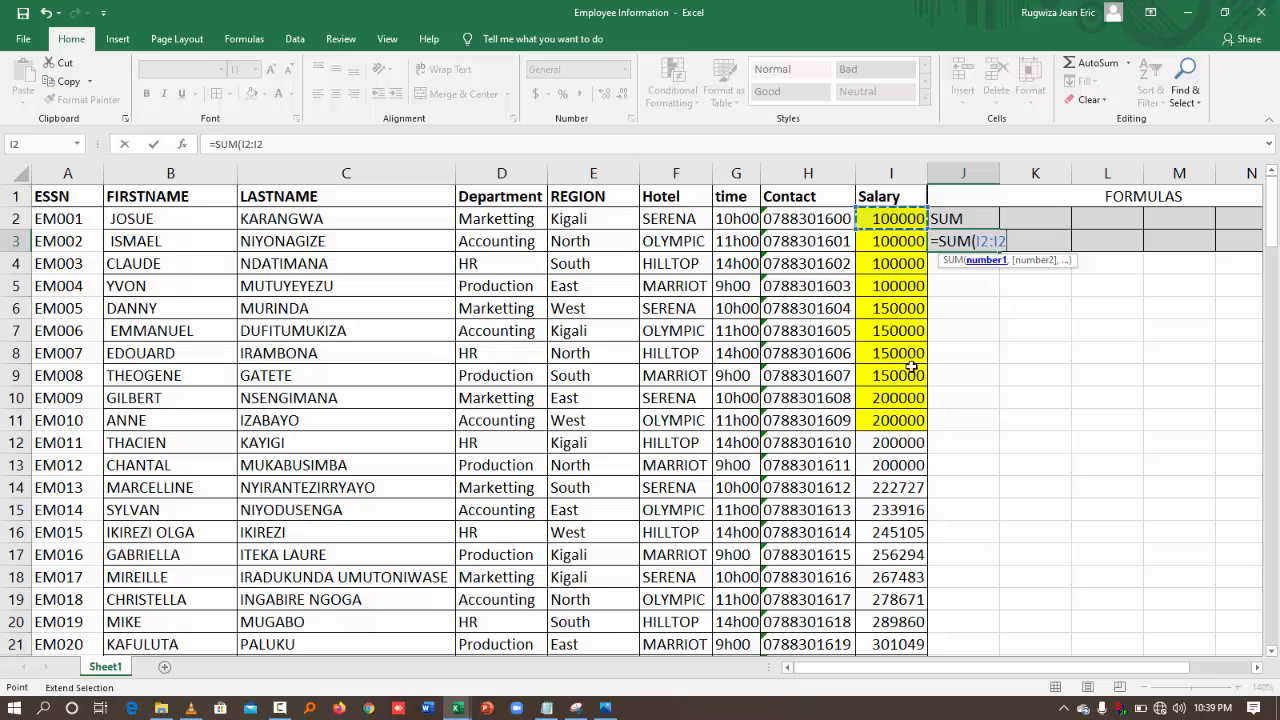
click(897, 420)
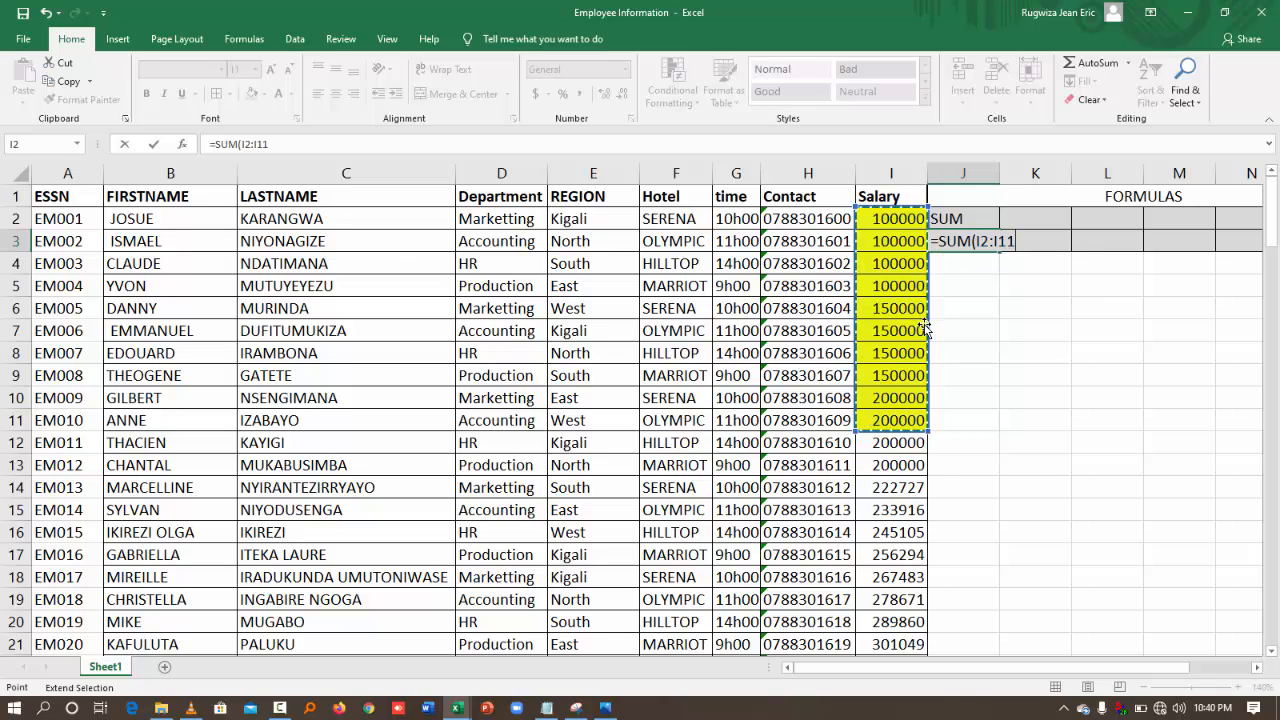
key(Return)
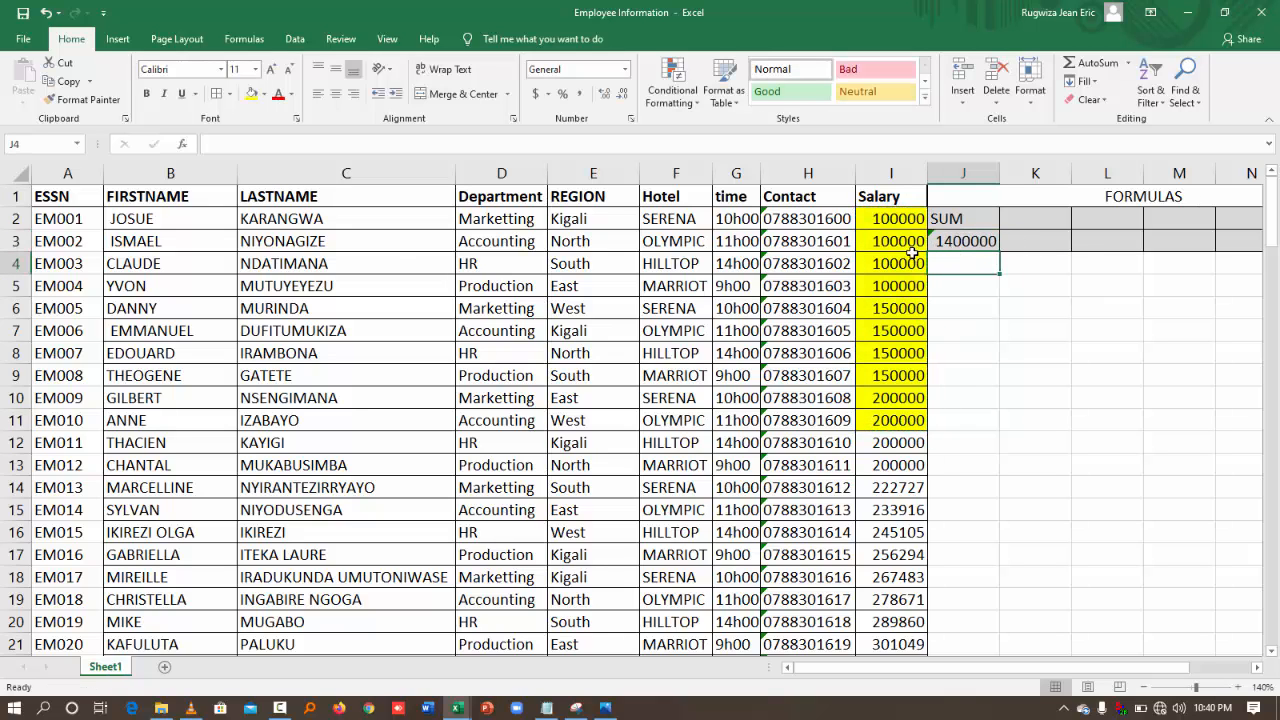
- Remove the range argument from the formula in J3, keeping only =SUM(
click(964, 240)
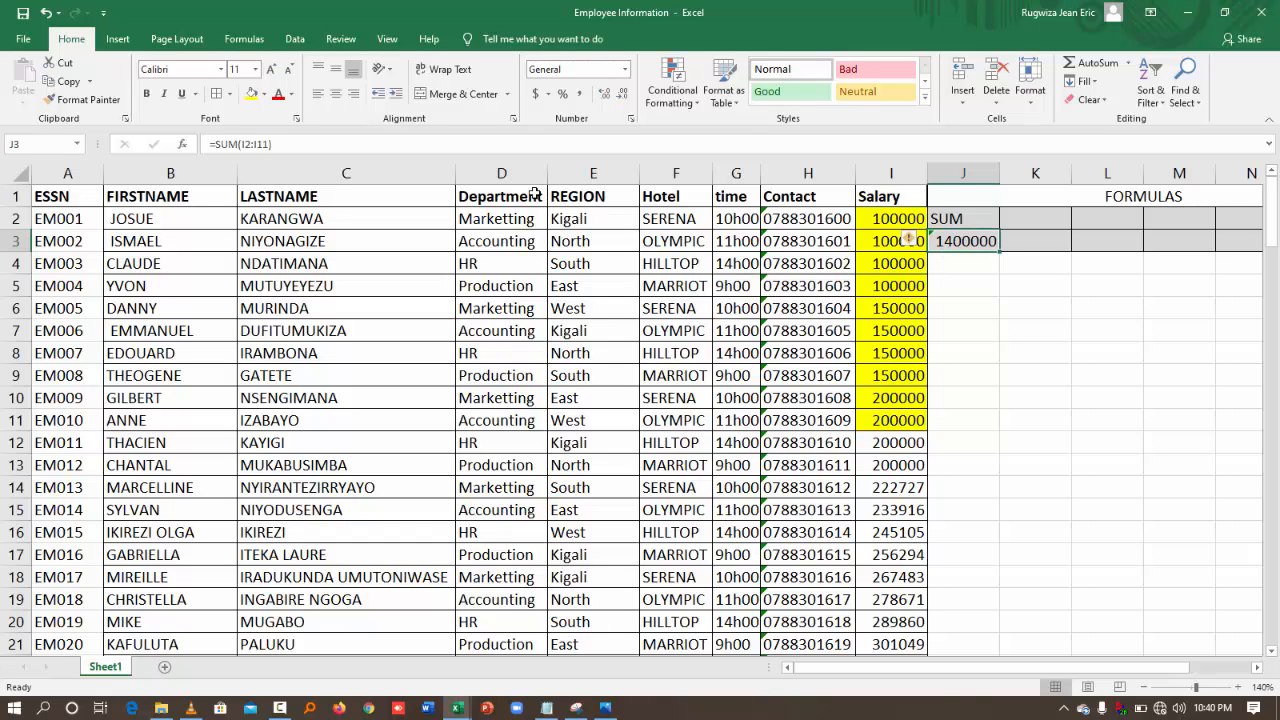
click(411, 141)
key(BackSpace)
key(BackSpace)
key(BackSpace)
key(BackSpace)
key(BackSpace)
key(BackSpace)
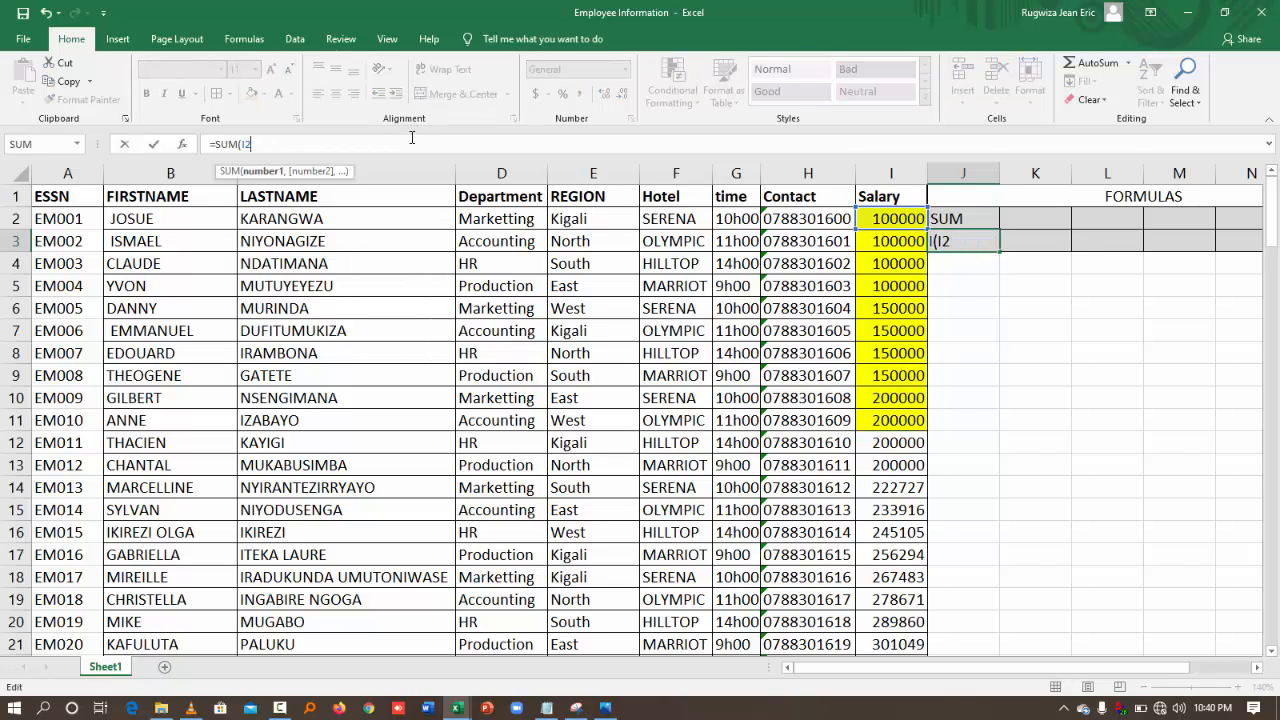
key(BackSpace)
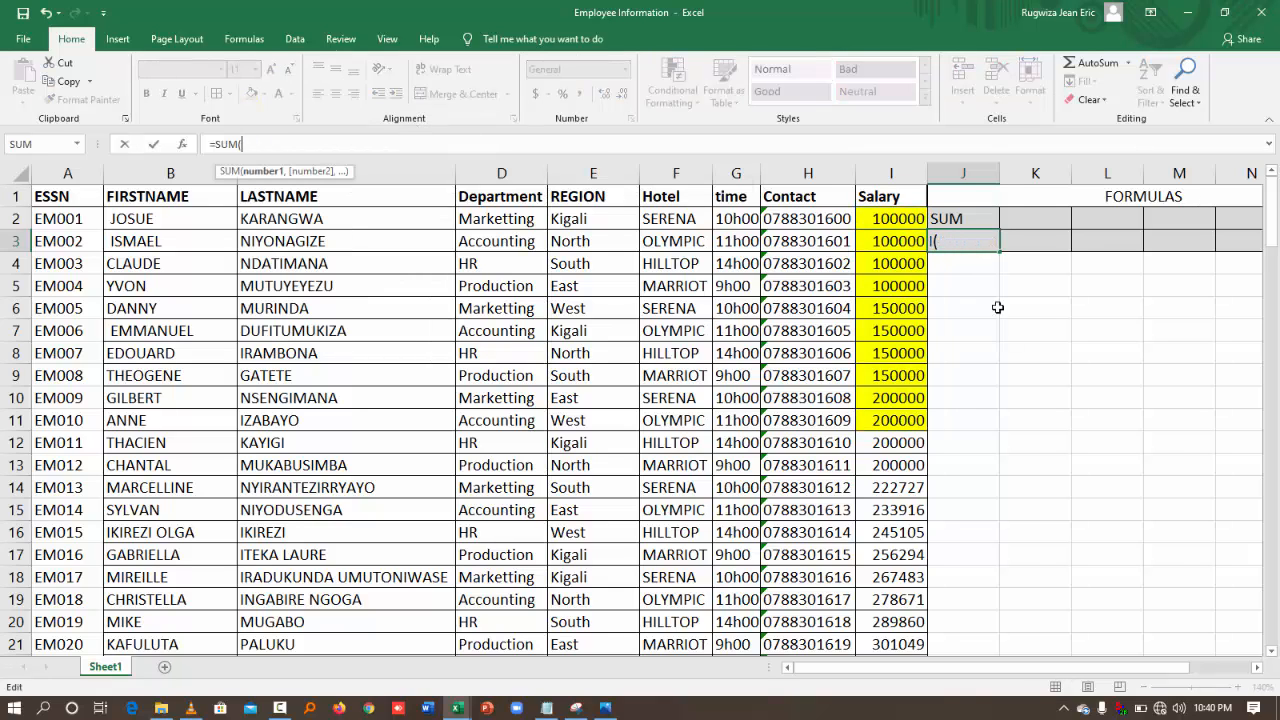
- Complete the SUM formula in J3 with each cell from I2 through I11 as a separate comma-separated argument
click(900, 219)
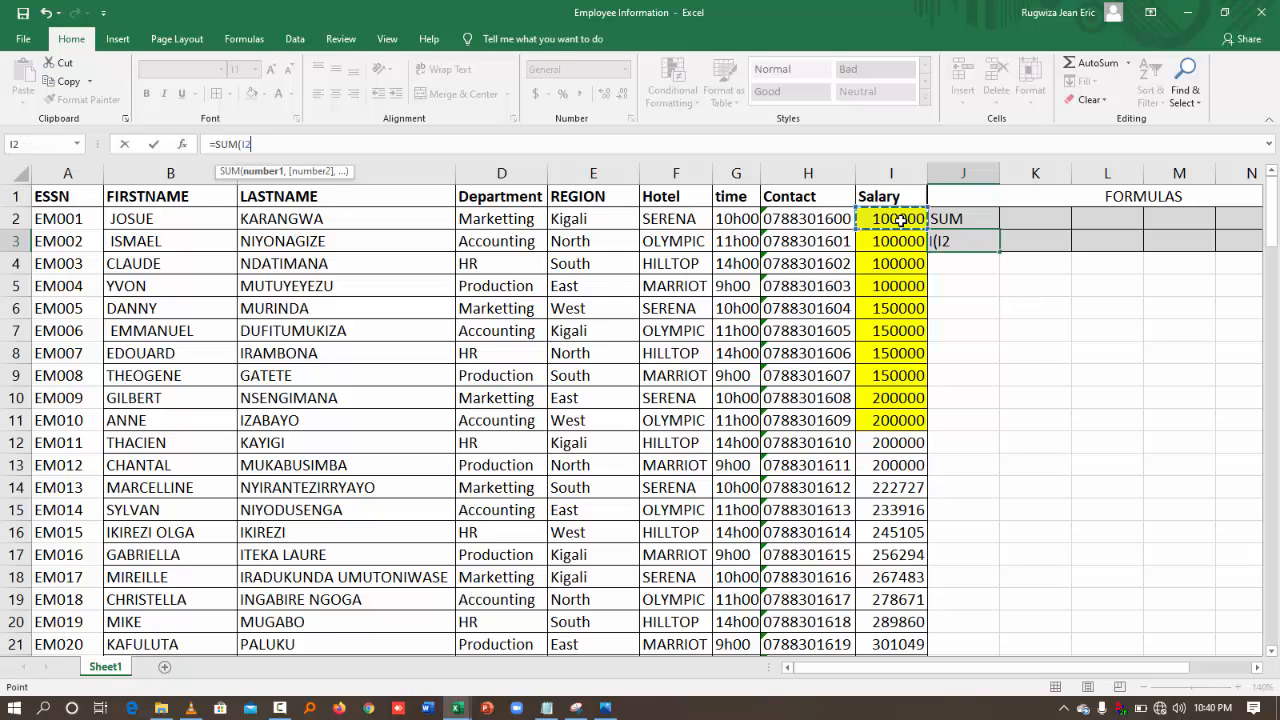
text(,)
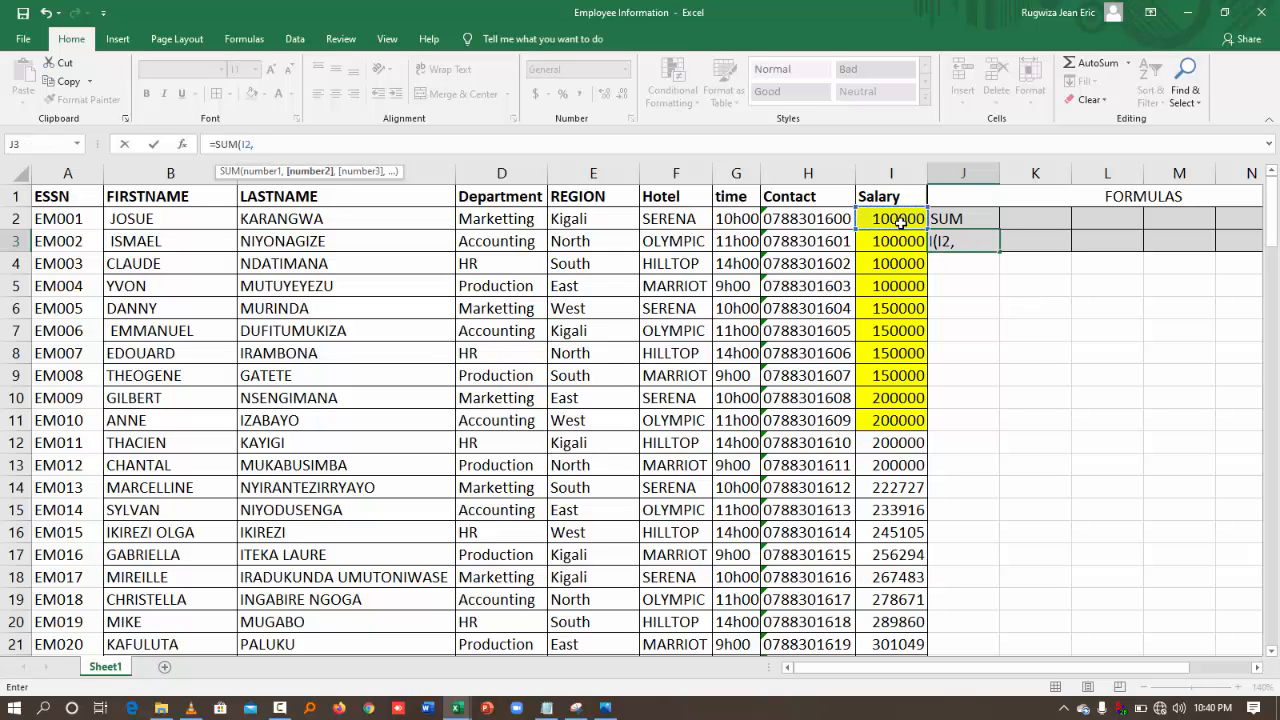
click(902, 241)
text(,)
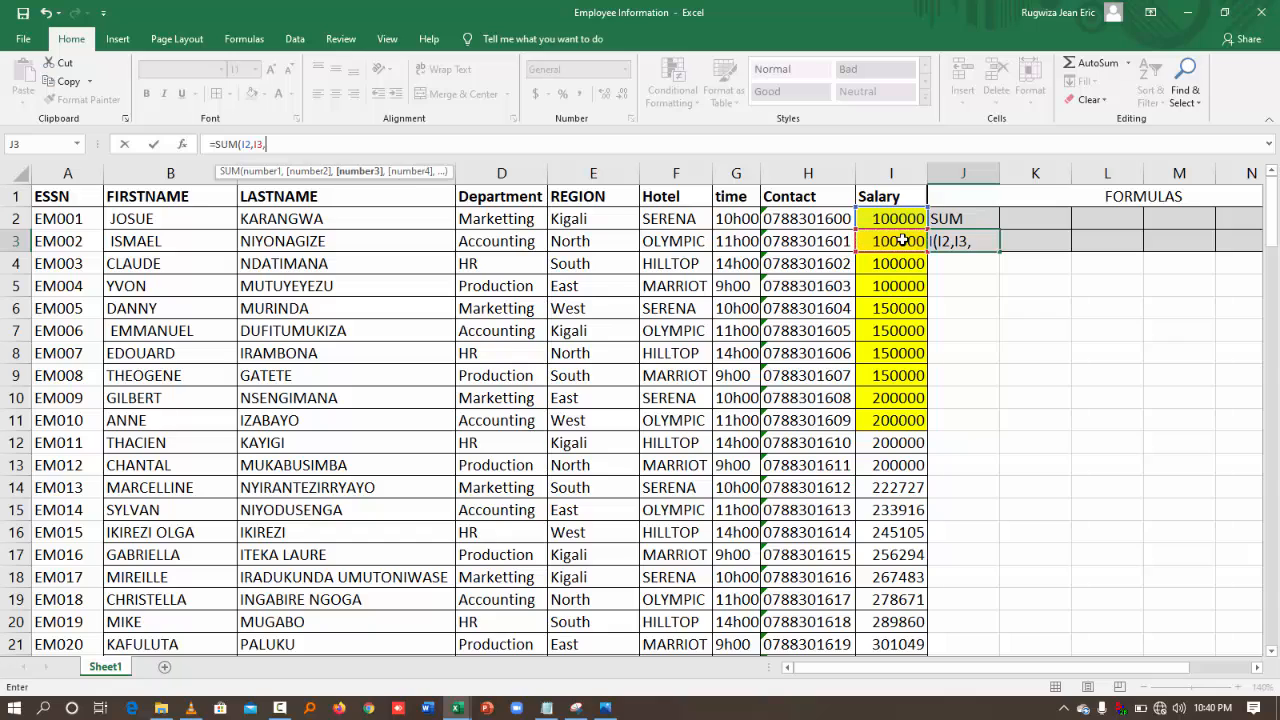
click(903, 259)
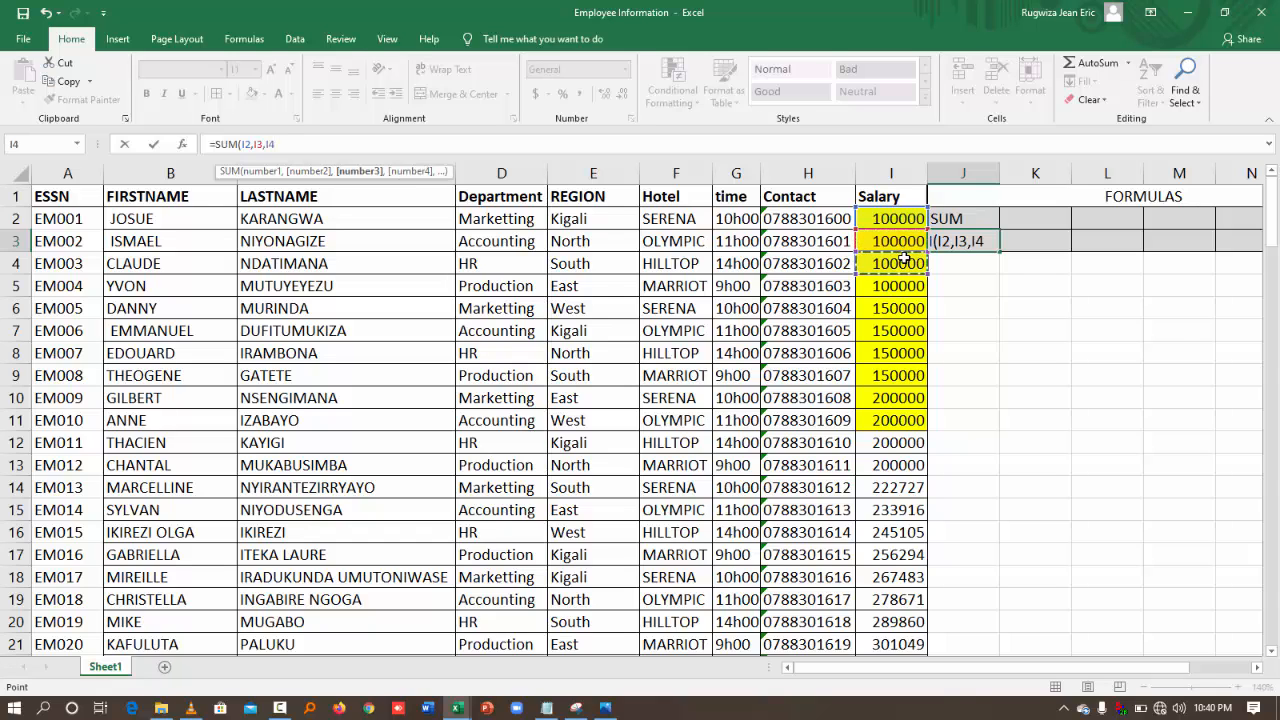
text(,)
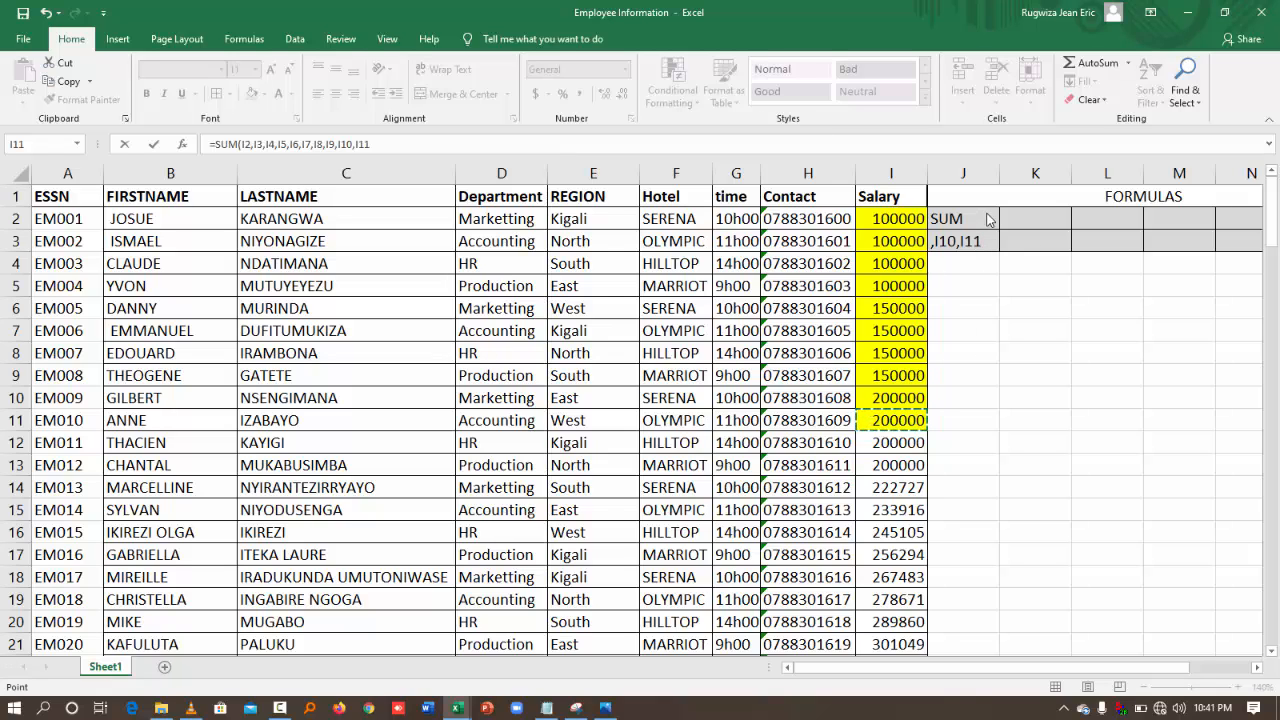
key(Return)
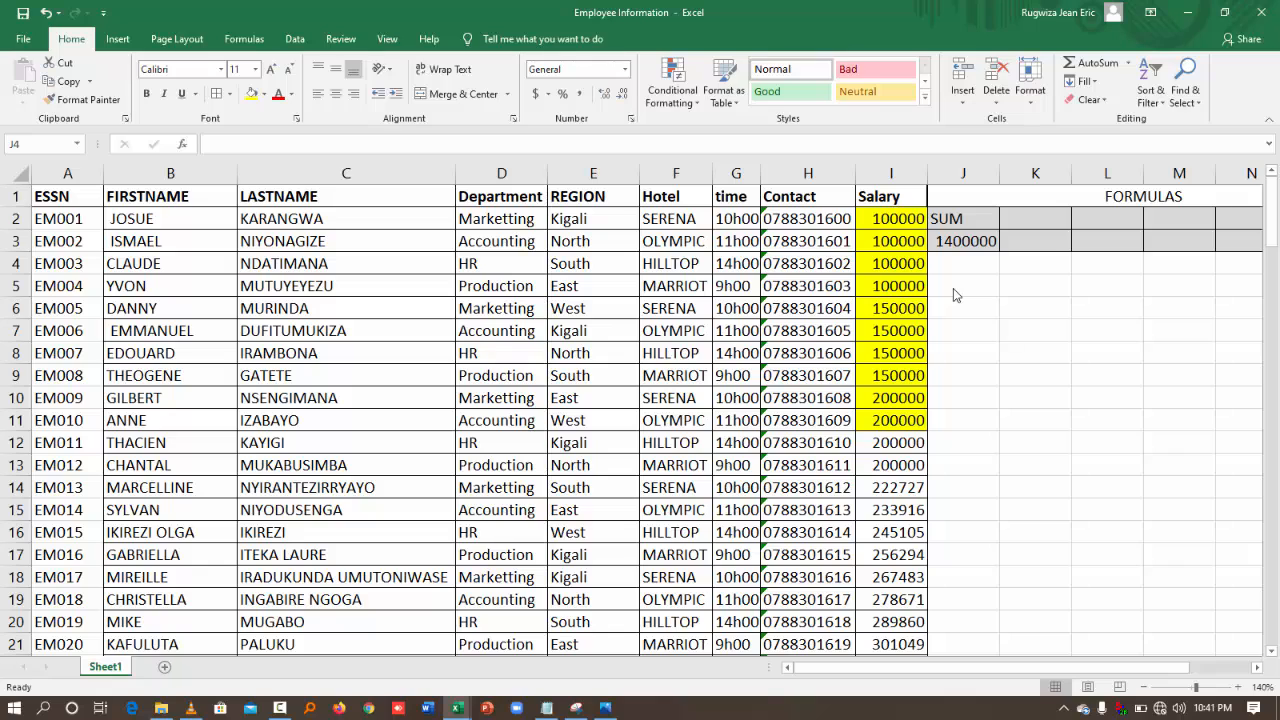
- Switch to the Excel Formulas notes in Notepad and set the font size to 28
click(546, 707)
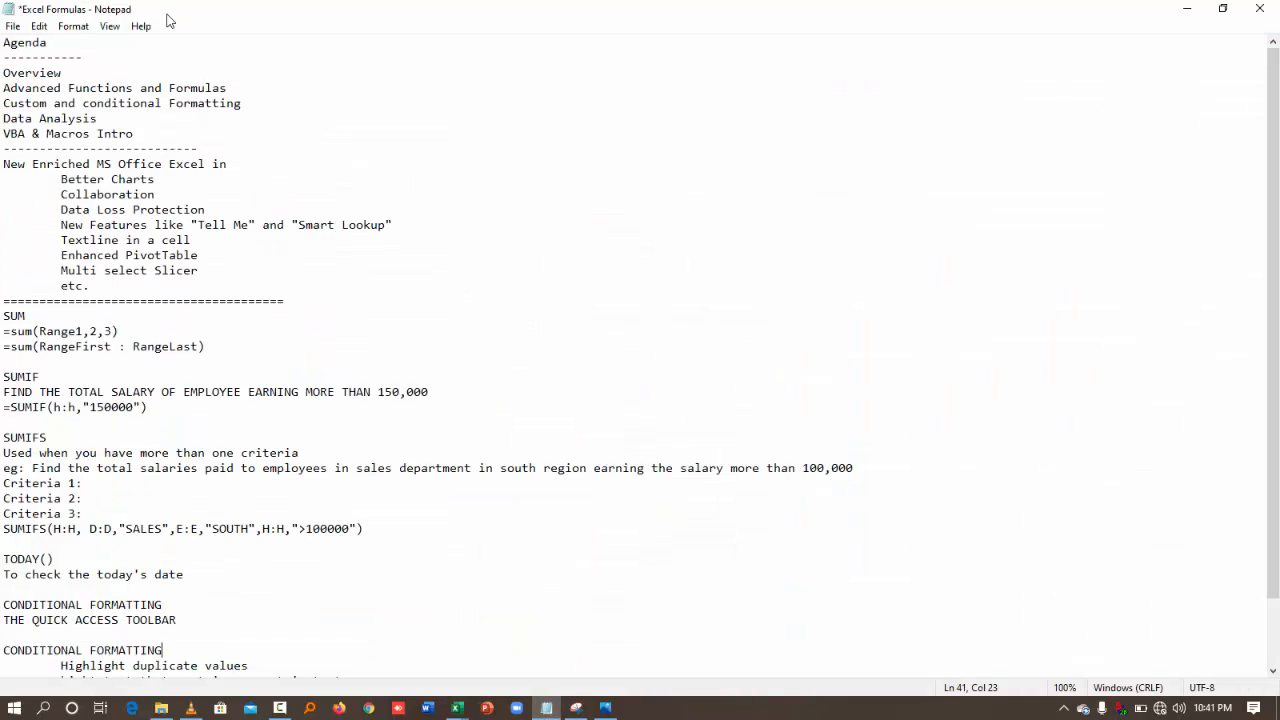
click(72, 26)
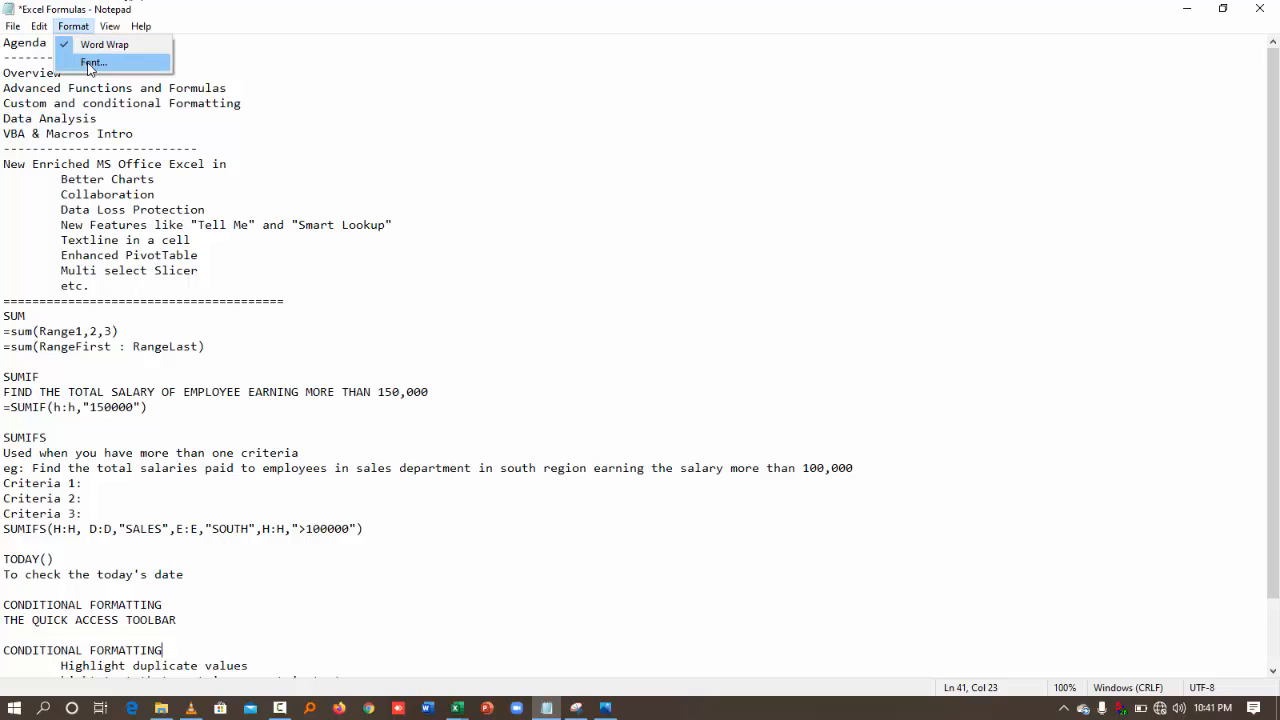
click(96, 60)
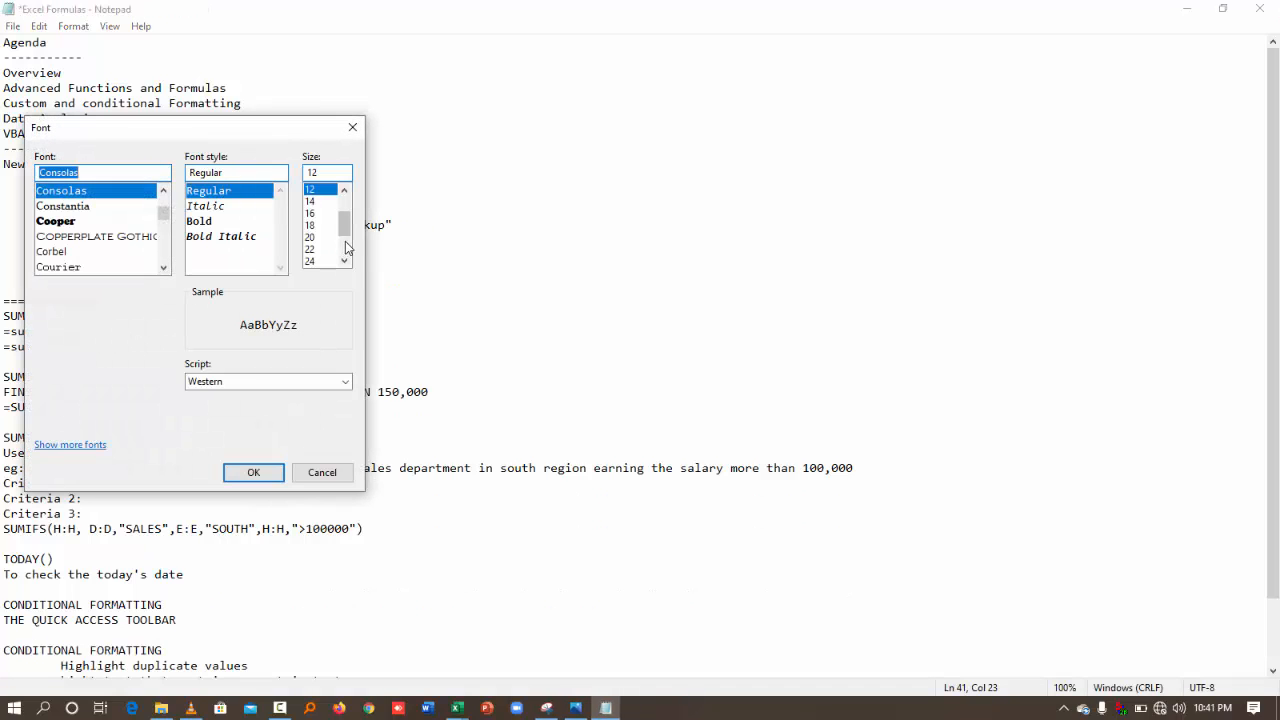
scroll(347, 232, down, 1)
click(308, 251)
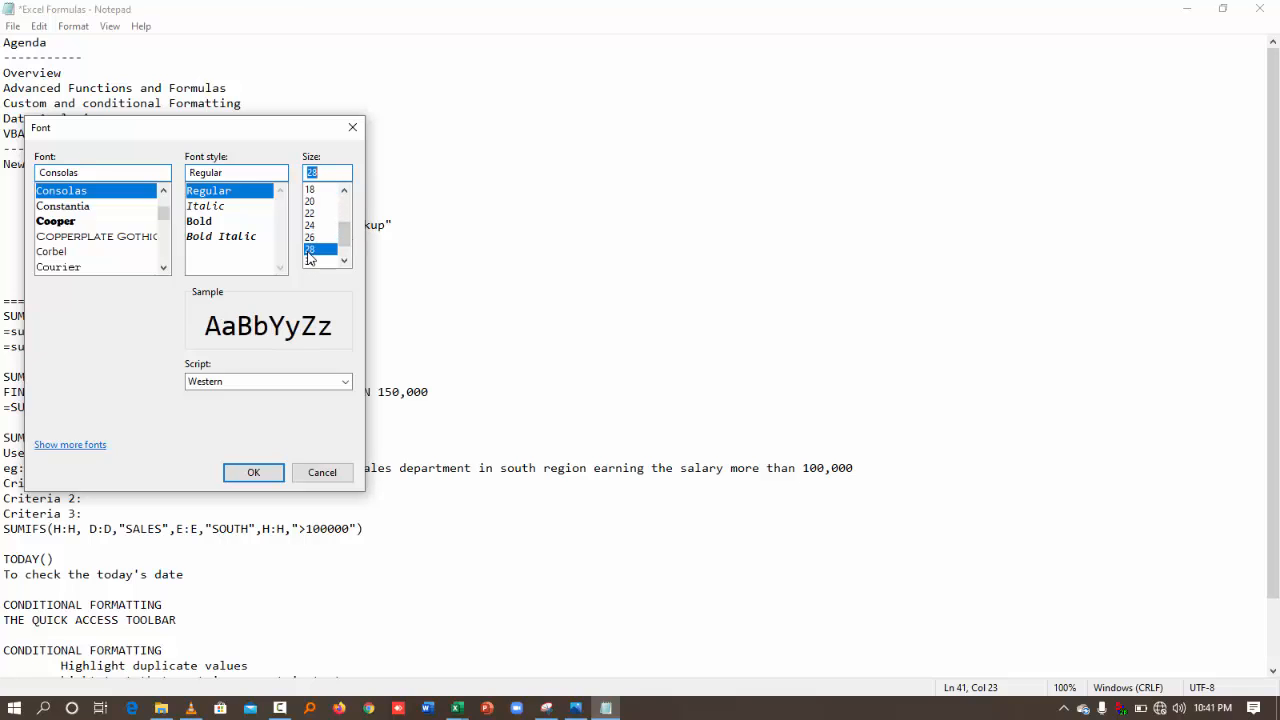
click(250, 473)
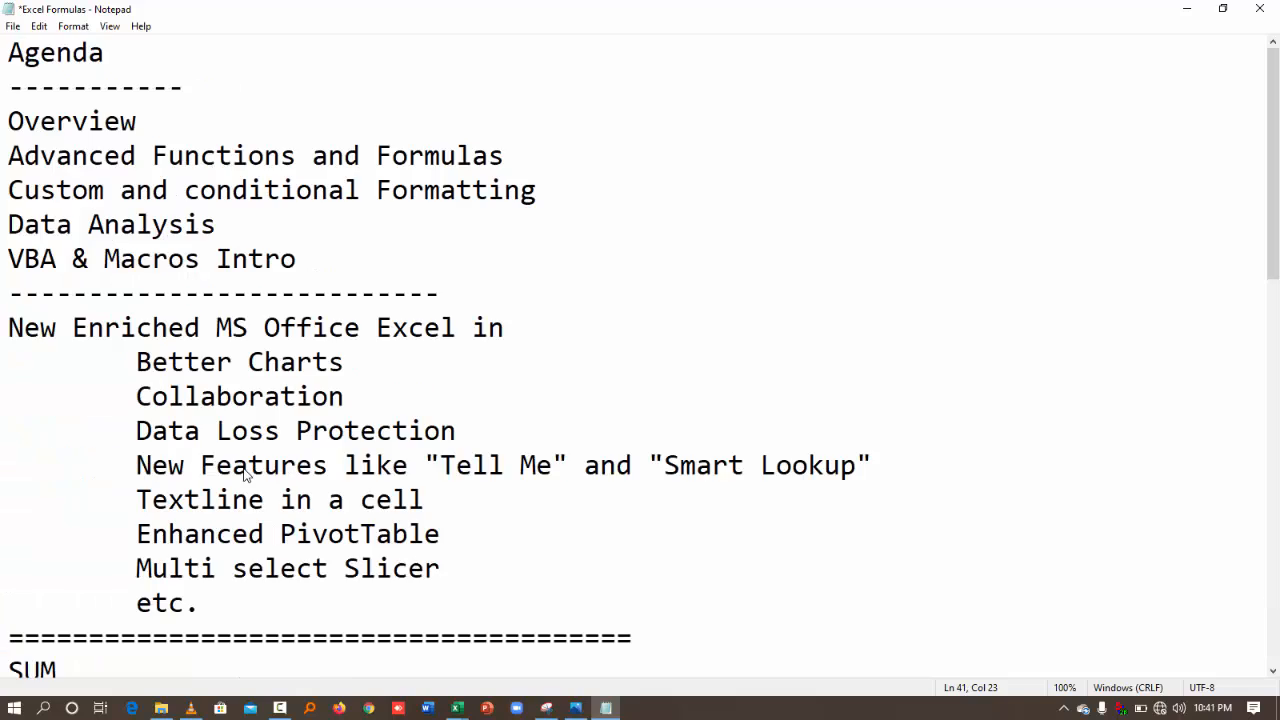
- Find the SUM section of the notes and highlight RangeFirst in the range syntax line
scroll(443, 345, down, 3)
scroll(443, 345, down, 5)
scroll(443, 345, up, 2)
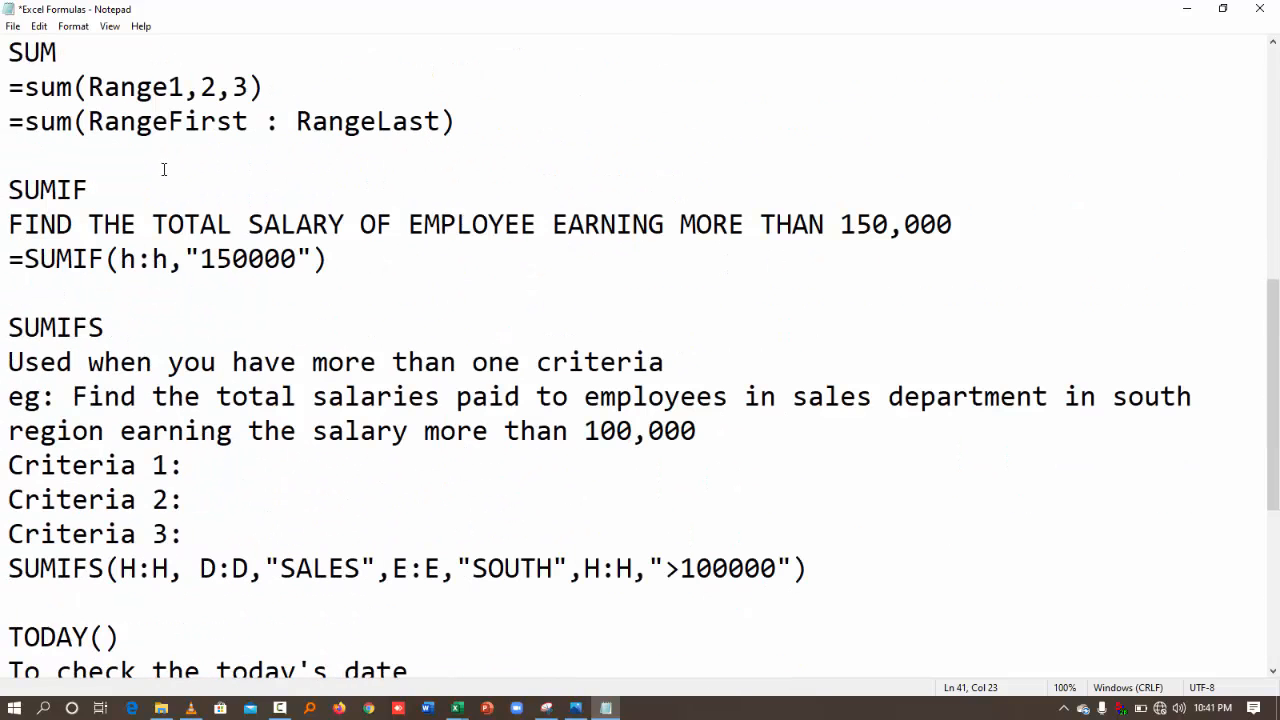
click(56, 121)
drag(89, 121, 250, 130)
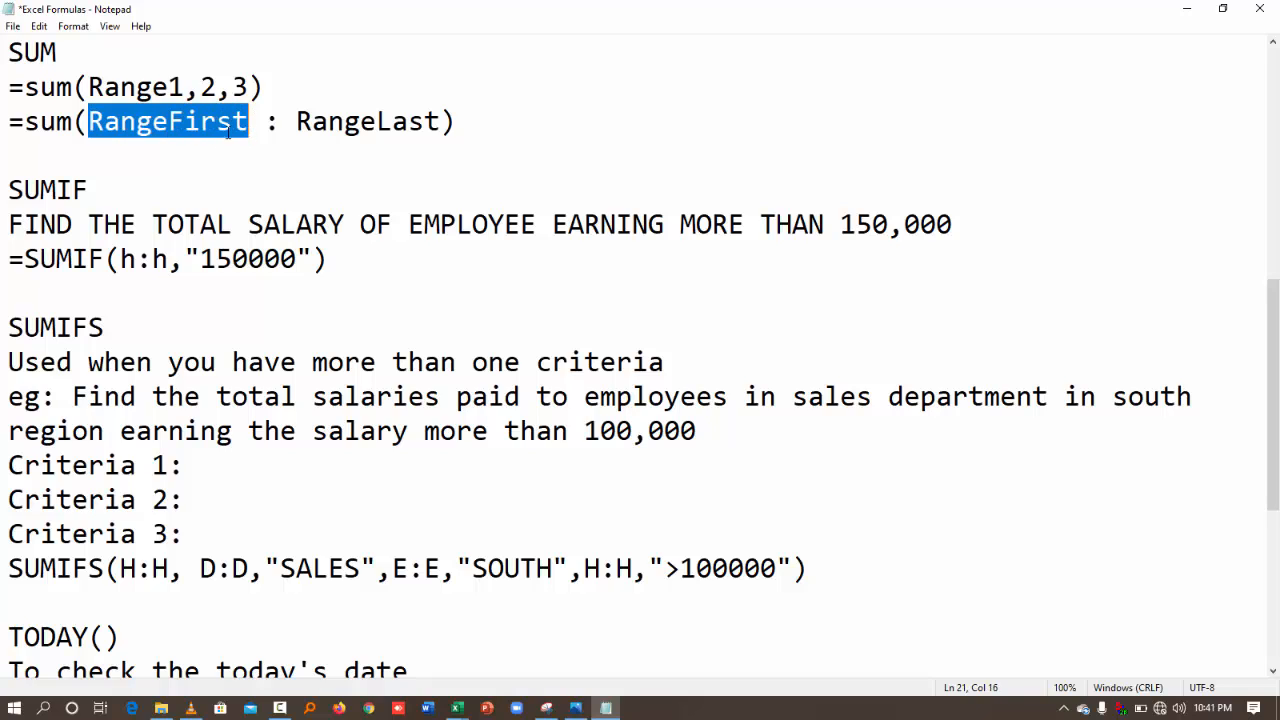
click(168, 121)
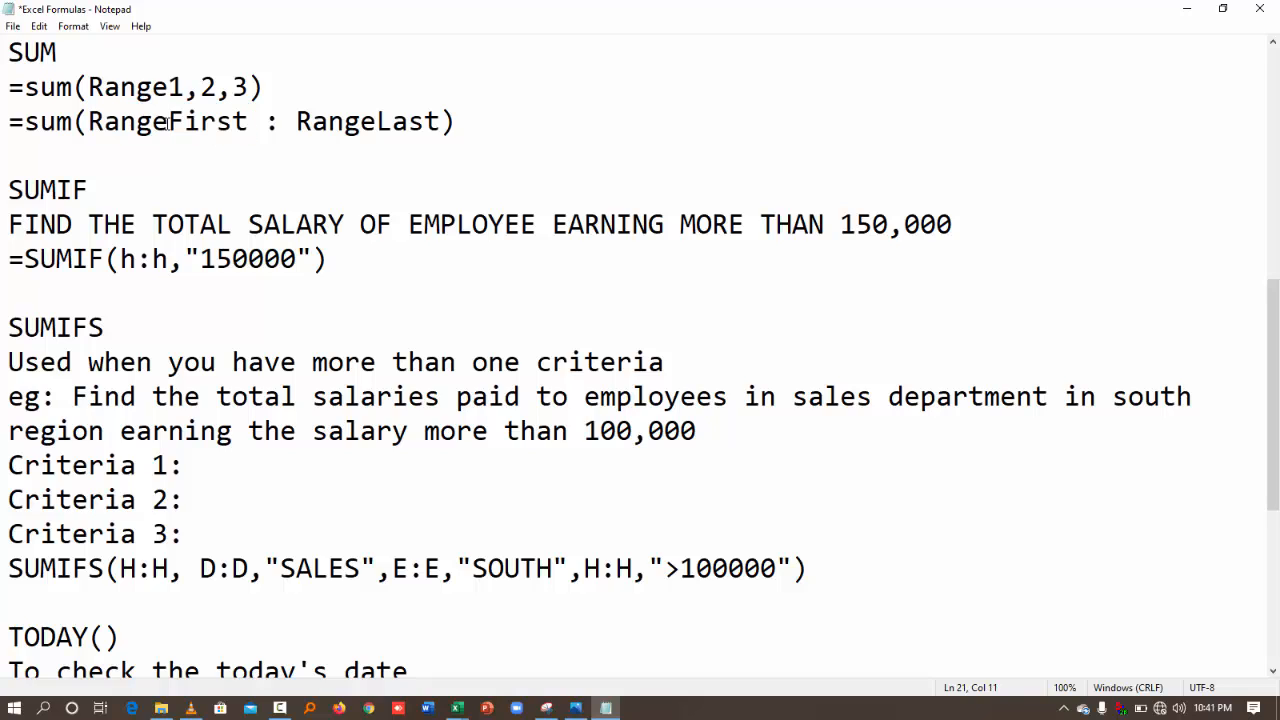
key(BackSpace)
key(BackSpace)
key(BackSpace)
key(BackSpace)
key(BackSpace)
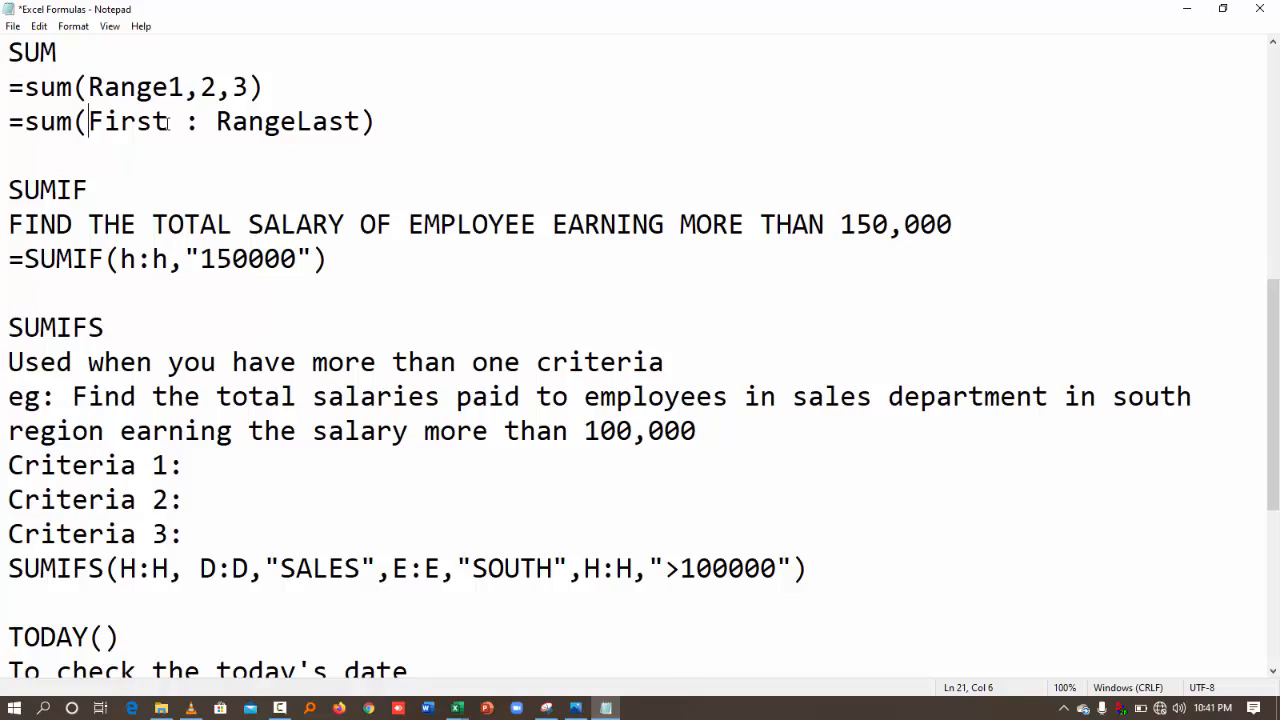
key(ctrl+z)
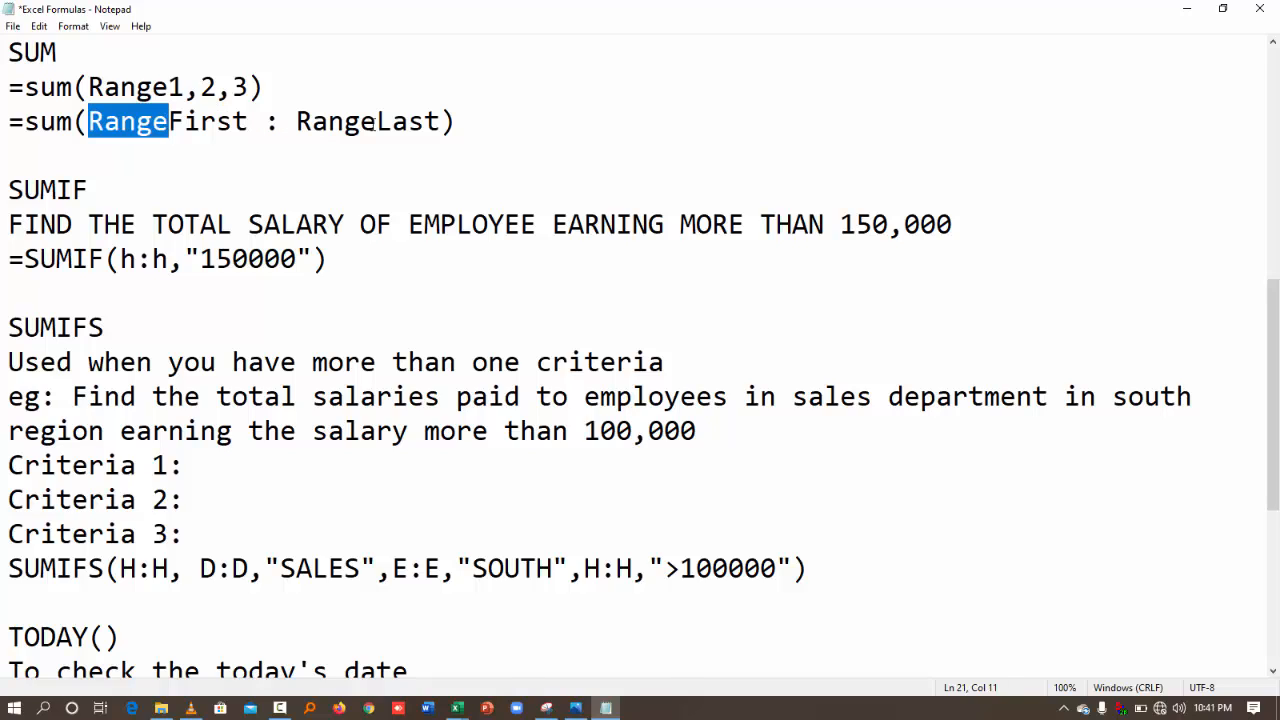
- Highlight the colon in the range syntax, and Range1 with its comma in the comma-separated SUM syntax
click(408, 121)
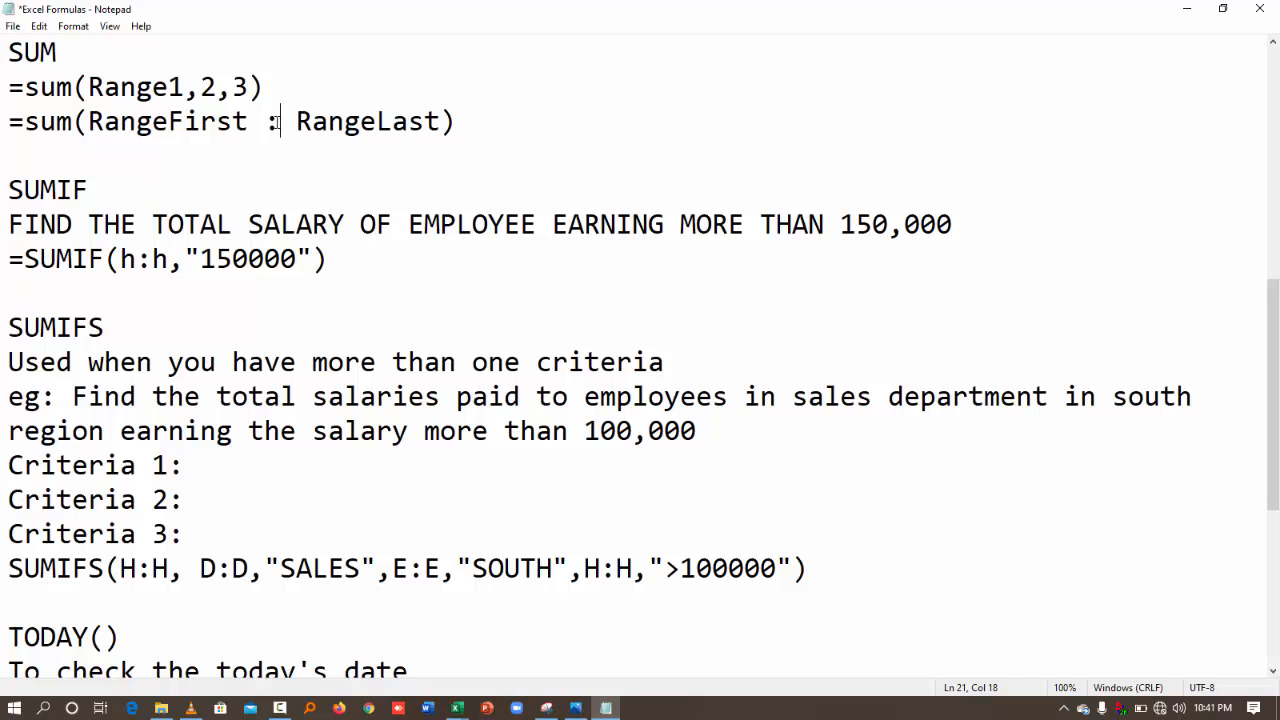
drag(280, 121, 266, 121)
drag(201, 88, 119, 90)
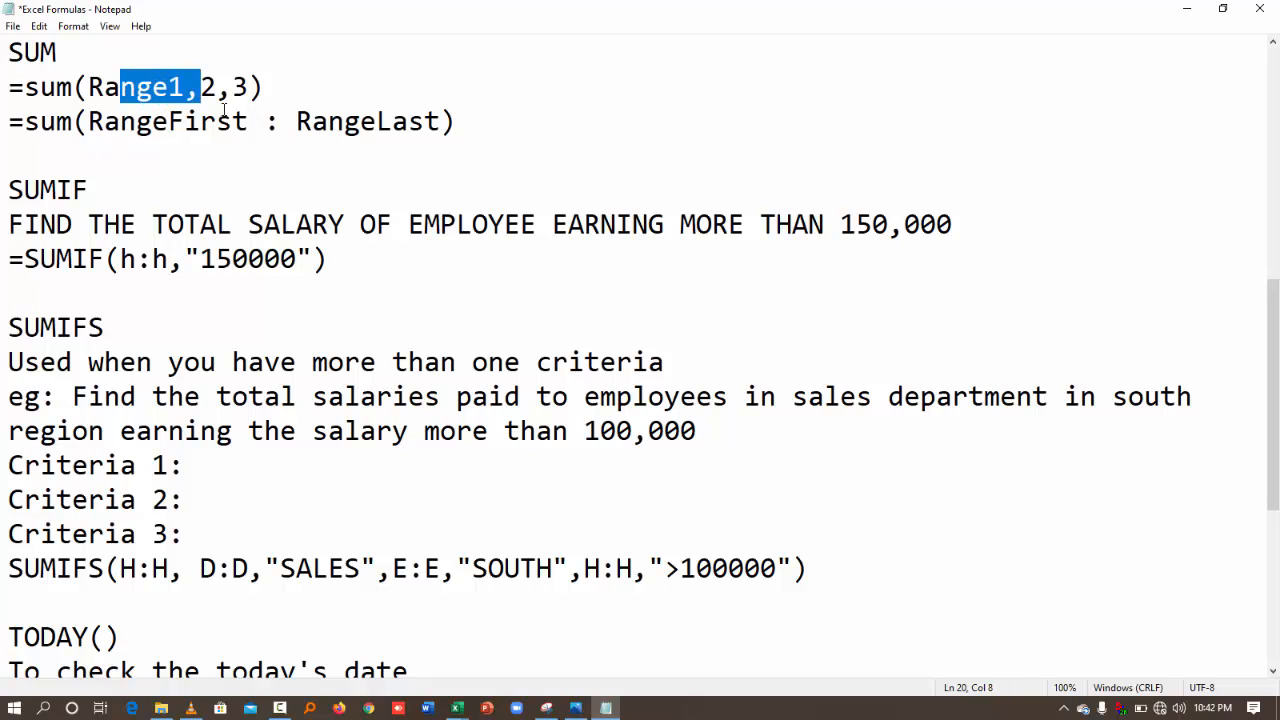
- Switch to the Employee Information workbook in Excel and change the heading in J2 to SUM-ALL
click(457, 708)
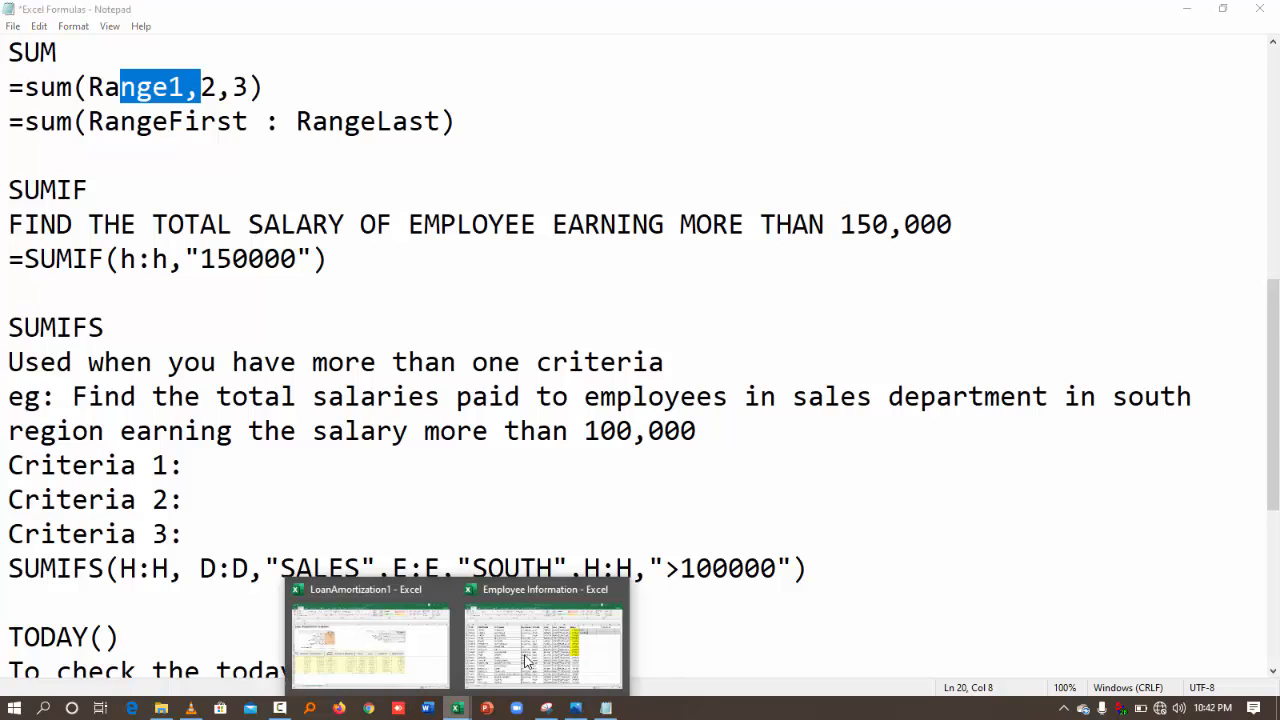
click(581, 646)
click(862, 442)
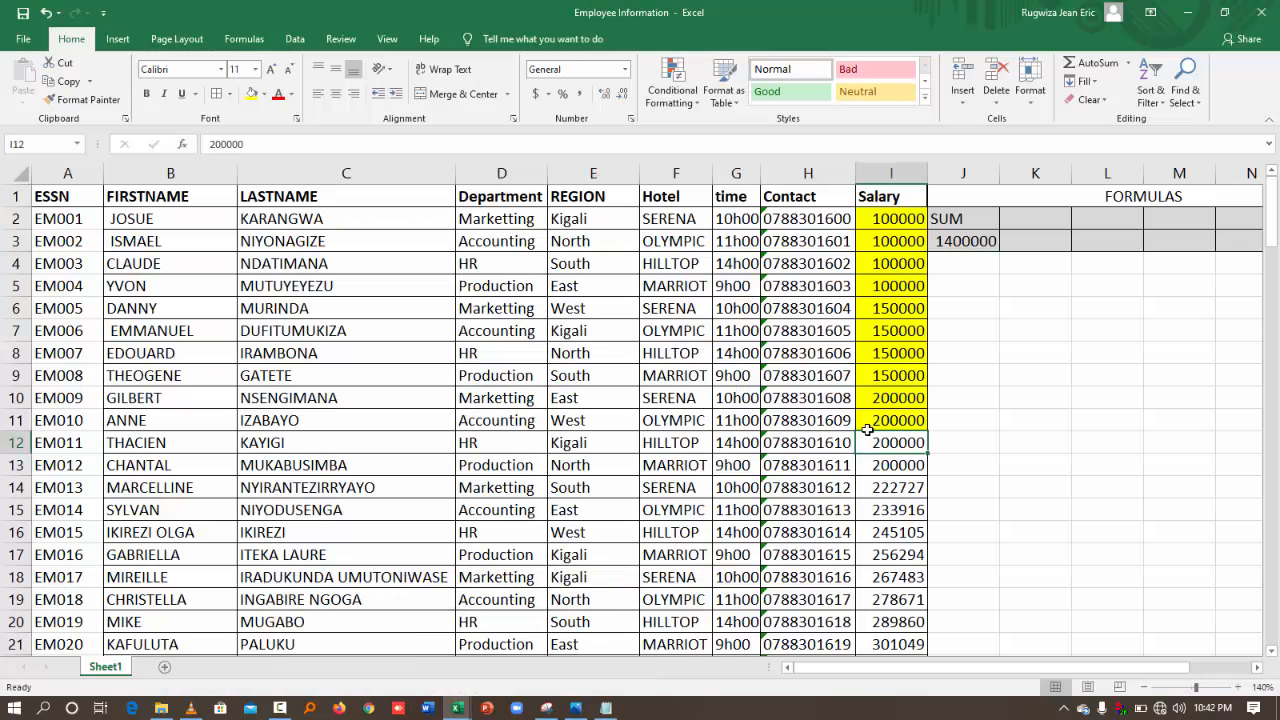
click(968, 219)
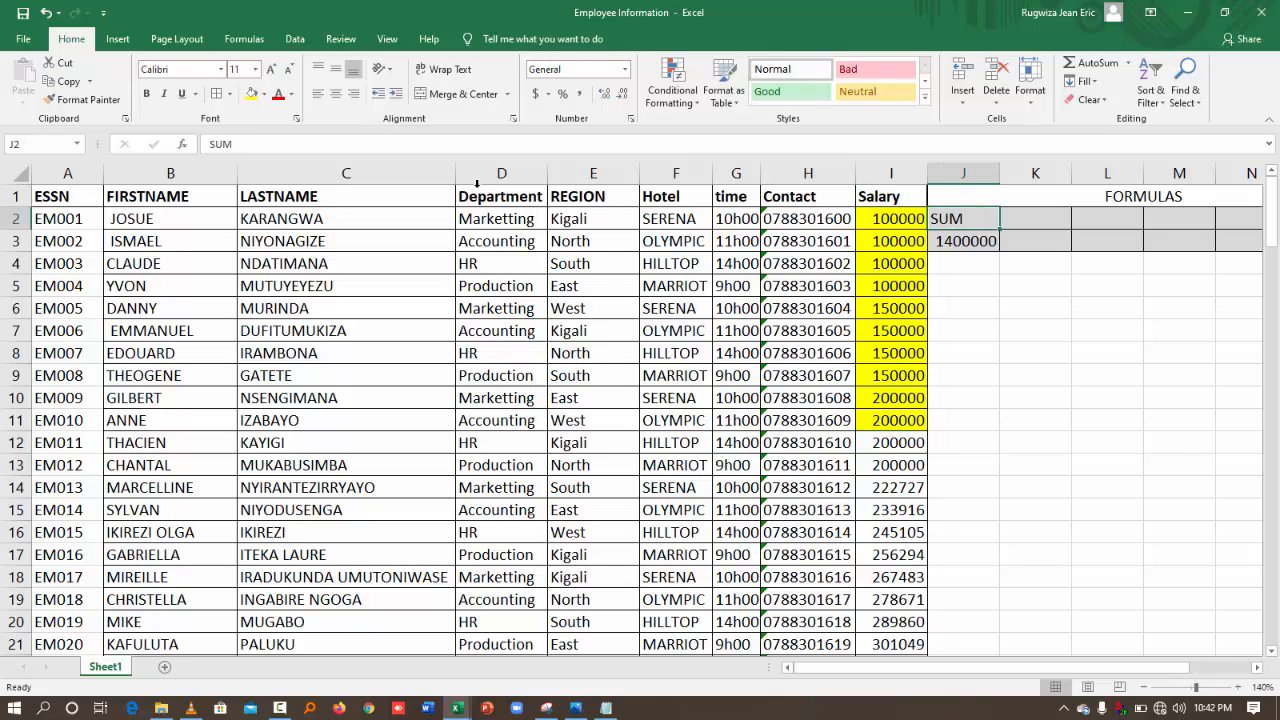
click(321, 146)
text(-)
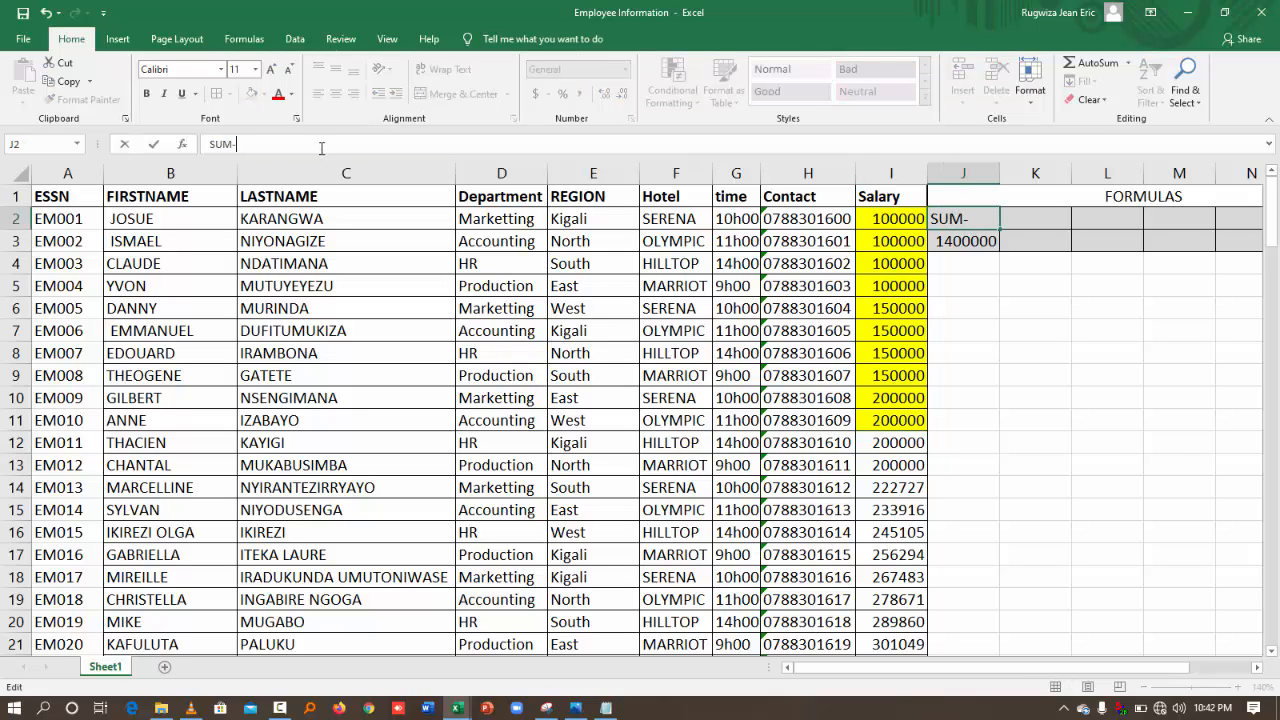
text(ALL)
click(1052, 349)
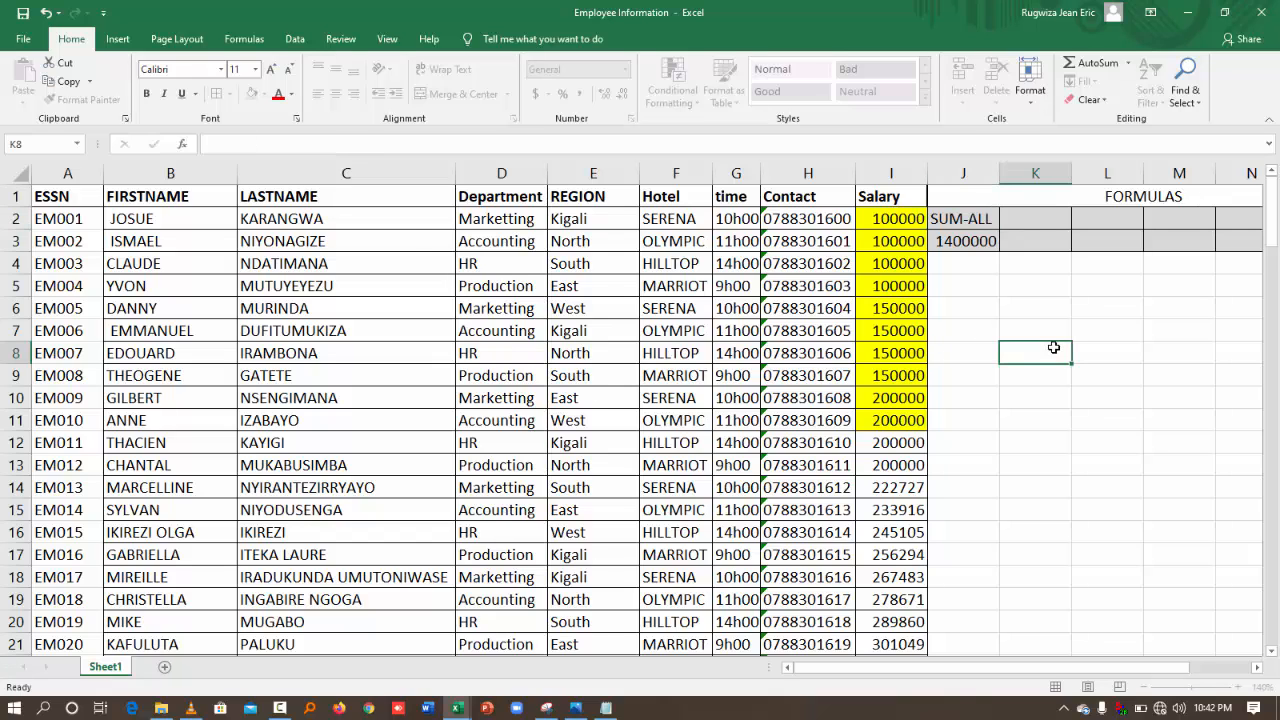
- Replace the formula in J3 with =SUM(I:I) to total the entire Salary column
click(966, 246)
text(=S)
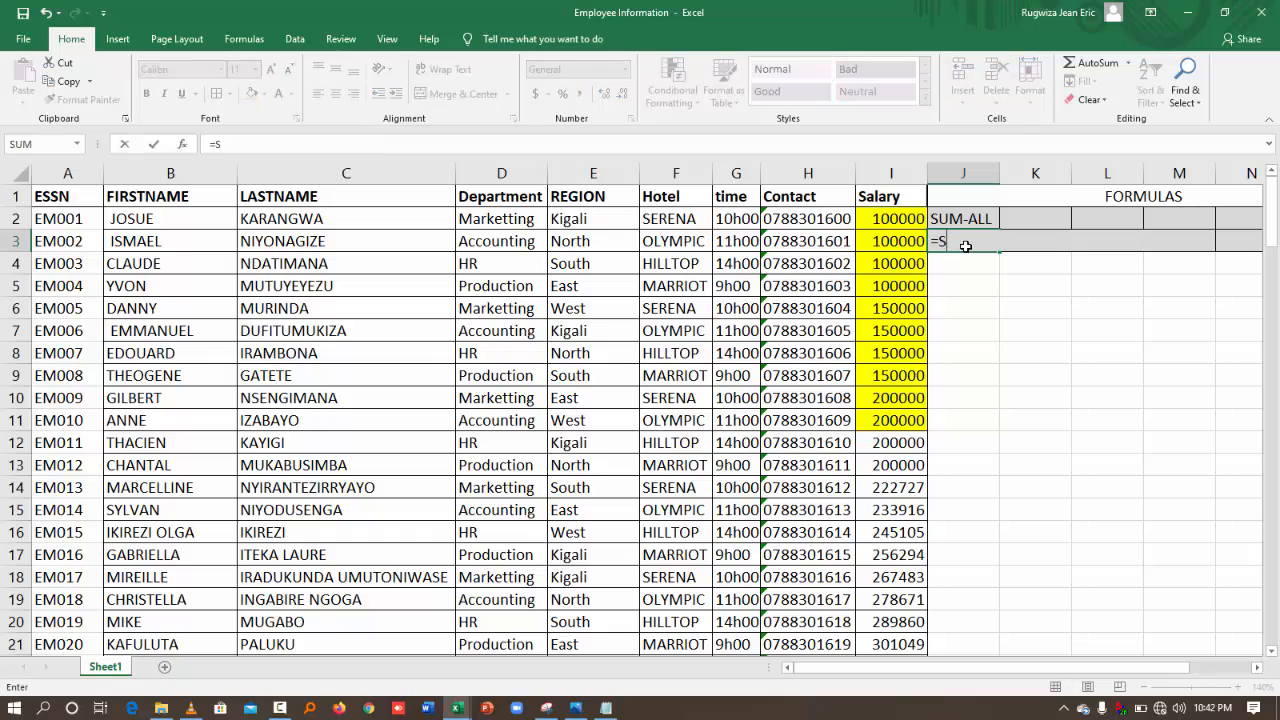
text(UM()
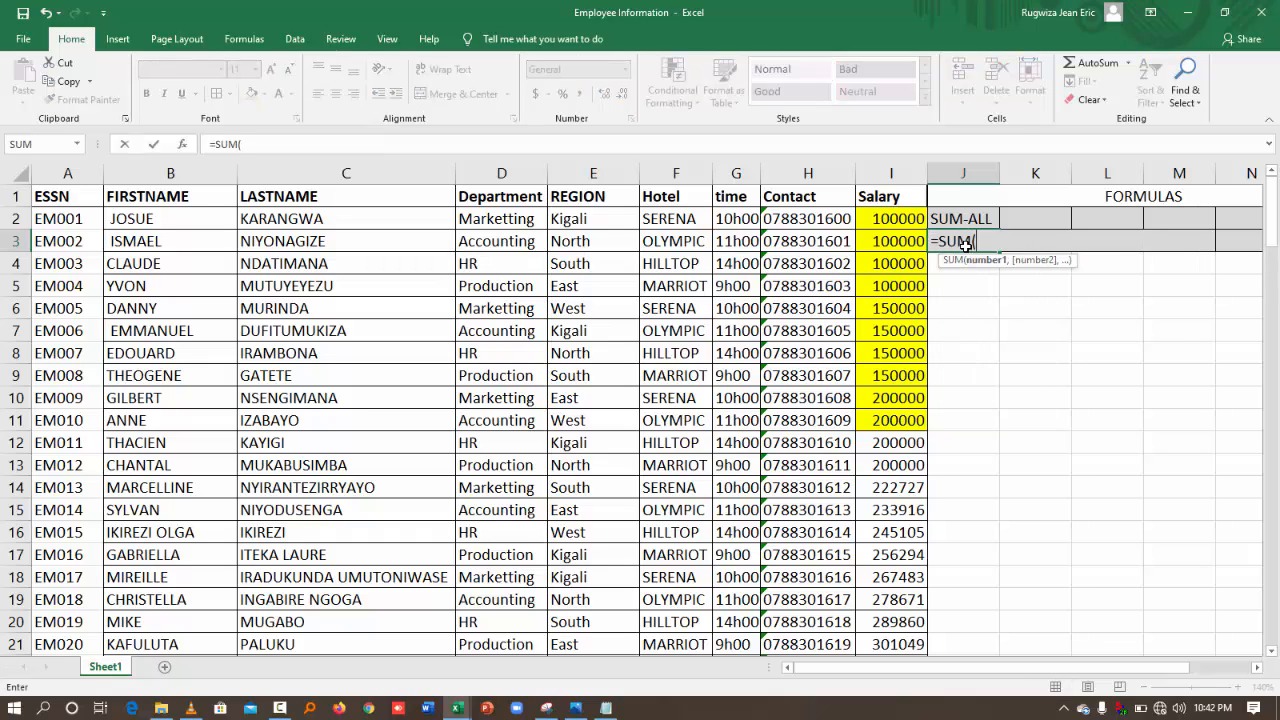
click(889, 174)
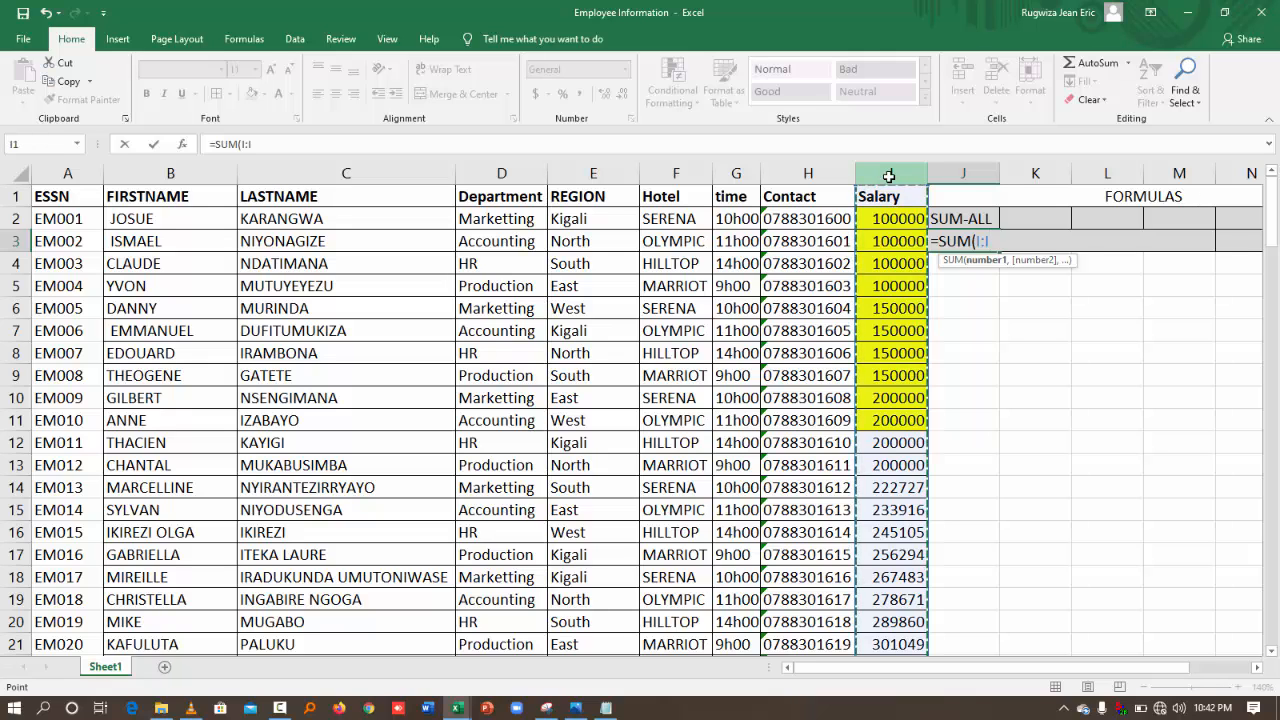
text())
key(Return)
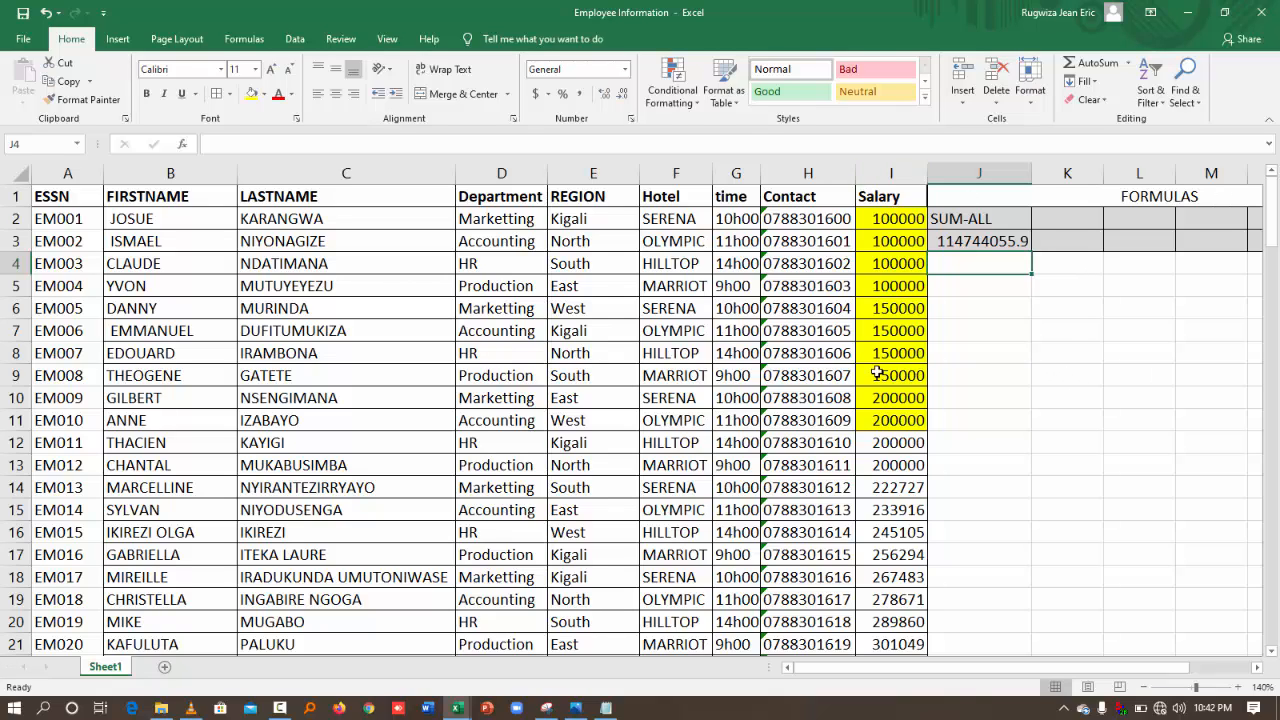
- Review the formula in J3 and the salaries in column I that it covers
click(975, 239)
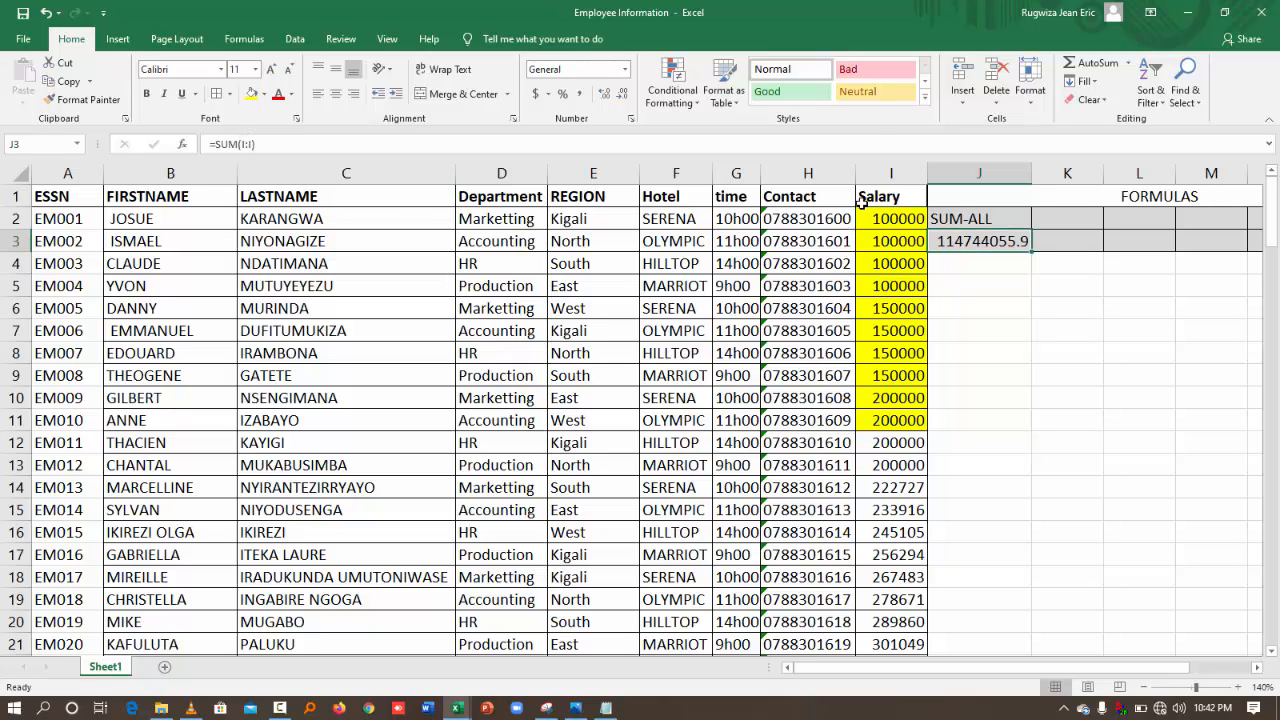
scroll(892, 244, down, 8)
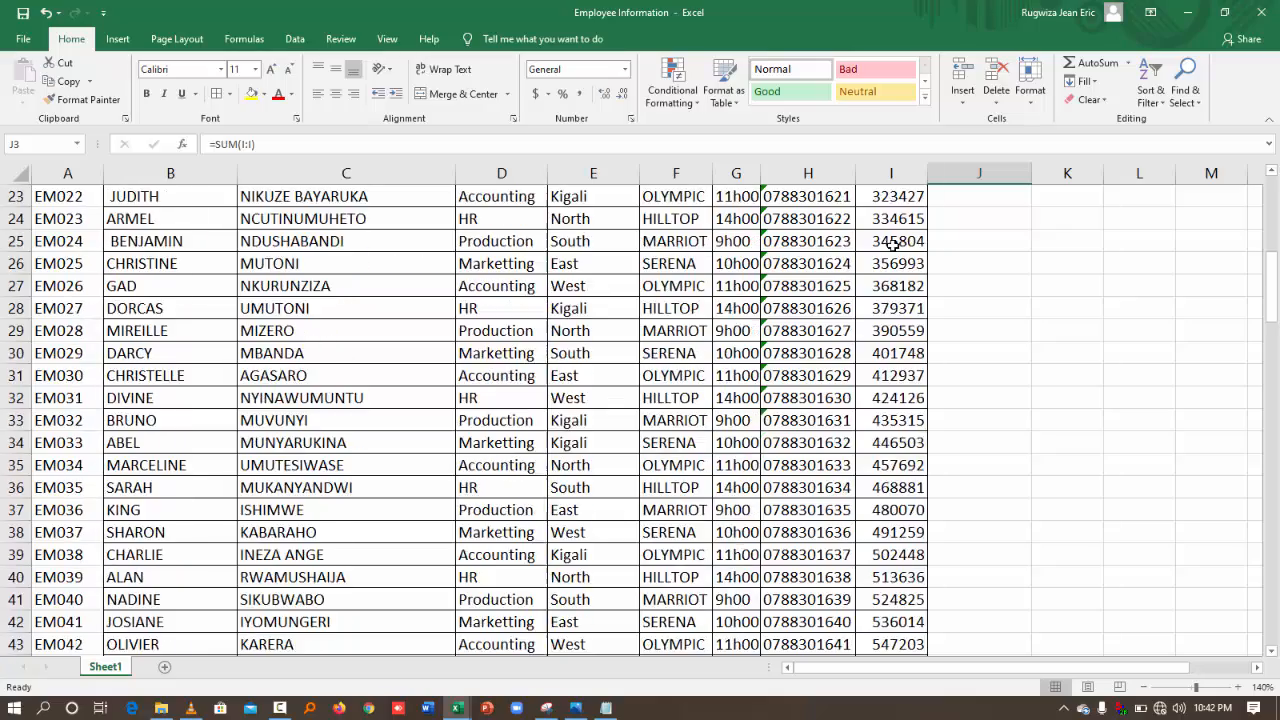
scroll(892, 244, down, 2)
scroll(890, 312, down, 3)
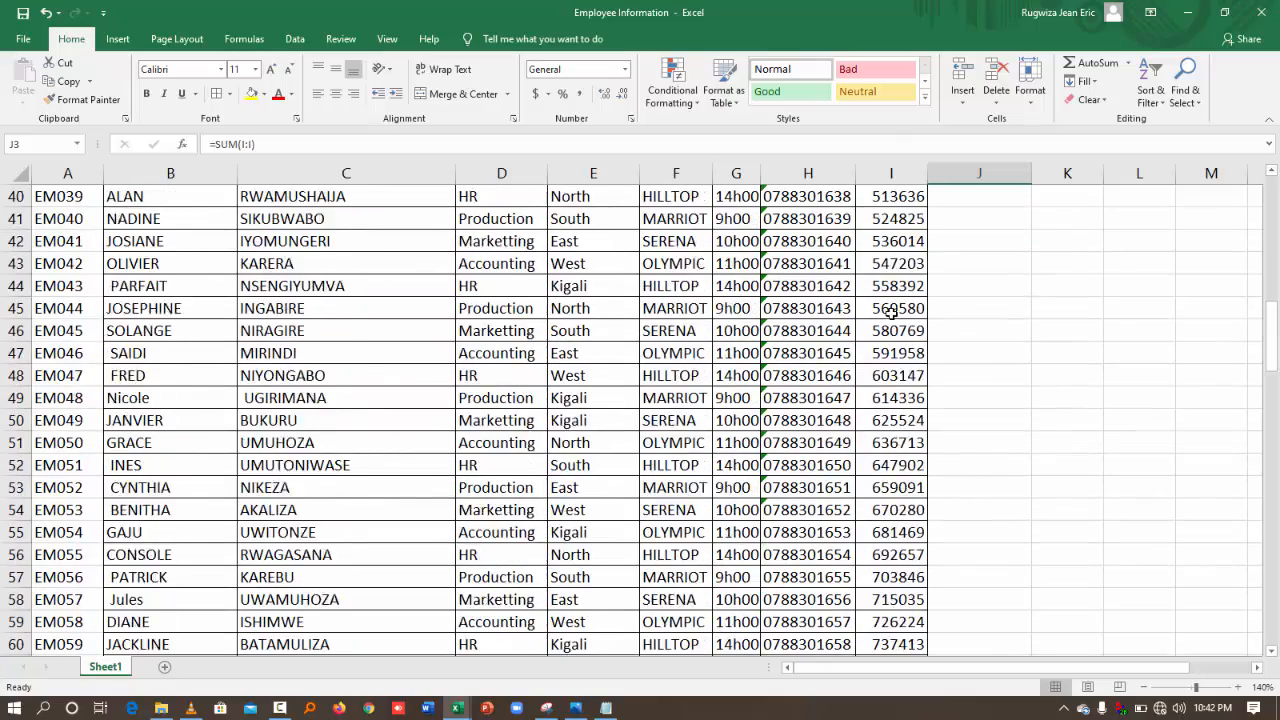
scroll(890, 312, down, 2)
scroll(890, 312, down, 2)
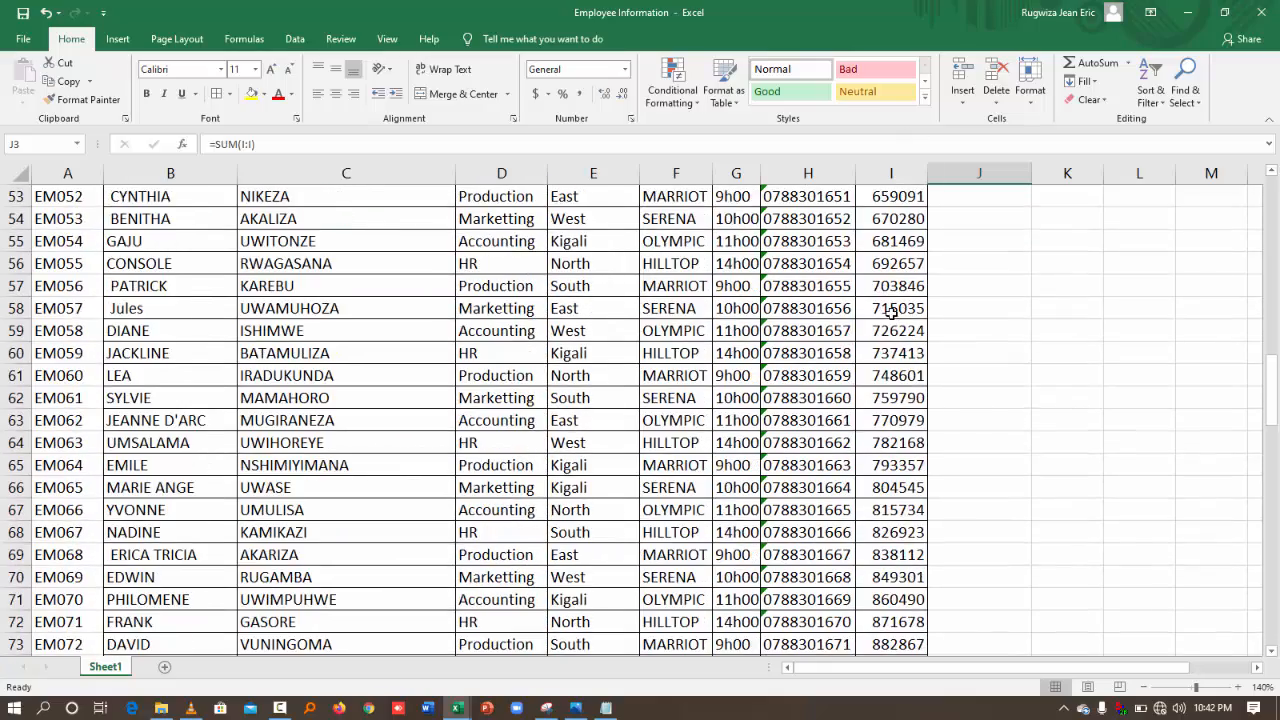
scroll(891, 312, up, 15)
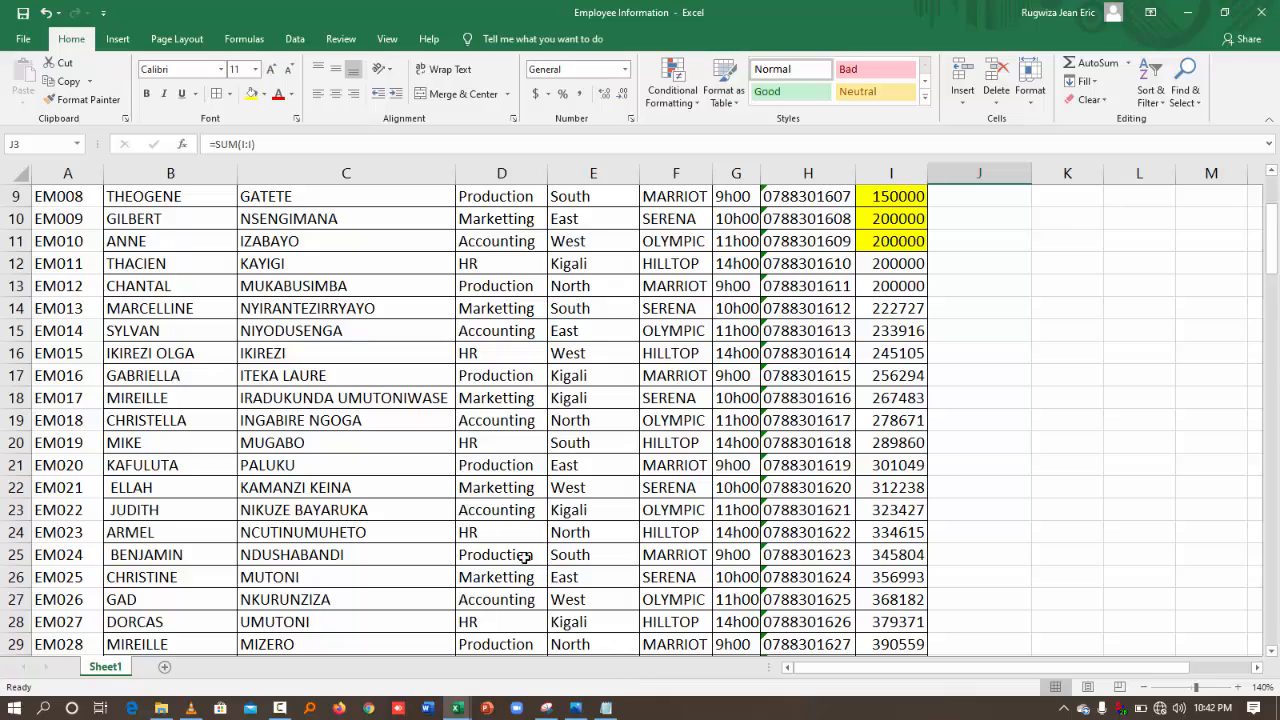
scroll(524, 557, down, 9)
scroll(524, 557, down, 13)
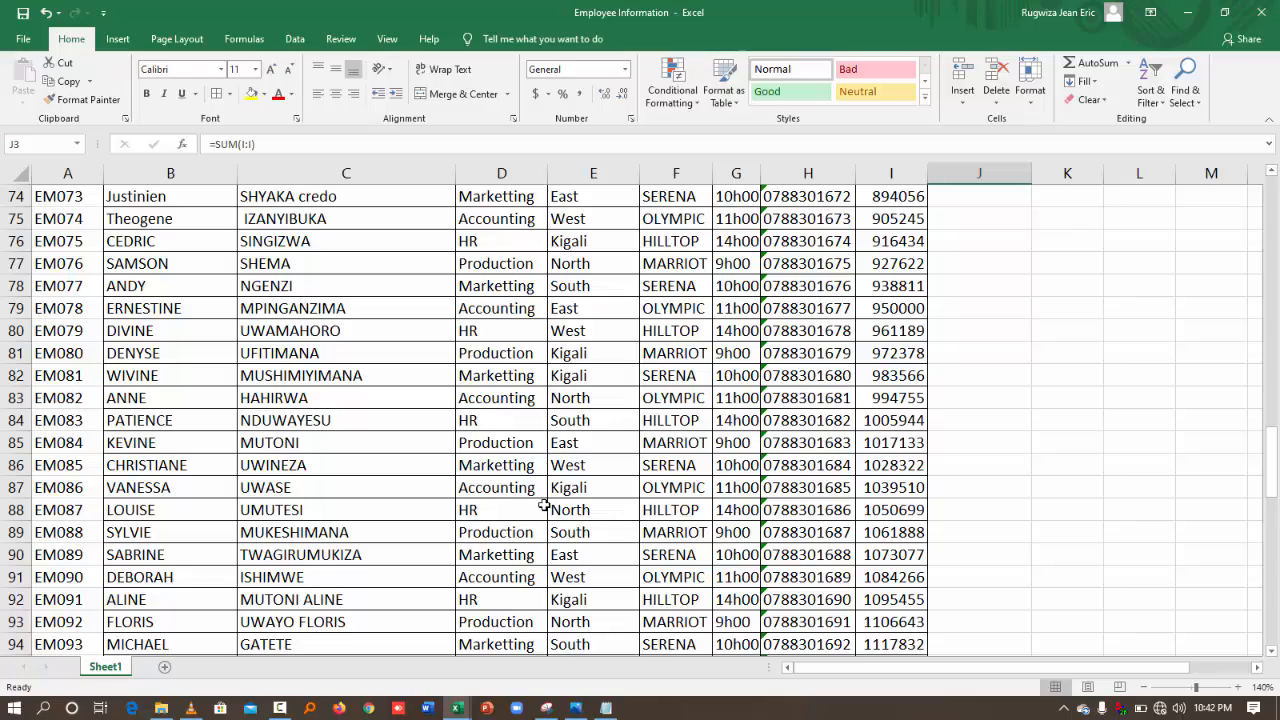
scroll(543, 505, down, 7)
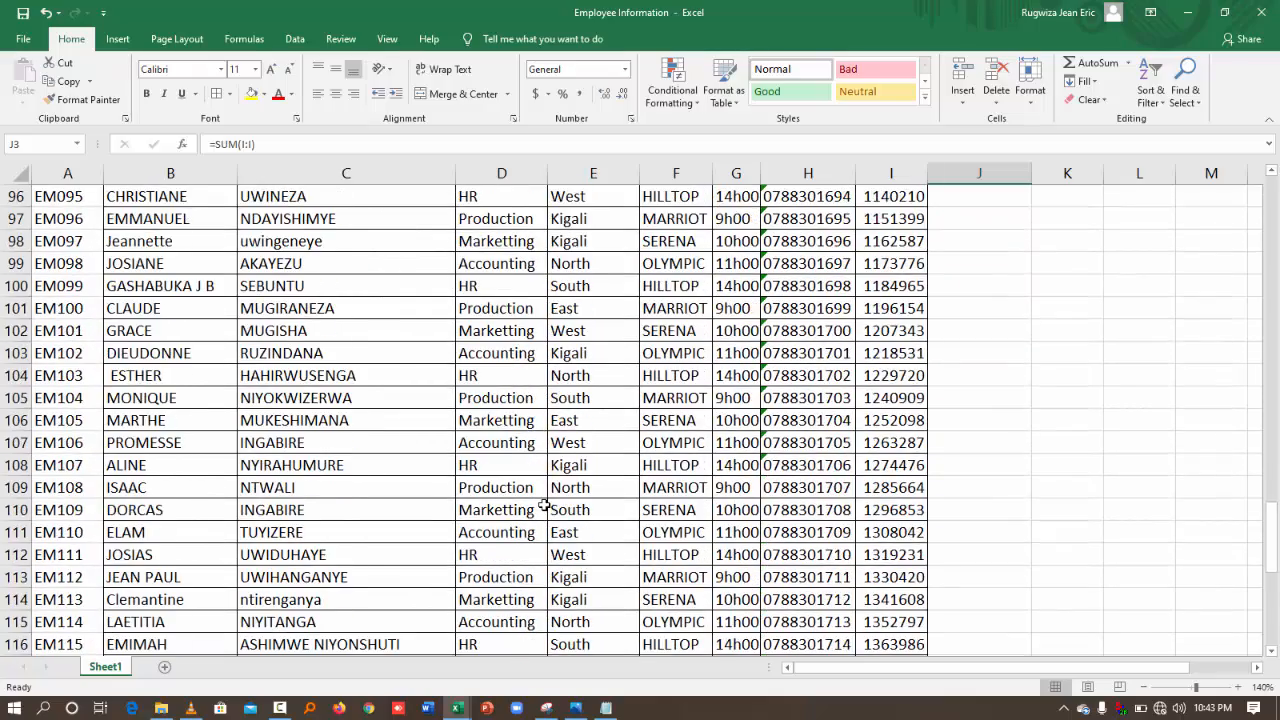
scroll(543, 505, down, 12)
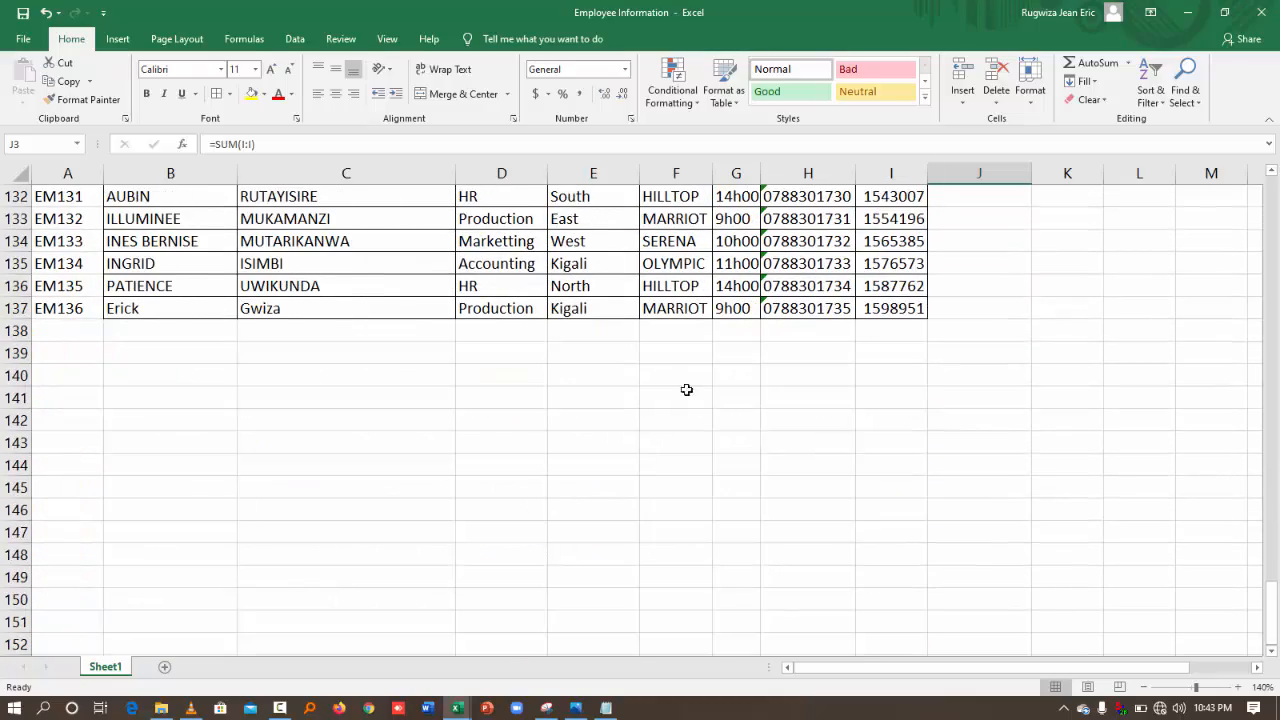
click(893, 333)
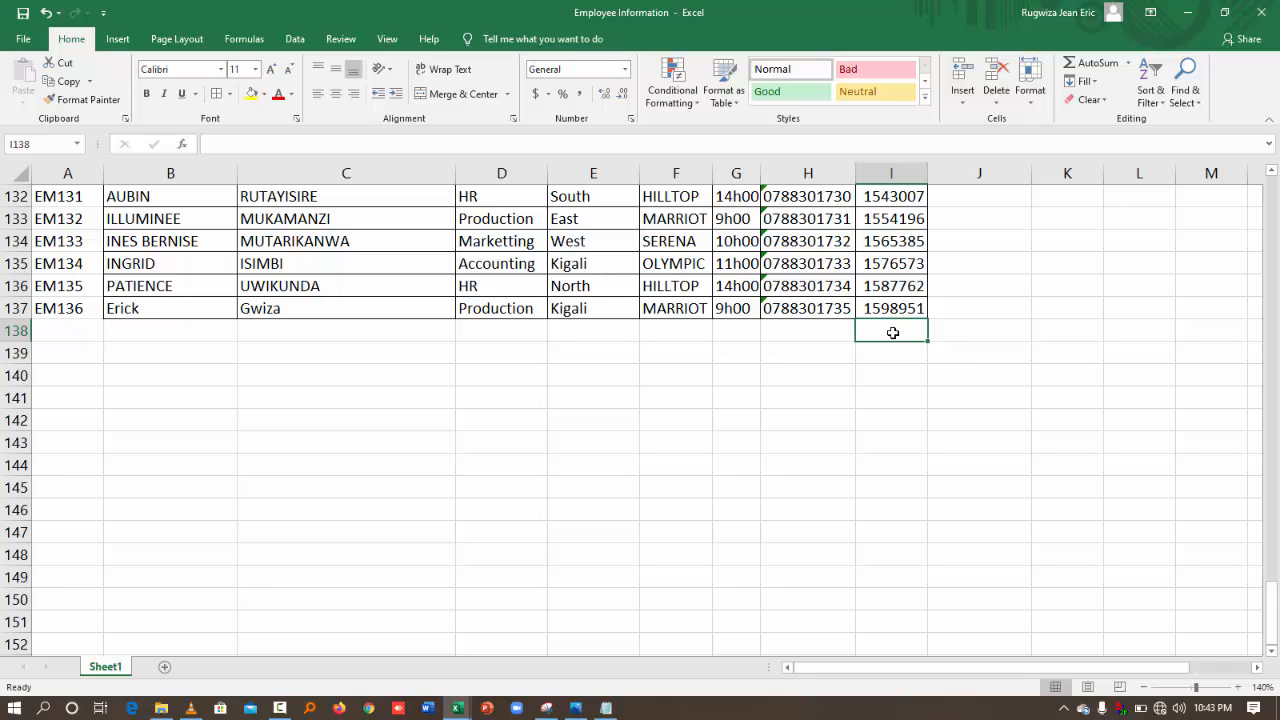
text(1000000000)
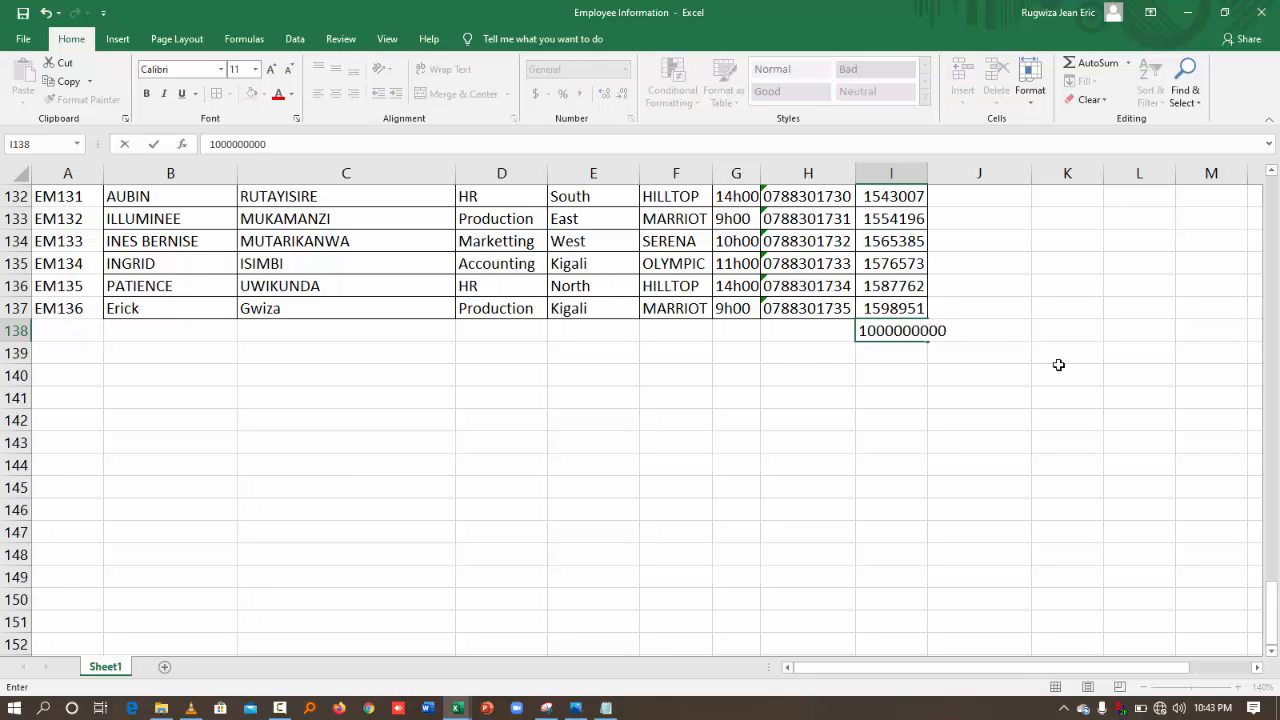
scroll(1058, 365, up, 20)
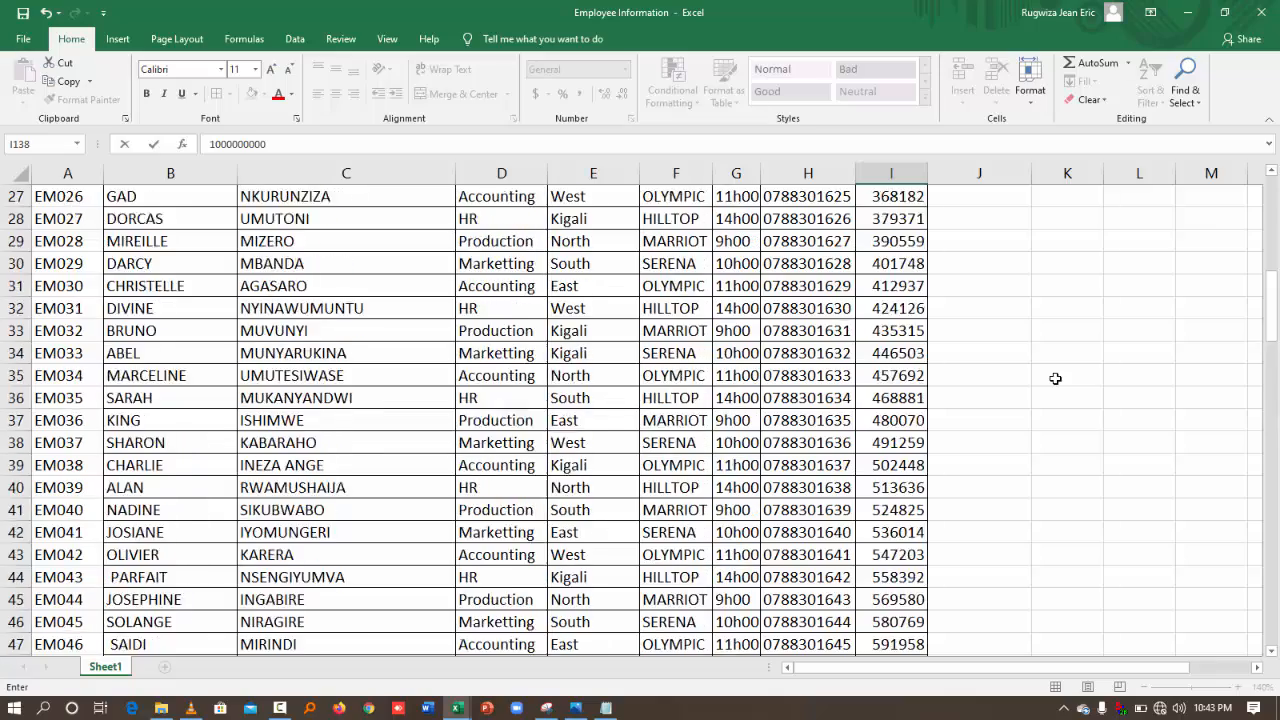
scroll(1055, 378, up, 9)
key(Return)
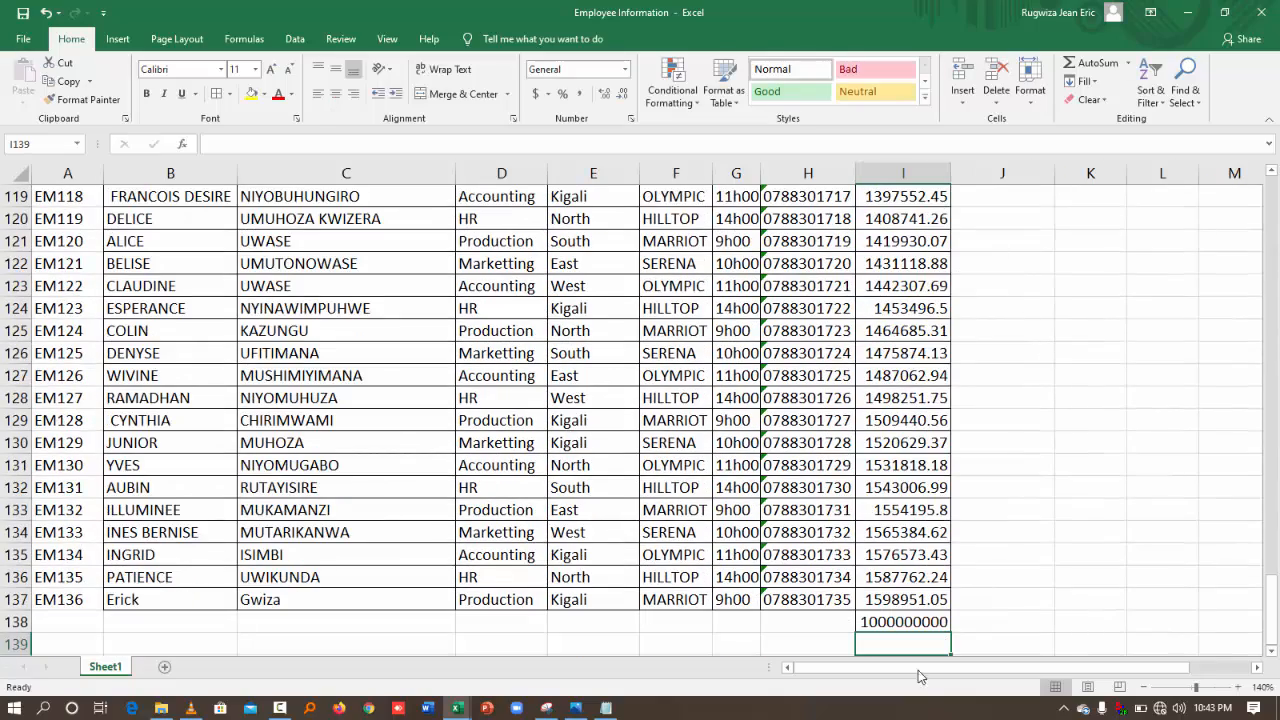
- Set the extra salary in I138 to 1000000
click(895, 621)
text(1000000)
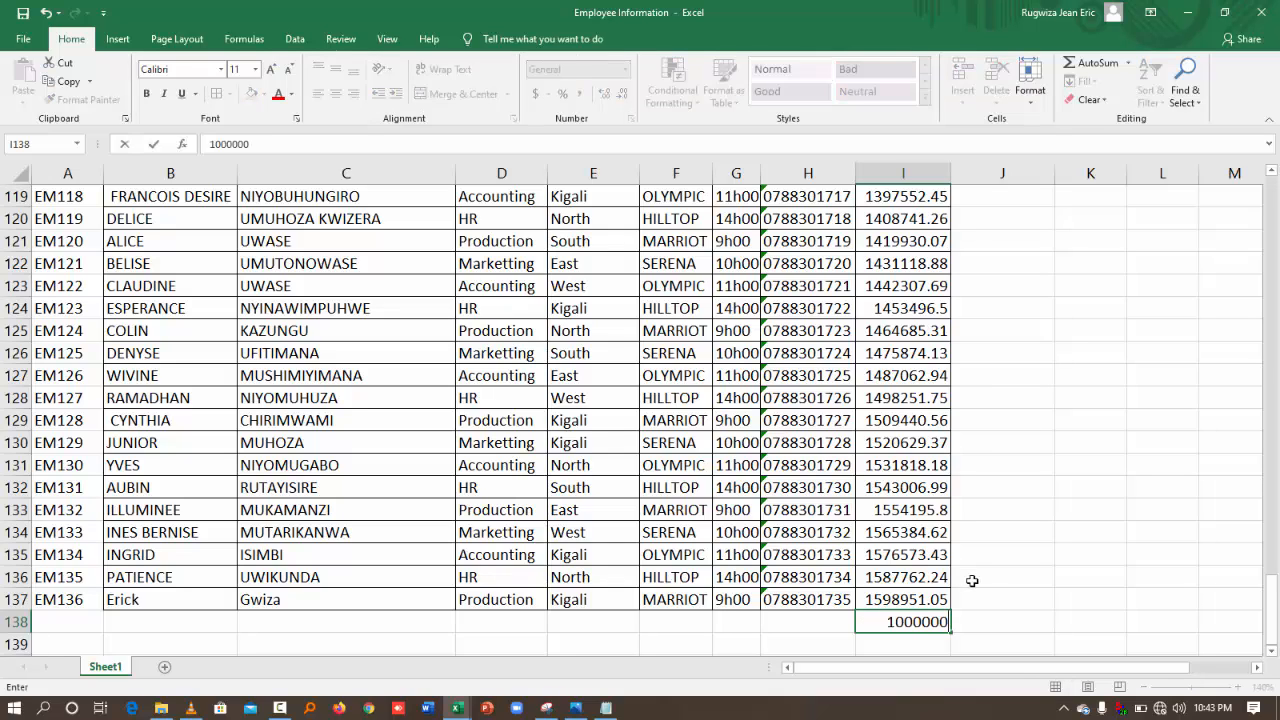
key(ctrl+Return)
click(1021, 479)
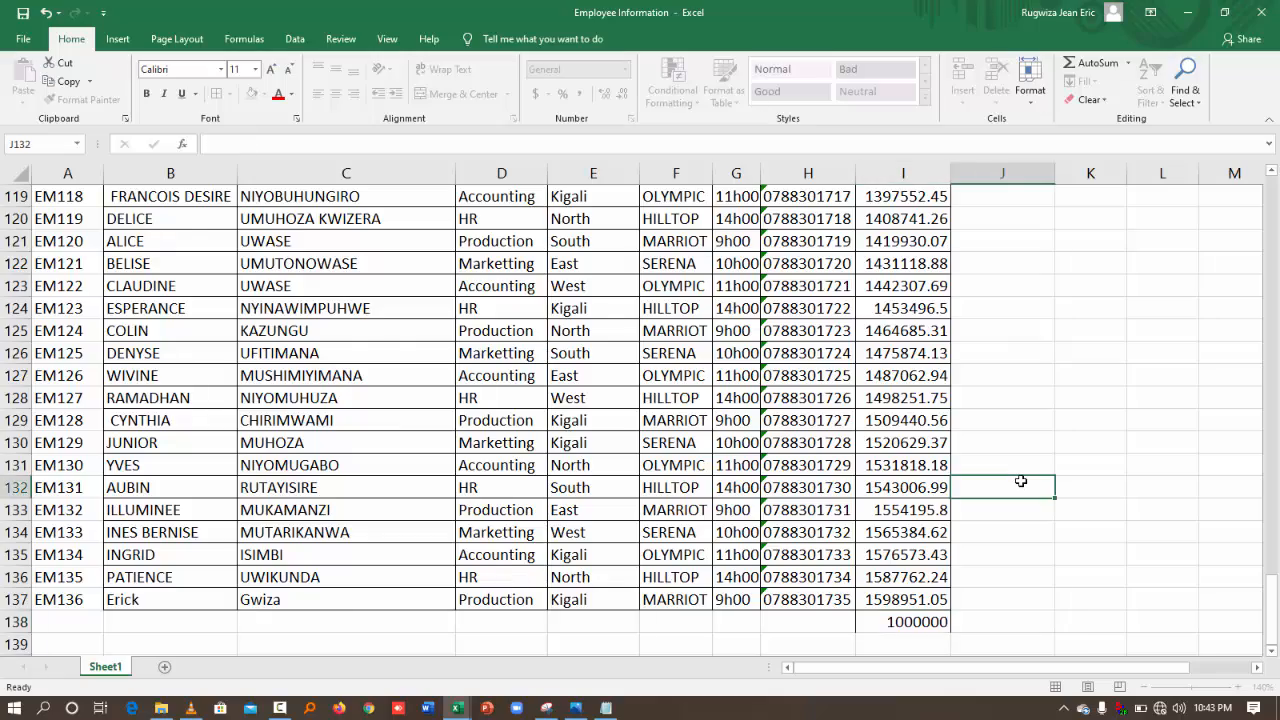
- Check the SUM-ALL total in J3 and clear the extra salary from I138 below the last employee's salary
scroll(1020, 485, up, 20)
scroll(1018, 491, up, 12)
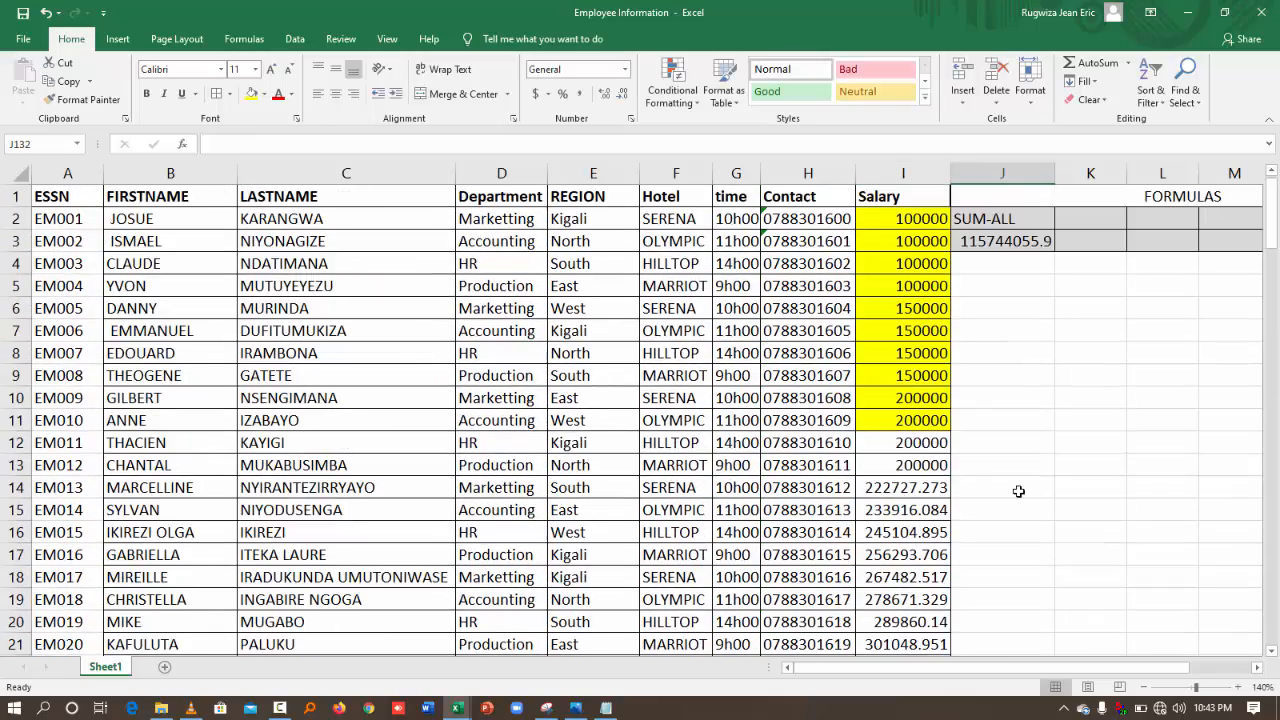
scroll(929, 405, down, 20)
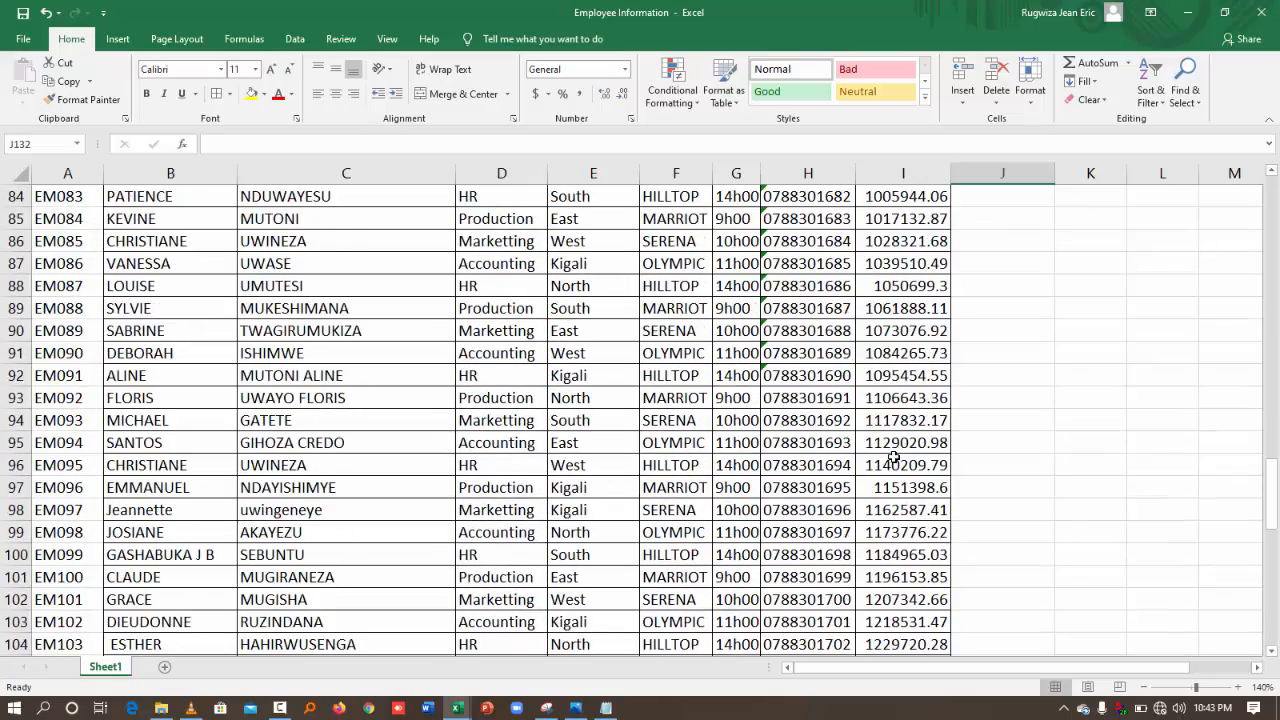
scroll(894, 454, down, 20)
scroll(894, 457, up, 5)
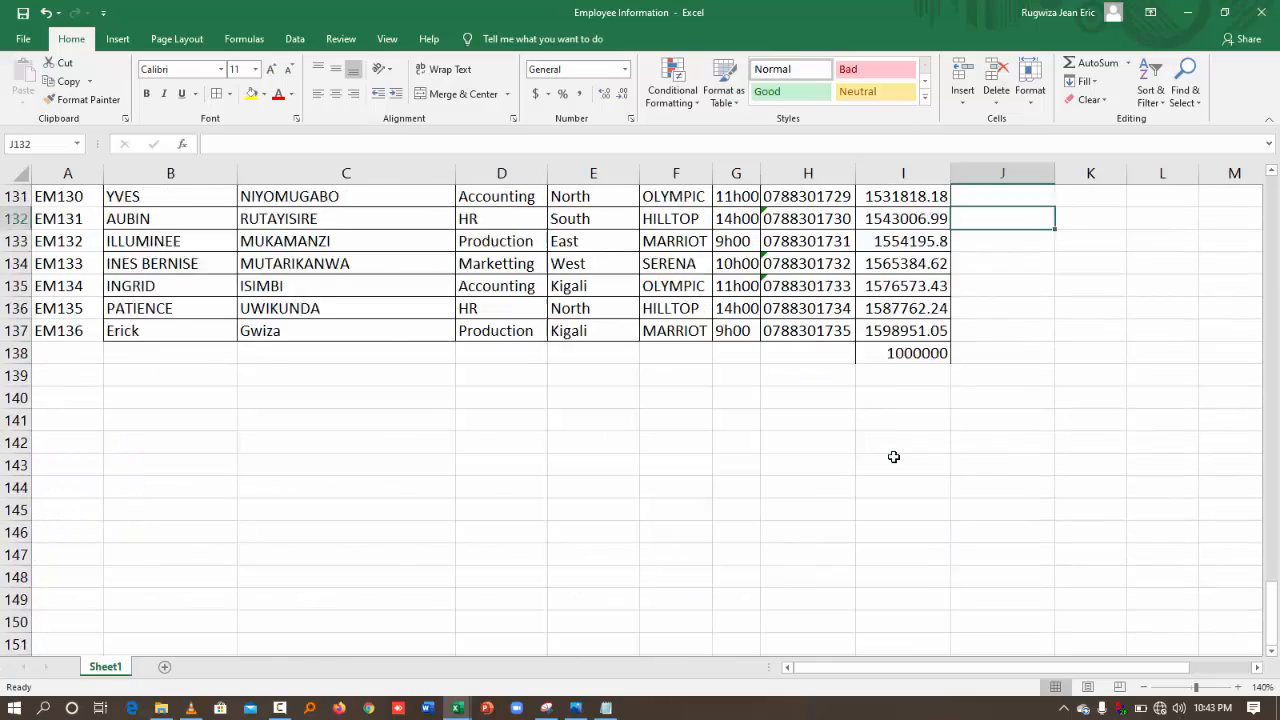
click(893, 377)
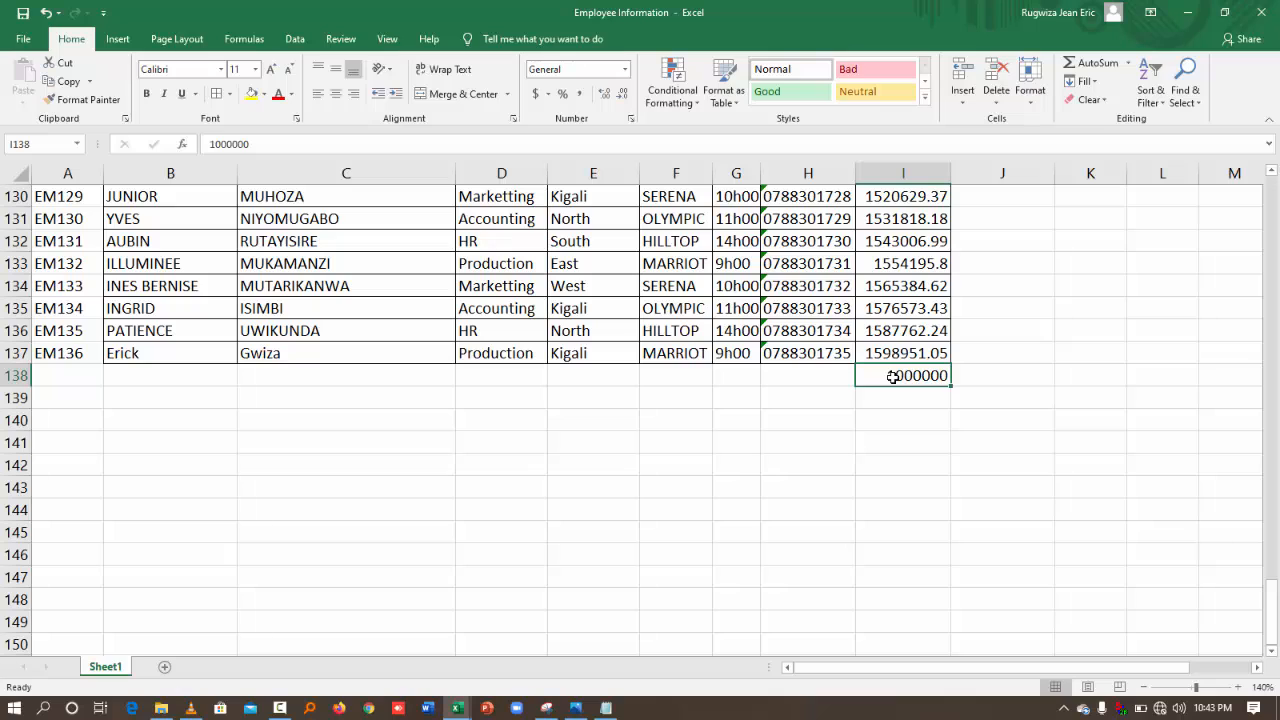
key(Delete)
click(1021, 428)
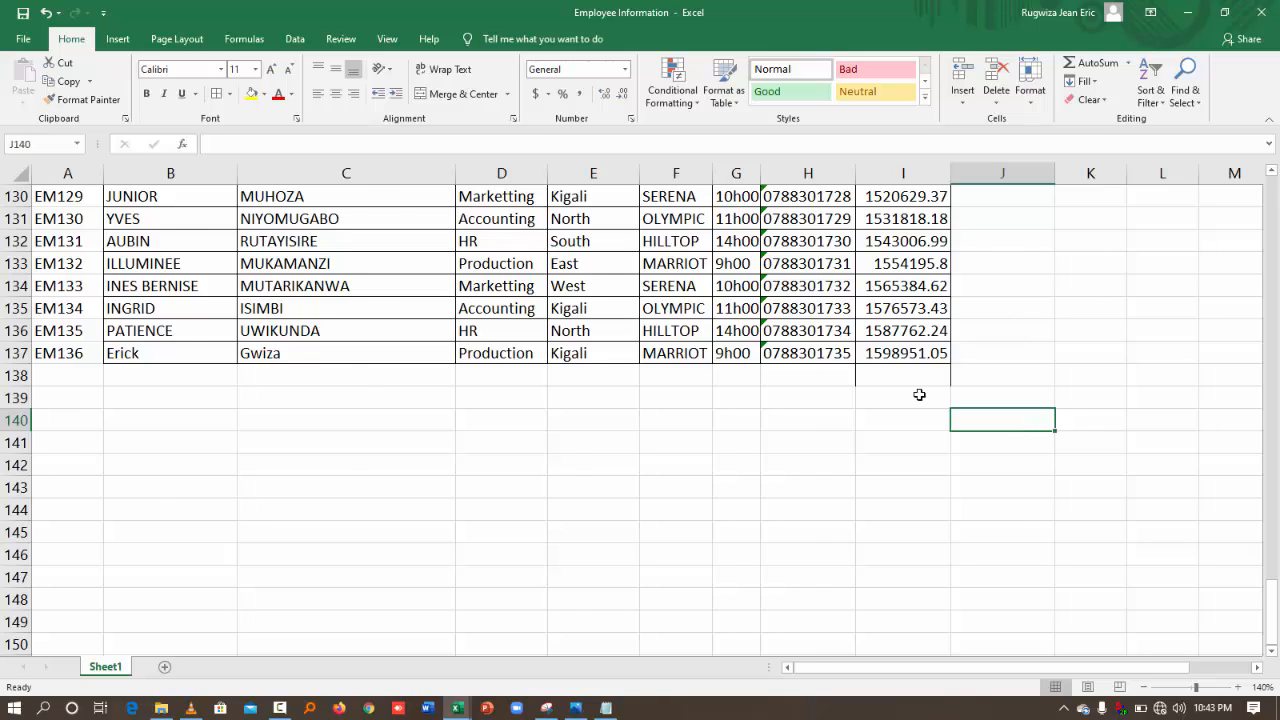
- Recheck the SUM-ALL total in J3 and read the SUMIF example in the Notepad notes, returning to the Excel workbook
scroll(918, 396, up, 15)
scroll(918, 396, up, 20)
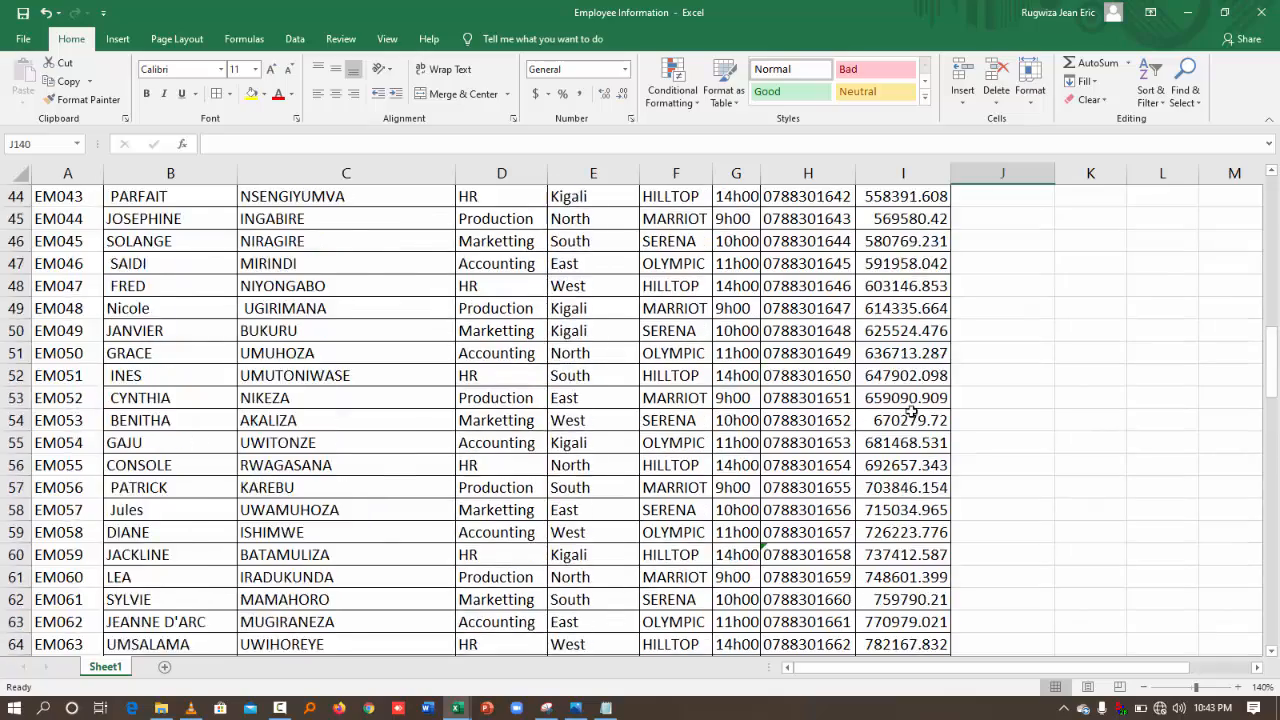
click(605, 708)
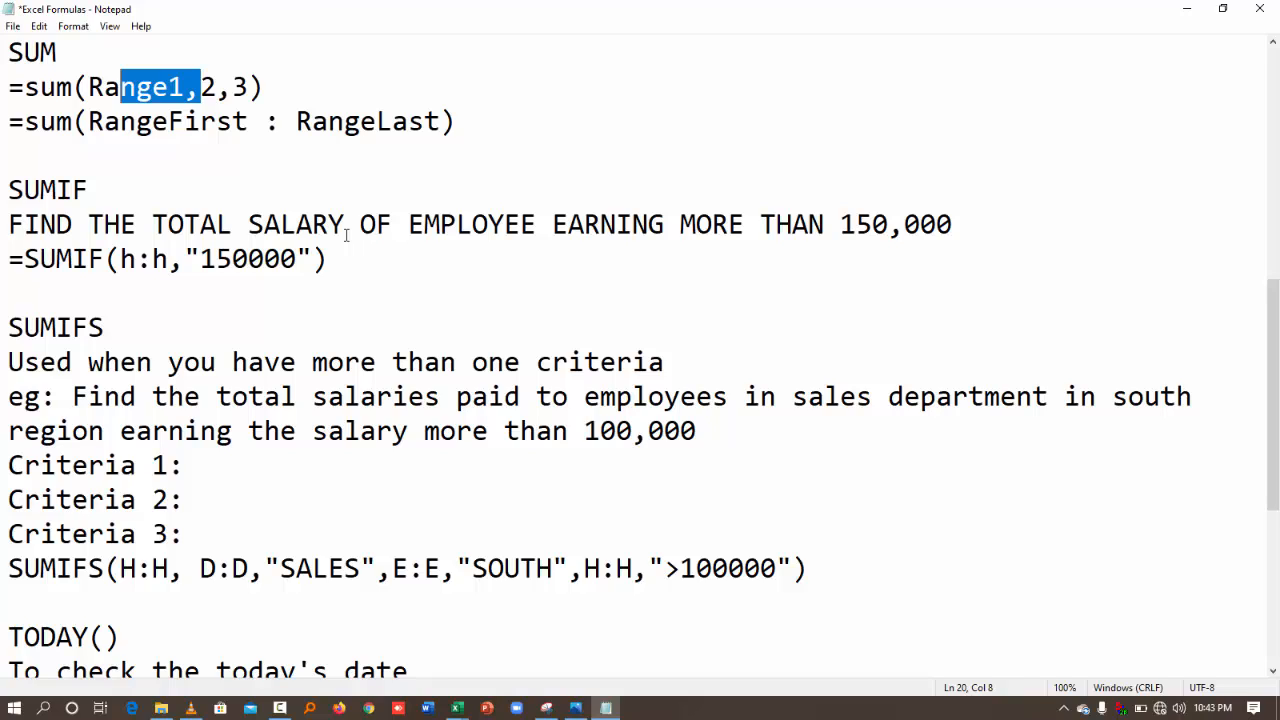
click(1183, 8)
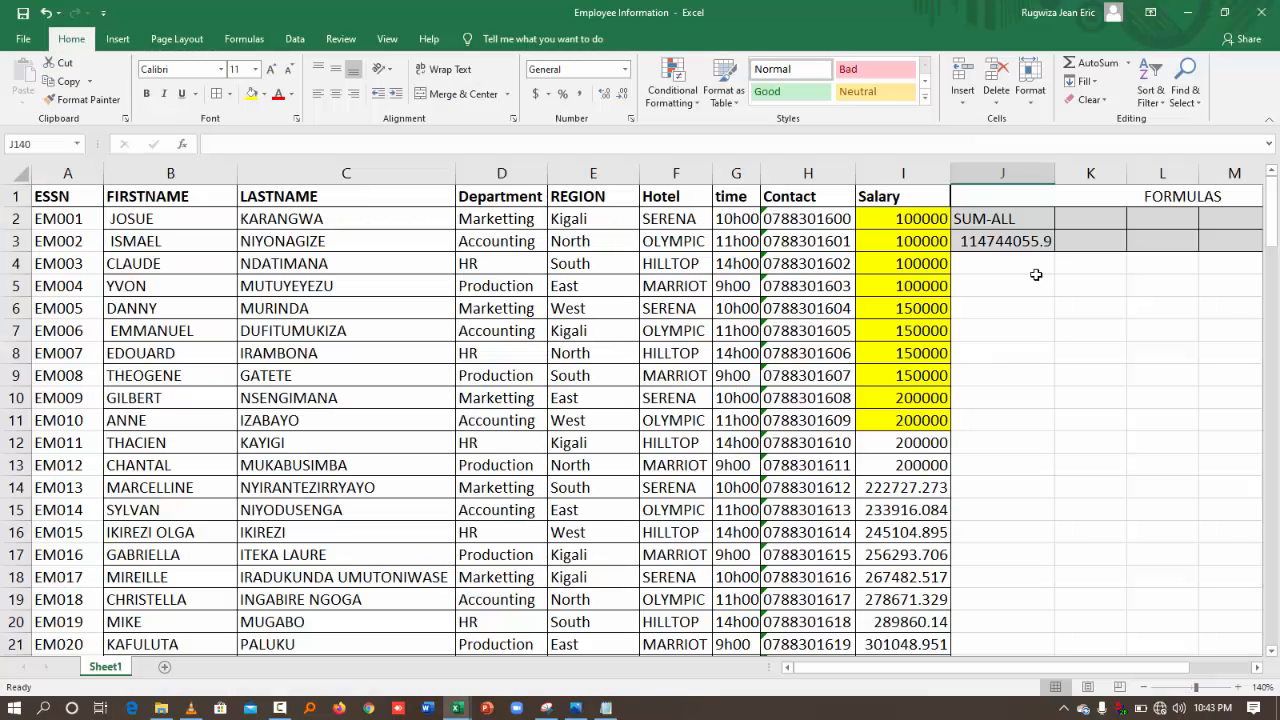
- Enter the heading SUMIF in K2, beside the SUM-ALL heading
click(1072, 216)
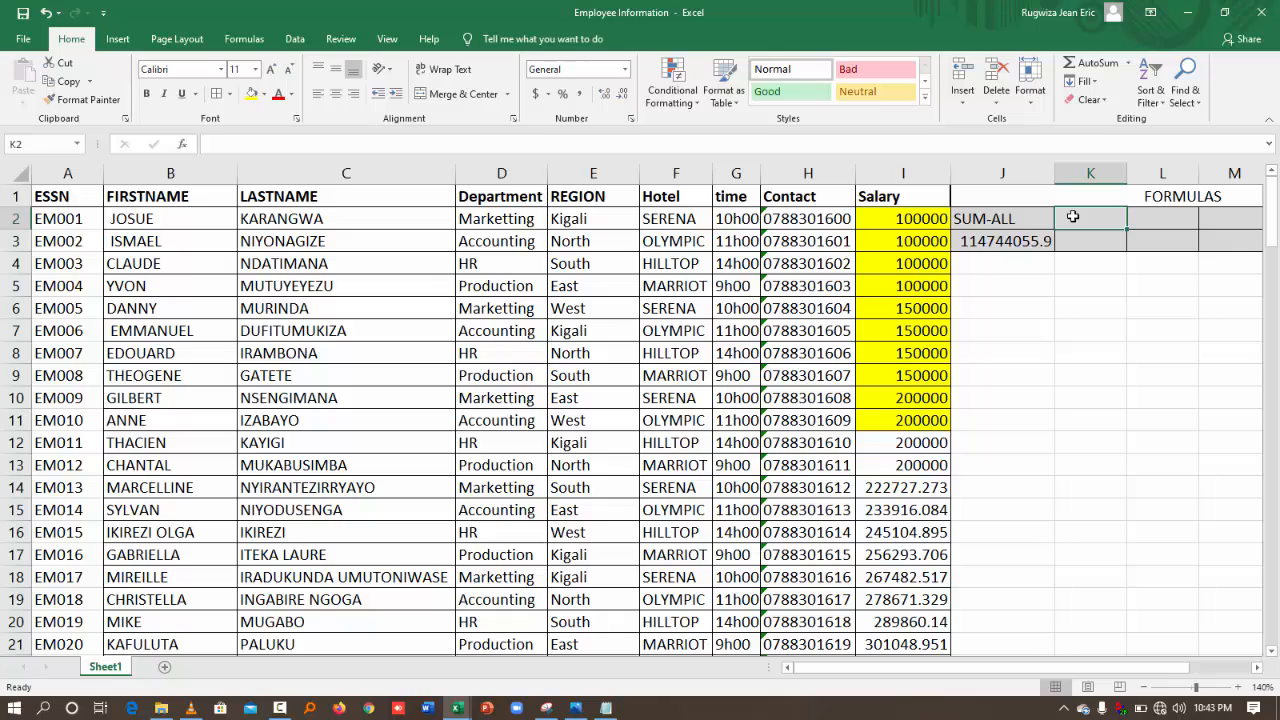
text(SUMIF)
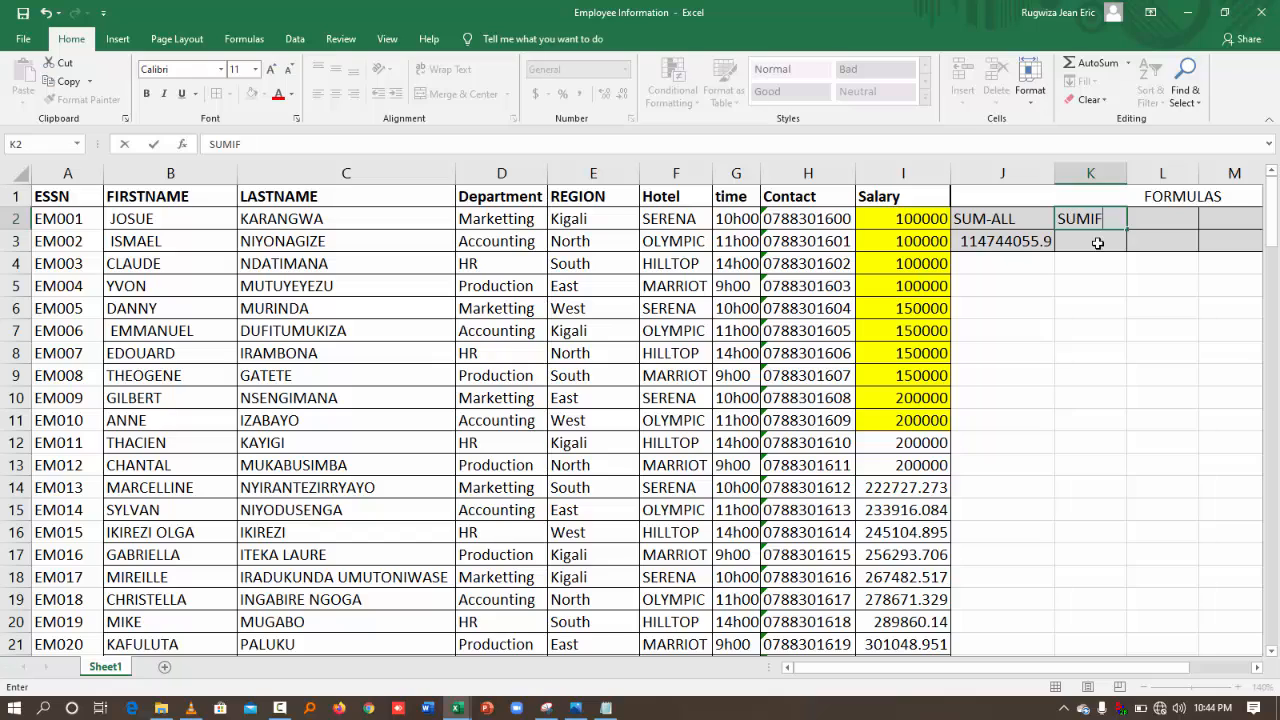
click(1094, 251)
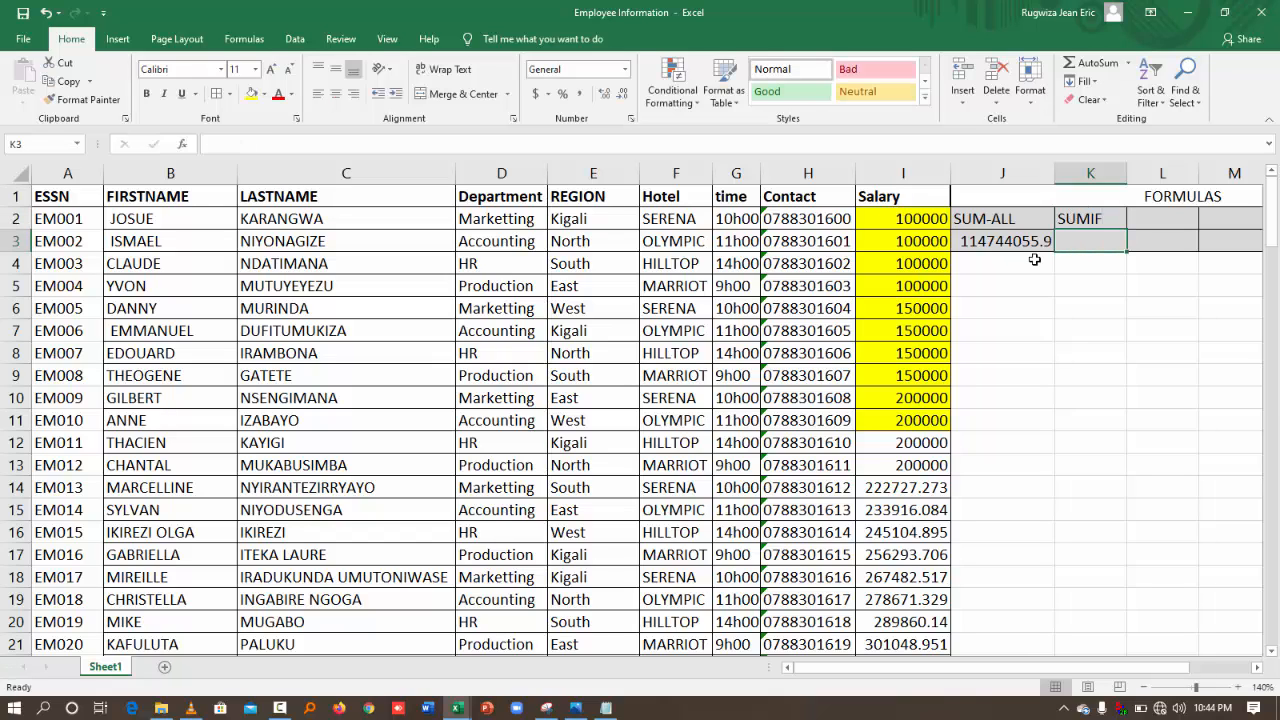
- Enter =SUMIF(I:I,"<200000") in K3 and select the salaries in I2:I9 to check its total
text(=SUMIF)
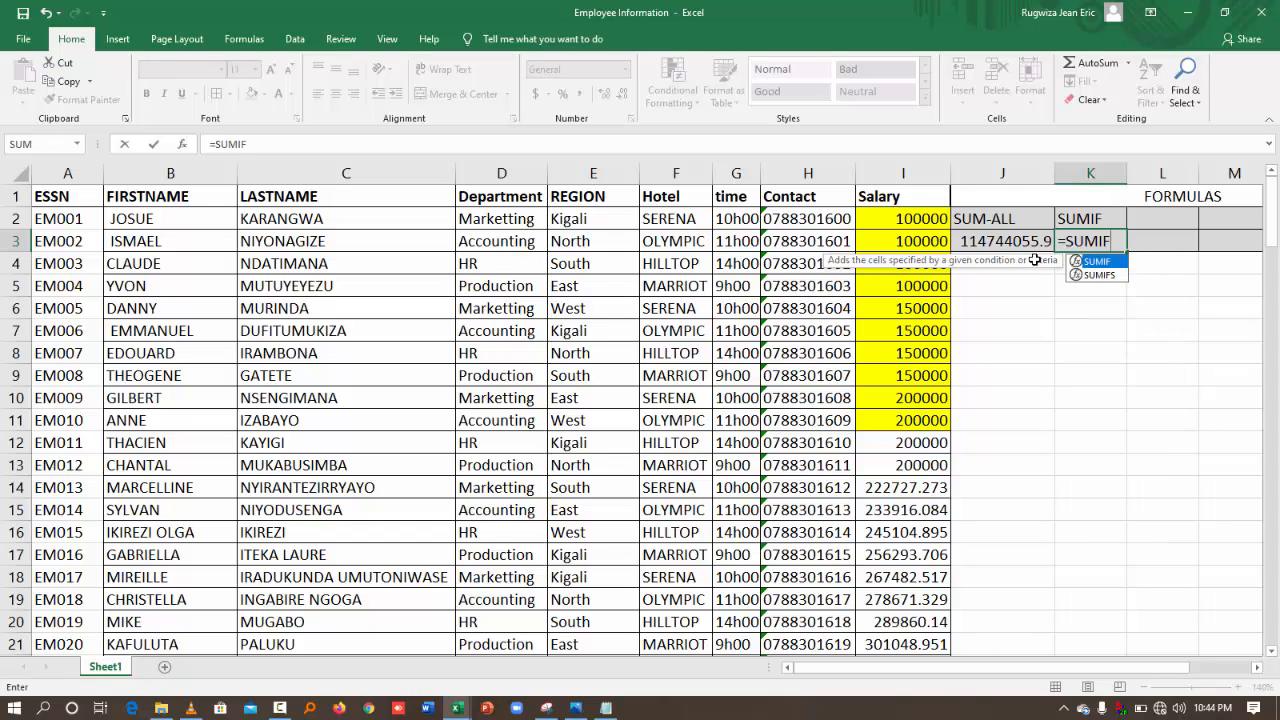
text(()
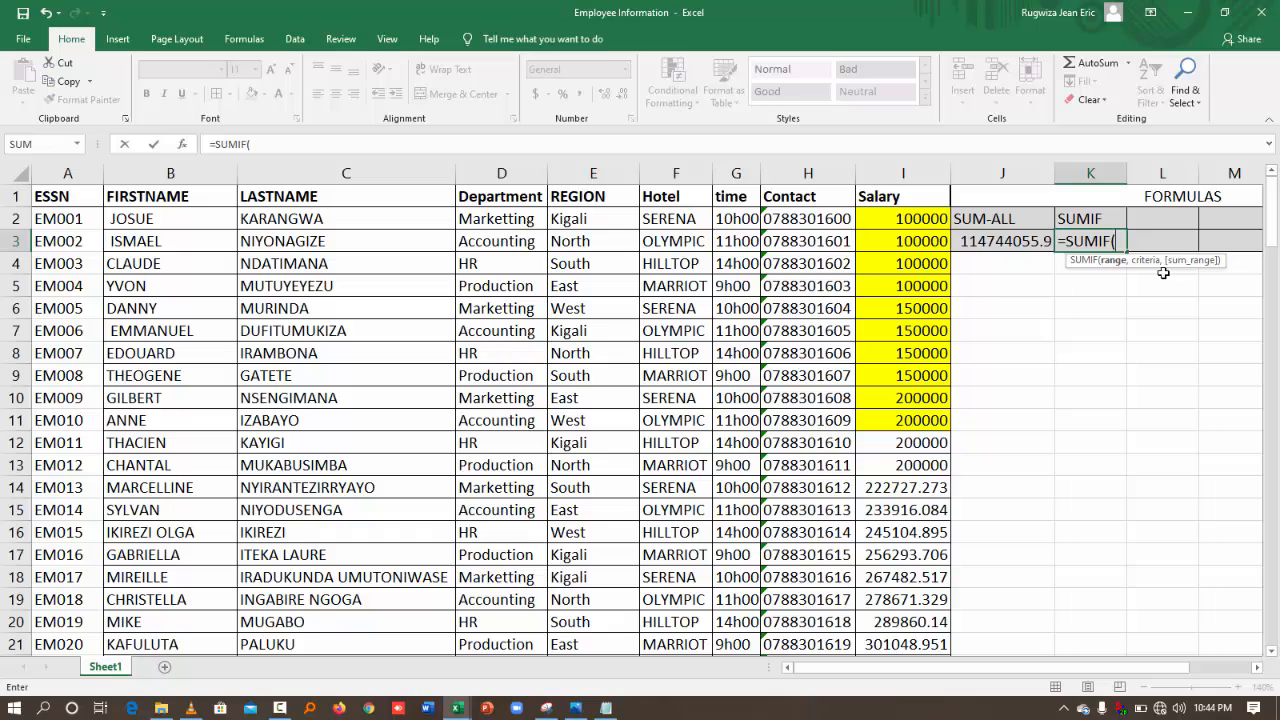
click(909, 174)
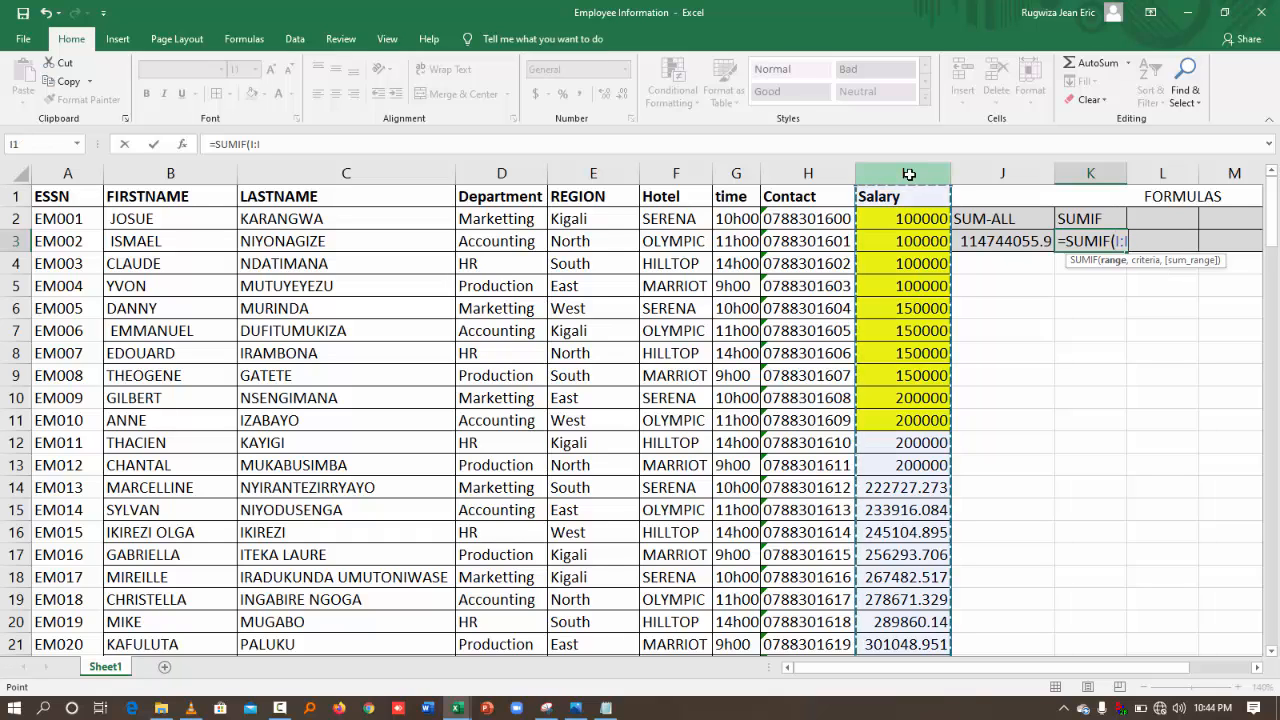
text(,)
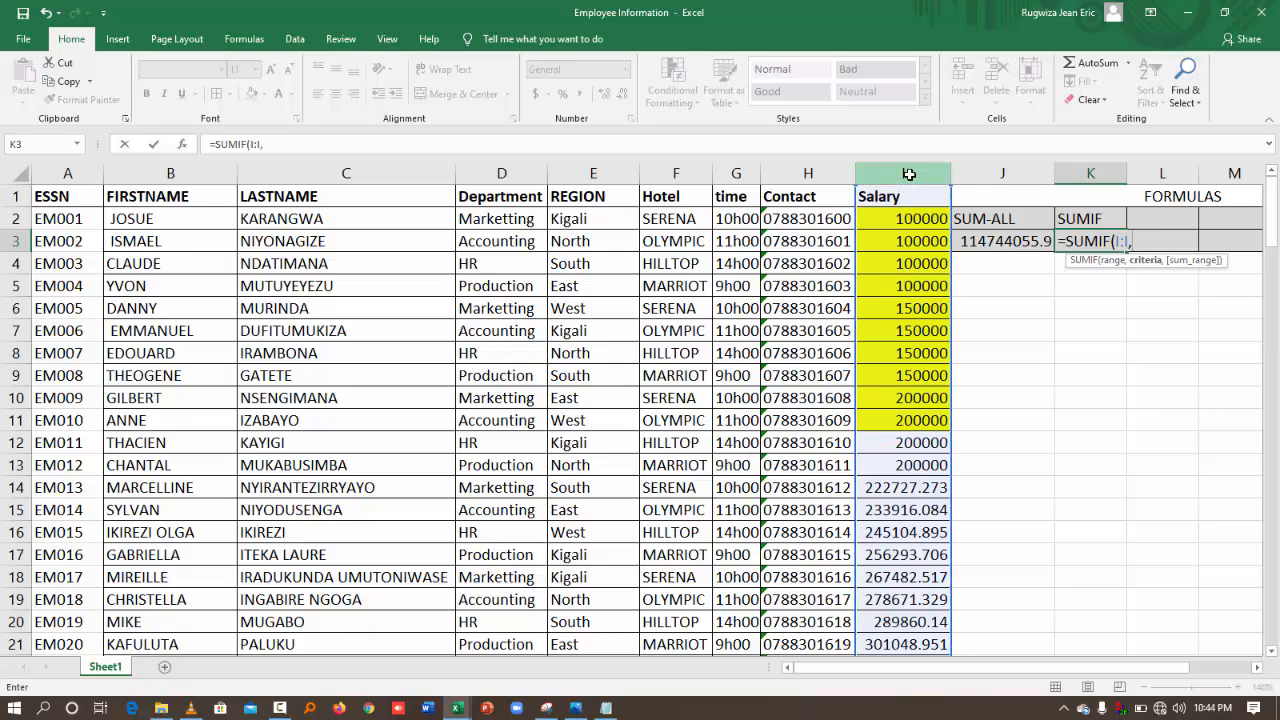
text("<200000"))
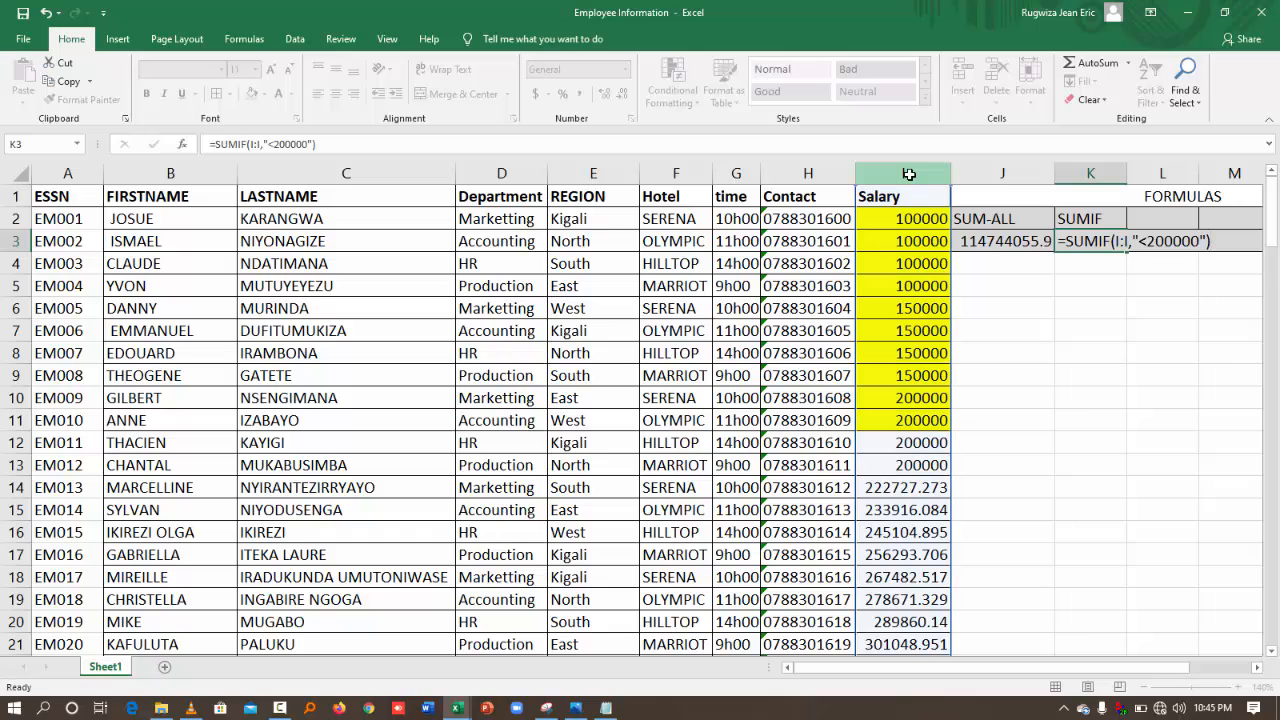
key(Return)
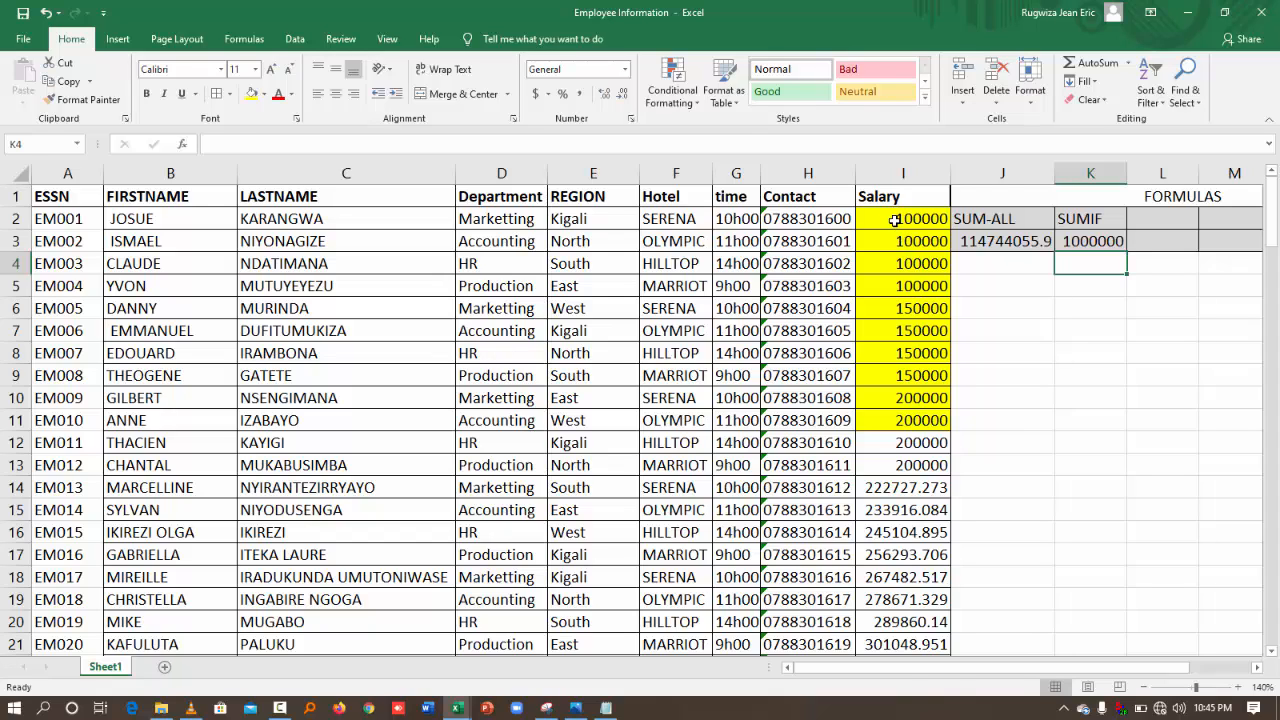
drag(895, 220, 906, 374)
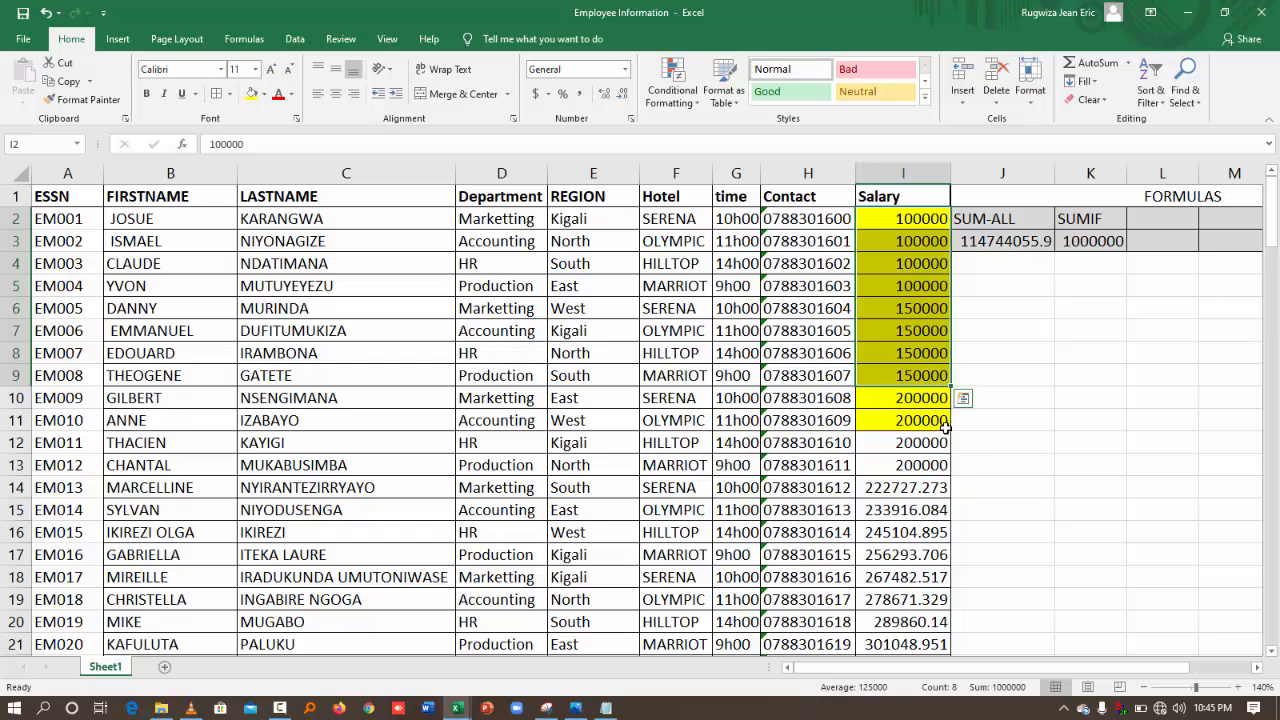
- Change the SUMIF criterion in K3 to "<=200000" so salaries equal to 200000 are included
click(1076, 242)
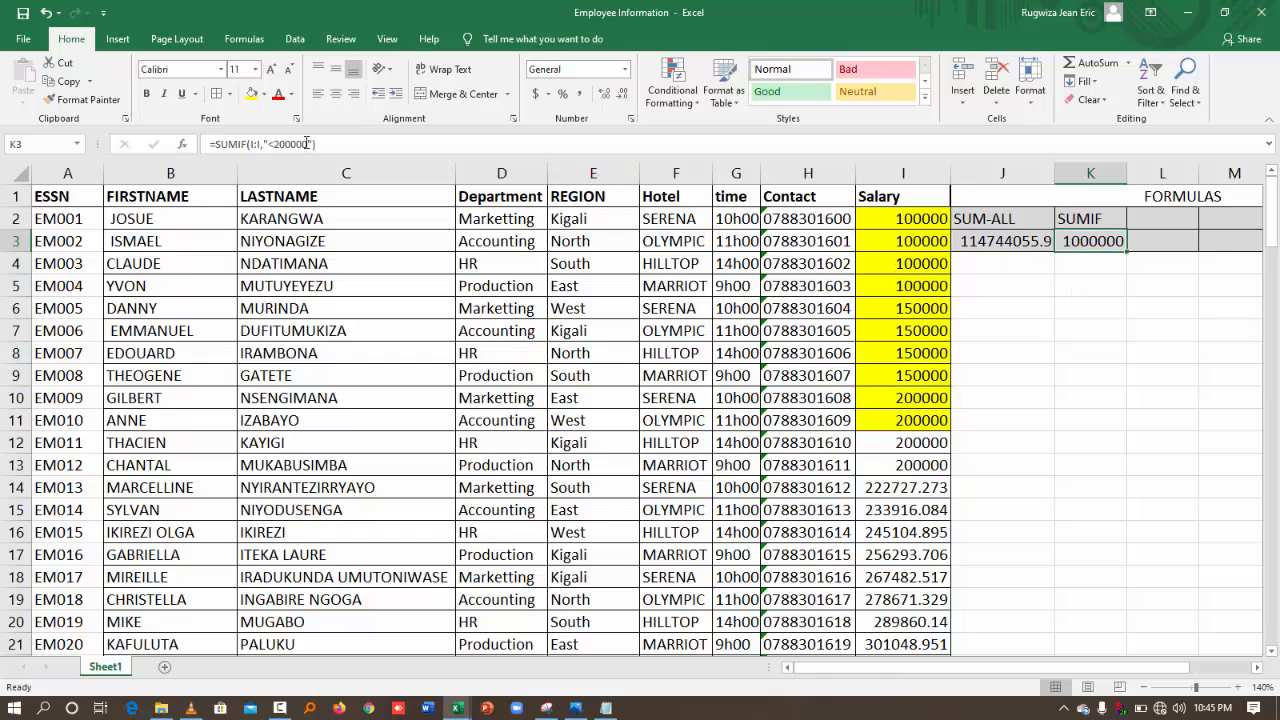
click(277, 144)
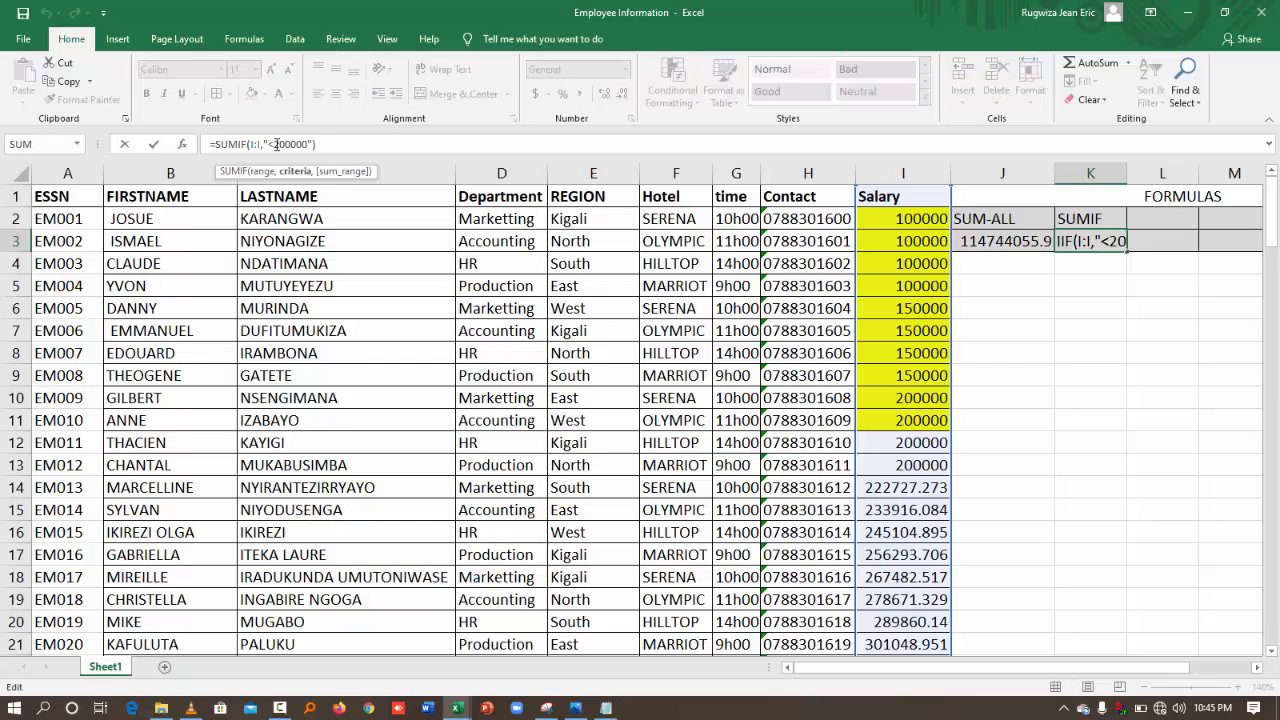
text(=)
key(Home)
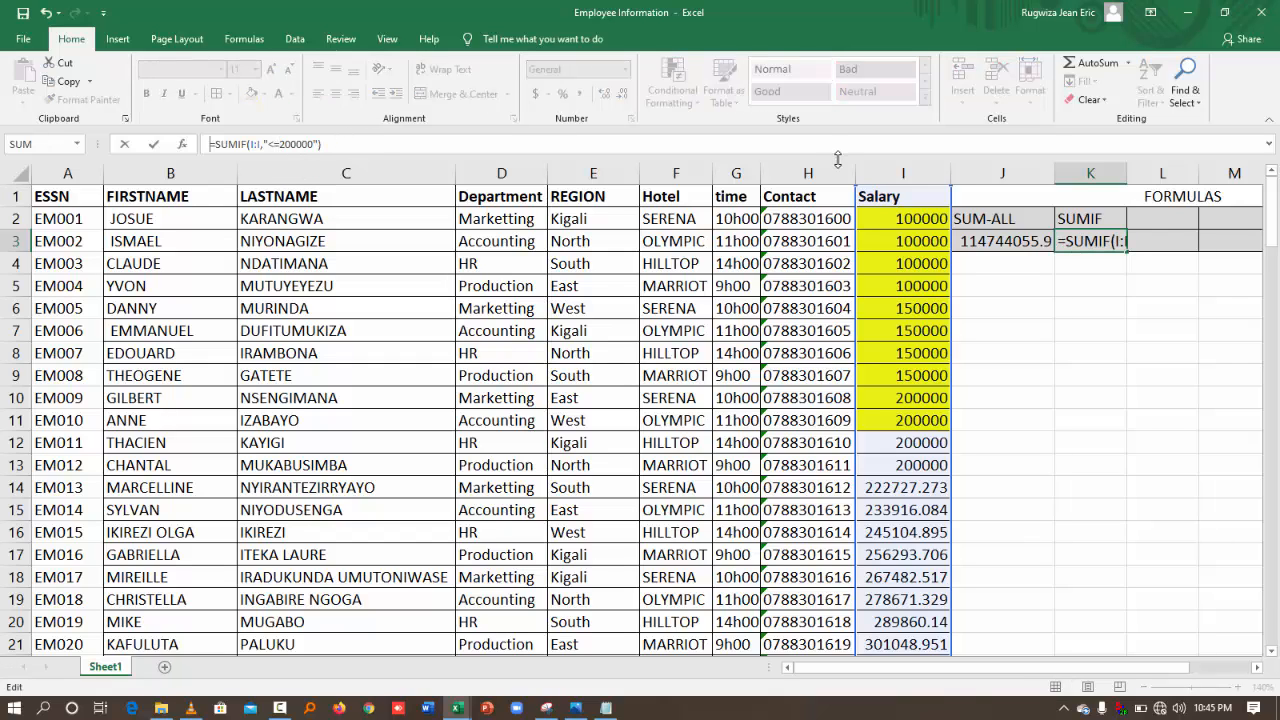
key(Return)
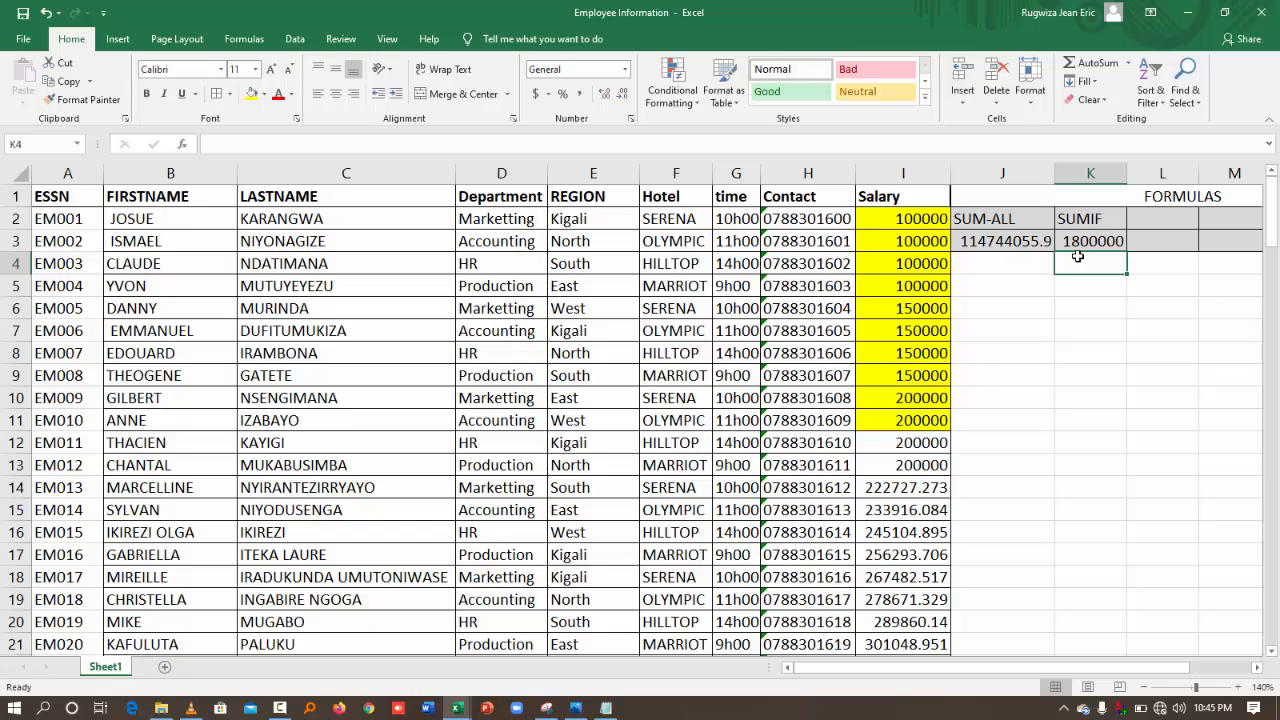
- Select the salaries in I10:I13 to check the amounts added by the less-than-or-equal criterion
click(917, 464)
drag(917, 464, 912, 398)
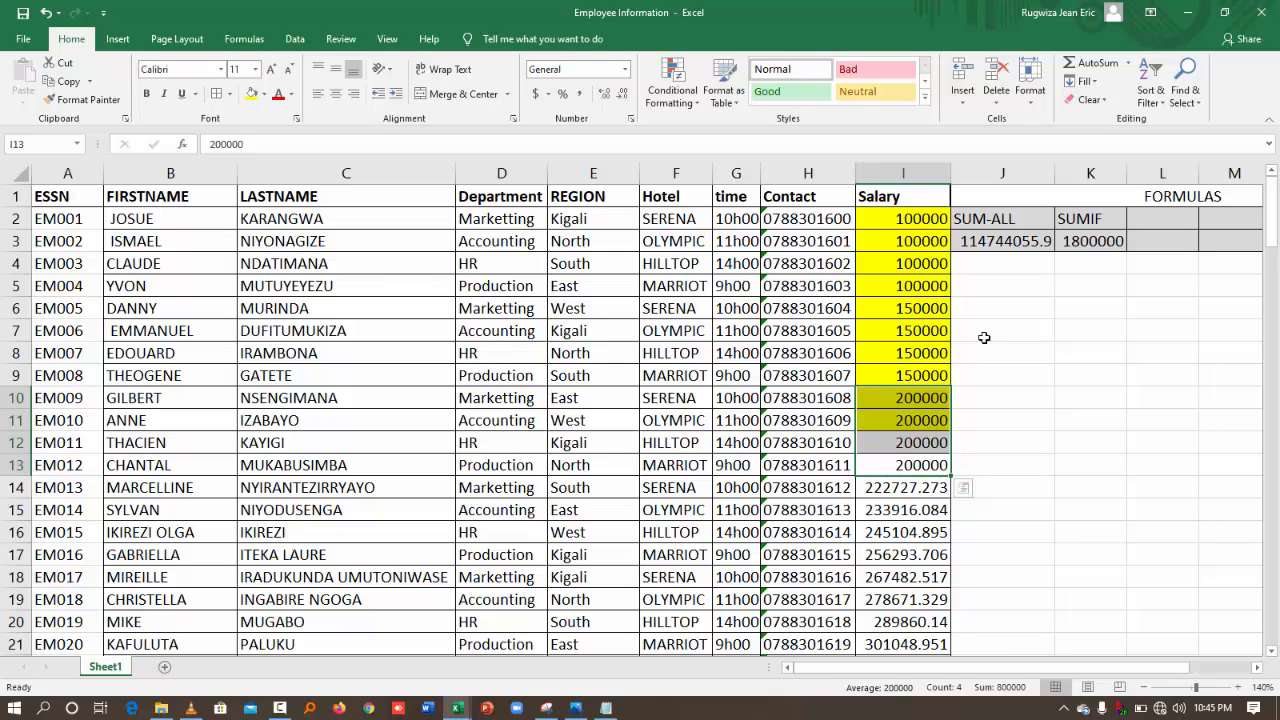
click(1095, 422)
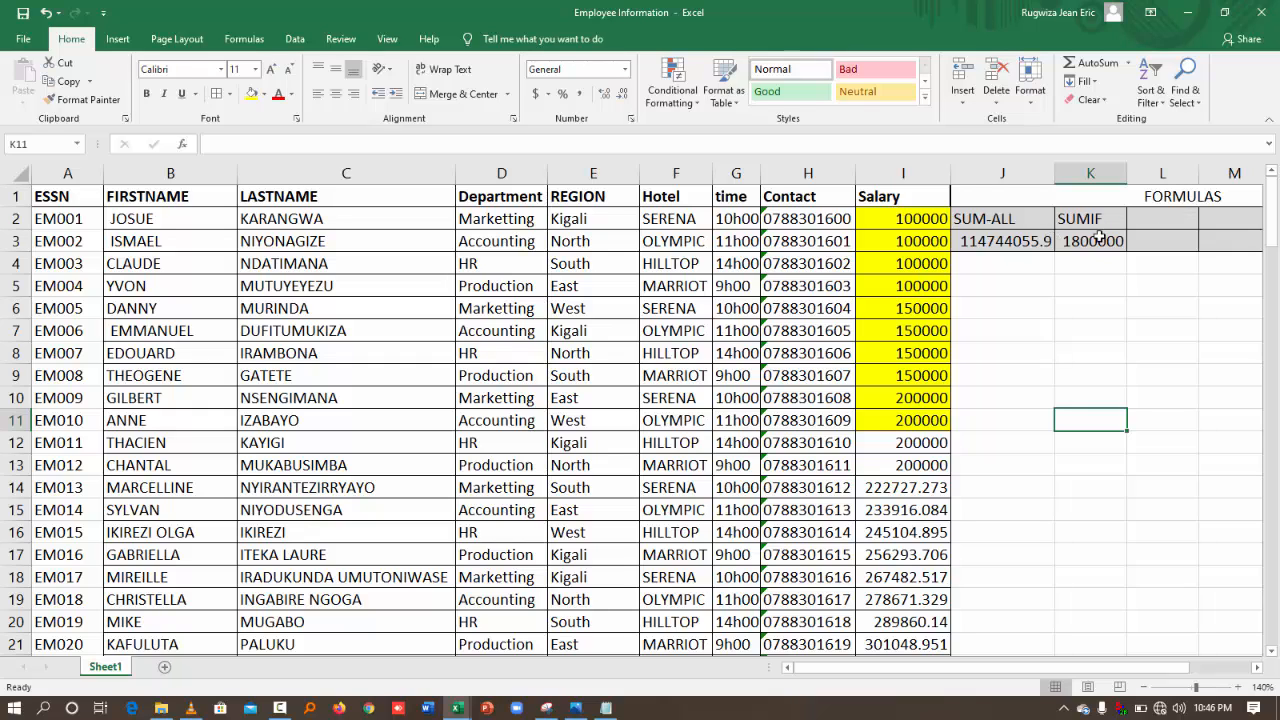
- Read the SUMIFS explanation and its sales department example in the Notepad notes, and return to the Excel workbook
click(605, 708)
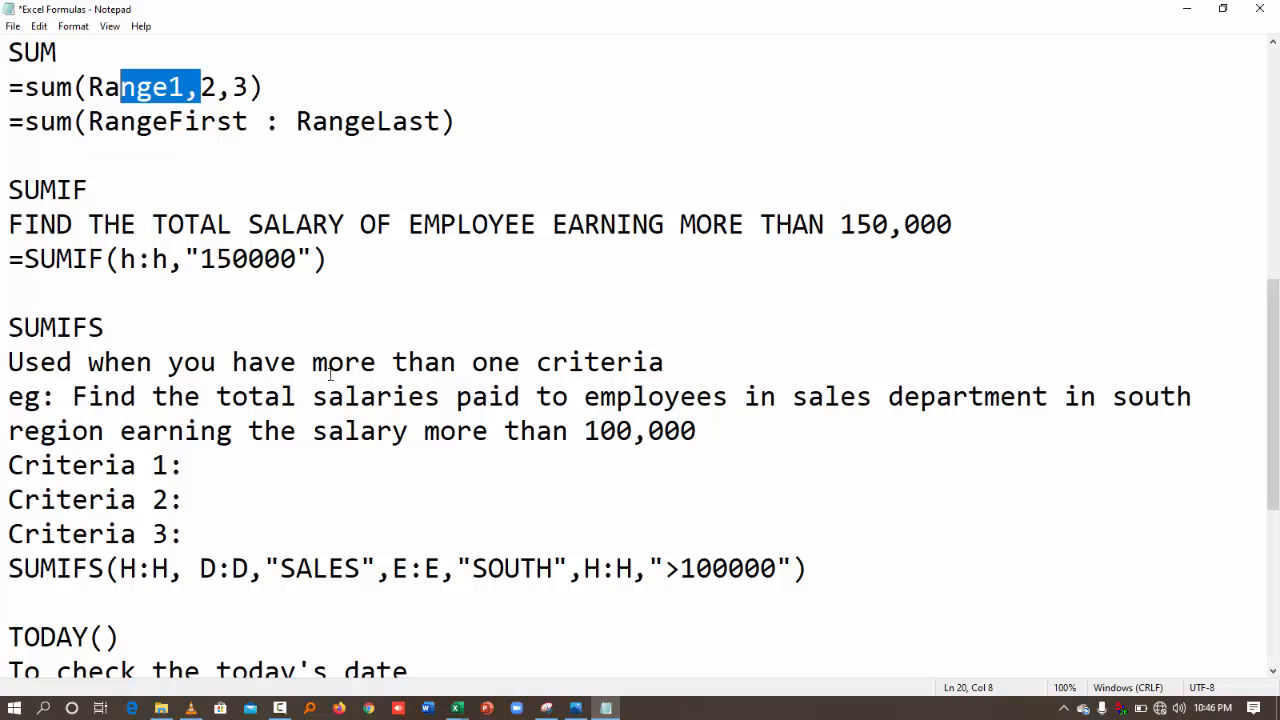
drag(328, 362, 689, 398)
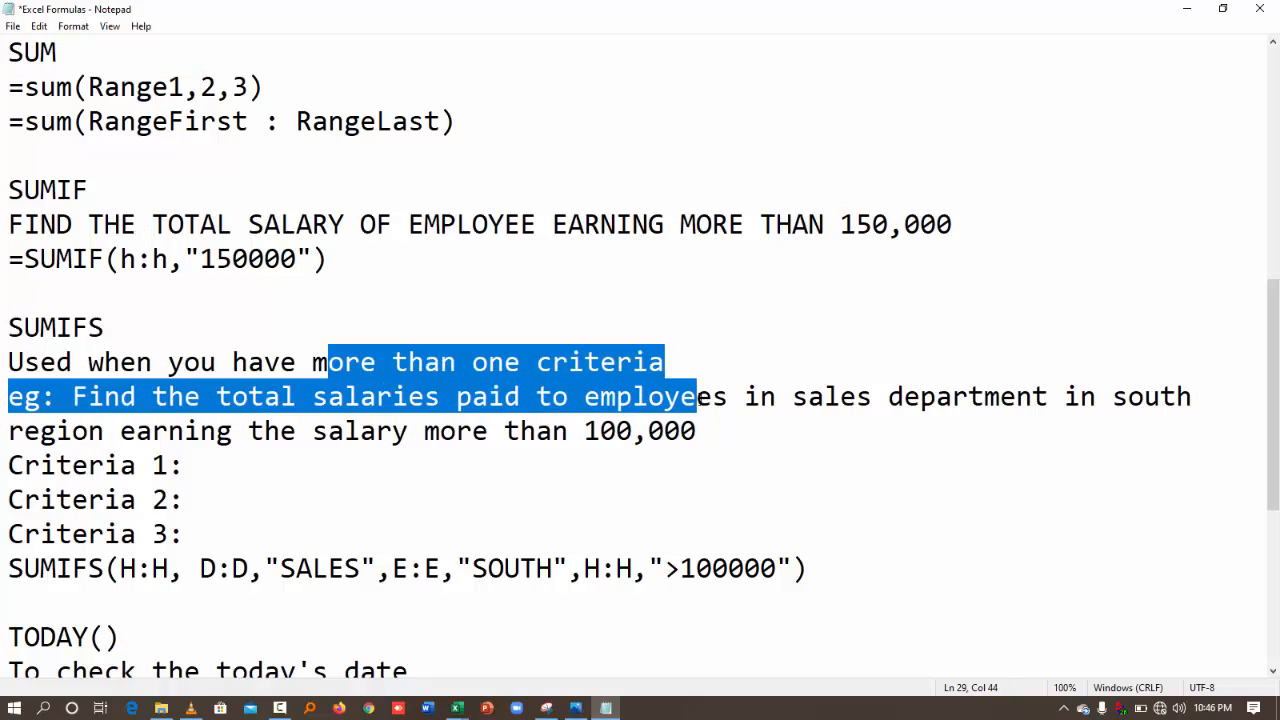
click(825, 397)
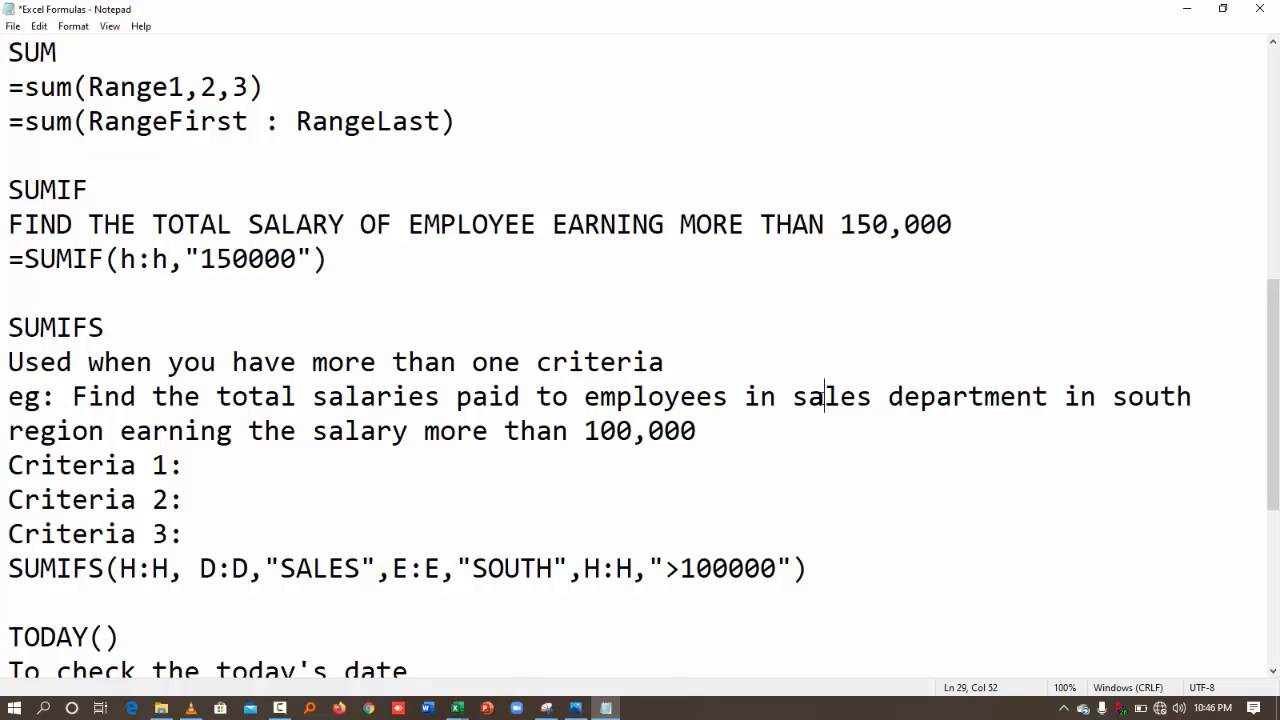
click(1186, 9)
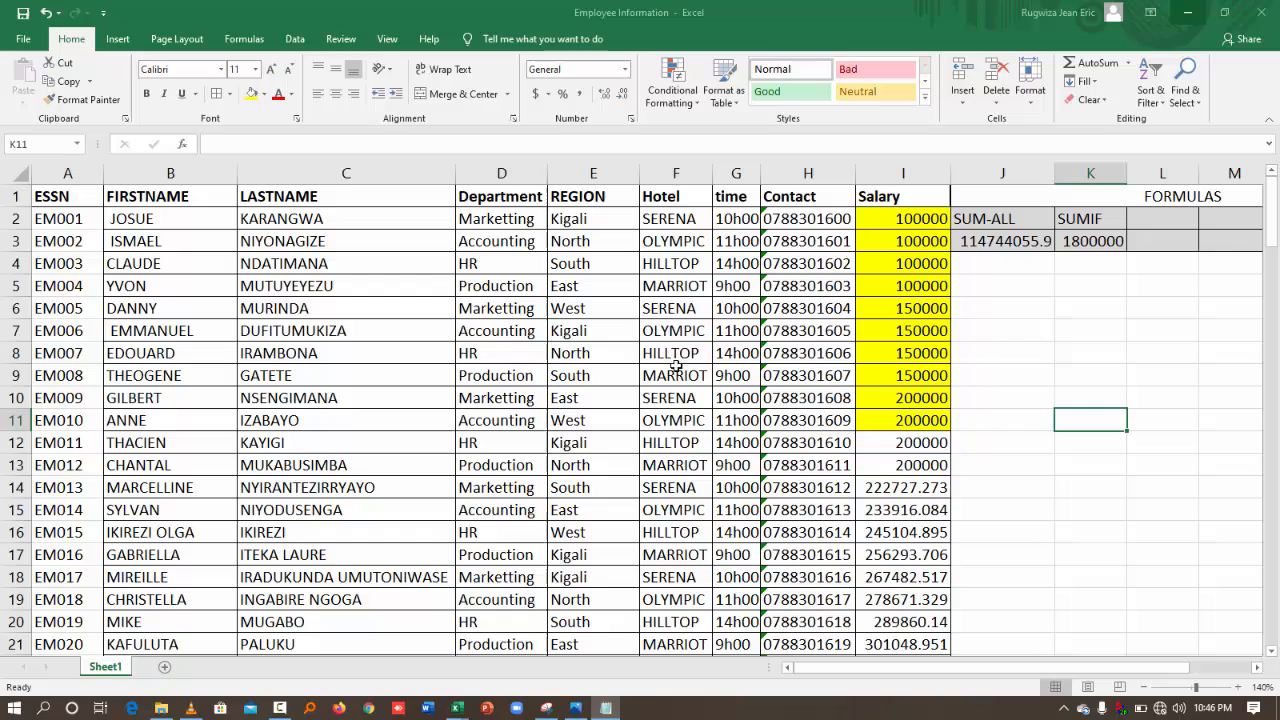
- Start a SUMIFS formula in L2 that sums column I where the department in column D is "Production"
click(1149, 221)
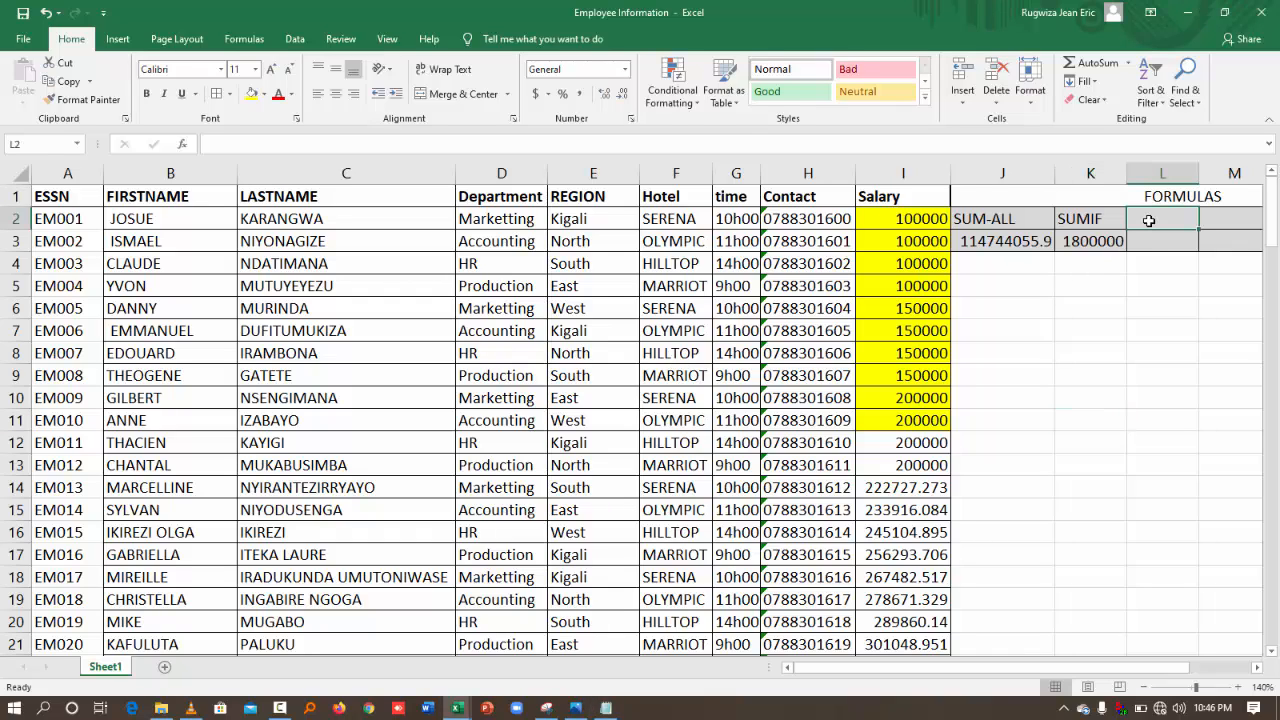
text(=SUM)
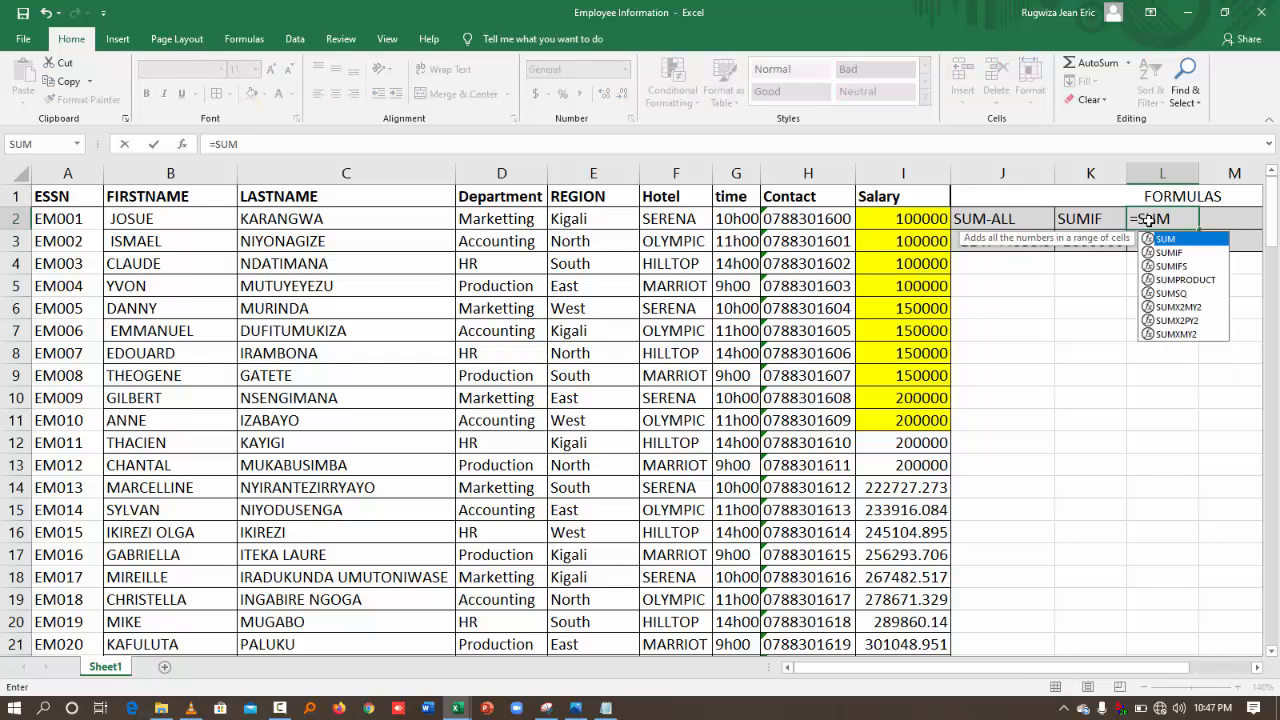
text(IFS)
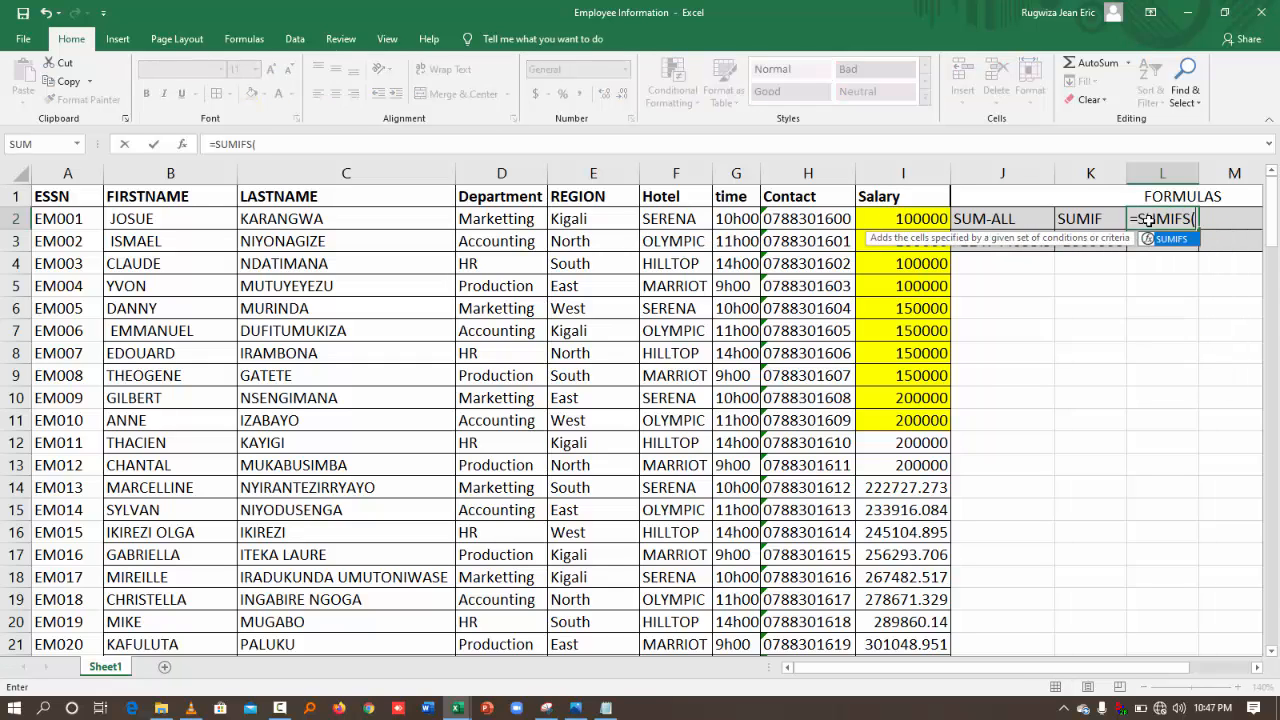
text(()
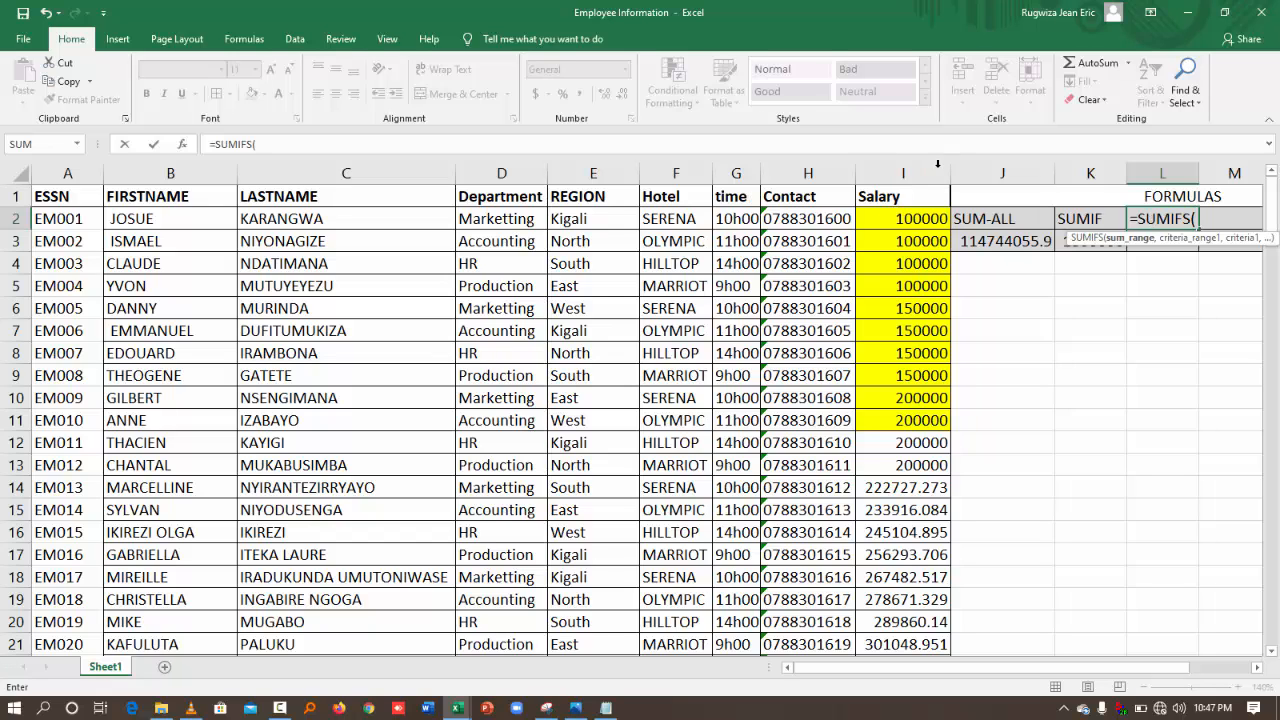
click(916, 172)
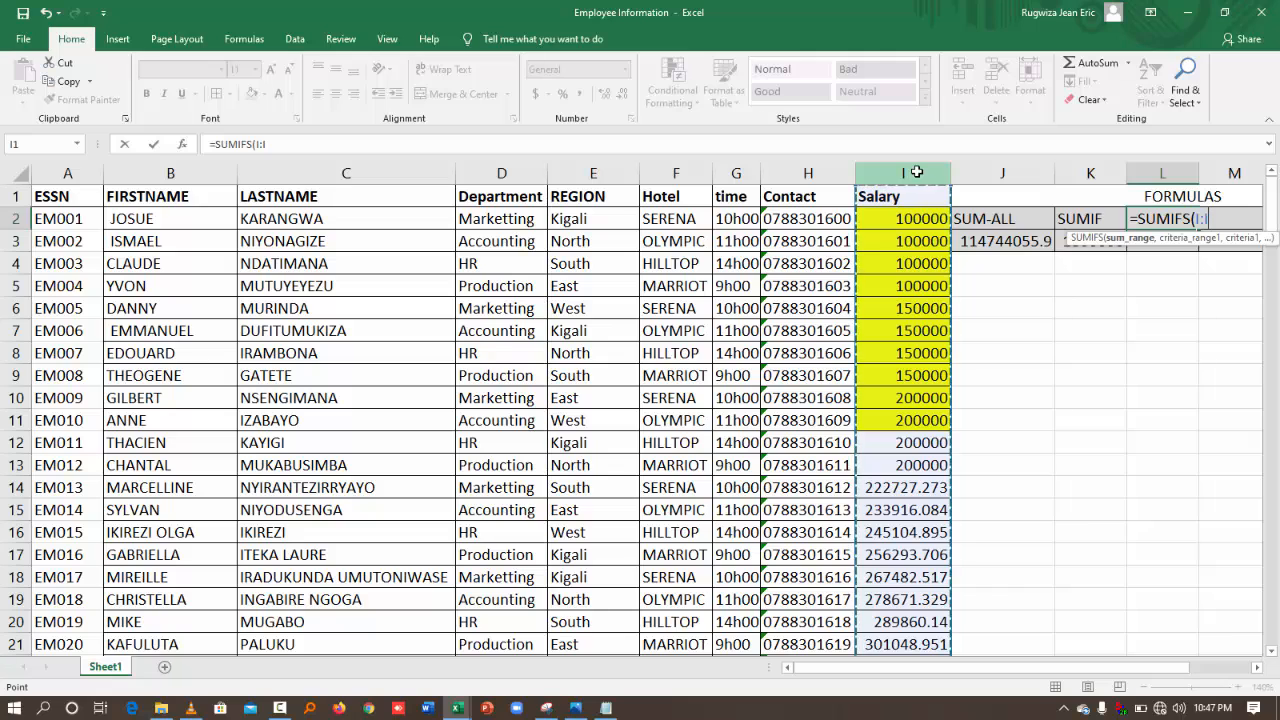
text(,)
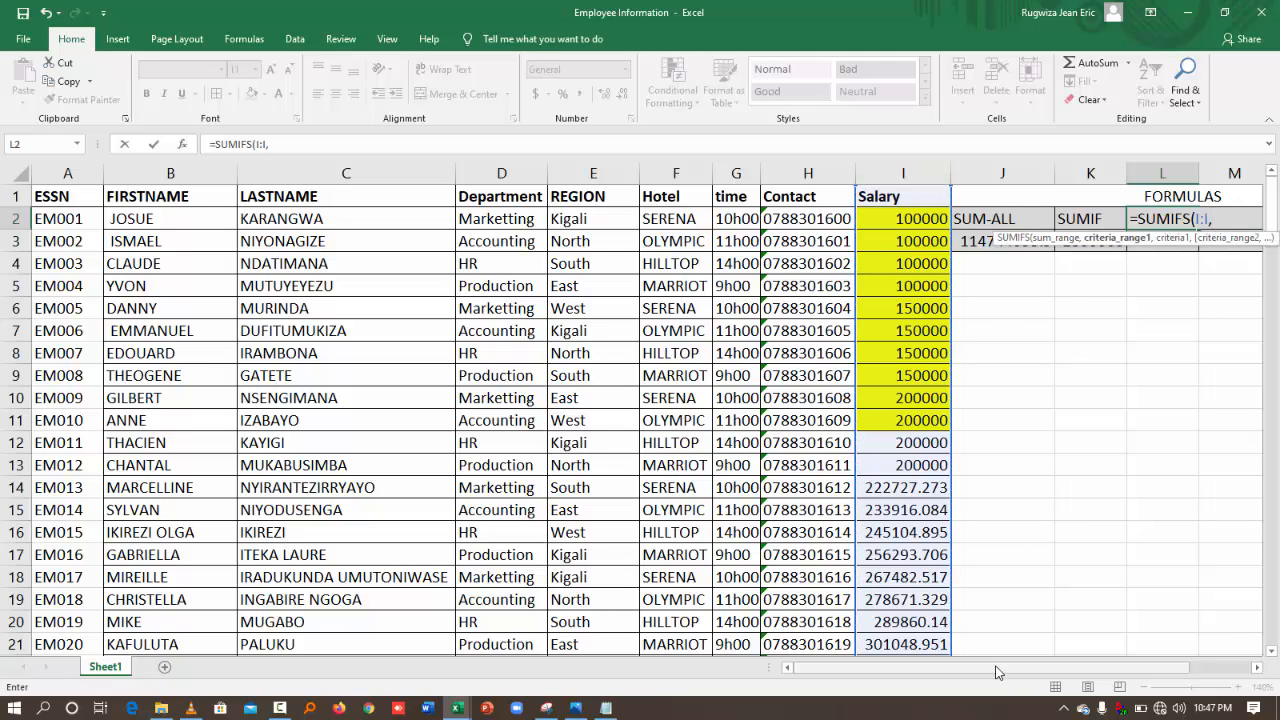
drag(996, 672, 1058, 672)
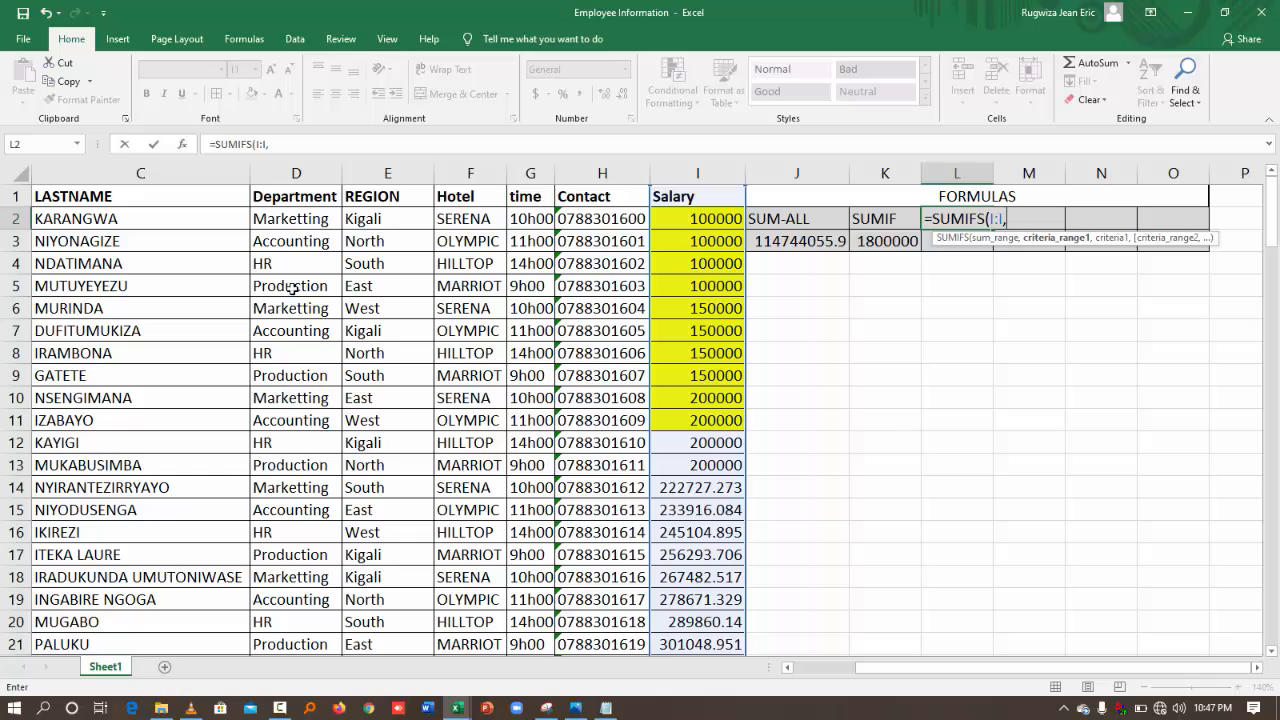
click(315, 172)
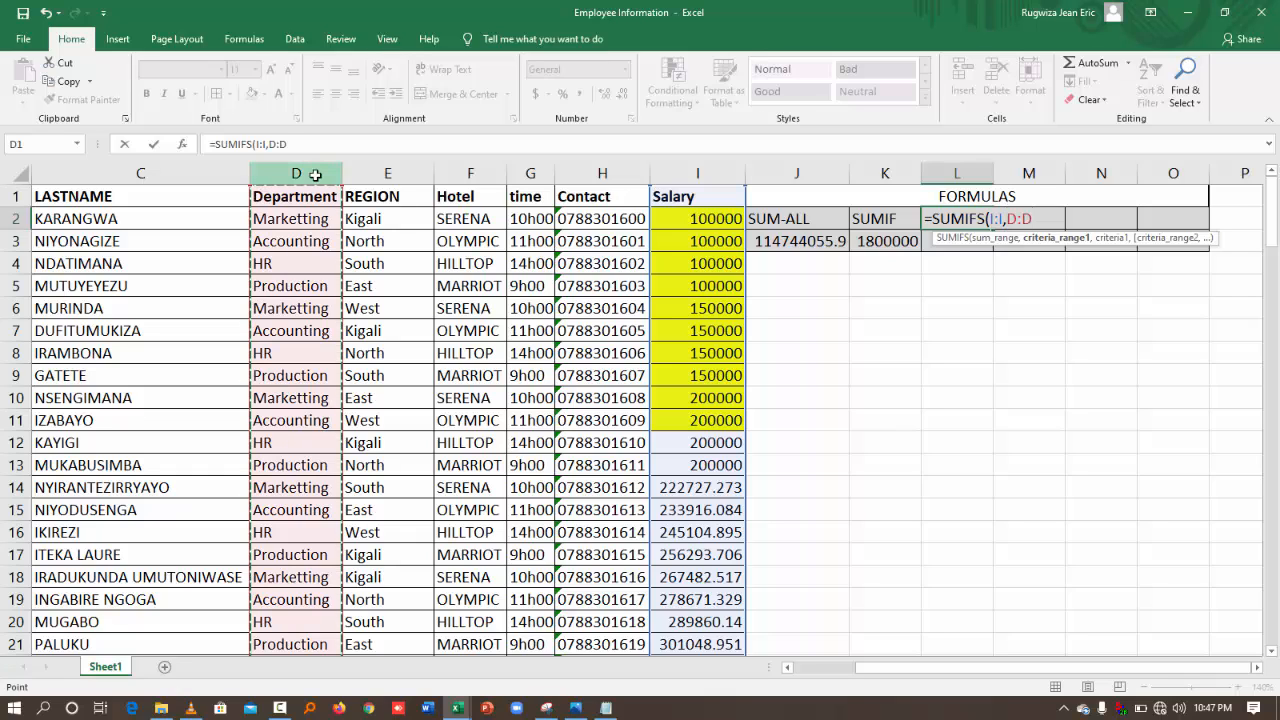
text(,)
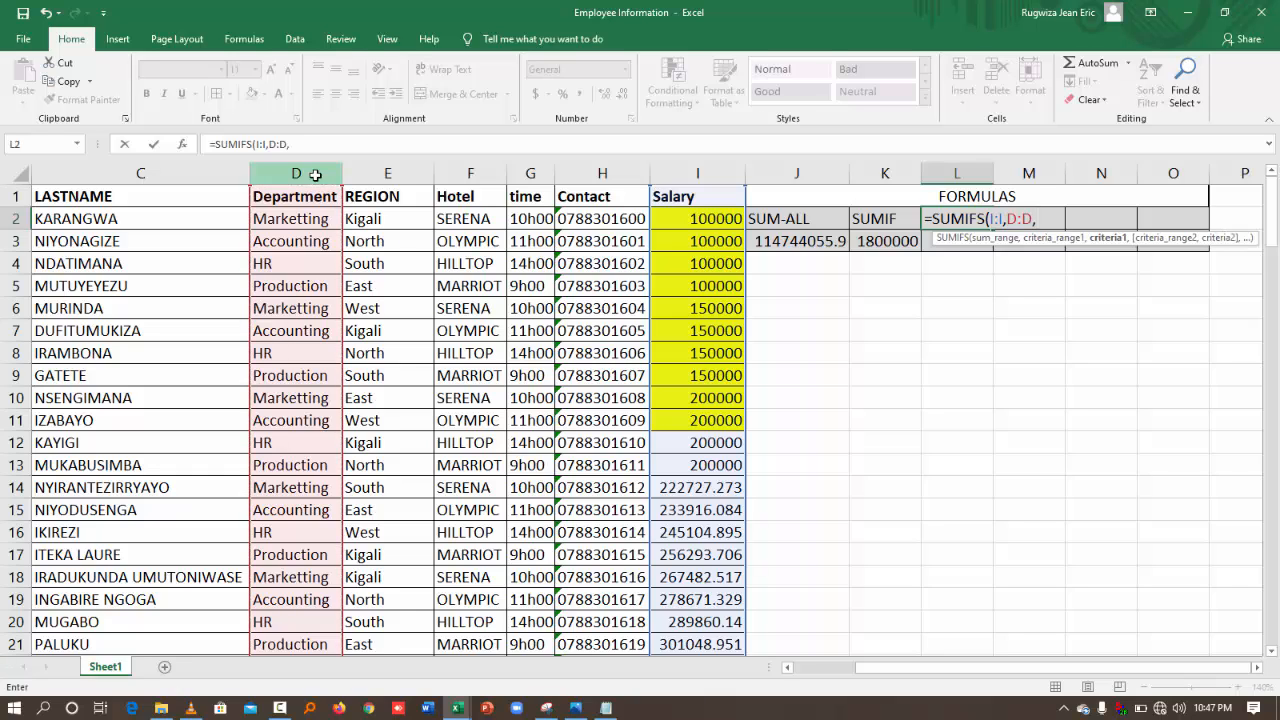
text("Production")
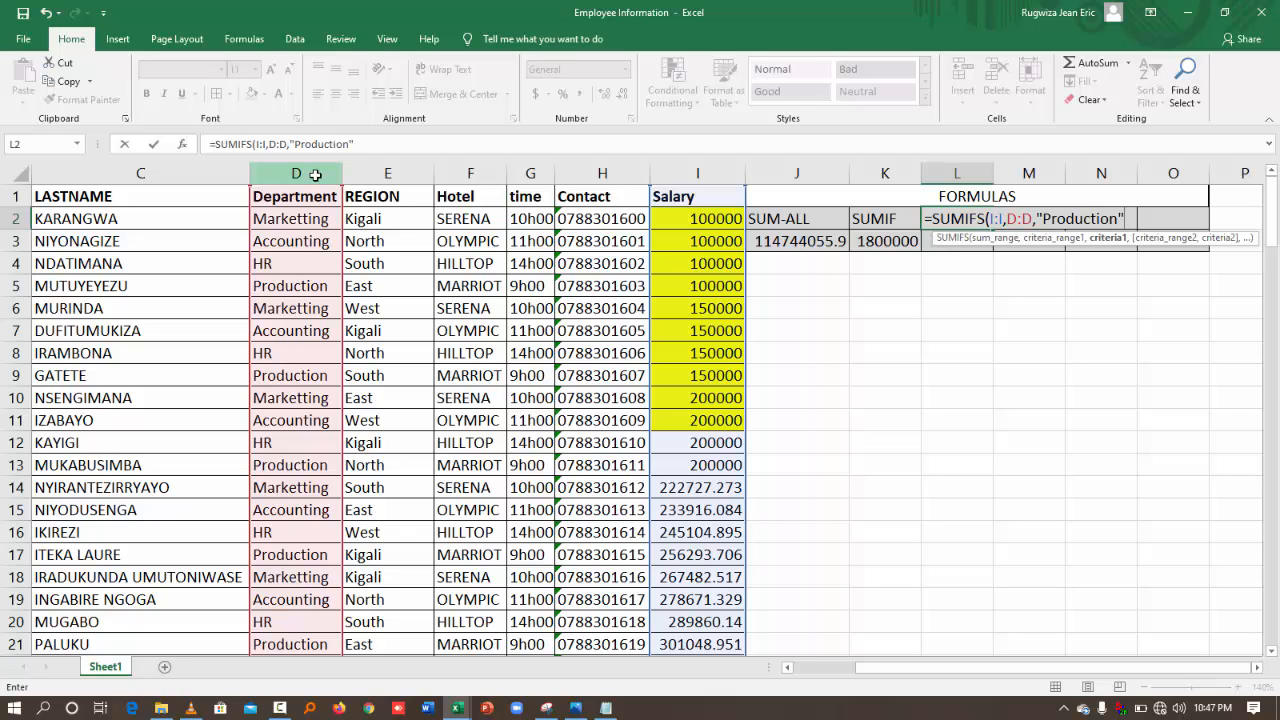
- Add a second SUMIFS criterion requiring the region in column E to be "South"
text(,)
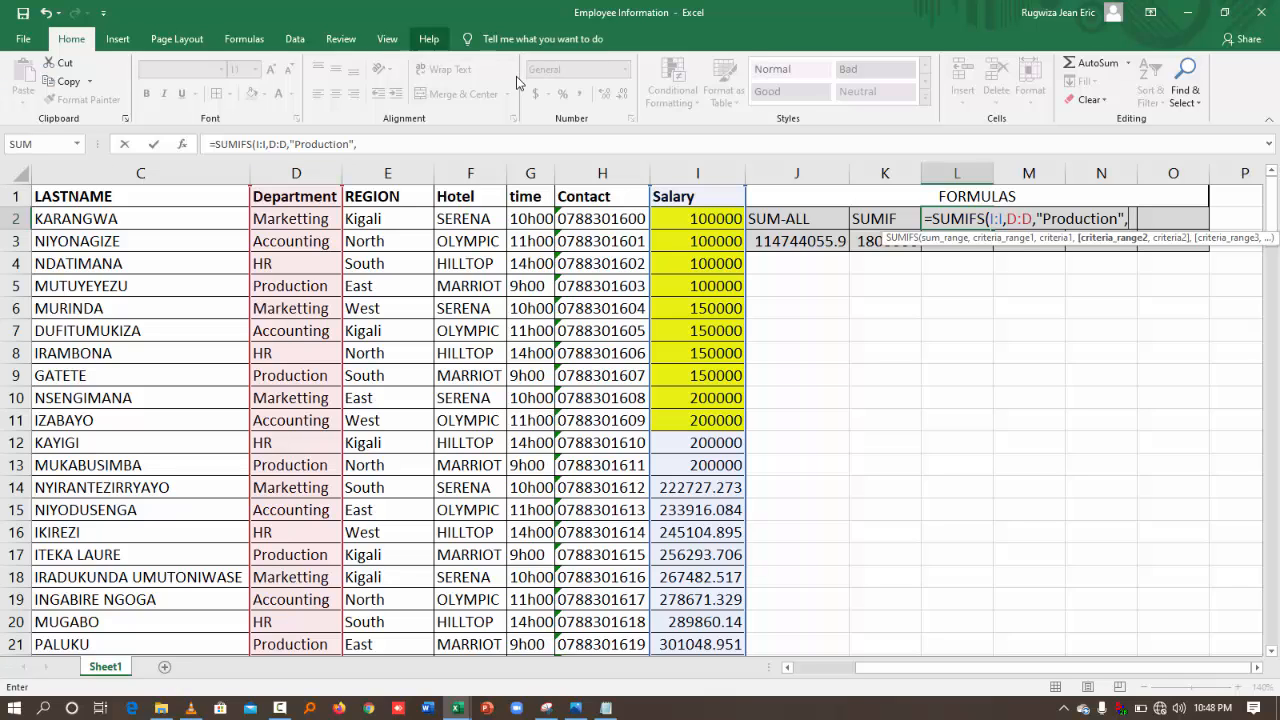
click(395, 173)
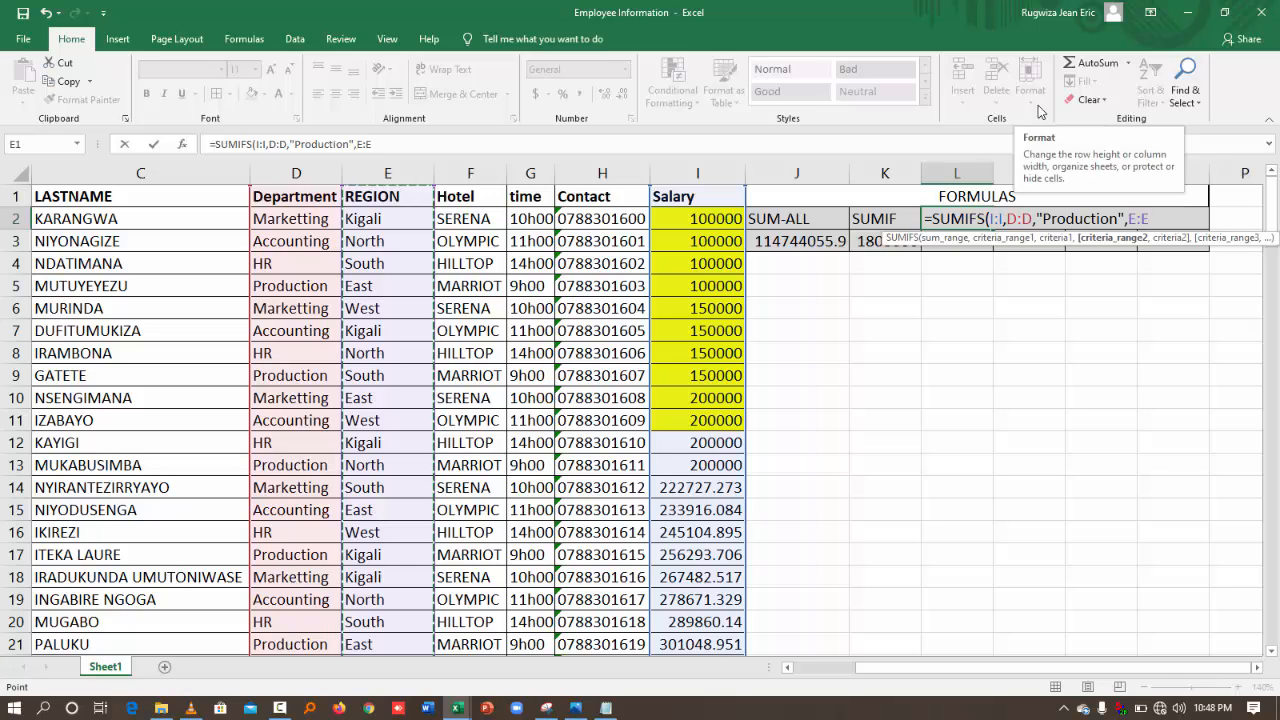
text(,")
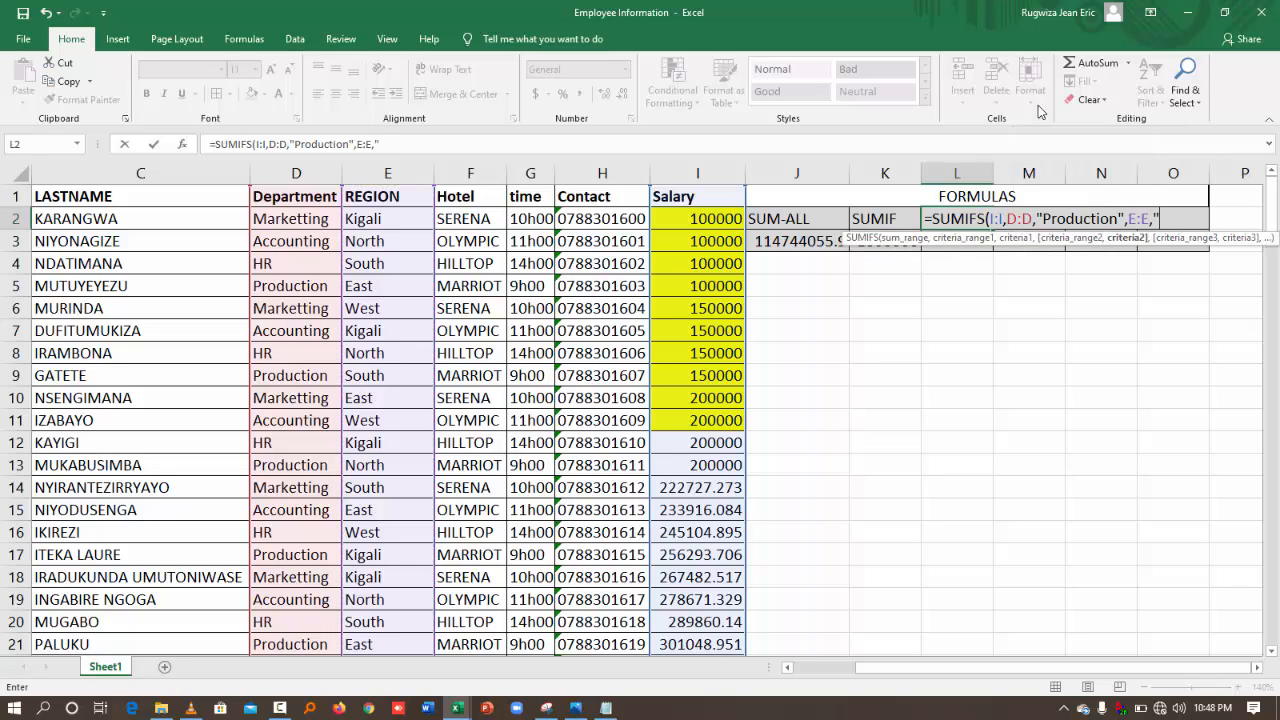
text(So)
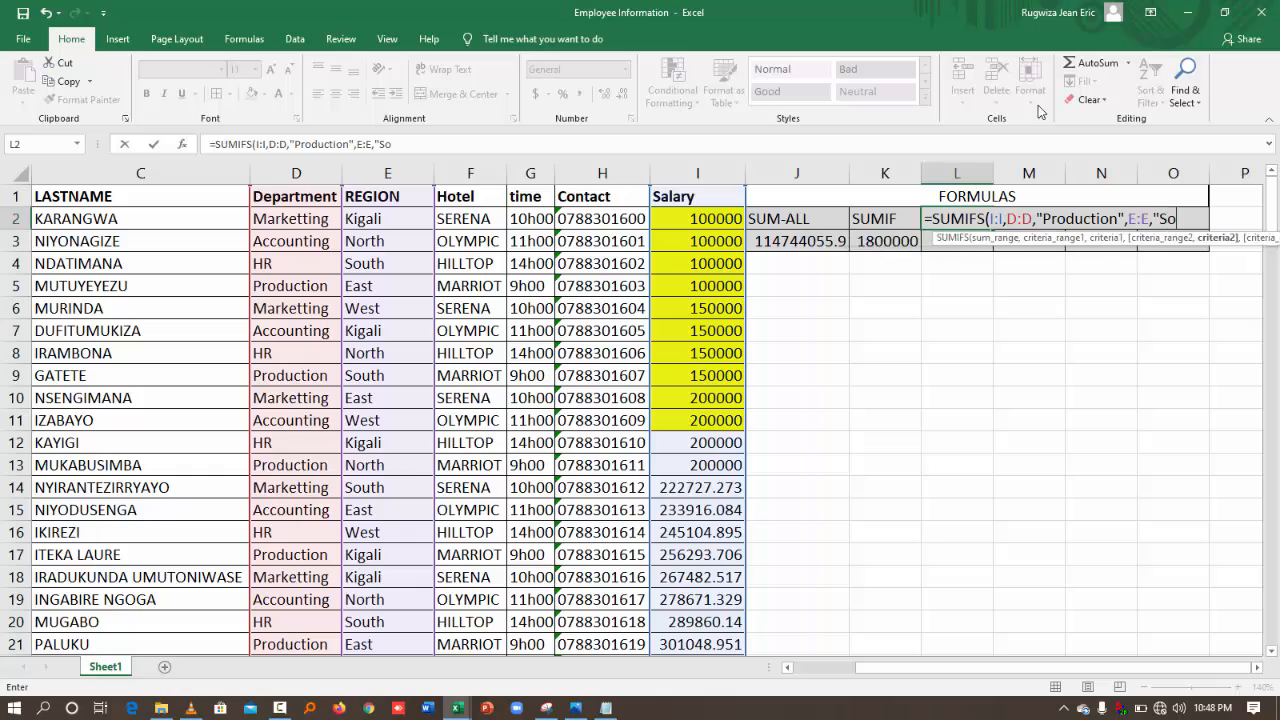
text(uth)
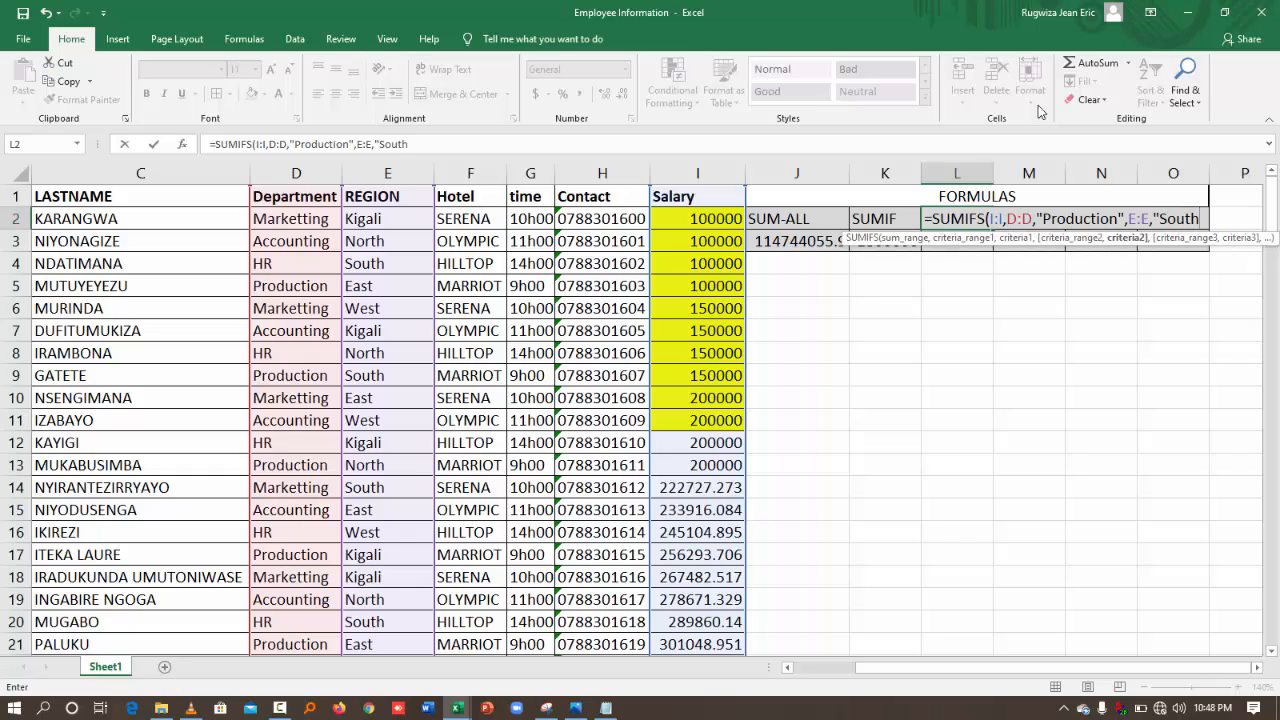
text(",)
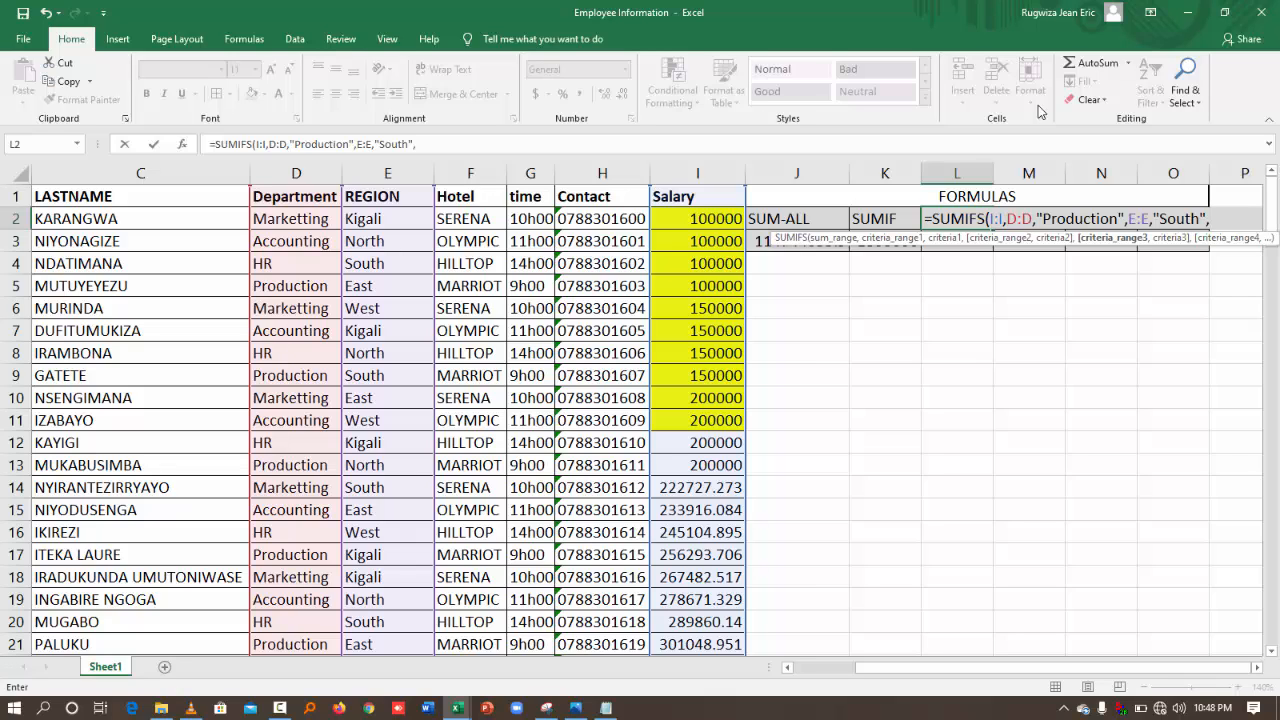
- Add the third criterion ">100000" on column I, complete the SUMIFS formula and select L2 to review it
click(691, 172)
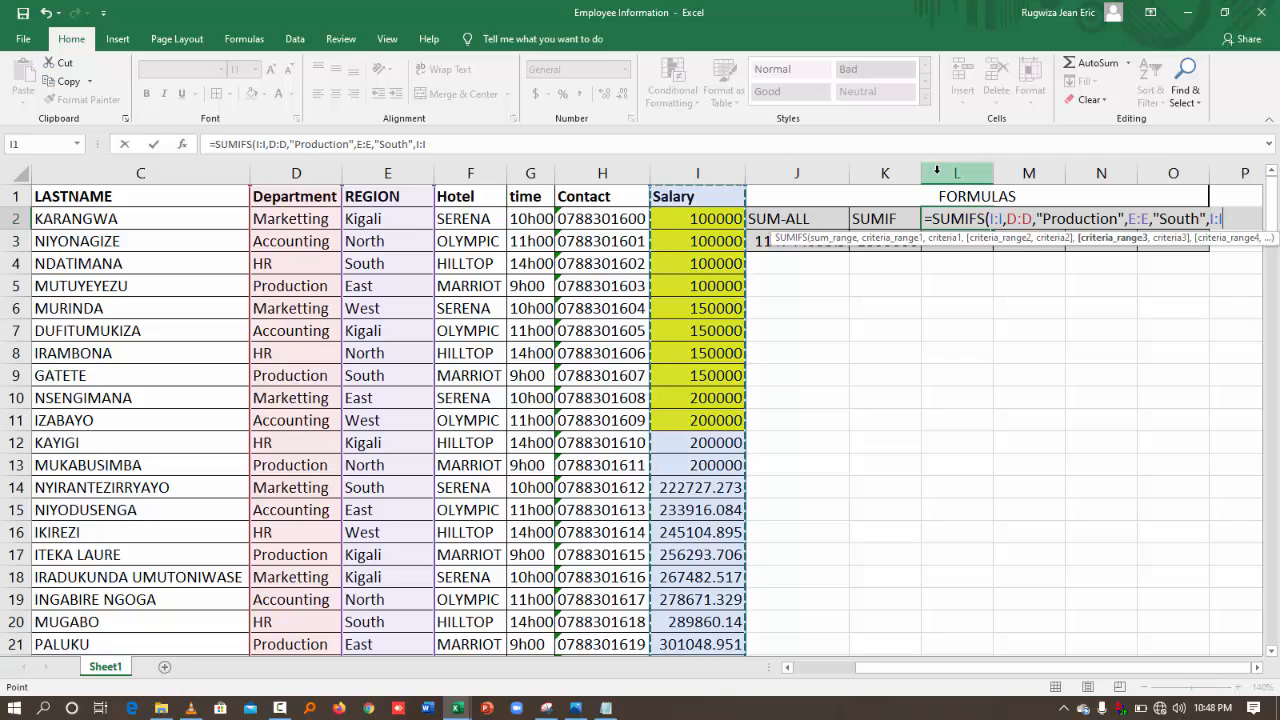
text(")
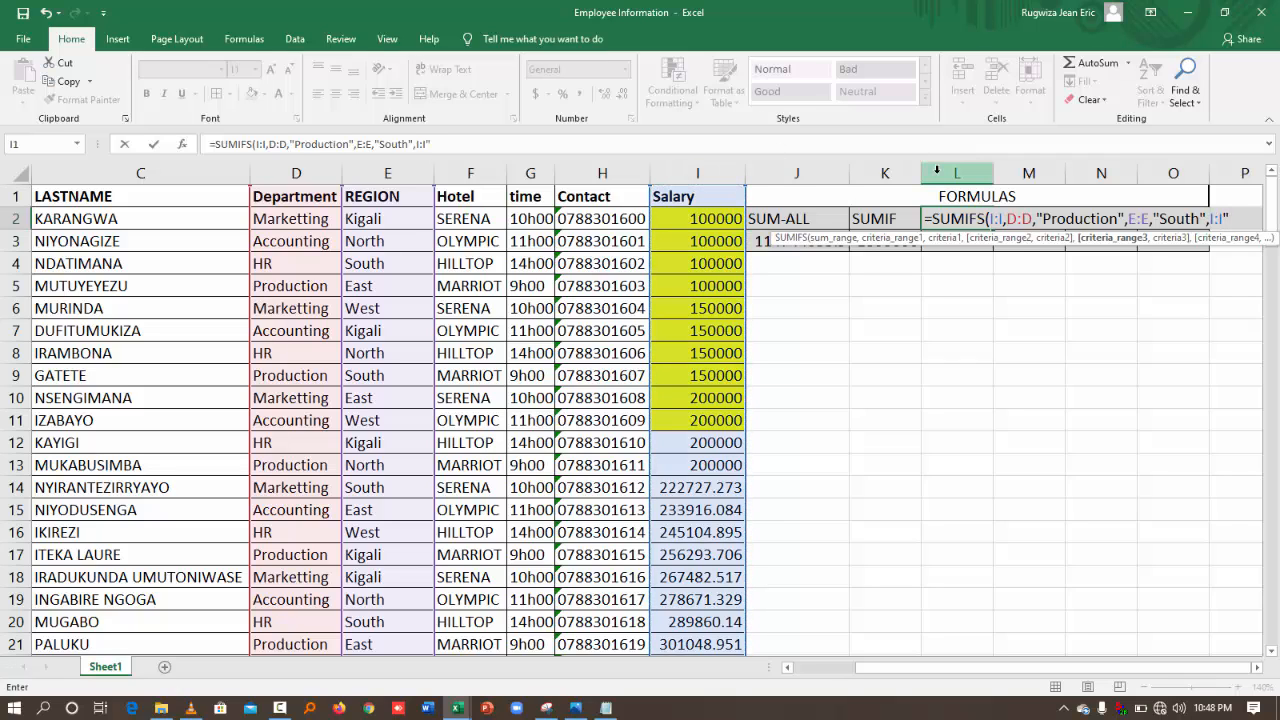
key(BackSpace)
text(,)
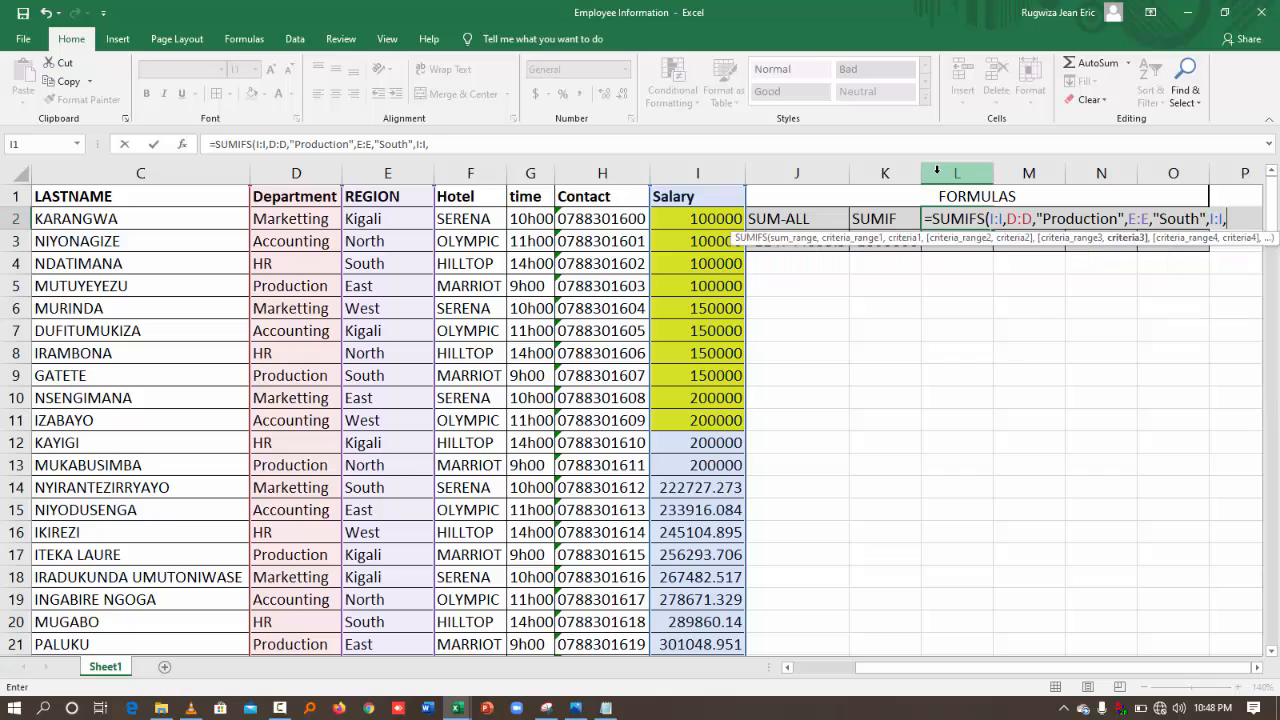
text(">1000)
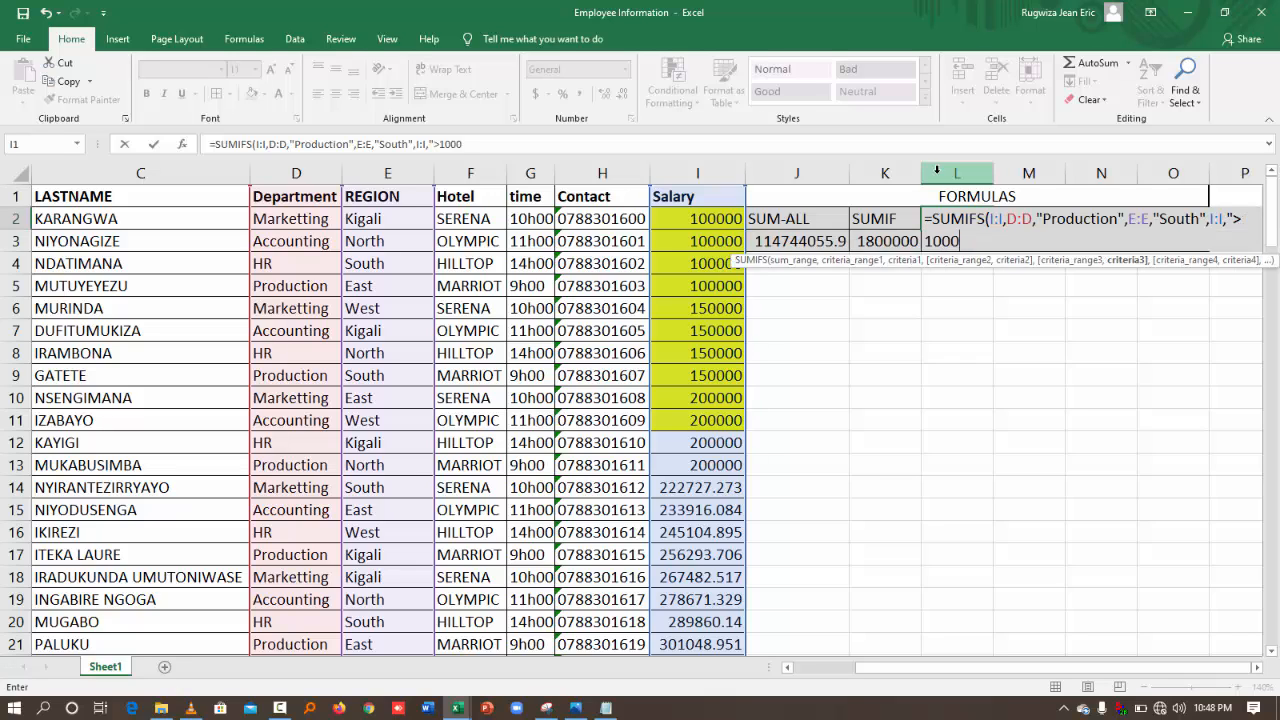
text(00"))
key(Return)
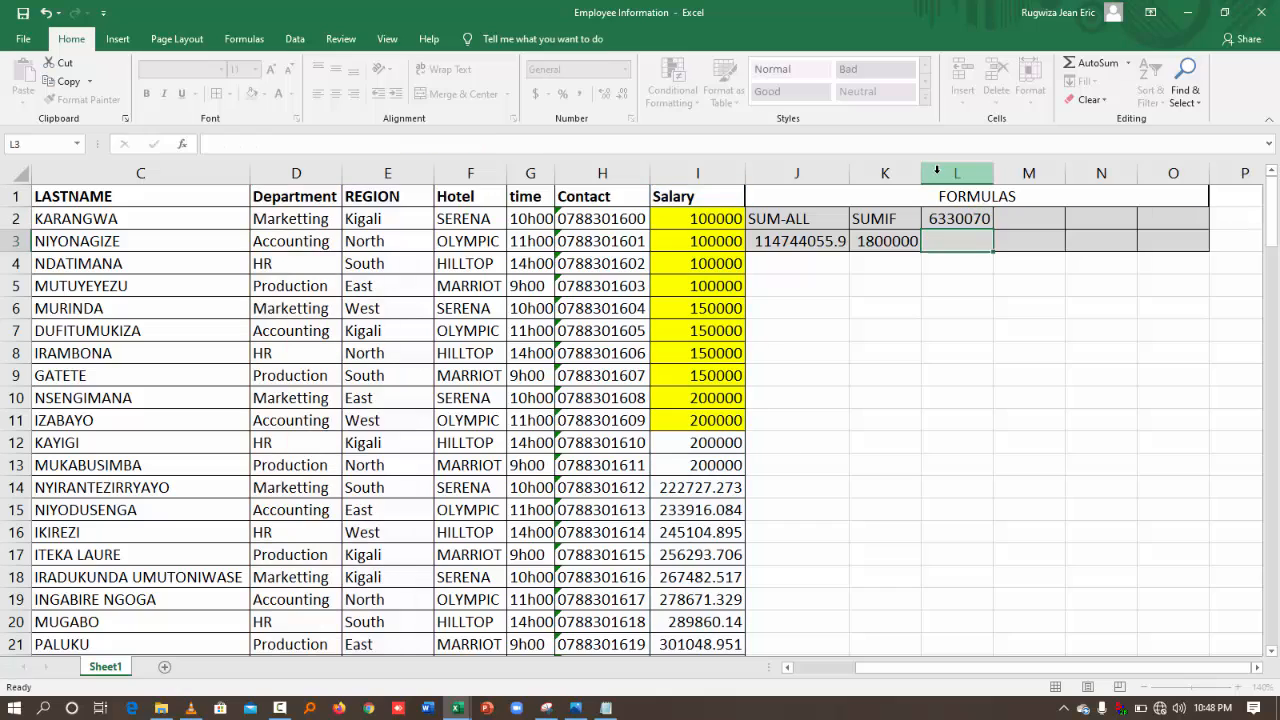
click(972, 218)
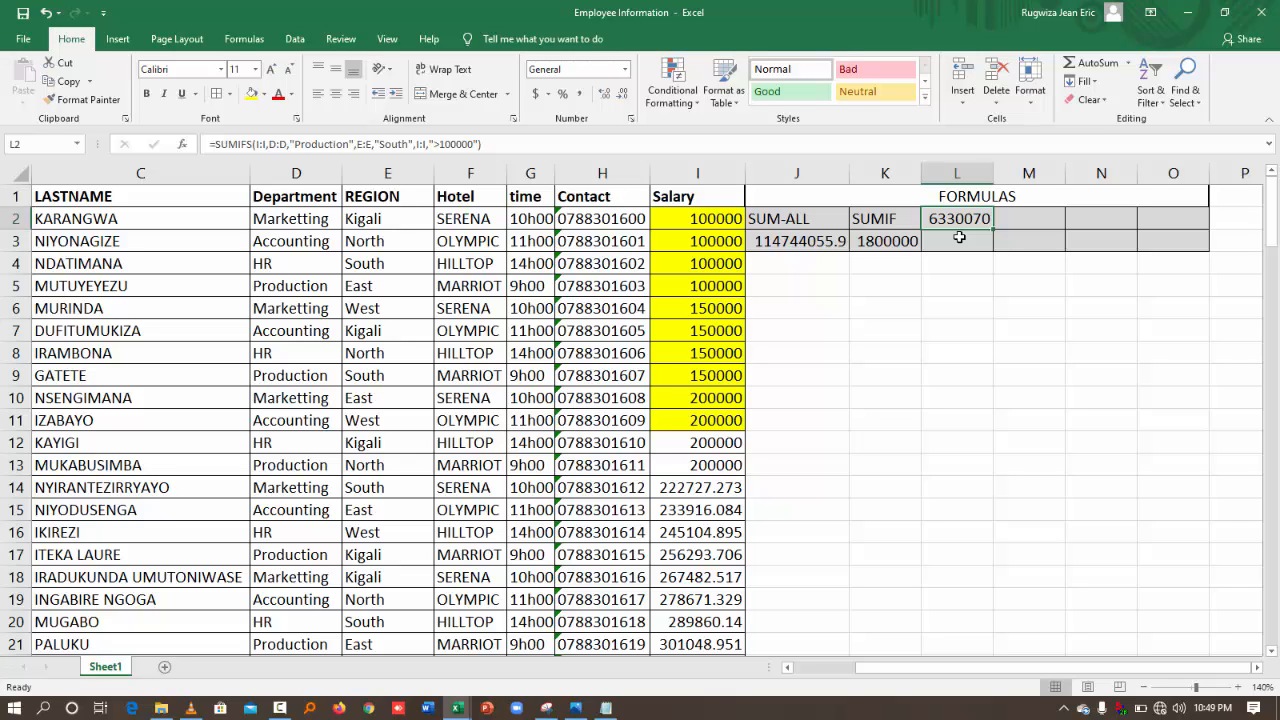
- Look through the Notepad notes for the remaining formula topics and return to the Excel workbook
click(605, 708)
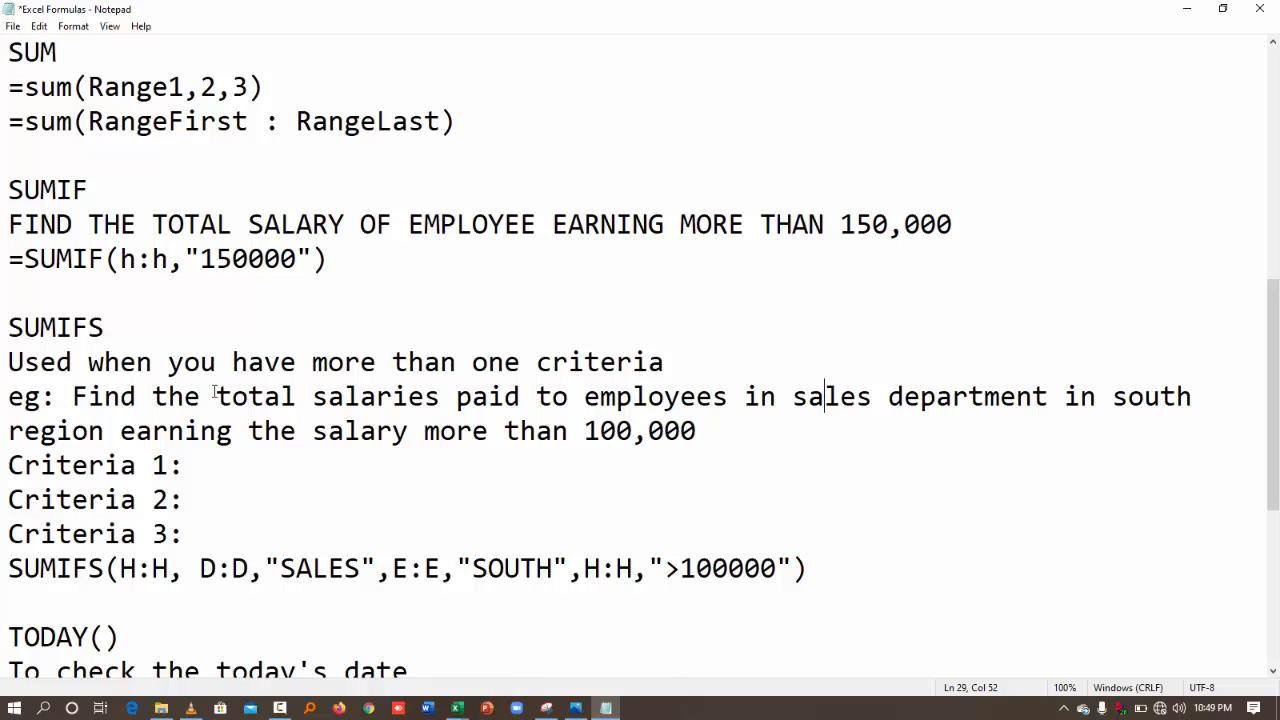
scroll(214, 391, down, 3)
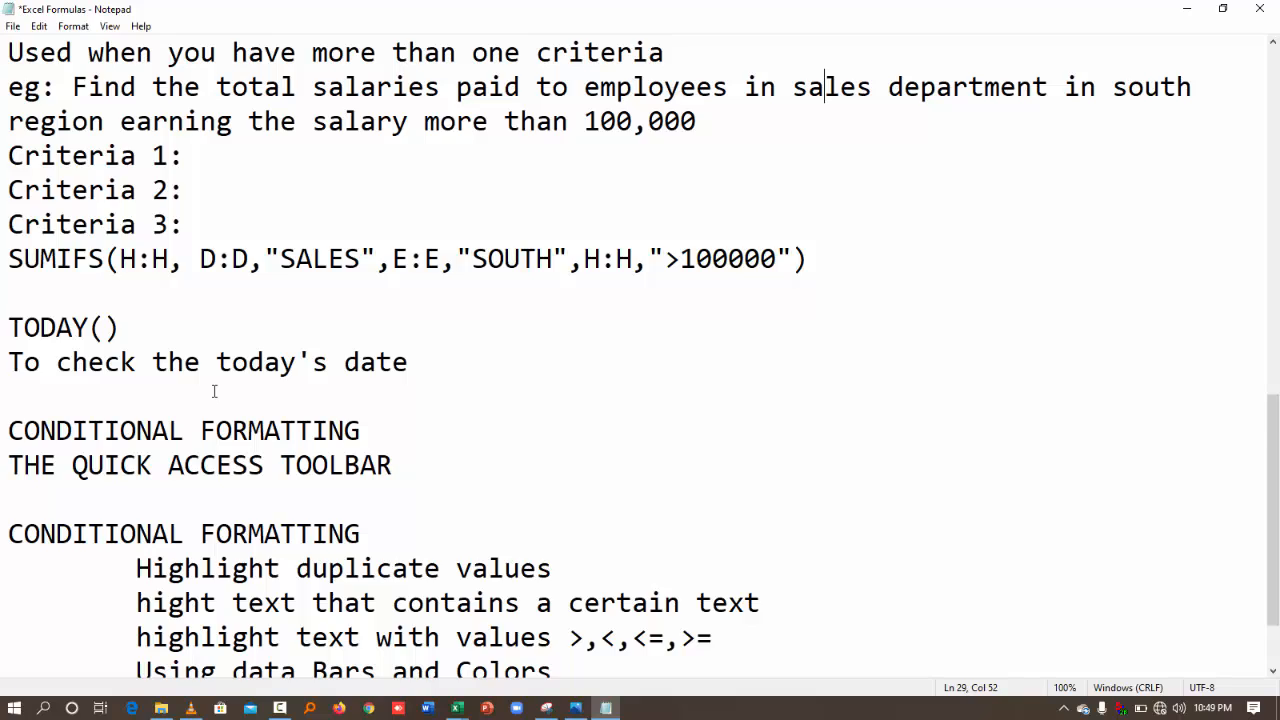
scroll(214, 391, down, 1)
scroll(214, 391, up, 10)
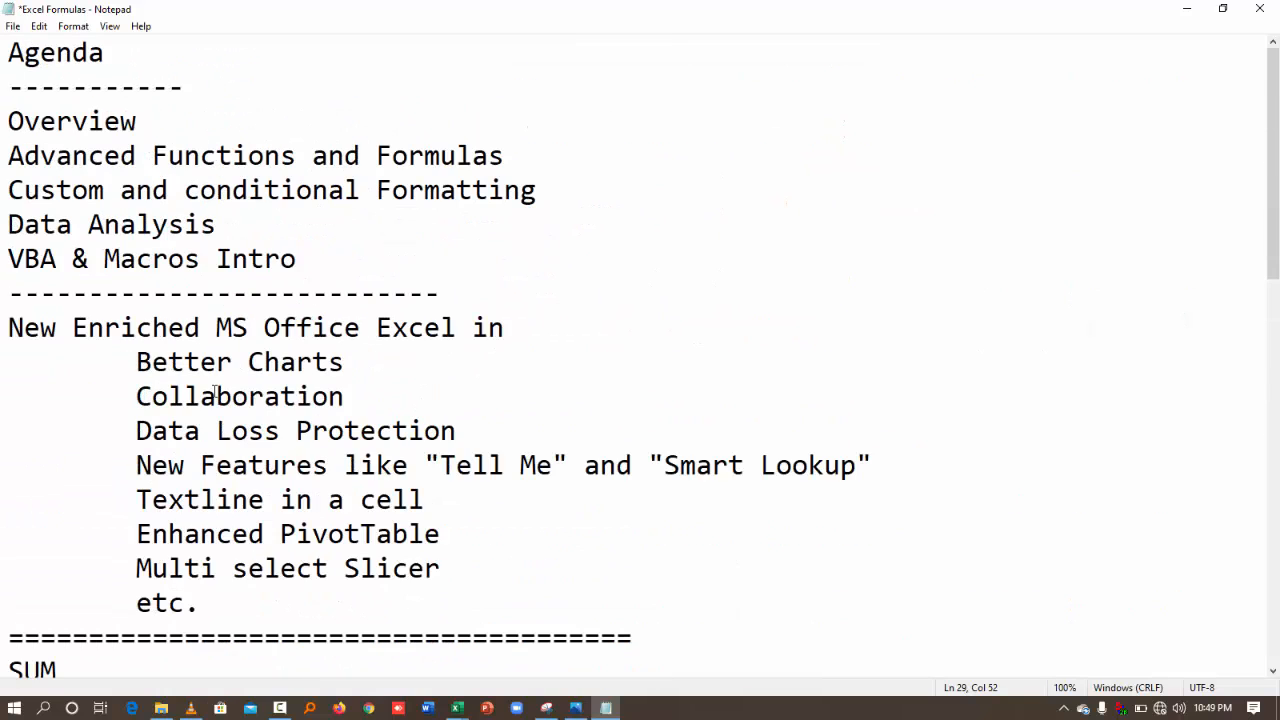
scroll(214, 391, down, 10)
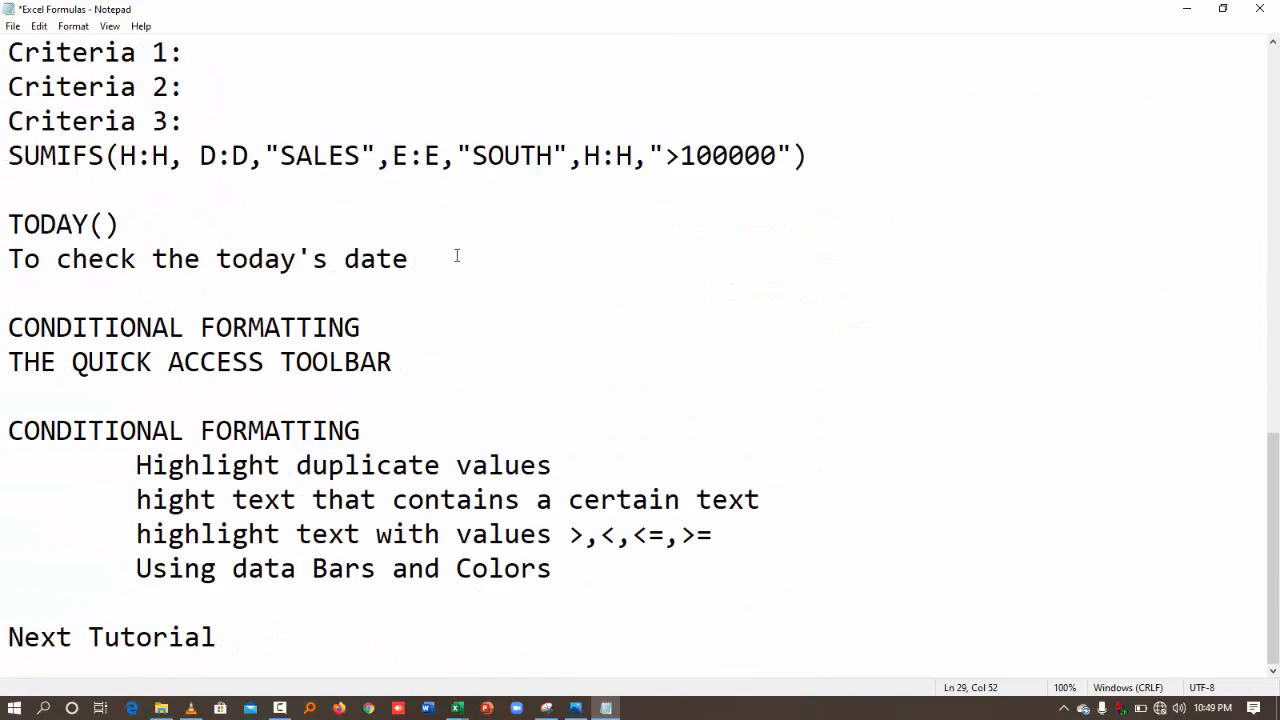
click(1184, 6)
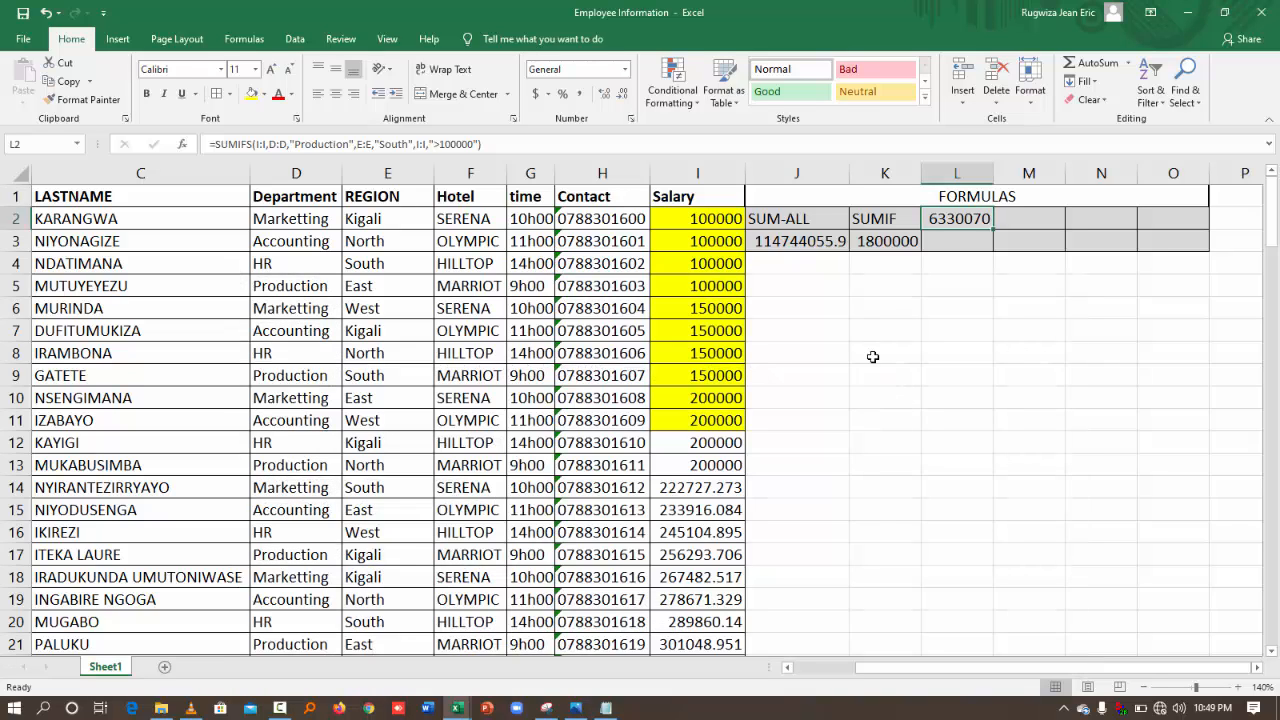
- Enter the headings MIN, MAX and AVG in cells M2, N2 and O2
click(1021, 224)
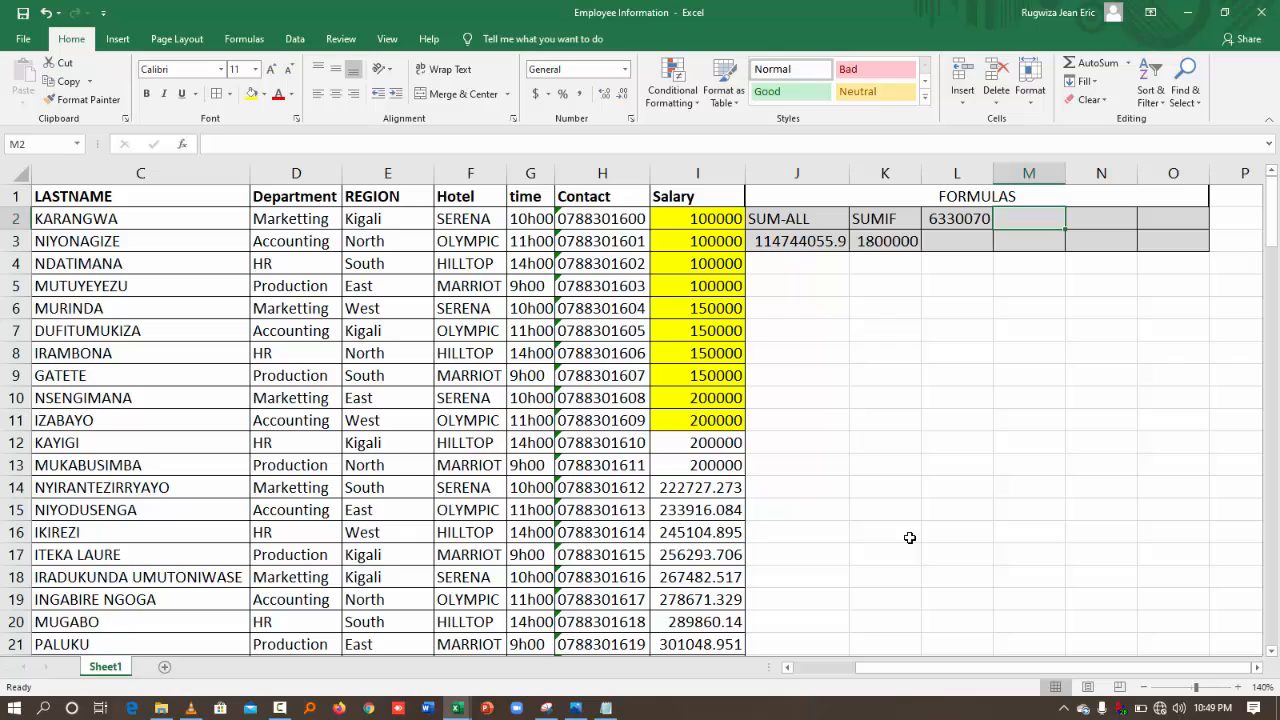
text(MIN)
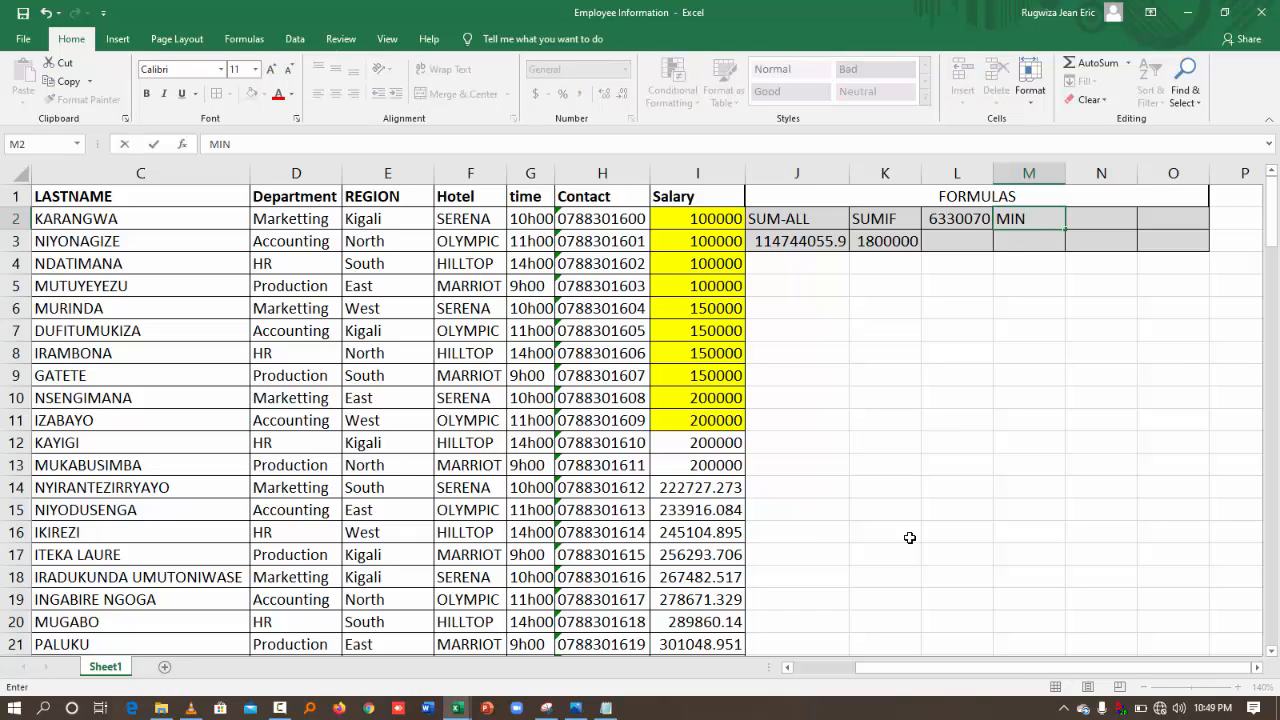
click(1086, 218)
text(MAX)
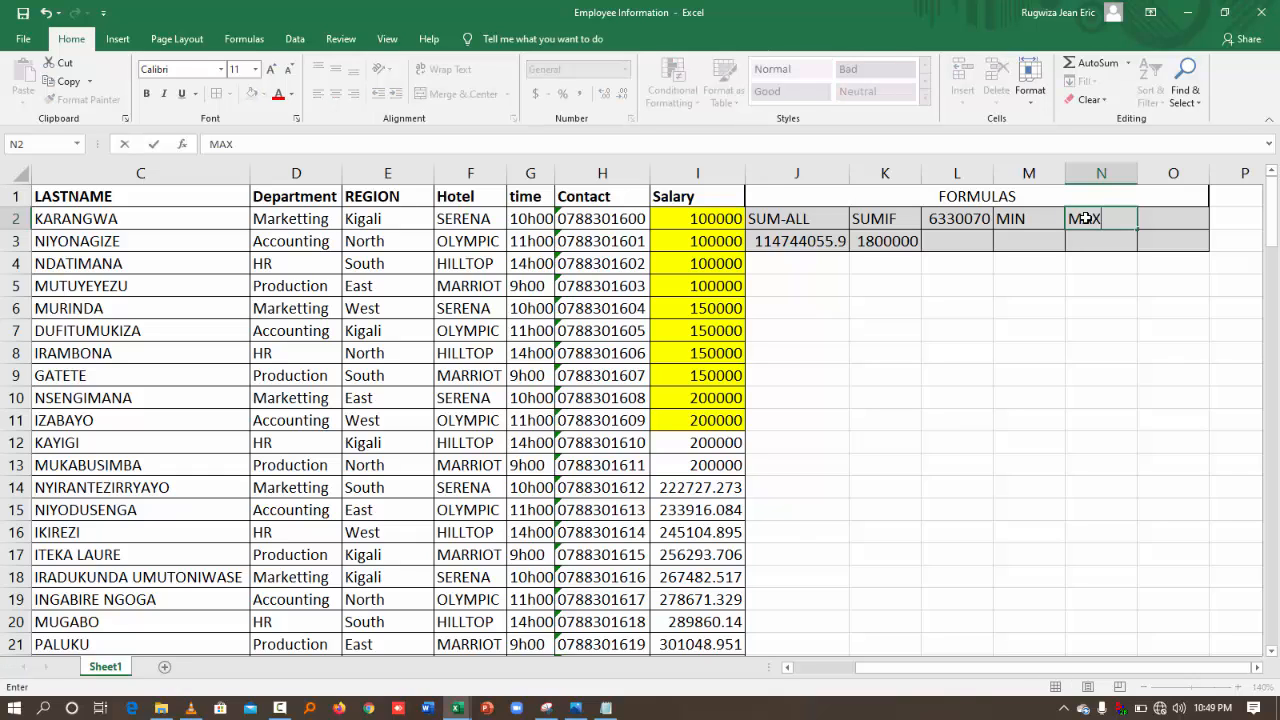
click(1165, 218)
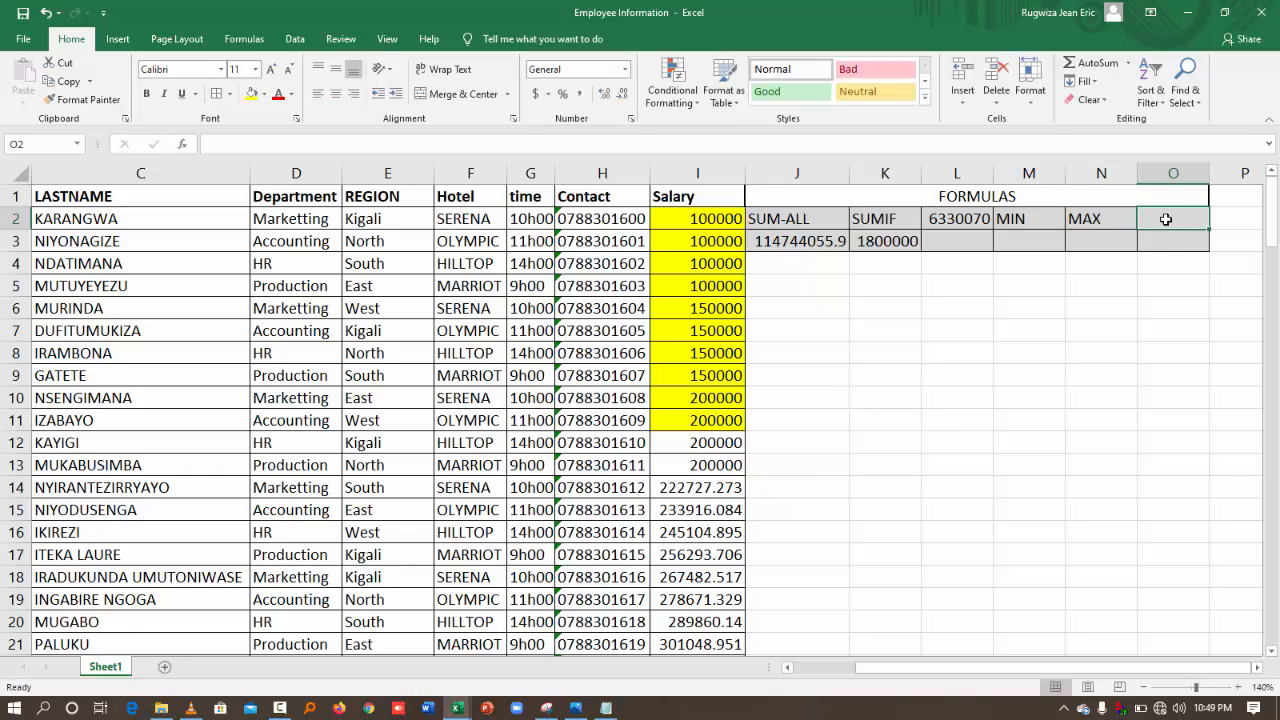
text(A)
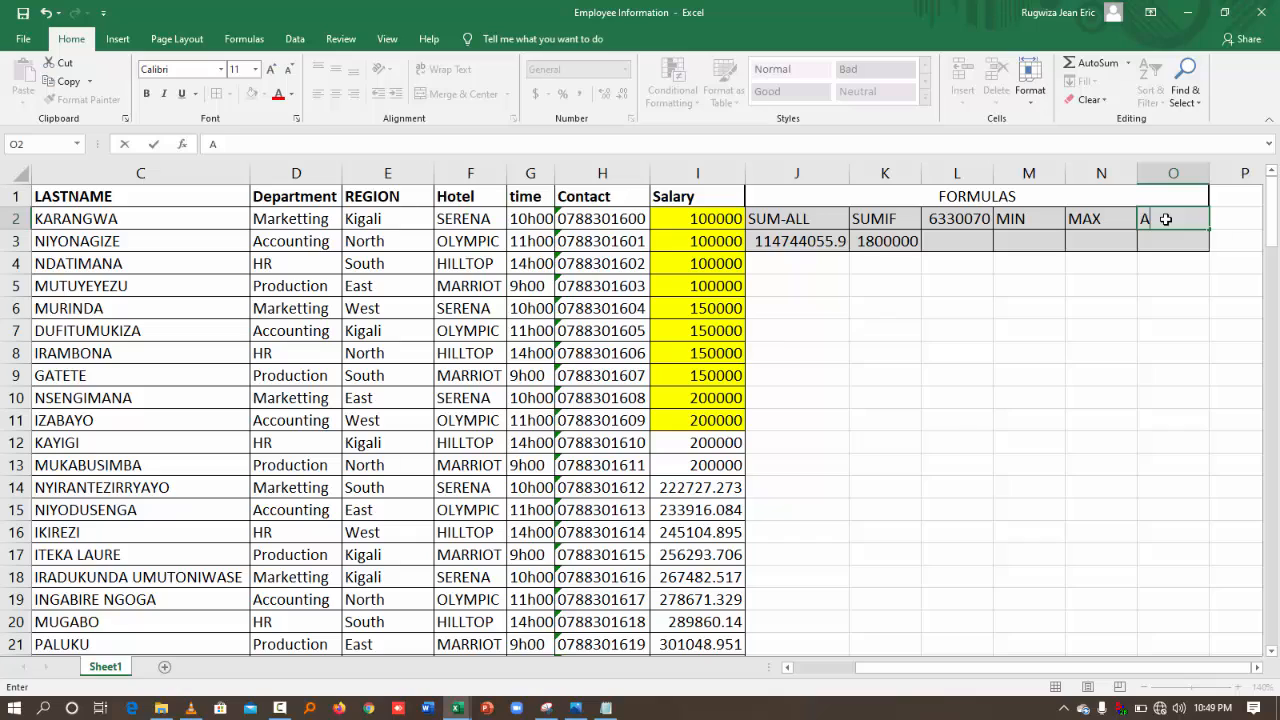
text(VG)
- Enter the heading CONCANTENATE in cell J6 and widen column J to fit it
click(803, 314)
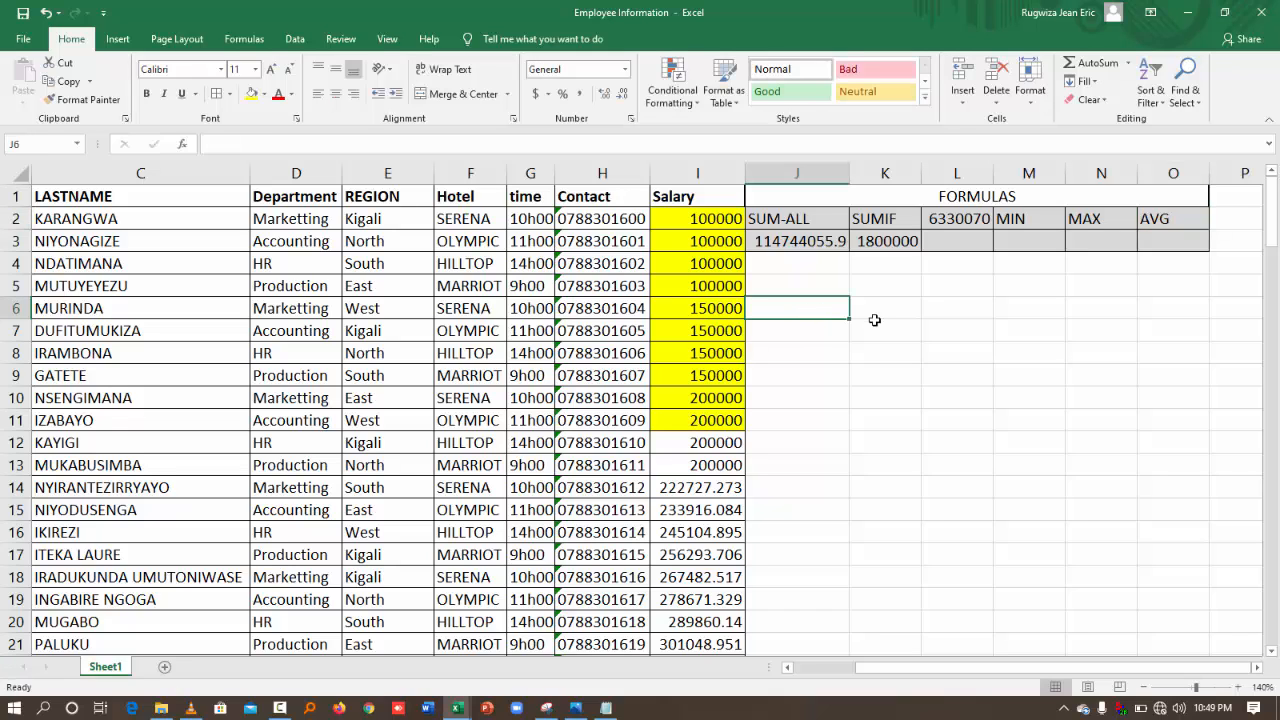
text(CONC)
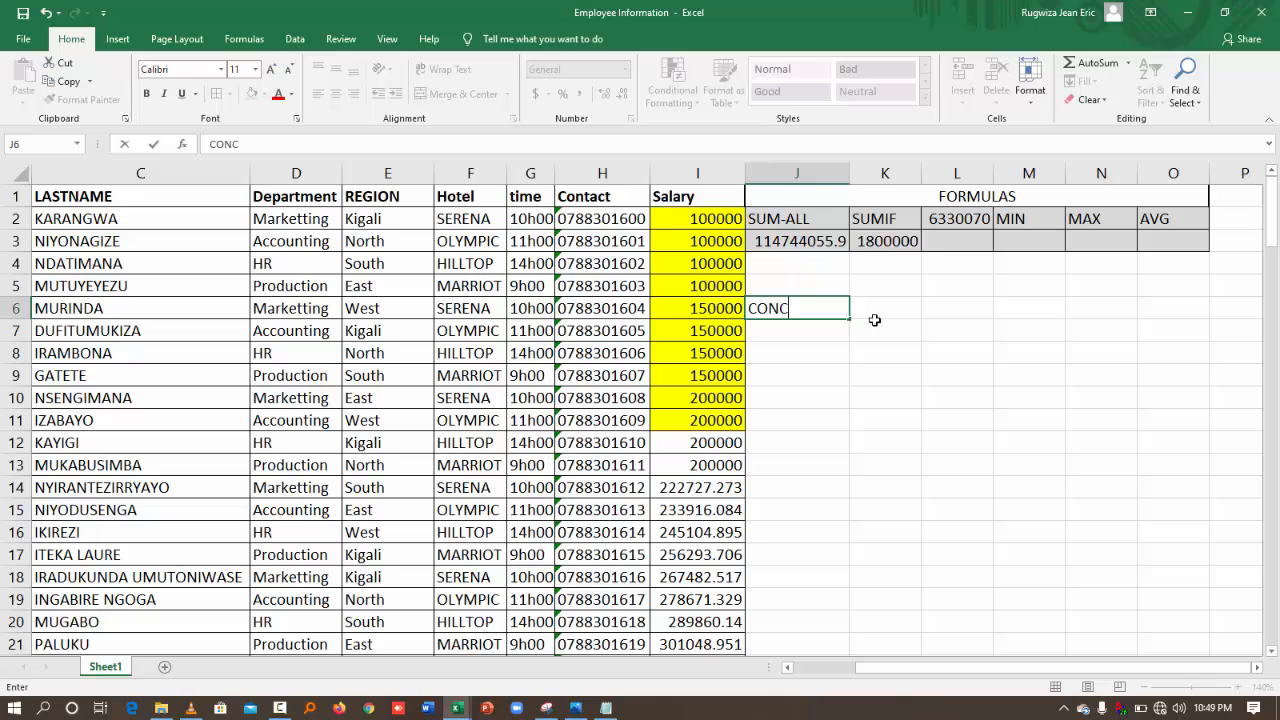
text(ANTENATE)
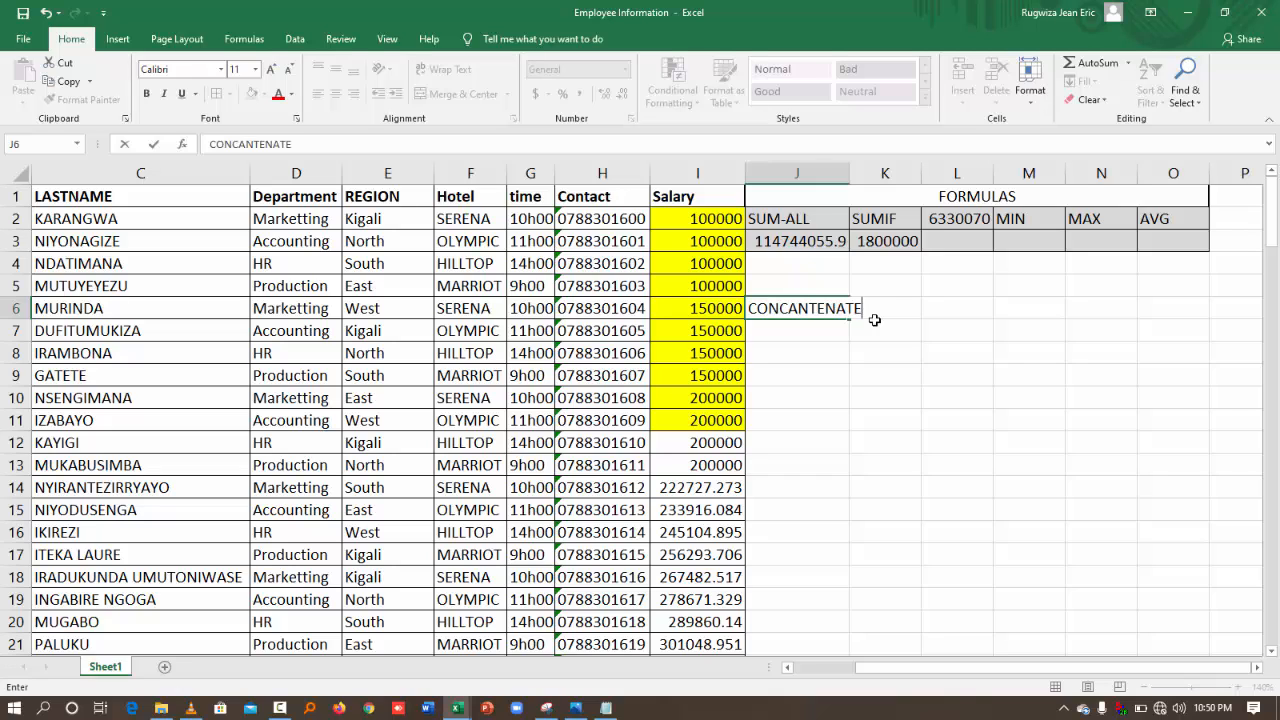
click(877, 373)
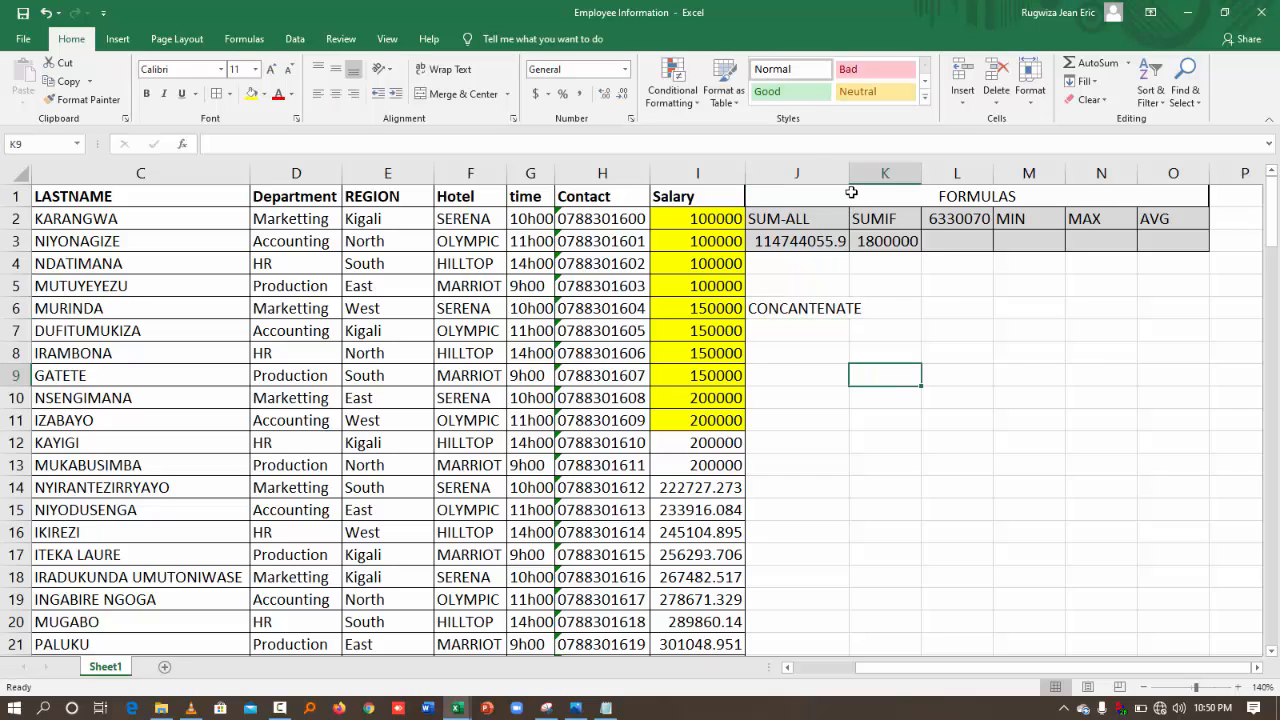
drag(850, 185, 869, 185)
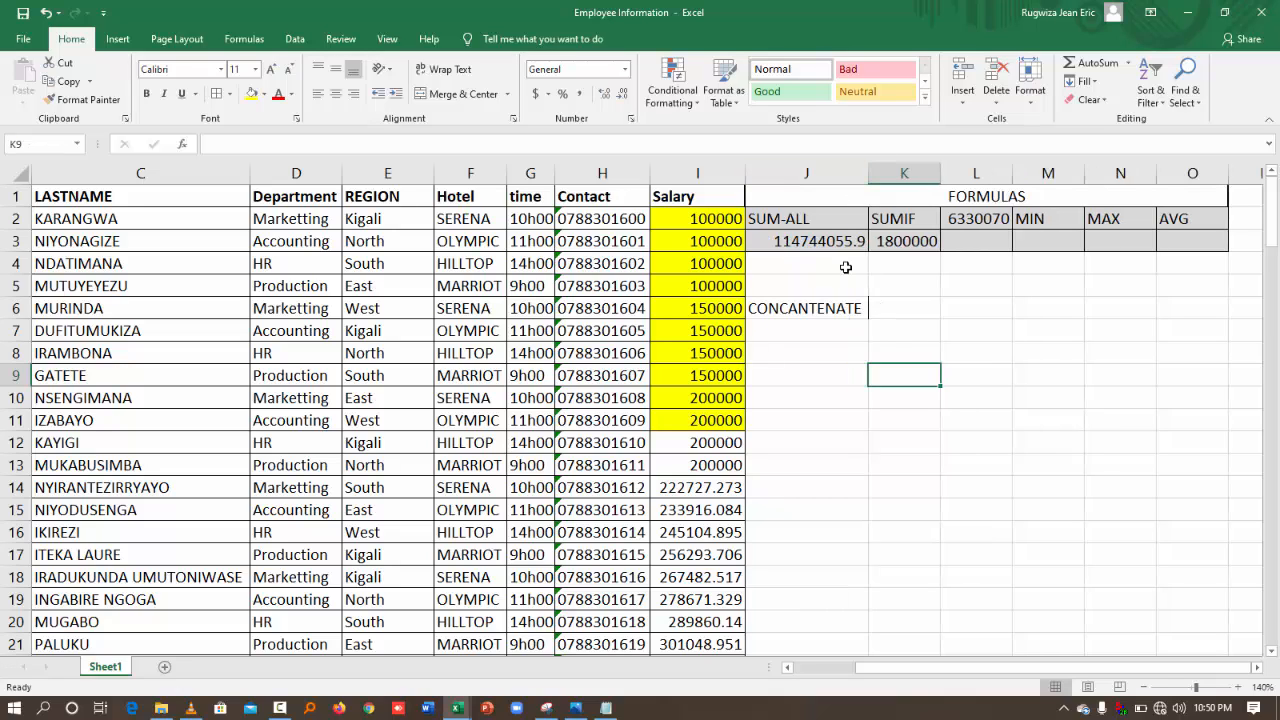
- Copy the grey heading format of cell J2 onto the range J6:O7
click(803, 218)
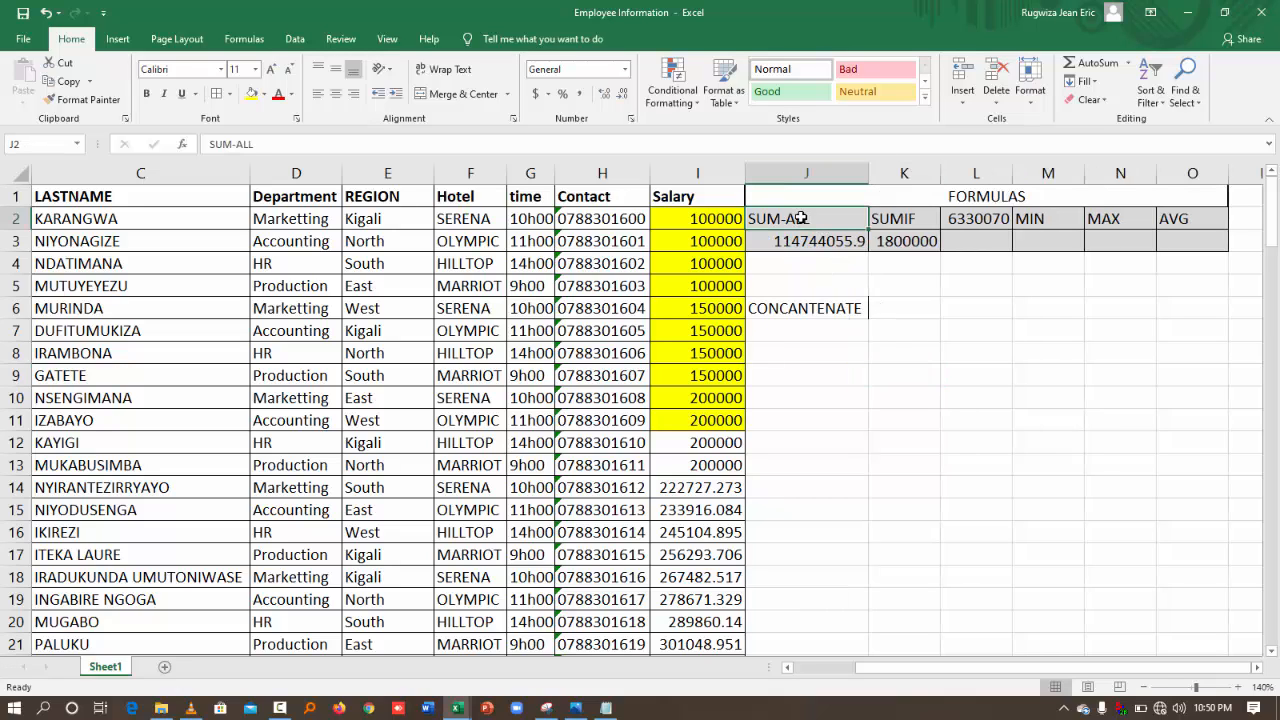
click(82, 99)
mouse_move(789, 307)
mouse_down()
mouse_move(1020, 337)
mouse_move(1195, 328)
mouse_up()
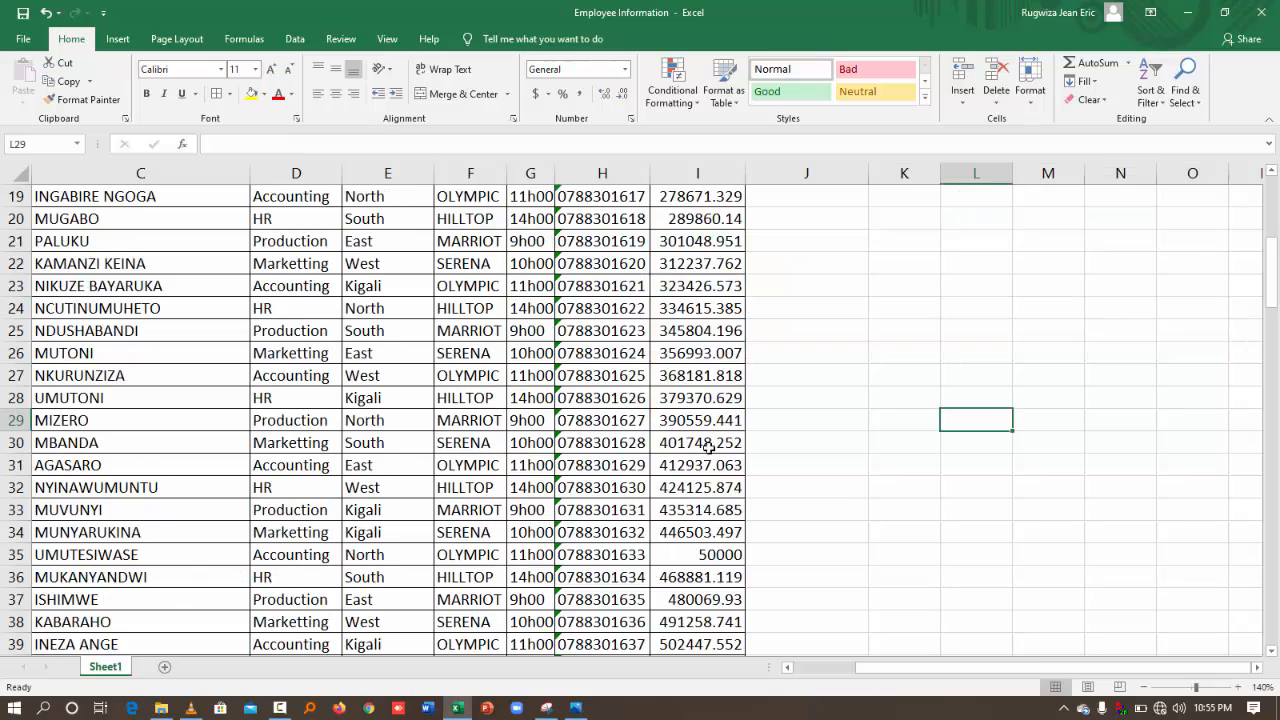
- Calculate the lowest salary in M3 with a MIN formula over the whole of column I and review it
click(505, 289)
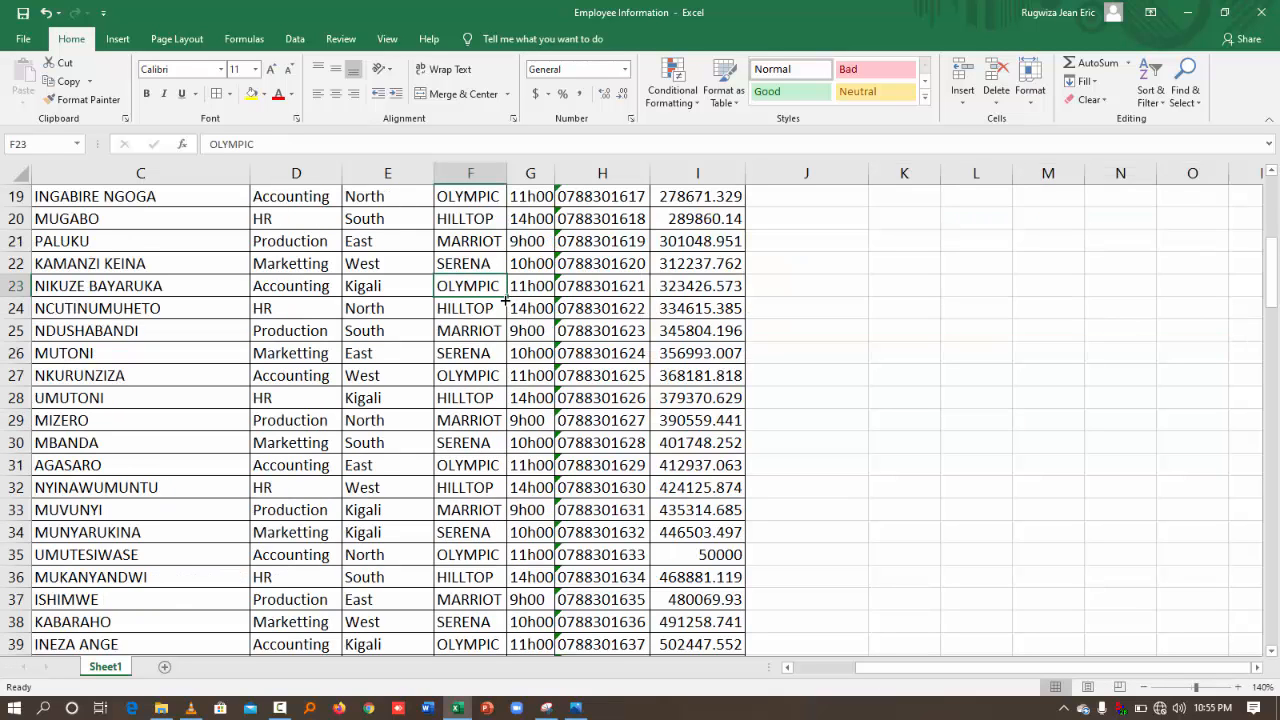
scroll(507, 295, up, 6)
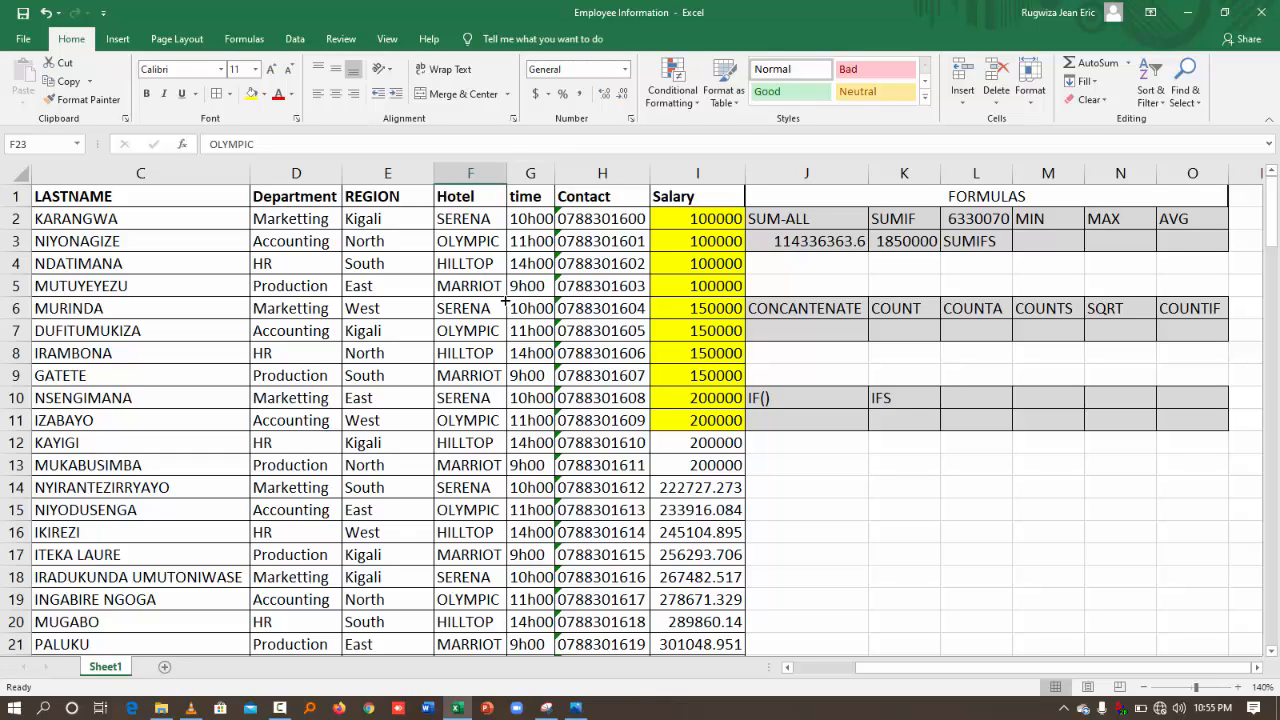
click(1045, 248)
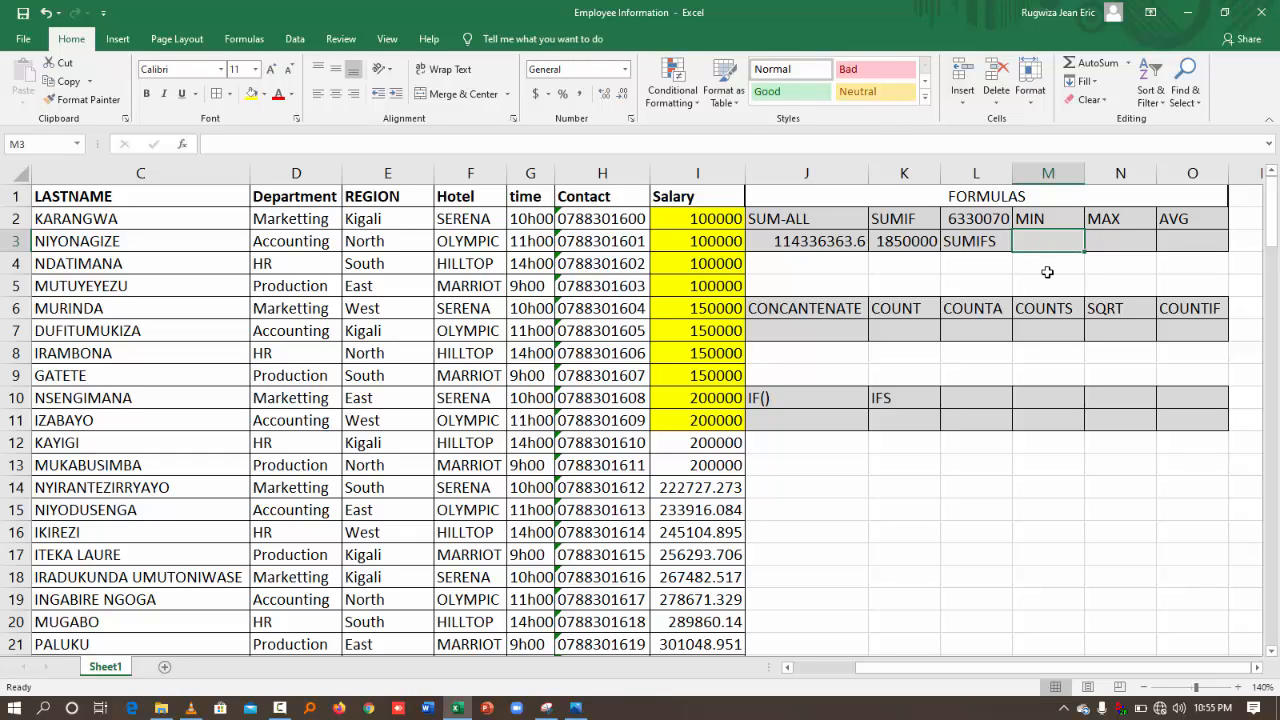
text(=MIN)
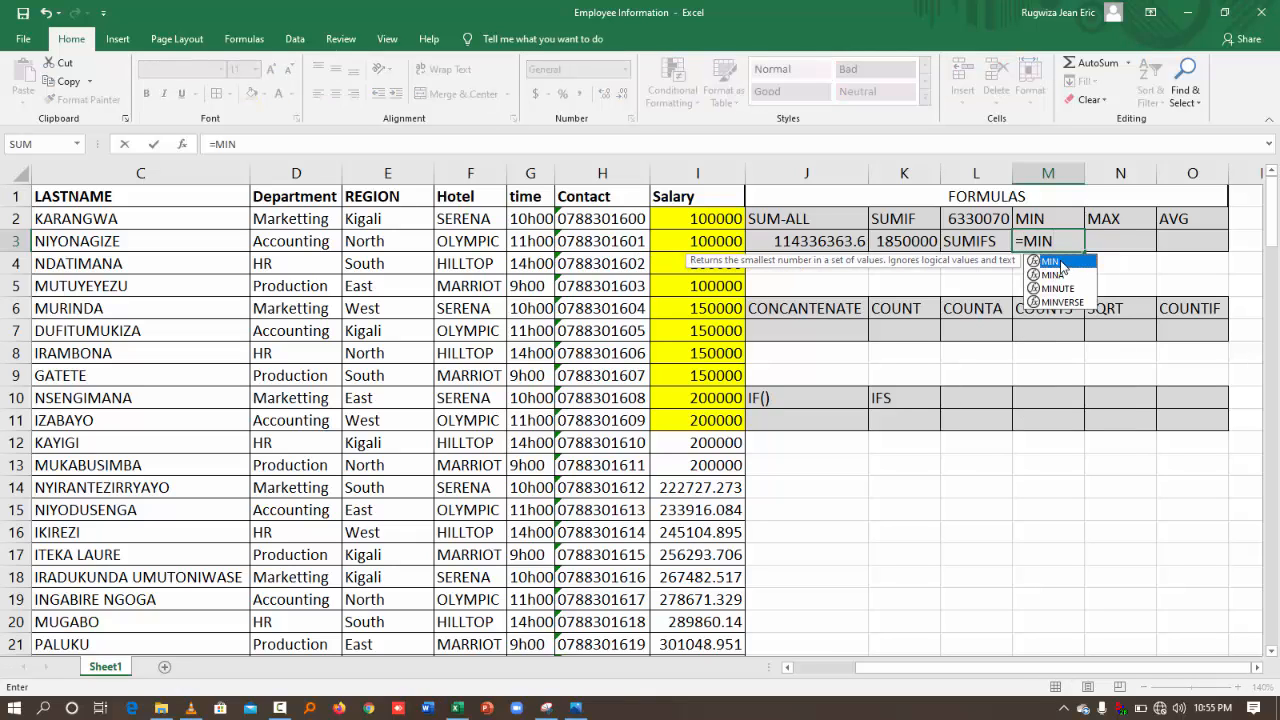
double_click(1062, 265)
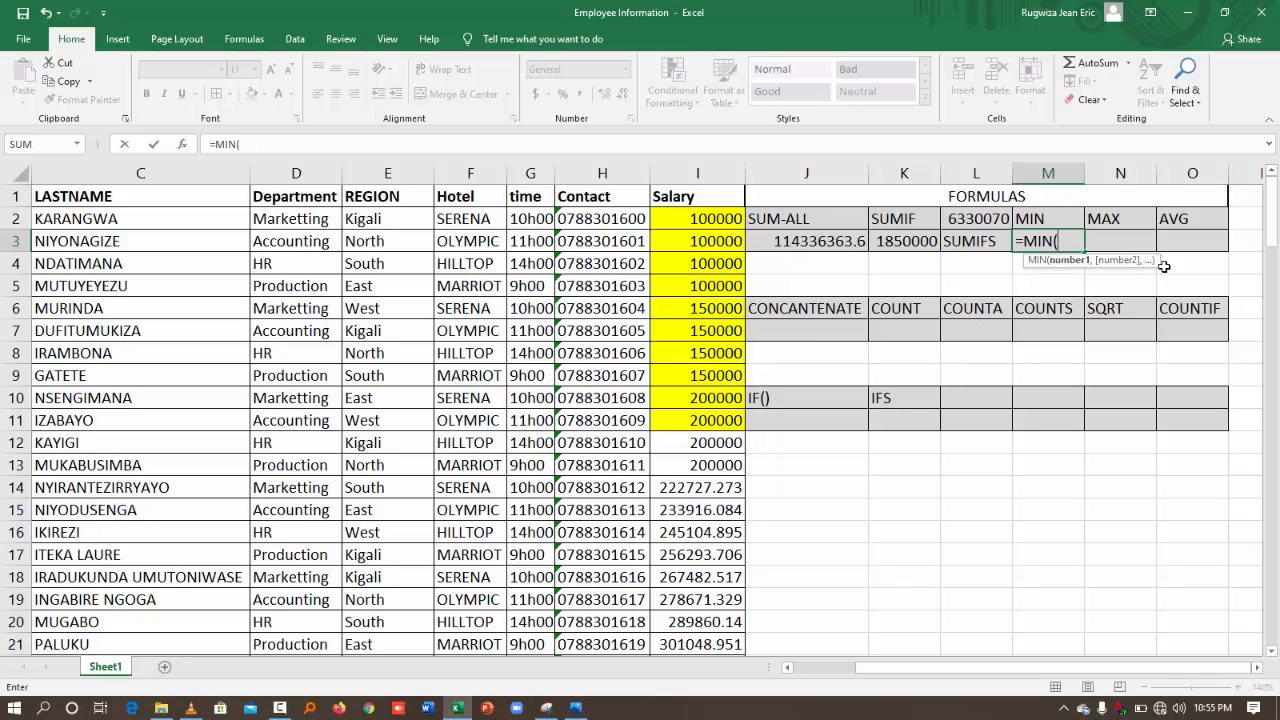
click(710, 166)
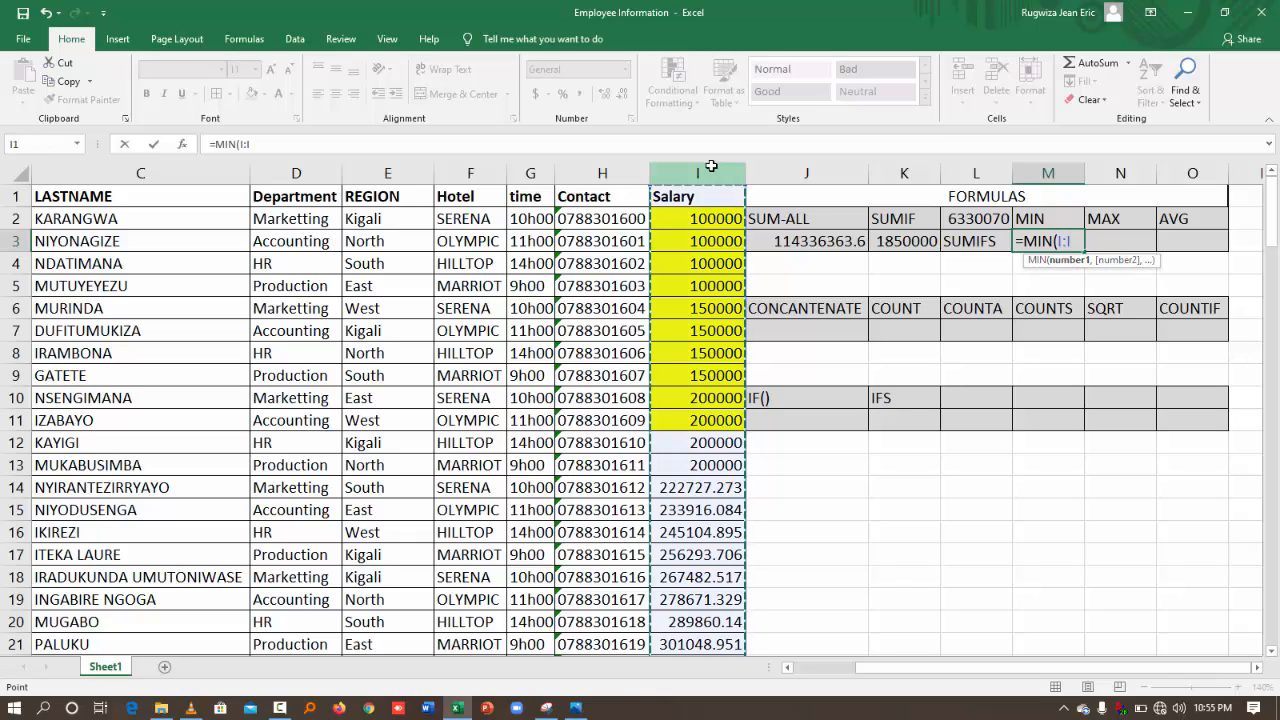
key(Return)
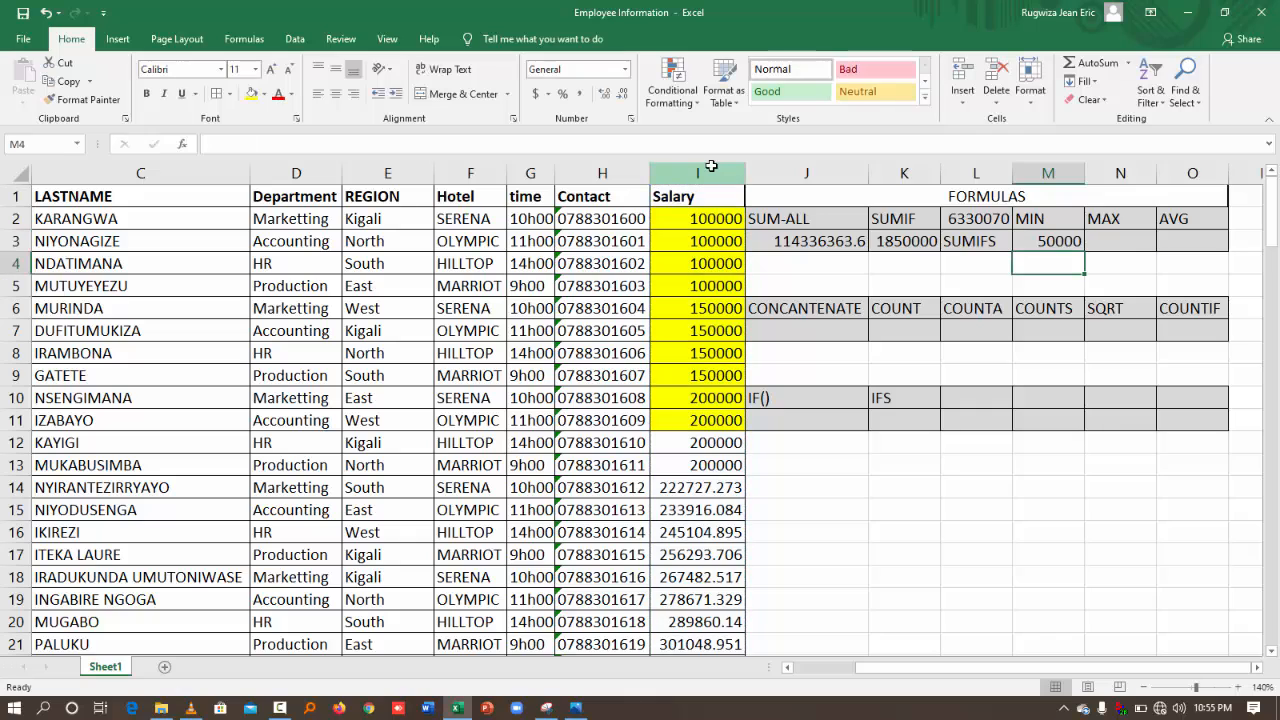
click(1063, 243)
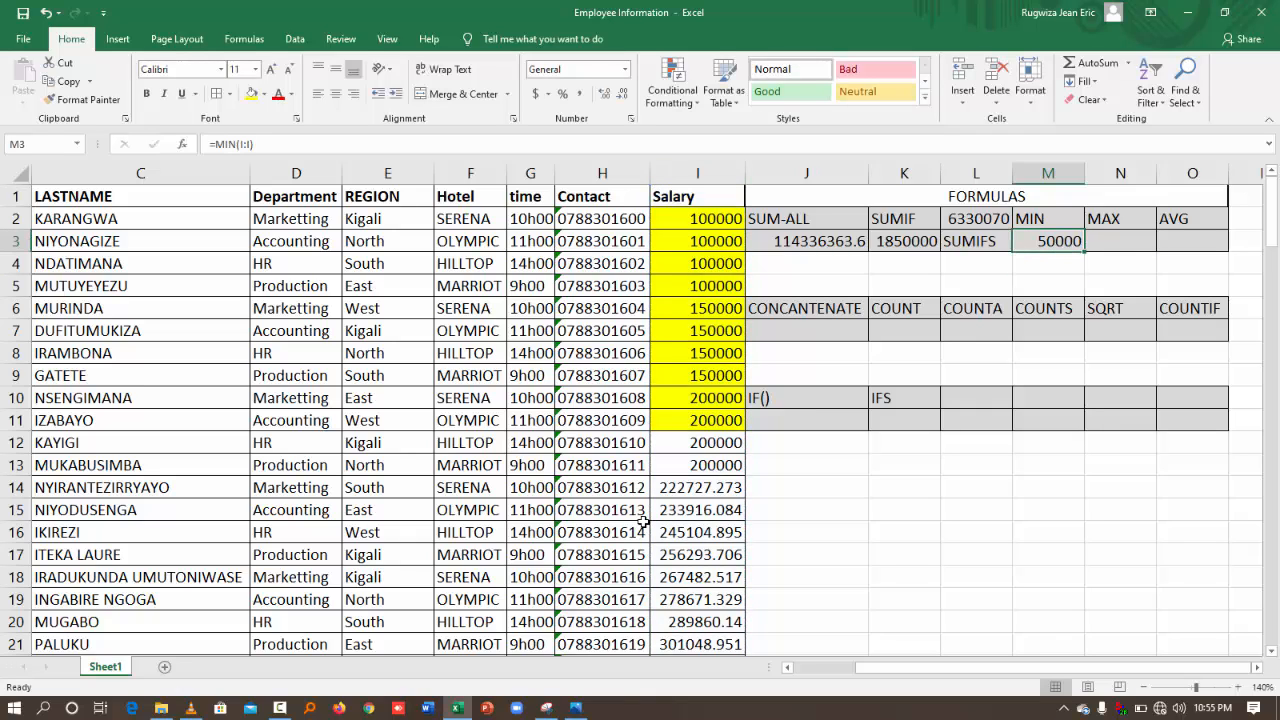
- Highlight salaries in column I equal to 50000 with Light Red Fill with Dark Red Text, and select the highlighted cell
click(697, 173)
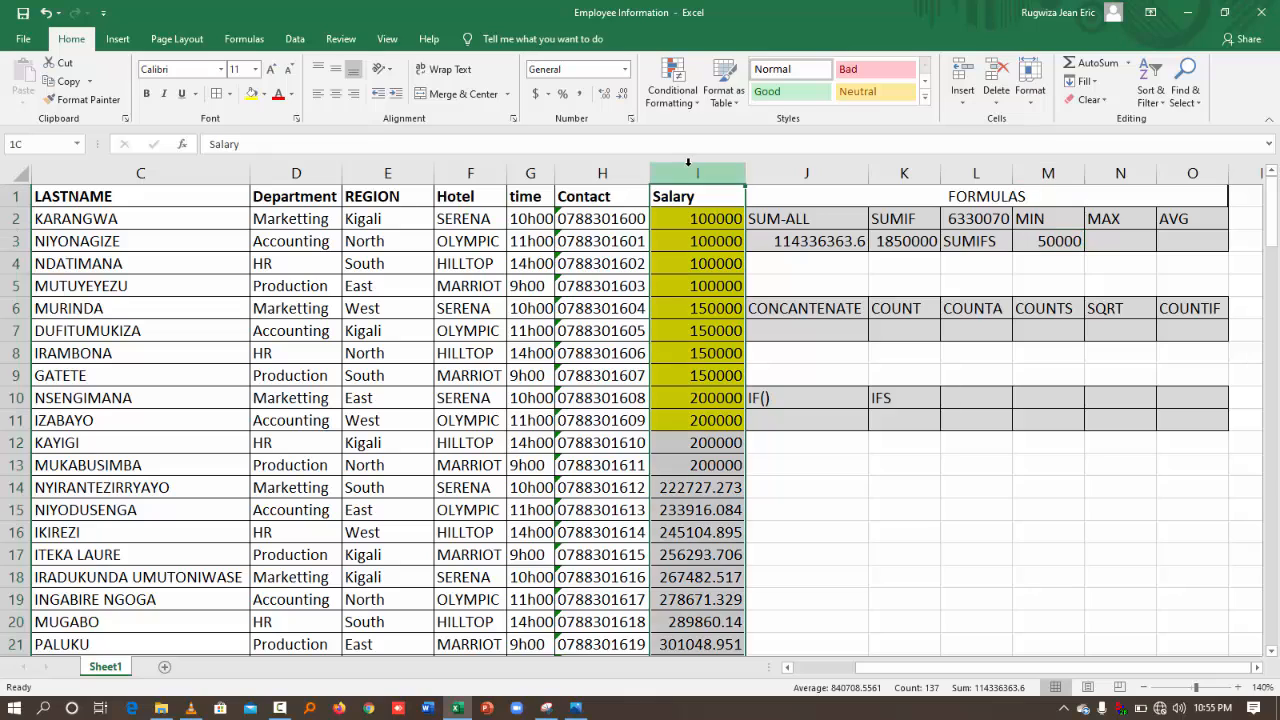
click(674, 92)
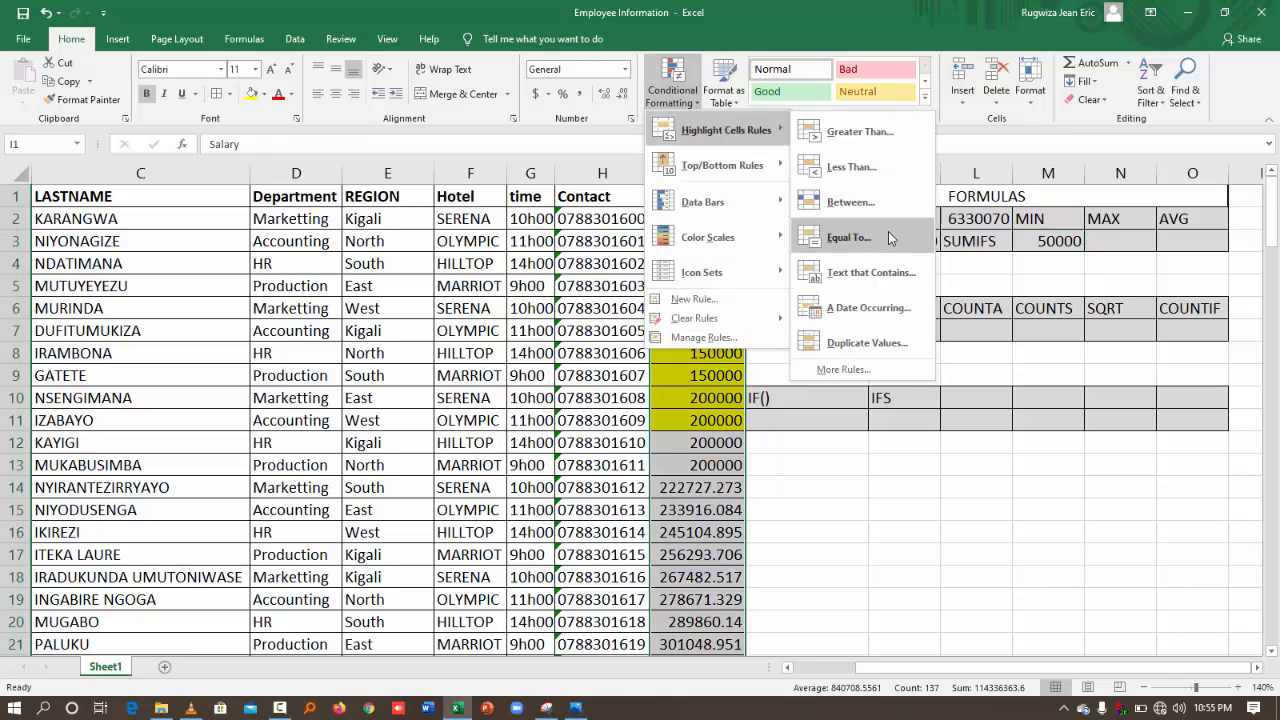
click(889, 240)
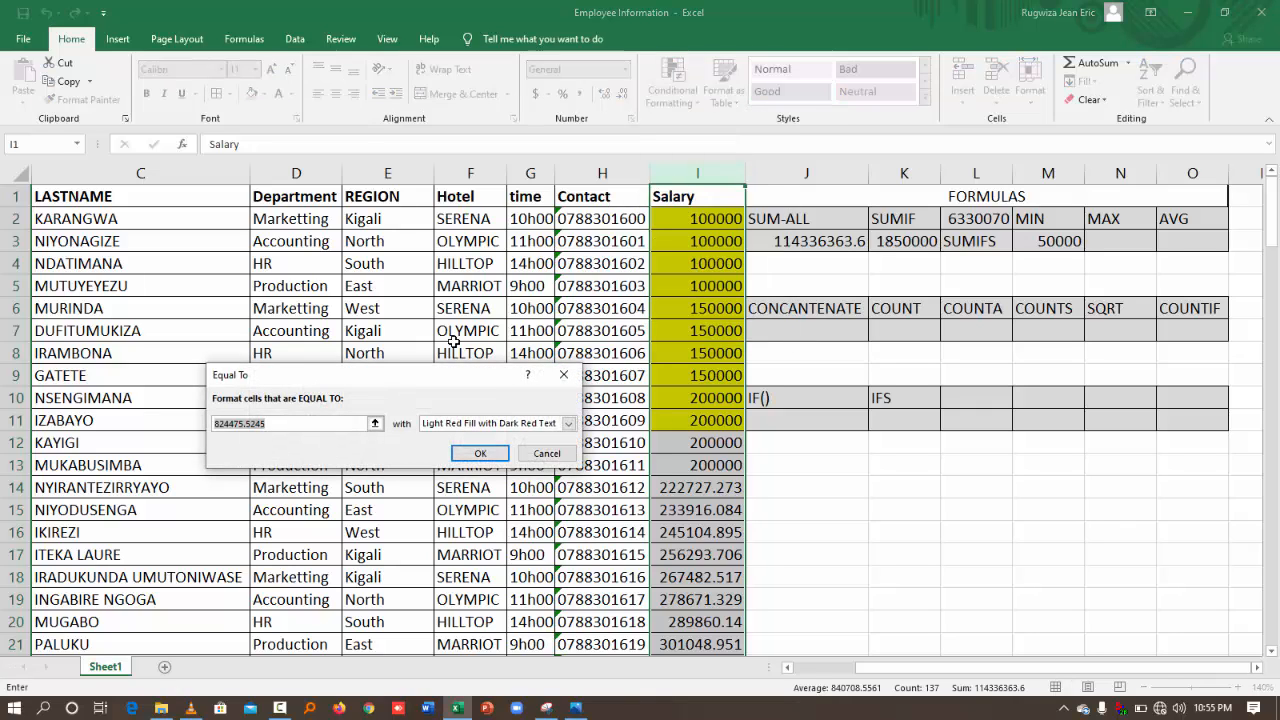
text(50000)
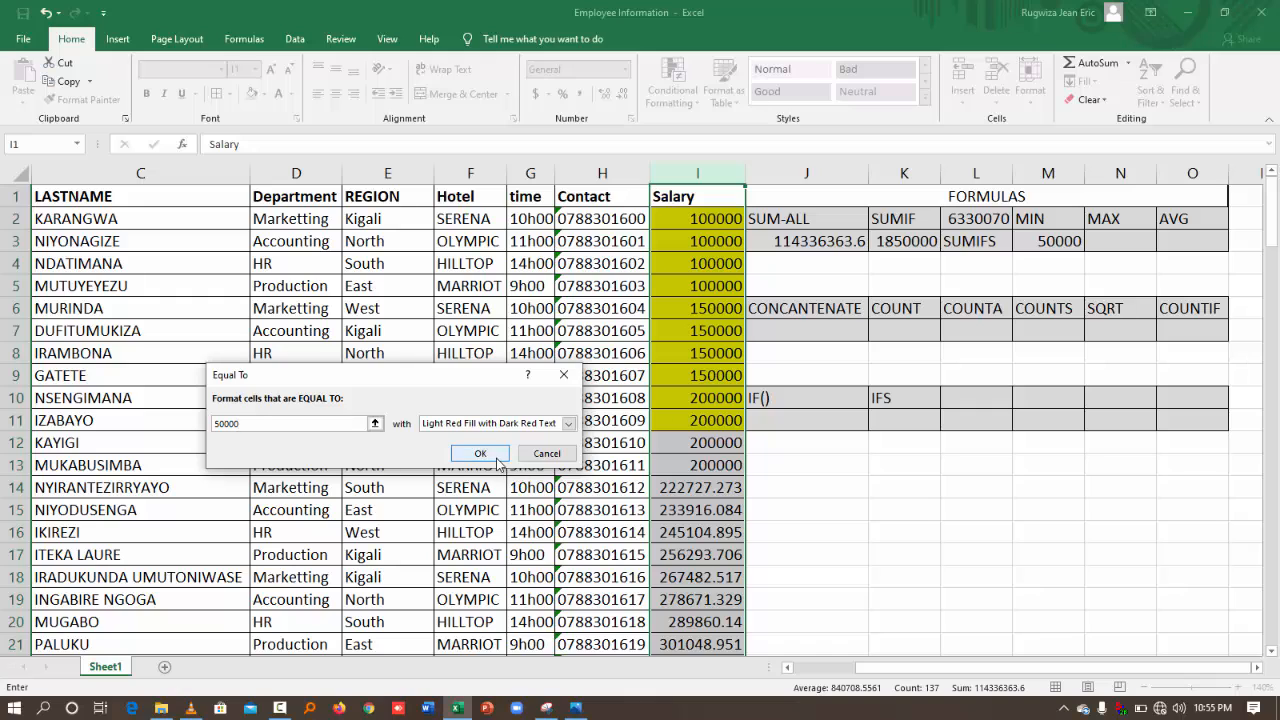
click(480, 453)
click(800, 518)
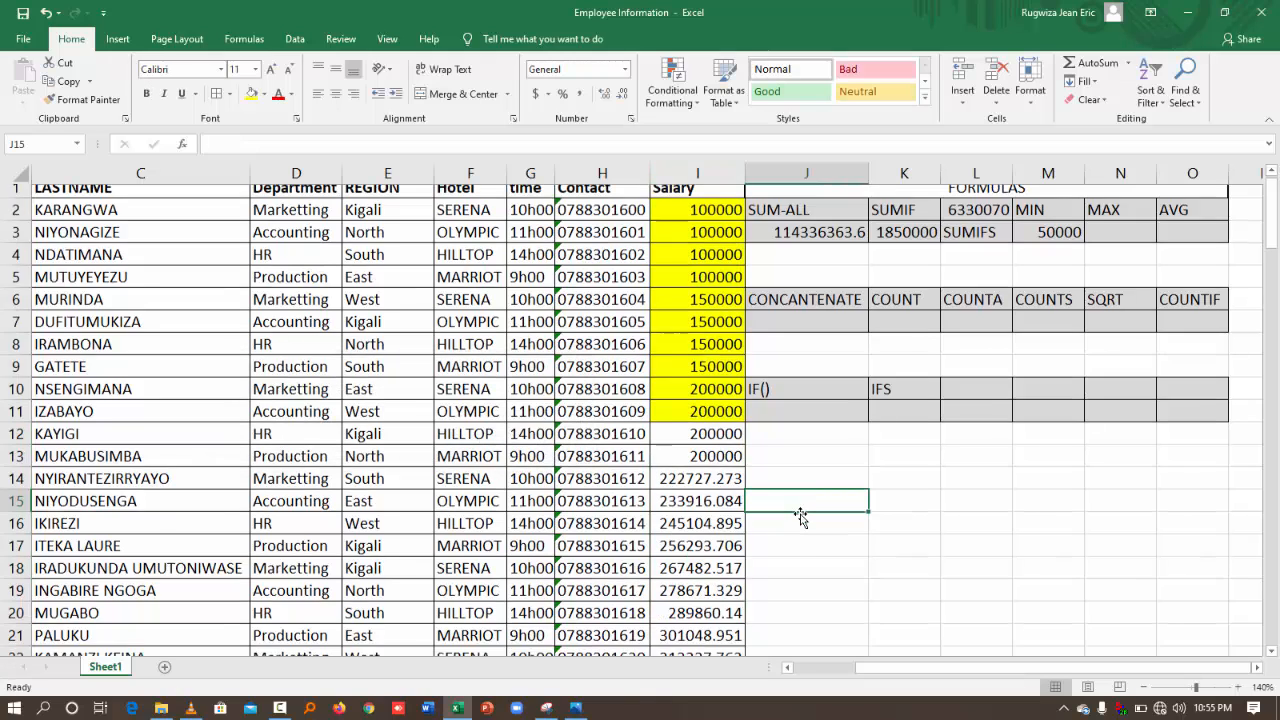
scroll(800, 514, down, 8)
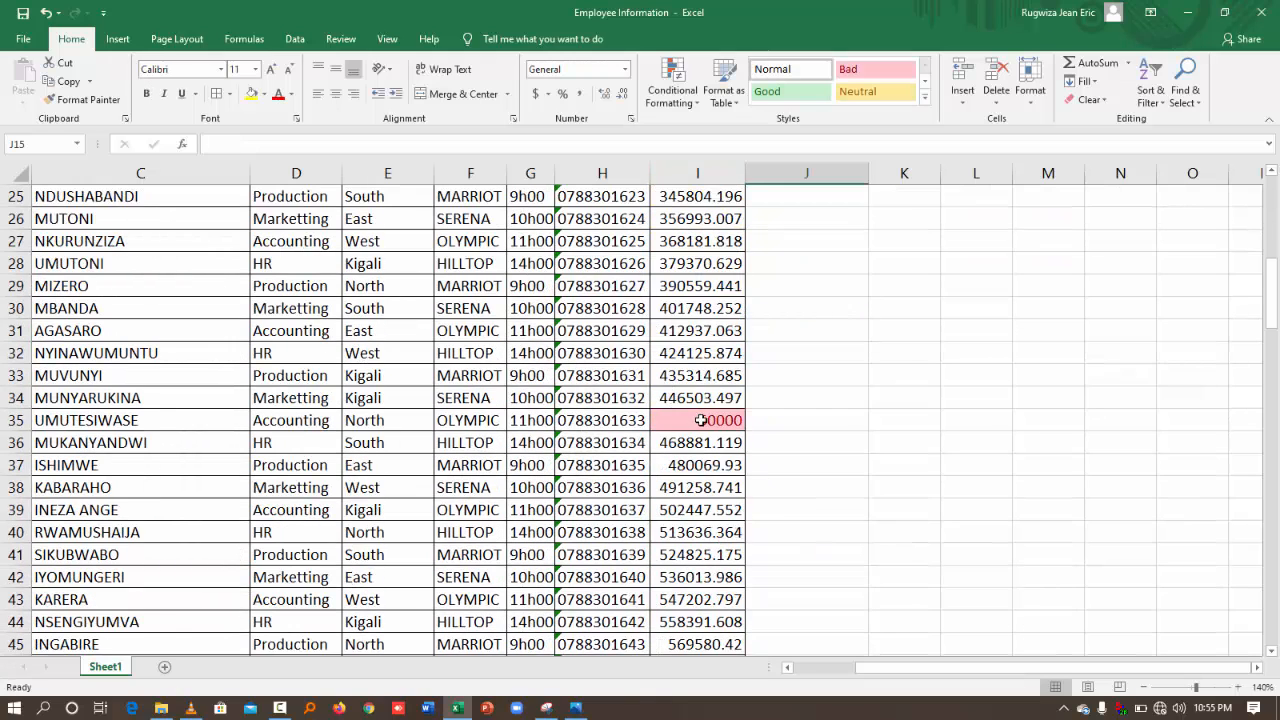
click(712, 420)
- Calculate the highest salary in N3 with a MAX formula over column I and check it against the end of the list
scroll(846, 395, up, 3)
scroll(846, 395, up, 5)
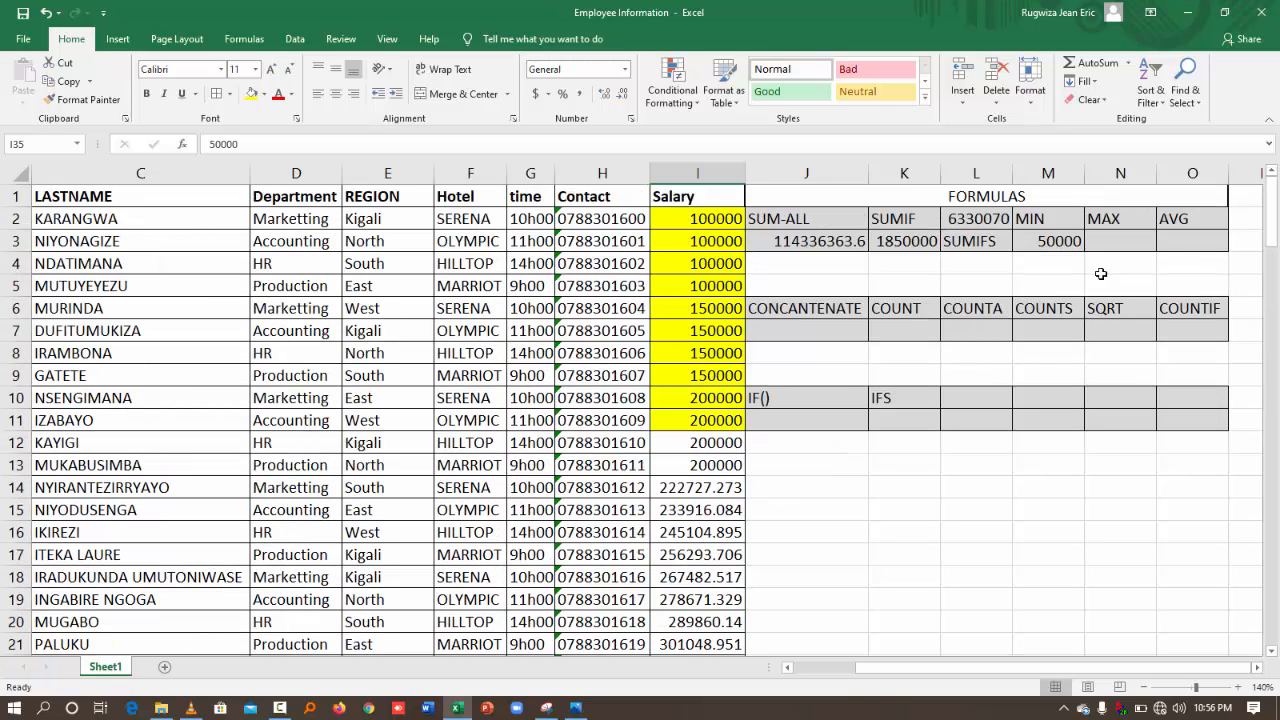
click(1109, 245)
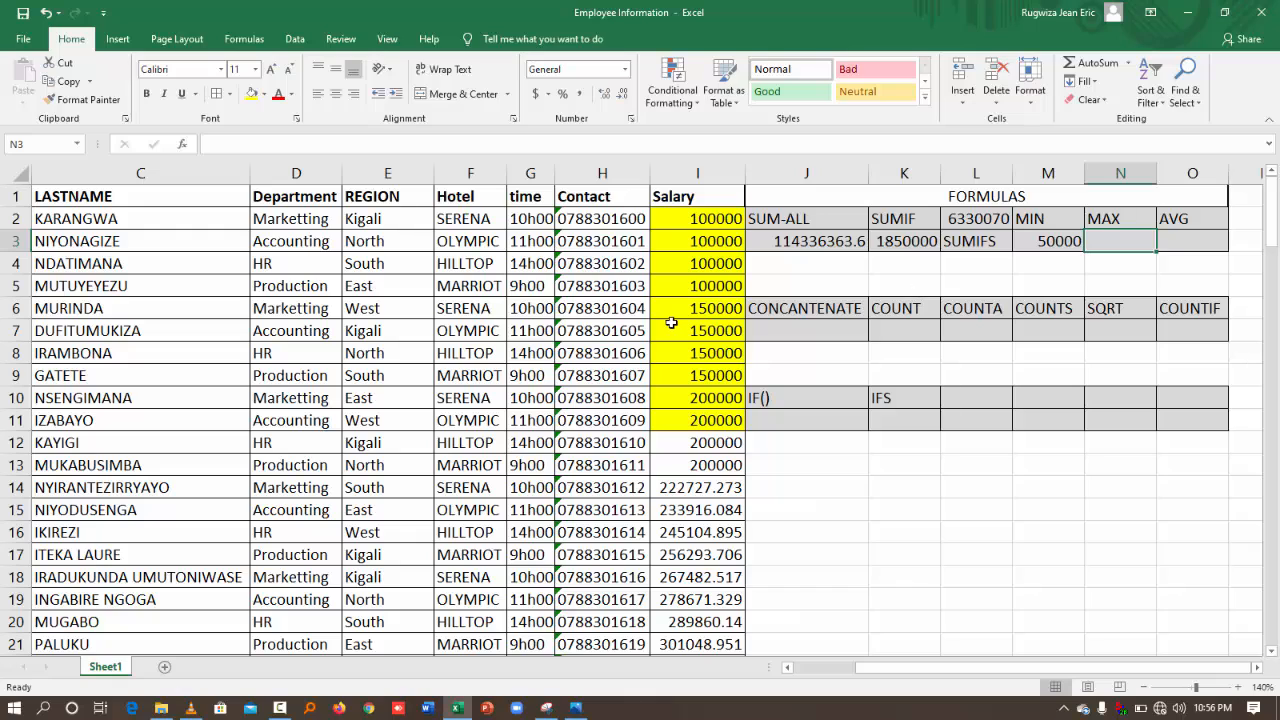
text(=MA)
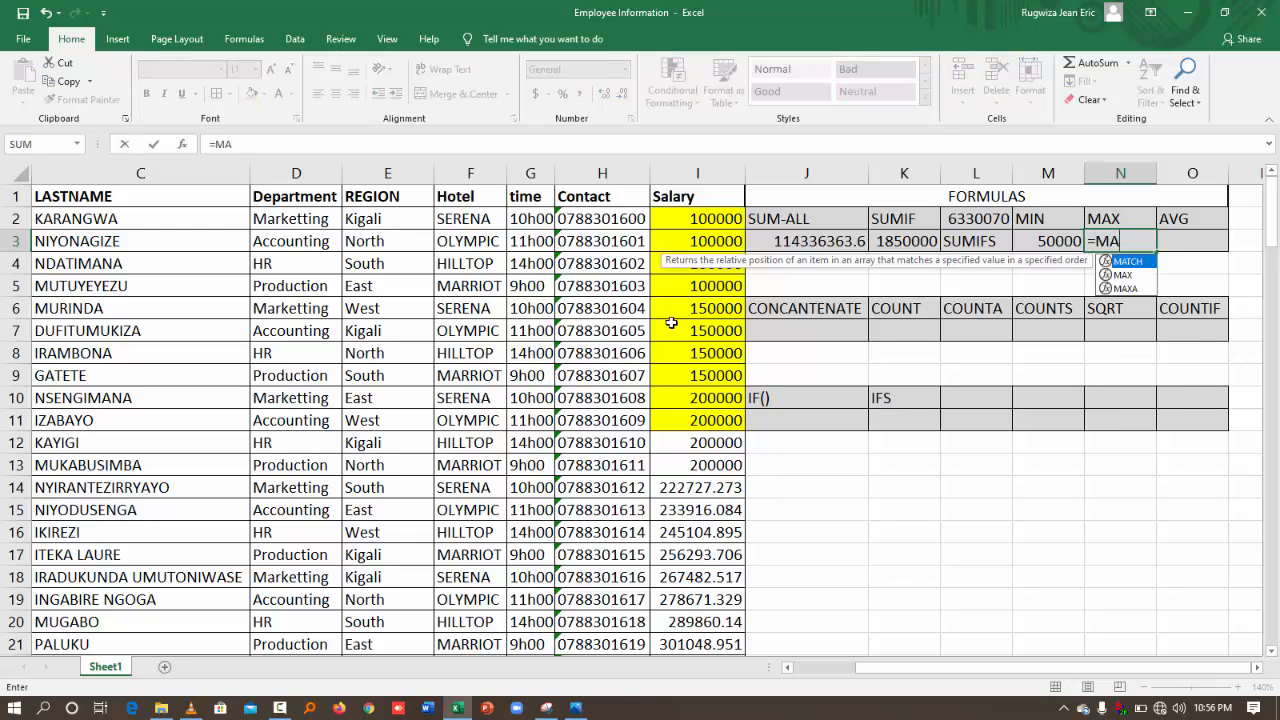
text(X()
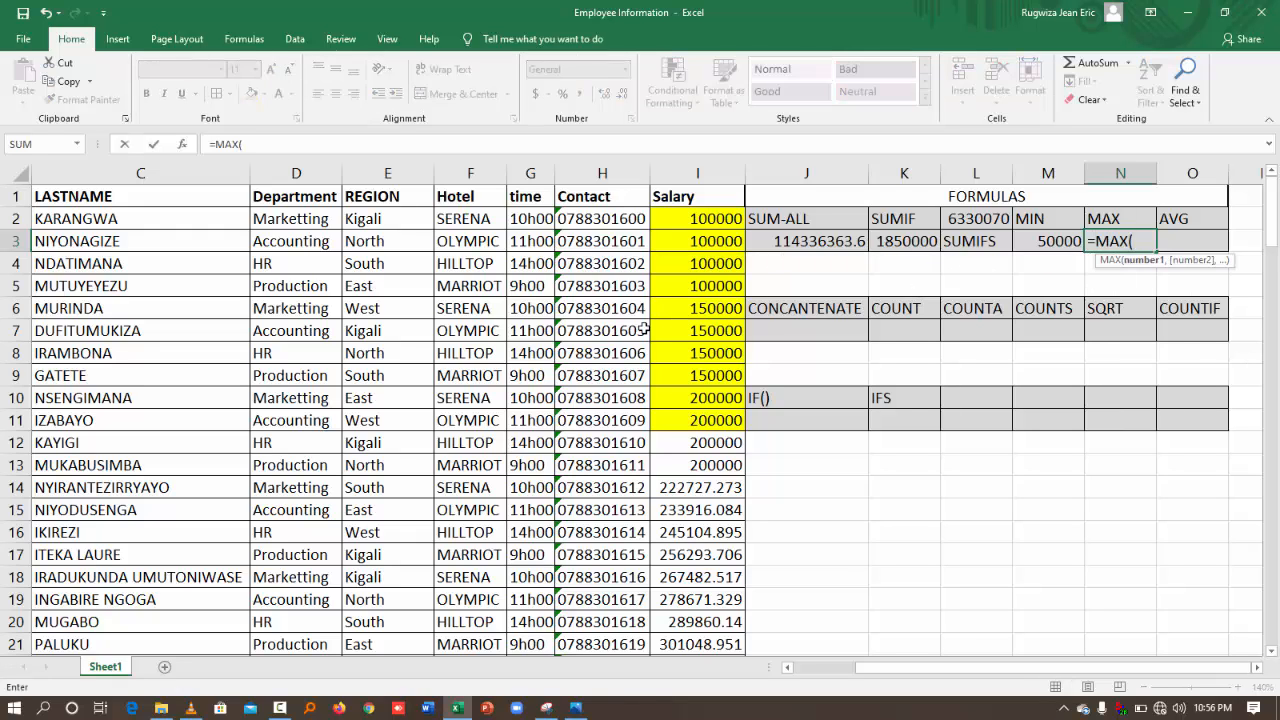
click(700, 172)
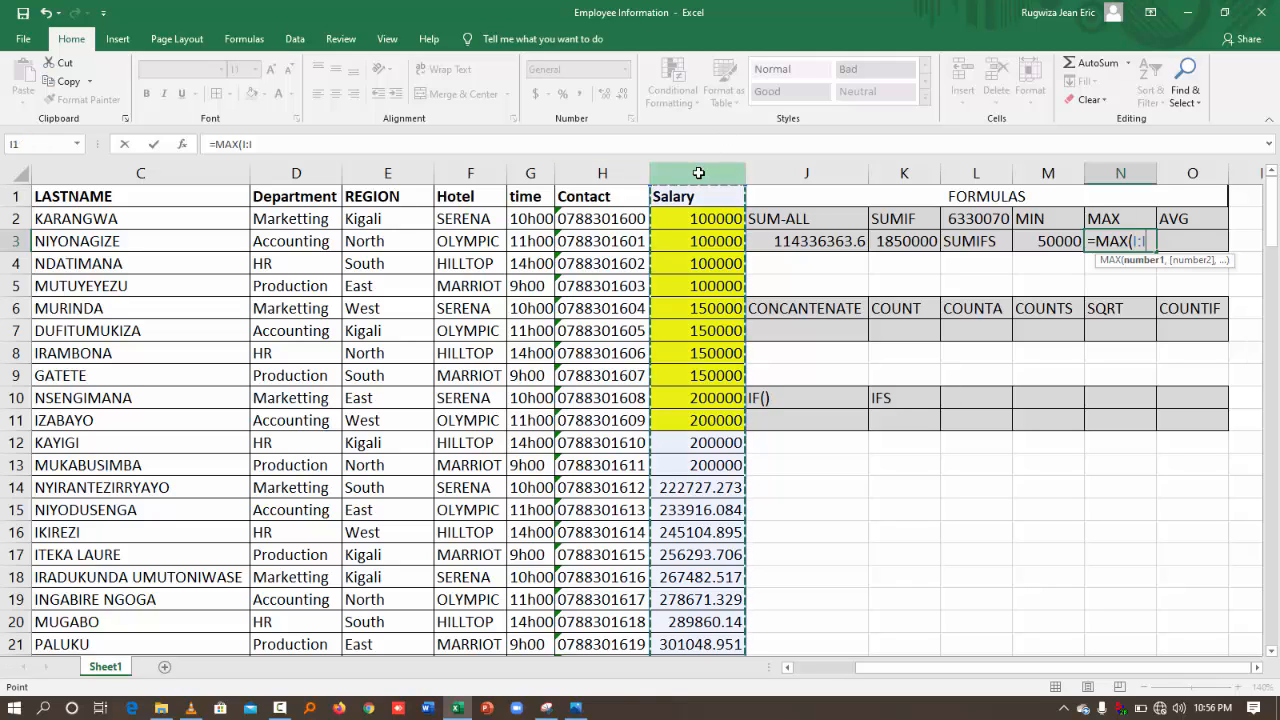
key(Return)
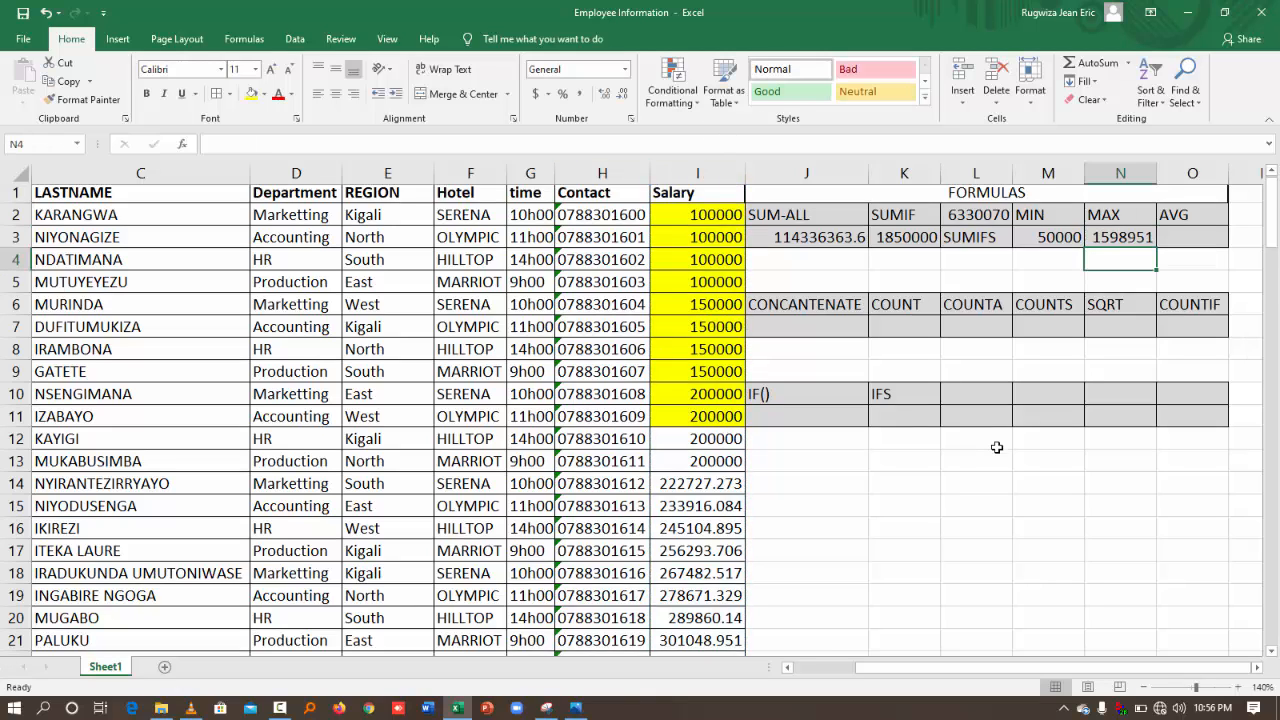
scroll(997, 447, down, 20)
scroll(997, 447, down, 14)
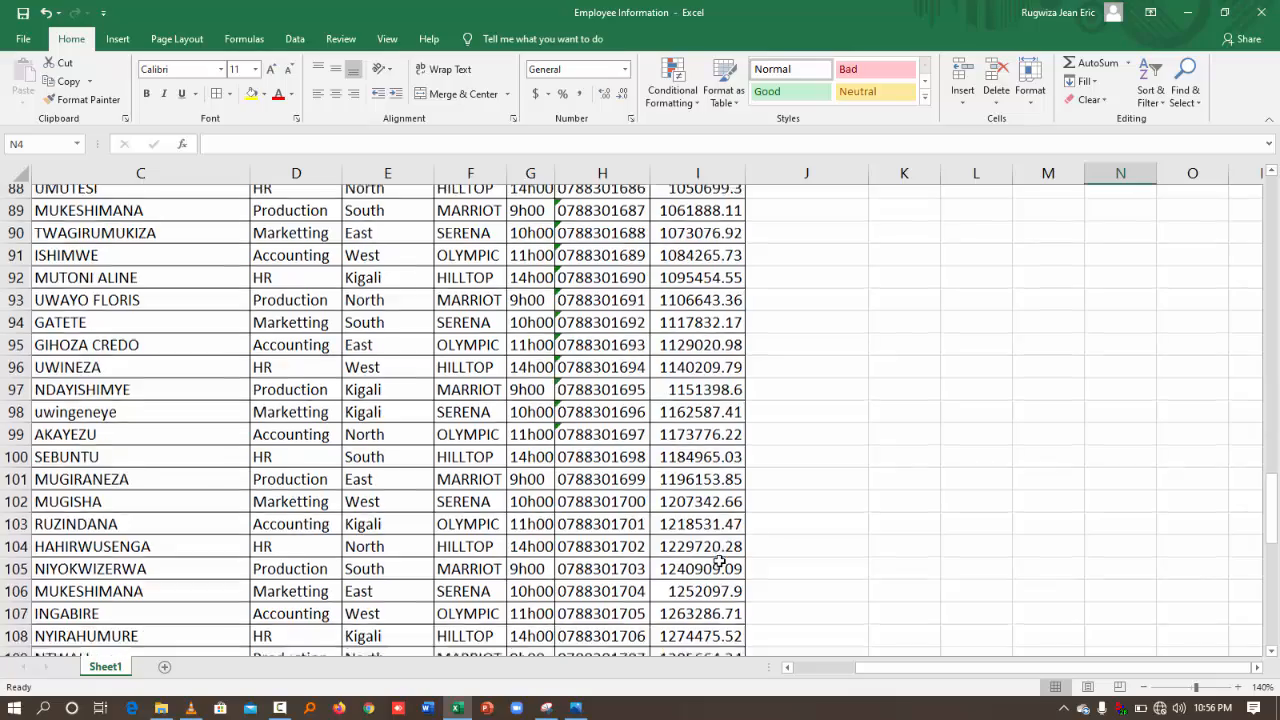
scroll(720, 560, down, 8)
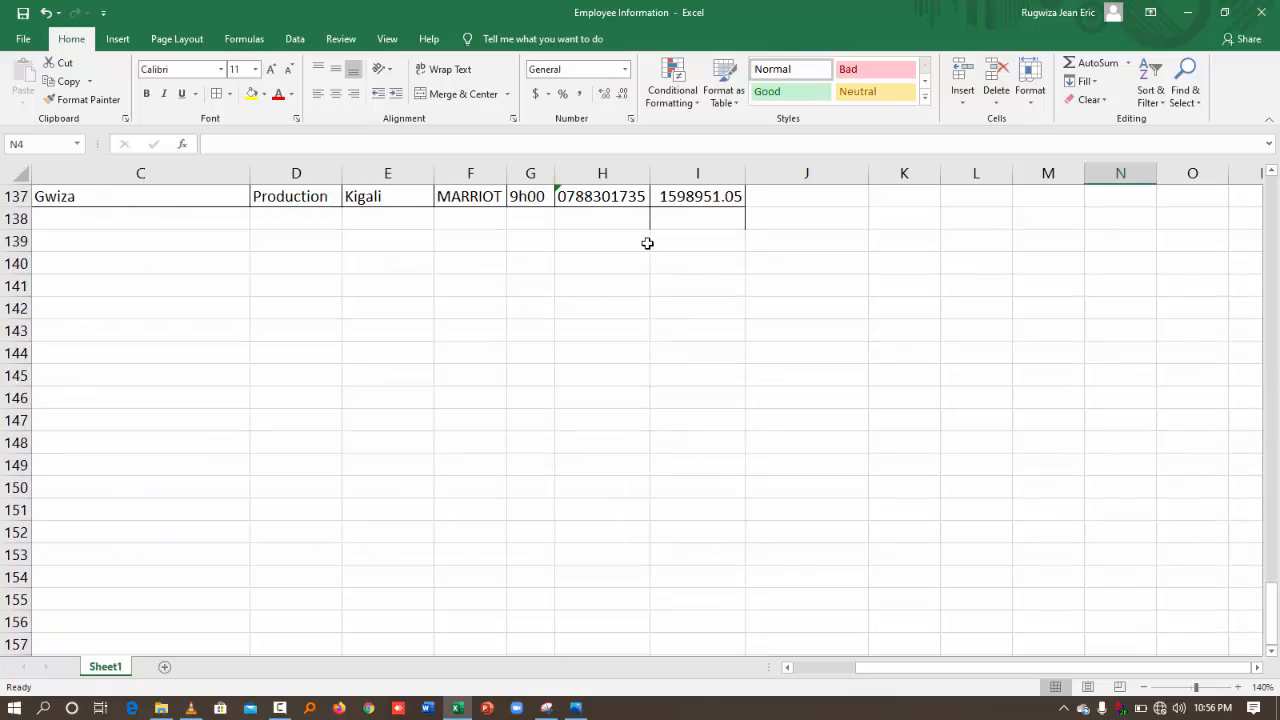
- Calculate the average salary in O3 with an AVERAGE formula over the whole of column I
scroll(754, 306, up, 2)
scroll(760, 300, up, 20)
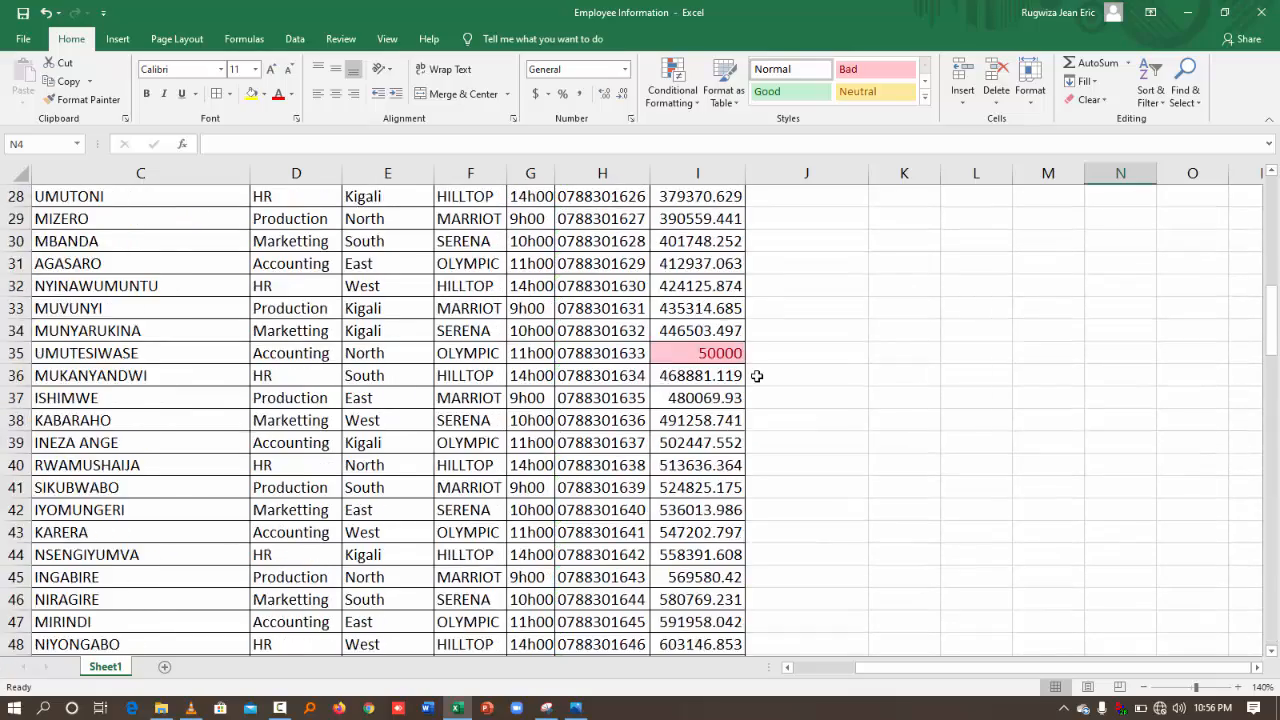
click(1177, 245)
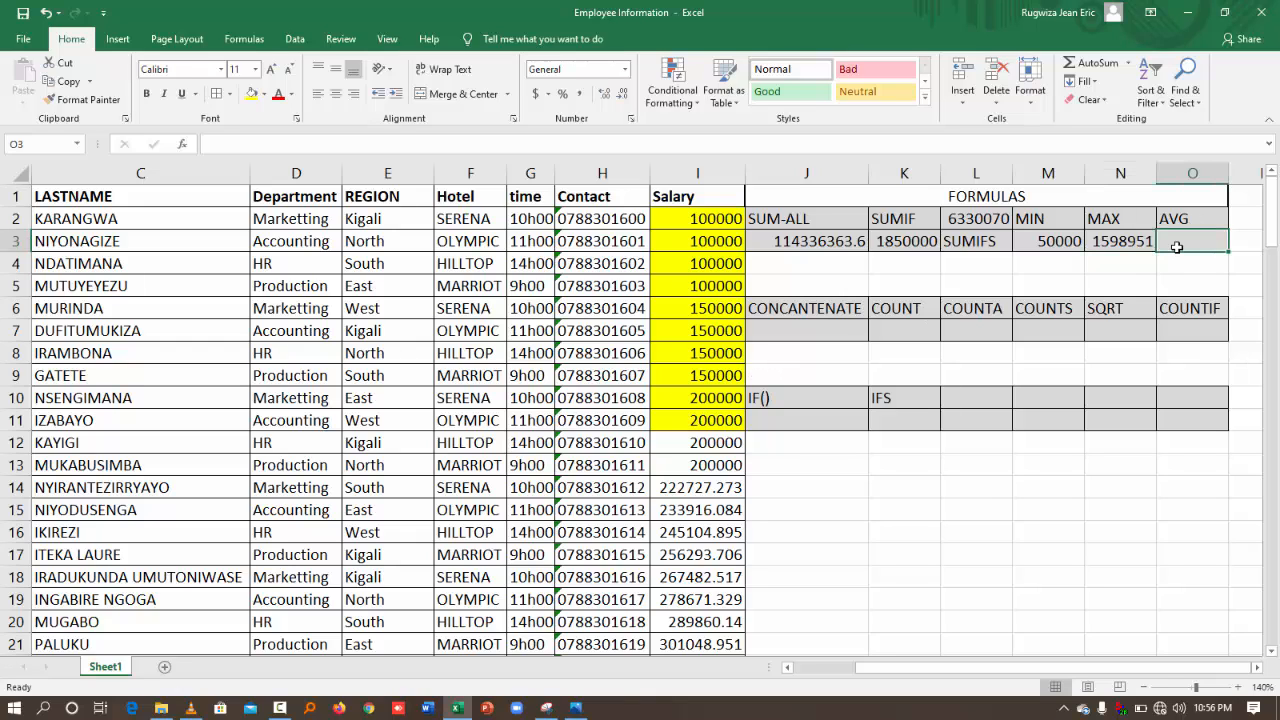
text(=)
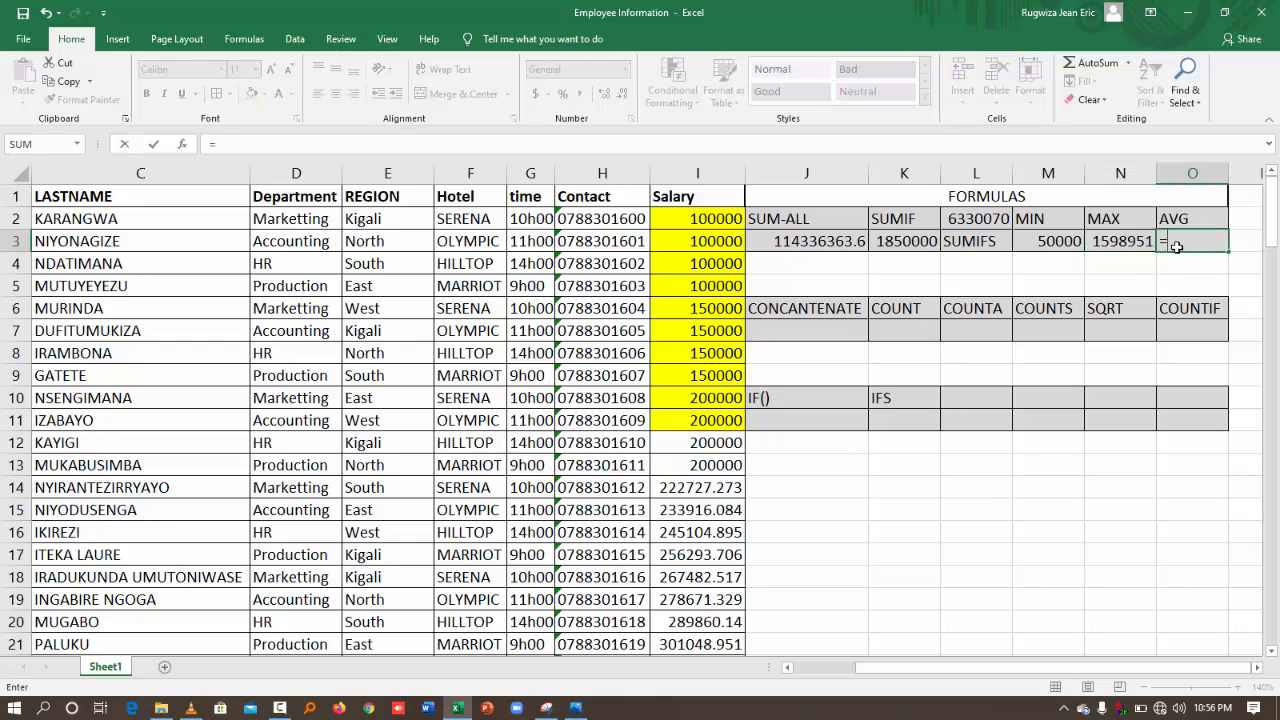
text(AVERA)
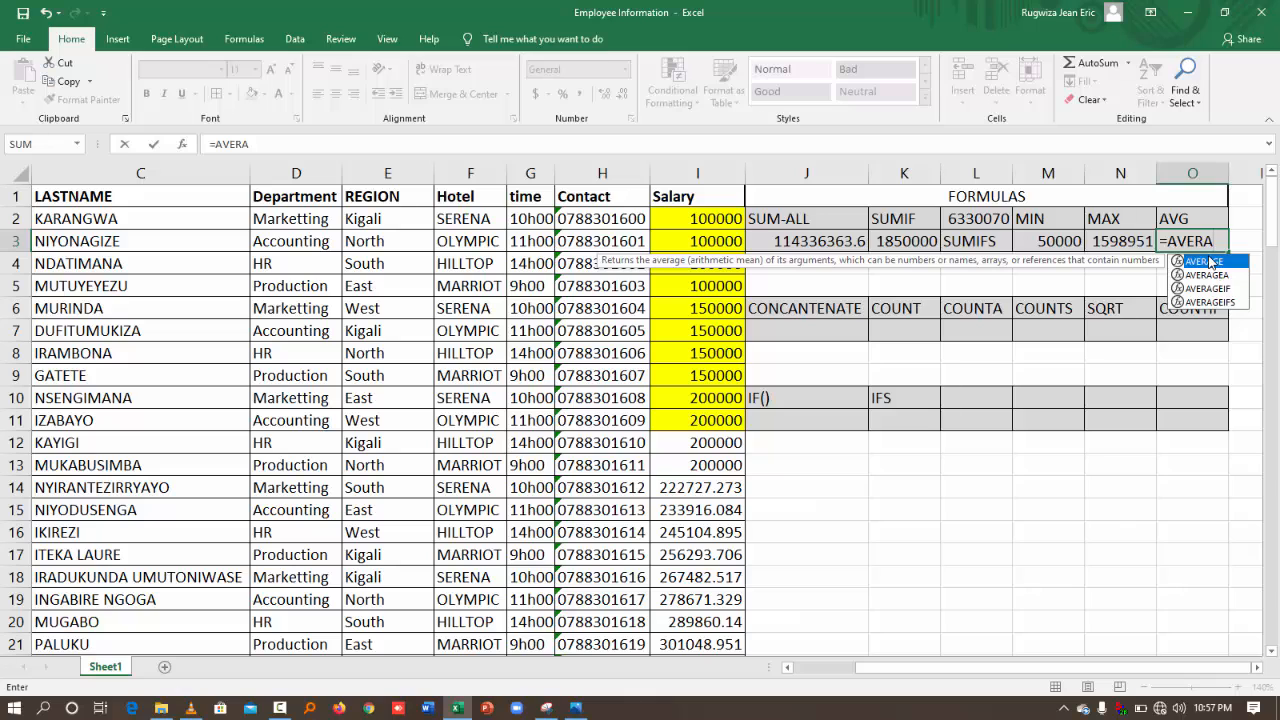
double_click(1210, 262)
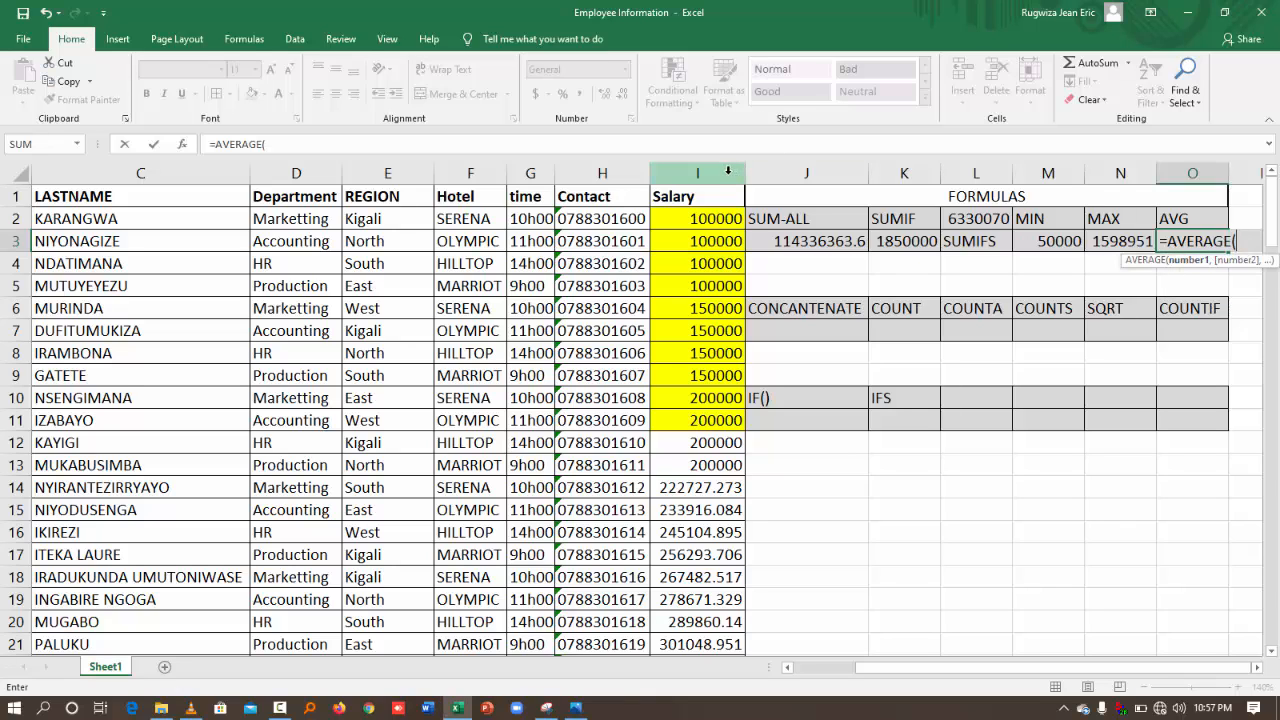
click(720, 174)
key(Return)
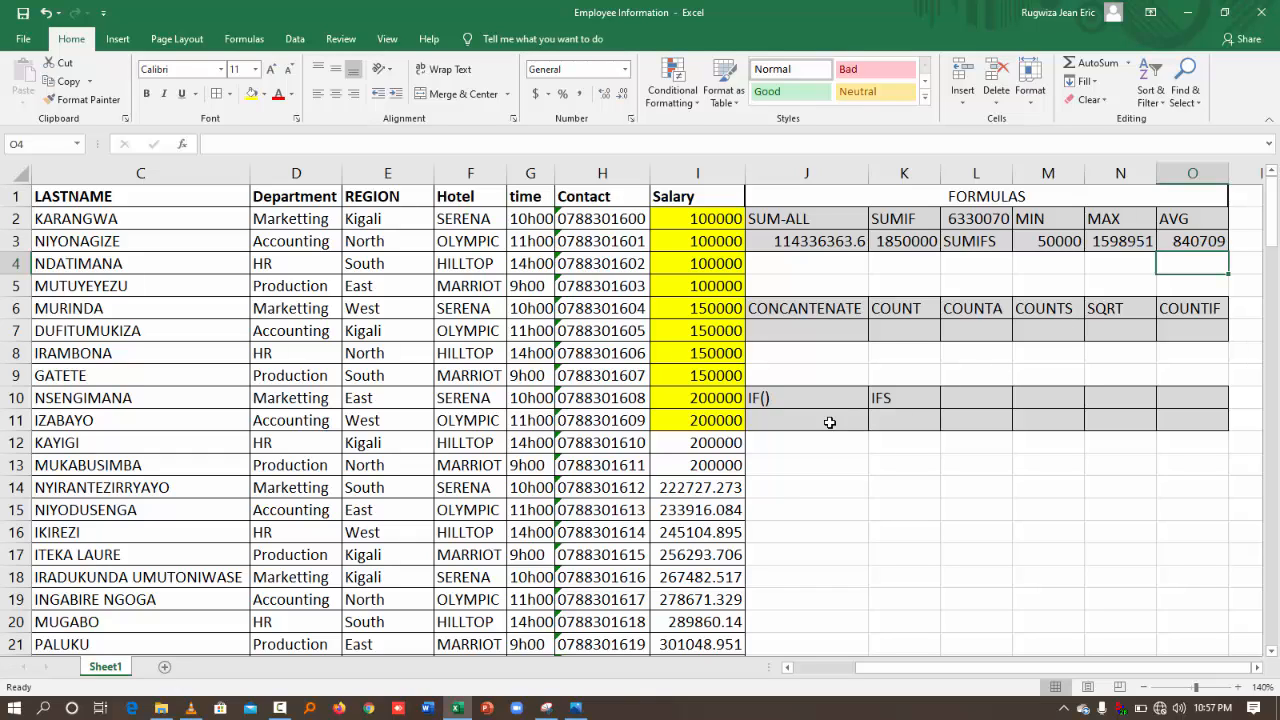
- Enter the headings AVERAGE, AVERAGEIF and AVERAGEIFS in cells J14, K14 and L14
click(770, 489)
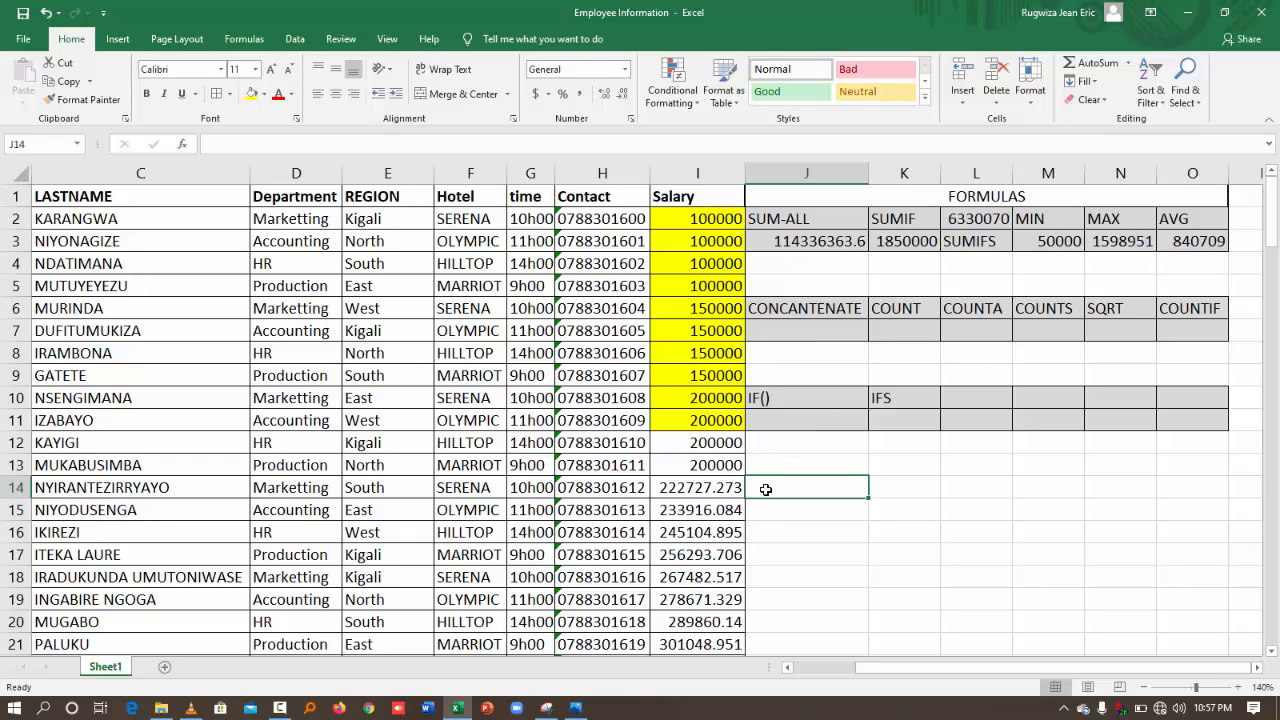
text(AVERAGE)
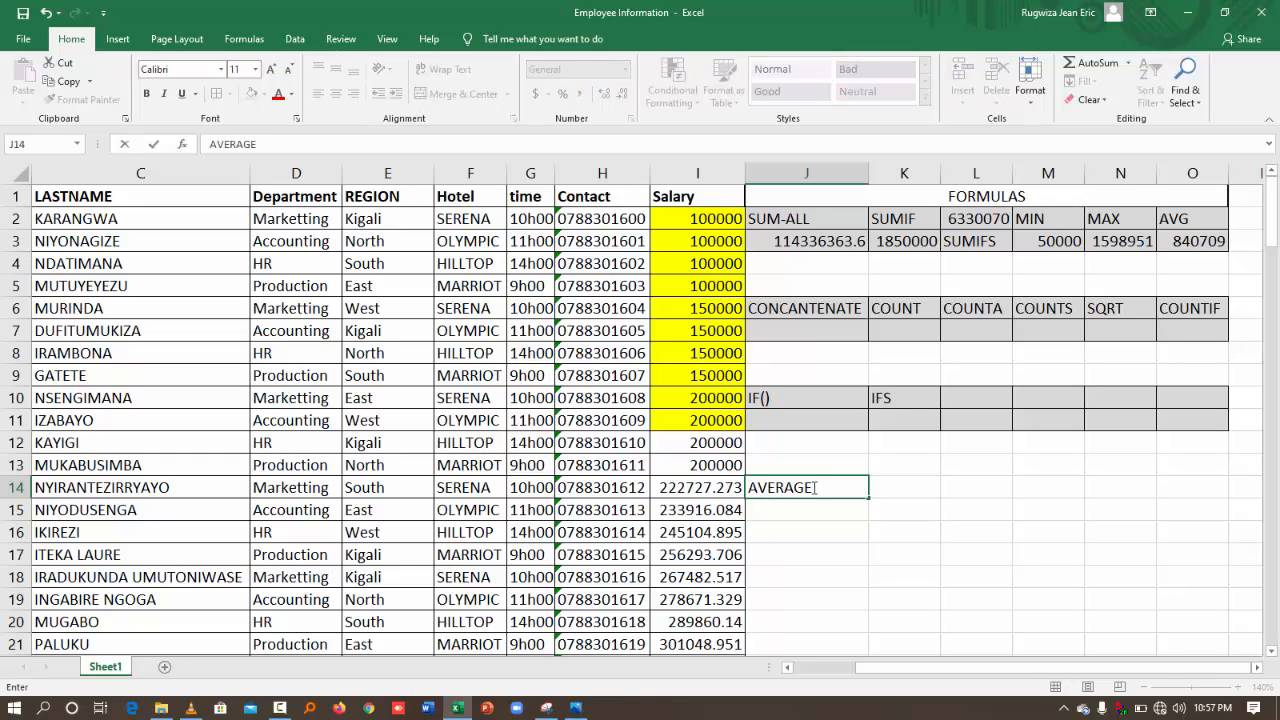
click(903, 494)
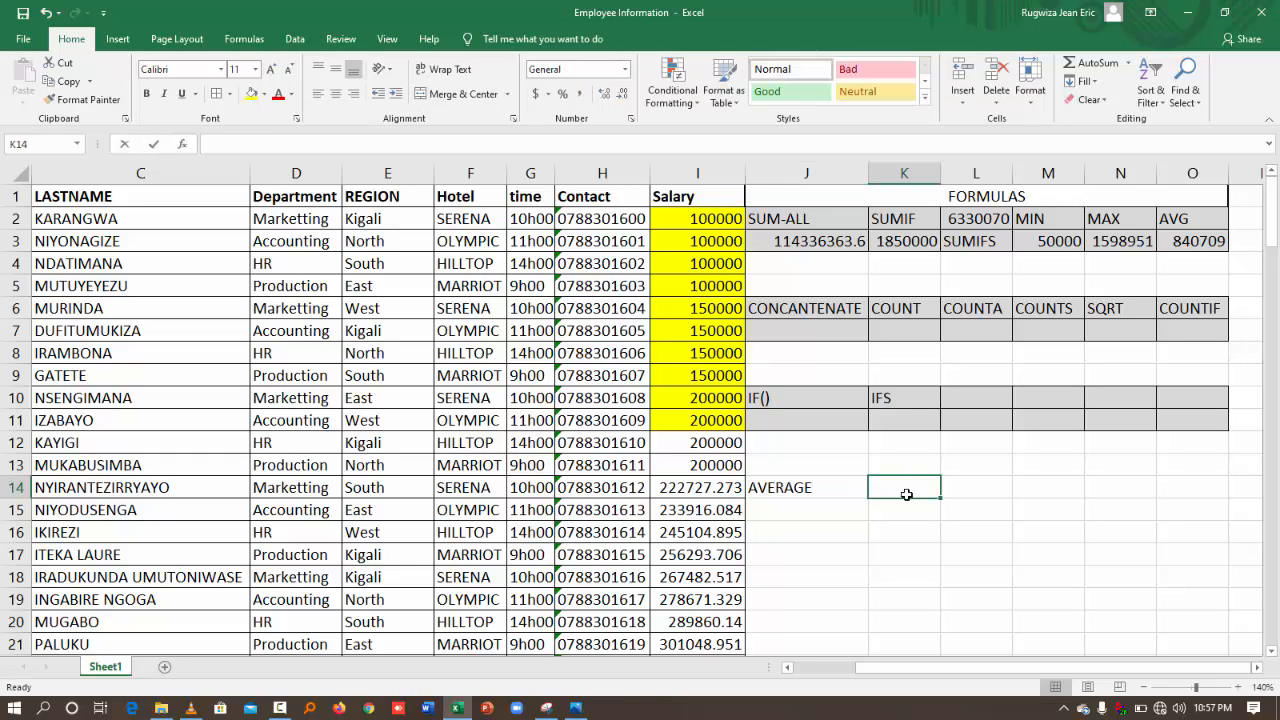
text(AVERAGE)
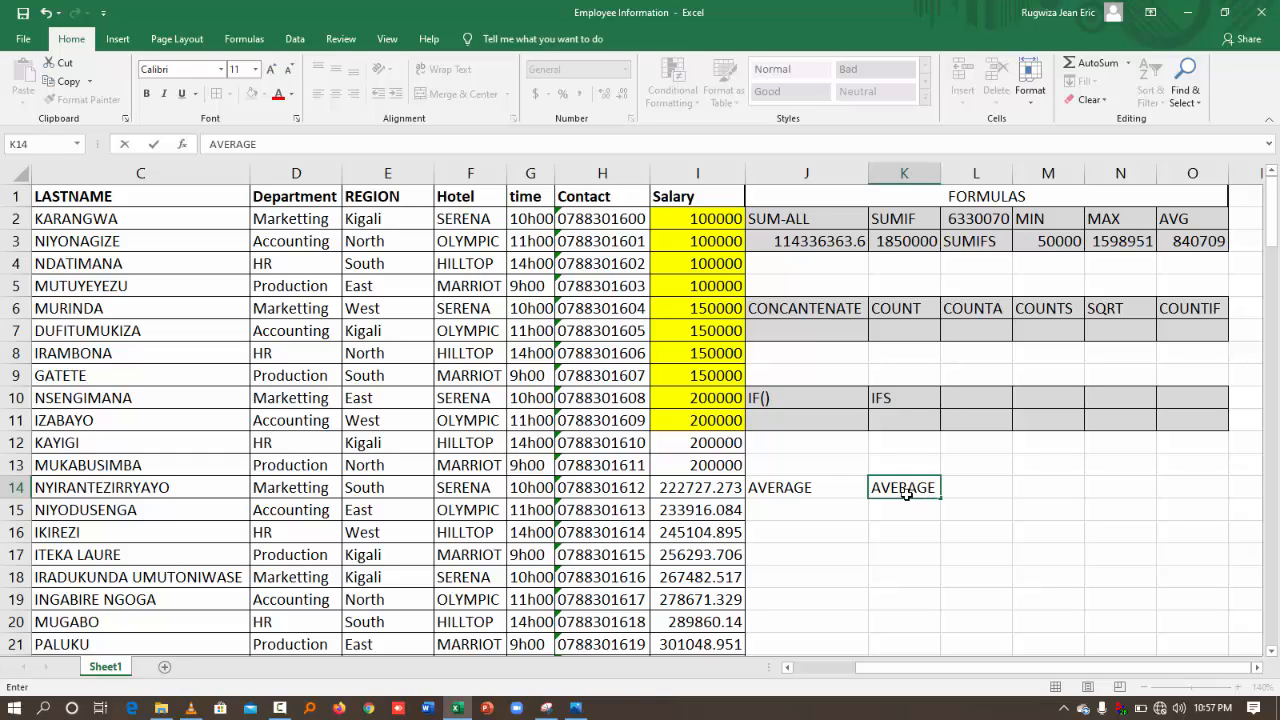
text(IF)
key(Tab)
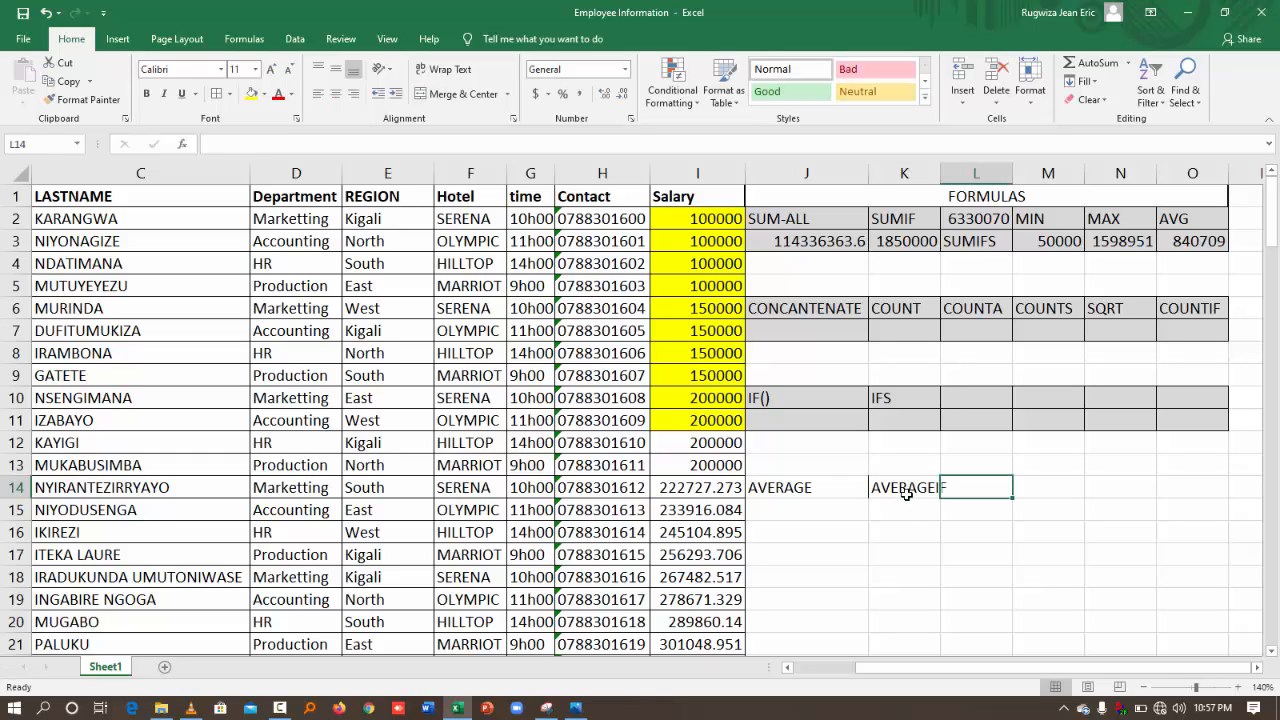
text(AVE)
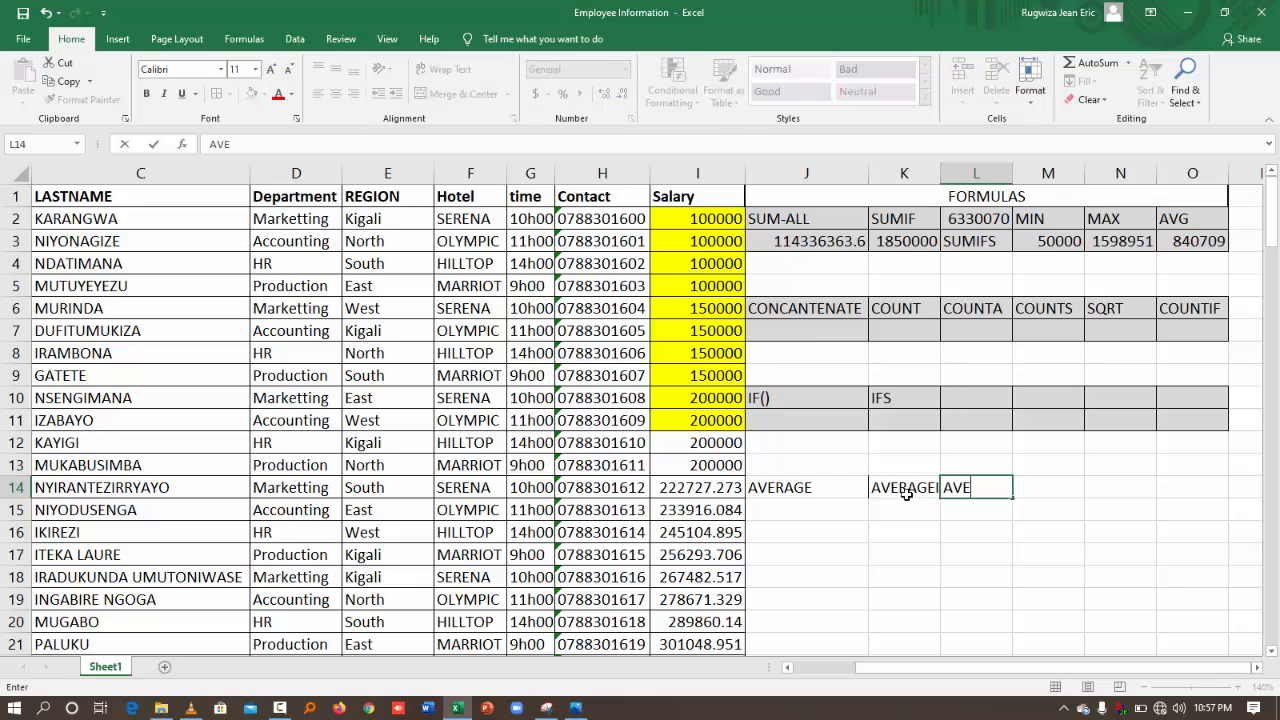
text(RAGEIFS)
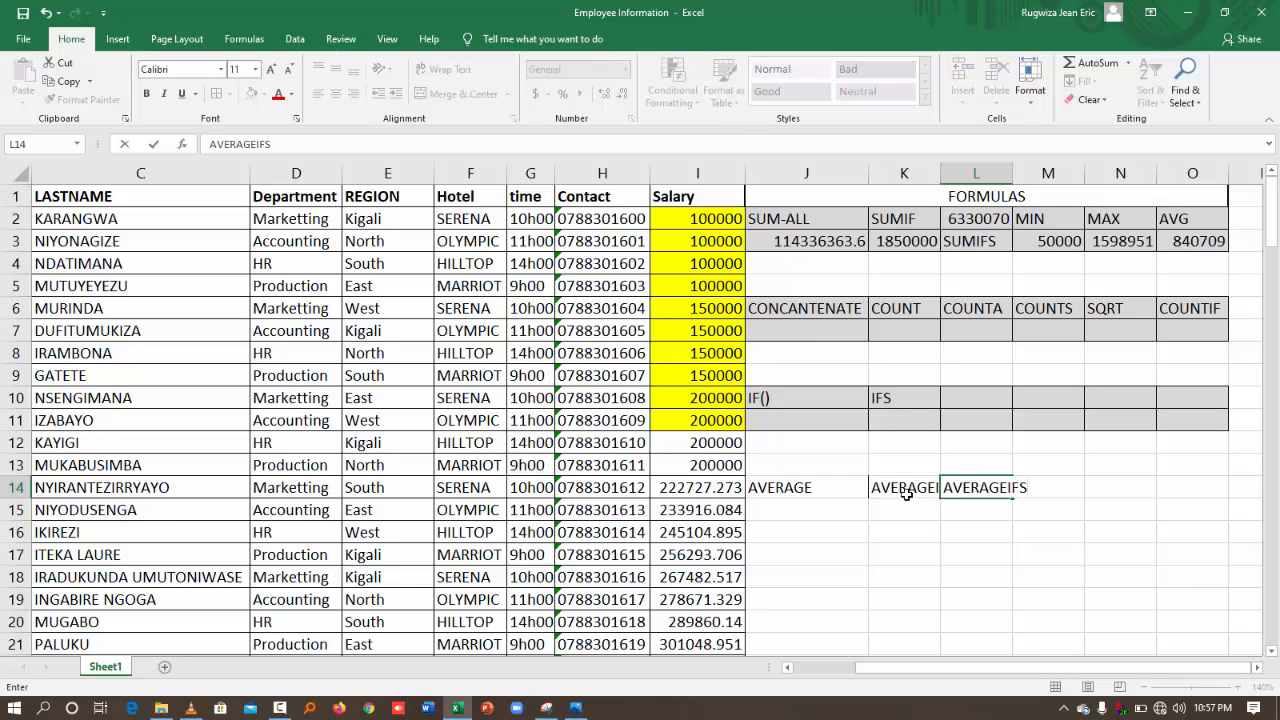
- AutoFit the widths of columns K and L to their contents
double_click(940, 173)
click(935, 175)
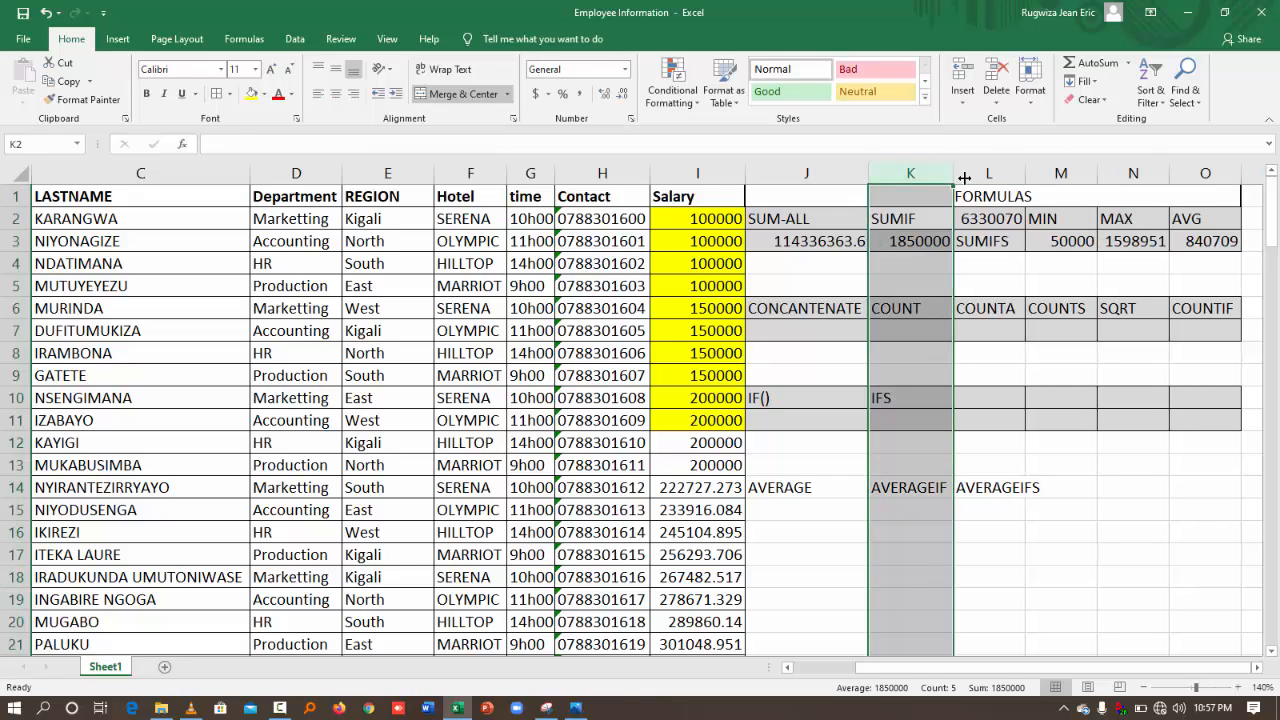
double_click(1025, 173)
click(1034, 512)
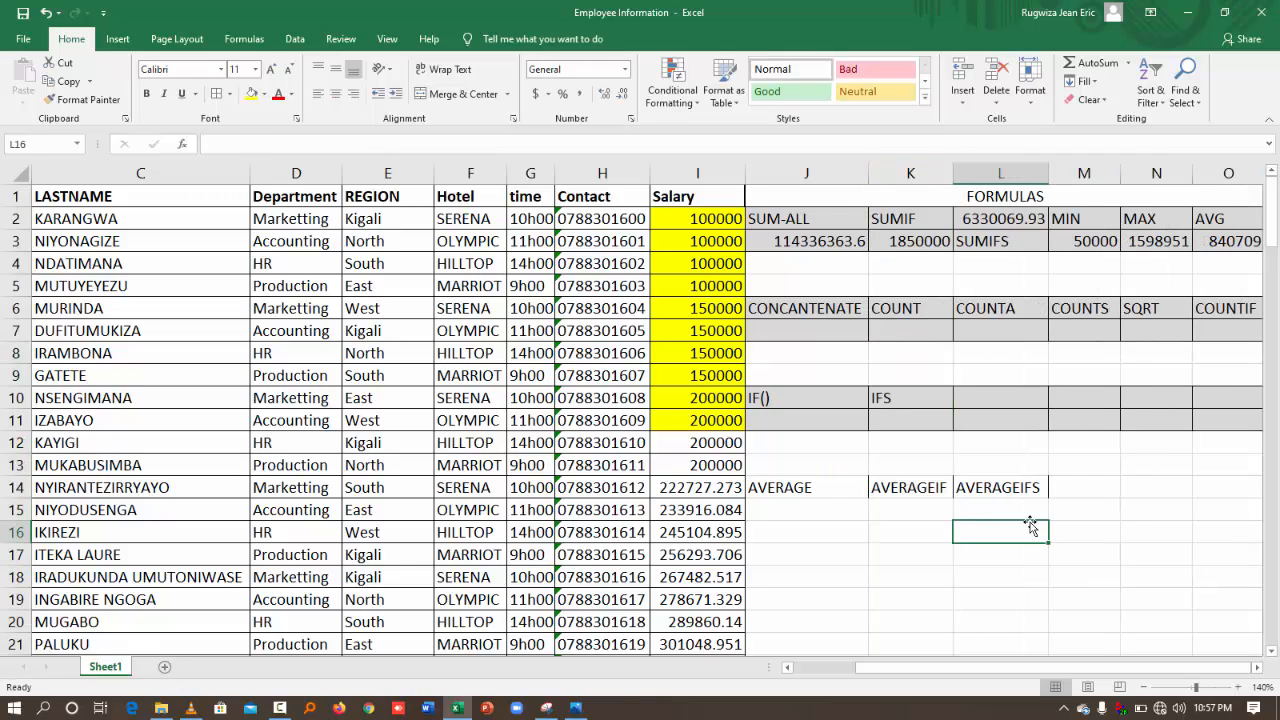
- Copy the grey bordered formatting of the IF() heading cell J10 onto the range J14:O15
click(787, 485)
click(780, 396)
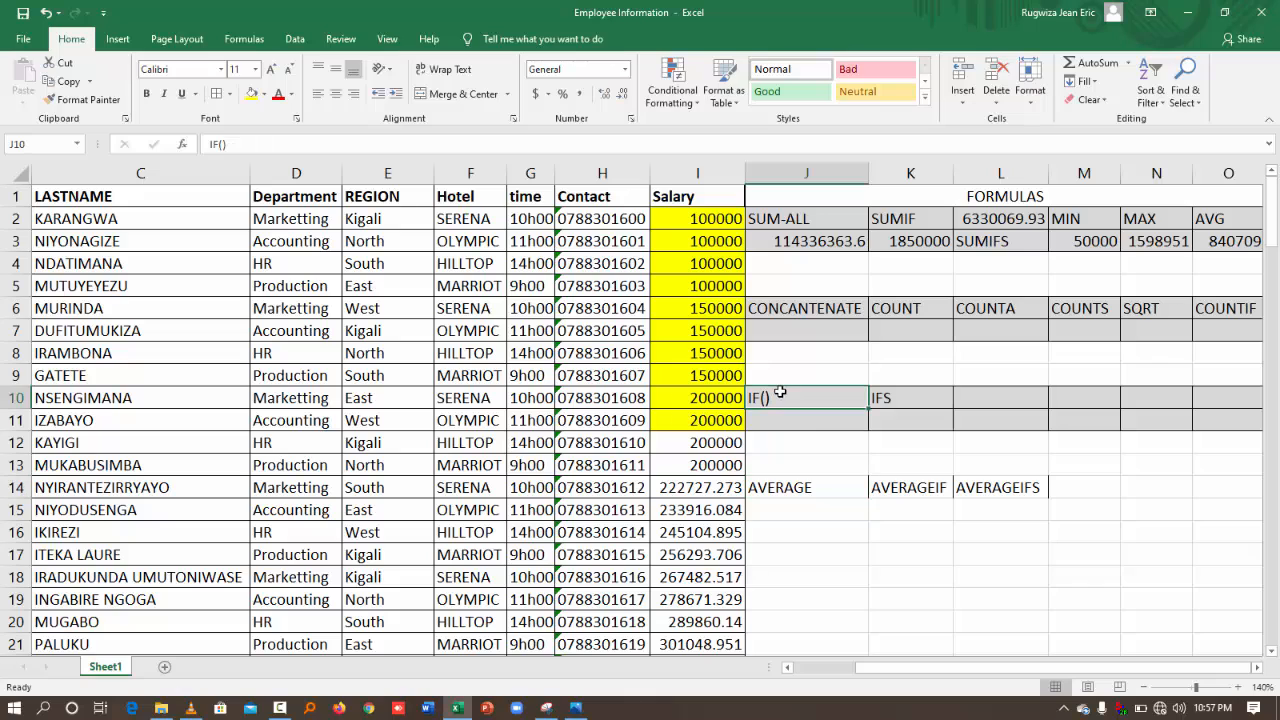
click(82, 99)
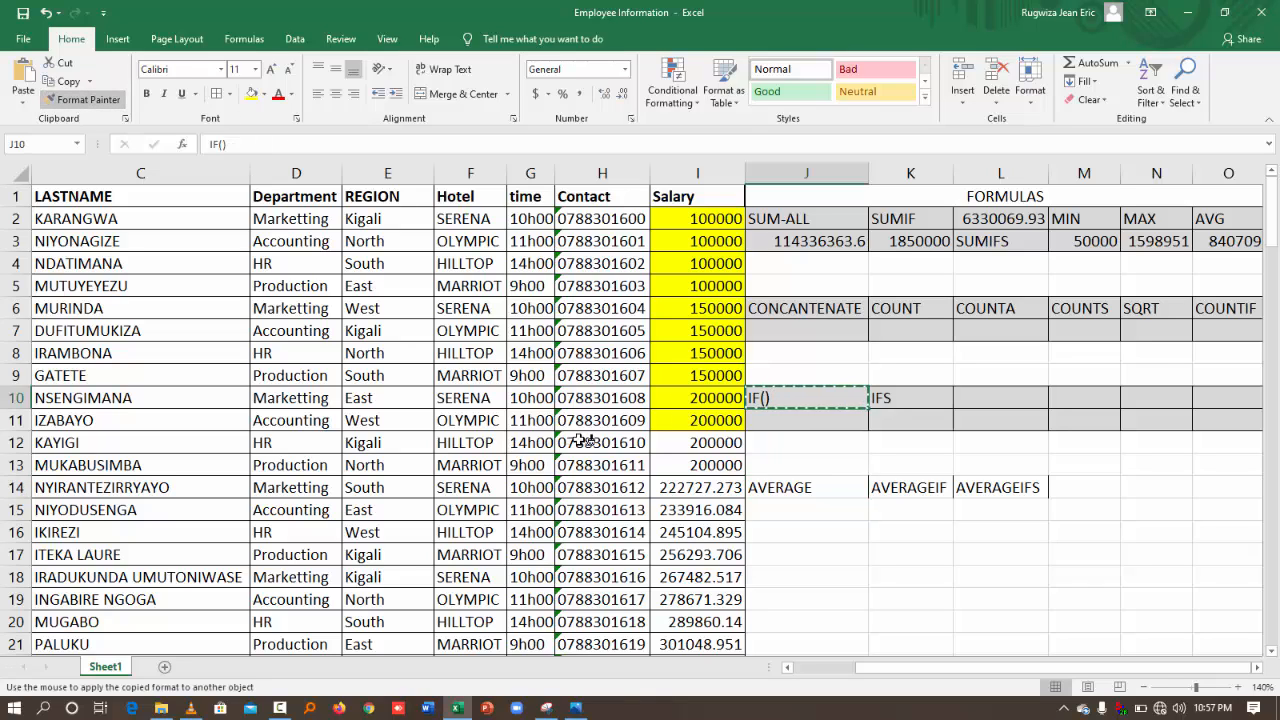
mouse_move(790, 484)
mouse_down()
mouse_move(1143, 537)
mouse_move(1230, 505)
mouse_up()
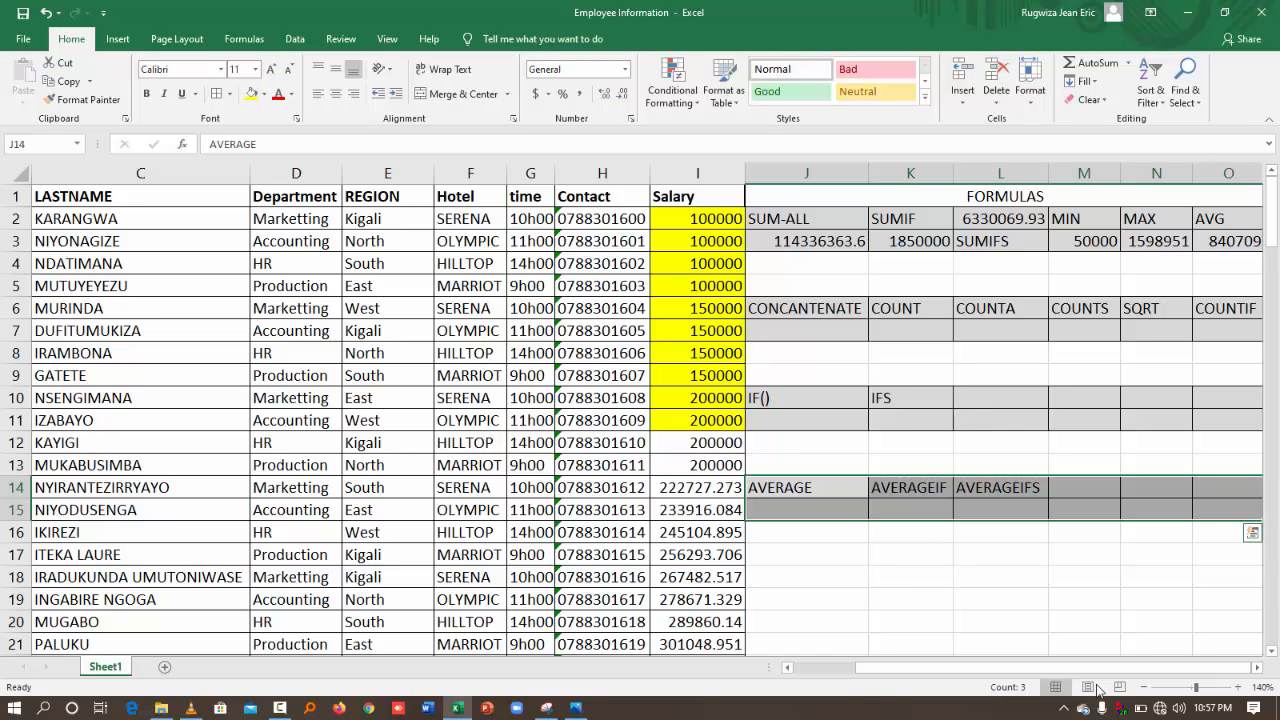
click(1144, 687)
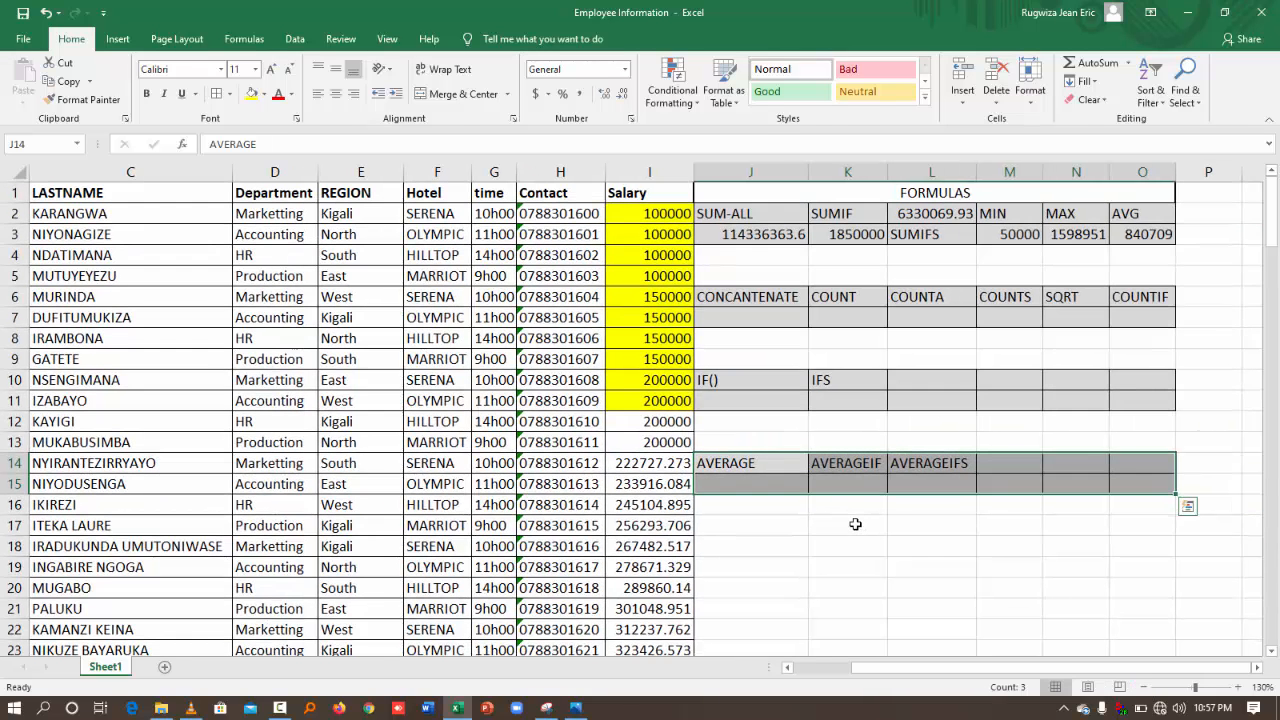
click(718, 529)
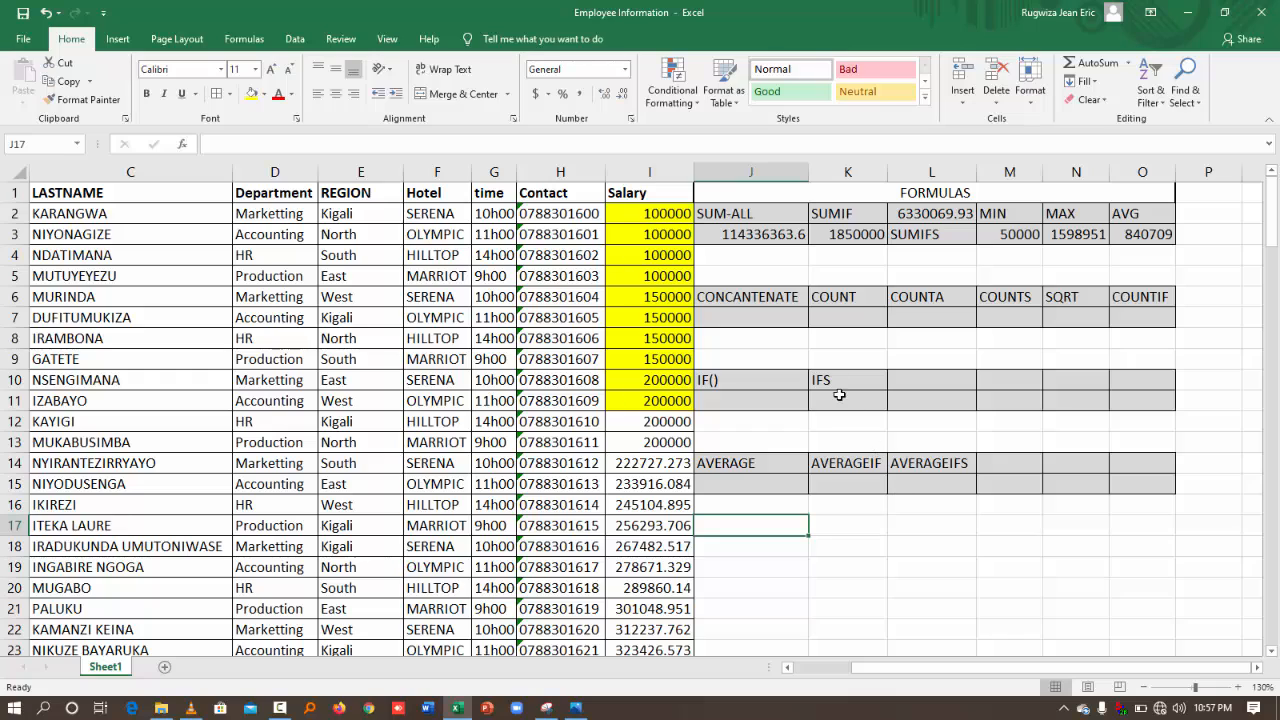
- Change the heading in J14 to AVERAGEA
click(739, 484)
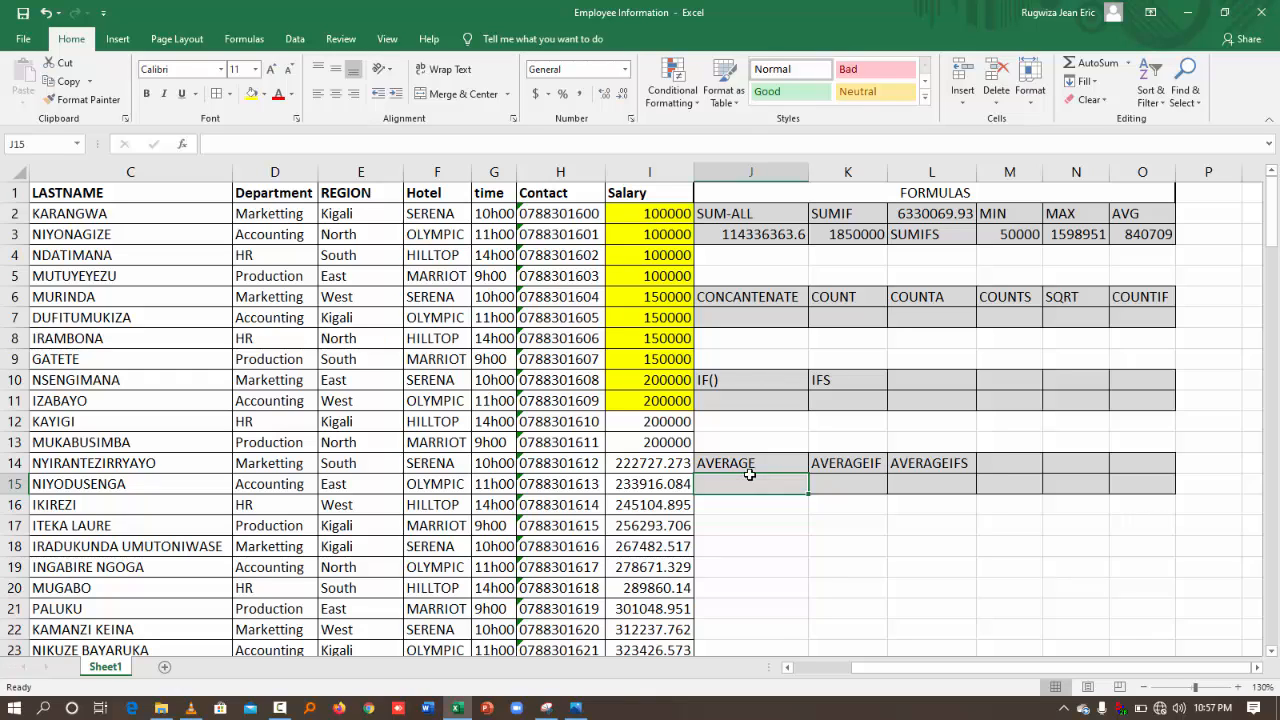
double_click(774, 466)
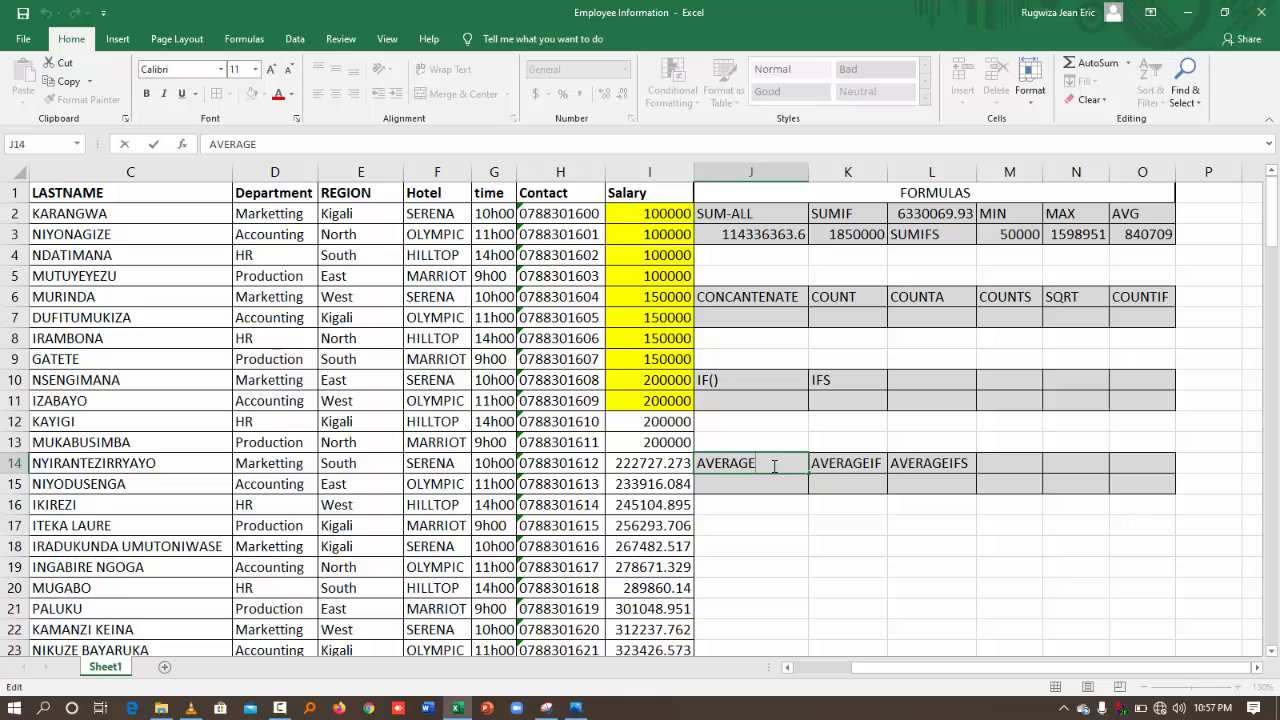
text(A)
click(767, 527)
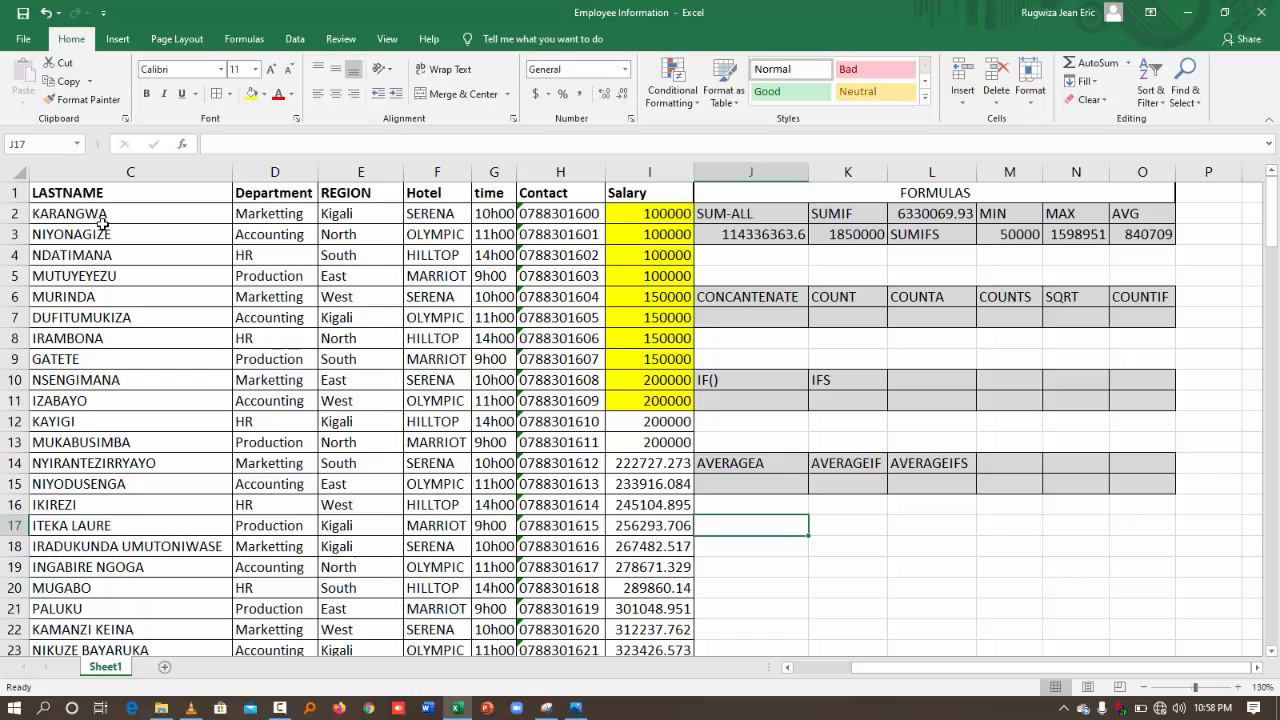
- Add the heading SUMA in L10, next to the IFS heading
click(562, 274)
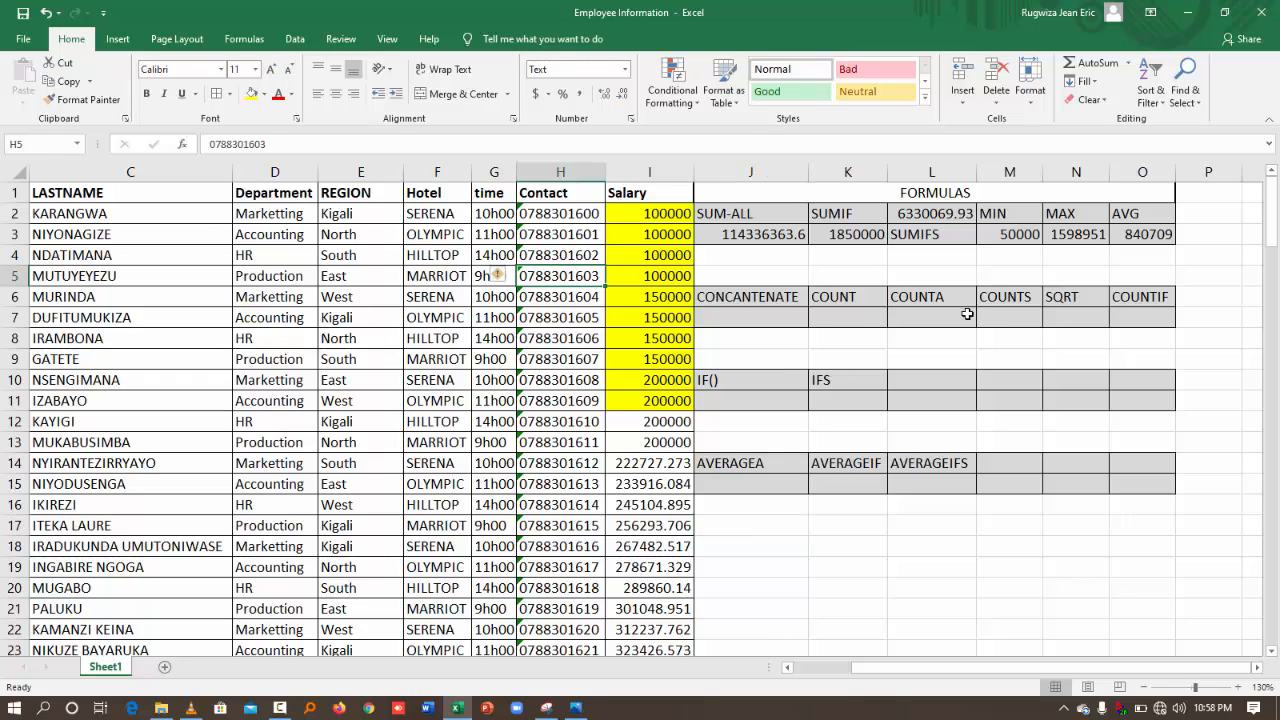
click(736, 240)
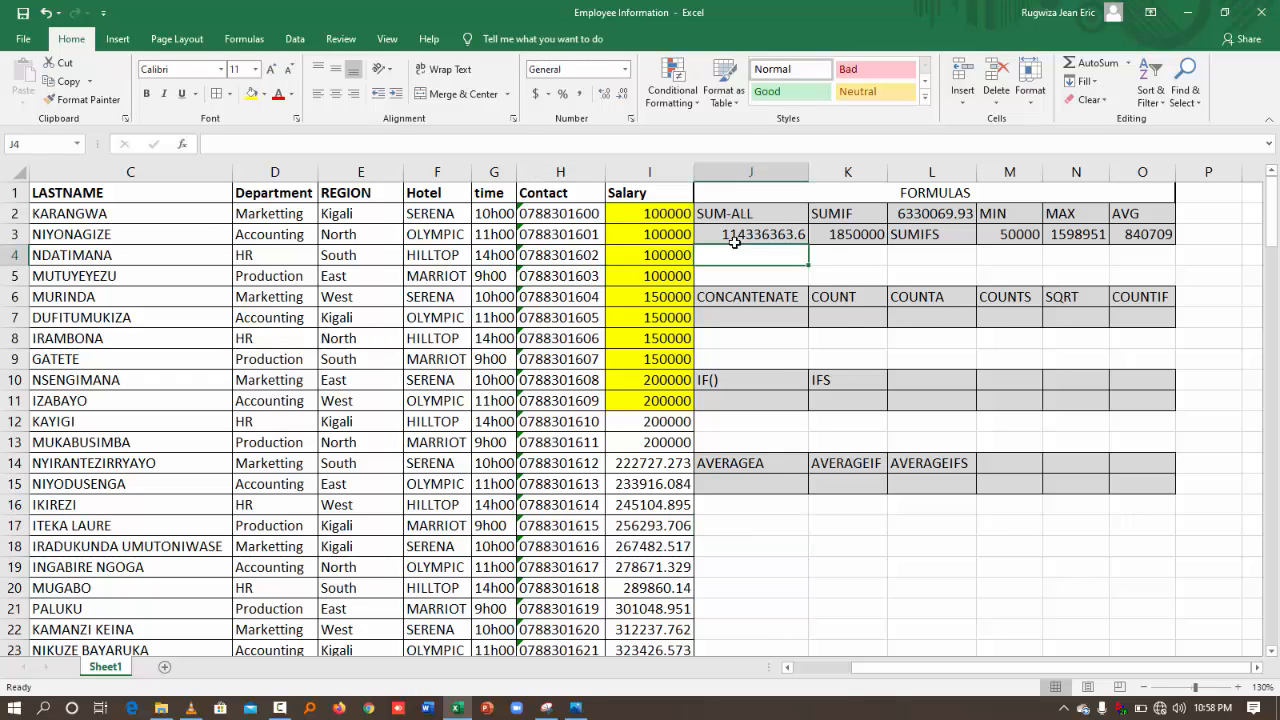
click(848, 230)
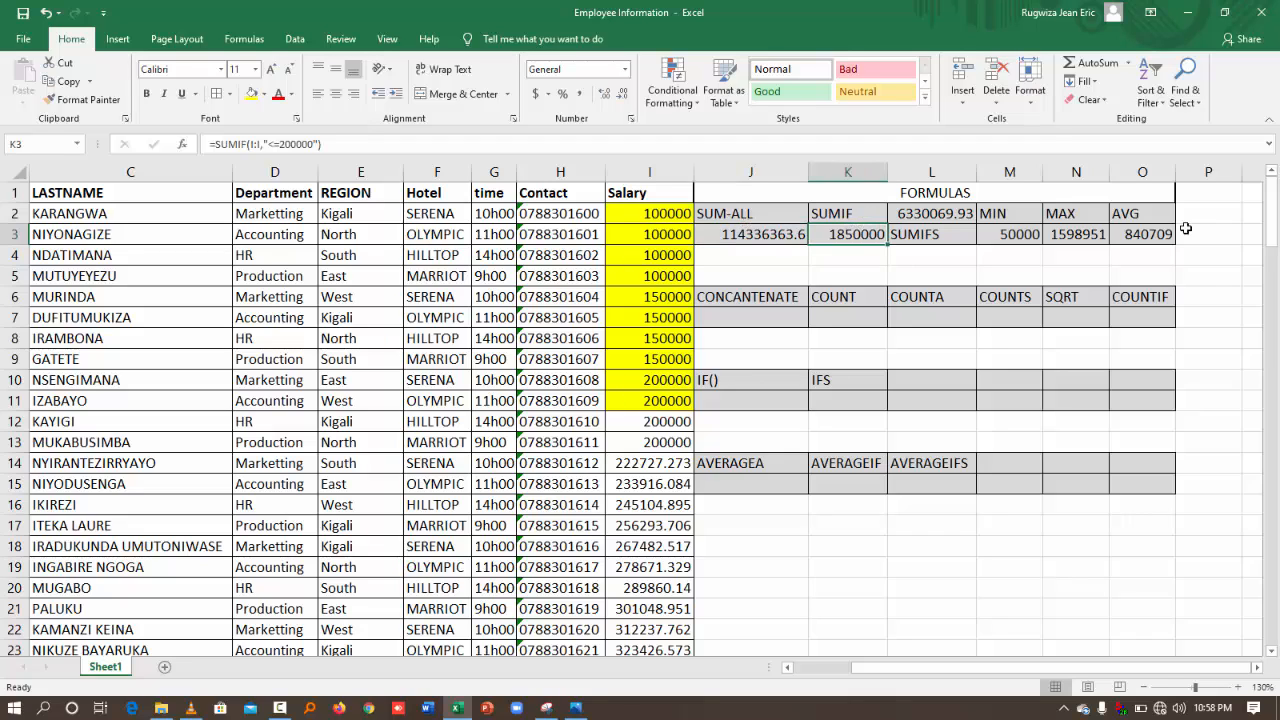
click(931, 375)
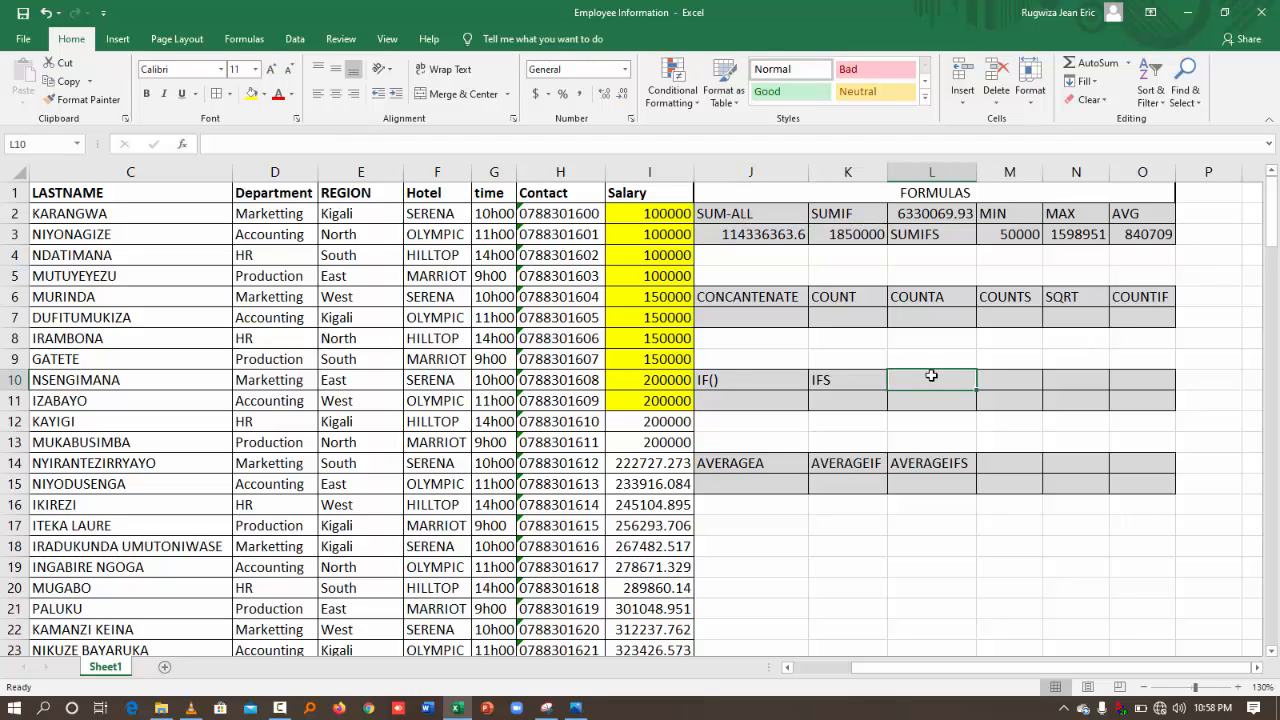
text(SUMA)
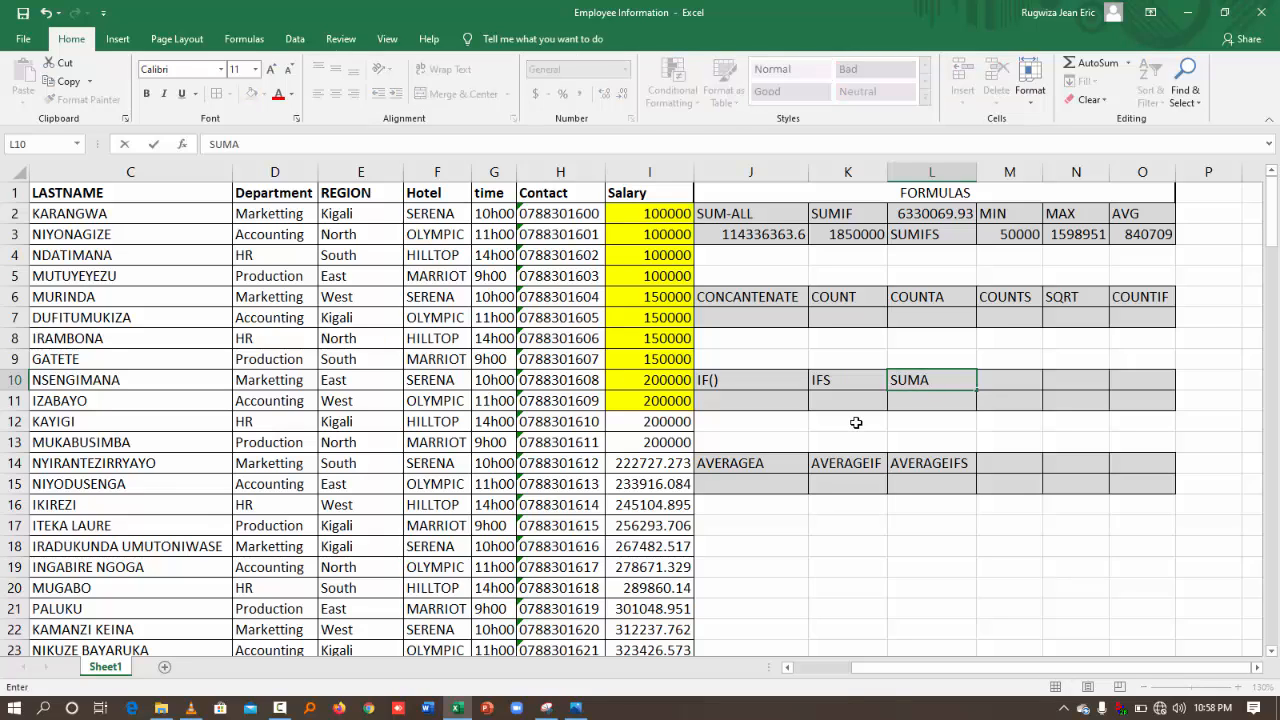
click(910, 403)
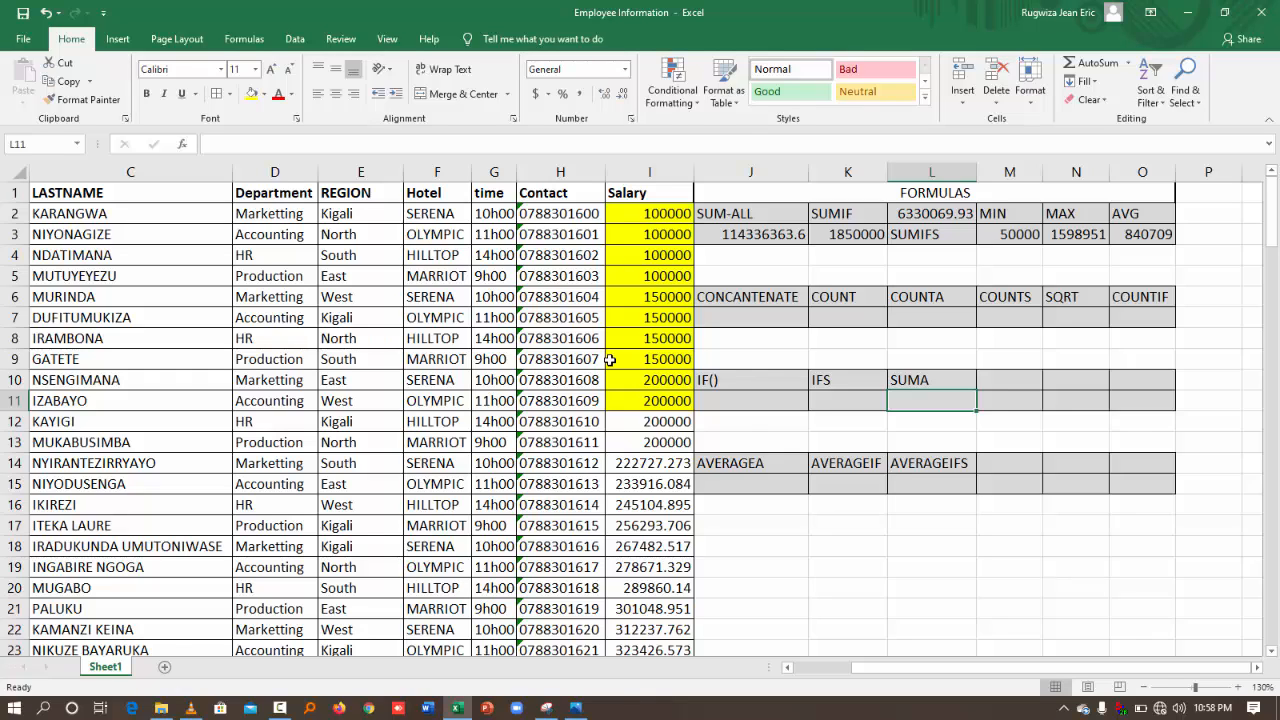
- Count the numeric entries of the whole Salary column in K7 with the COUNT function
click(931, 311)
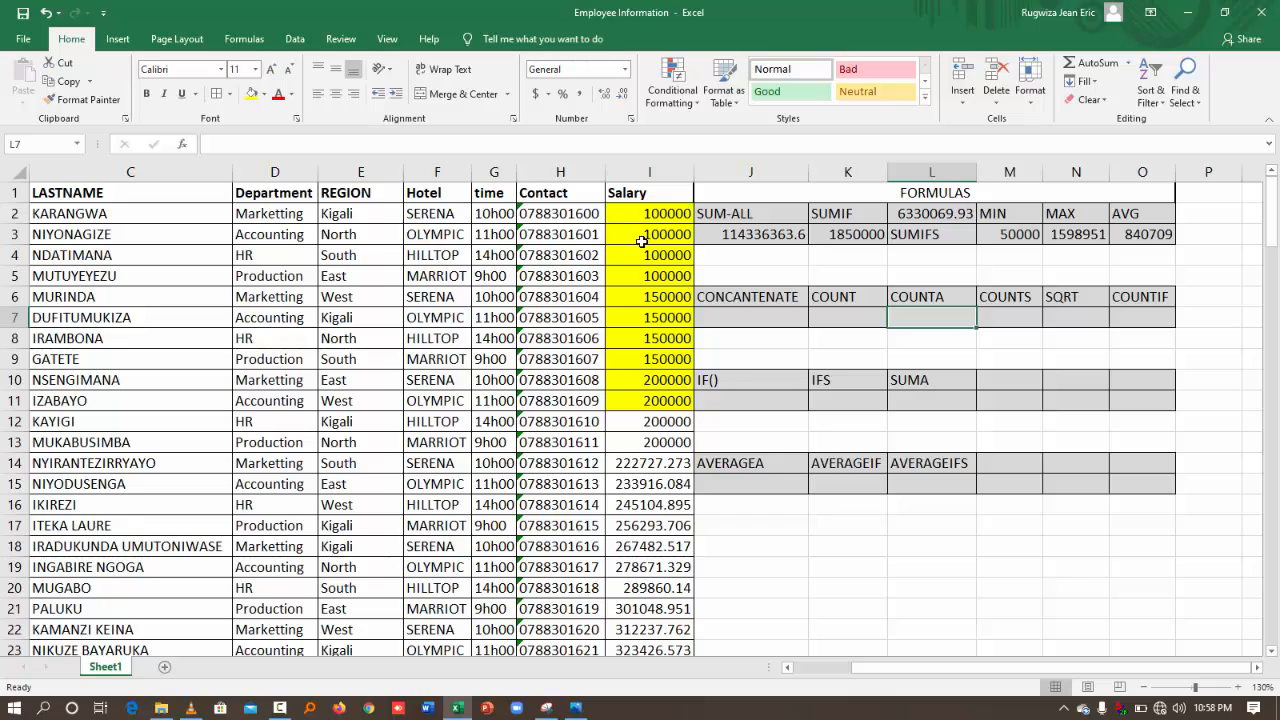
click(640, 172)
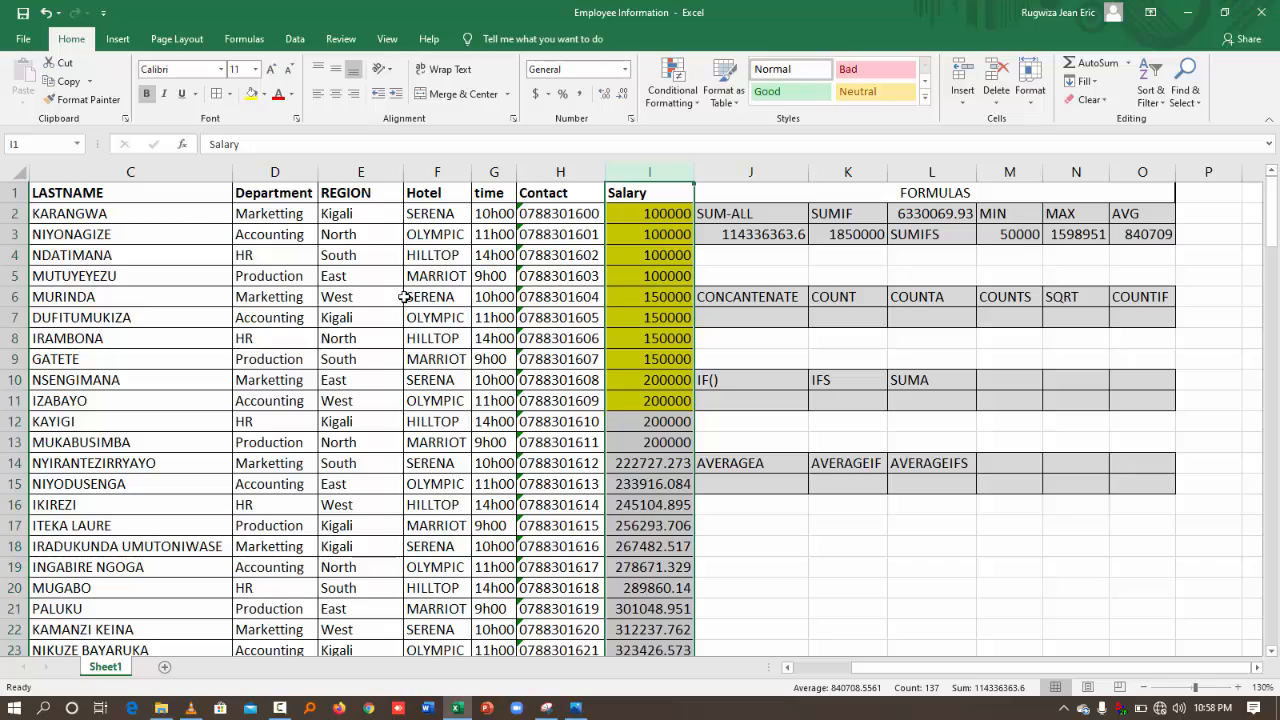
scroll(246, 322, down, 20)
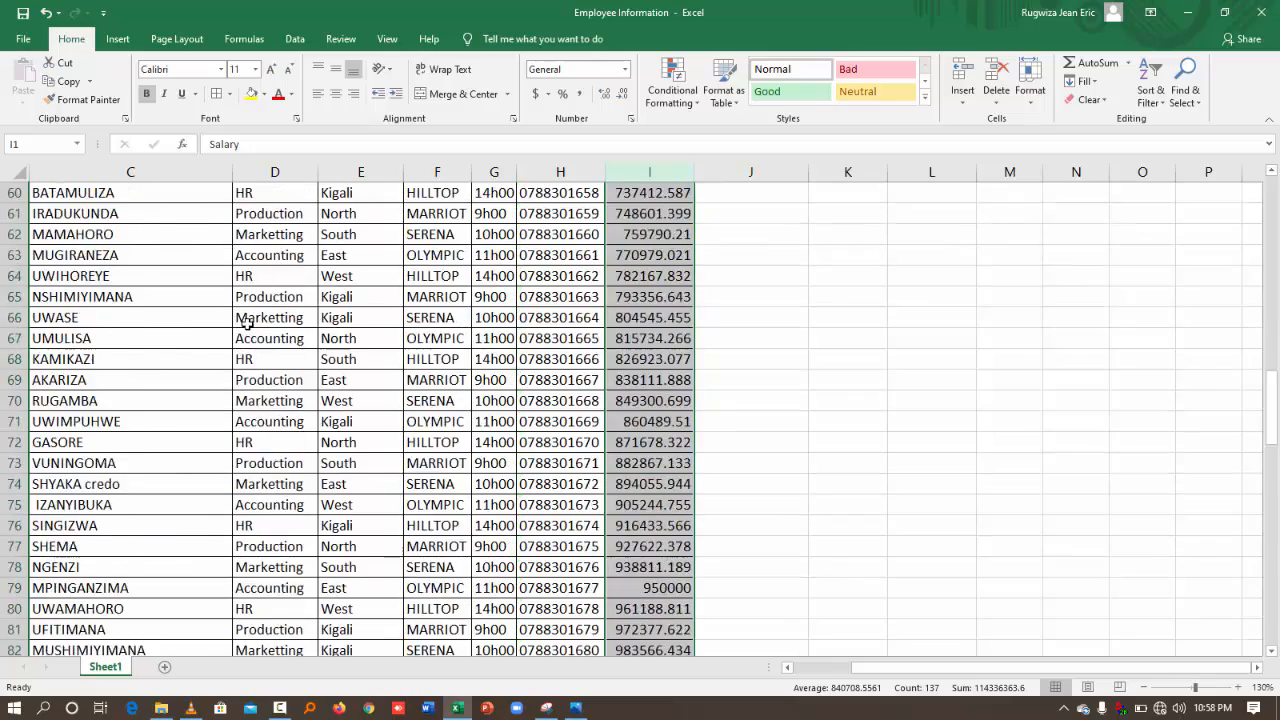
scroll(246, 322, down, 20)
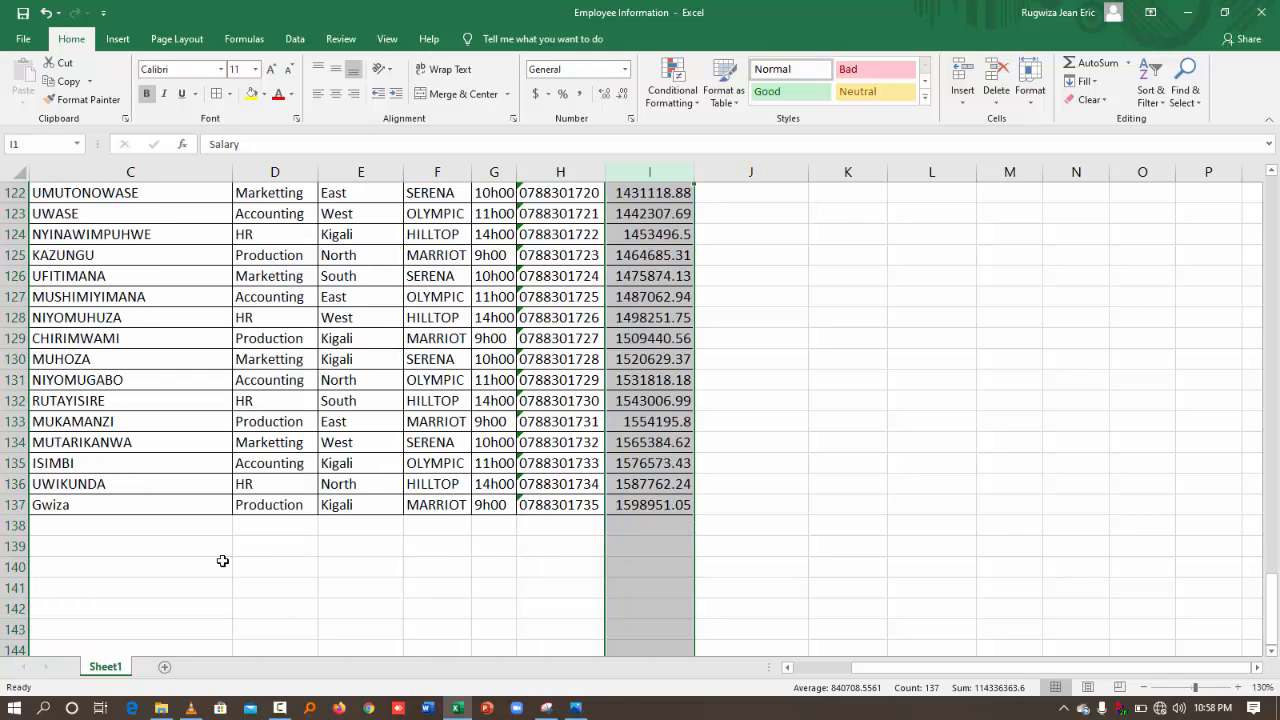
scroll(250, 550, up, 7)
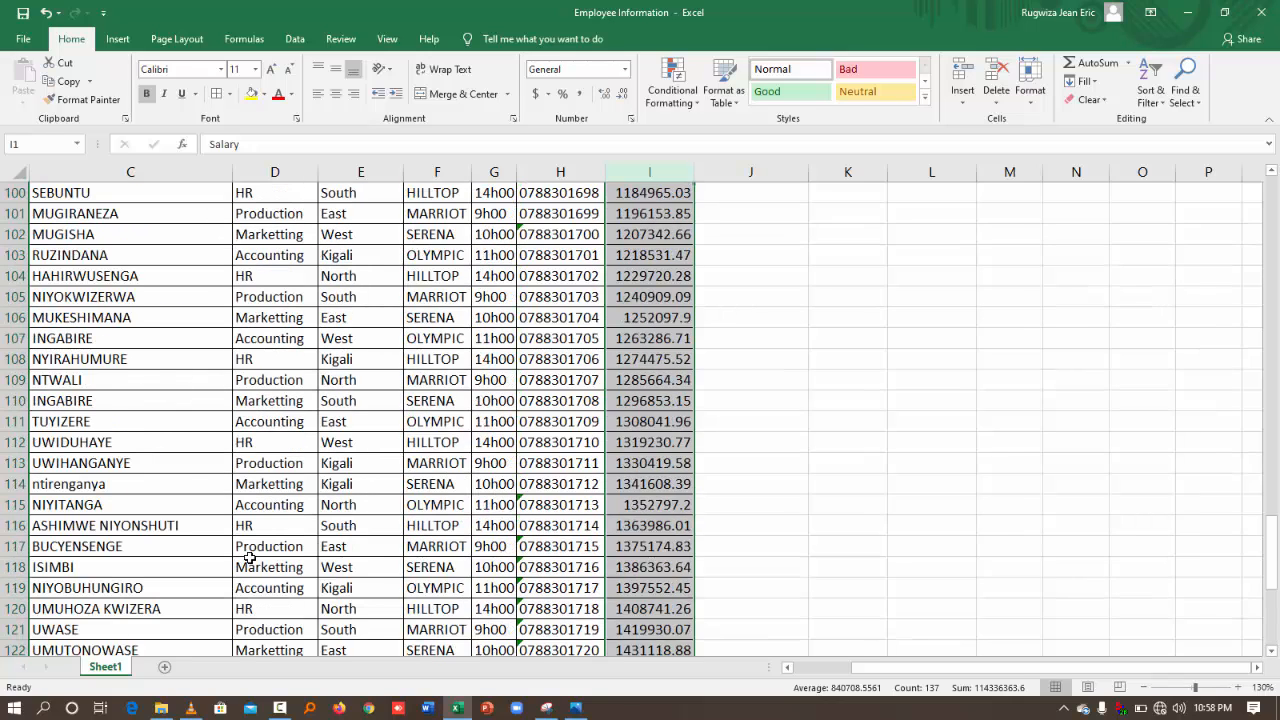
scroll(248, 580, up, 20)
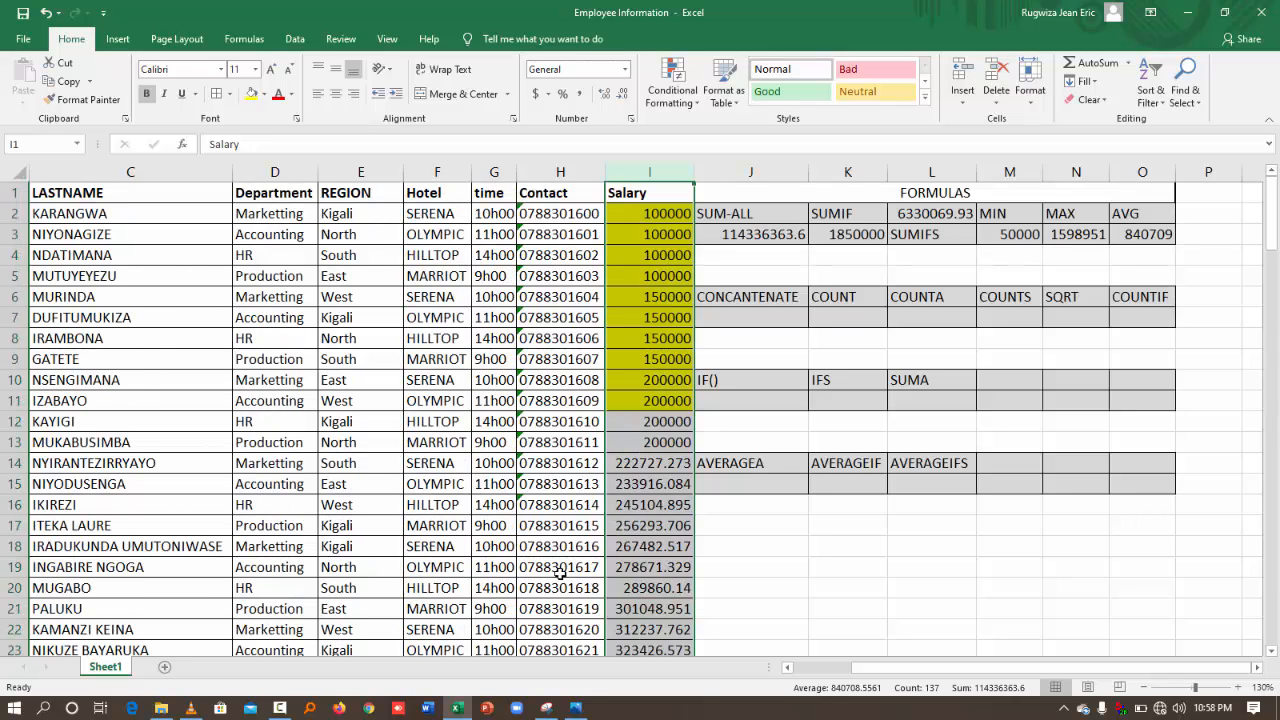
click(845, 323)
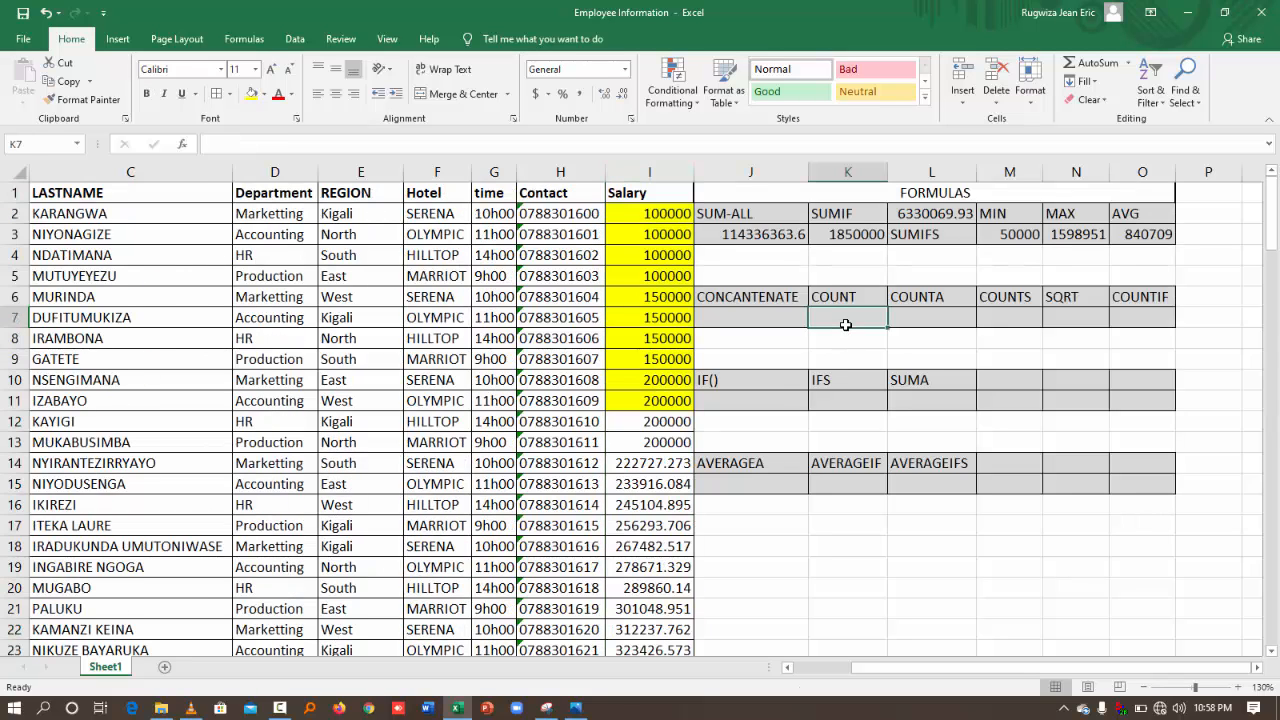
text(=COU)
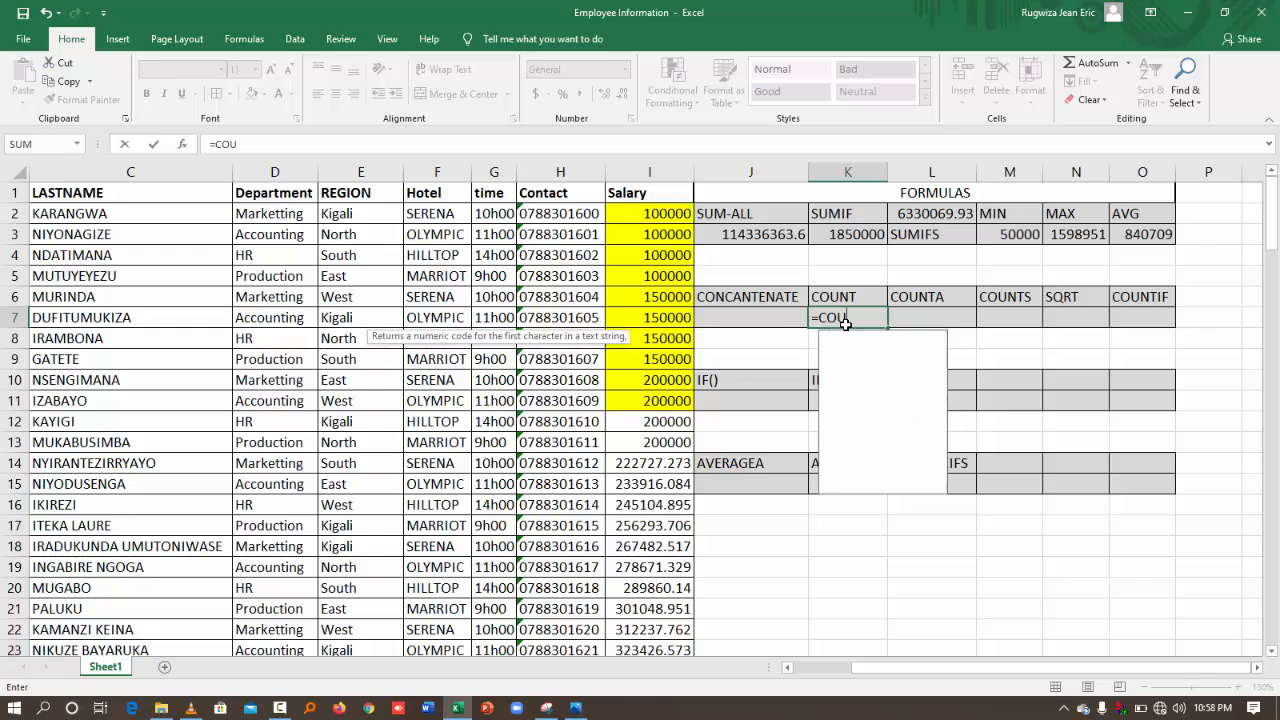
text(NT()
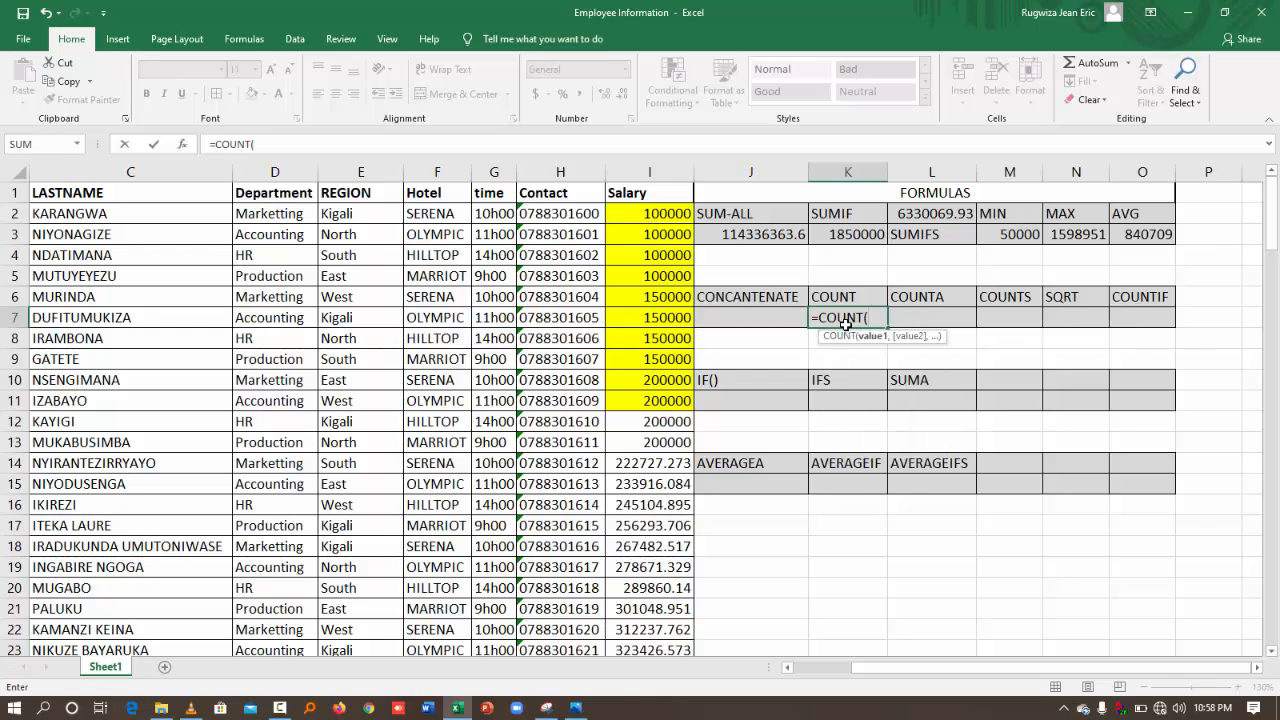
click(643, 167)
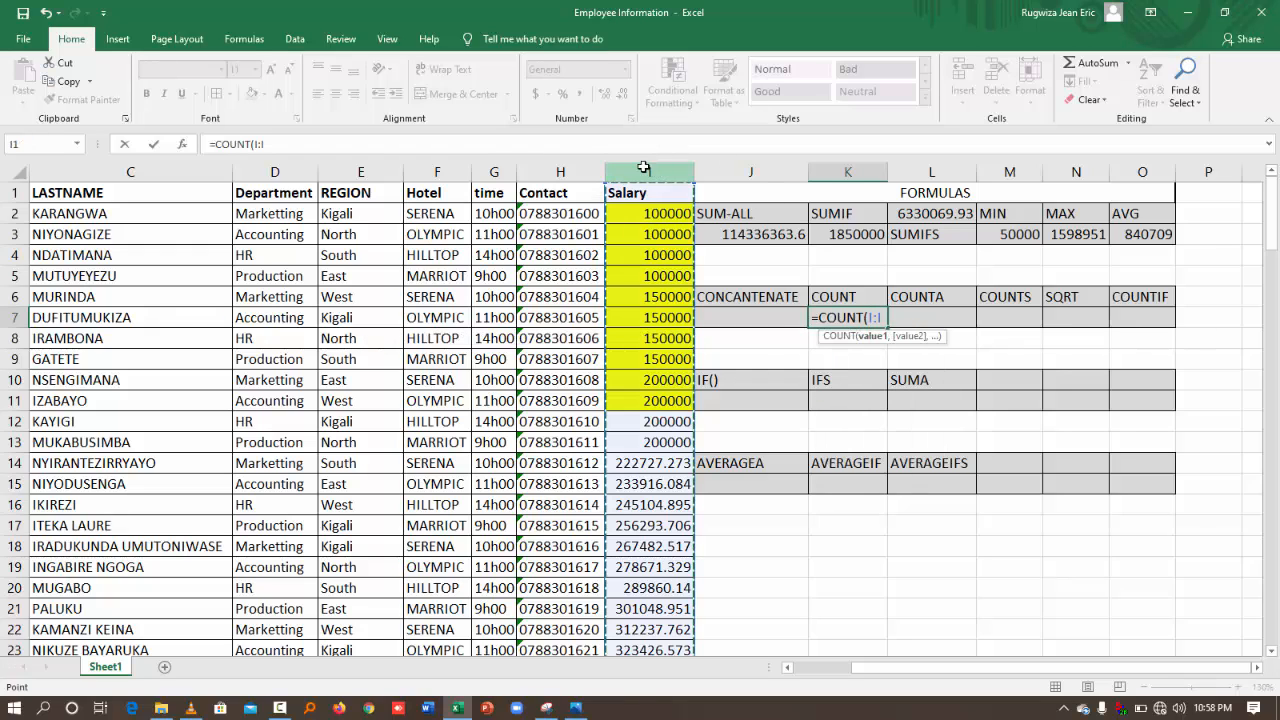
key(Return)
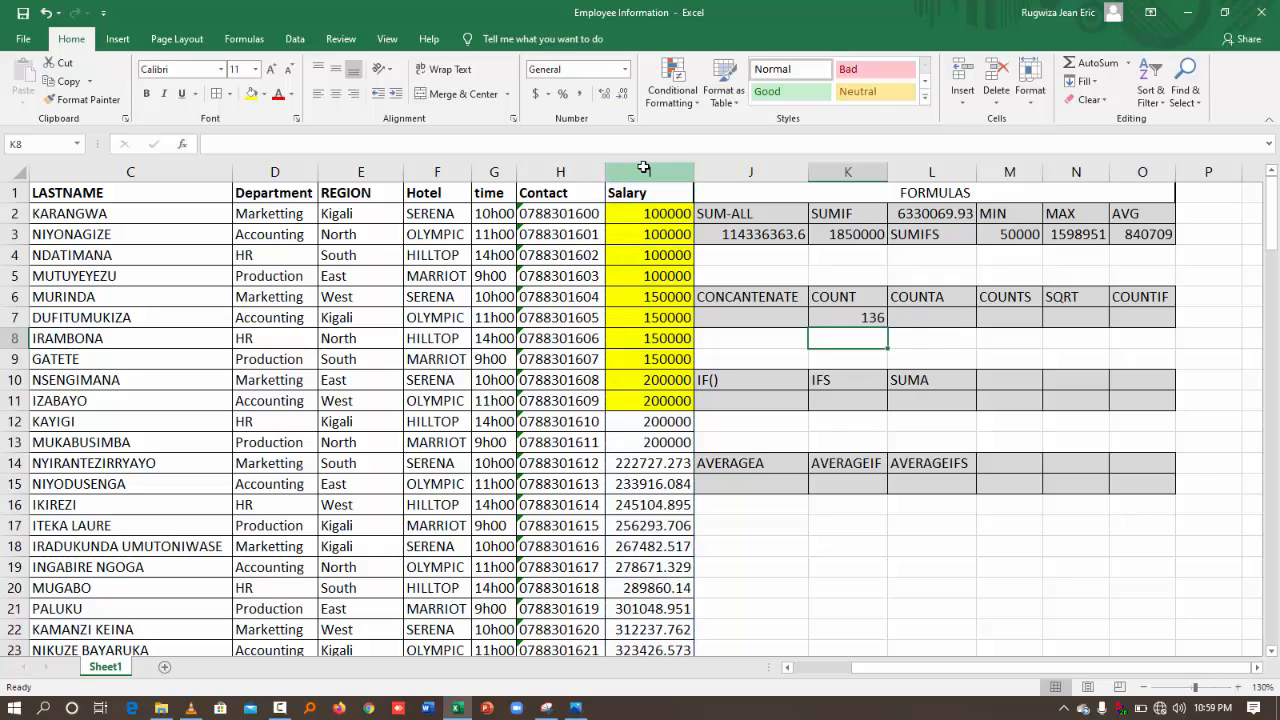
- Try replacing the salary in I21 with a text entry to test the COUNT formula, and undo the replacement
scroll(479, 506, down, 7)
scroll(479, 507, down, 20)
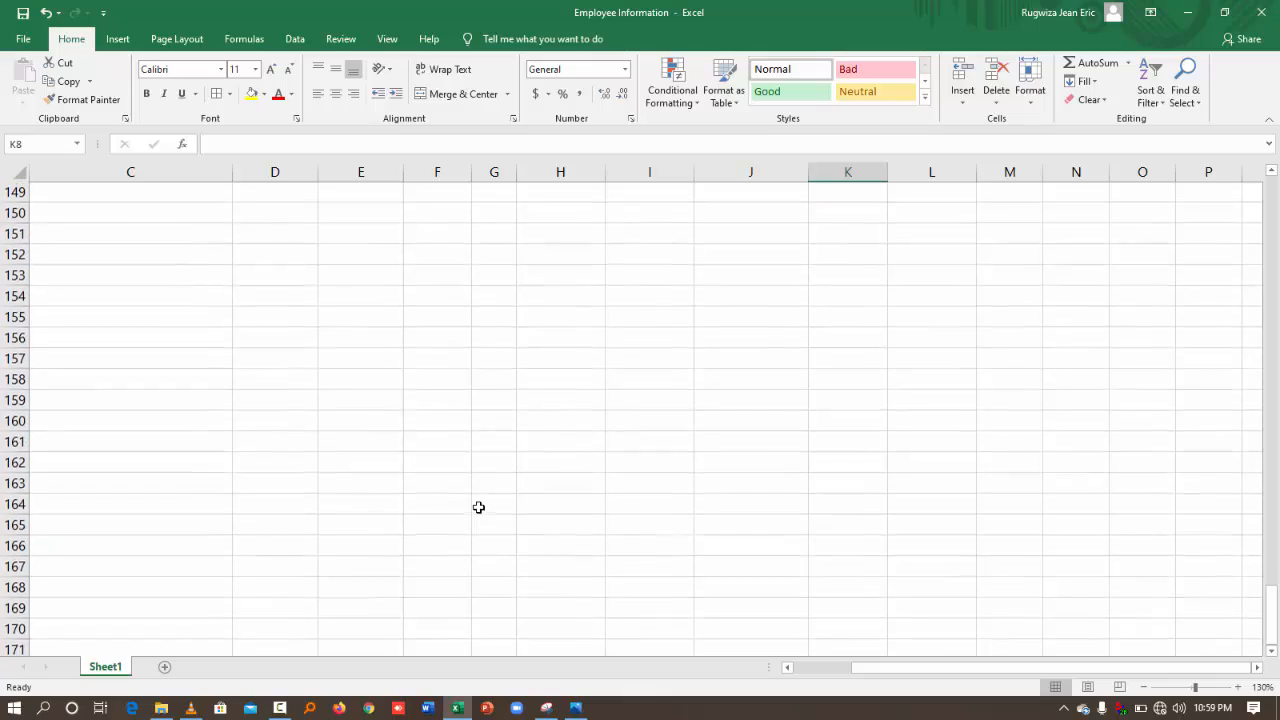
scroll(479, 507, up, 7)
scroll(200, 428, up, 20)
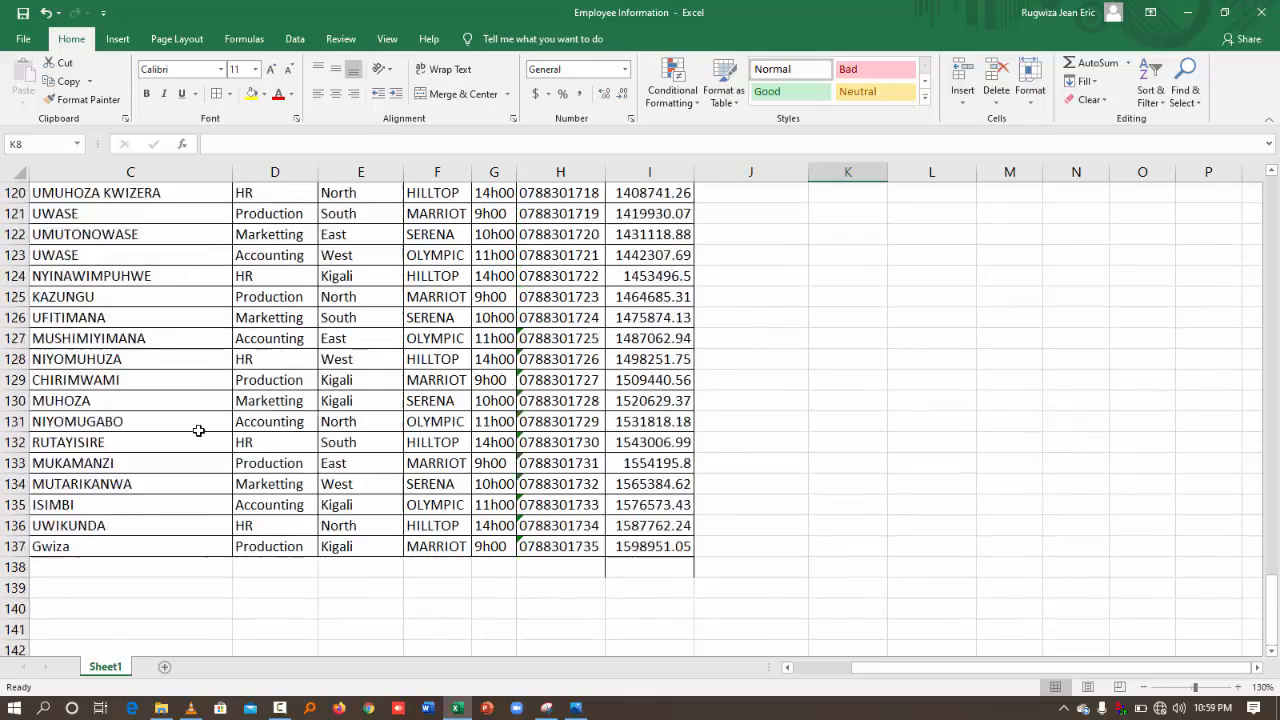
scroll(493, 330, up, 6)
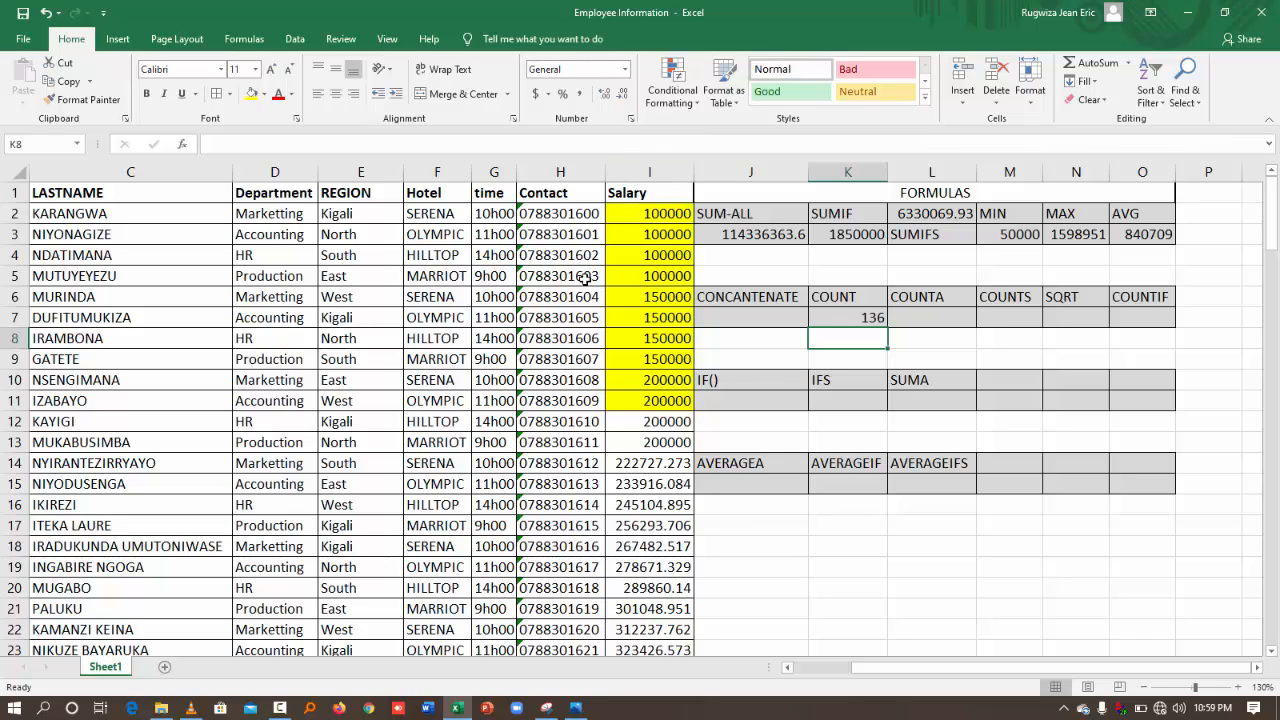
click(640, 609)
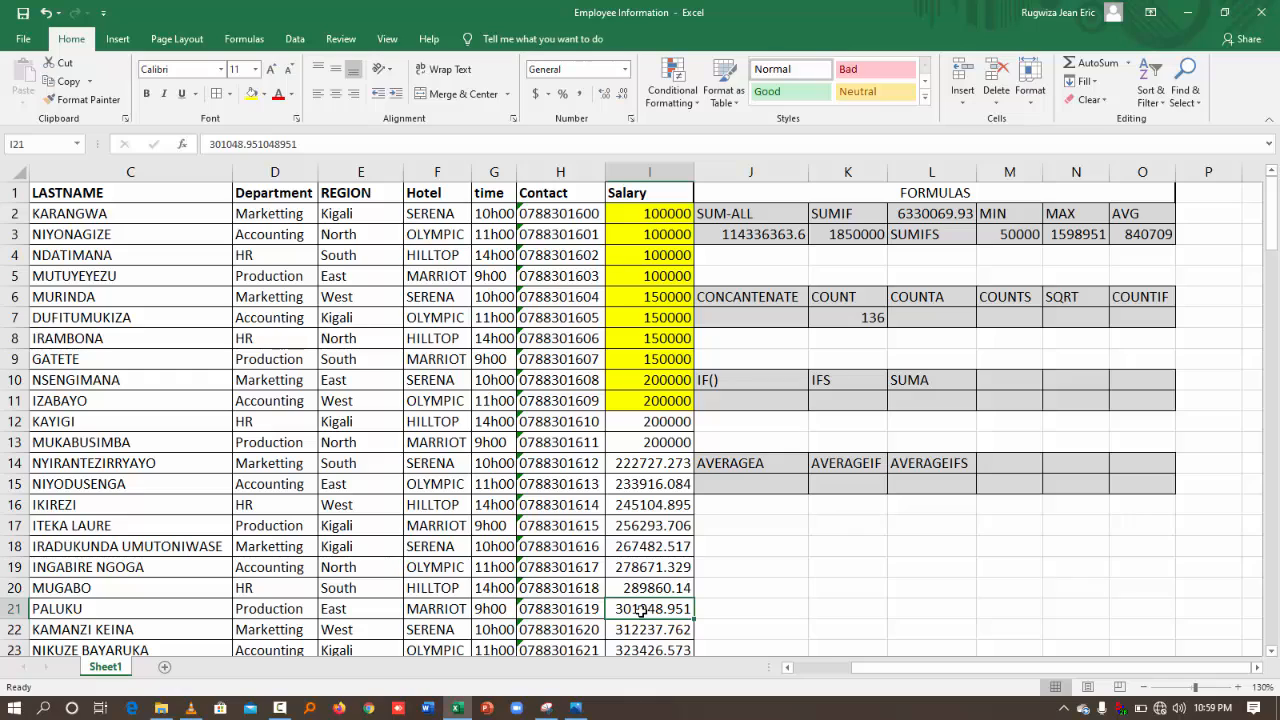
text(Z)
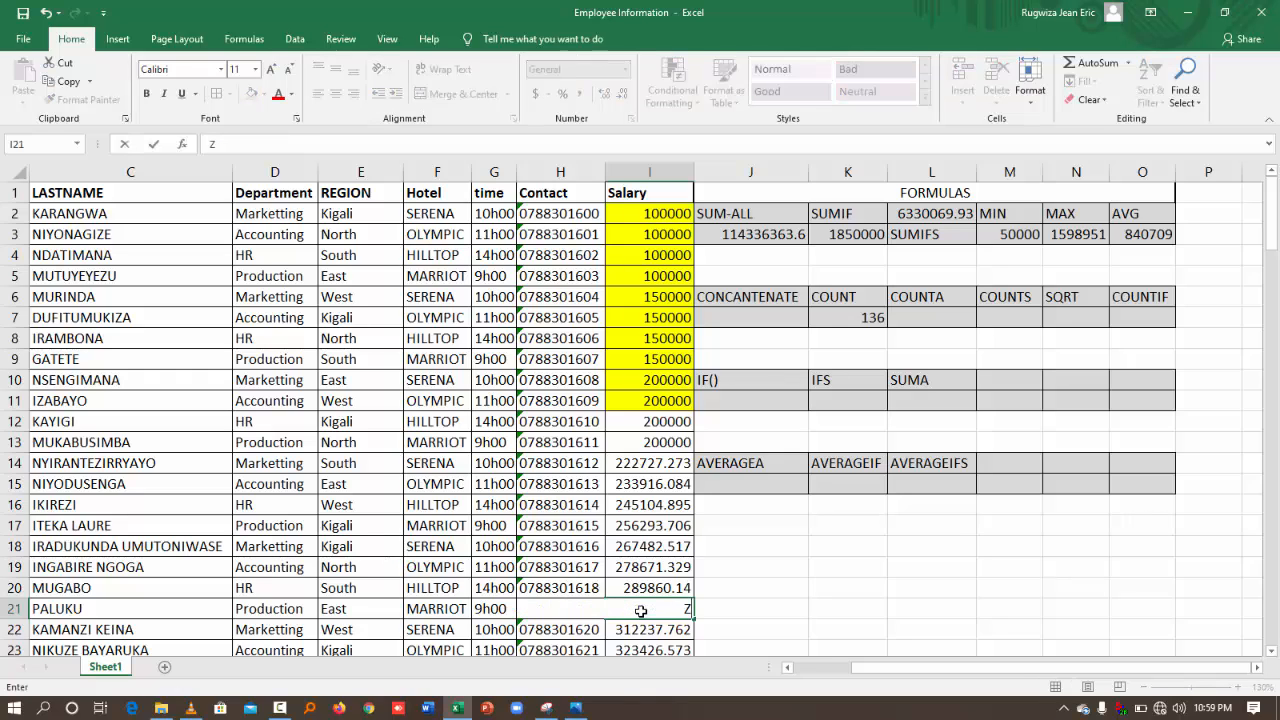
text(ainabu)
click(807, 621)
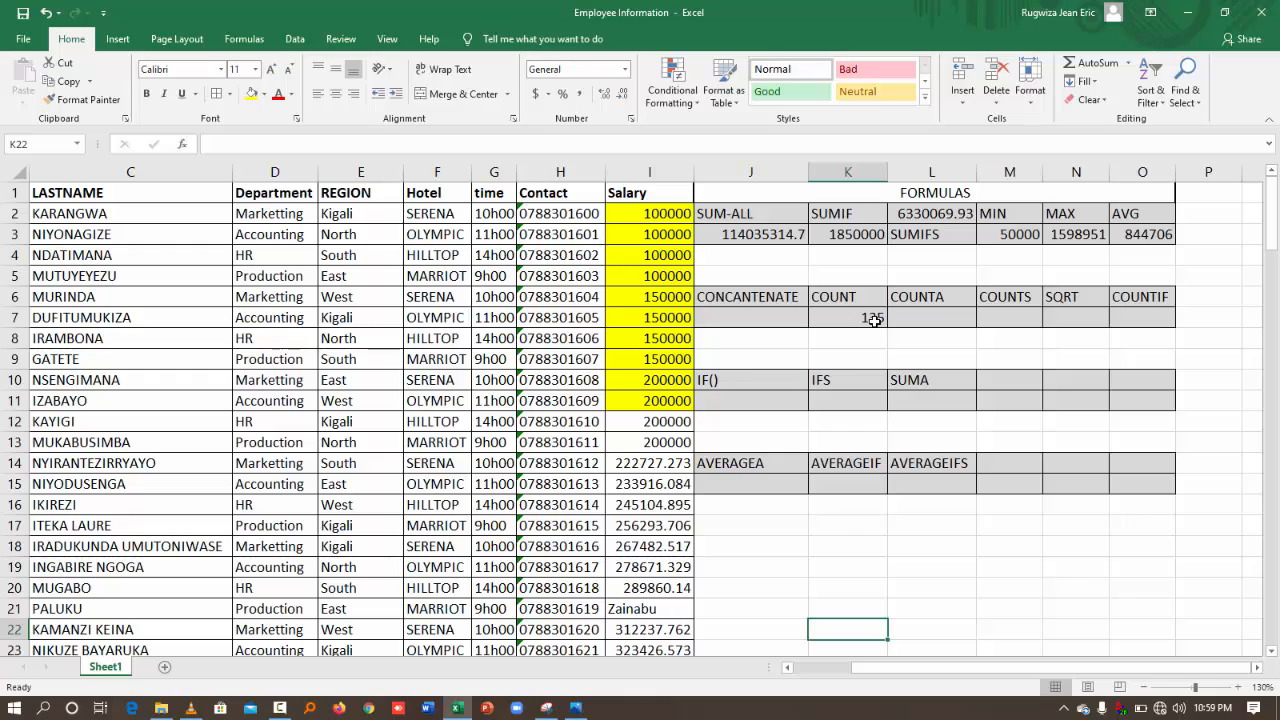
click(645, 608)
key(ctrl+z)
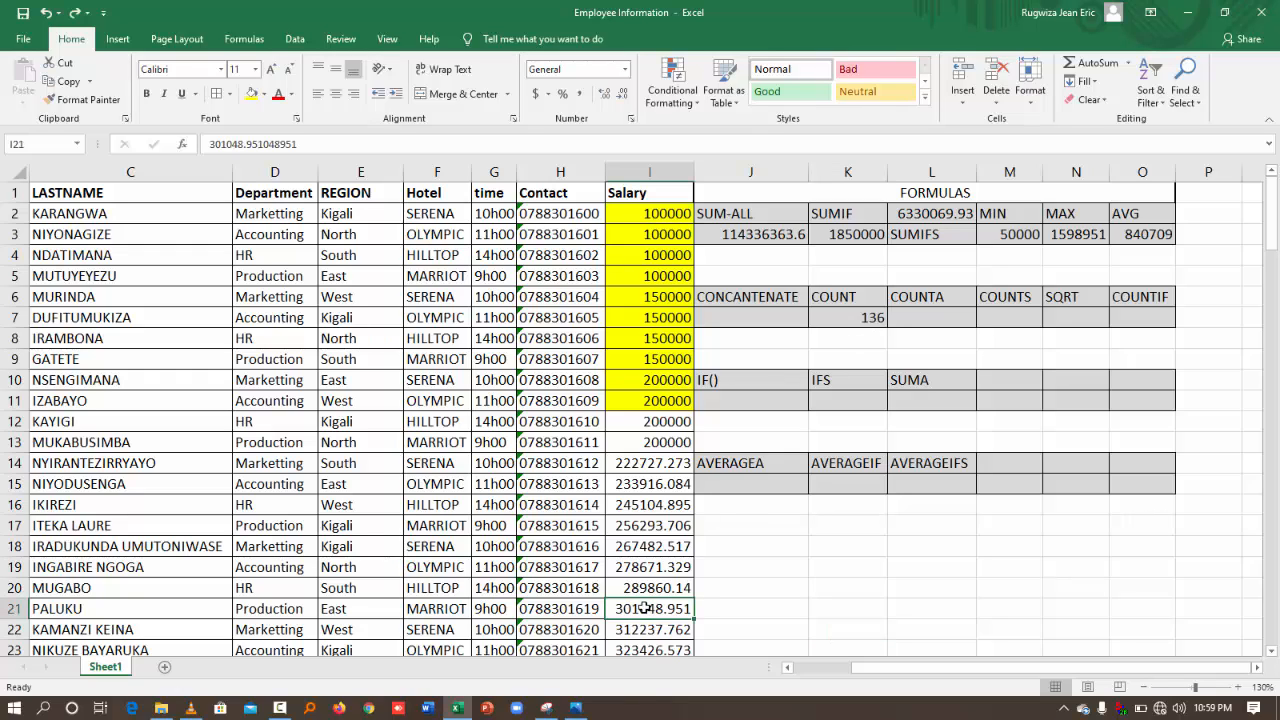
click(842, 566)
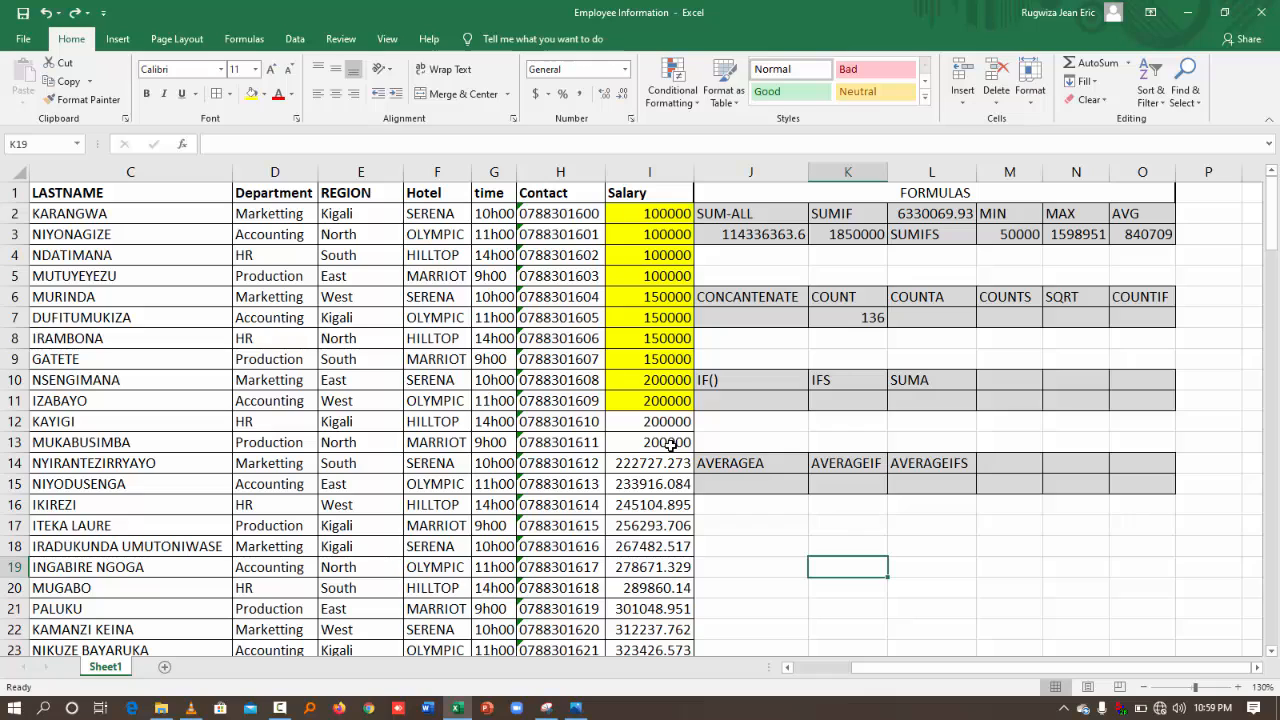
- Count the non-empty cells of the whole LASTNAME column in L7 with the COUNTA function
click(125, 172)
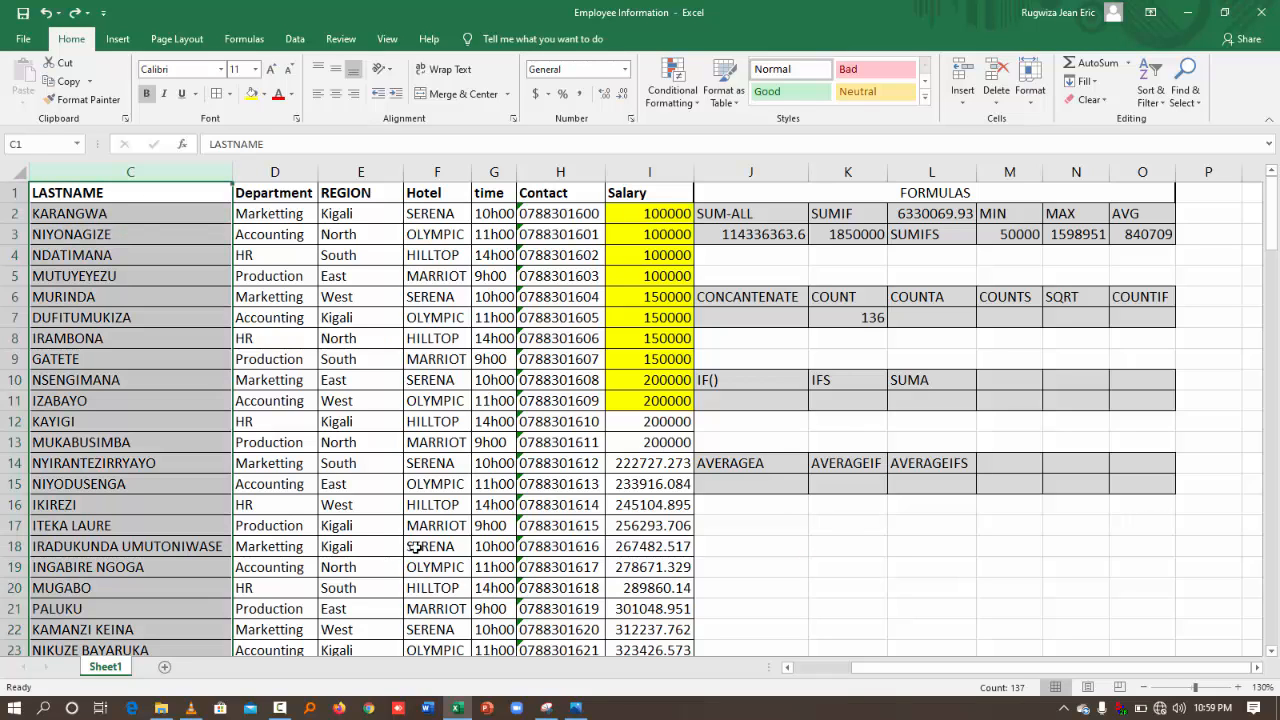
click(913, 322)
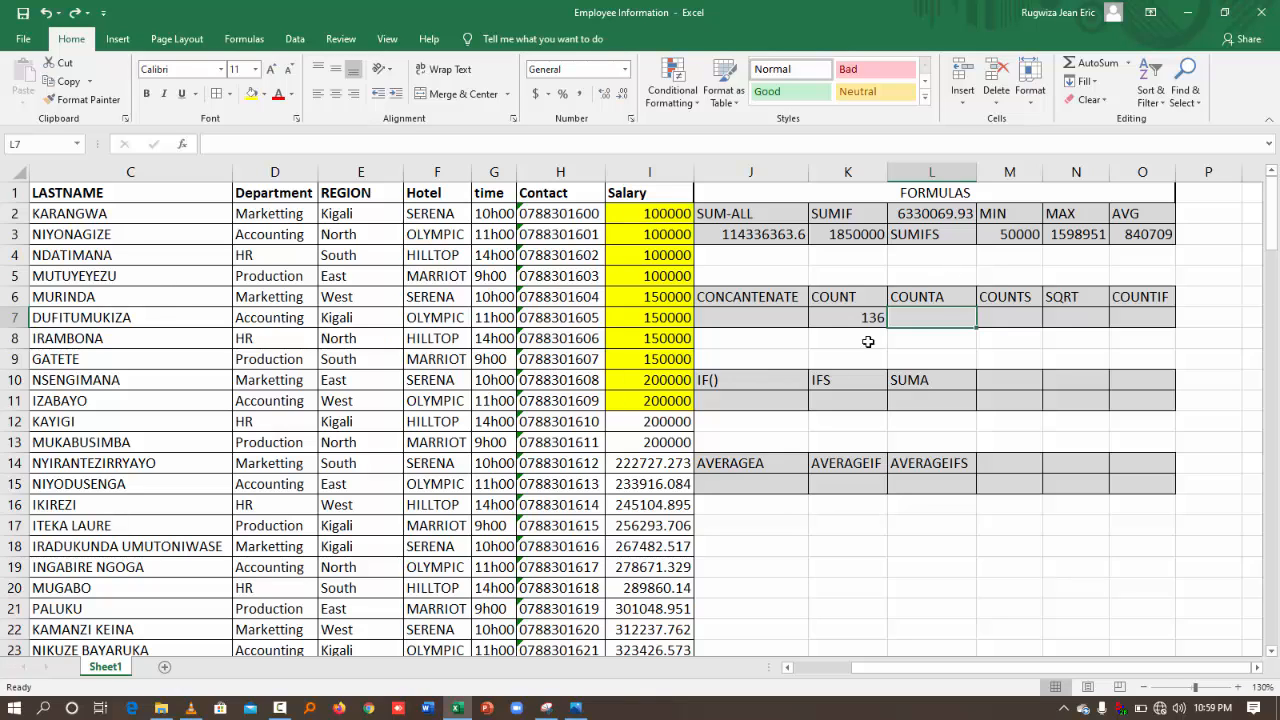
text(=count)
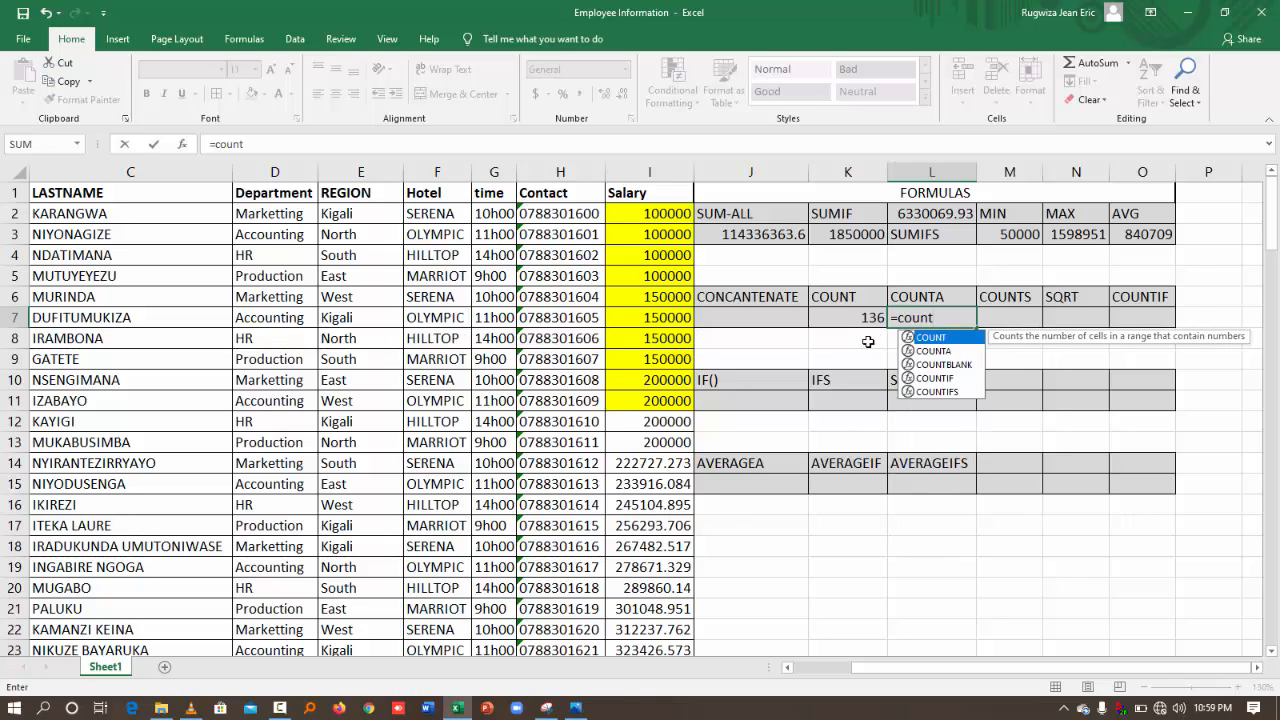
text(a)
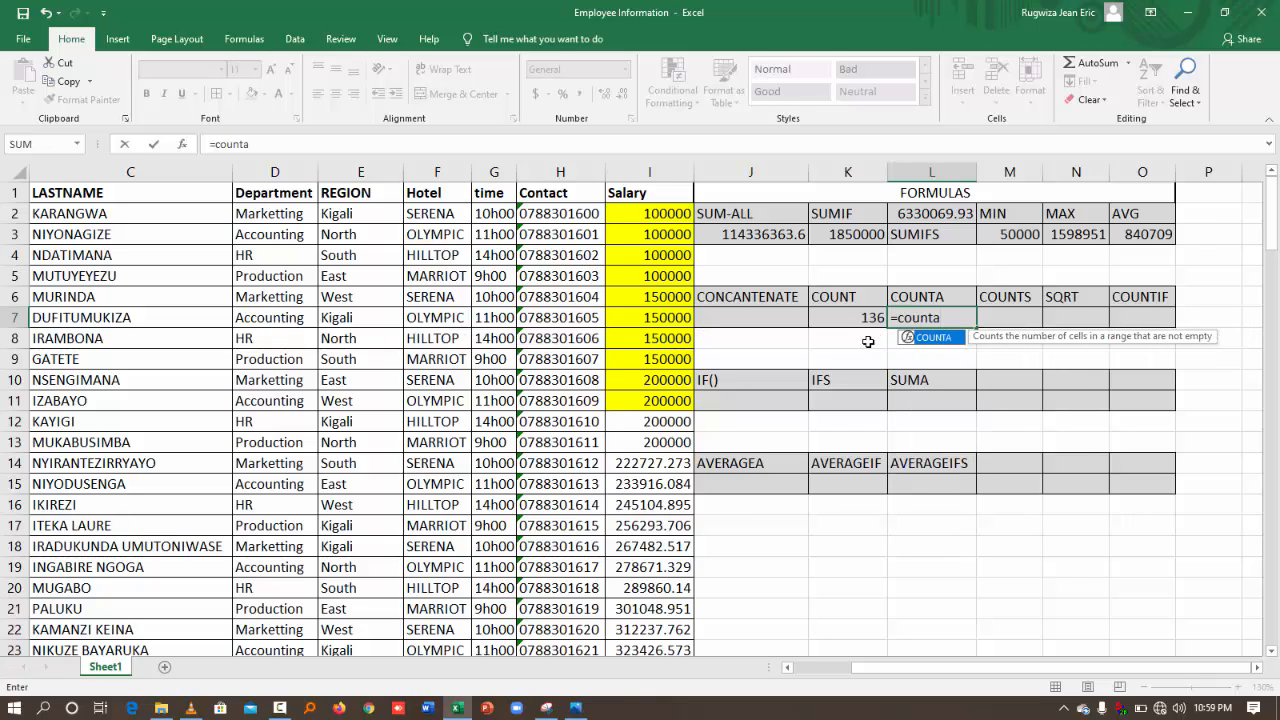
double_click(942, 338)
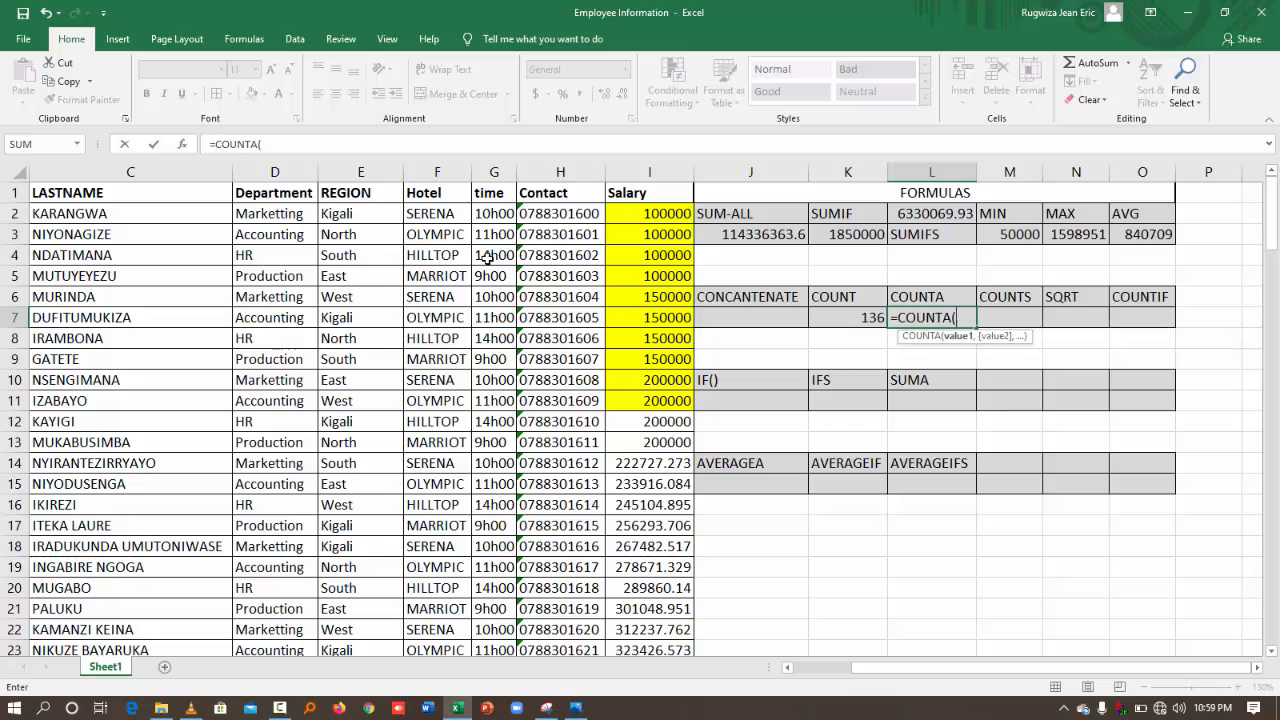
click(93, 170)
key(Return)
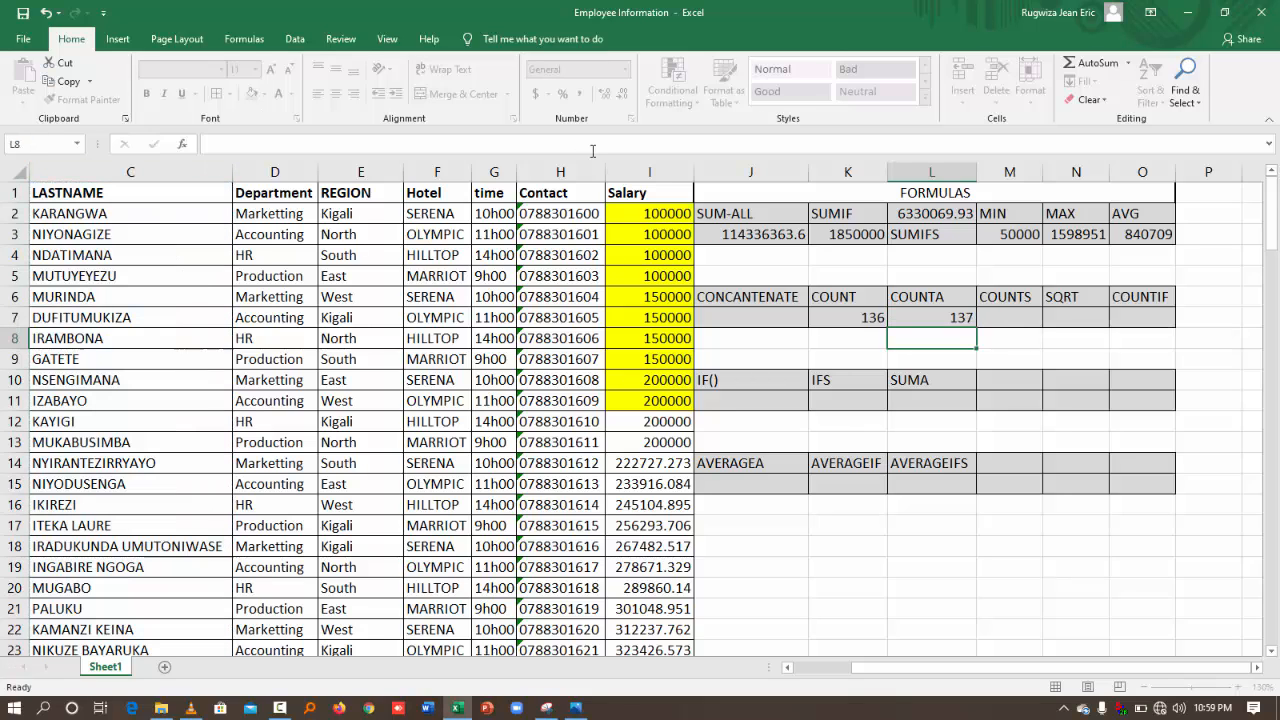
- Subtract 1 in the L7 formula to exclude the header row, making it =COUNTA(C:C)-1
click(939, 321)
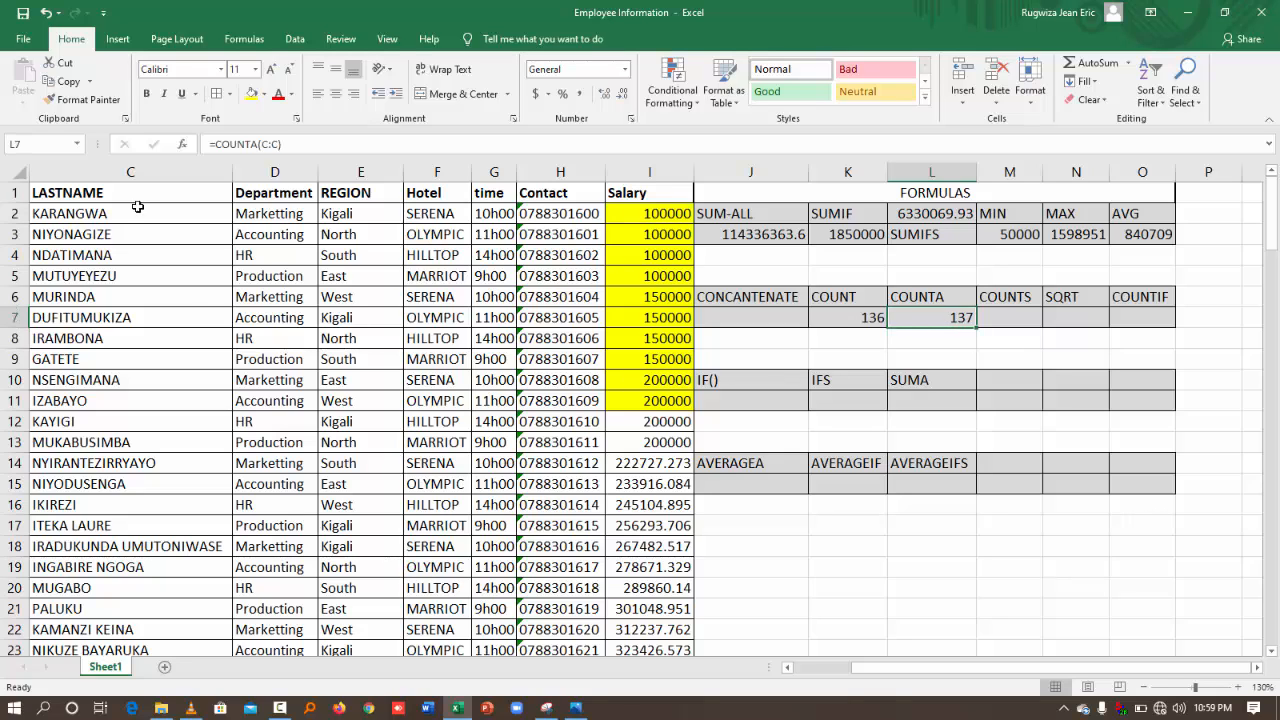
click(364, 145)
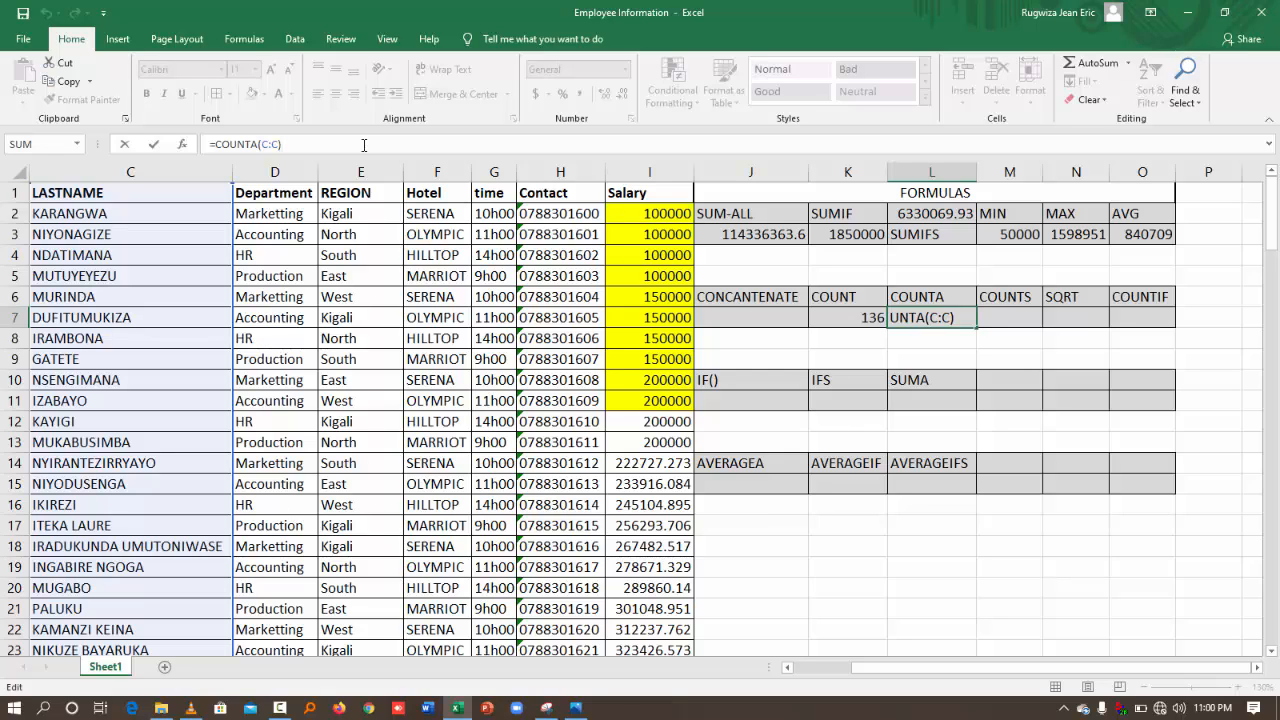
text(-1)
key(Return)
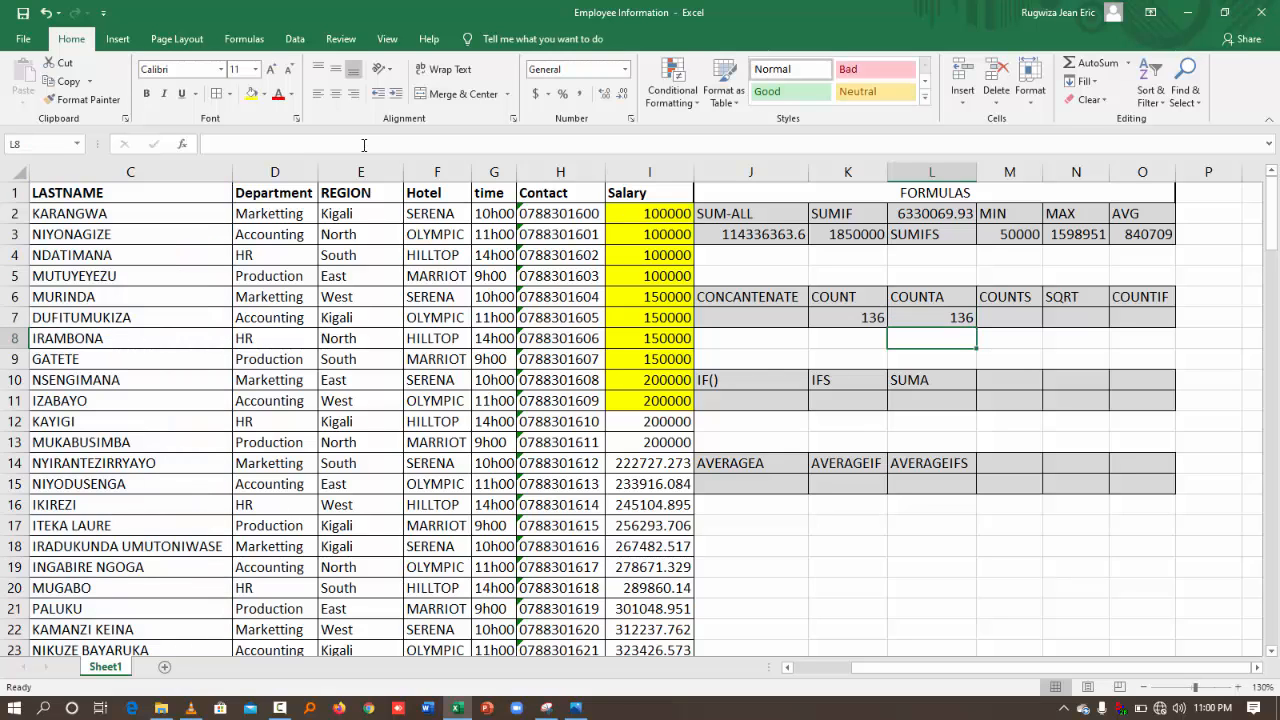
click(942, 312)
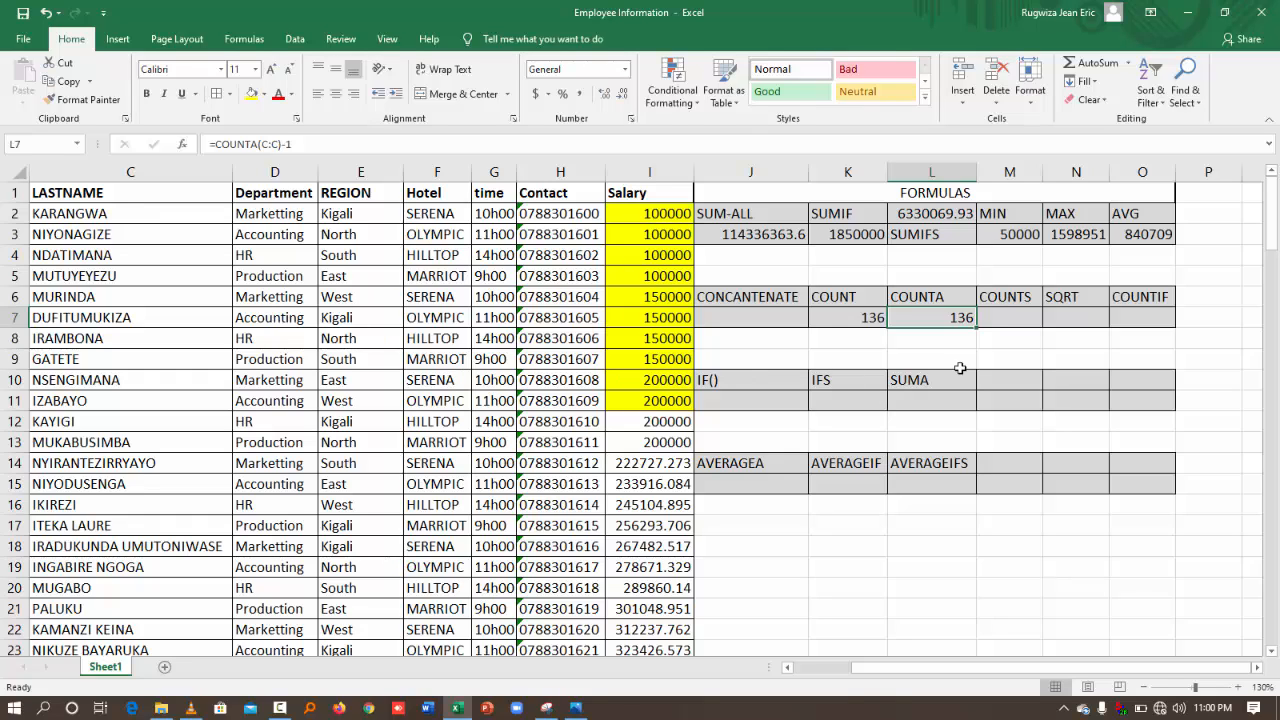
- Change the heading in M6 to COUNTIFS
click(1007, 318)
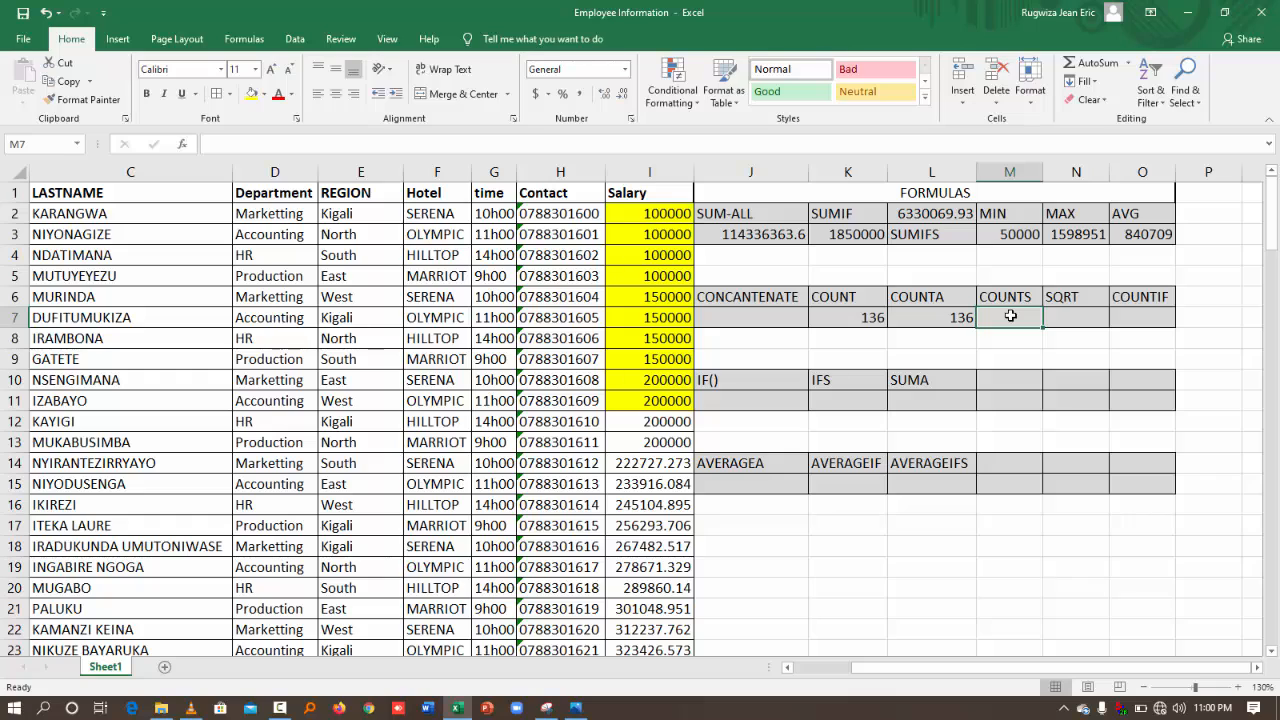
click(1028, 300)
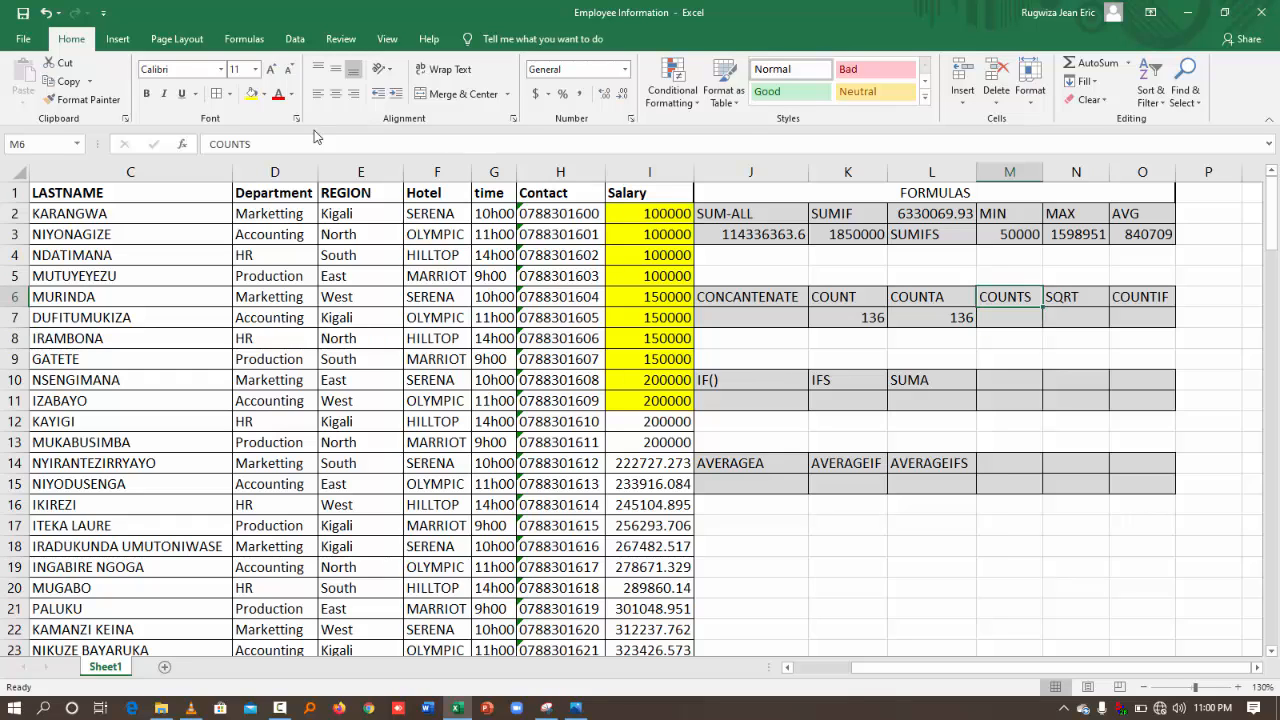
click(298, 142)
key(BackSpace)
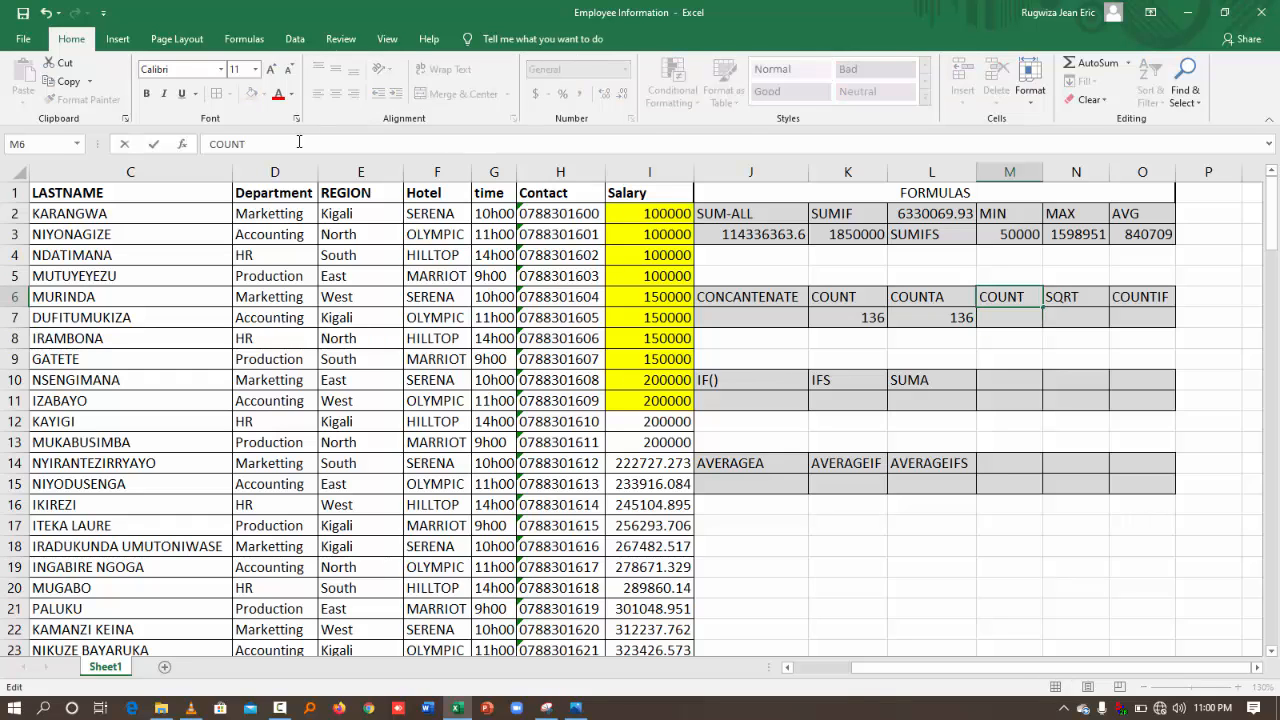
text(IFS)
key(Return)
click(1043, 490)
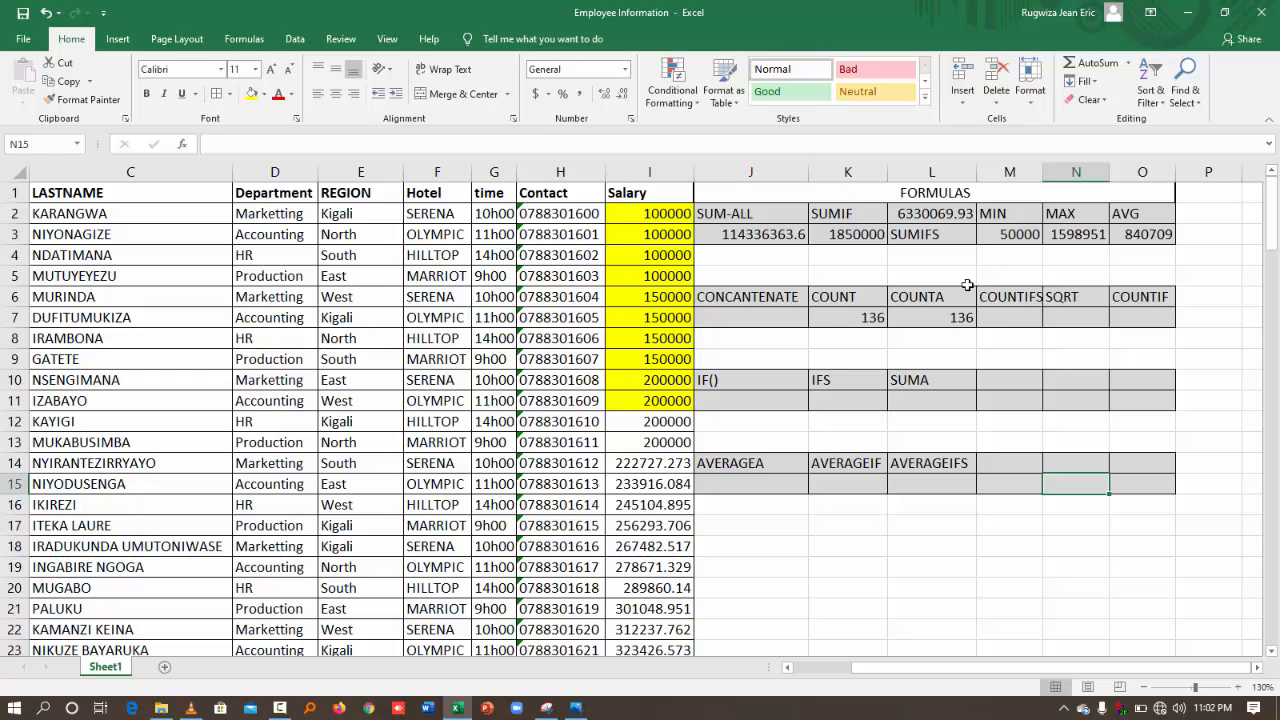
- Start a COUNTIF formula in O7 under the COUNTIF heading
click(1115, 326)
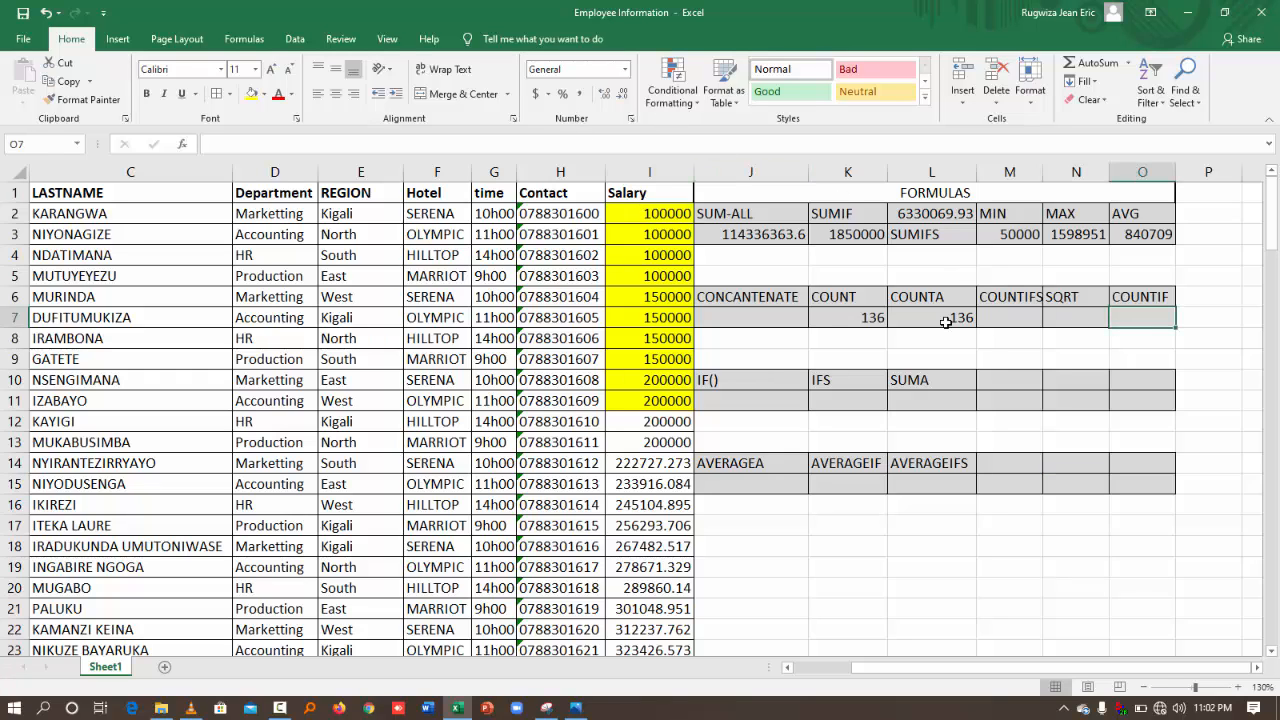
text(=COUNT)
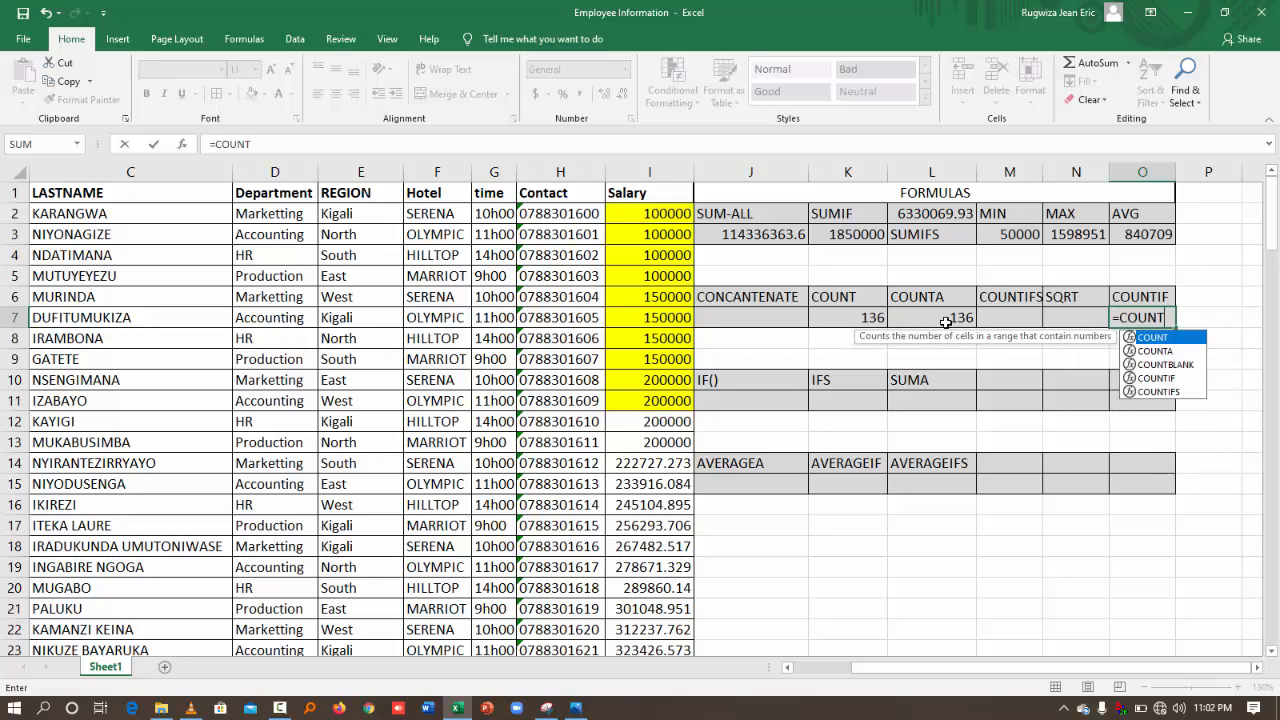
text(IF)
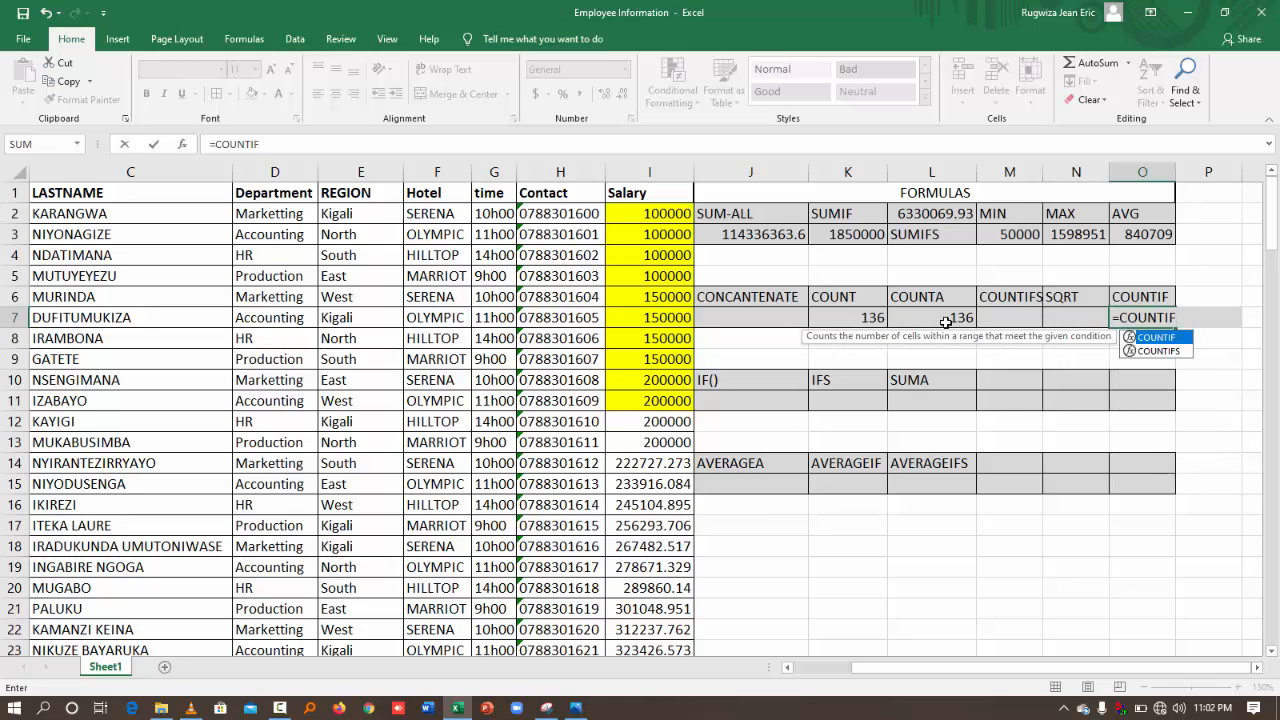
- Complete the COUNTIF formula in O7 to count the Salary values in column I that are greater than 100000
text(()
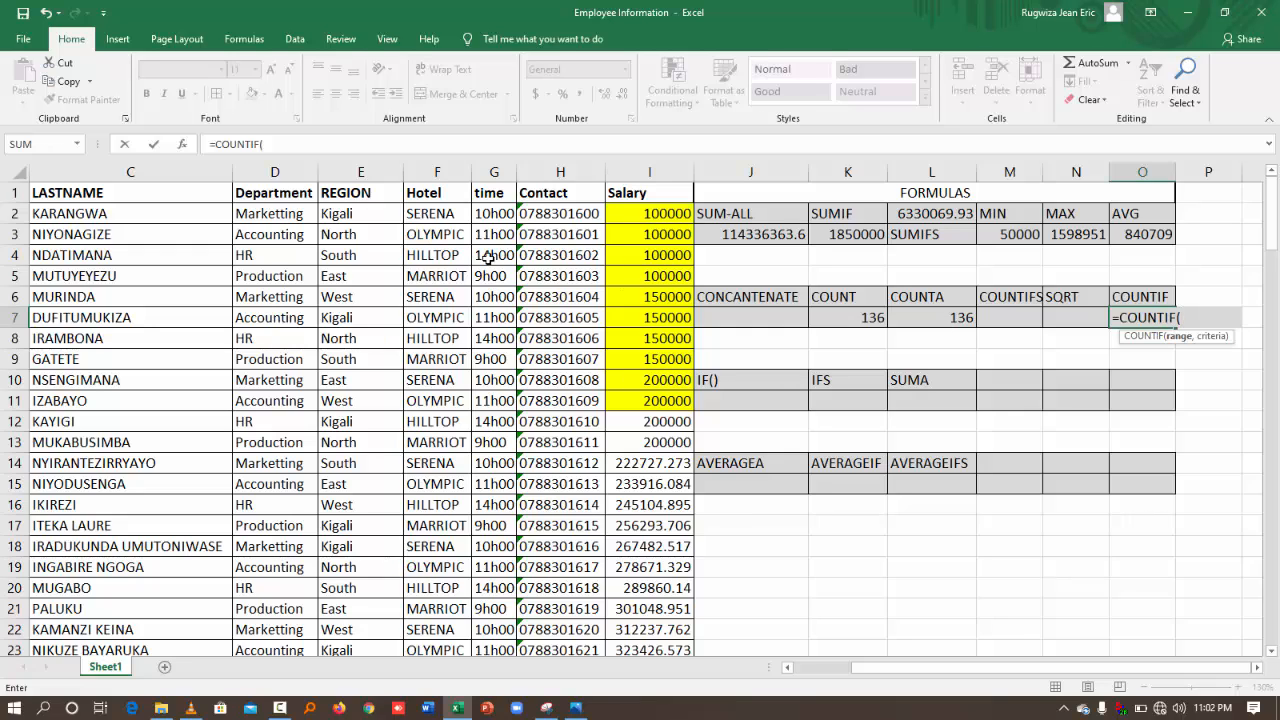
click(670, 170)
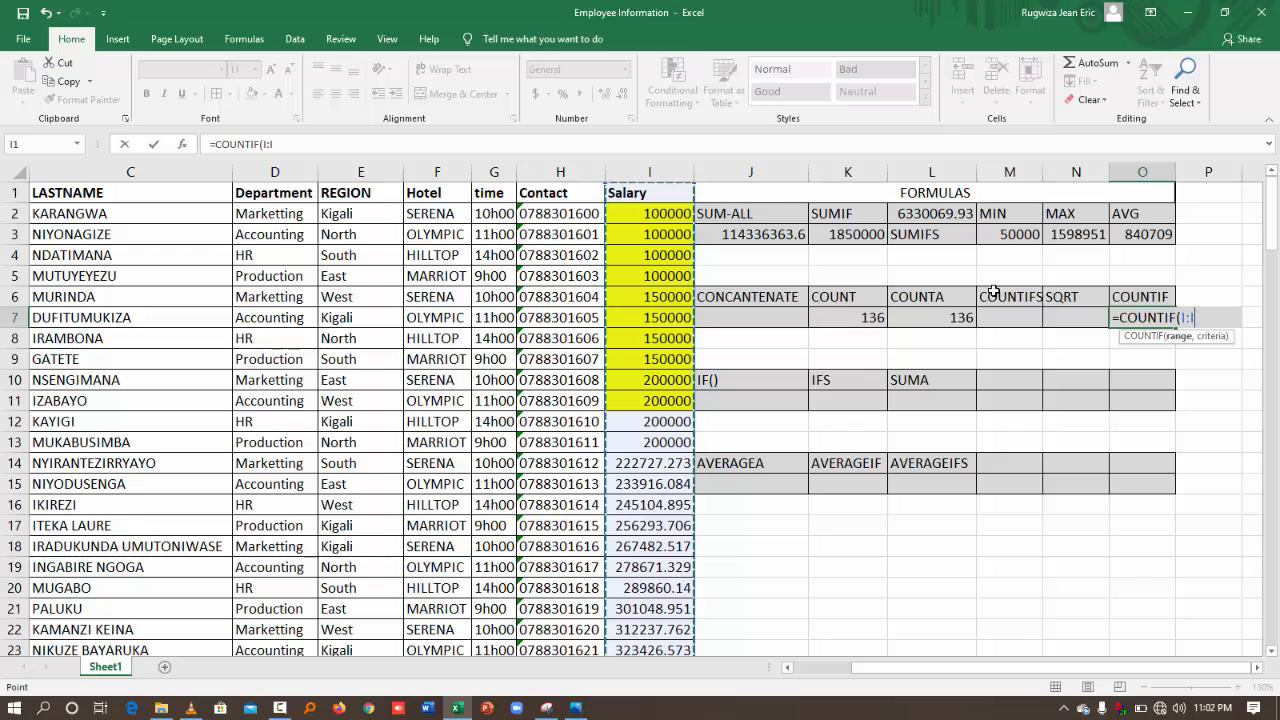
text(,")
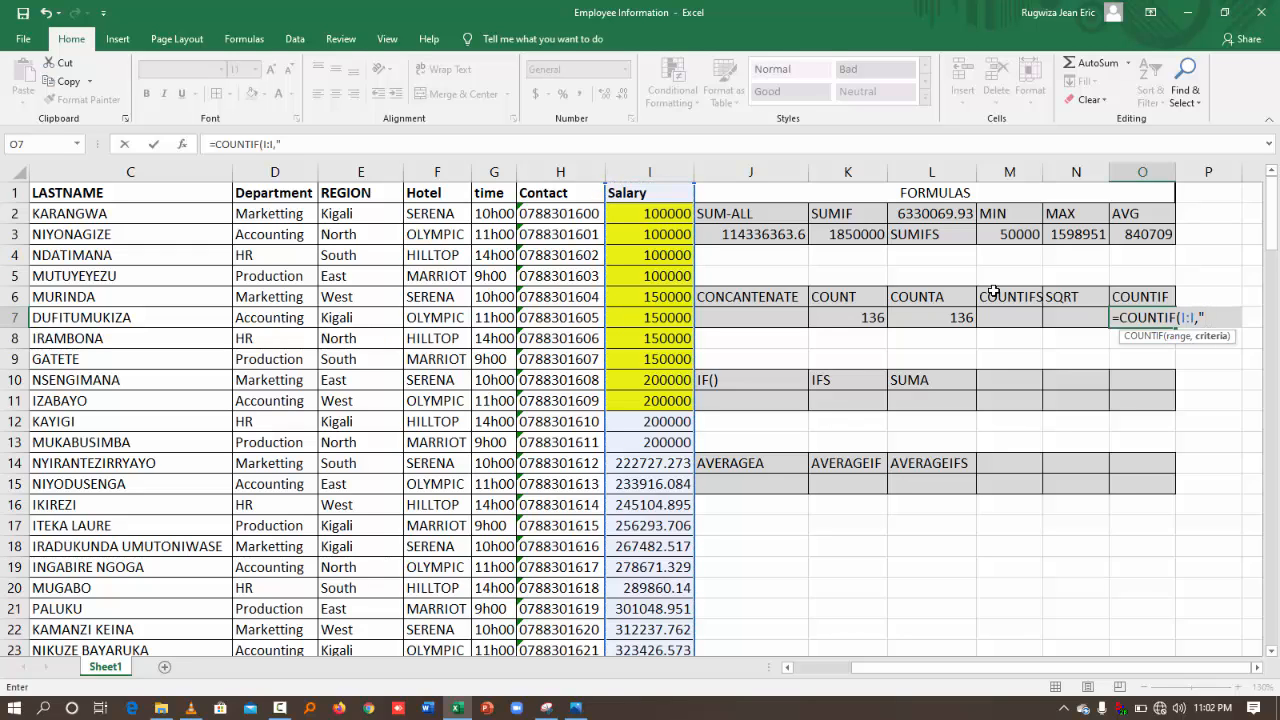
text(>10000)
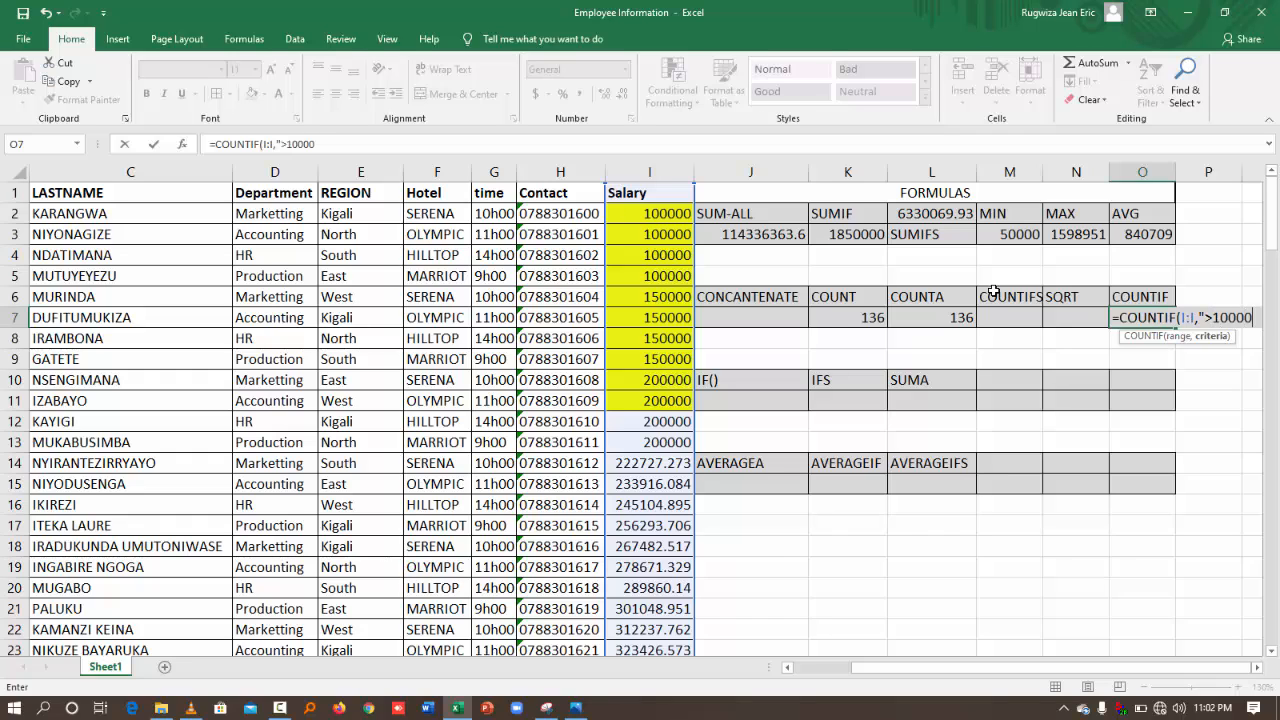
text(0")
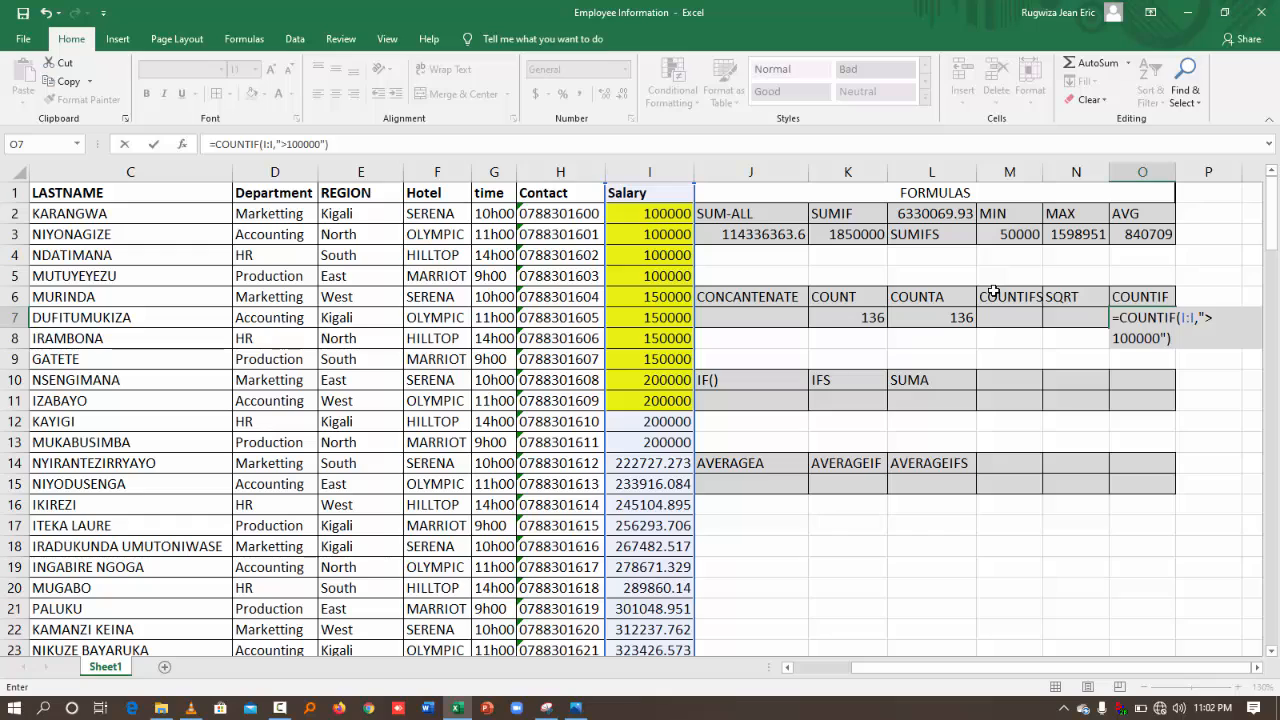
key(Return)
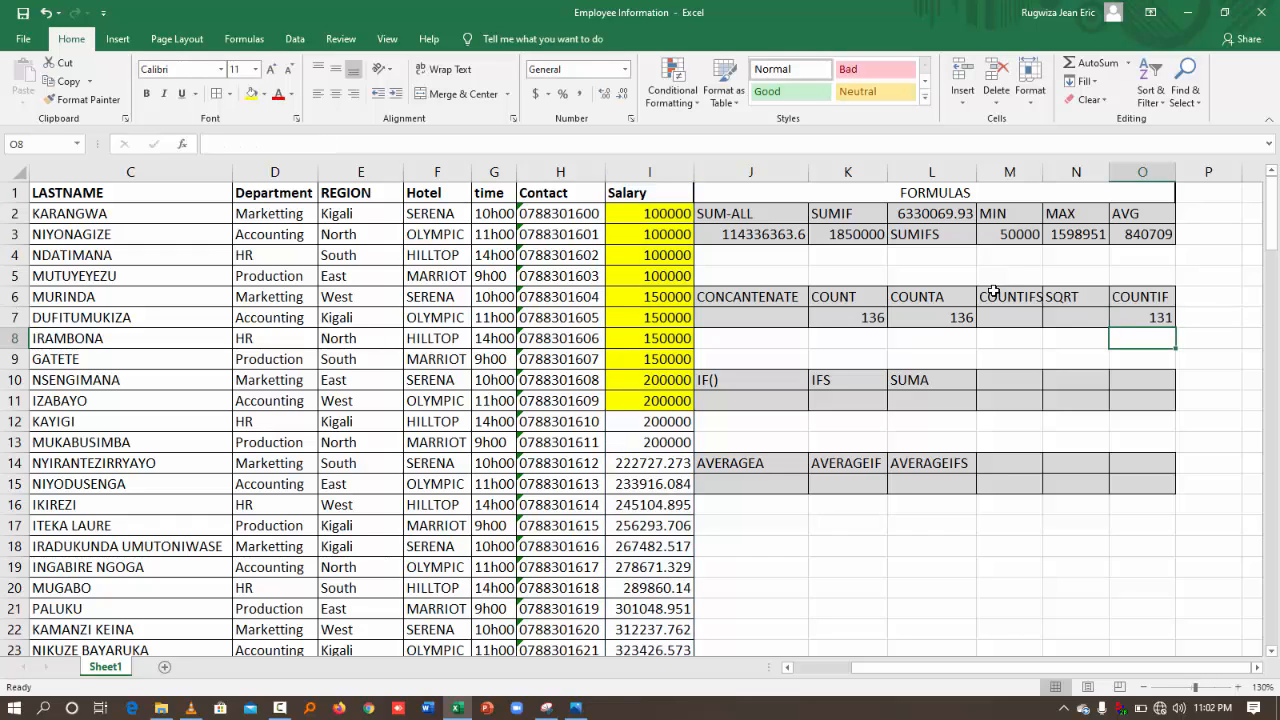
- Examine the Salary column for values of 100000 or less that the COUNTIF formula in O7 leaves out
click(1159, 318)
drag(656, 209, 670, 276)
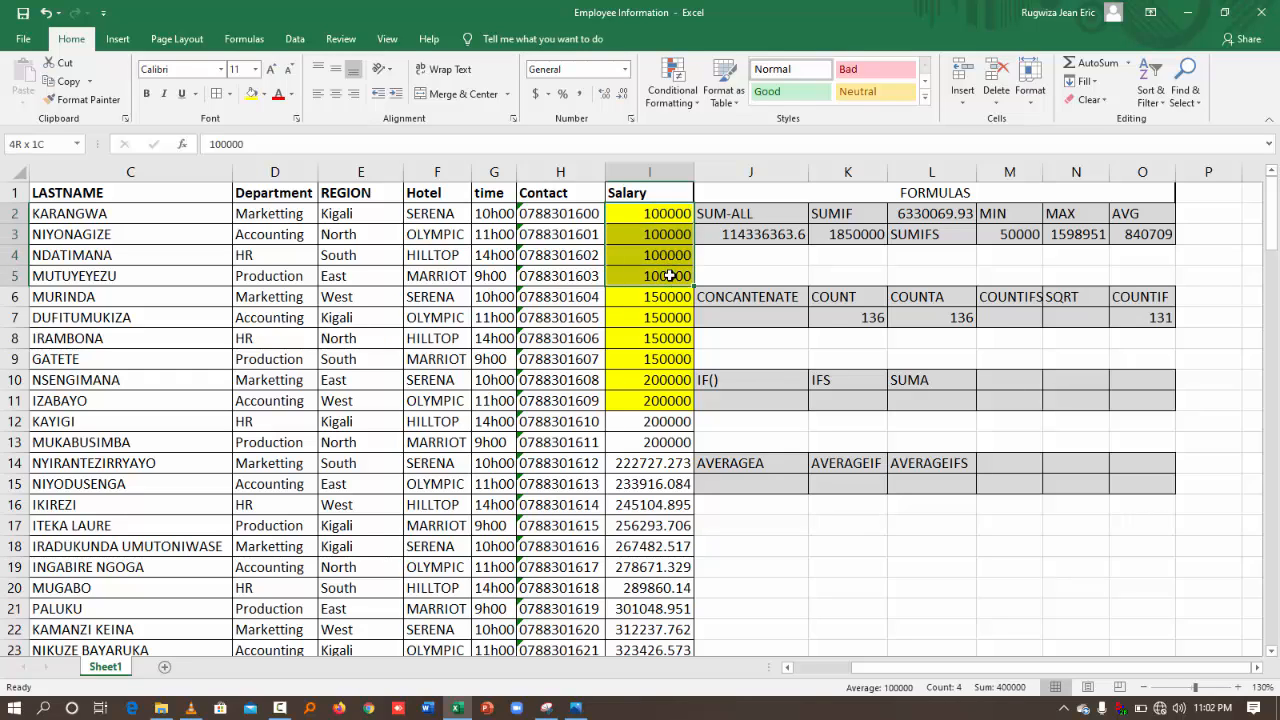
drag(669, 276, 669, 276)
scroll(663, 446, down, 1)
scroll(663, 446, down, 11)
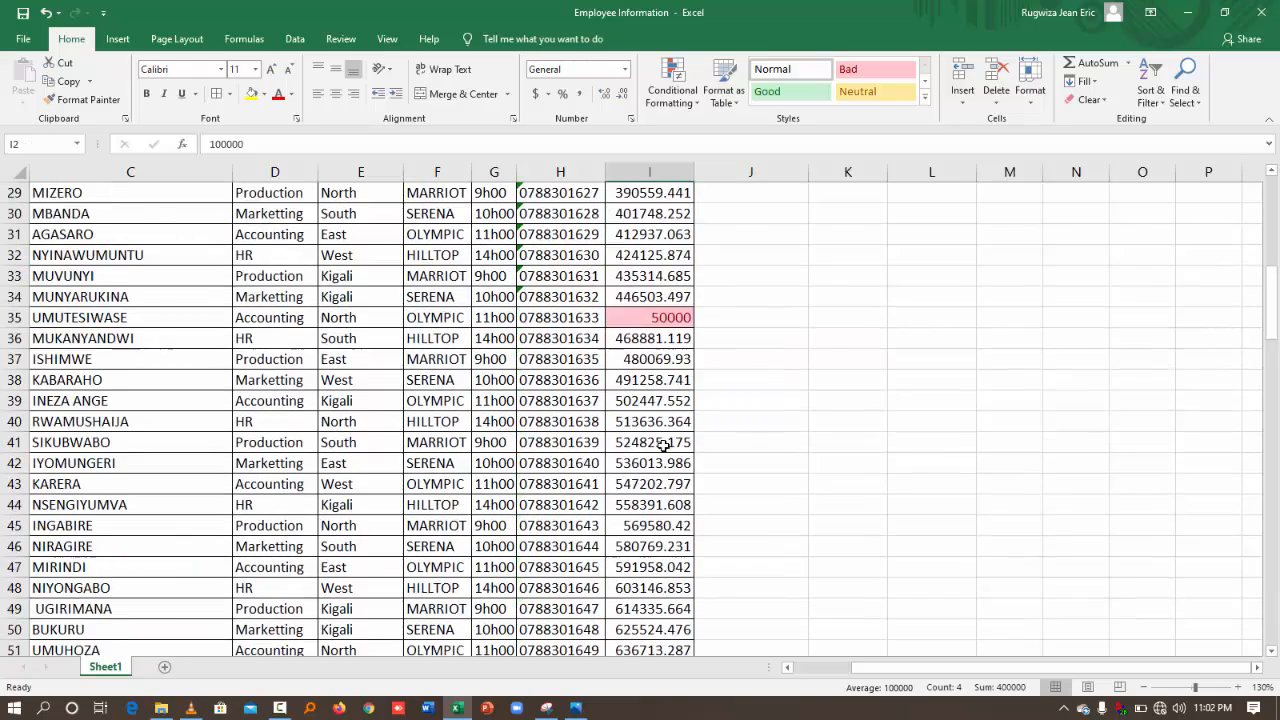
click(663, 213)
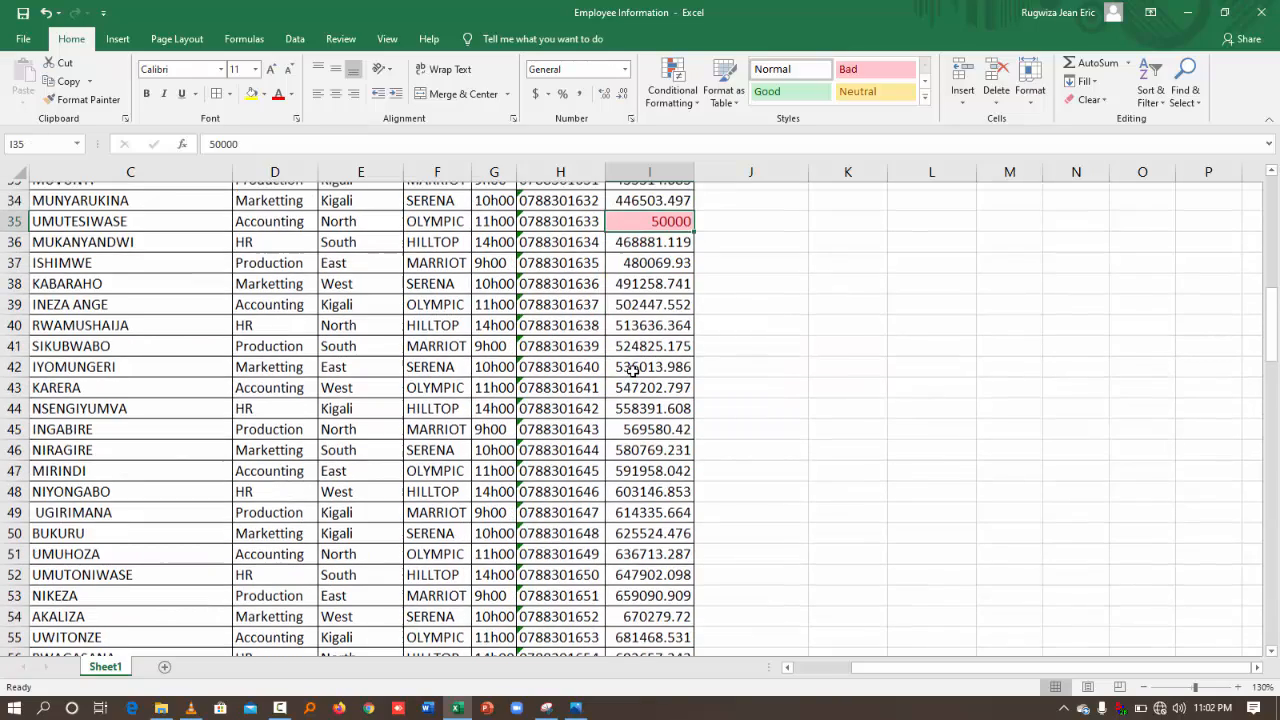
scroll(634, 366, up, 11)
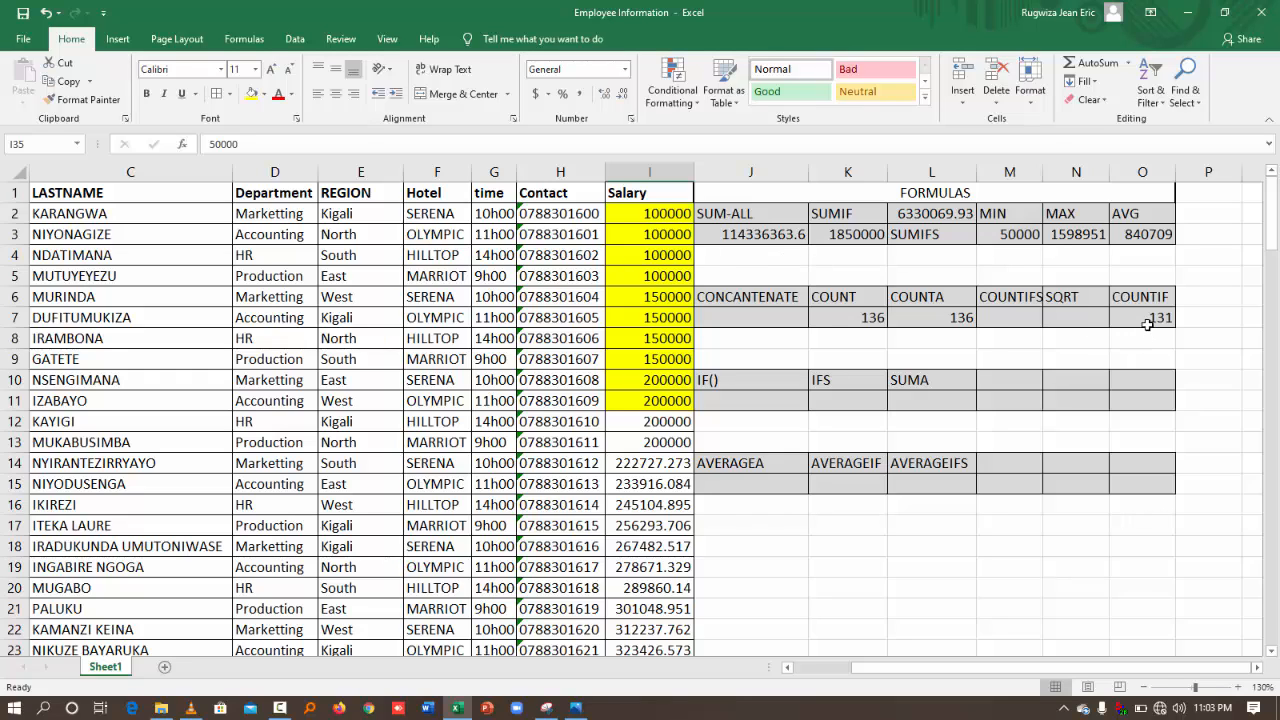
- Begin a COUNTIFS formula in M7 with Salary column I as the first range and ">100000" as its criterion
click(996, 311)
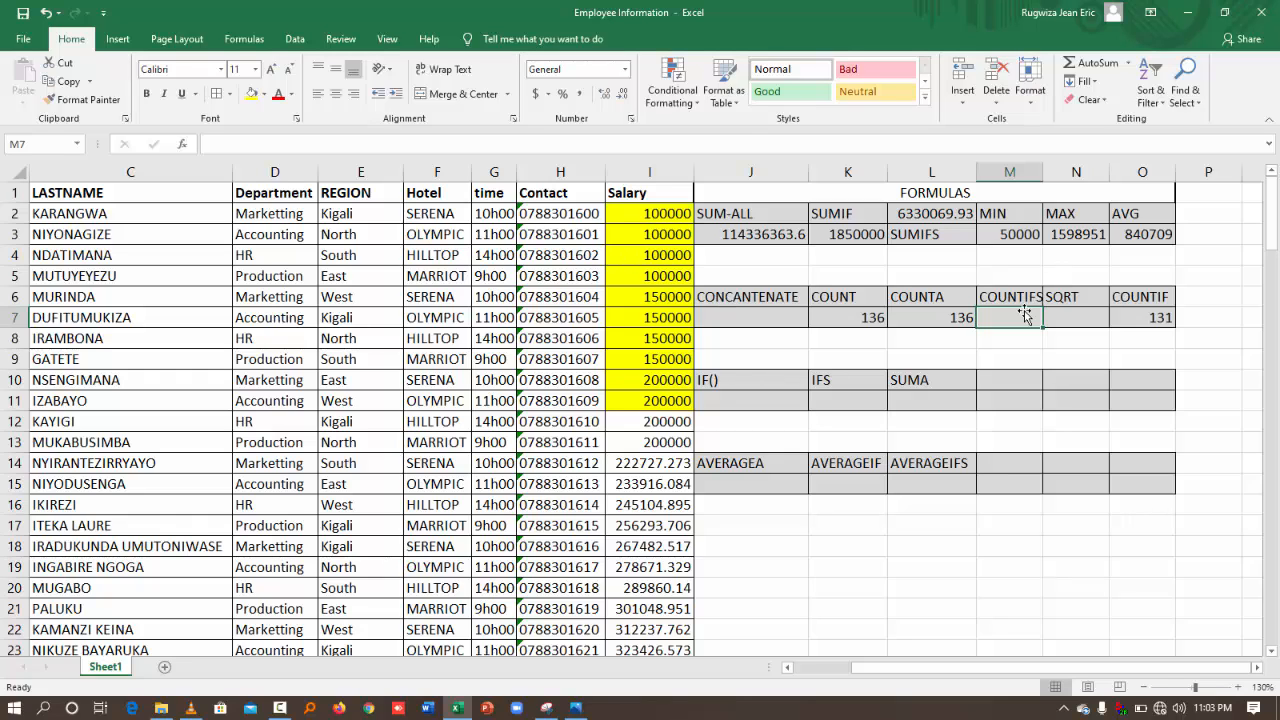
text(=C)
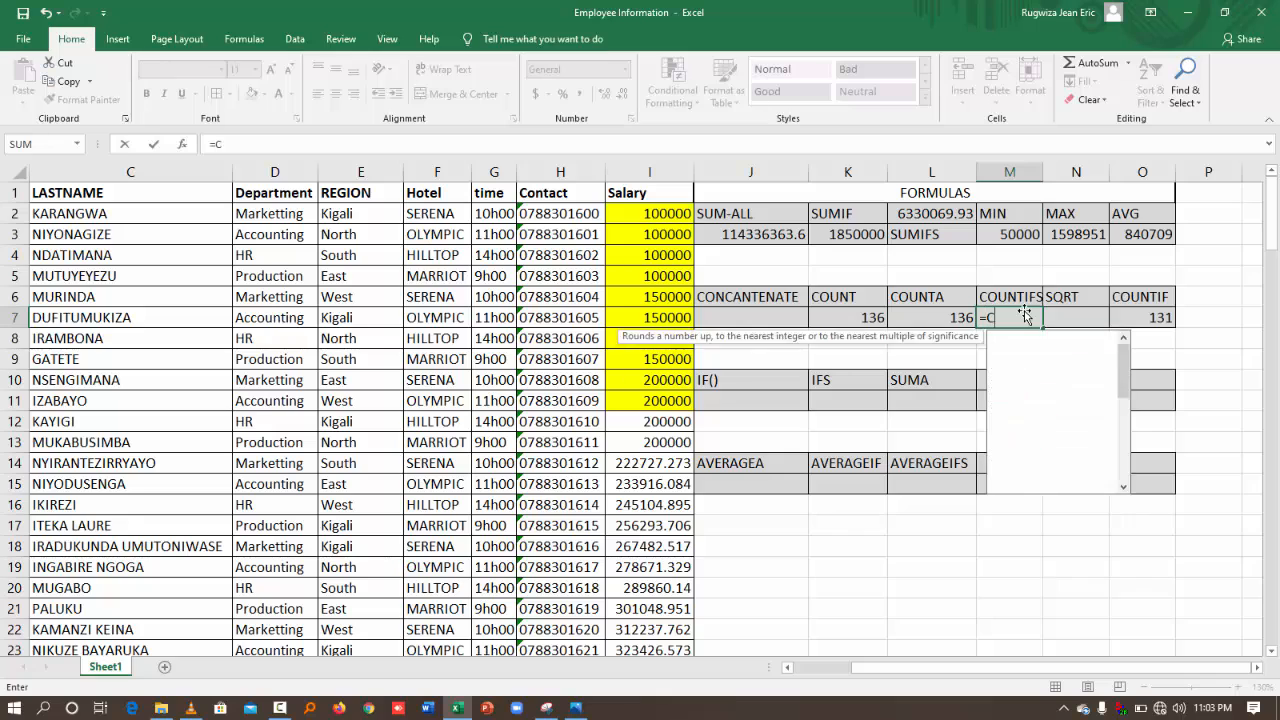
text(OUNTIFS()
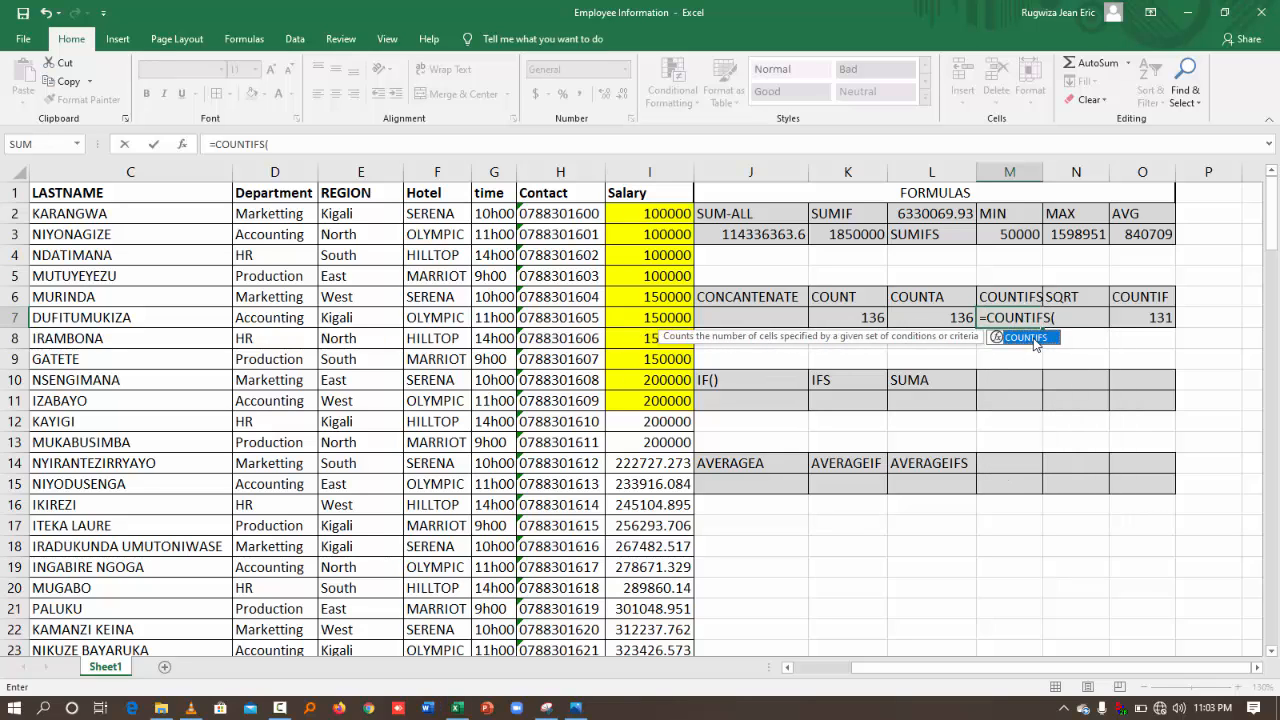
double_click(1030, 338)
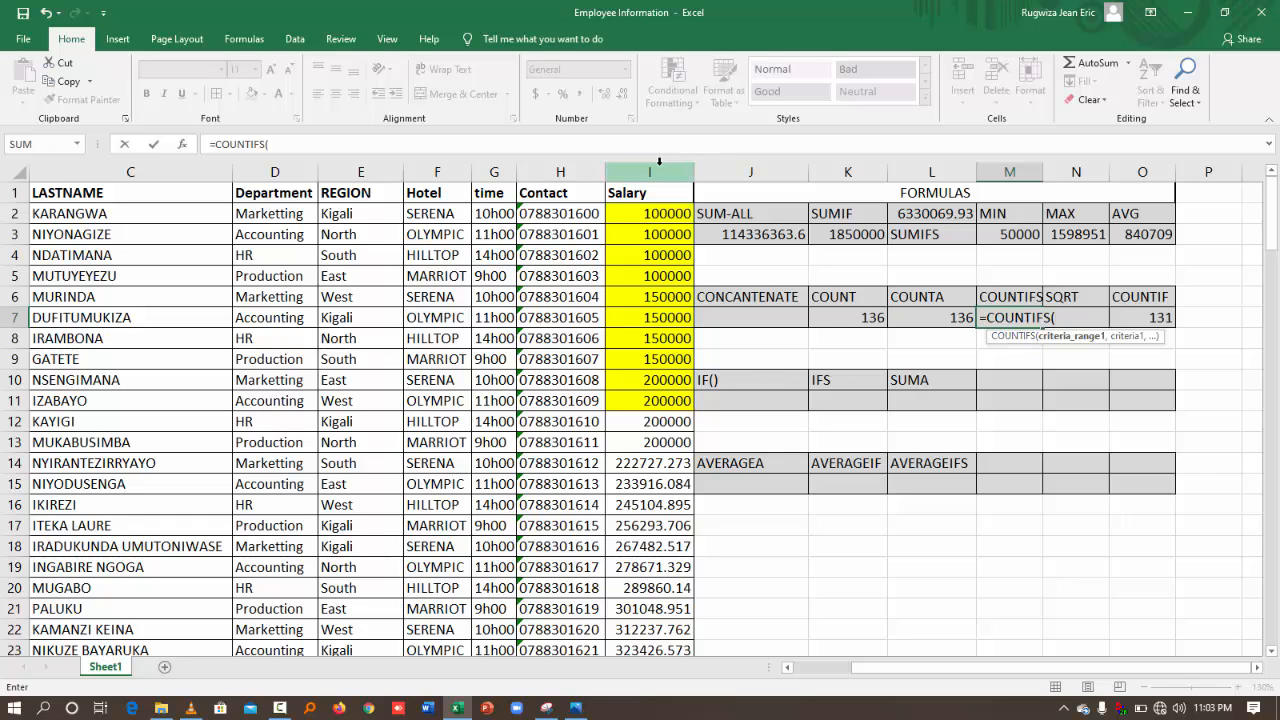
click(659, 161)
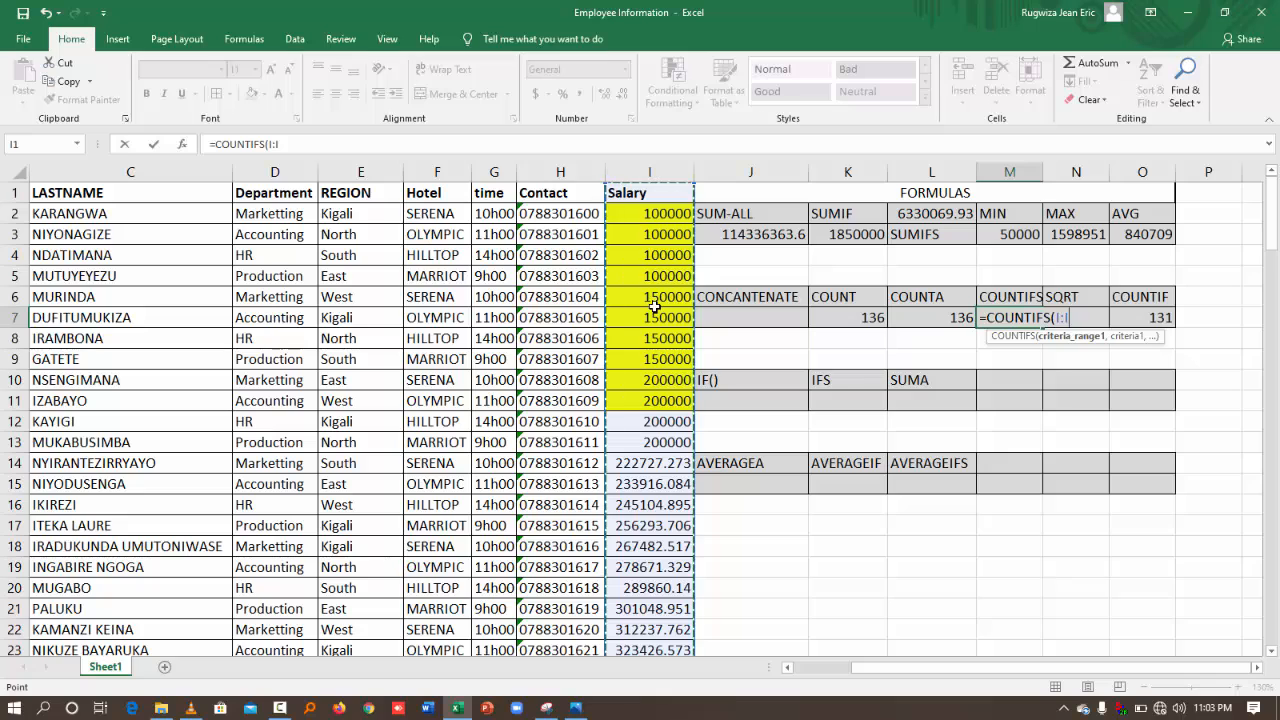
text(,)
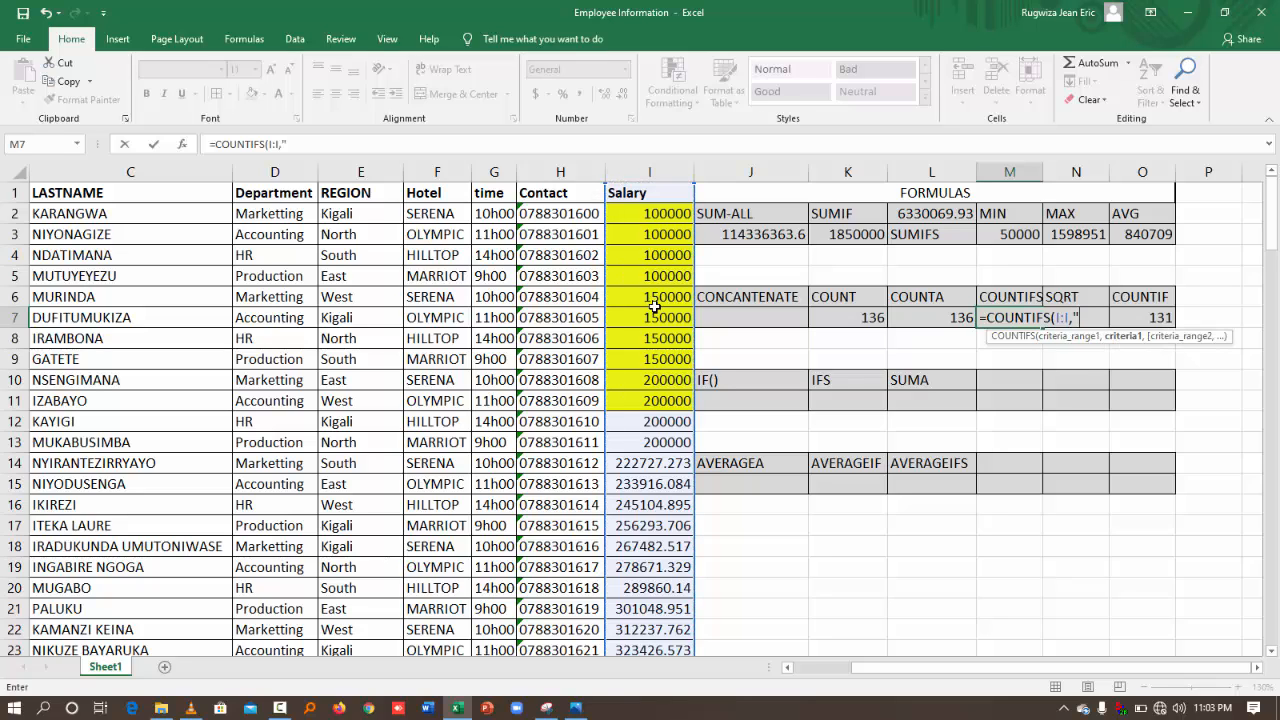
text(">100000)
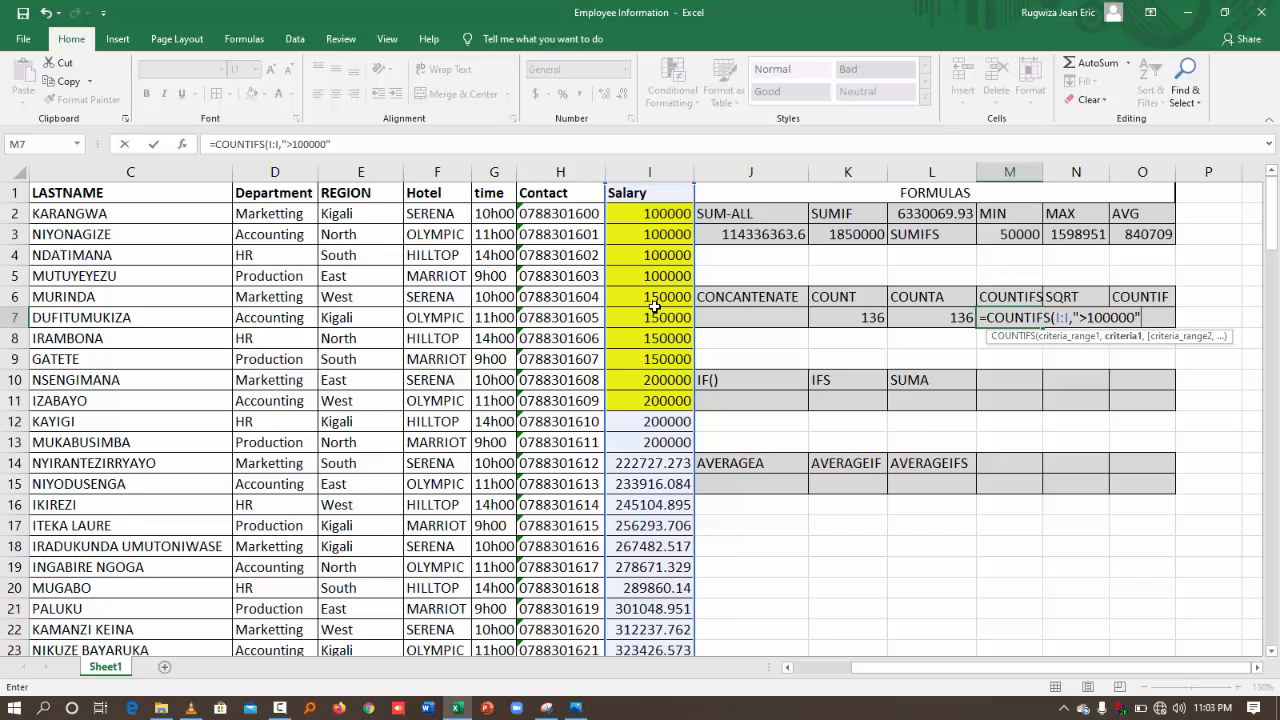
- Add REGION column E with the criterion "North" as the second COUNTIFS condition and finish the formula in M7
text(,)
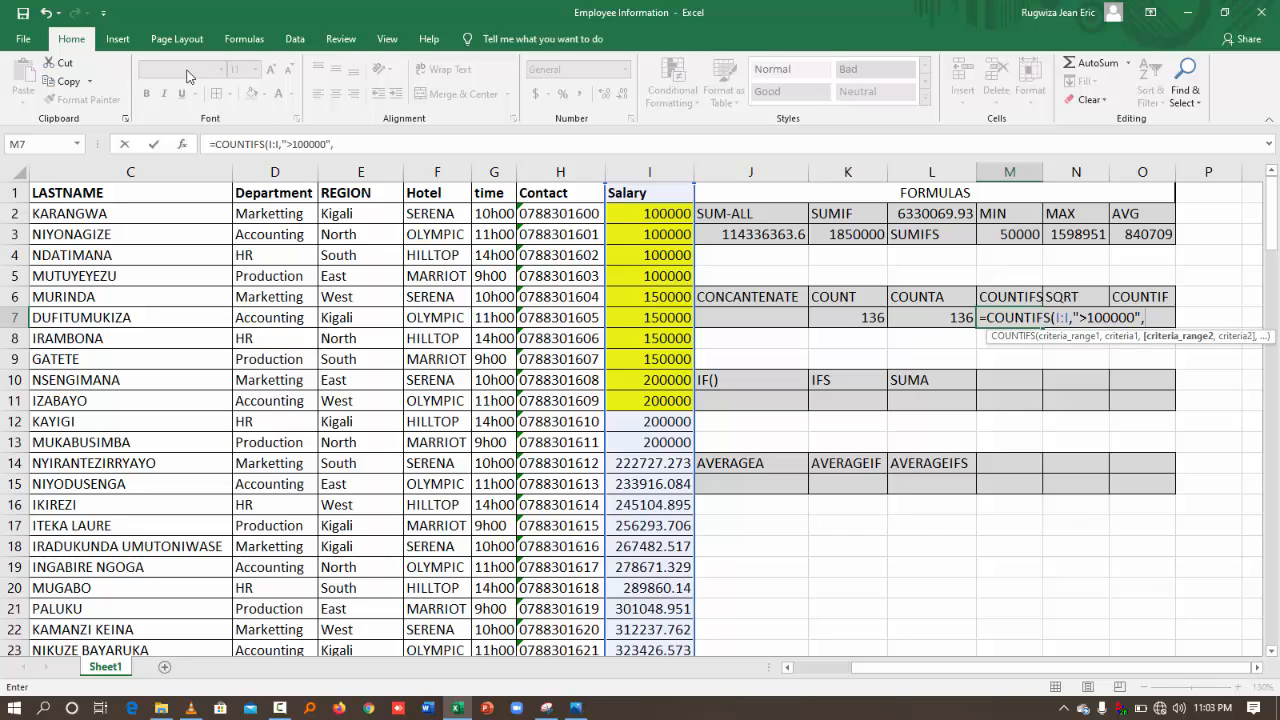
click(355, 172)
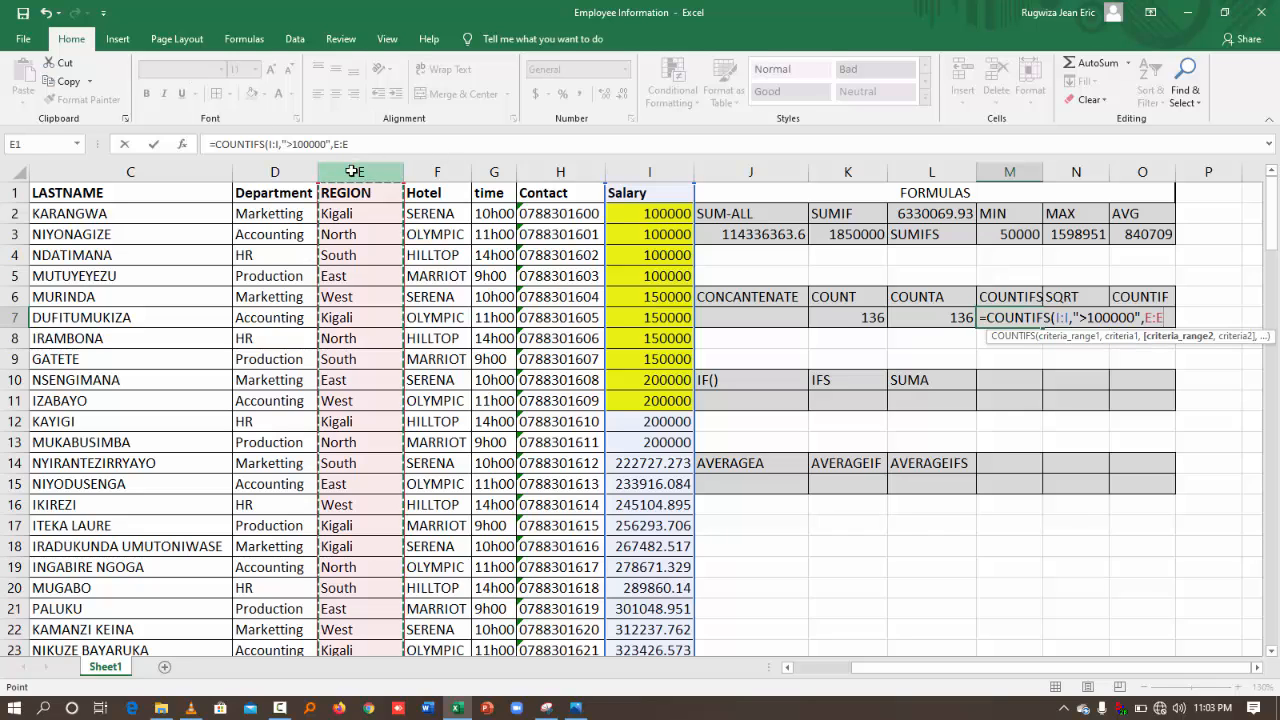
text(,")
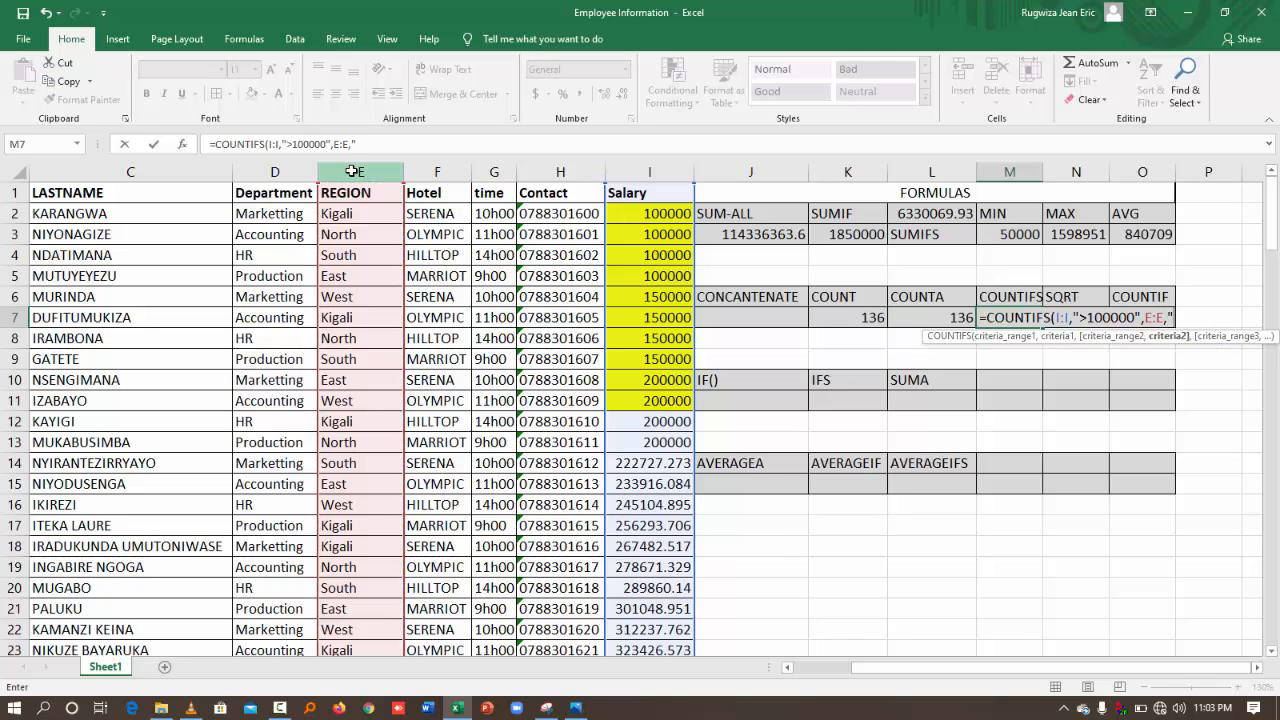
text(nORTH)
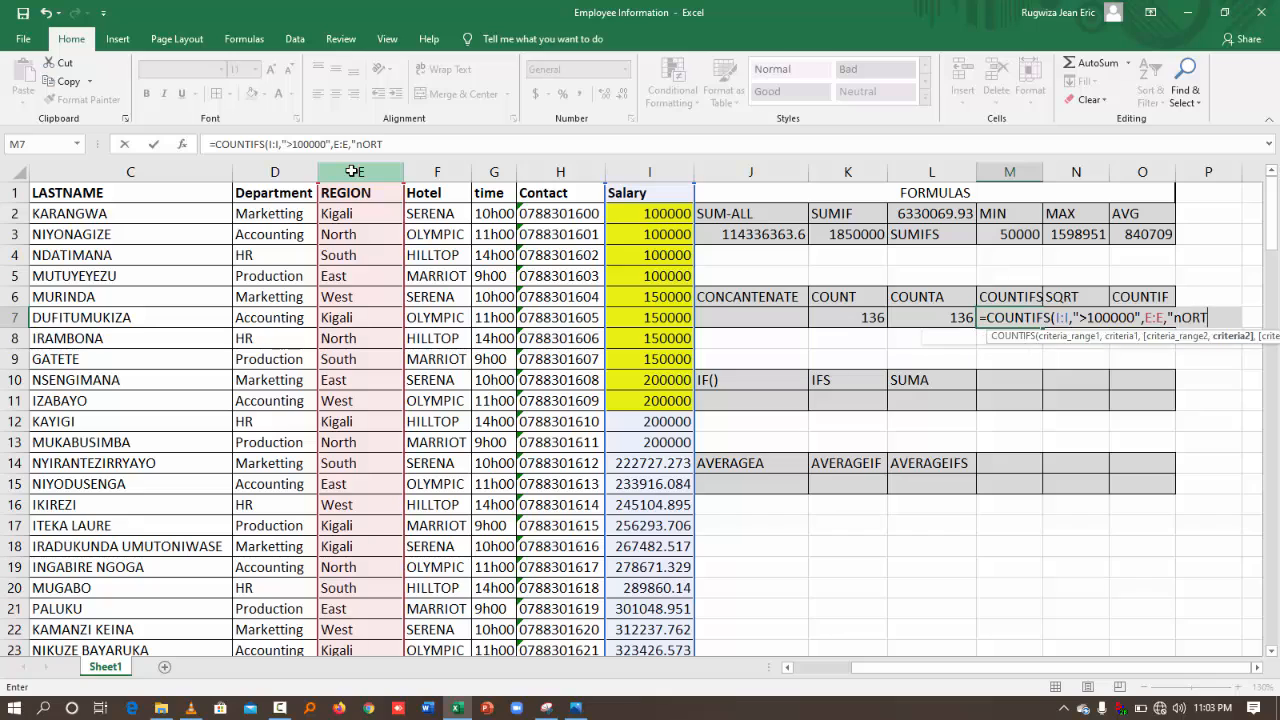
key(BackSpace)
key(BackSpace)
key(BackSpace)
key(BackSpace)
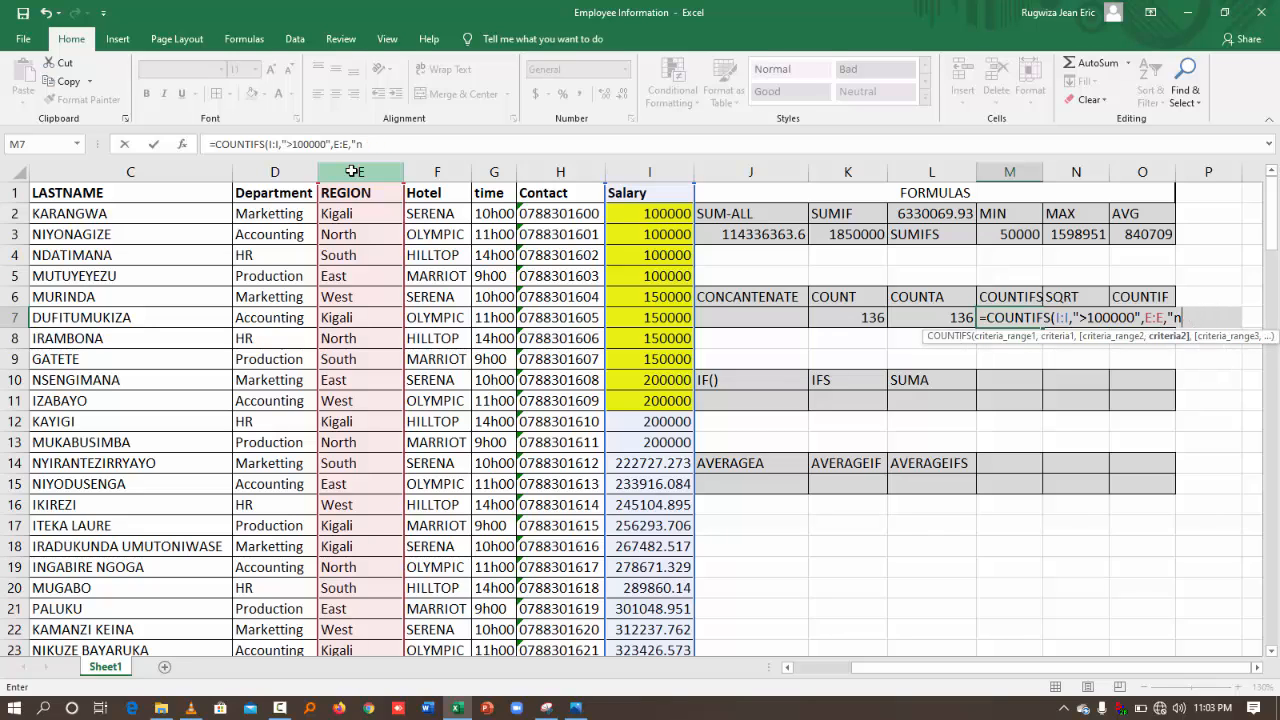
text(North"))
key(Return)
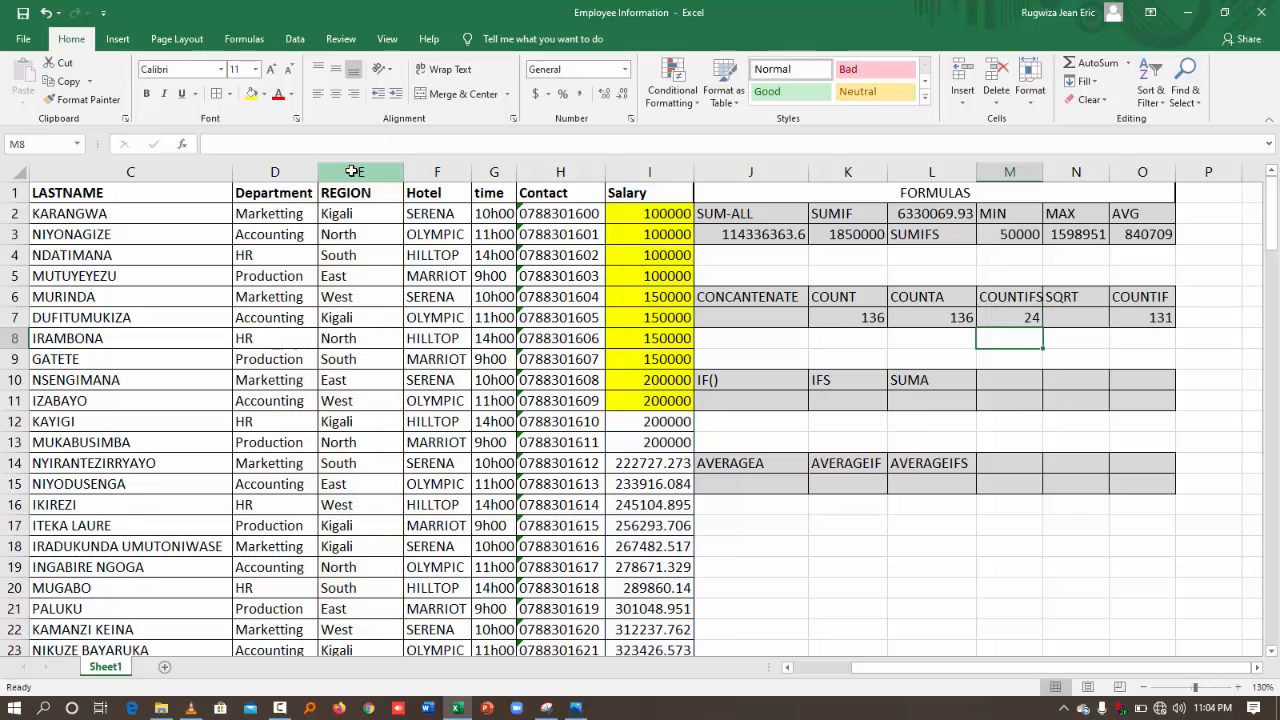
click(1024, 319)
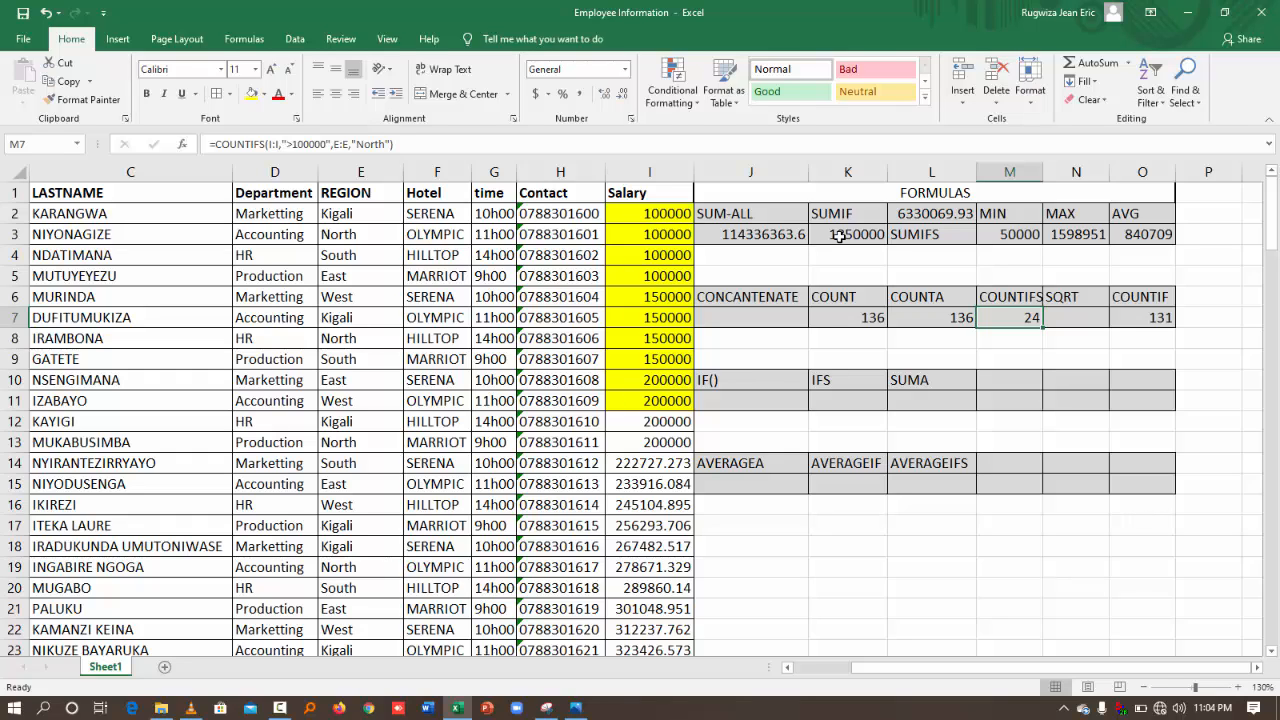
click(1066, 397)
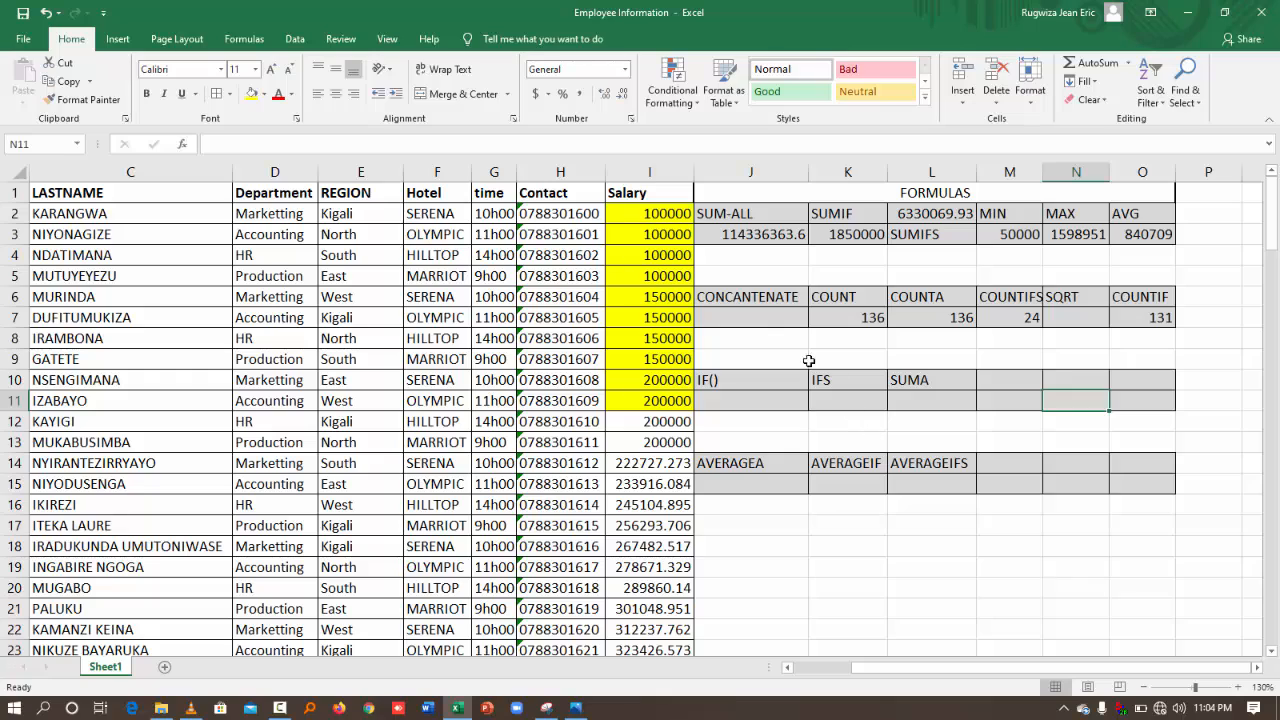
click(752, 310)
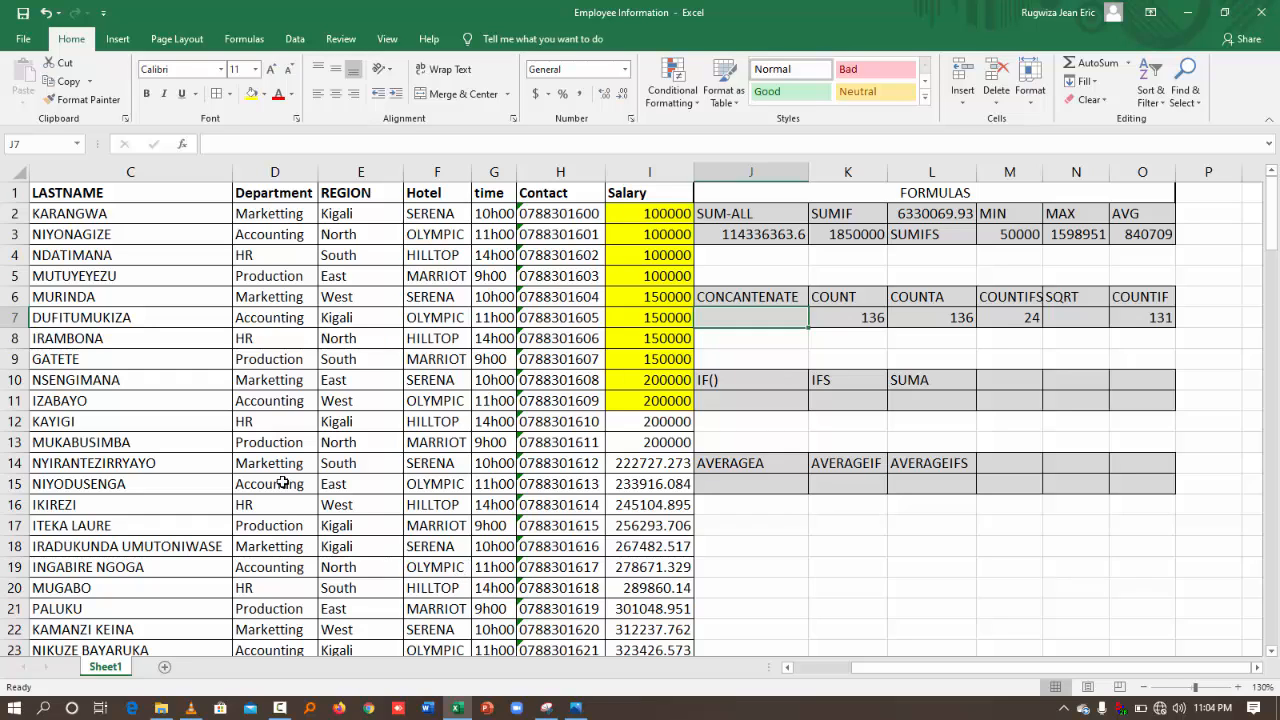
click(331, 165)
right_click(331, 166)
key(Escape)
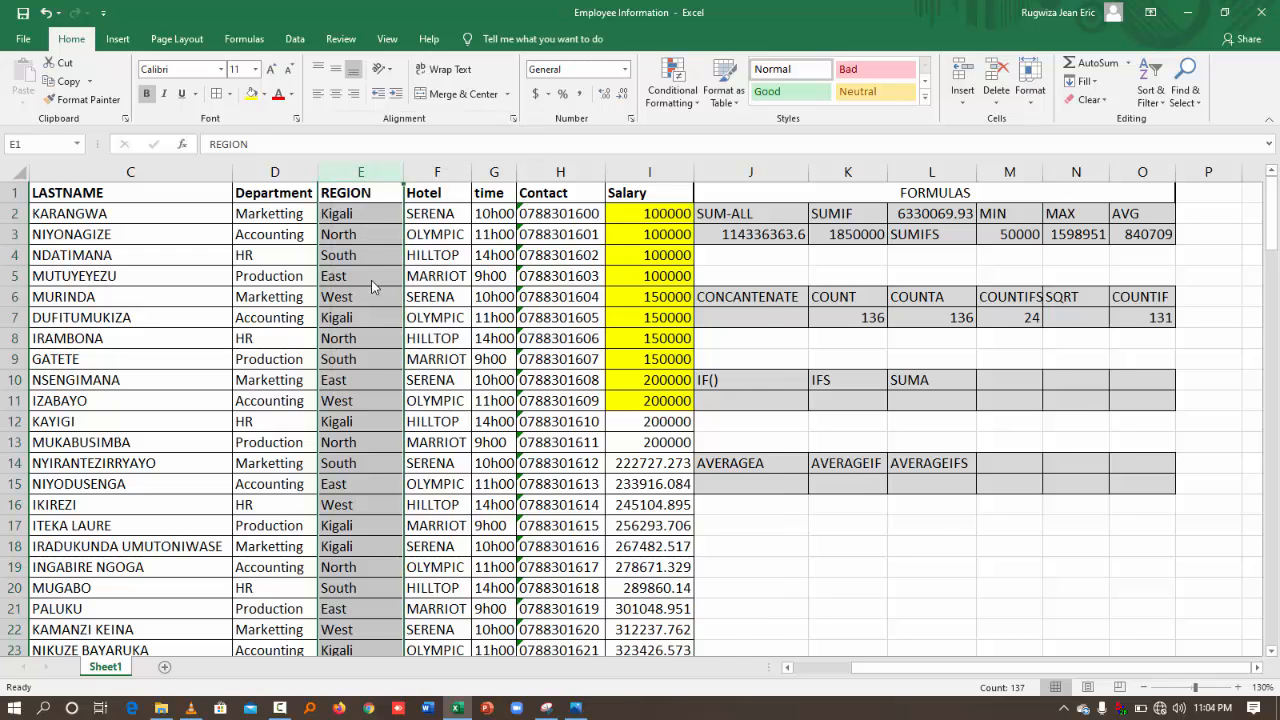
key(ctrl+shift+plus)
click(336, 193)
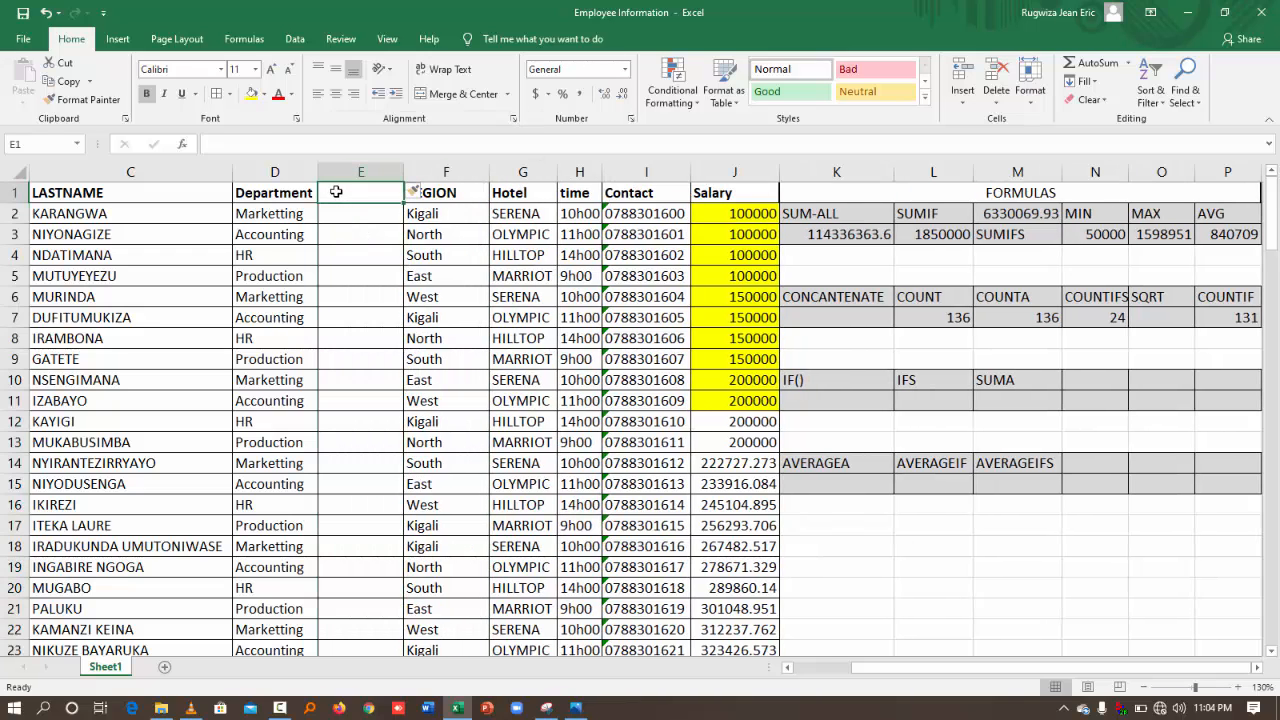
scroll(220, 204, left, 2)
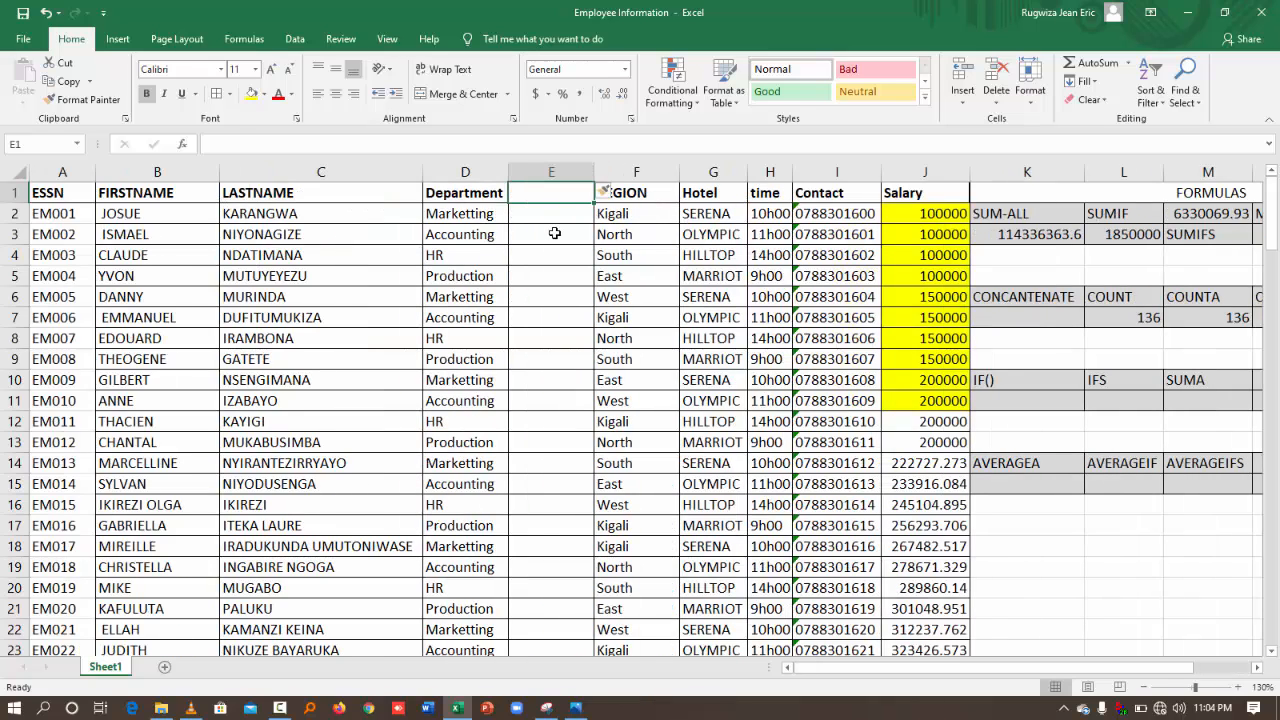
click(551, 172)
key(ctrl+minus)
- Insert a new column before Department and give it the header "Full Names" in D1
click(447, 168)
right_click(447, 166)
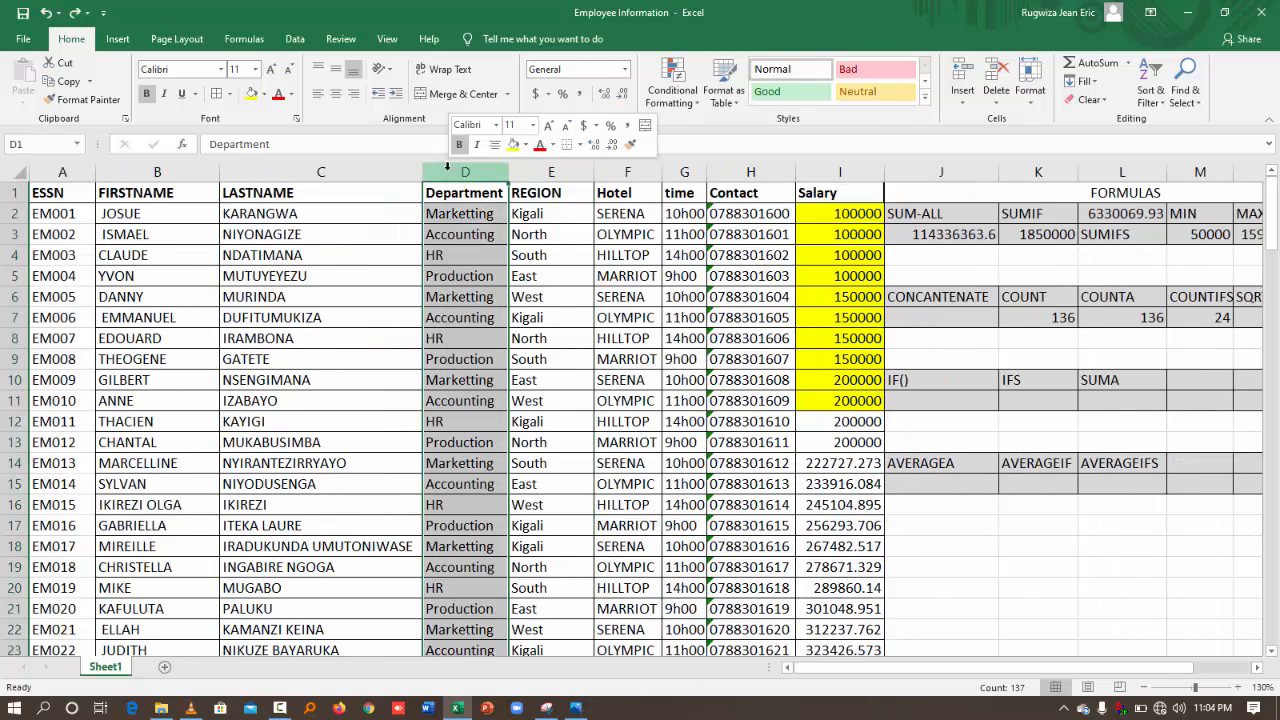
click(475, 277)
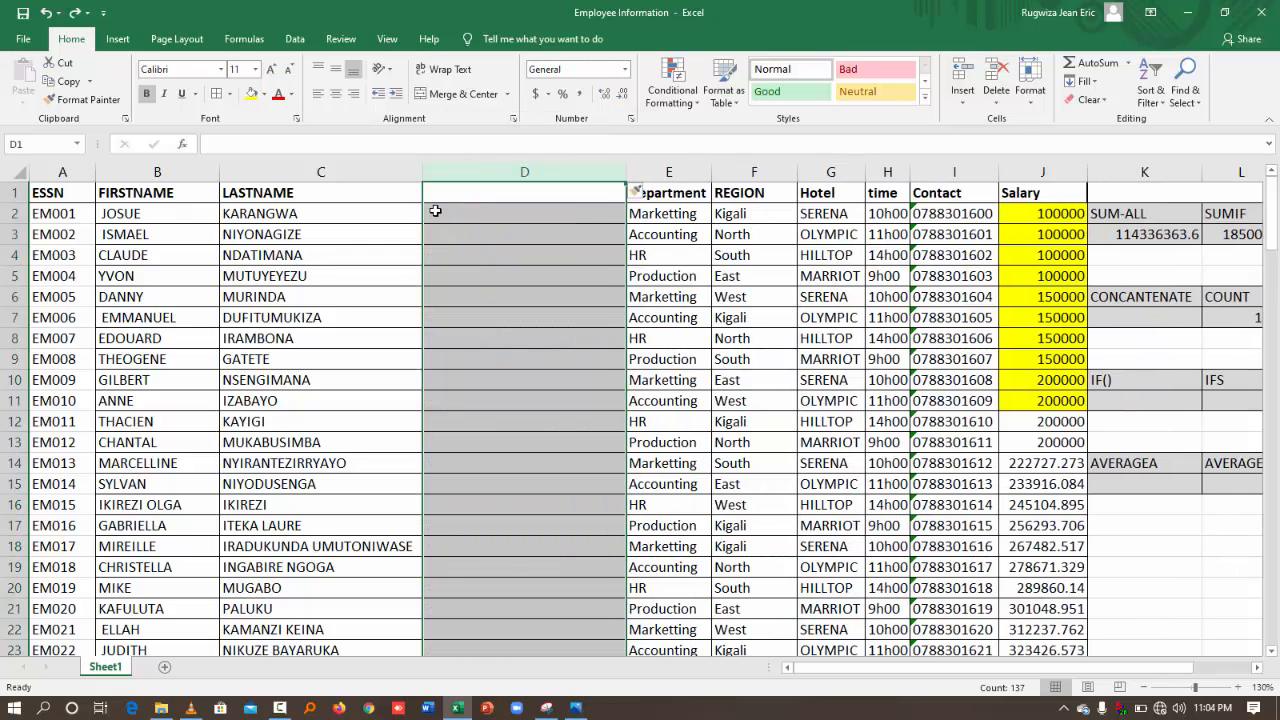
click(455, 196)
text(F)
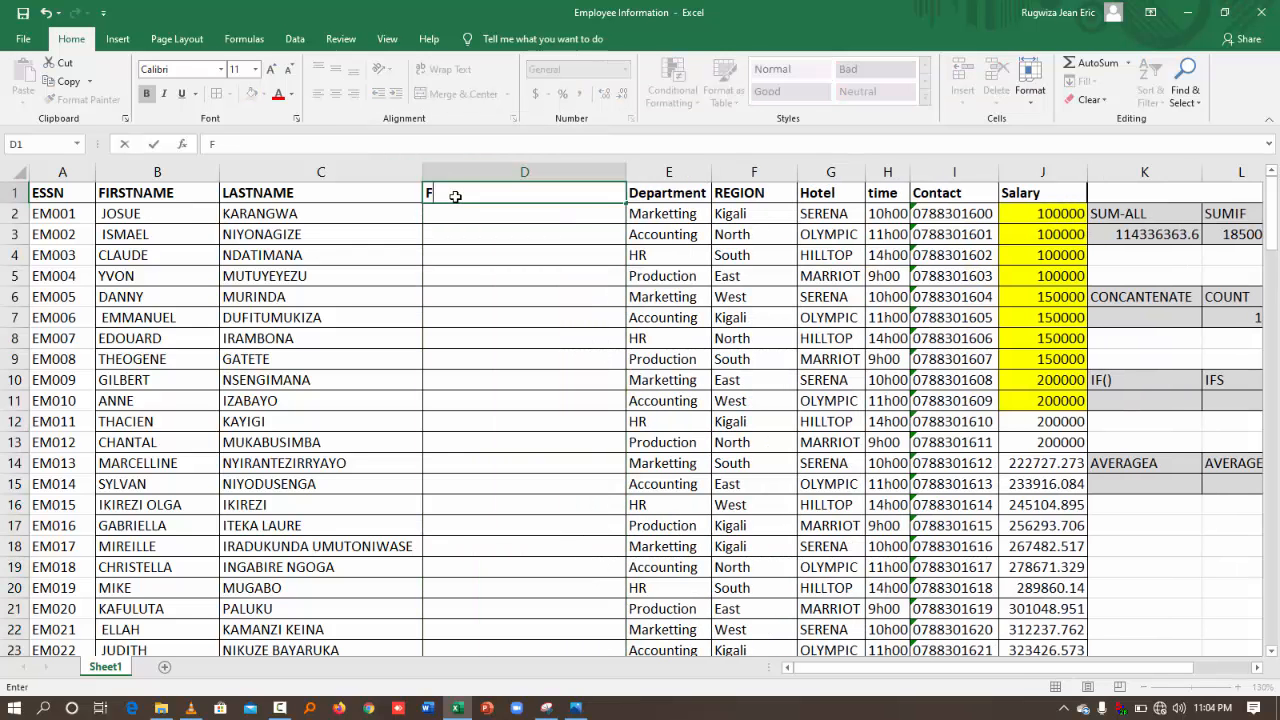
text(ull Names)
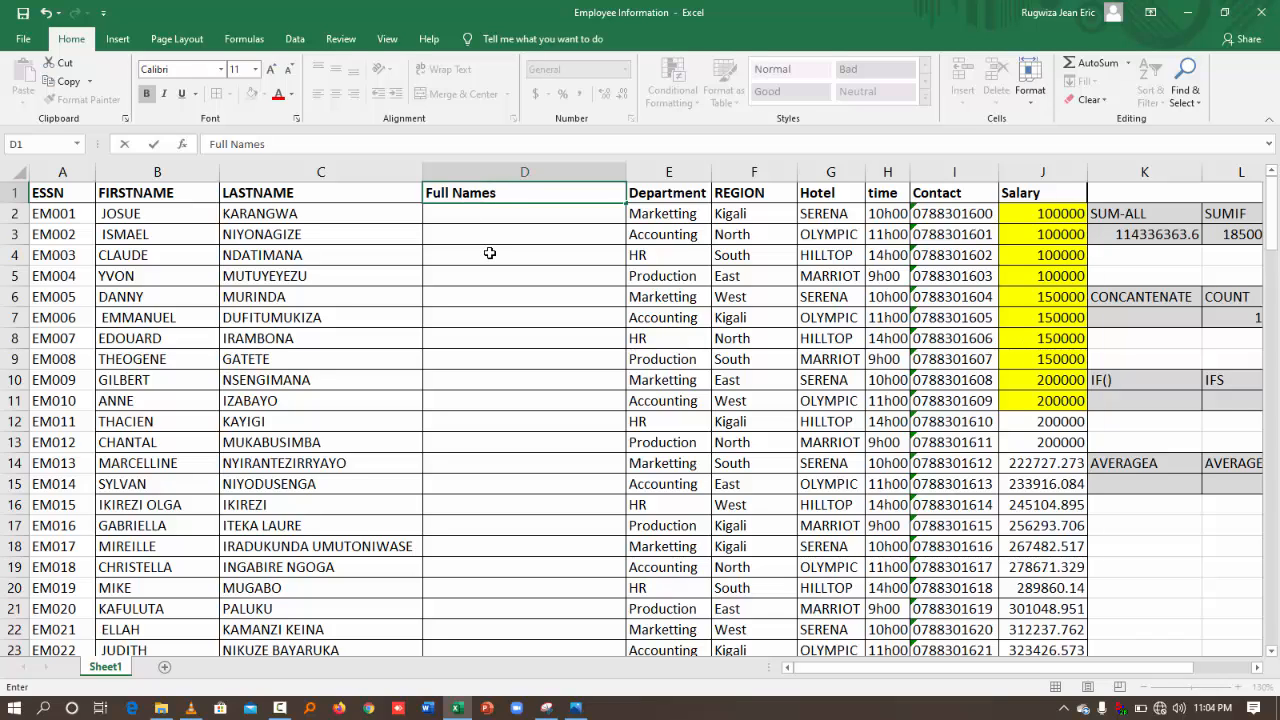
- Enter a CONCATENATE formula in D2 that joins the first name in B2 with the last name in C2
click(443, 215)
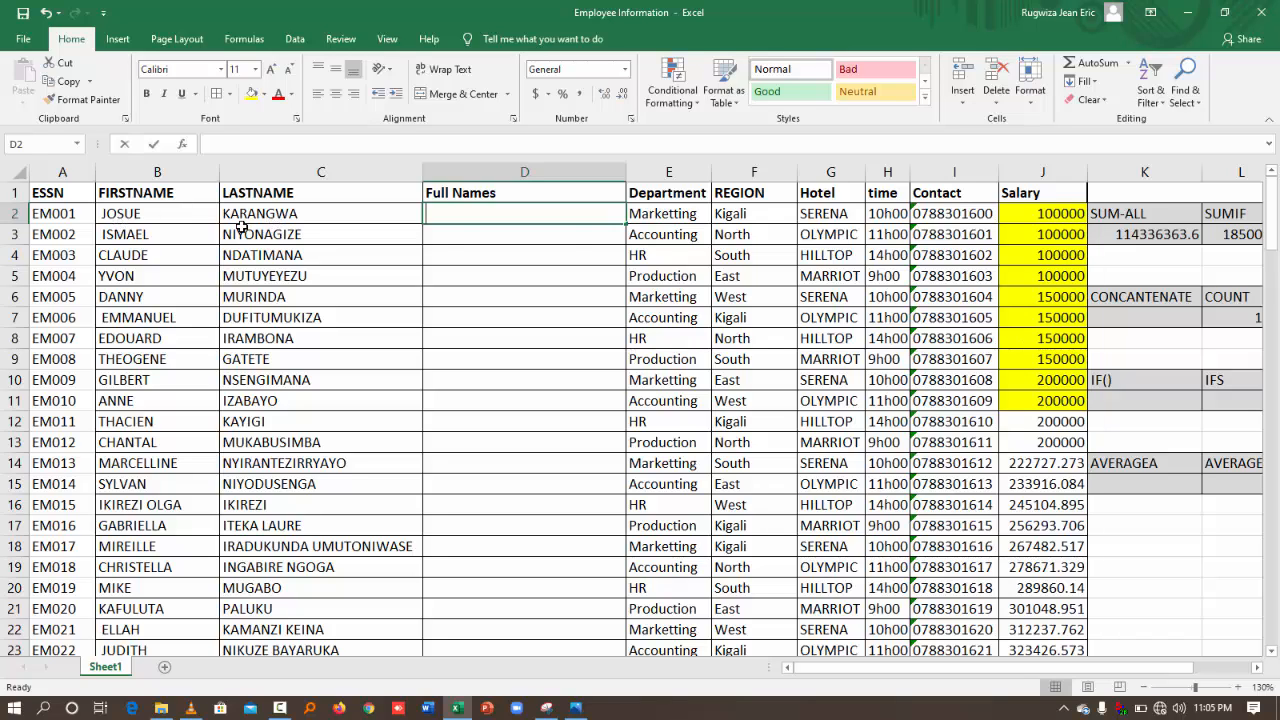
text(=con)
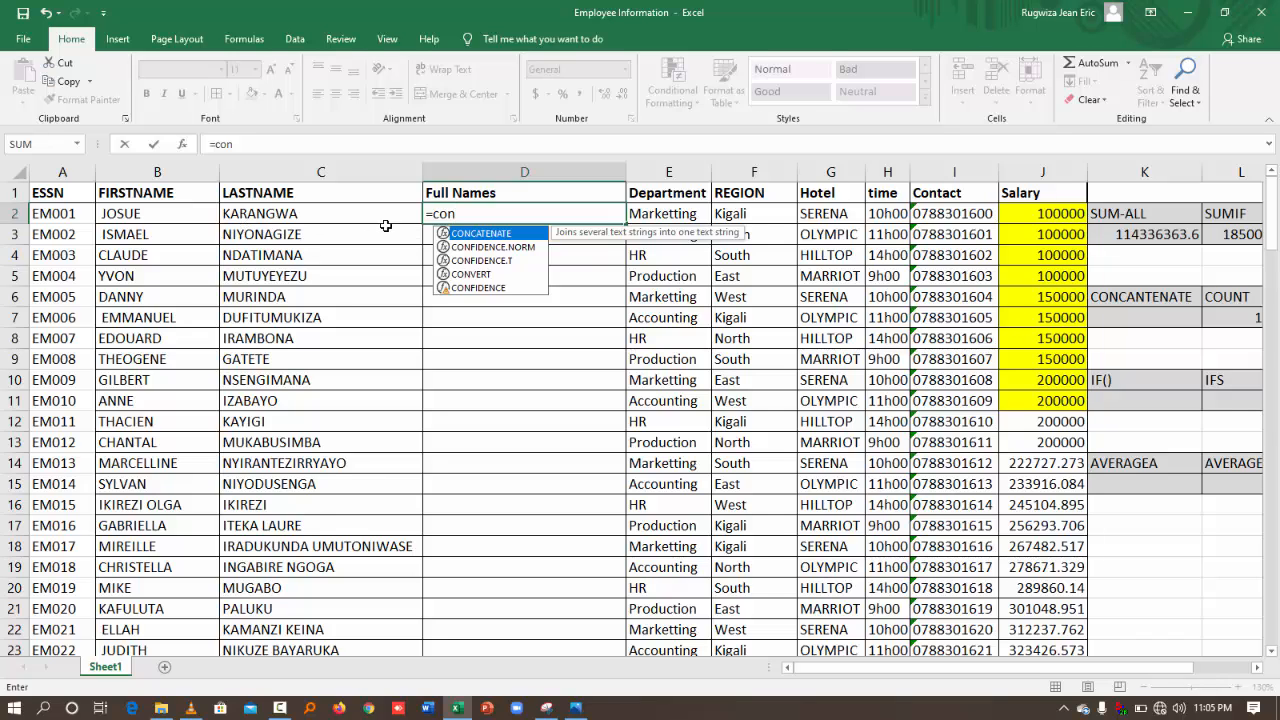
double_click(452, 236)
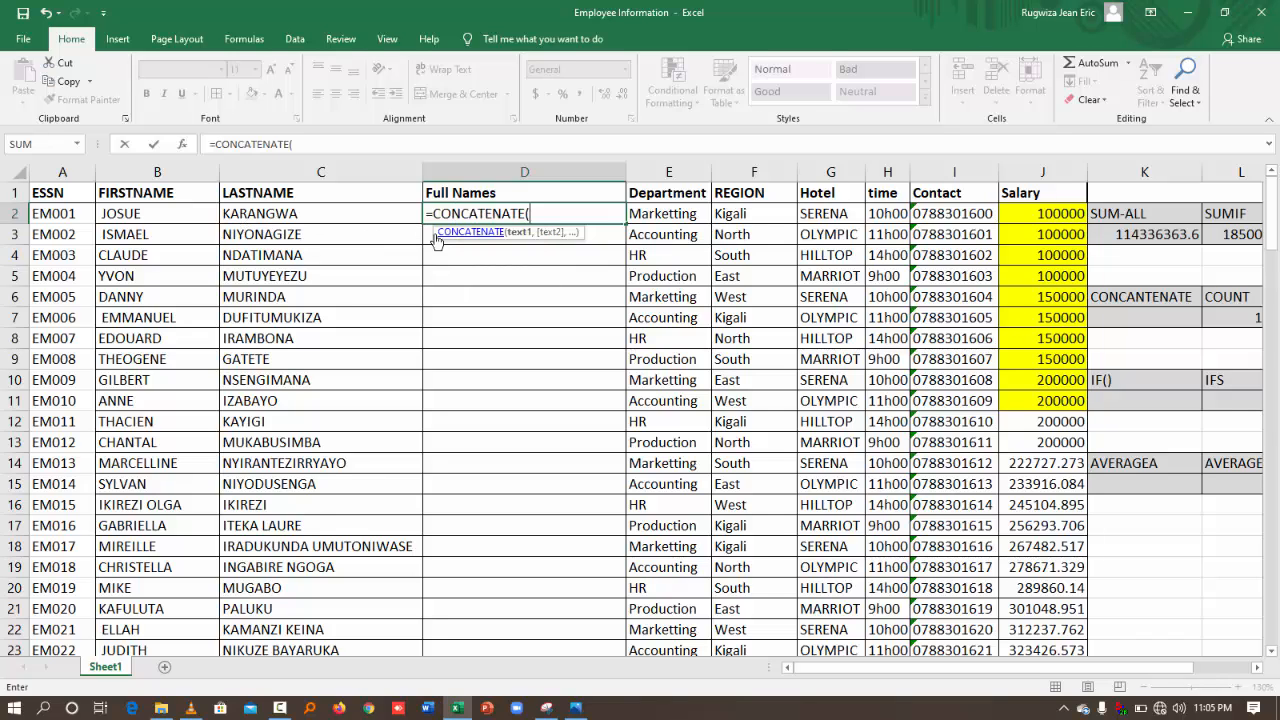
click(308, 213)
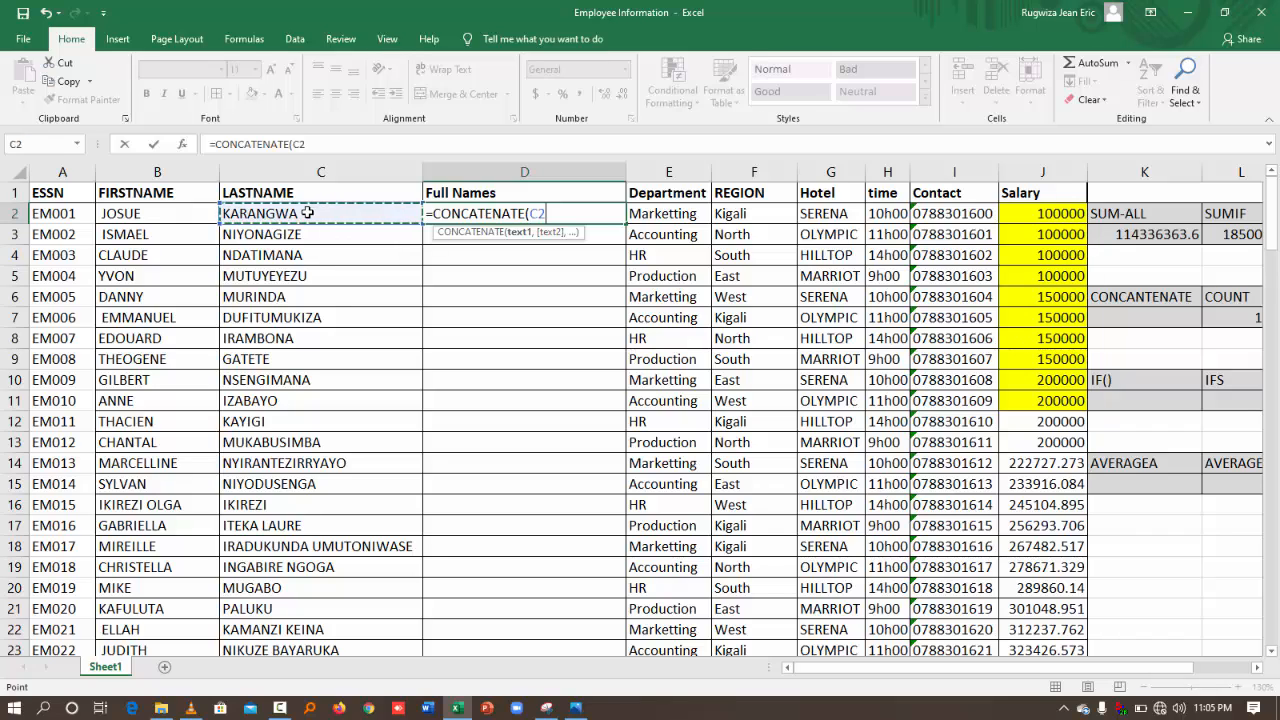
click(162, 213)
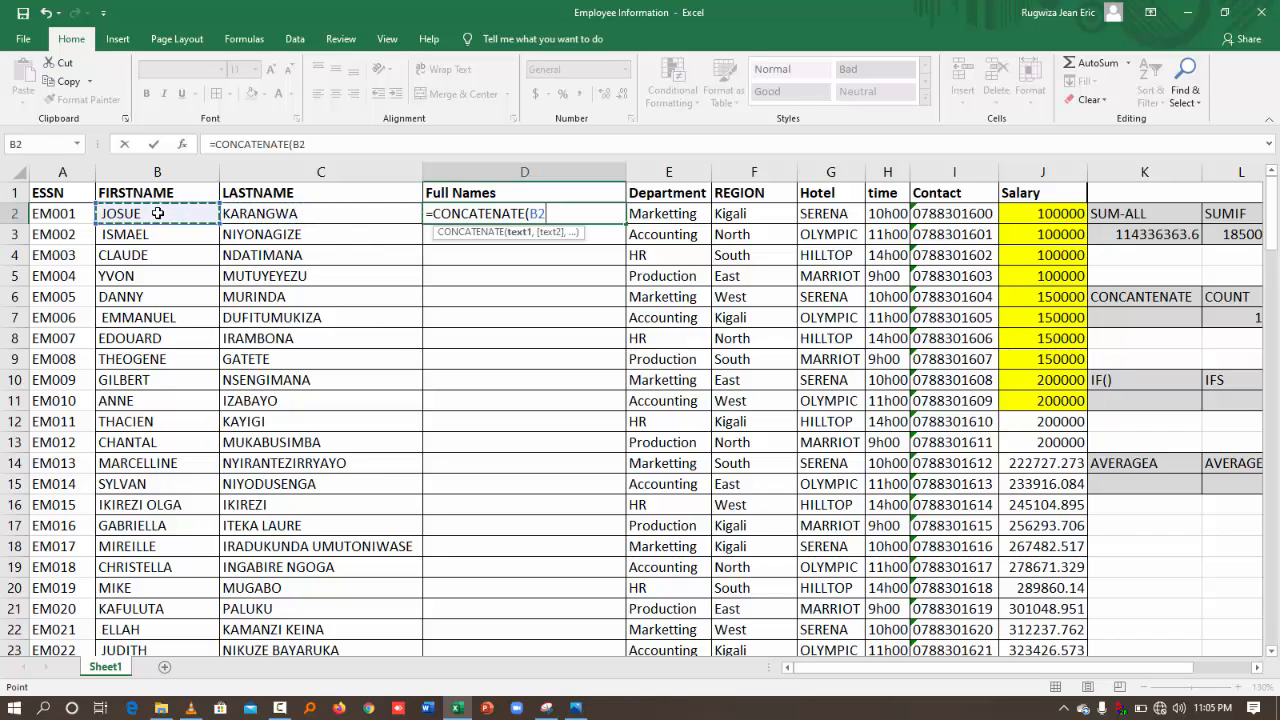
text(,)
click(361, 214)
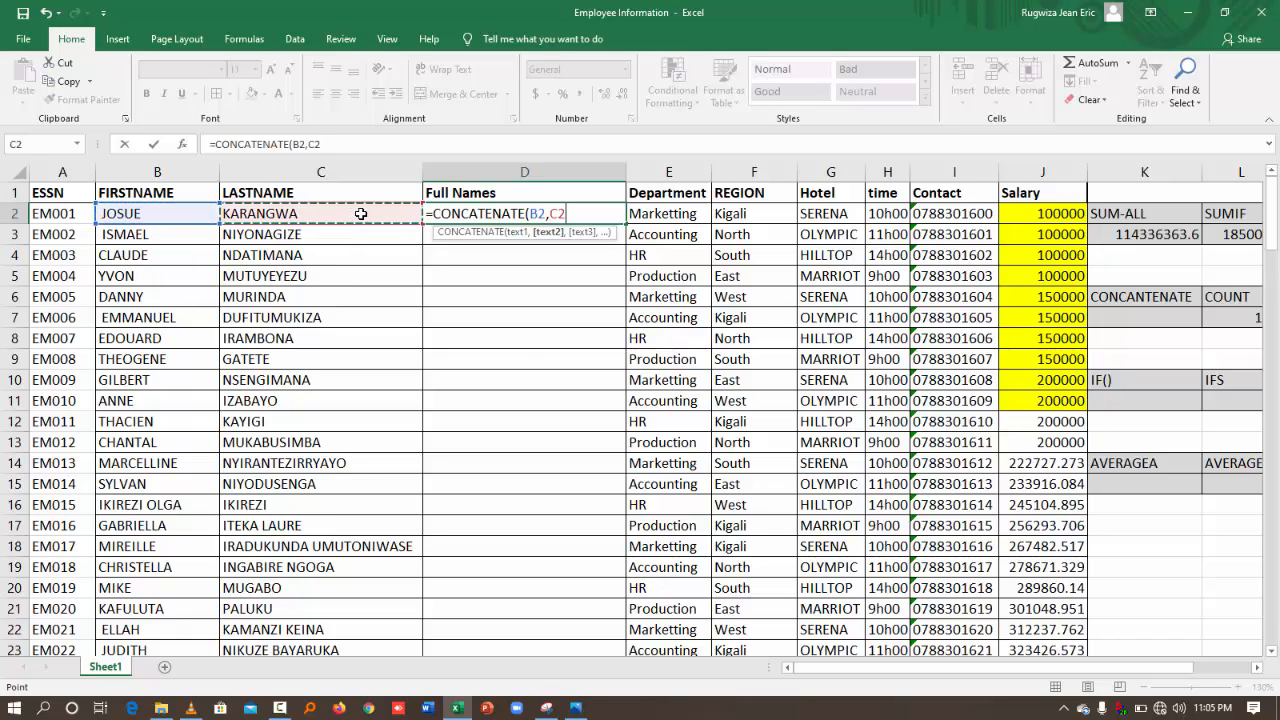
text())
key(Return)
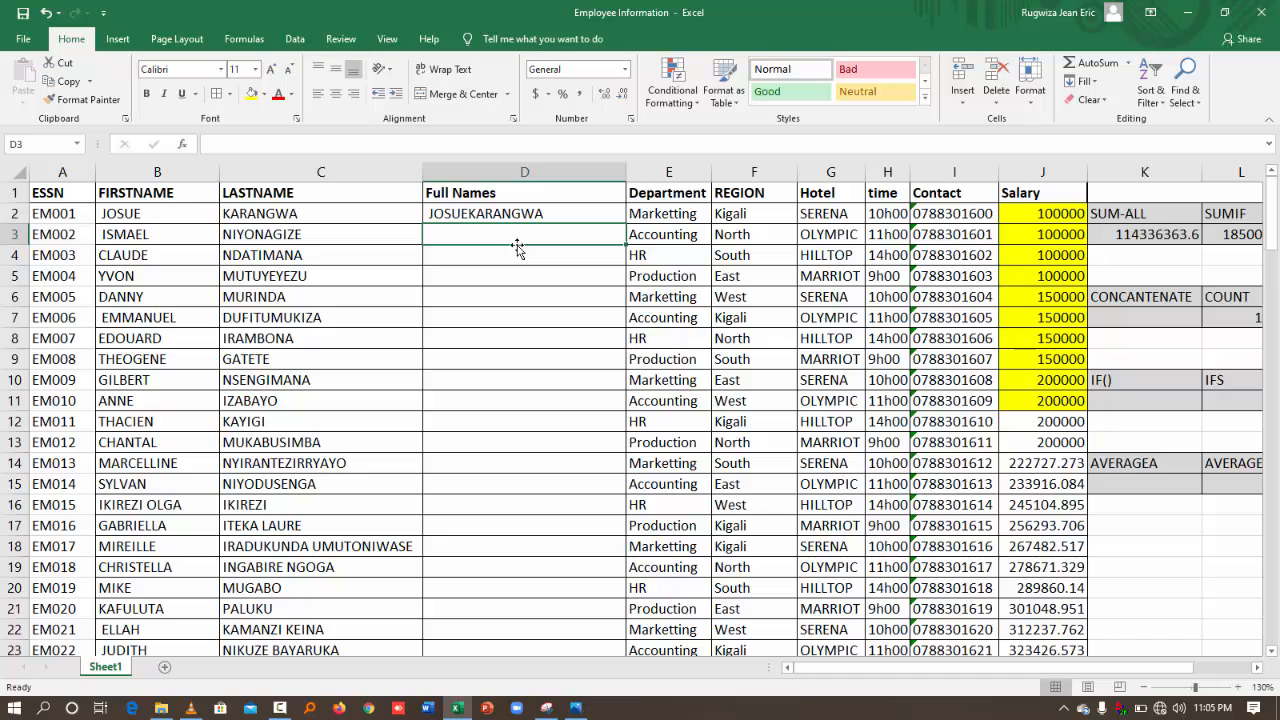
- Clear the arguments and closing bracket from the CONCATENATE formula in D2
click(485, 213)
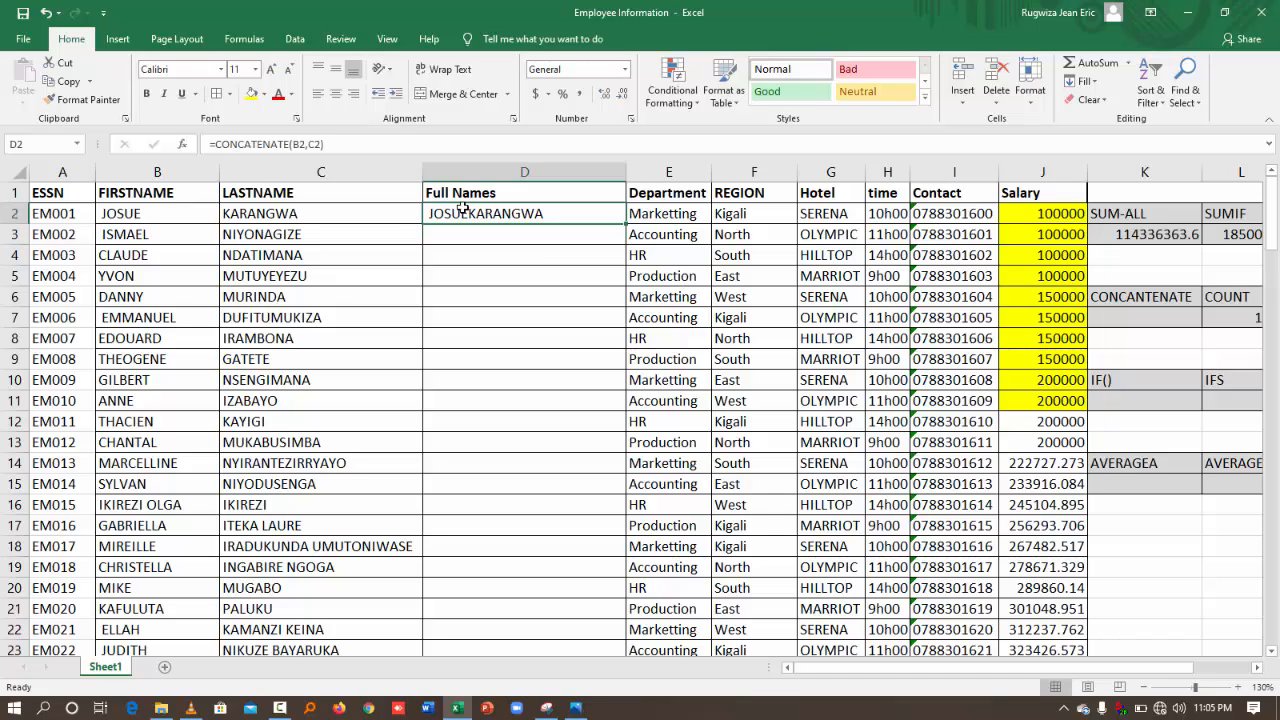
click(308, 144)
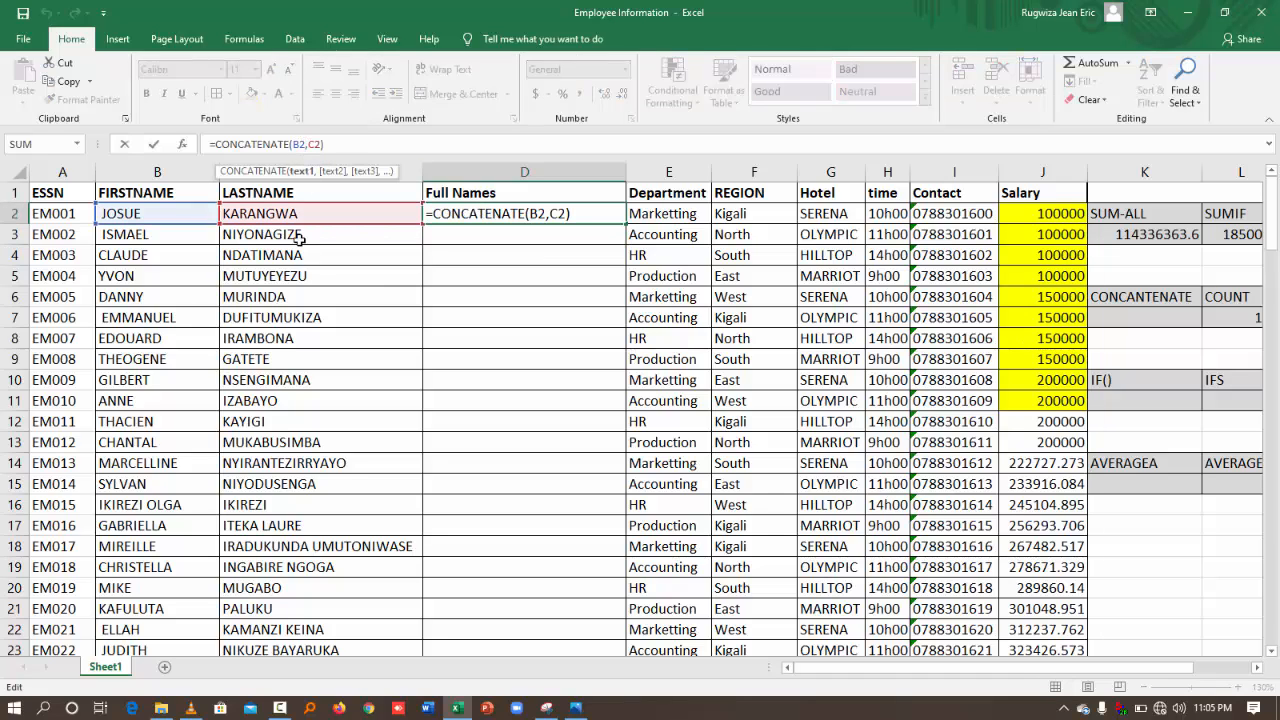
click(309, 144)
drag(329, 144, 296, 144)
key(BackSpace)
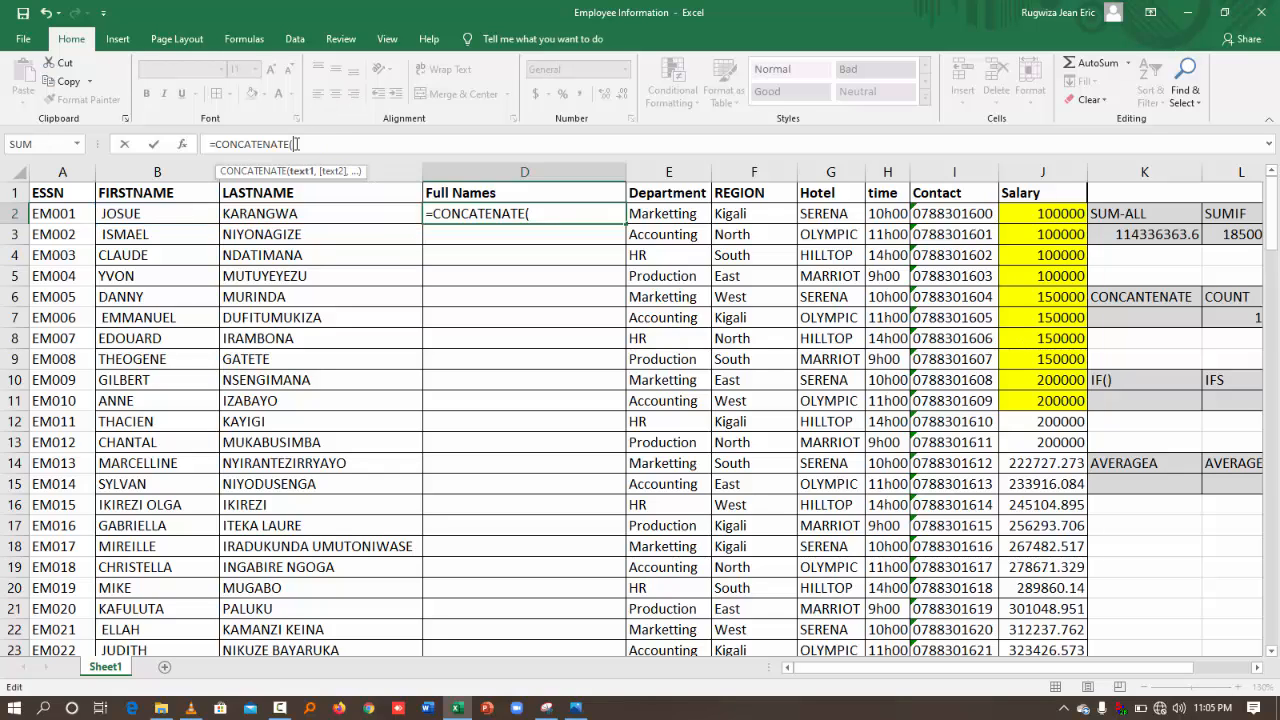
- Complete the D2 formula as =CONCATENATE(B2," ",C2) and fill it down the Full Names column
click(148, 213)
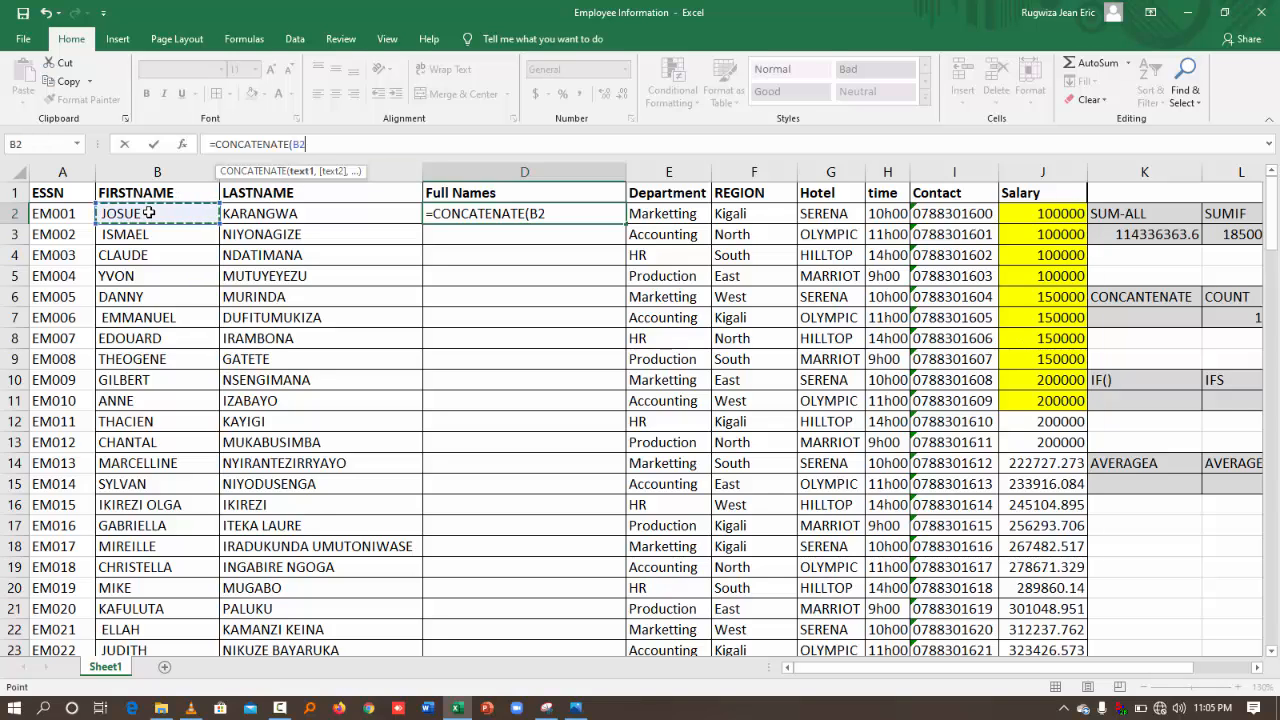
text(,")
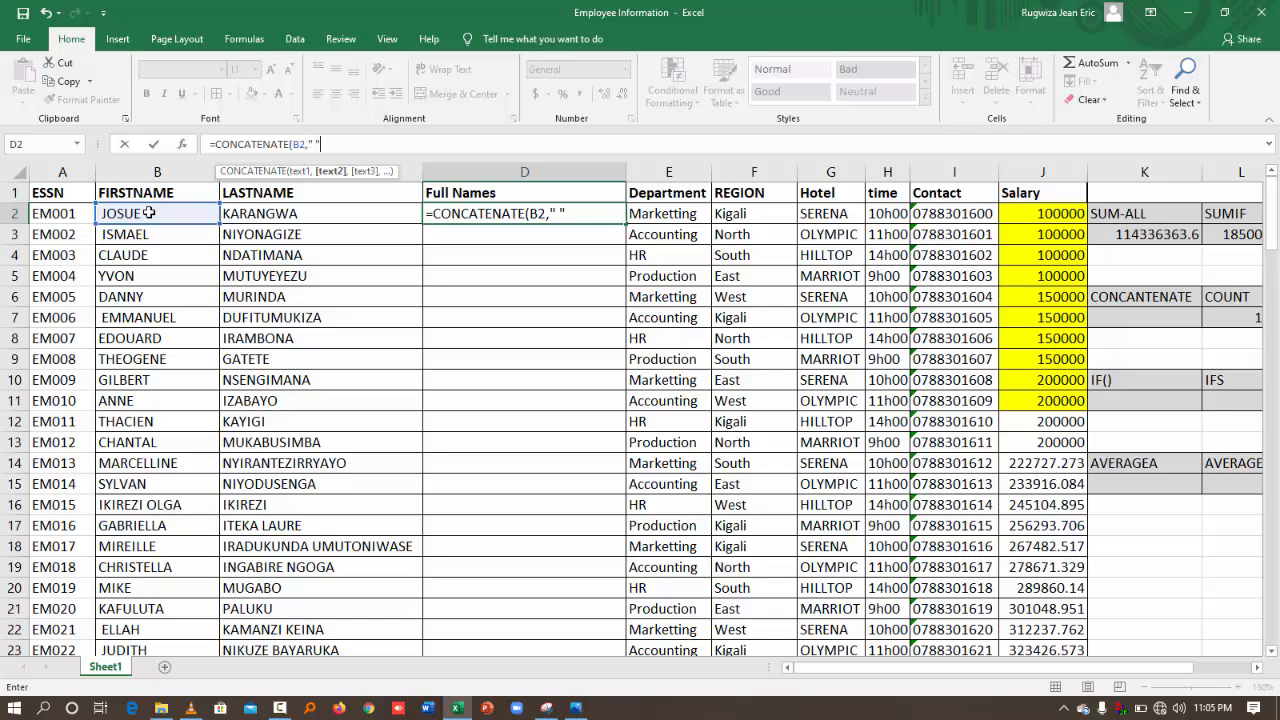
text( ",)
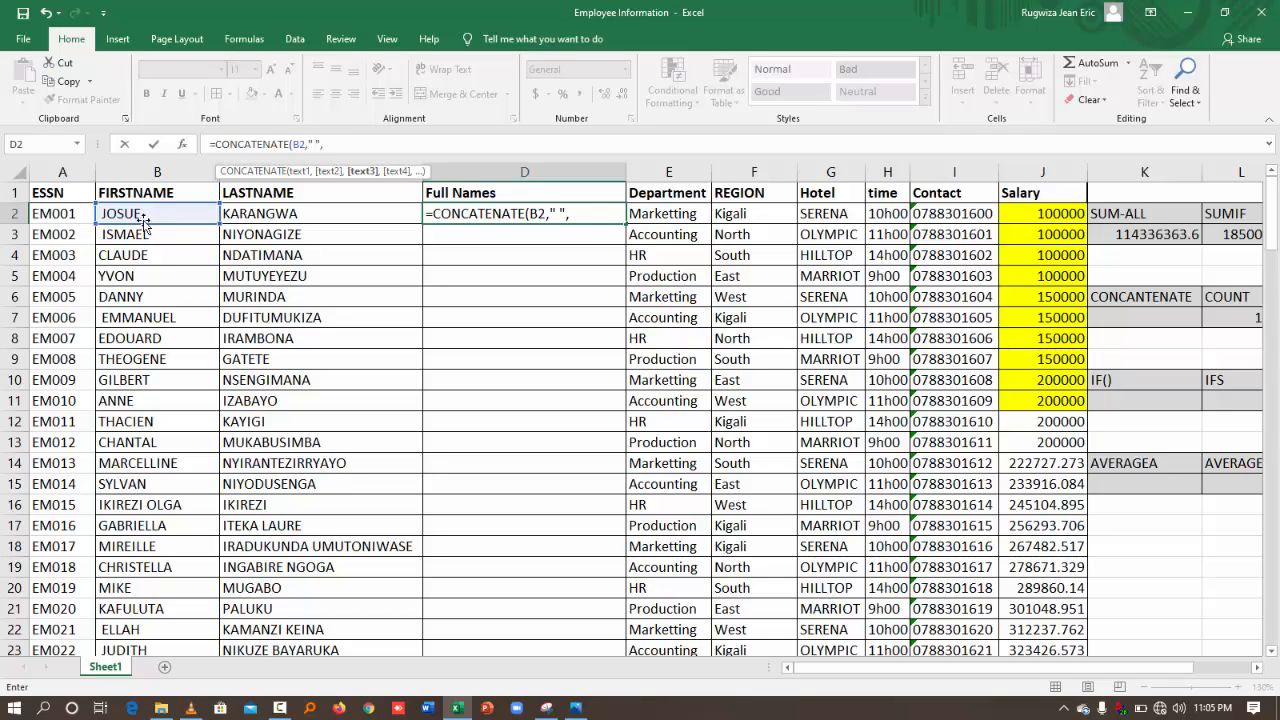
click(259, 213)
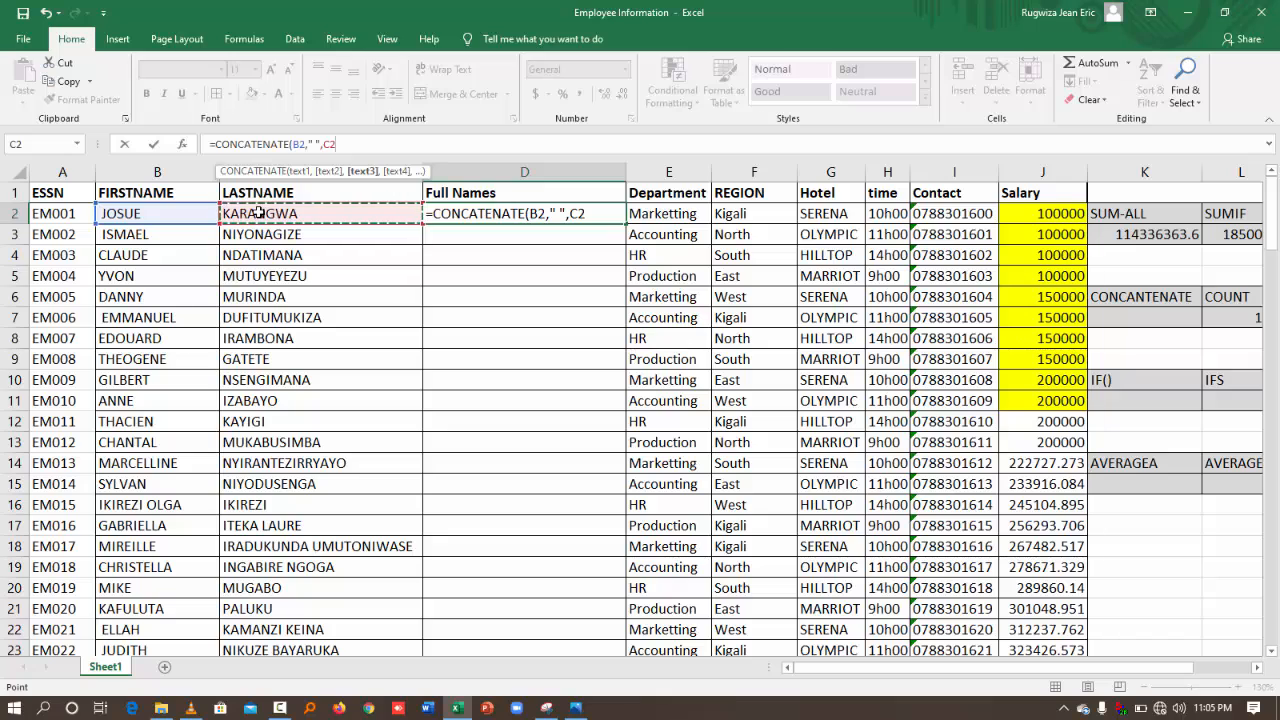
text())
key(Return)
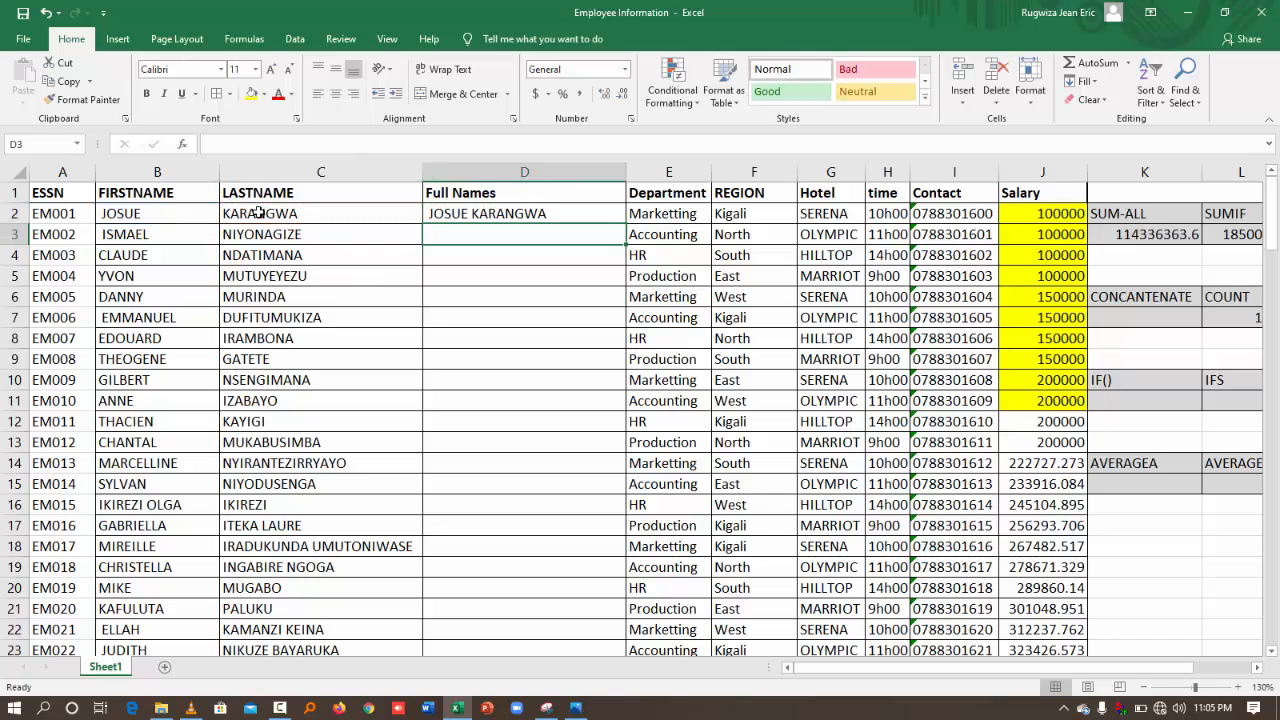
click(446, 206)
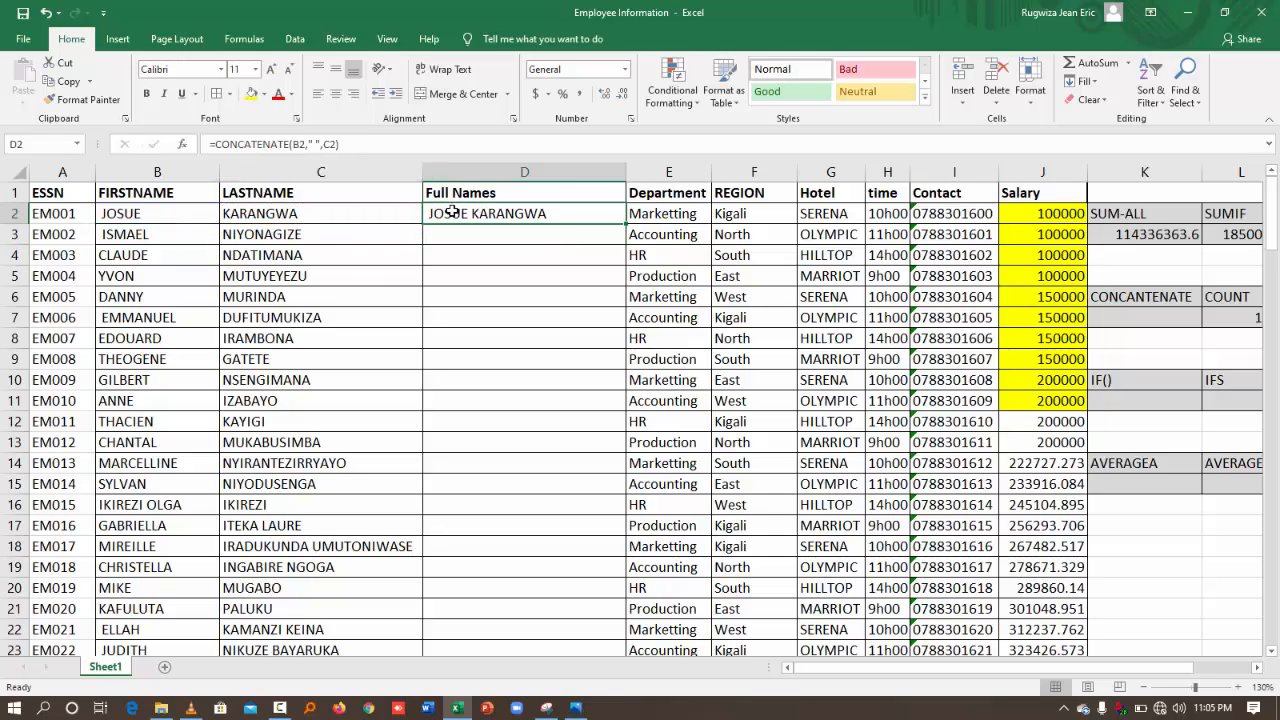
double_click(627, 225)
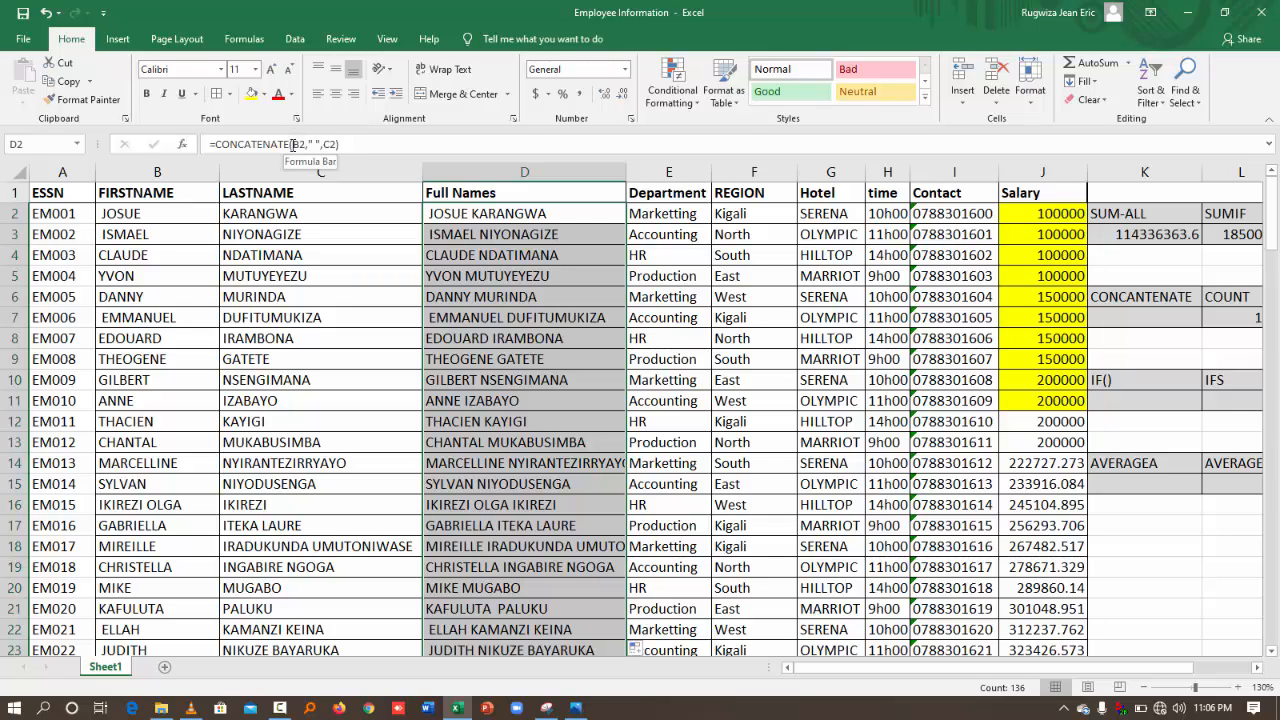
- Wrap B2 in the LOWER function inside D2's CONCATENATE formula and refill the Full Names column with it
click(293, 145)
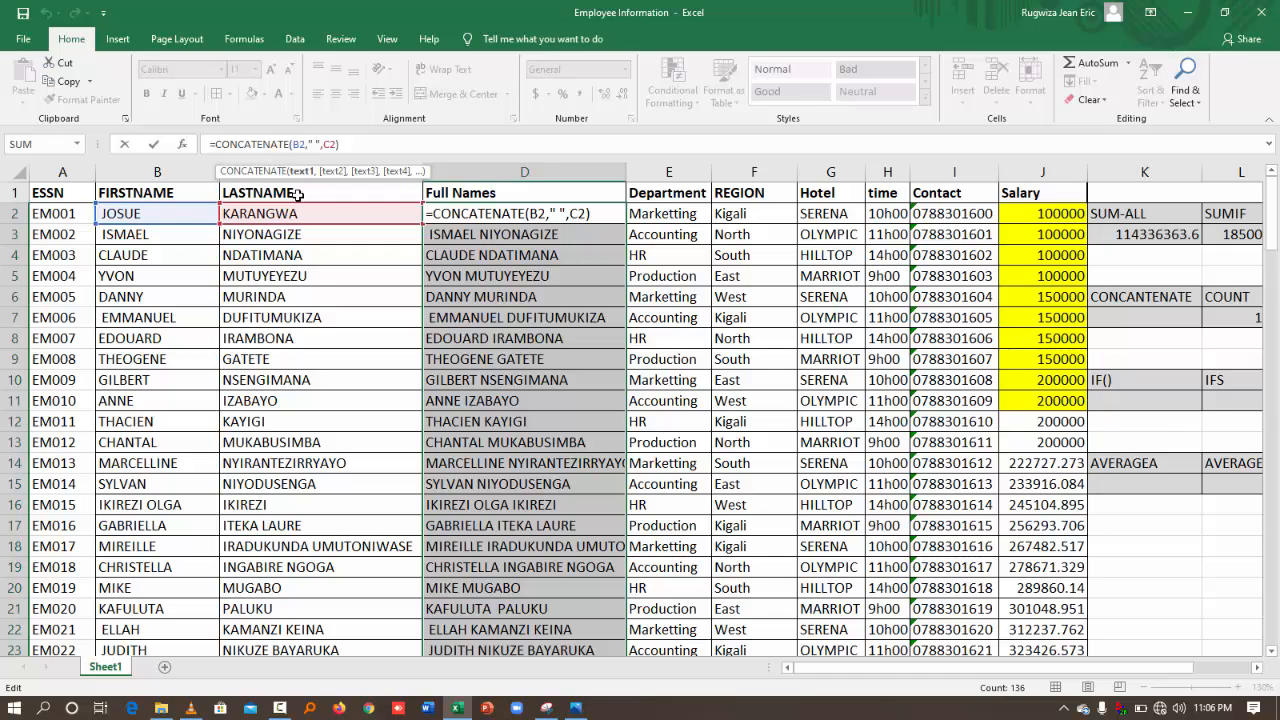
text(lo)
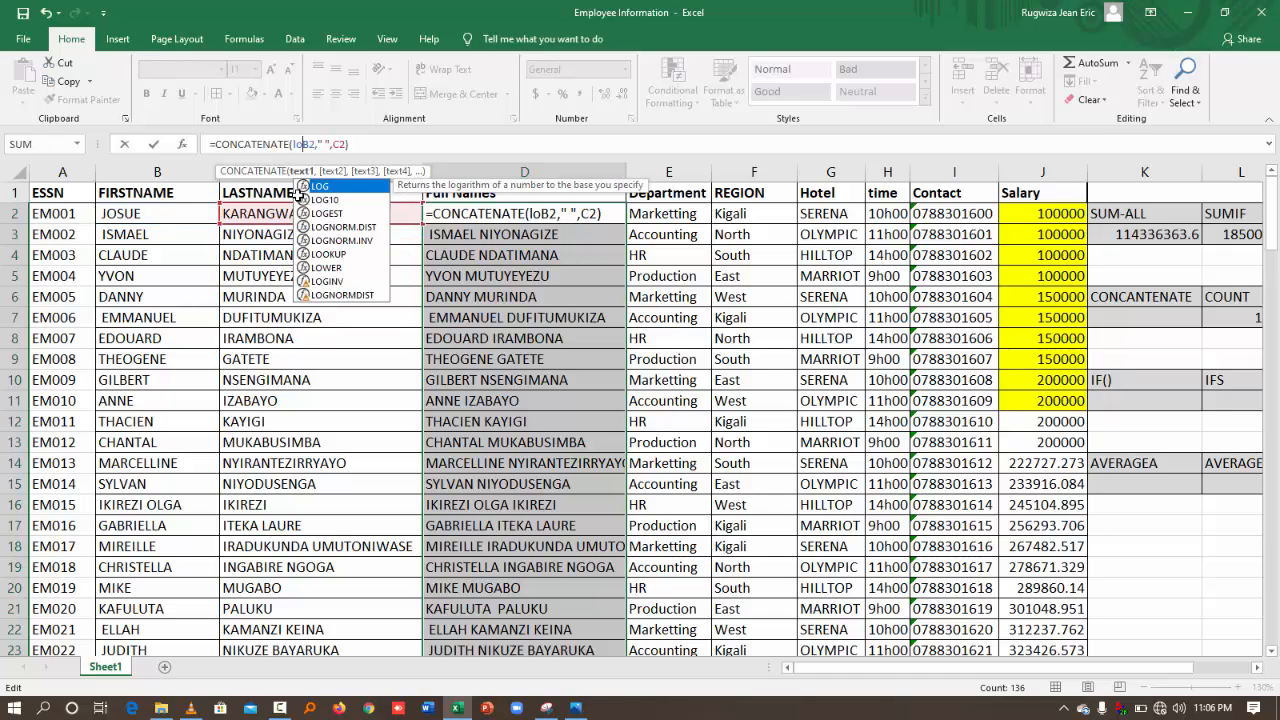
text(w)
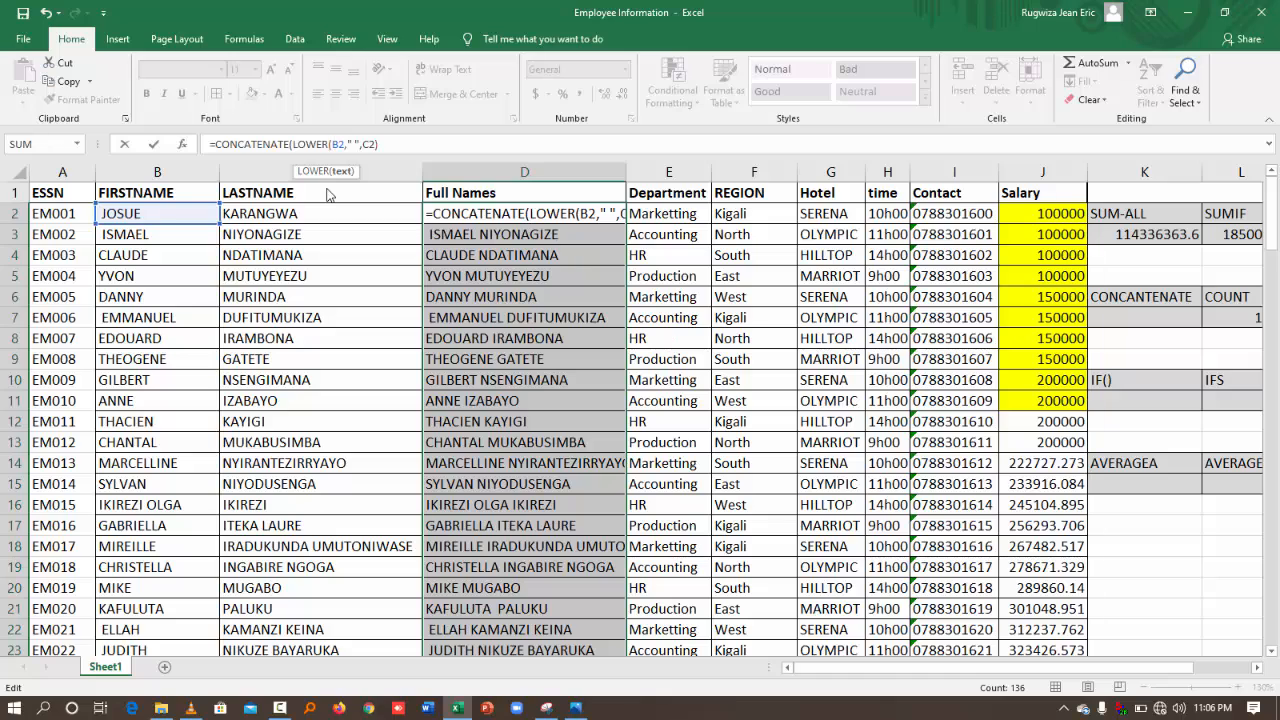
click(345, 146)
text(),)
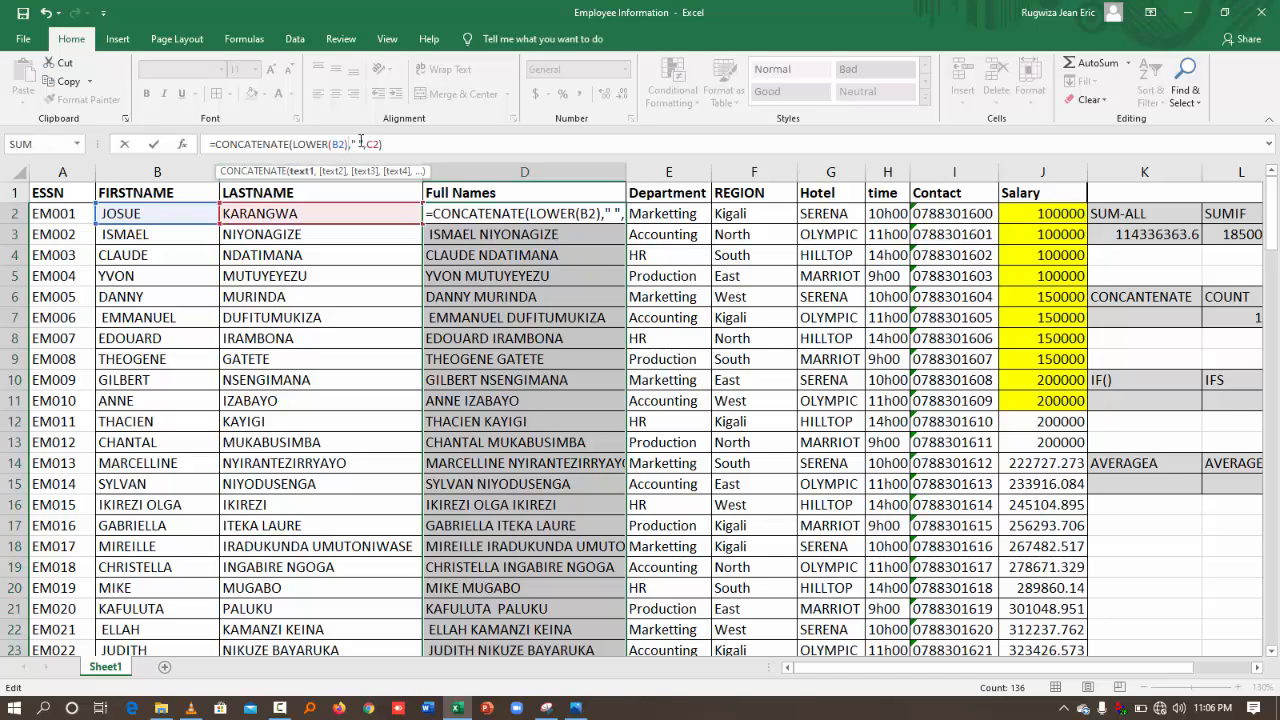
key(Return)
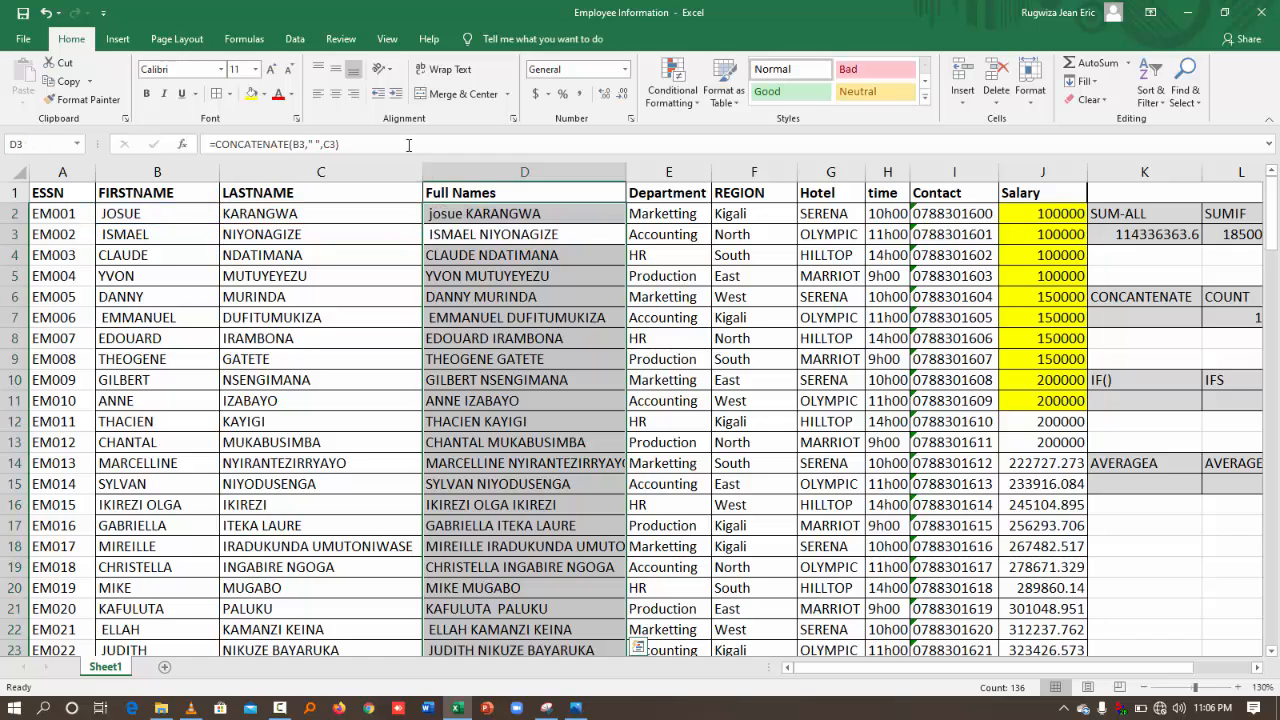
click(535, 214)
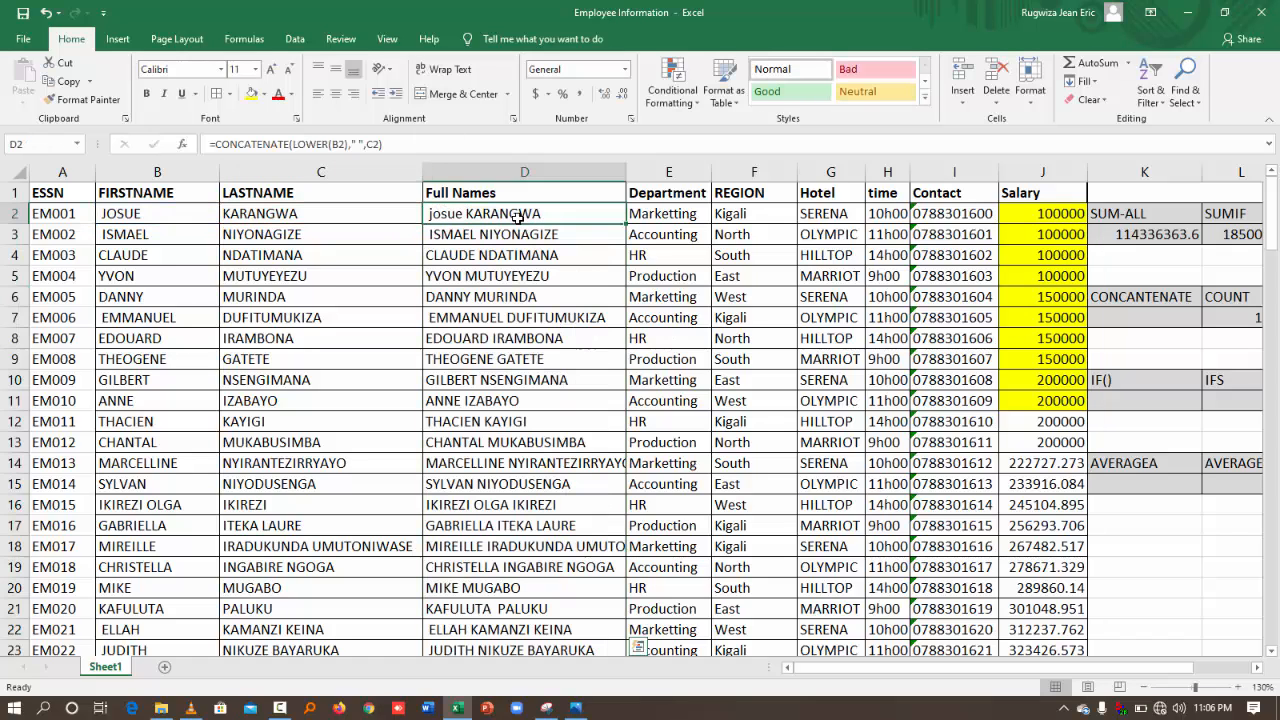
double_click(626, 224)
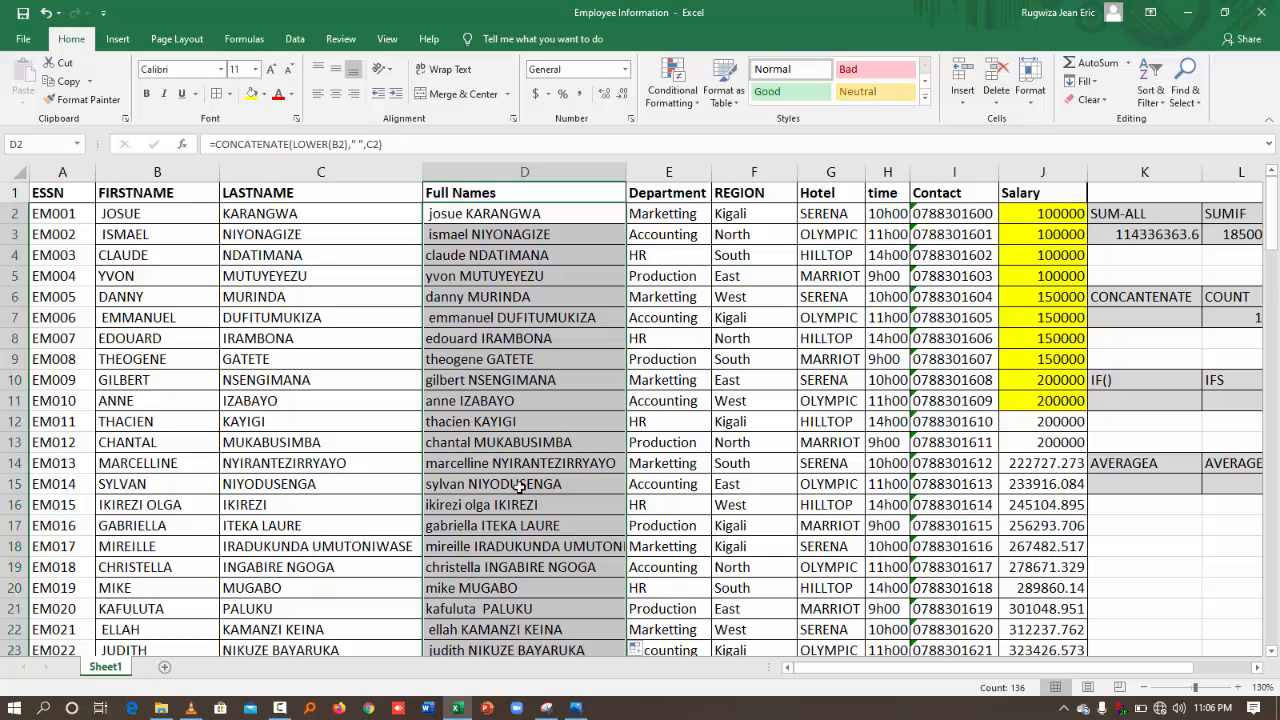
- Check the Full Names column down to the last employee for lowercase first names
scroll(519, 486, down, 5)
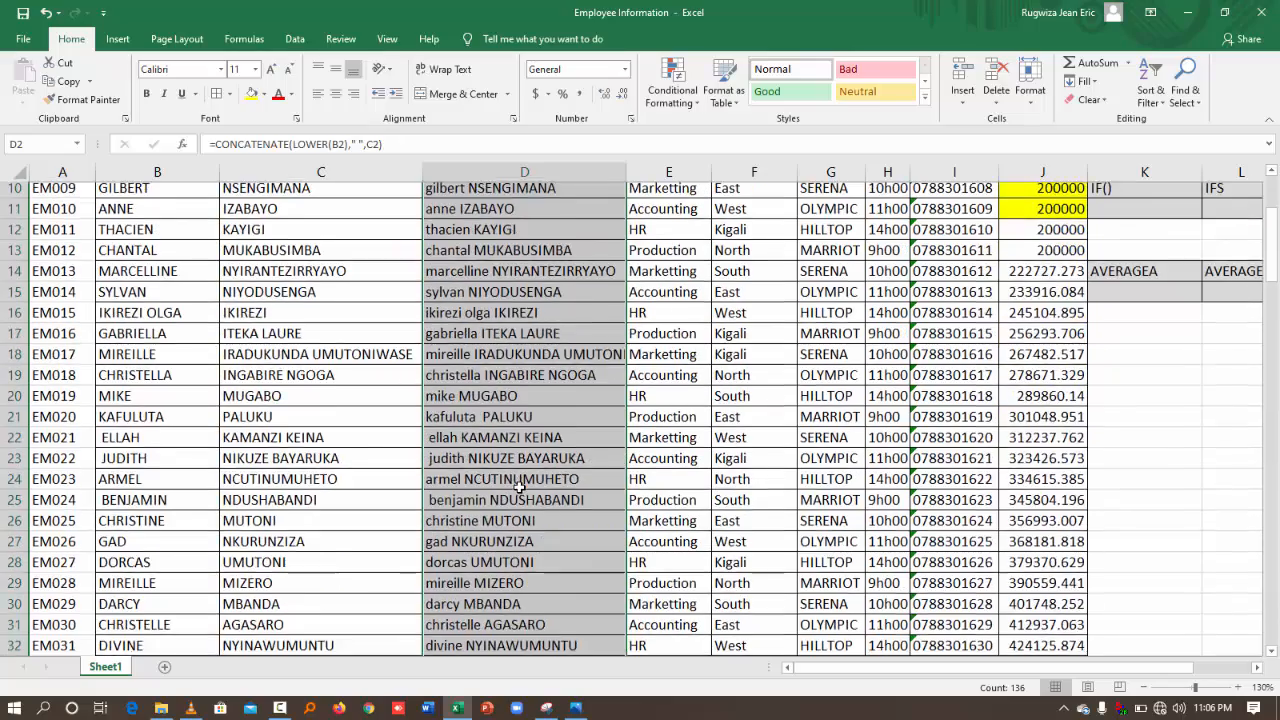
scroll(519, 486, down, 19)
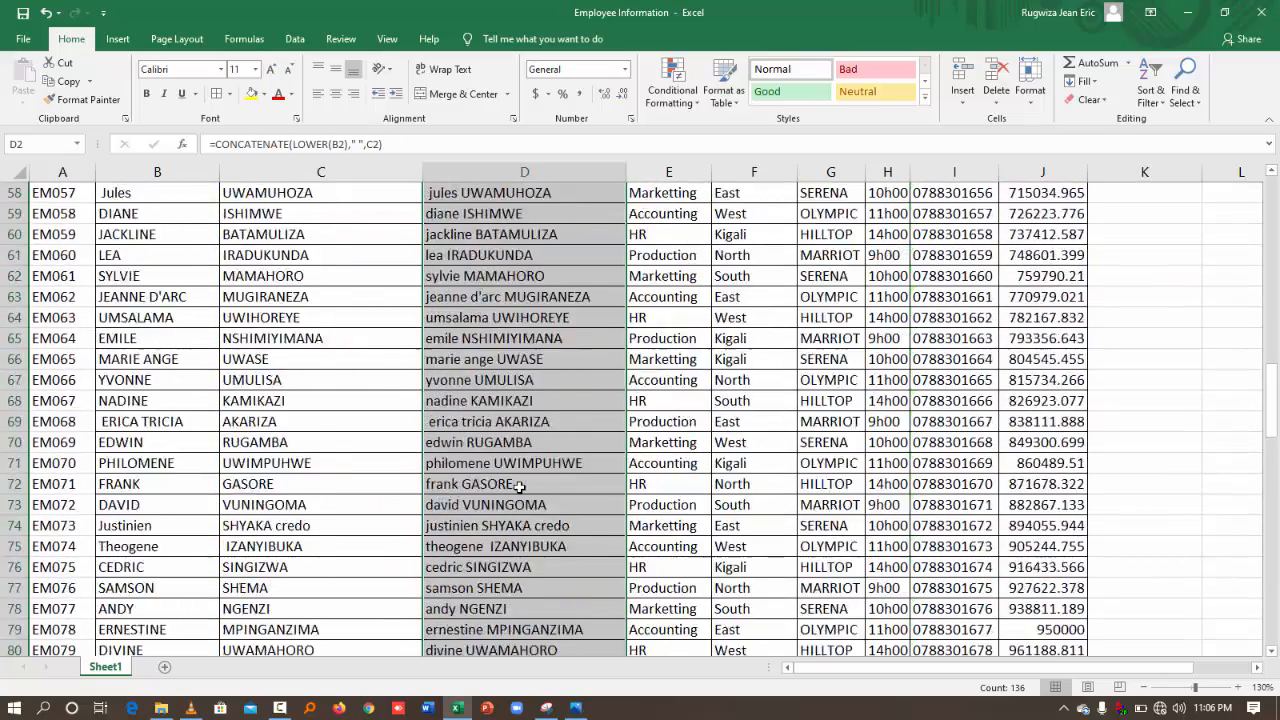
scroll(519, 486, down, 20)
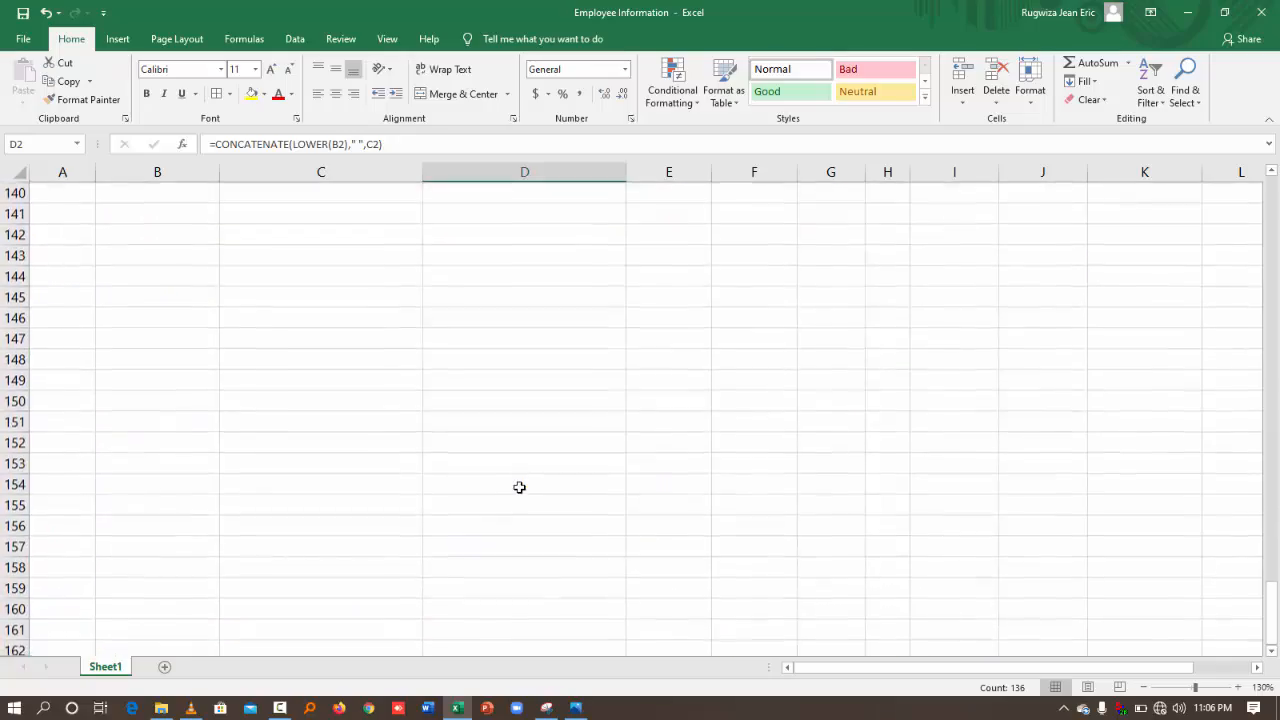
scroll(519, 486, up, 7)
scroll(519, 486, up, 20)
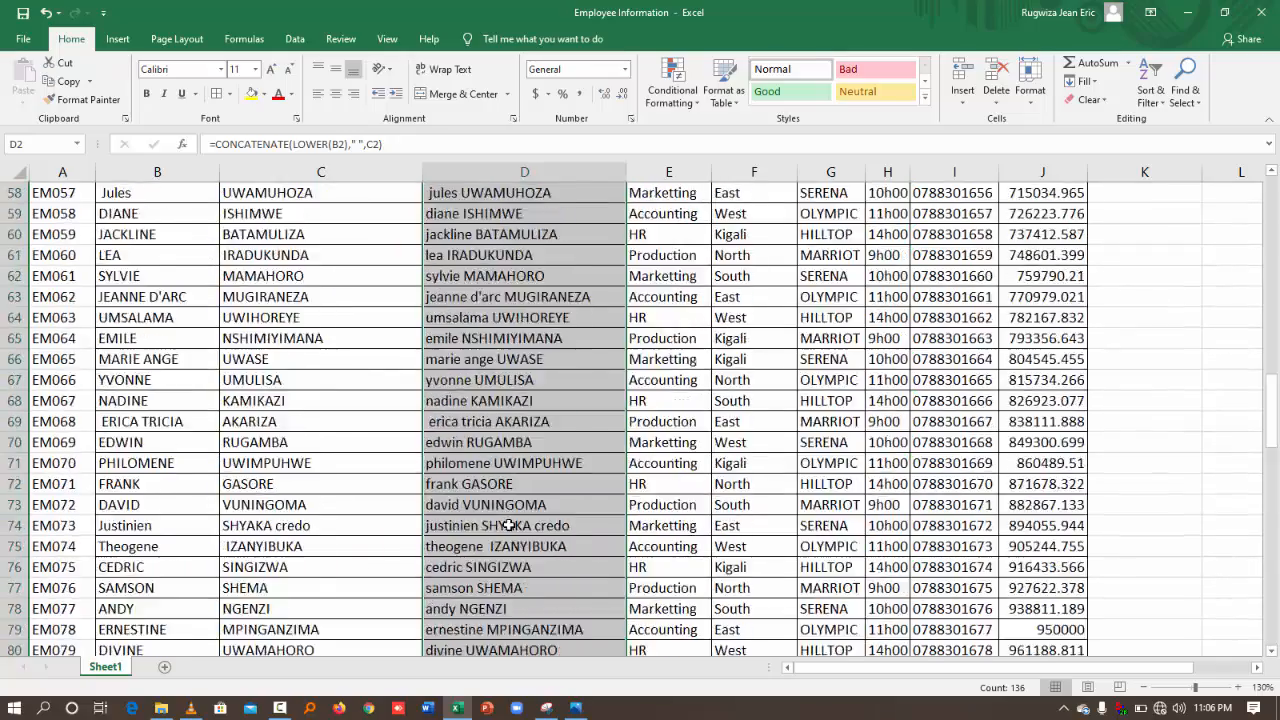
scroll(509, 525, up, 8)
click(527, 270)
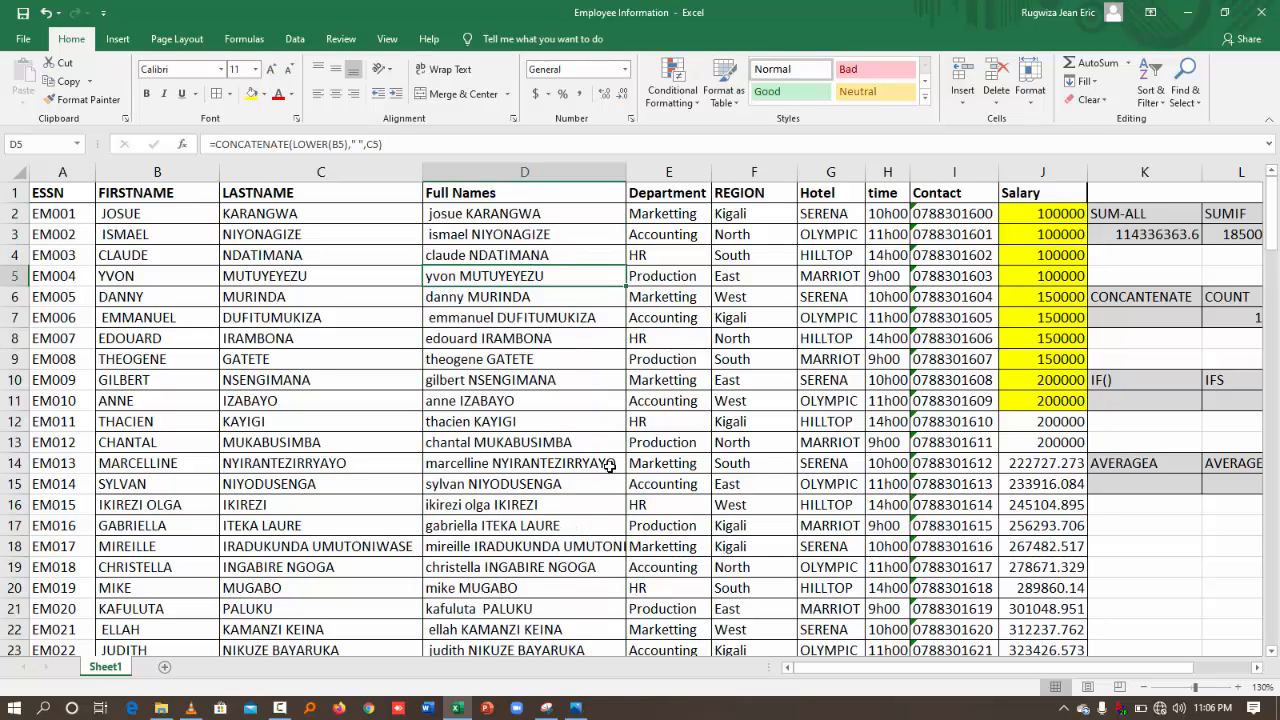
- Enter "DONE" in K7 under the CONCANTENATE heading
click(1123, 318)
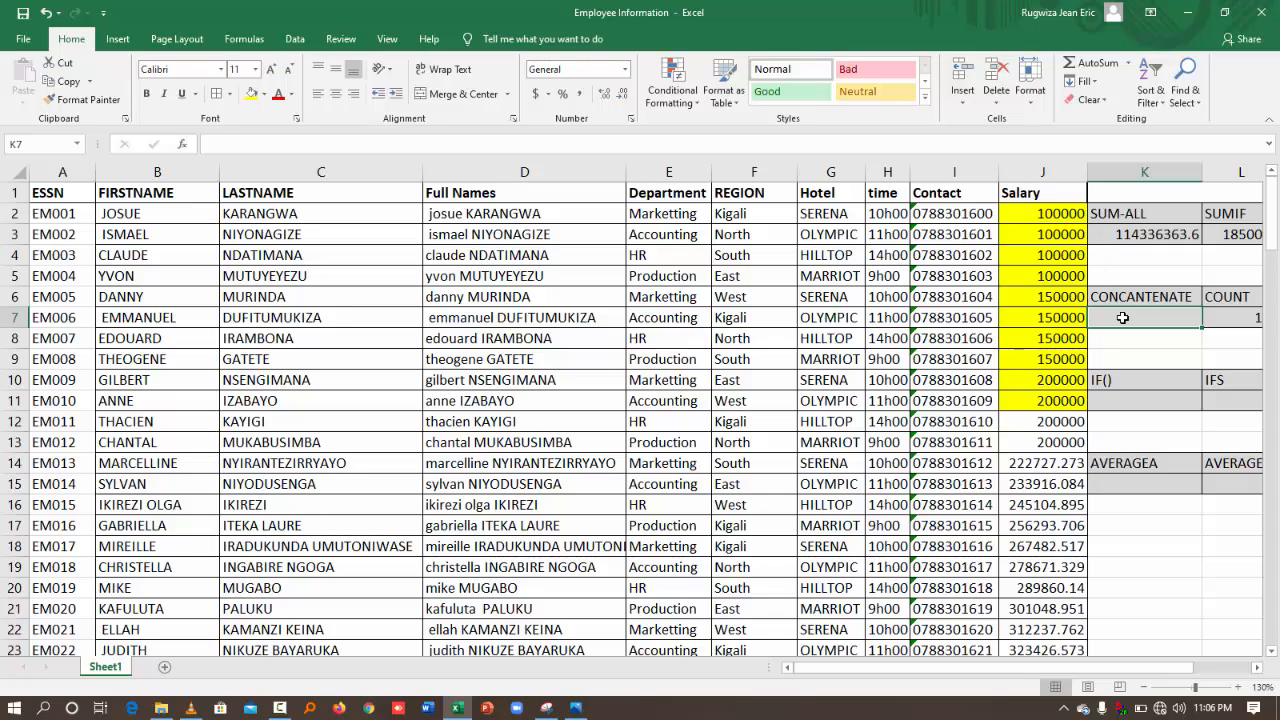
text(DO)
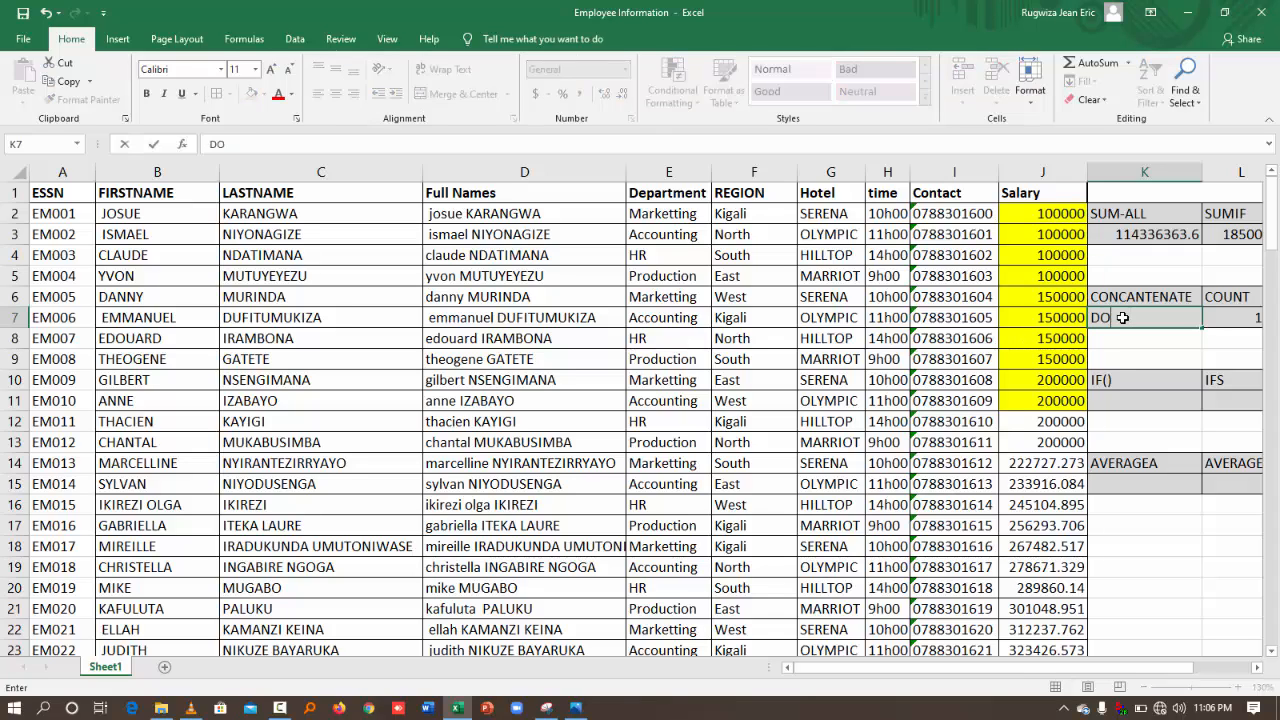
text(NE)
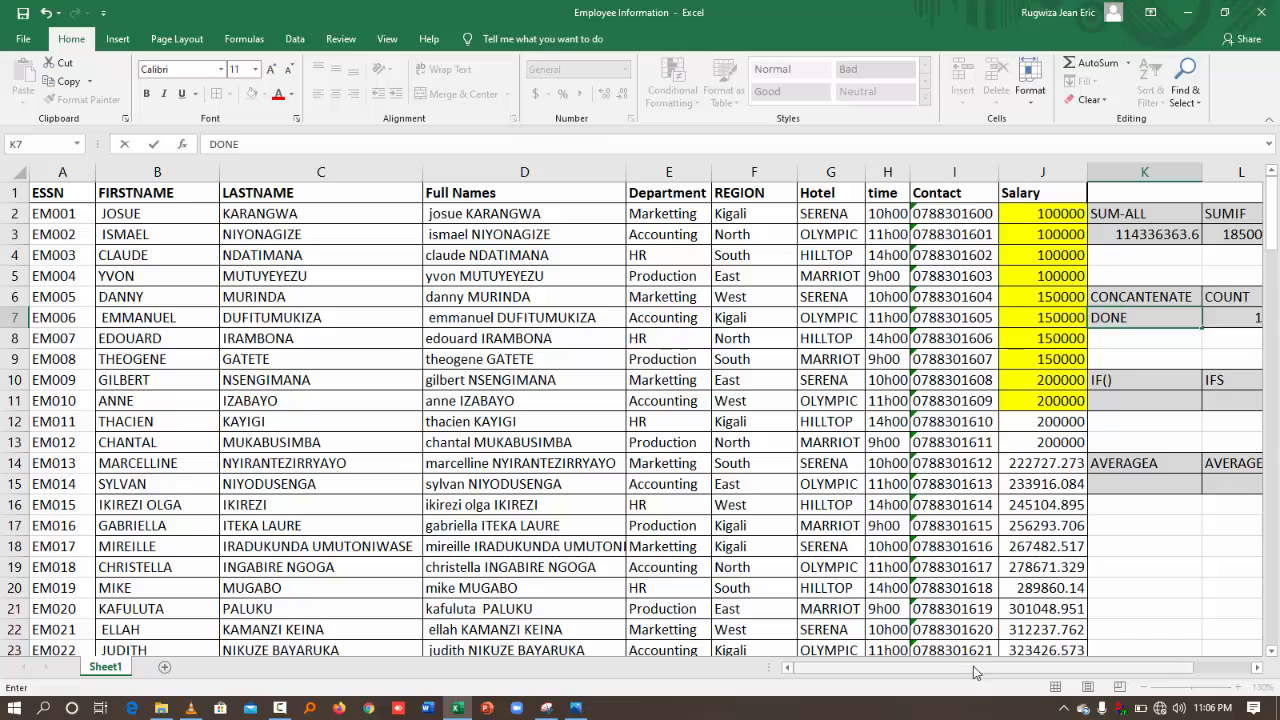
- Enter =SQRT(J2) in O7 under the SQRT heading to take the square root of the first salary
drag(975, 672, 990, 672)
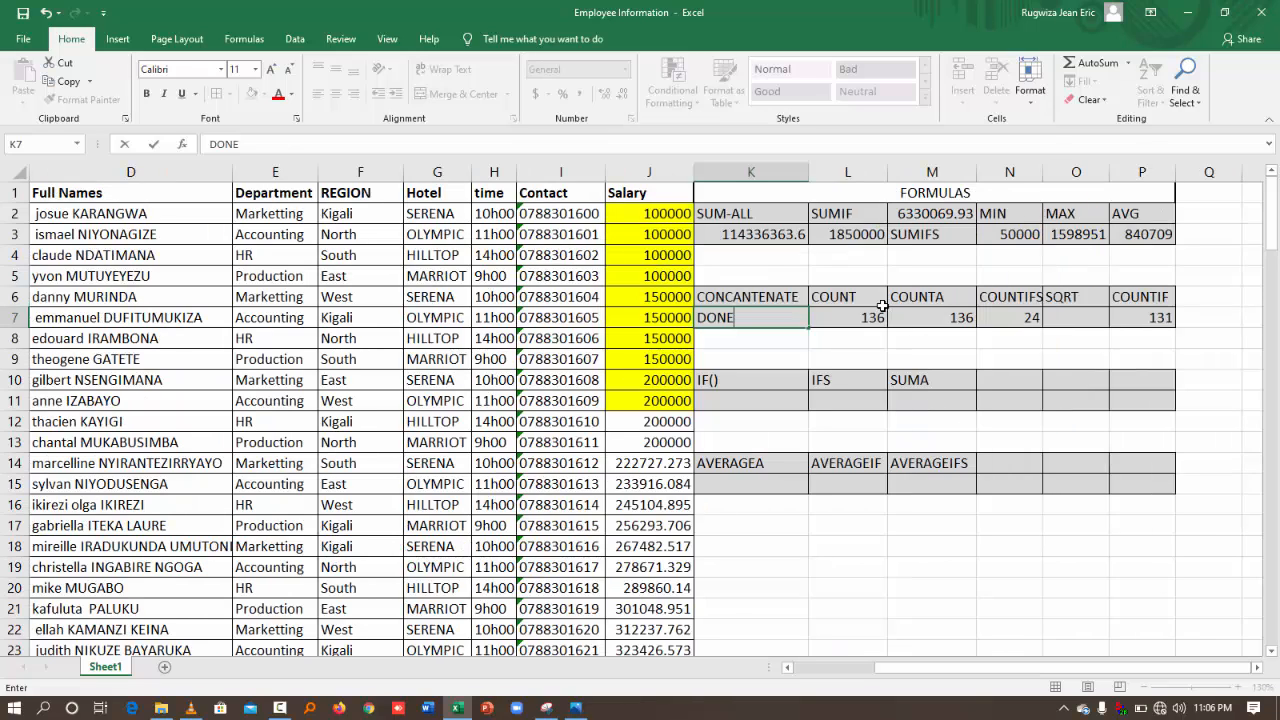
click(1068, 316)
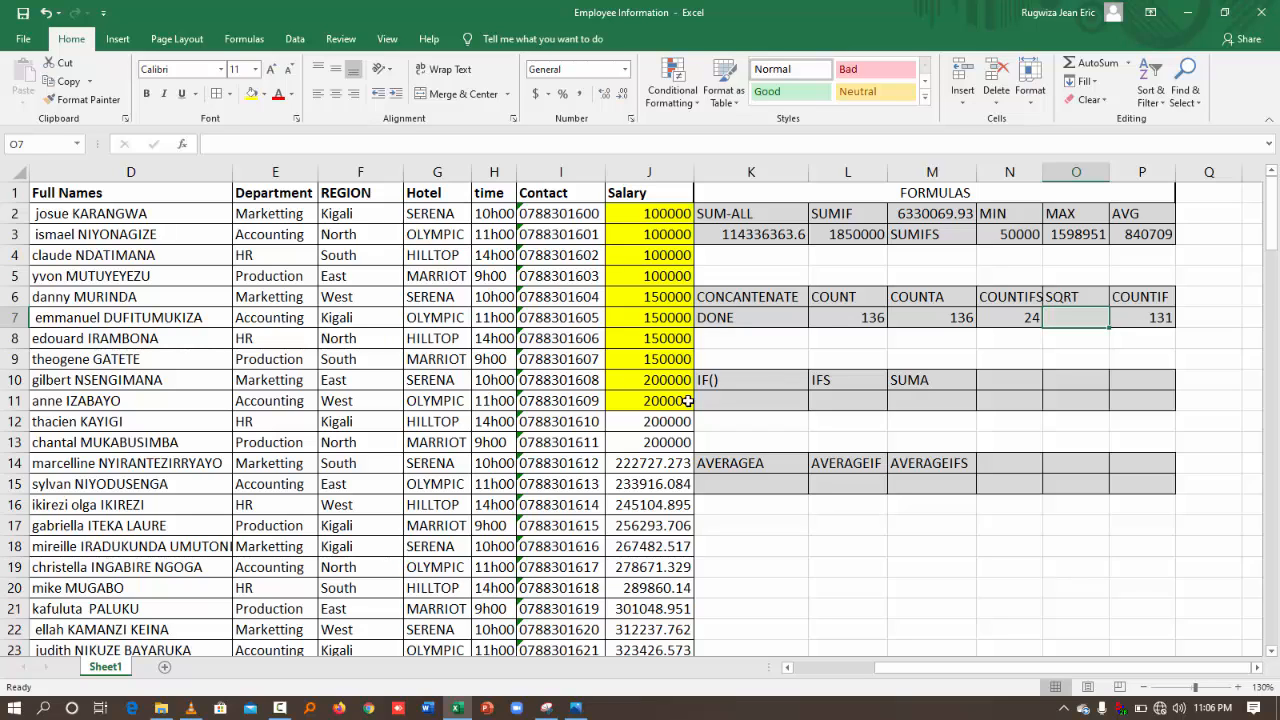
text(=SQ)
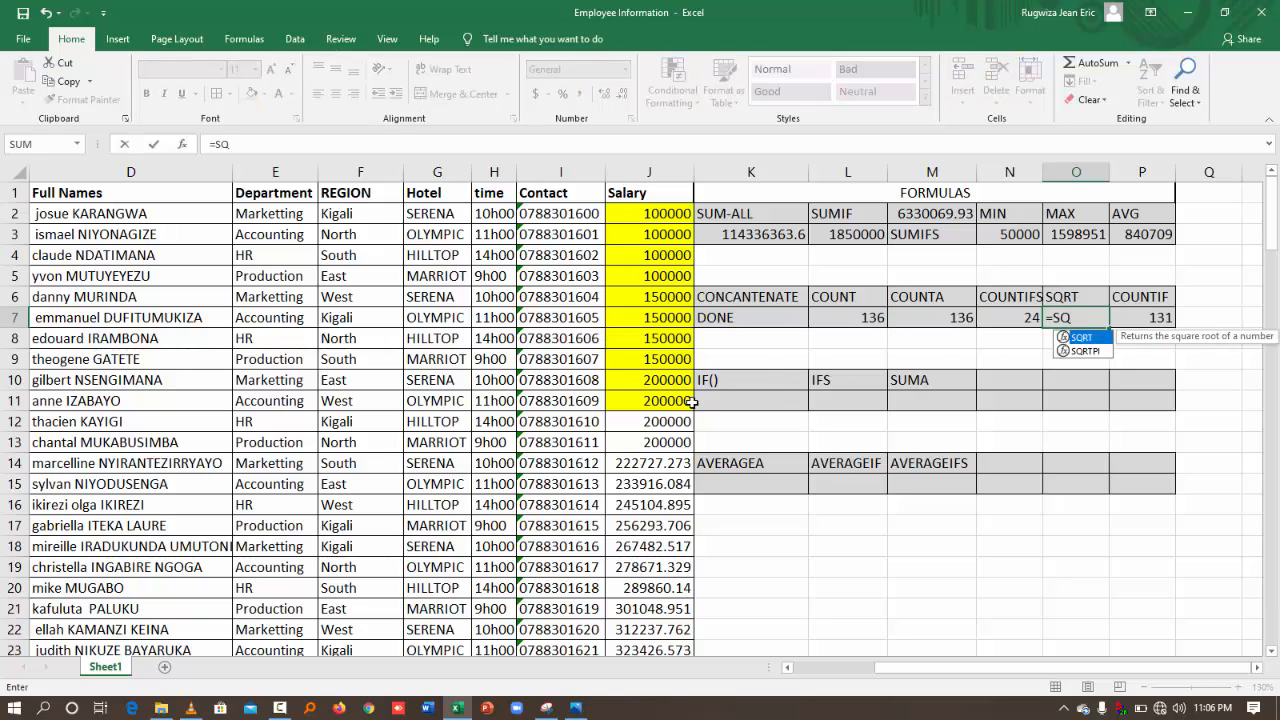
double_click(1082, 337)
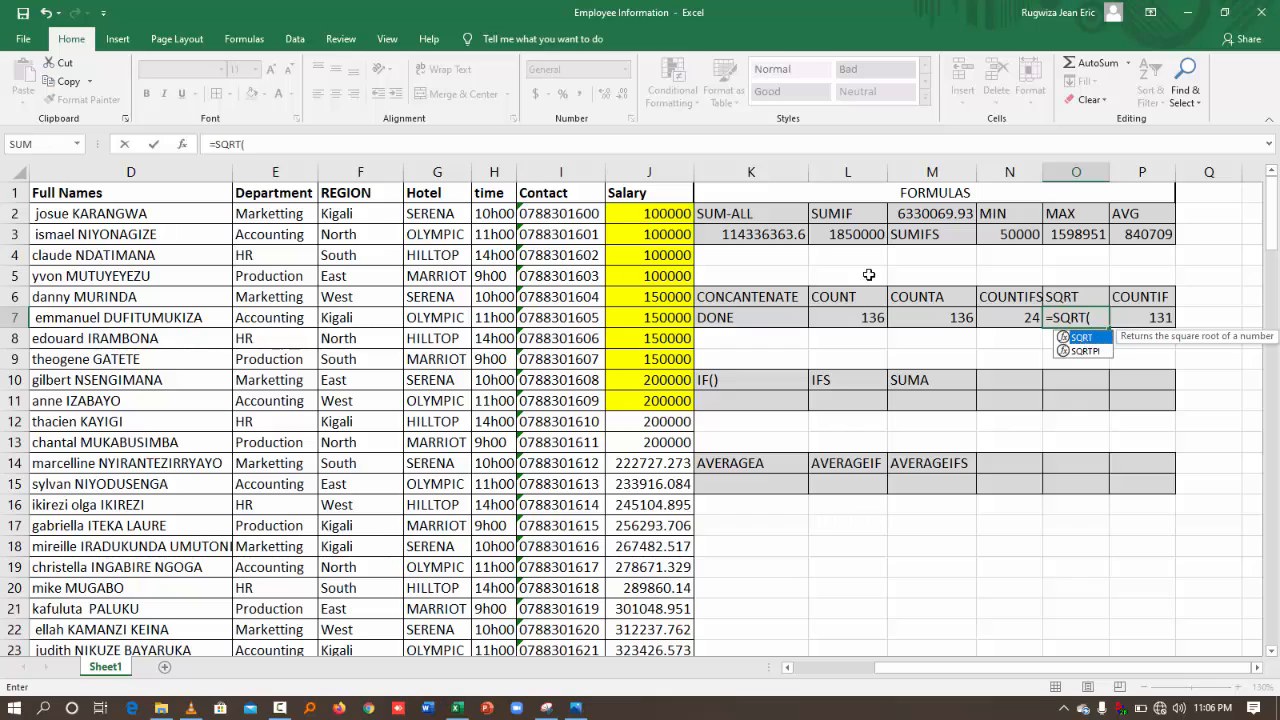
click(623, 216)
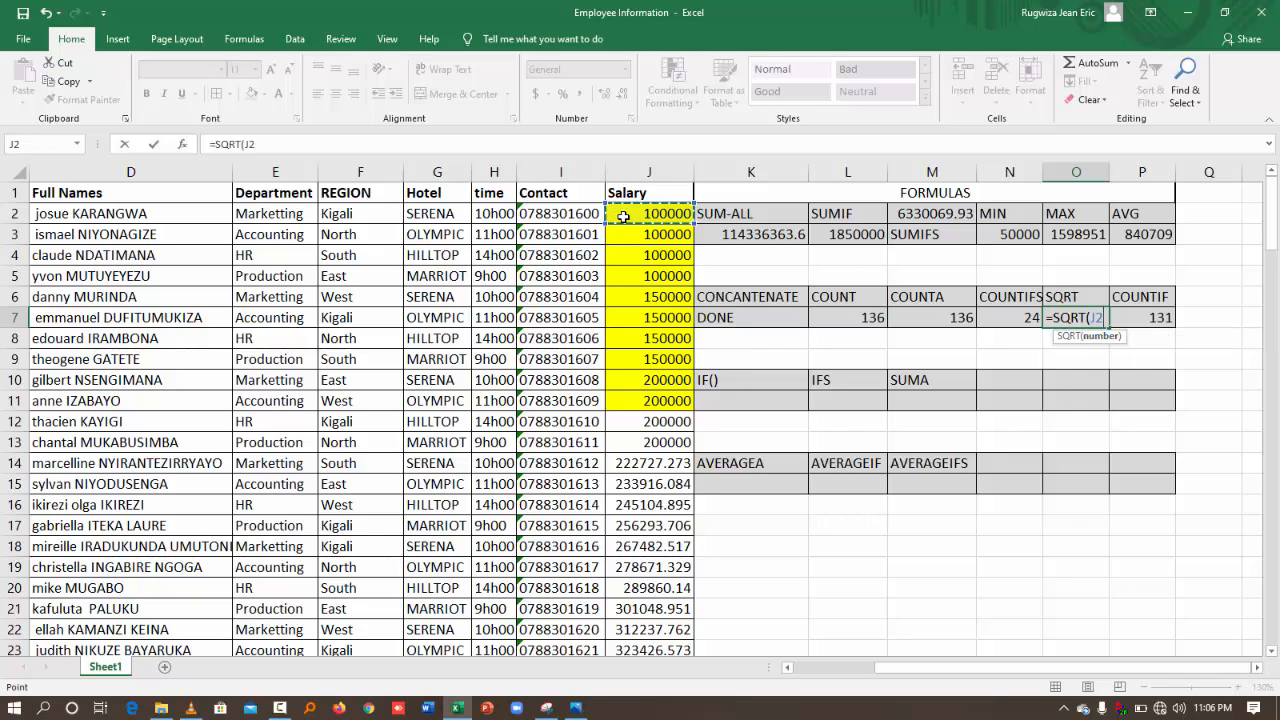
key(Return)
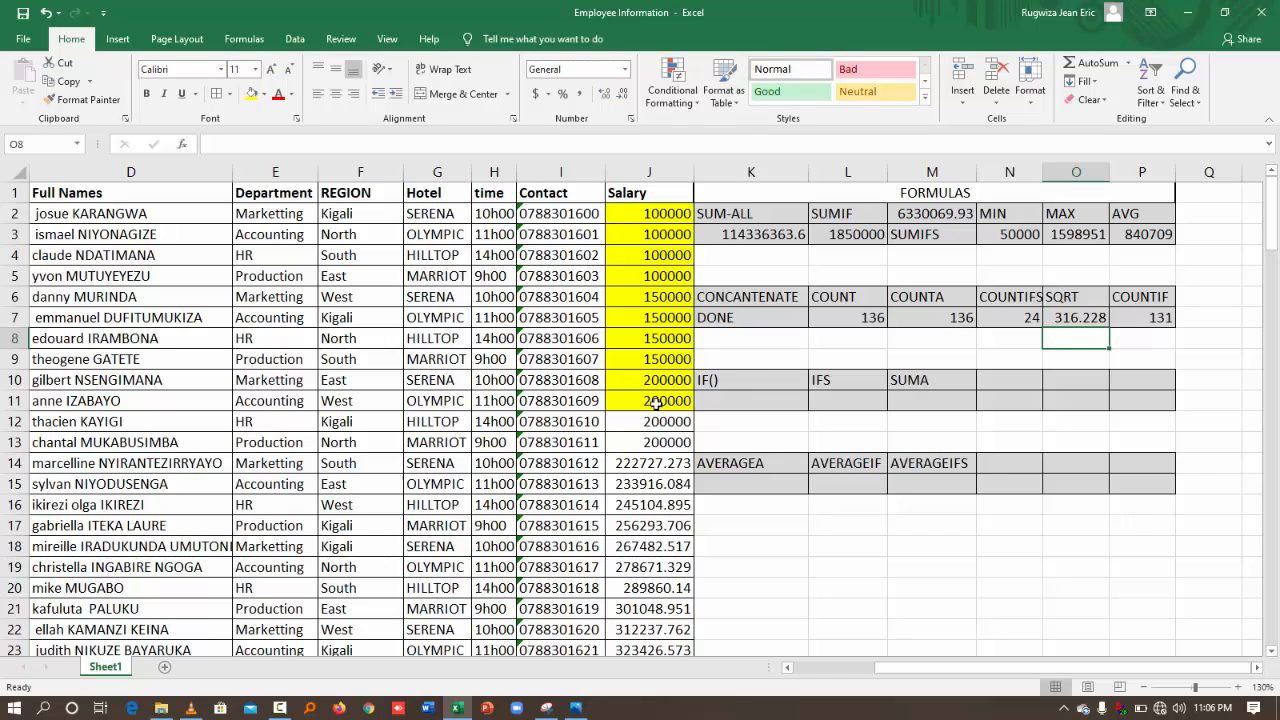
- Enter =AVERAGEA(F:F) in K15 under the AVERAGEA heading, using the whole REGION column
click(737, 487)
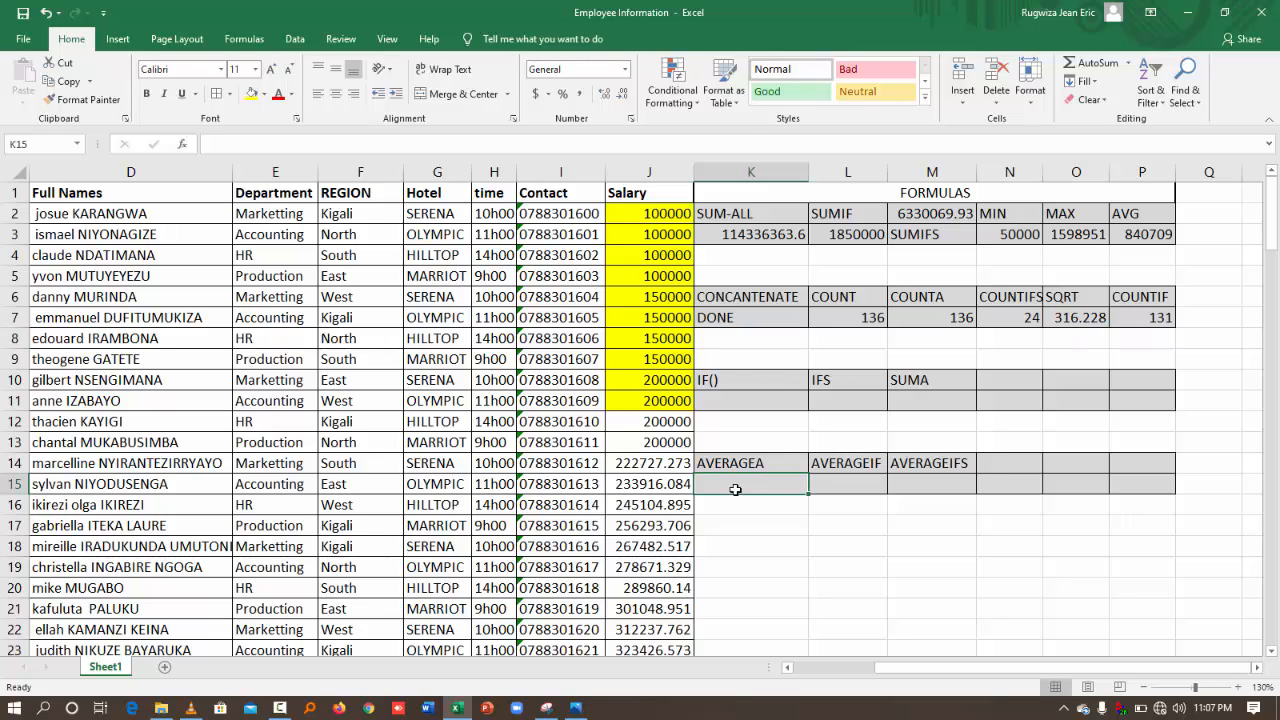
text(=)
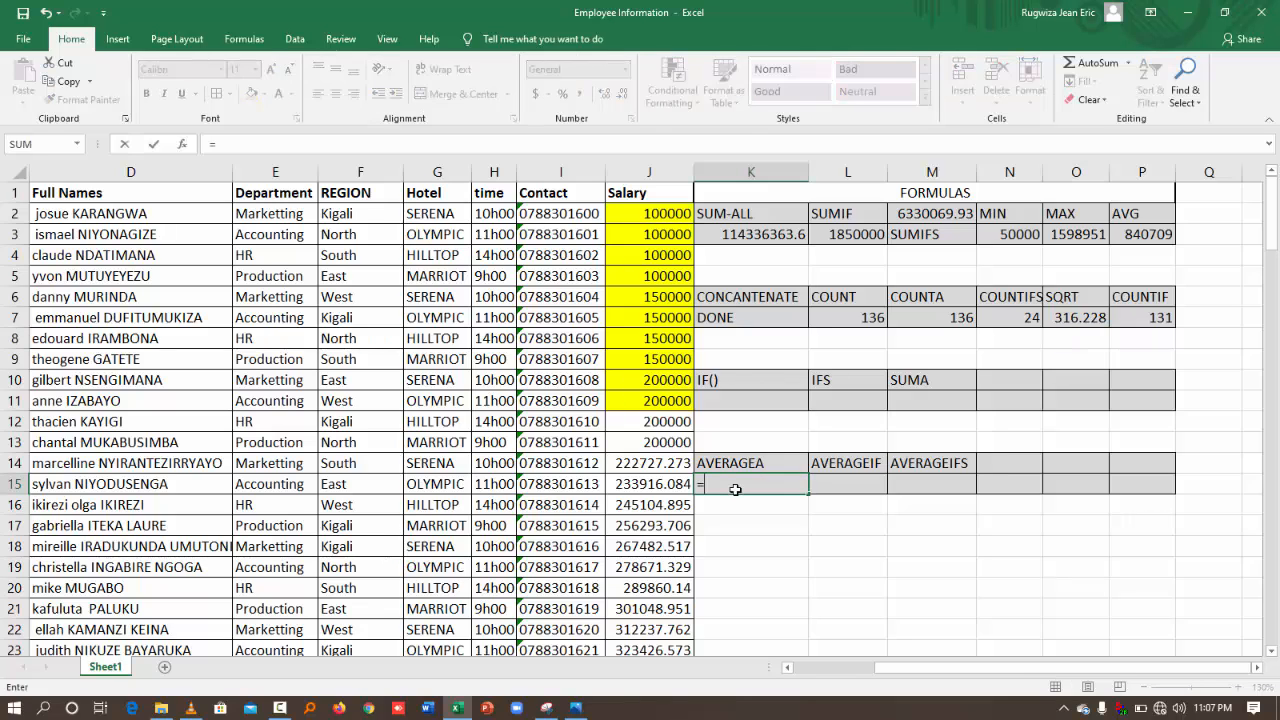
text(AER)
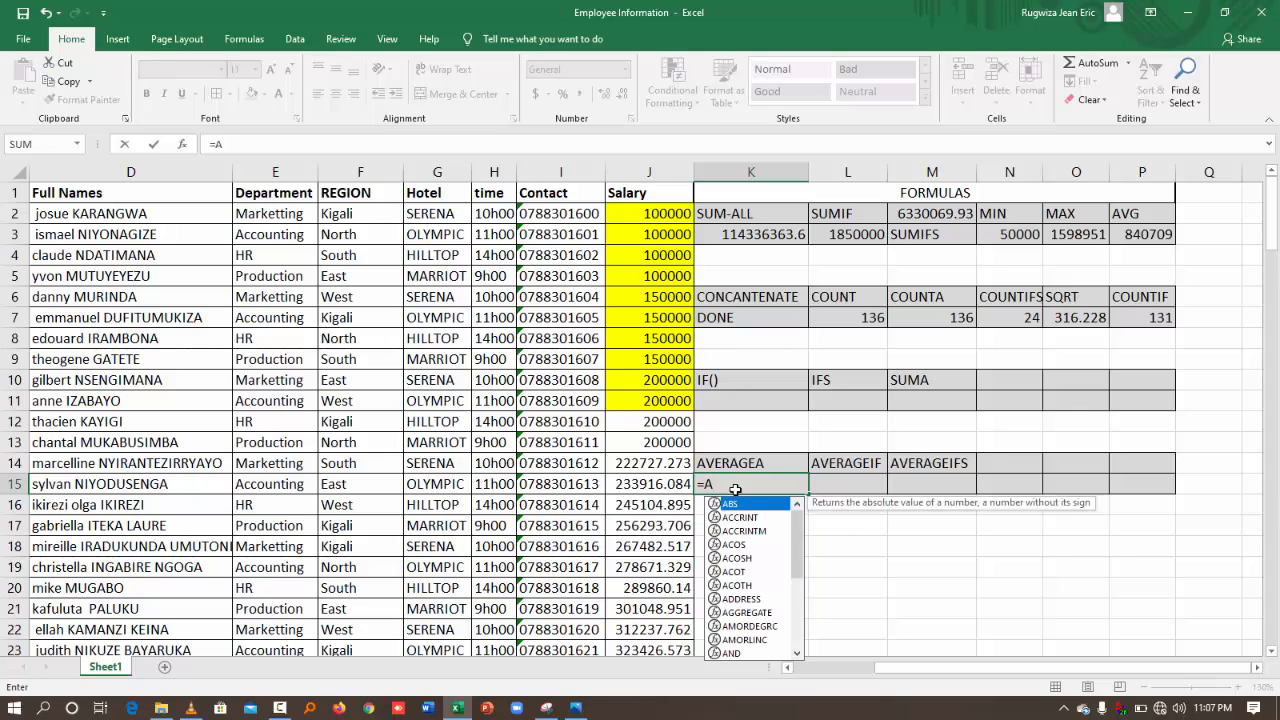
key(BackSpace)
key(BackSpace)
text(VE)
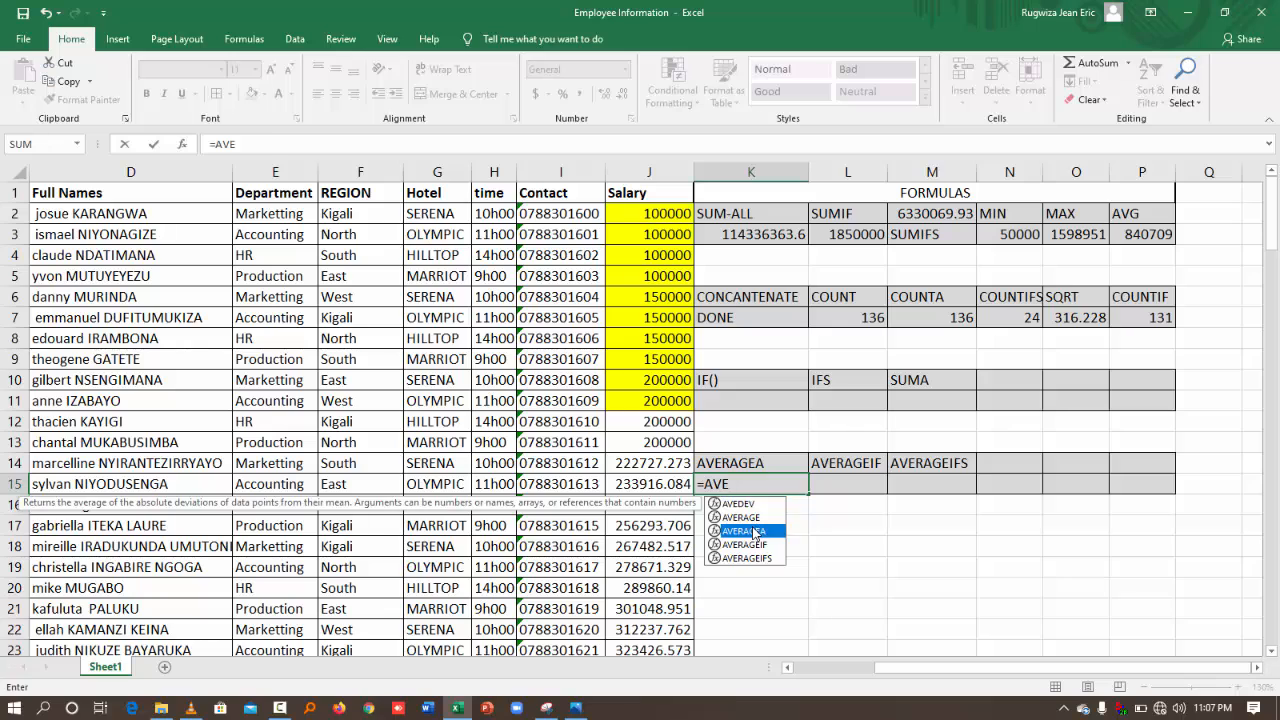
double_click(756, 531)
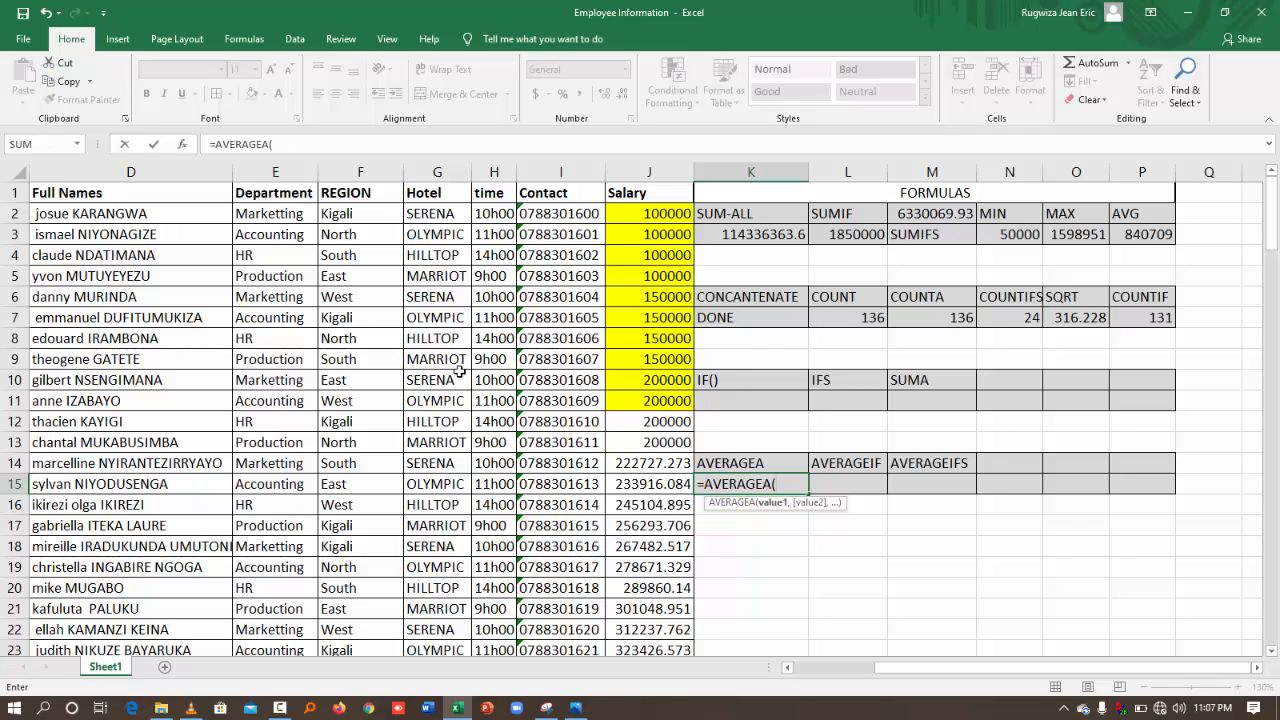
click(380, 172)
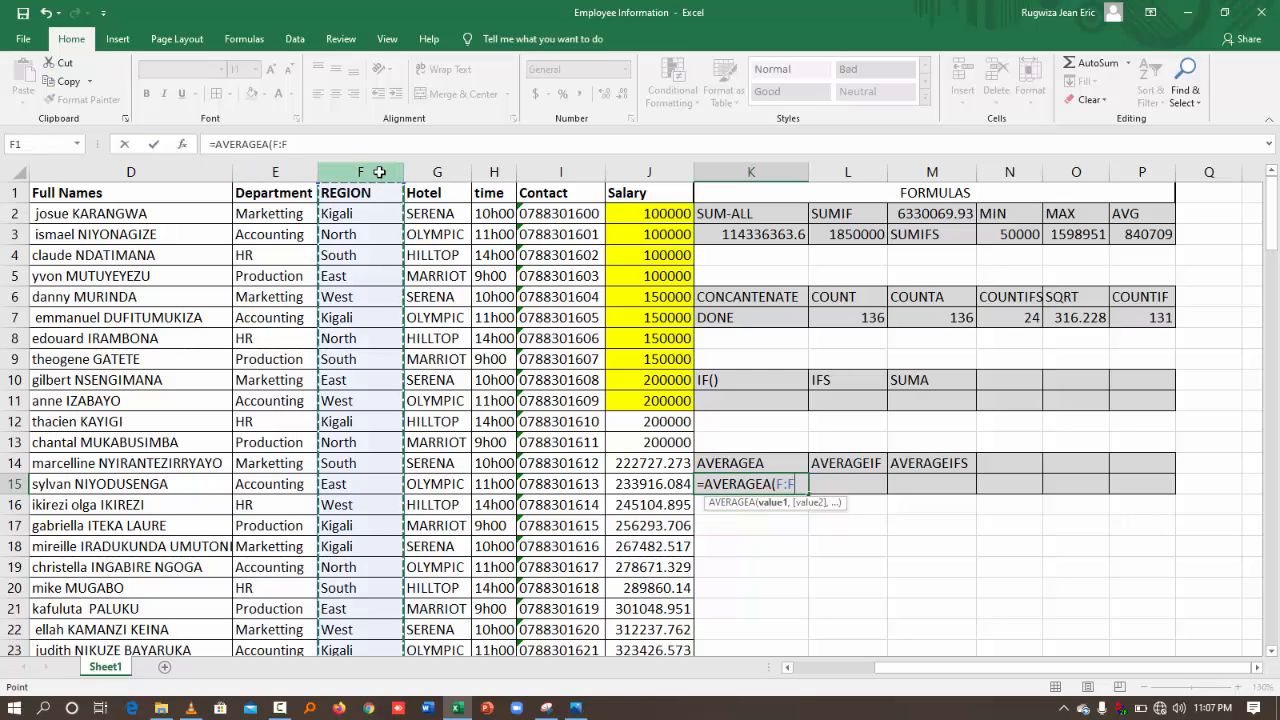
key(Return)
click(788, 488)
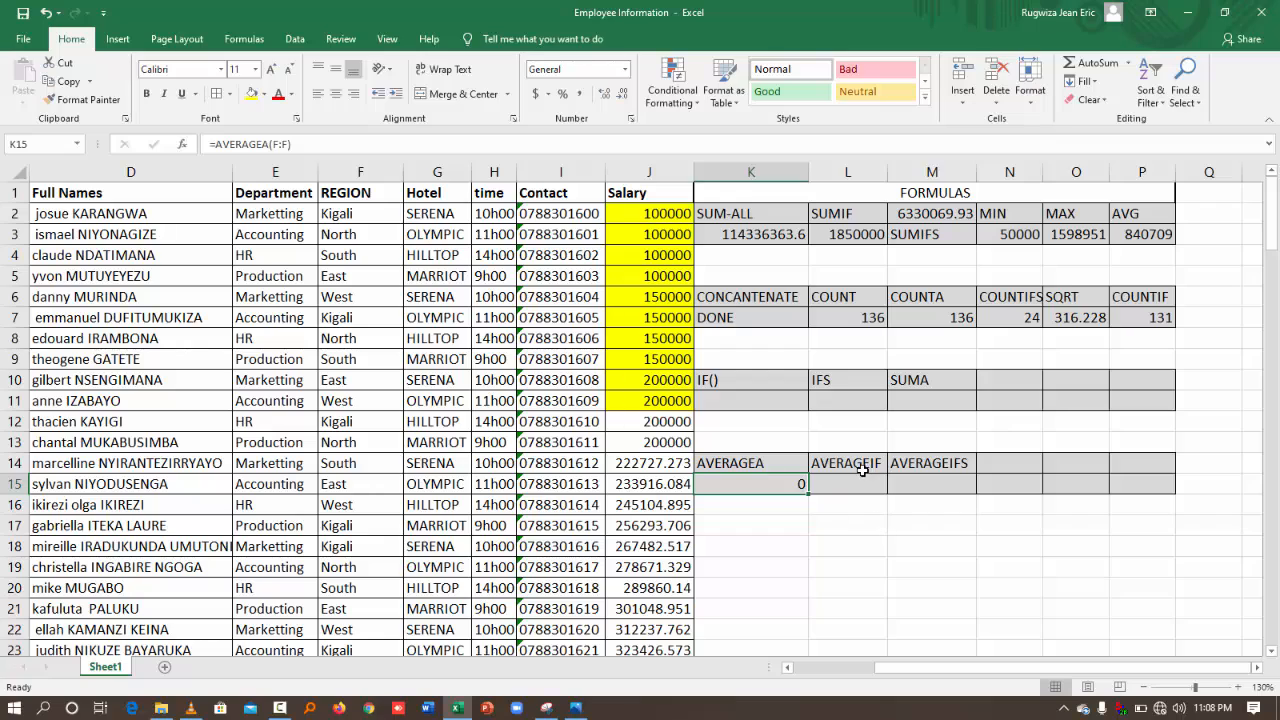
- Enter =AVERAGEIF(J:J,">300000") in L15 under the AVERAGEIF heading to average salaries above 300000
click(855, 482)
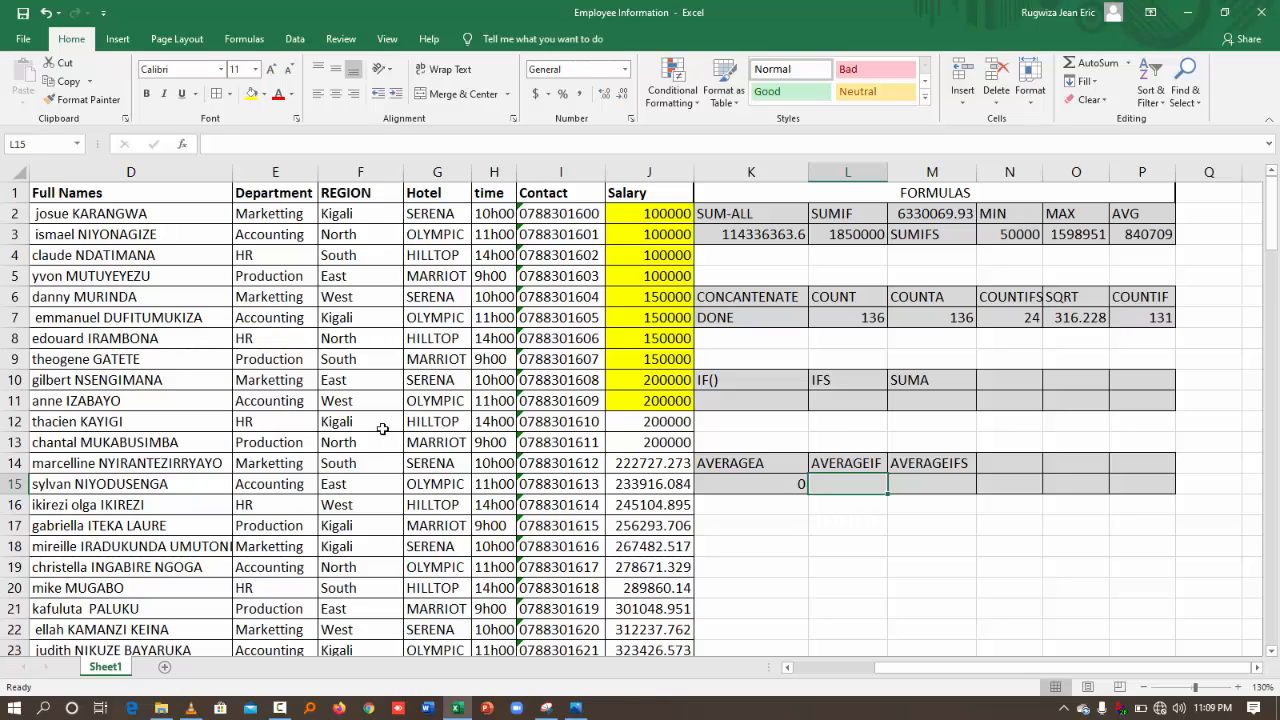
text(=AVER)
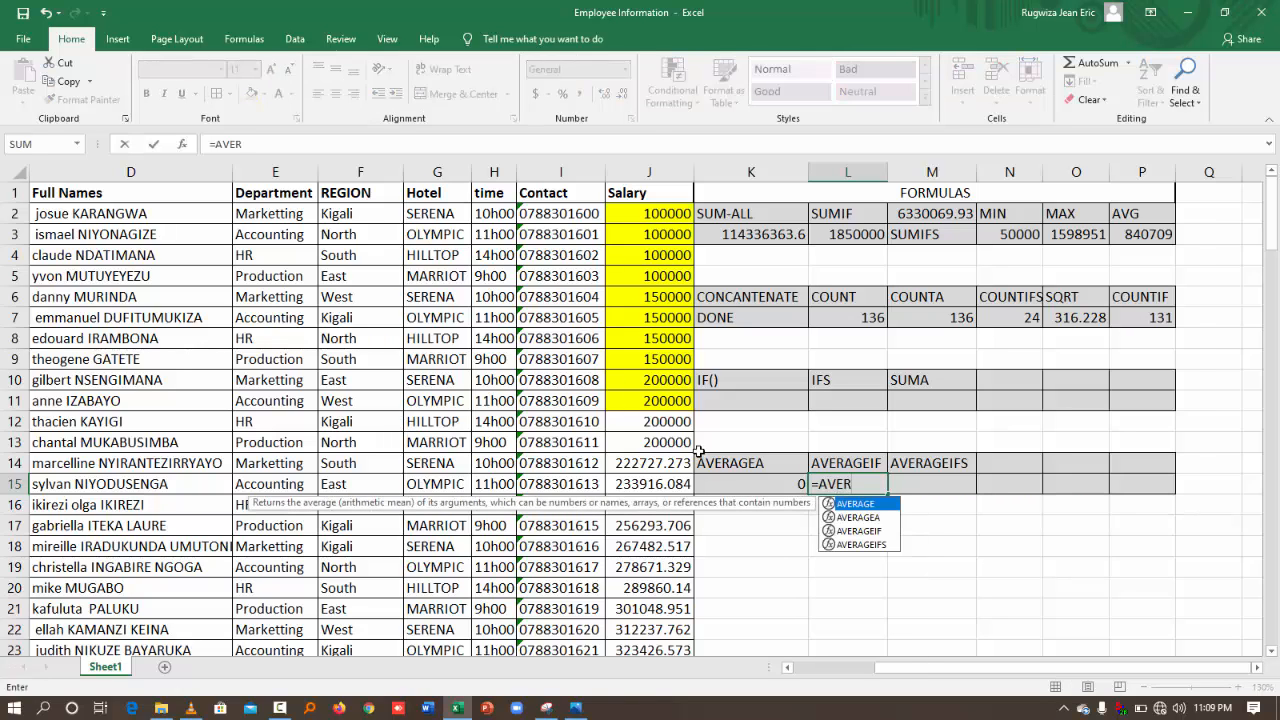
click(877, 533)
double_click(877, 533)
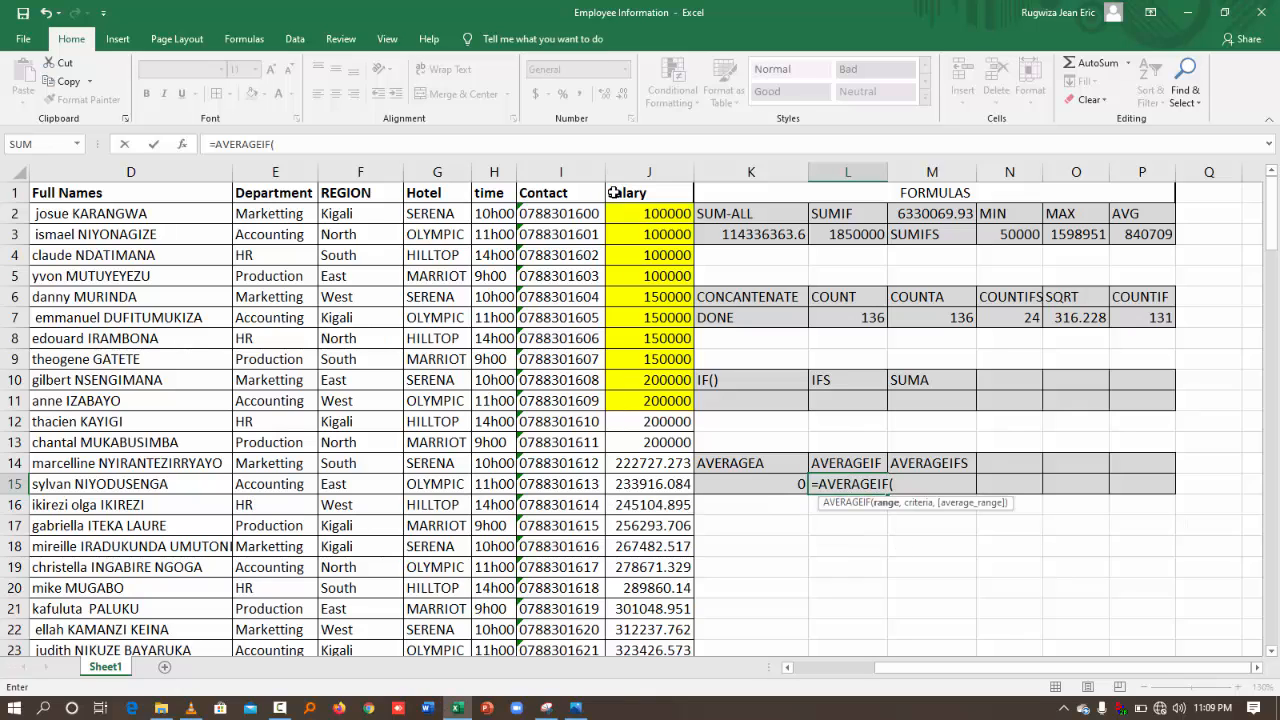
click(651, 172)
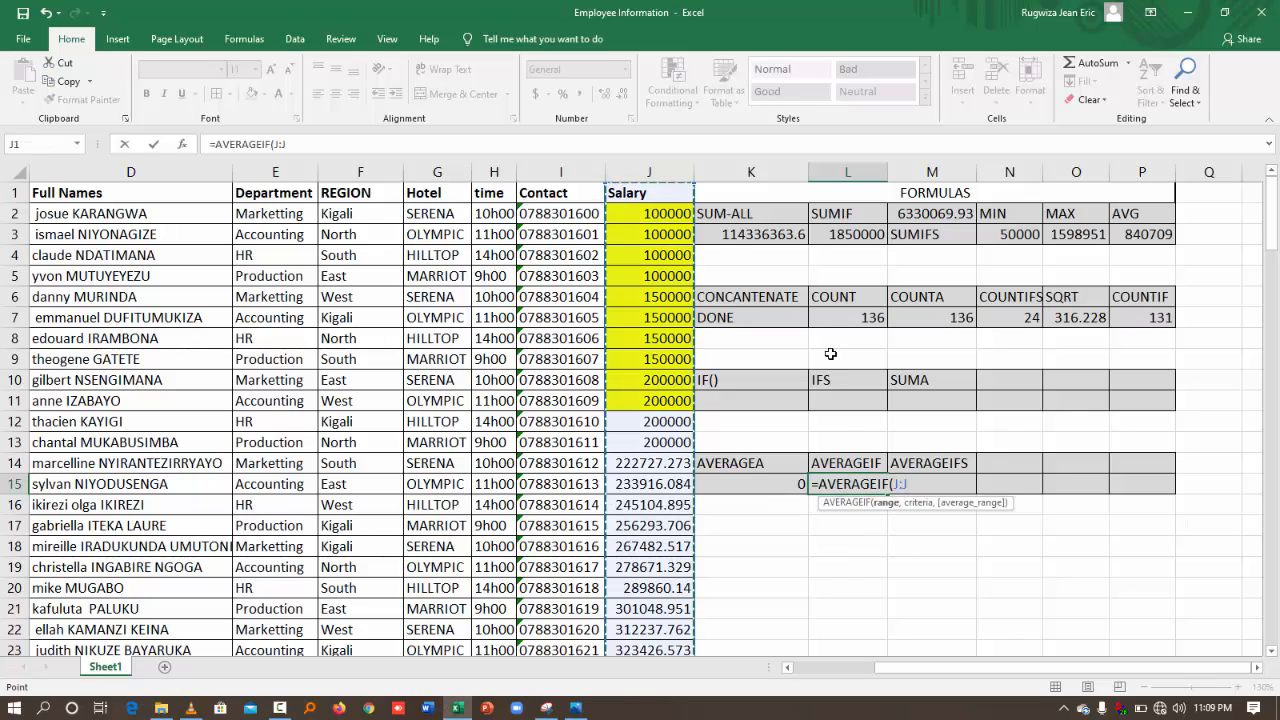
text(,")
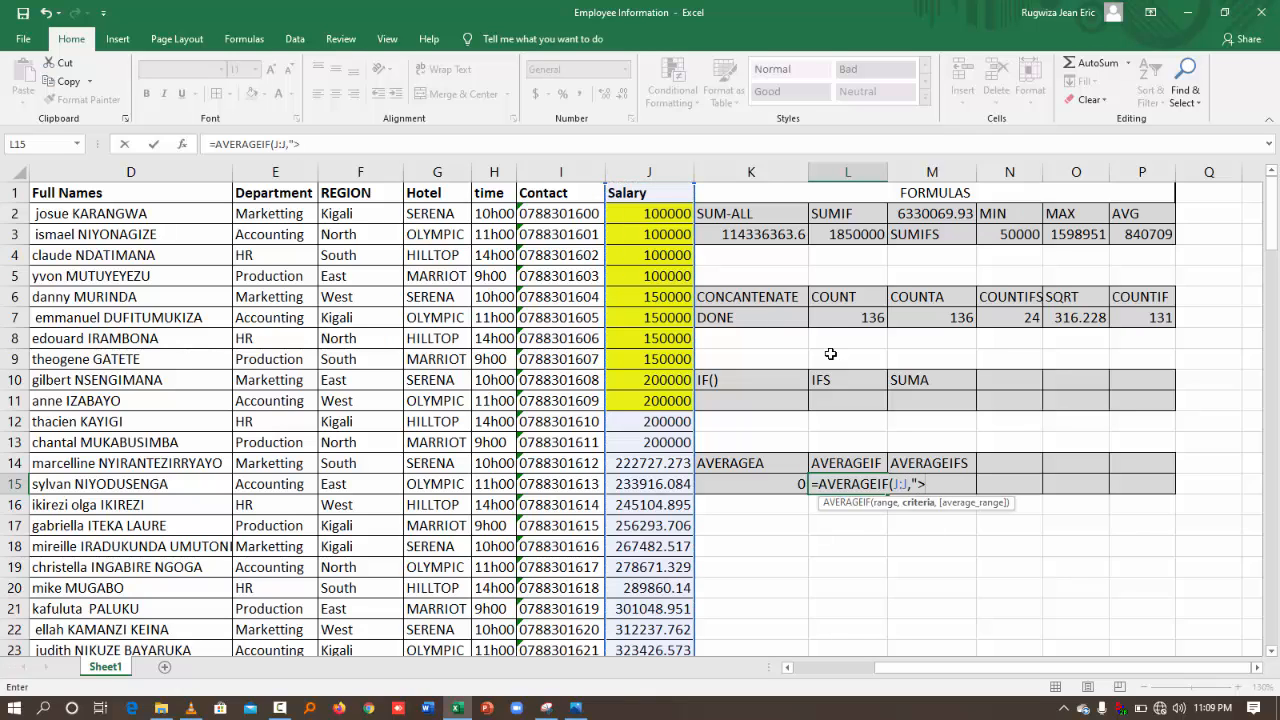
text(>300000"))
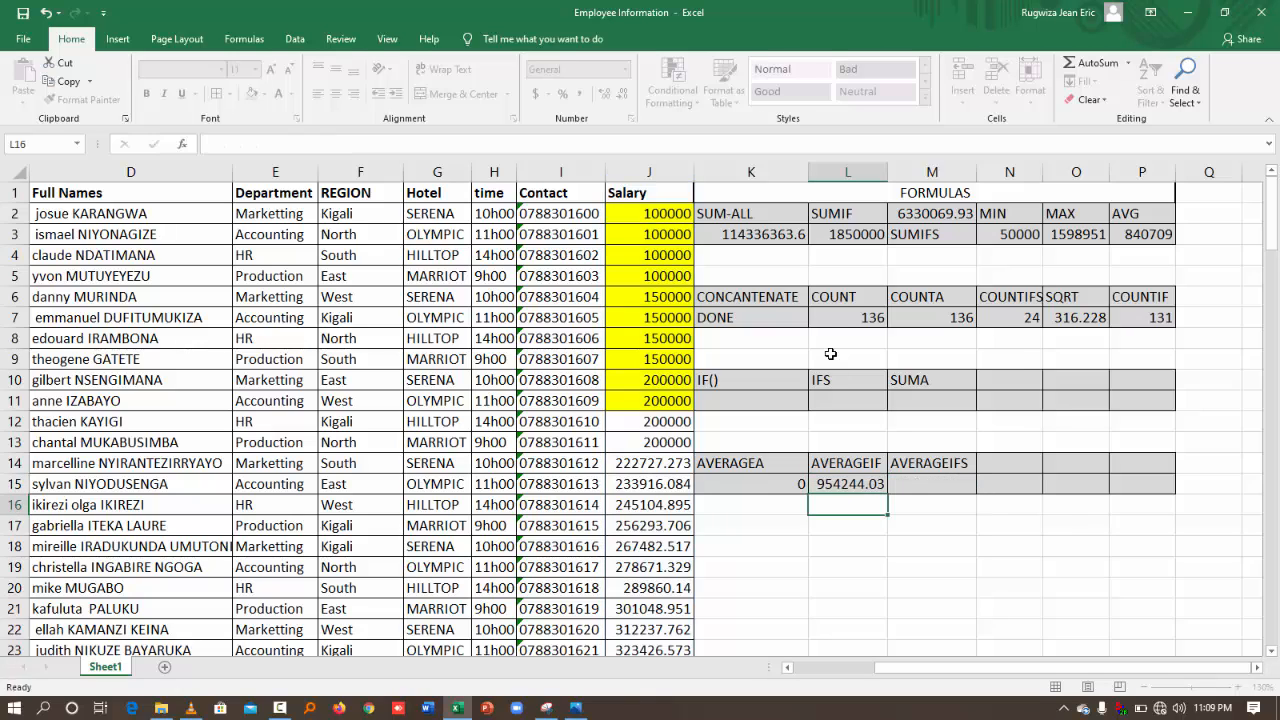
key(Return)
click(849, 484)
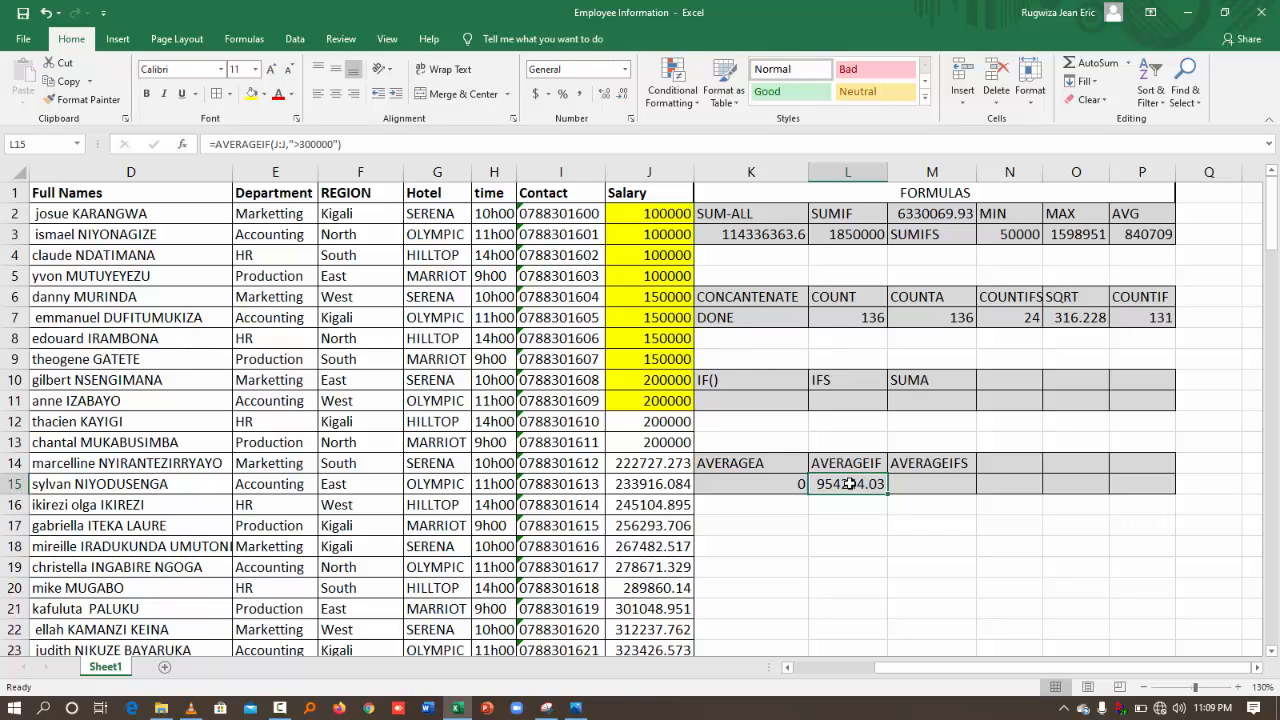
- Fill the AVERAGEIF formula from L15 across into M15 under the AVERAGEIFS heading
click(940, 477)
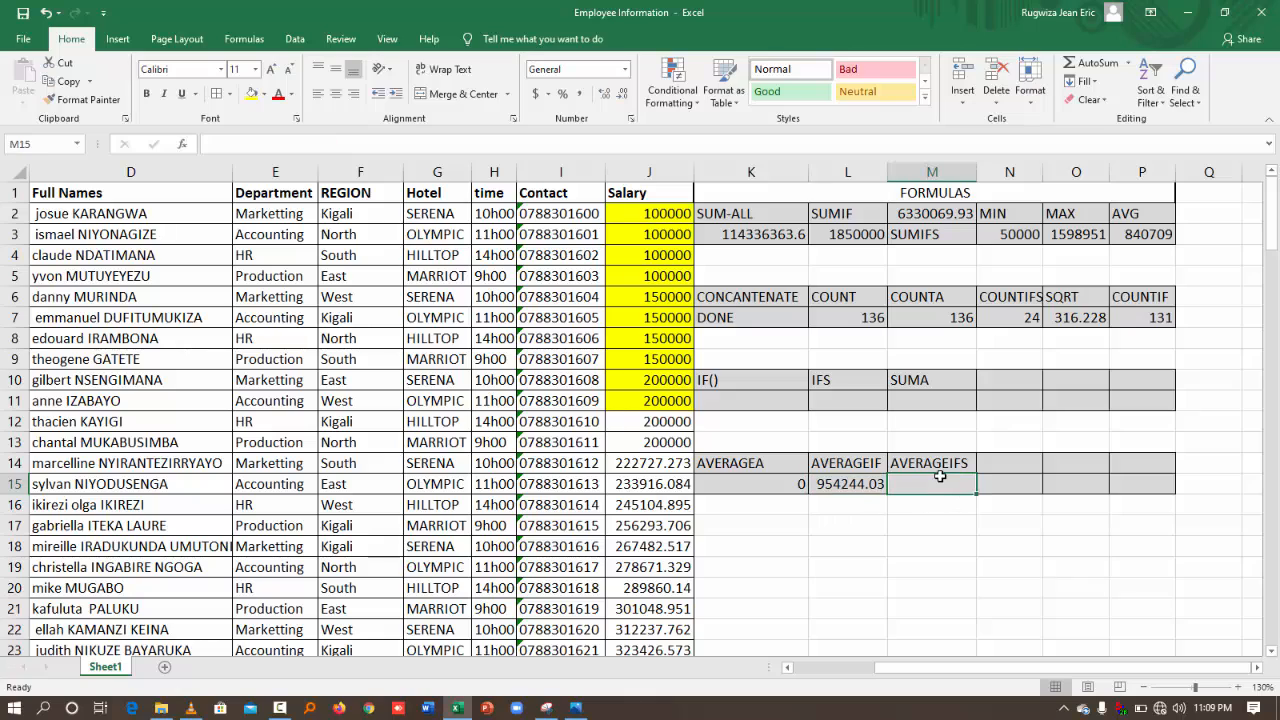
click(876, 483)
drag(887, 494, 941, 488)
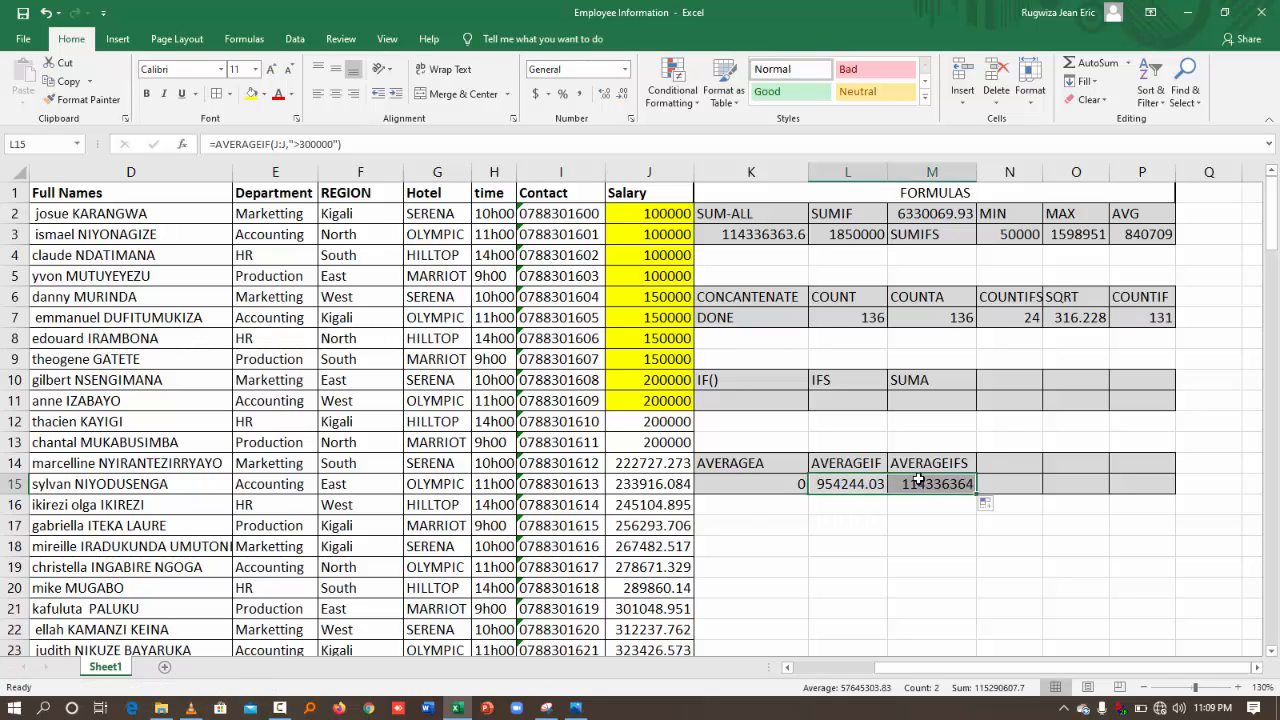
- Try to enter =AVERAGEIFS(J:J,"<500000",G:G,"SERENA") in M15 under the AVERAGEIFS heading
click(940, 486)
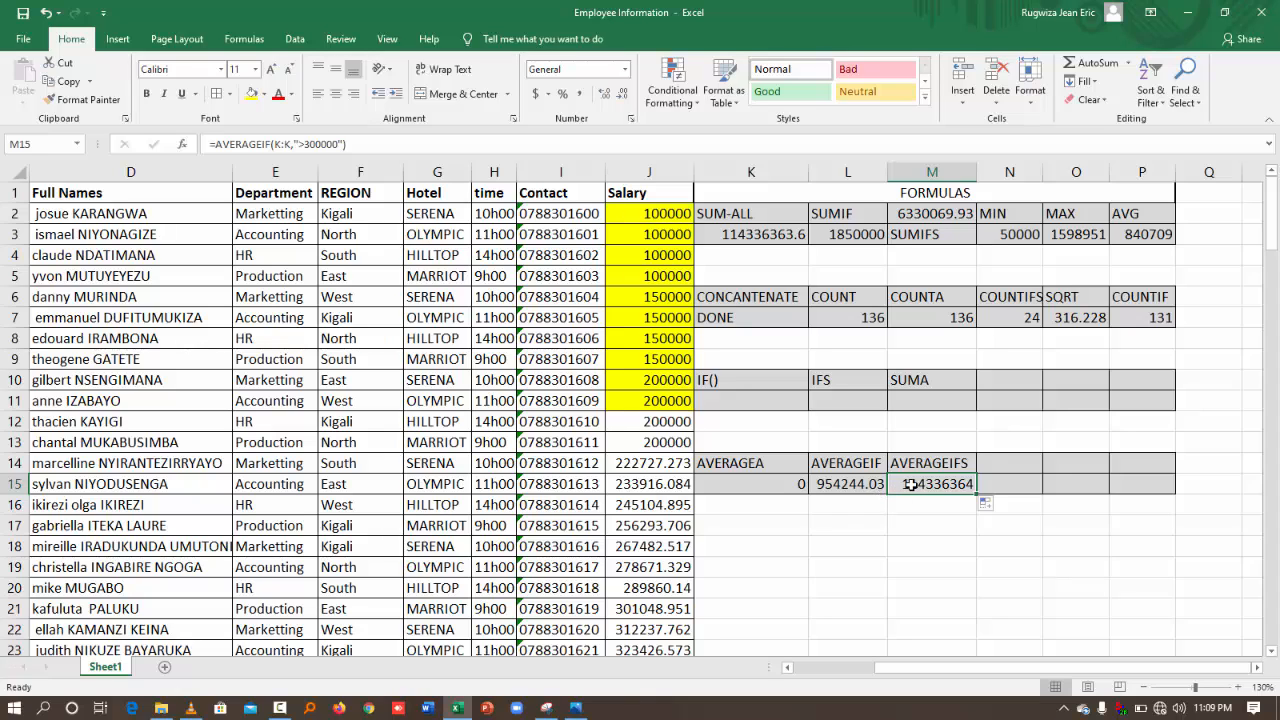
text(=AVER)
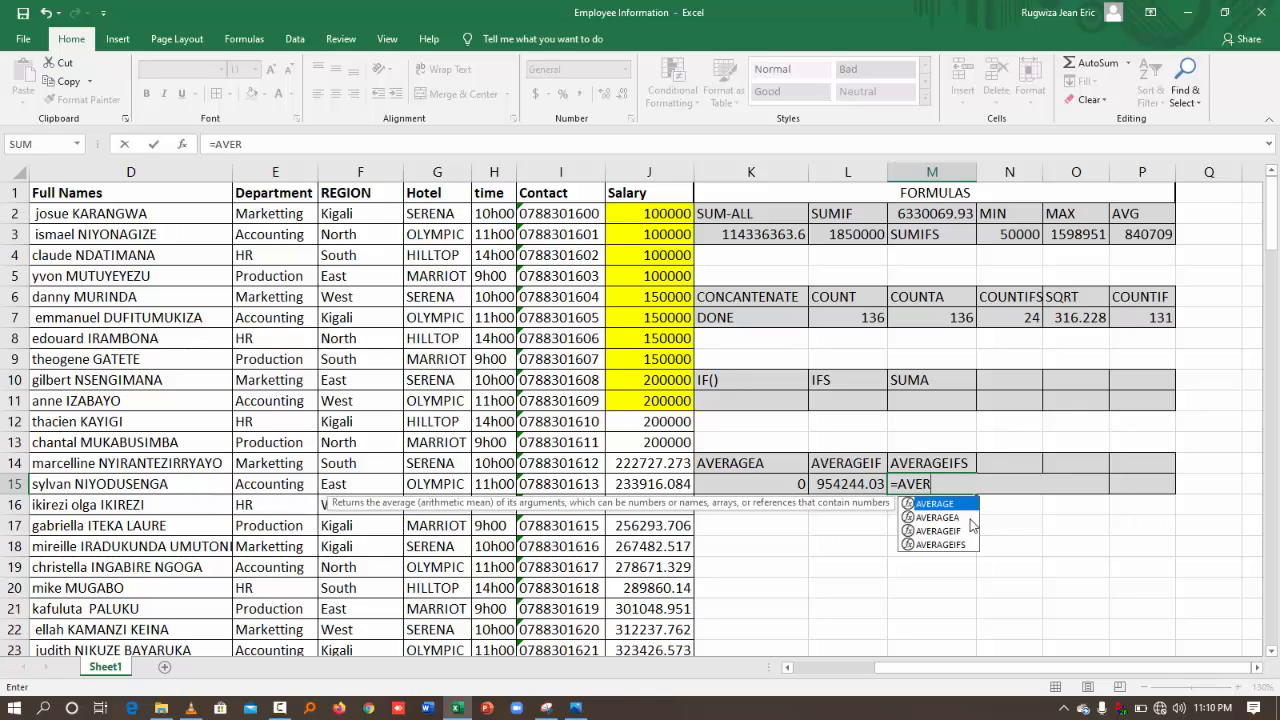
double_click(965, 545)
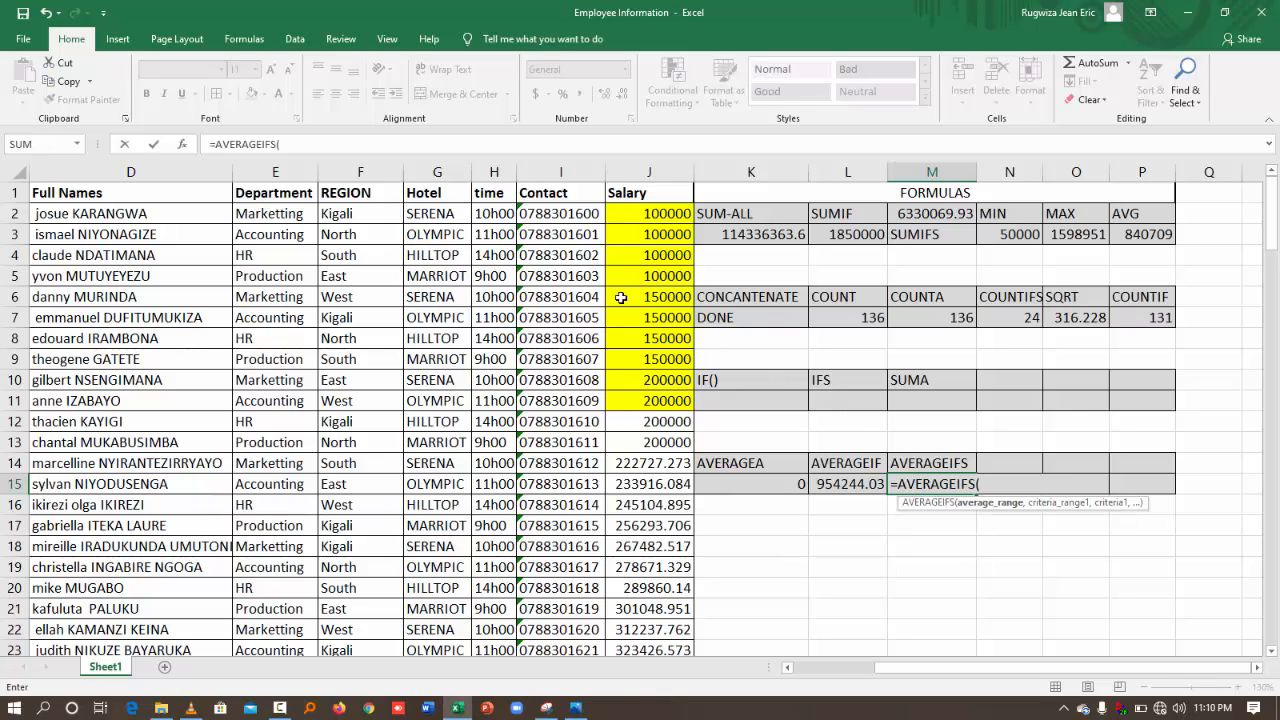
click(643, 168)
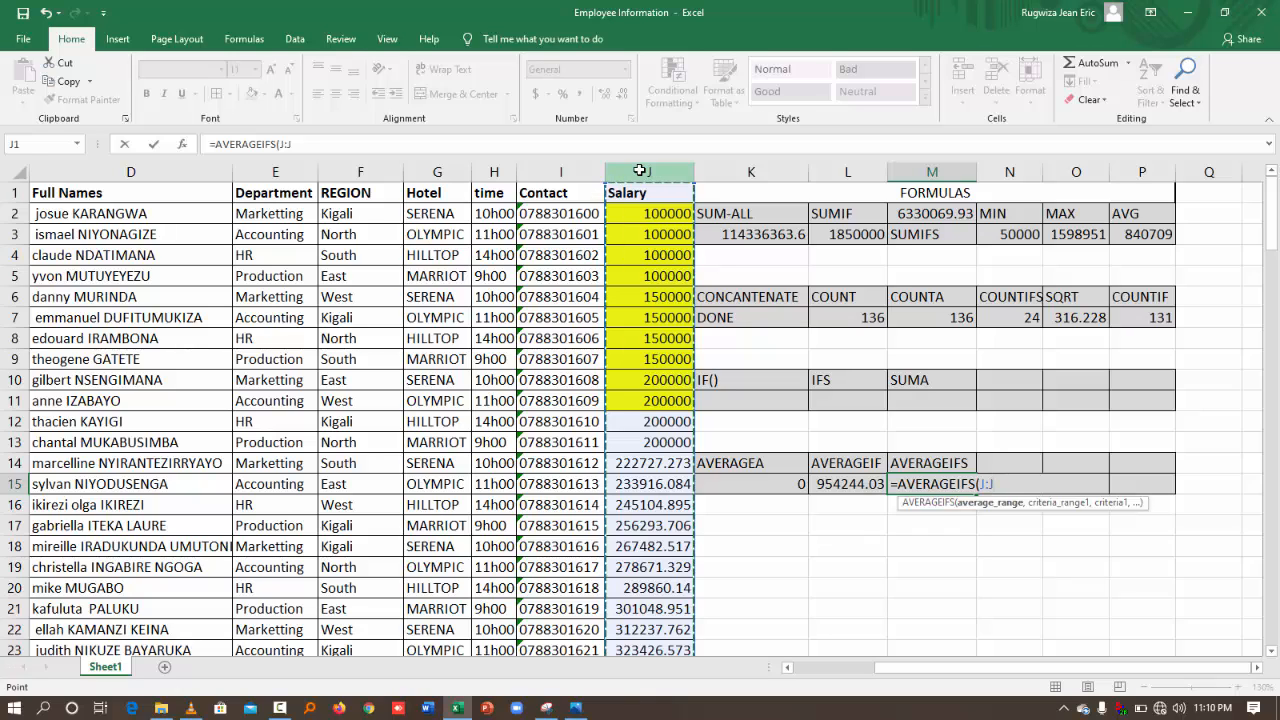
text(,)
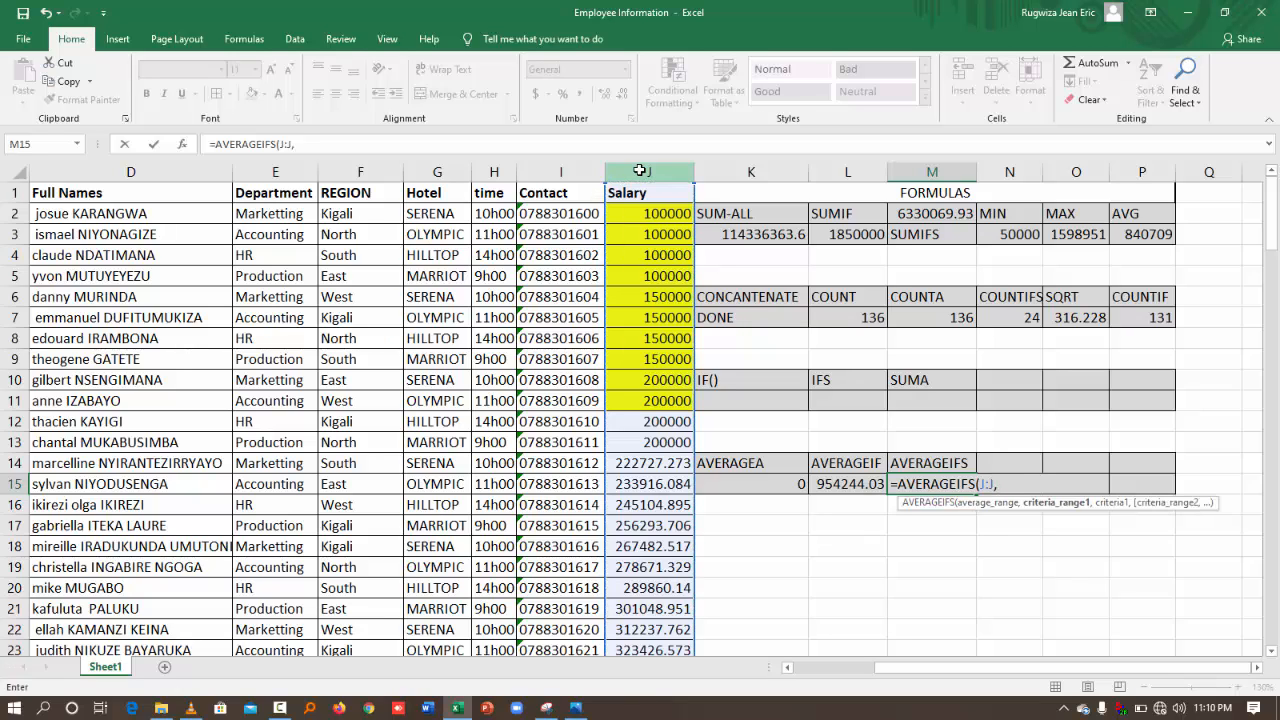
text("<500000")
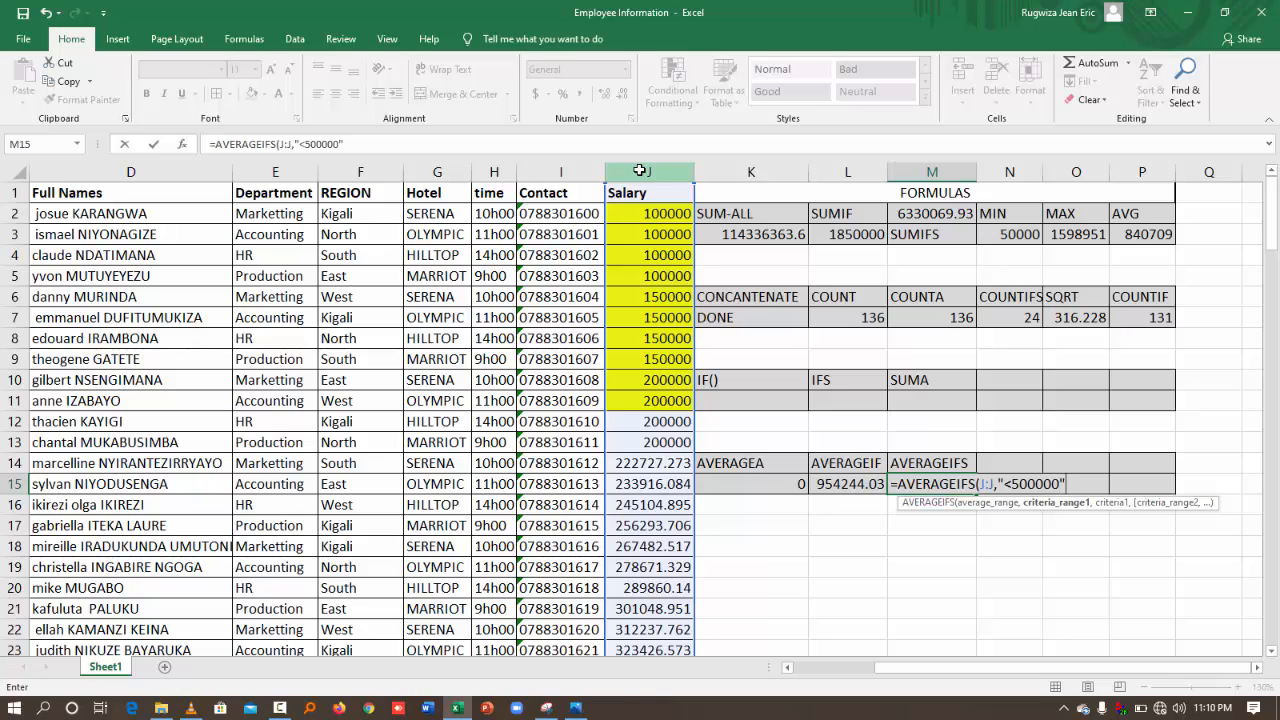
text(,)
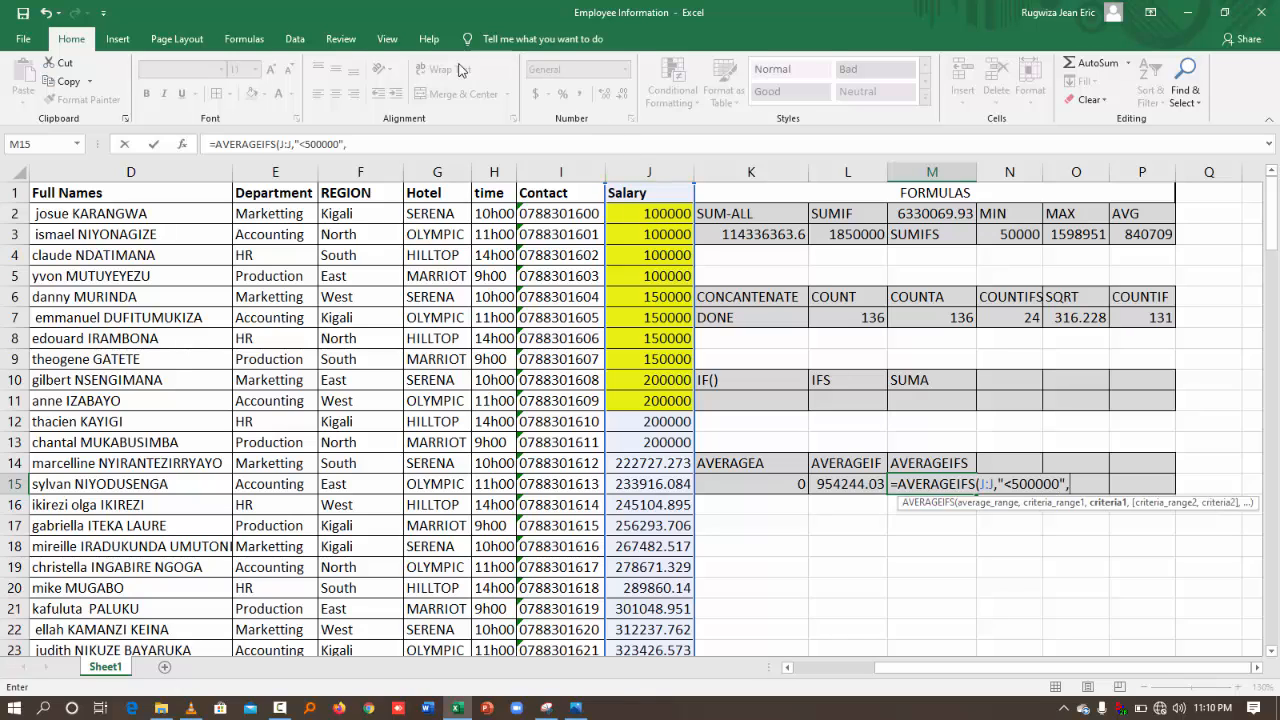
click(427, 166)
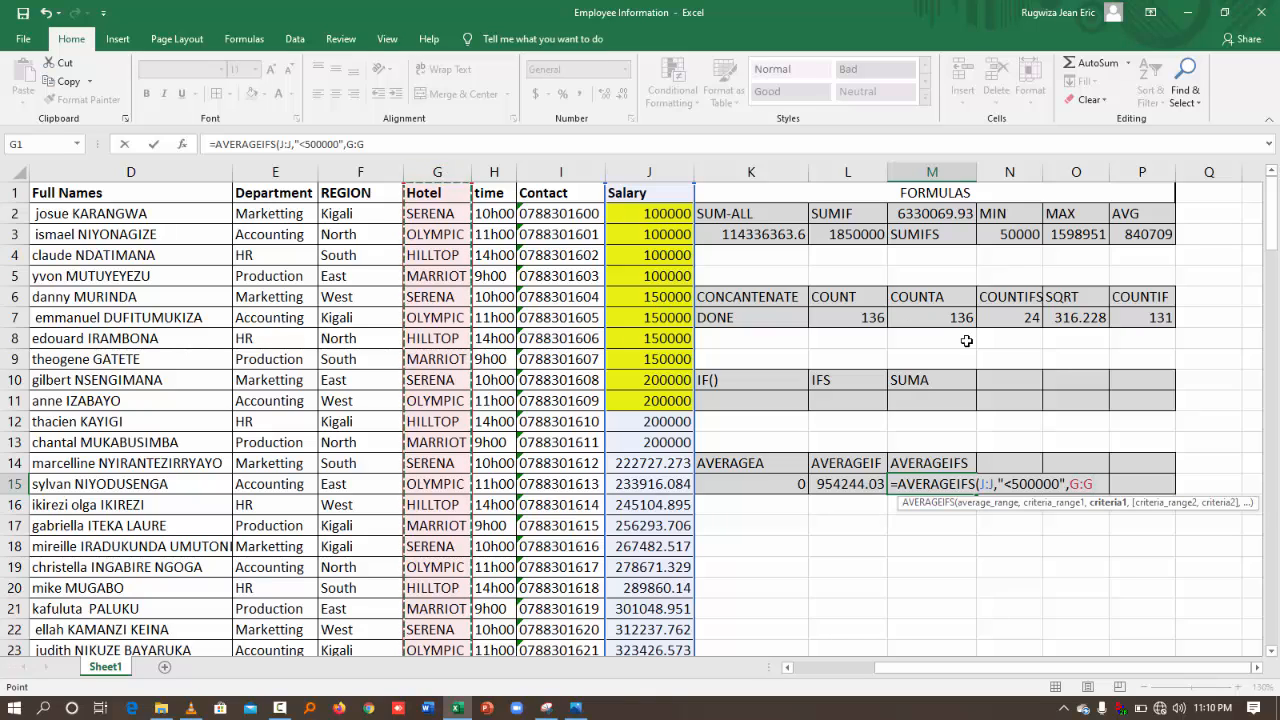
text(,)
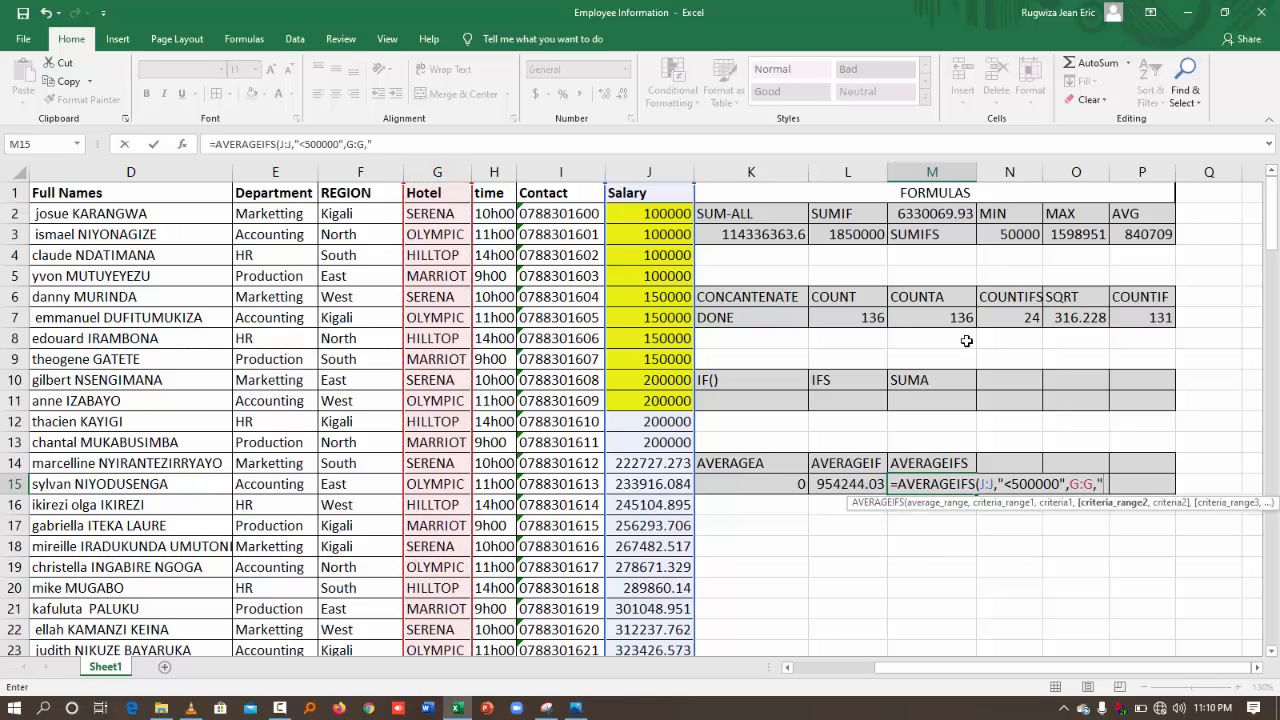
text("SERENA)
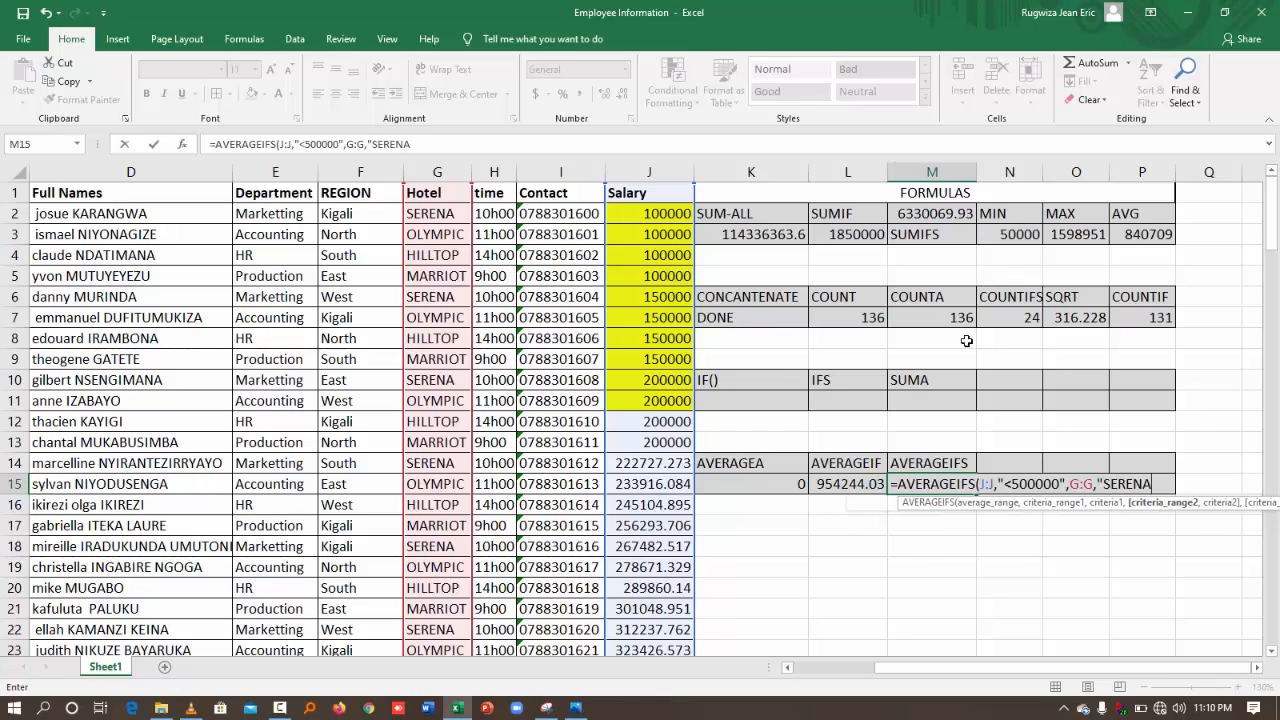
text("))
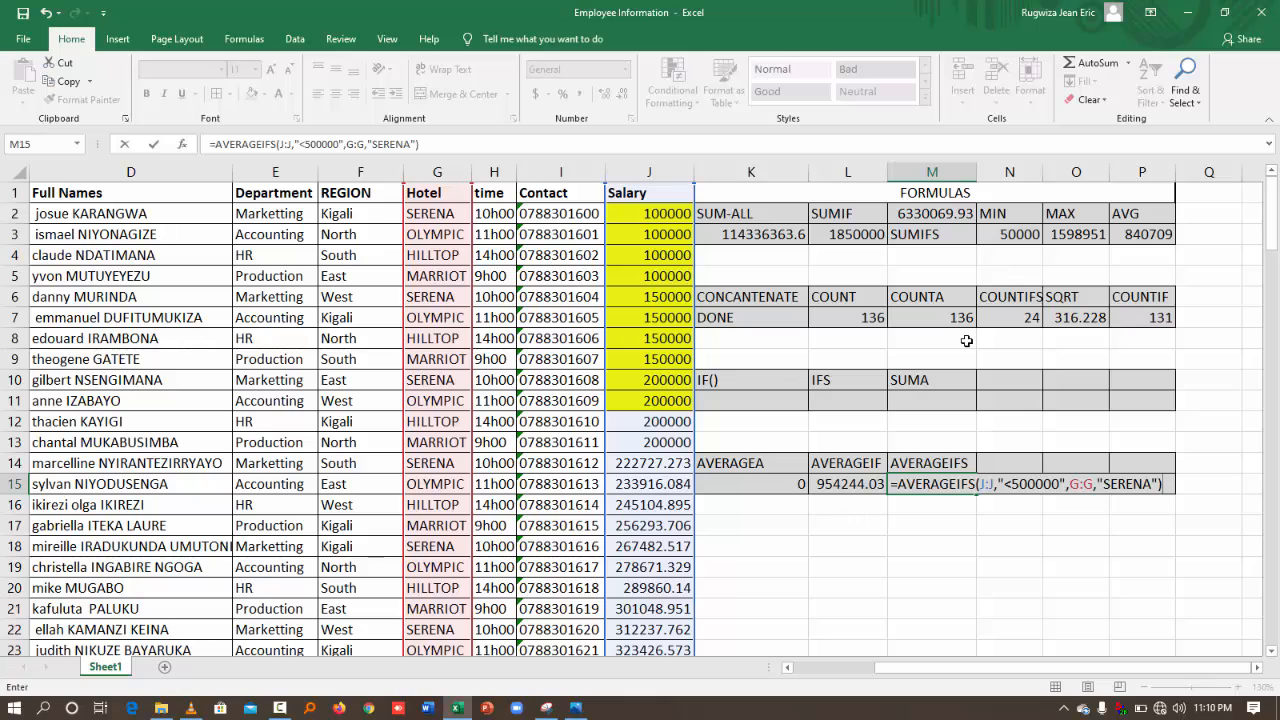
key(Return)
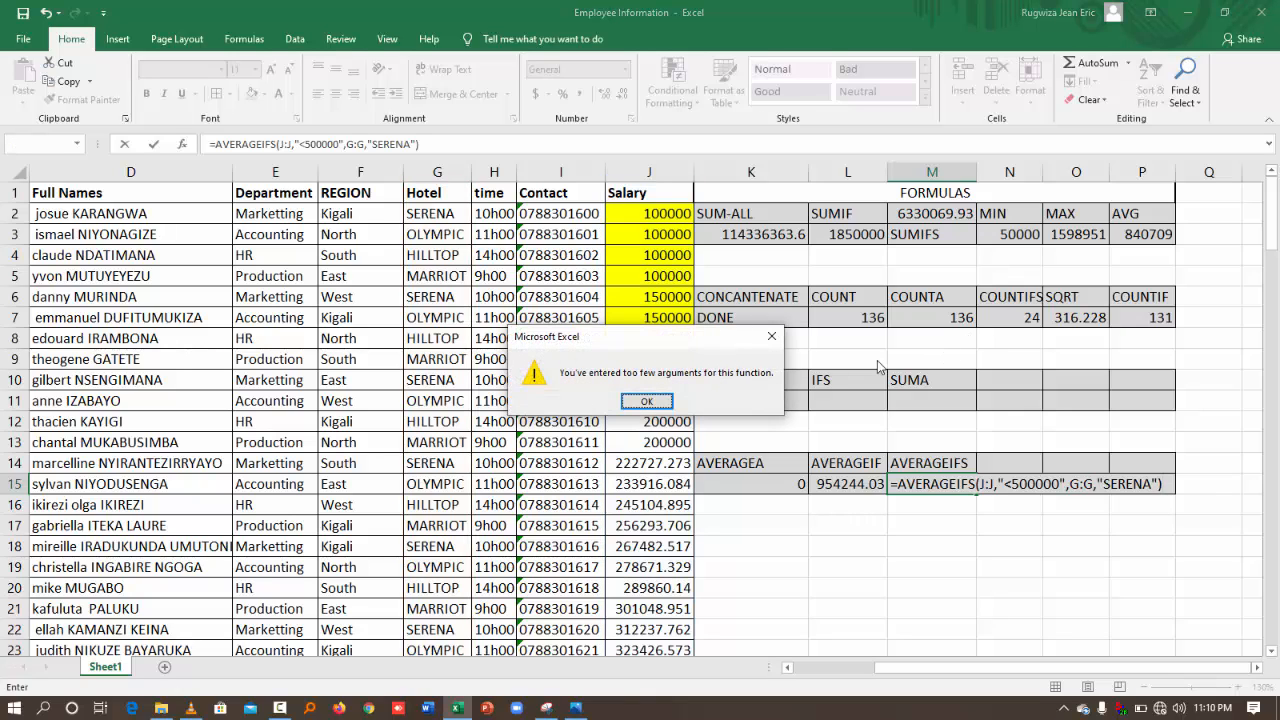
click(664, 402)
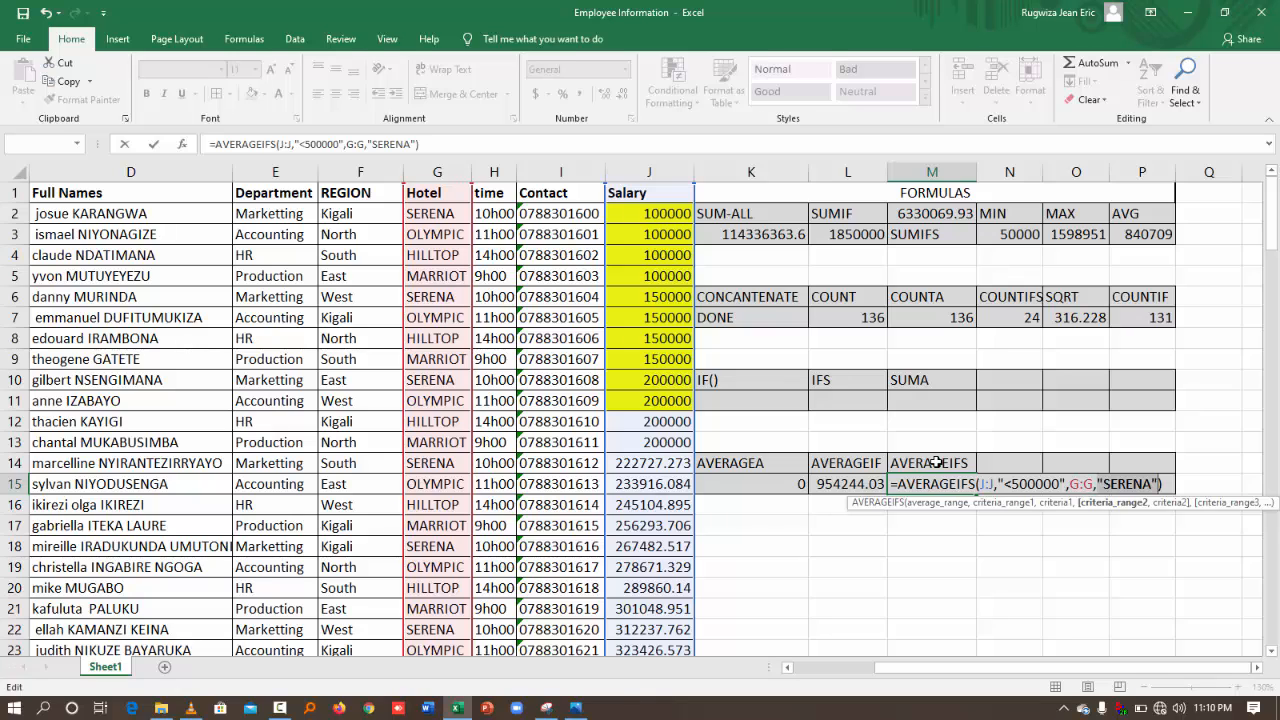
- Try to enter =AVERAGEIFS(J:J,"<500000",G:G,"serena",J:J) in M15 under the AVERAGEIFS heading
key(Return)
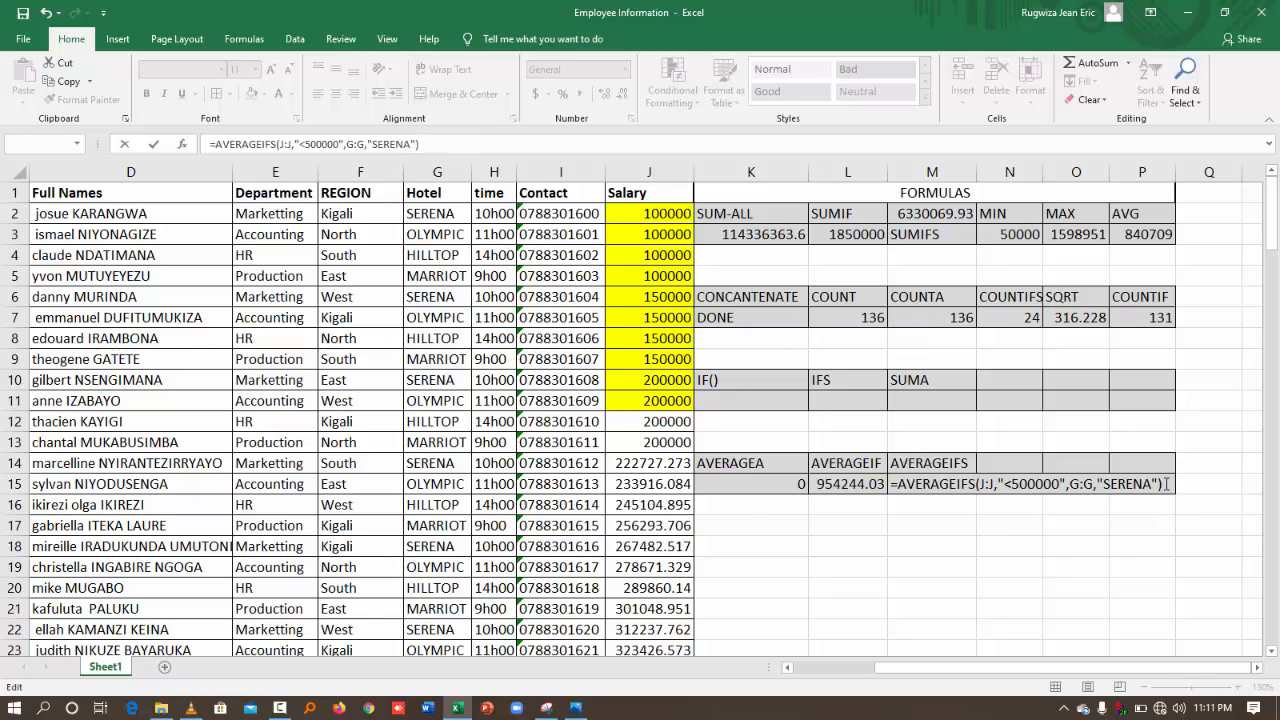
key(Left)
key(BackSpace)
key(BackSpace)
key(BackSpace)
key(BackSpace)
key(BackSpace)
key(BackSpace)
key(BackSpace)
key(BackSpace)
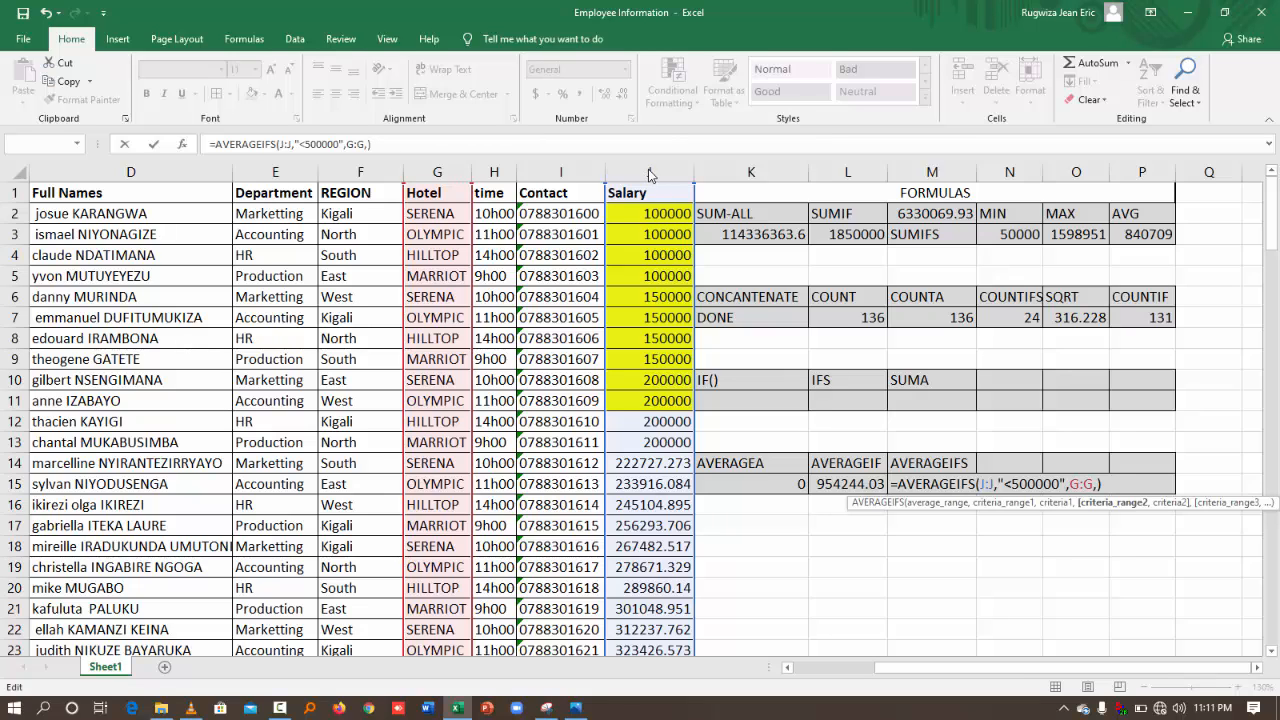
text(")
text(serena",)
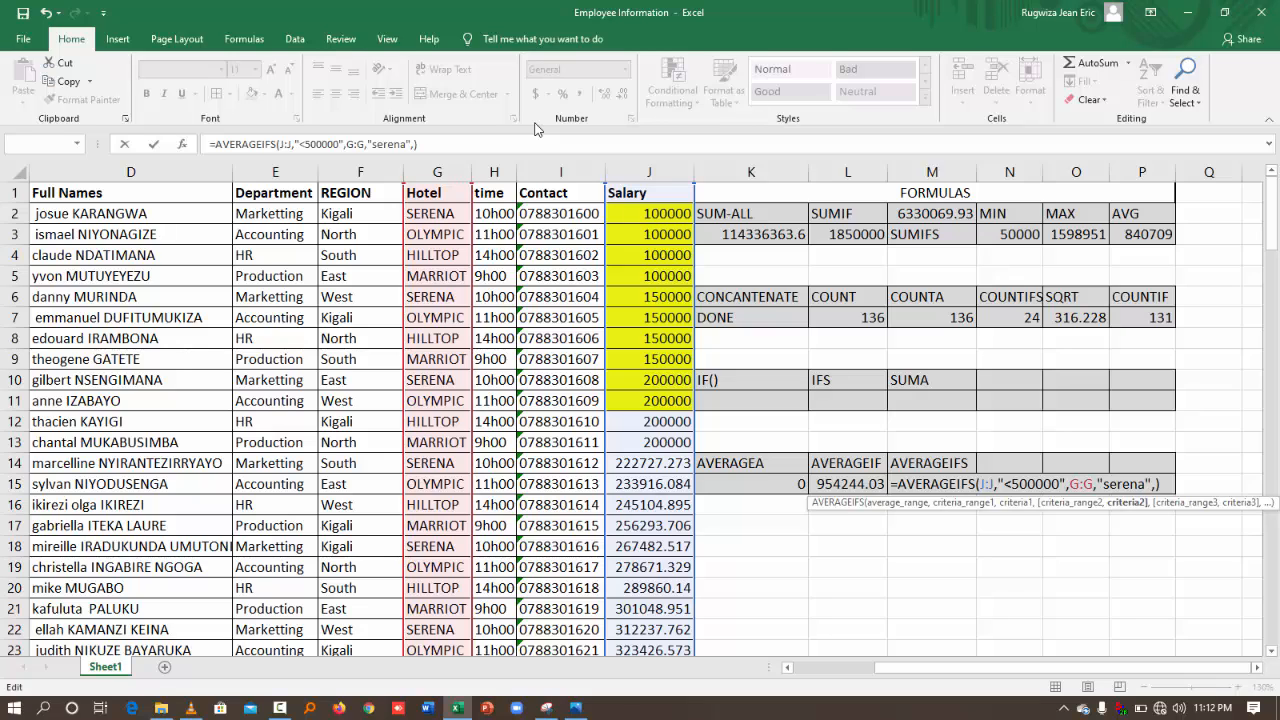
text(J:J))
key(Return)
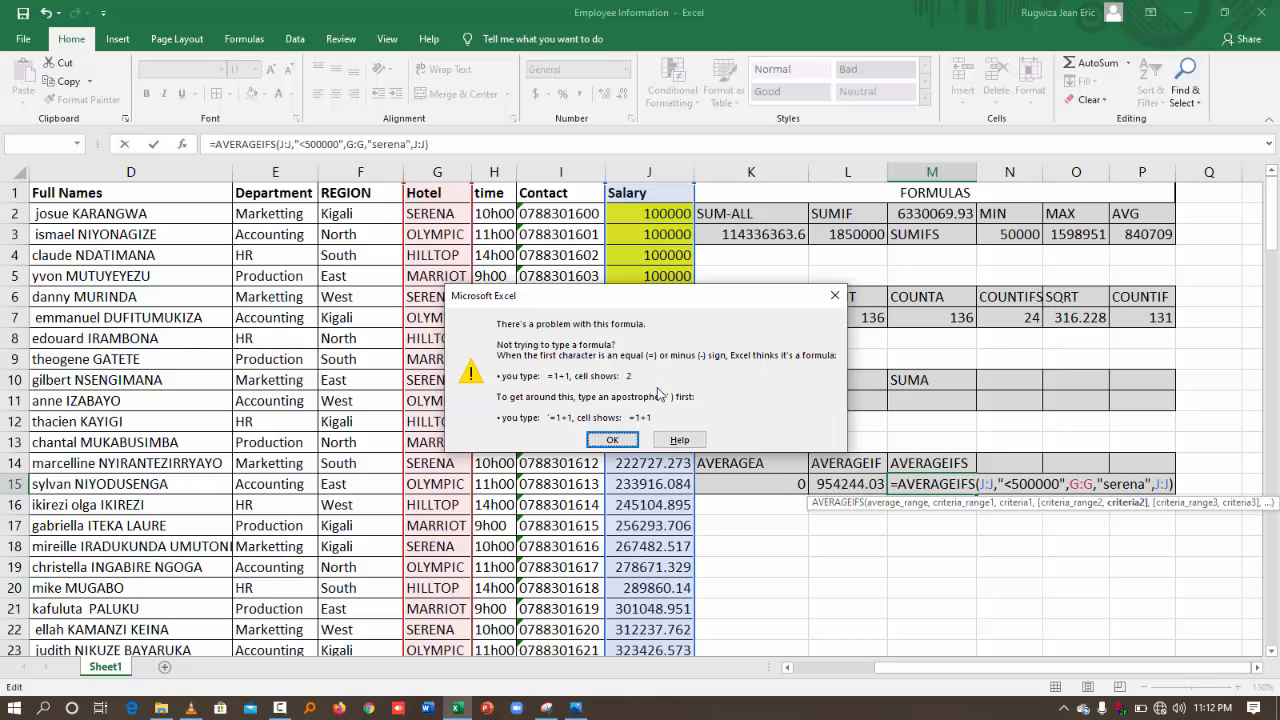
click(612, 440)
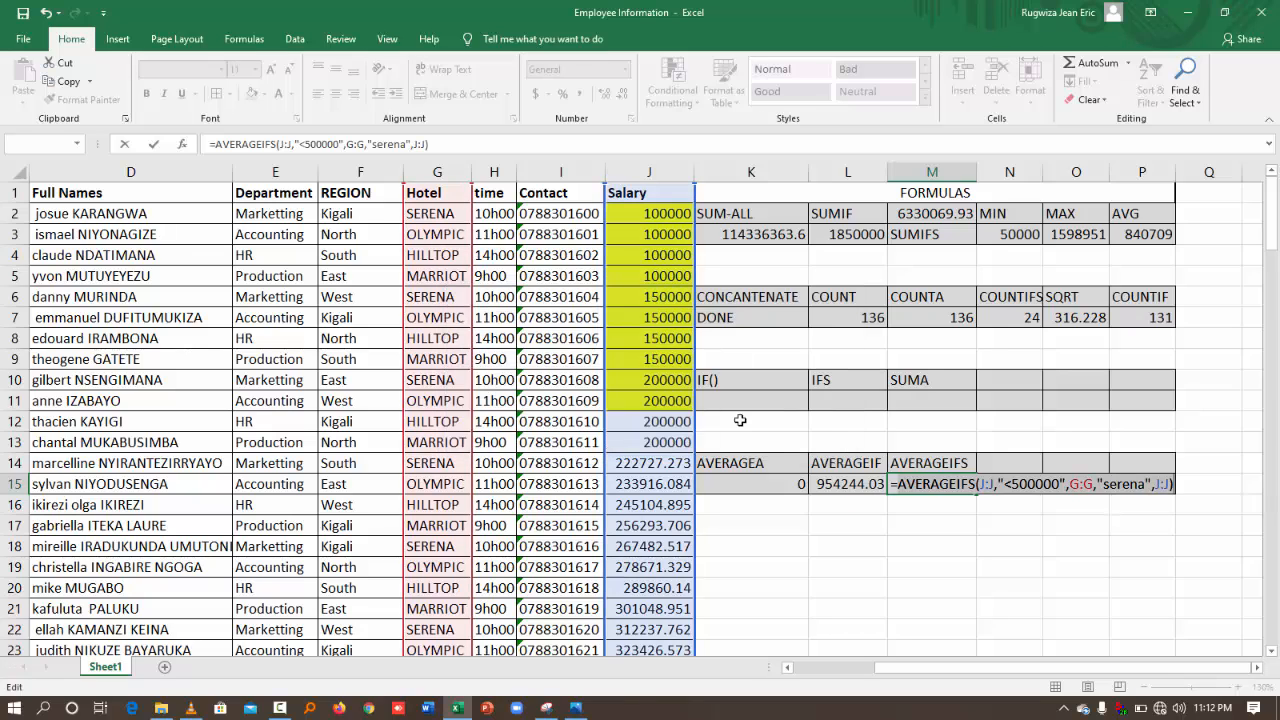
- Remove all arguments from the AVERAGEIFS formula in M15, keeping only the function name and opening bracket
click(1016, 484)
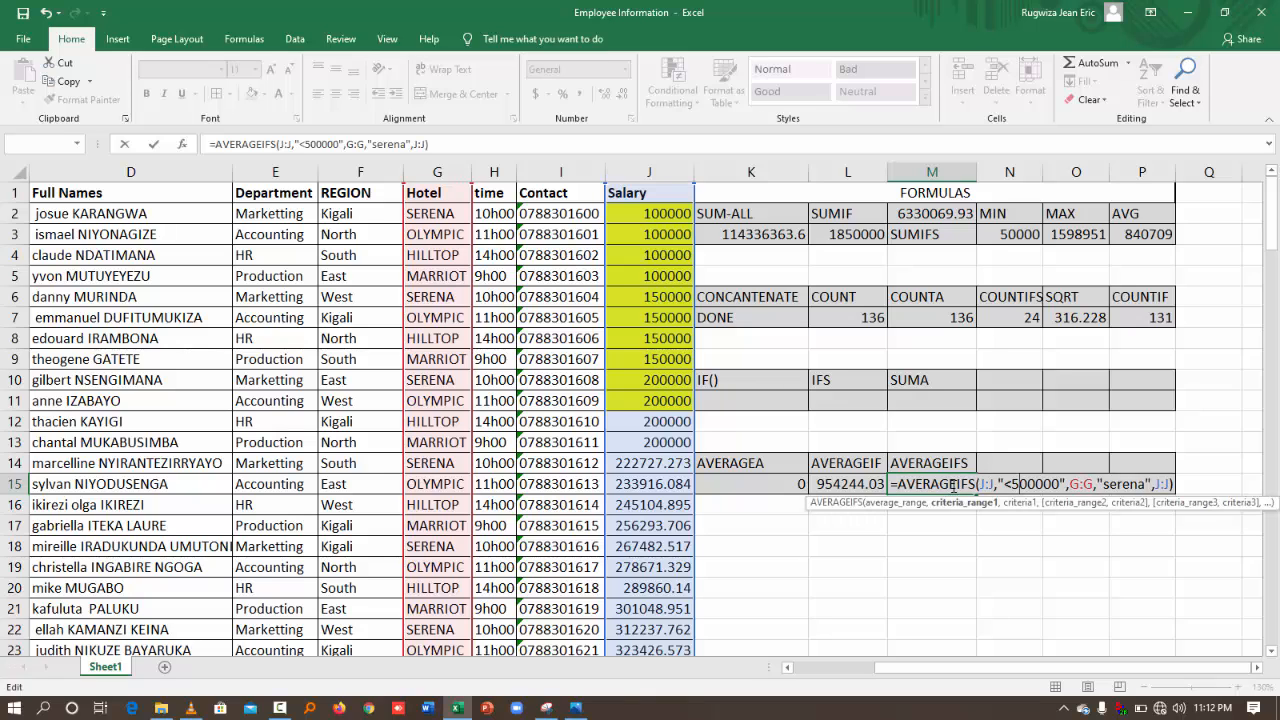
key(Delete)
key(Delete)
key(Delete)
key(Delete)
key(Delete)
key(Delete)
key(Delete)
key(Delete)
key(Delete)
key(Delete)
key(Delete)
key(Delete)
key(Delete)
key(Delete)
key(Delete)
key(Delete)
key(Delete)
key(Delete)
key(Delete)
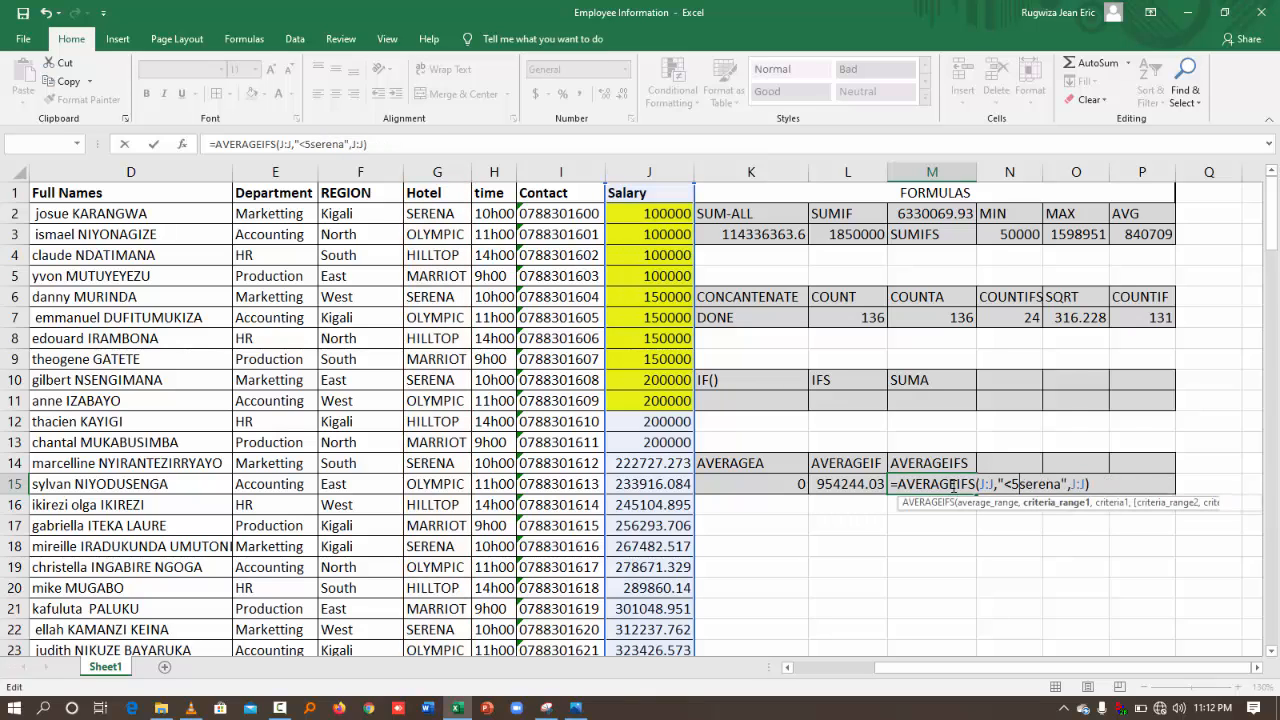
key(Delete)
key(Delete)
key(Delete)
key(Delete)
key(Delete)
key(BackSpace)
key(BackSpace)
key(BackSpace)
key(BackSpace)
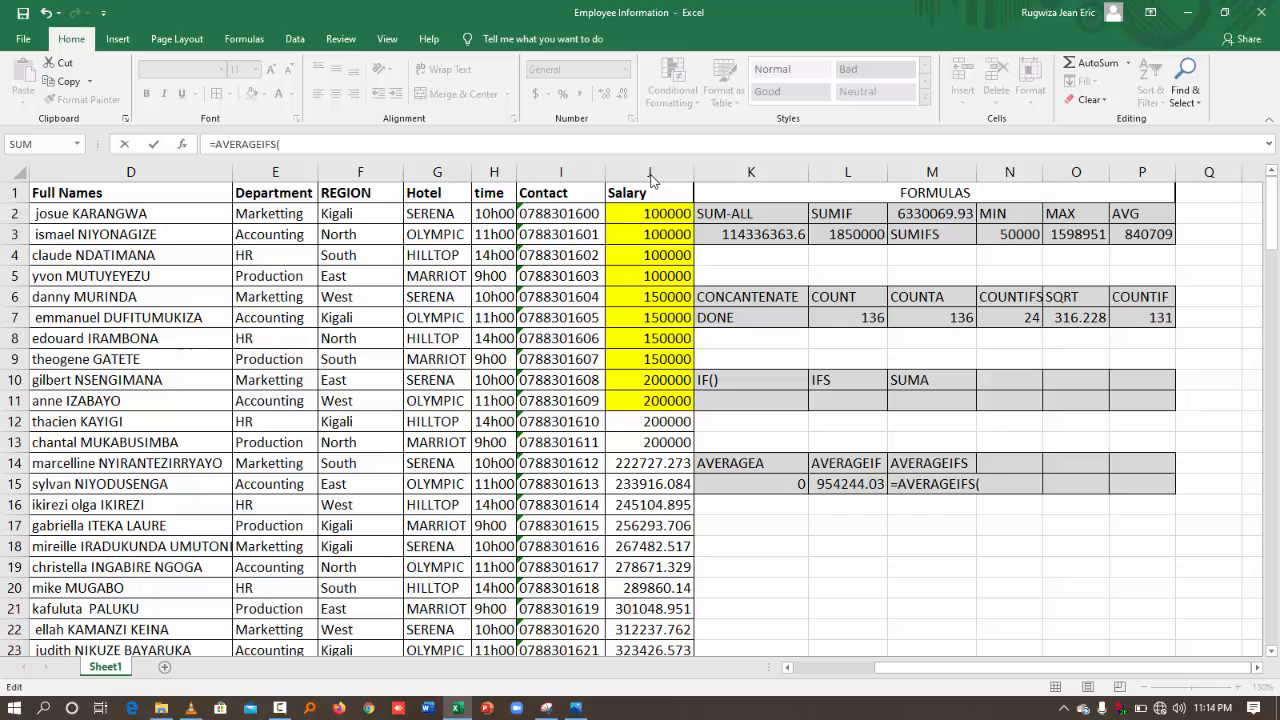
text(J)
key(BackSpace)
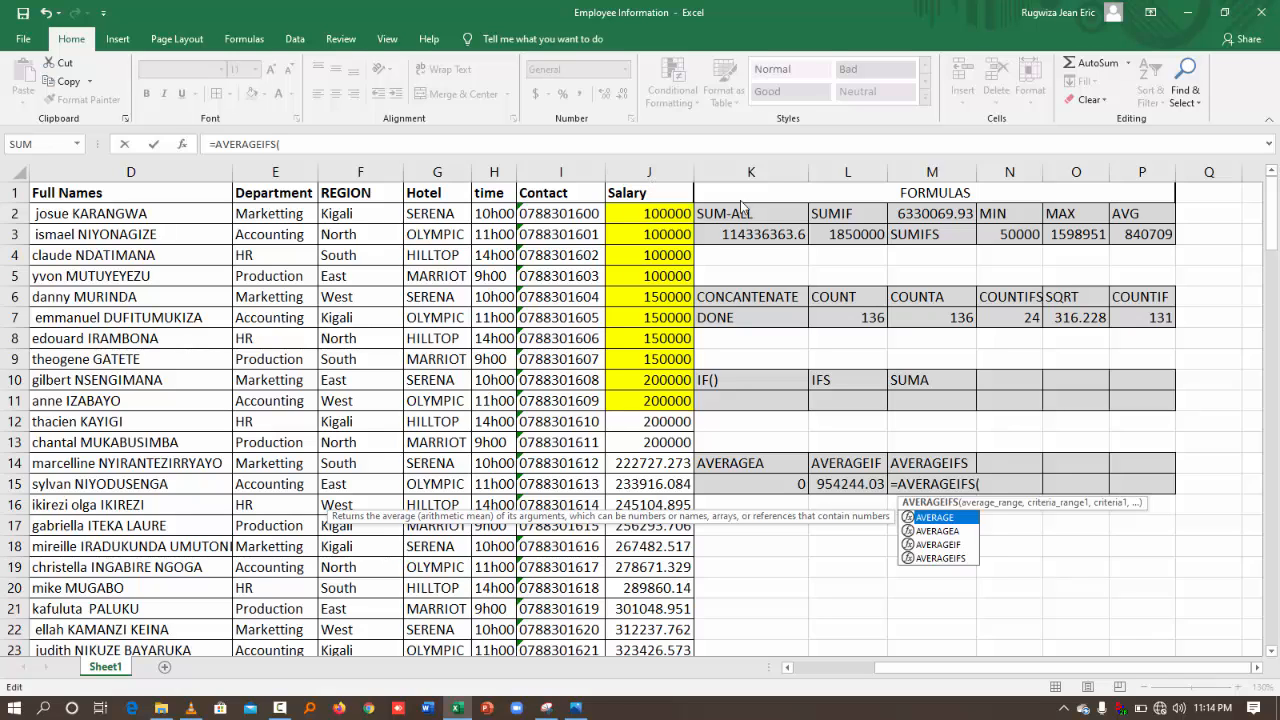
click(948, 559)
double_click(948, 559)
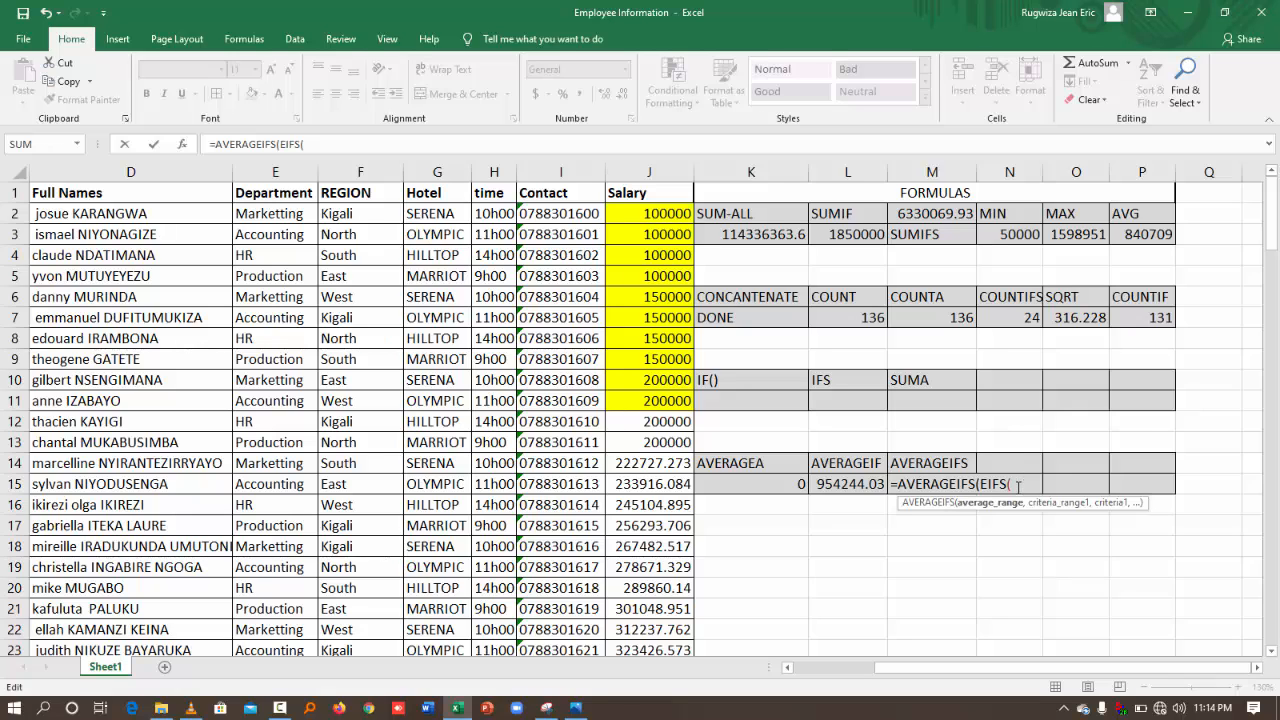
- Clear the malformed AVERAGEIFS entry from M15 completely
key(BackSpace)
key(BackSpace)
key(BackSpace)
key(BackSpace)
key(BackSpace)
key(BackSpace)
key(BackSpace)
key(BackSpace)
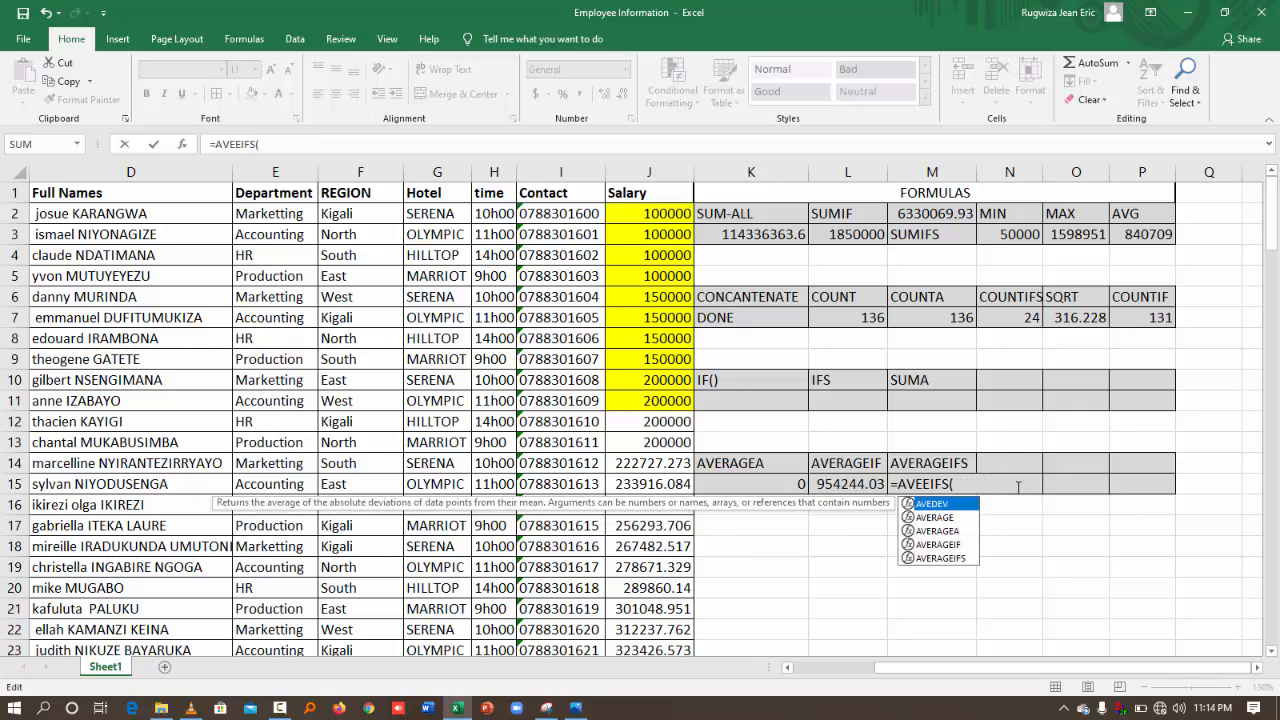
key(BackSpace)
key(BackSpace)
key(BackSpace)
key(BackSpace)
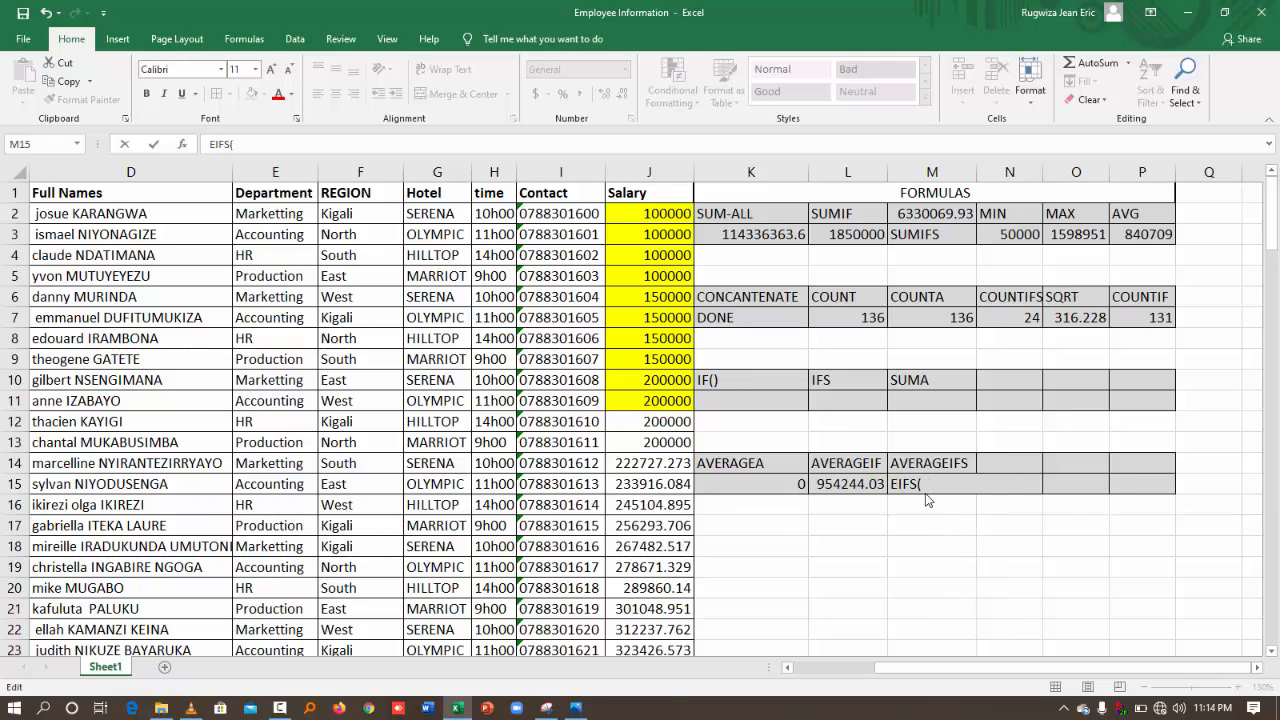
key(BackSpace)
key(BackSpace)
key(BackSpace)
key(BackSpace)
key(BackSpace)
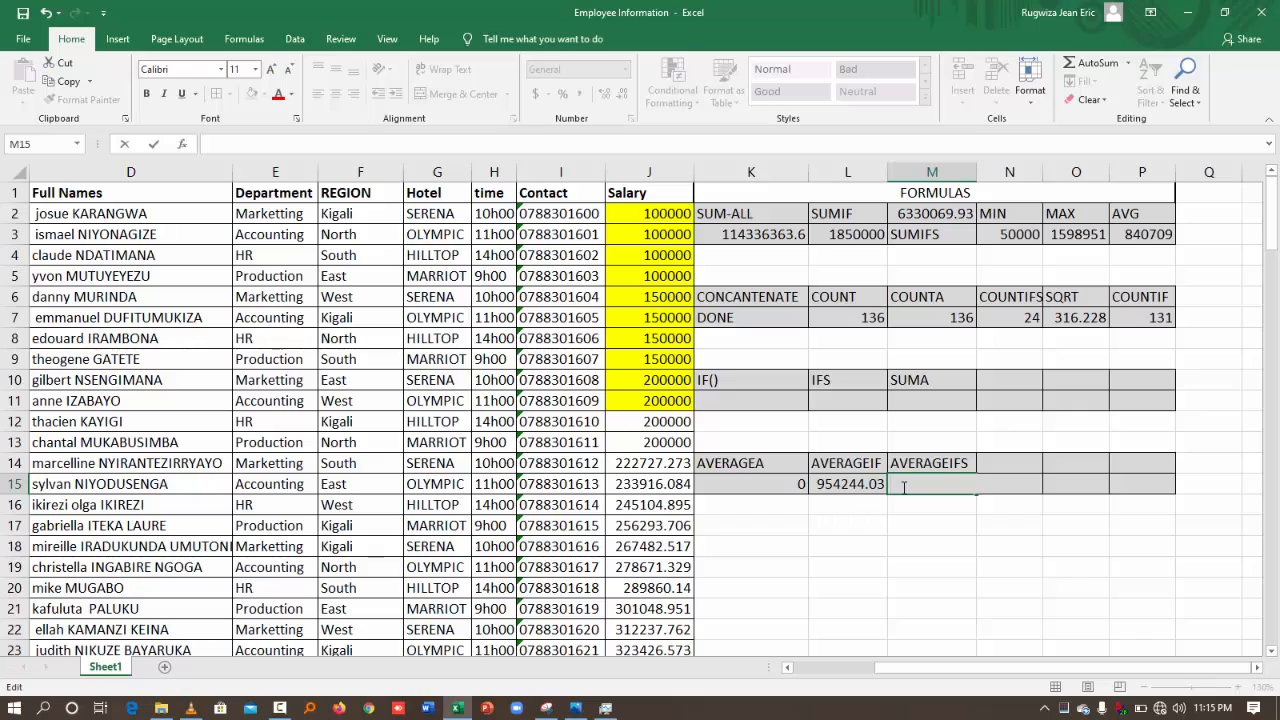
- Enter =AVERAGEIFS(J:J,J:J,"<5000000",G:G,"serena") in M15, using the Salary and Hotel columns as criteria ranges
text(=)
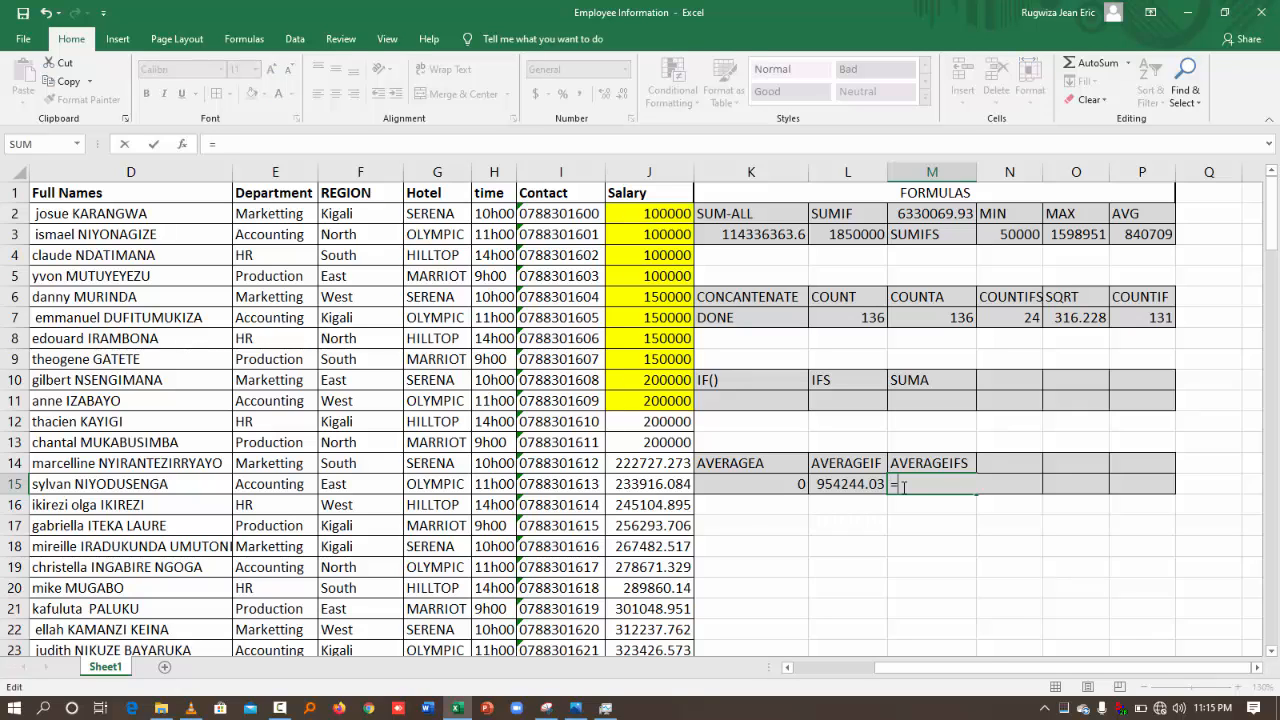
text(aver)
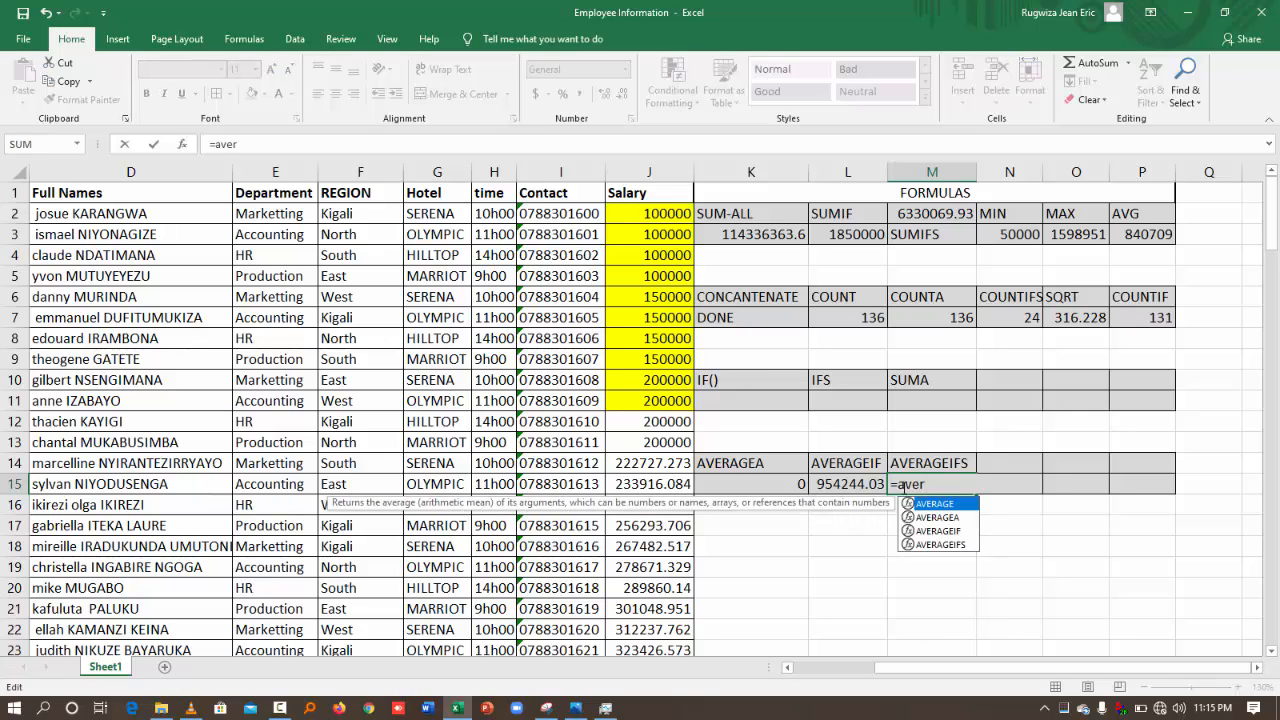
double_click(949, 545)
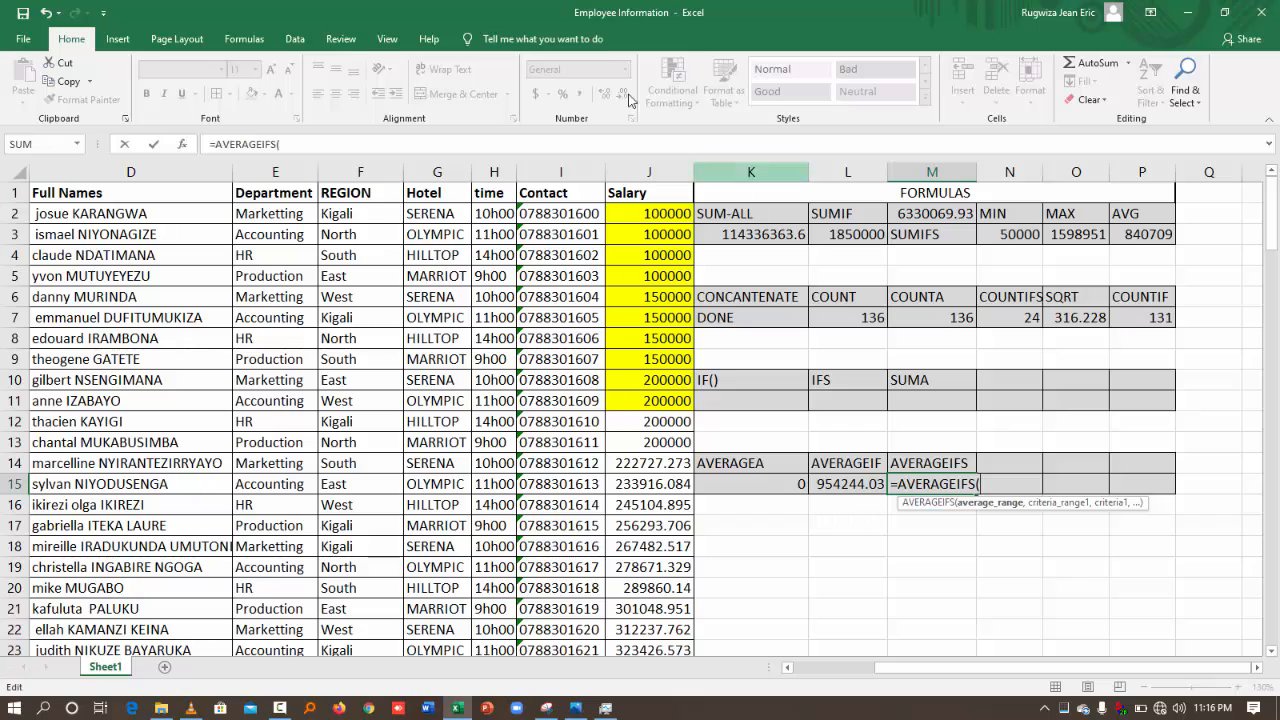
click(651, 172)
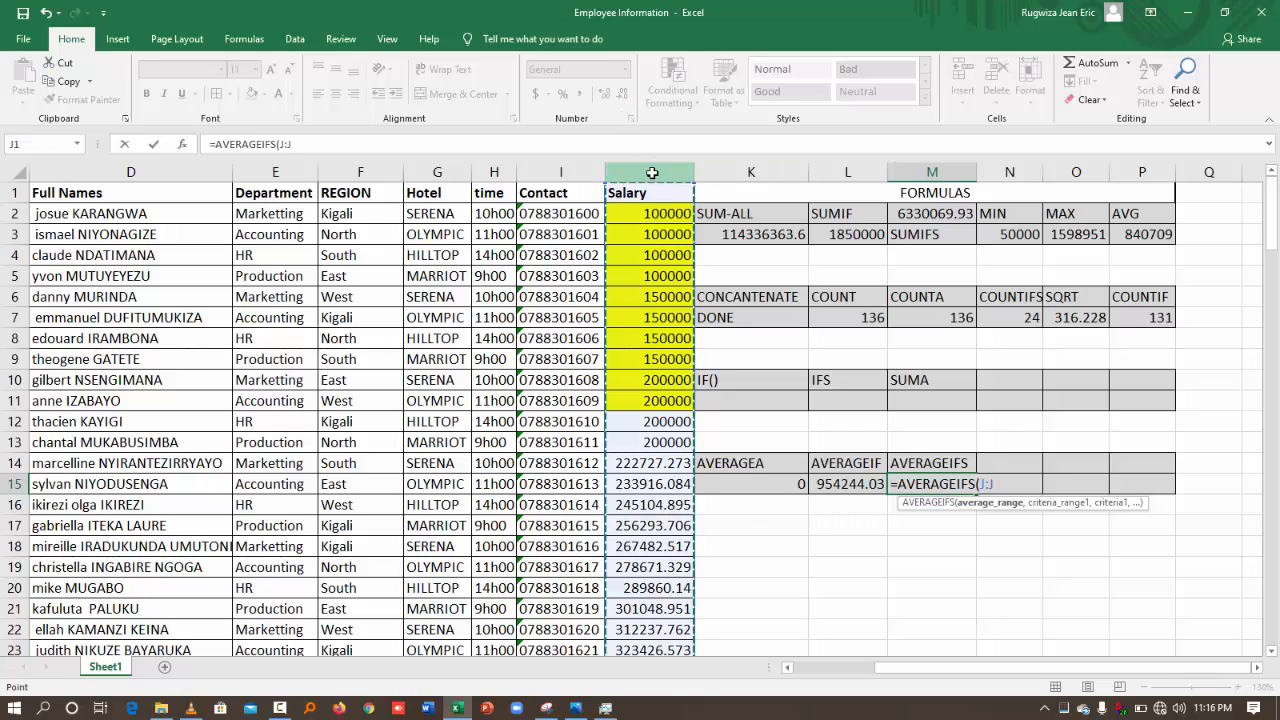
text(,)
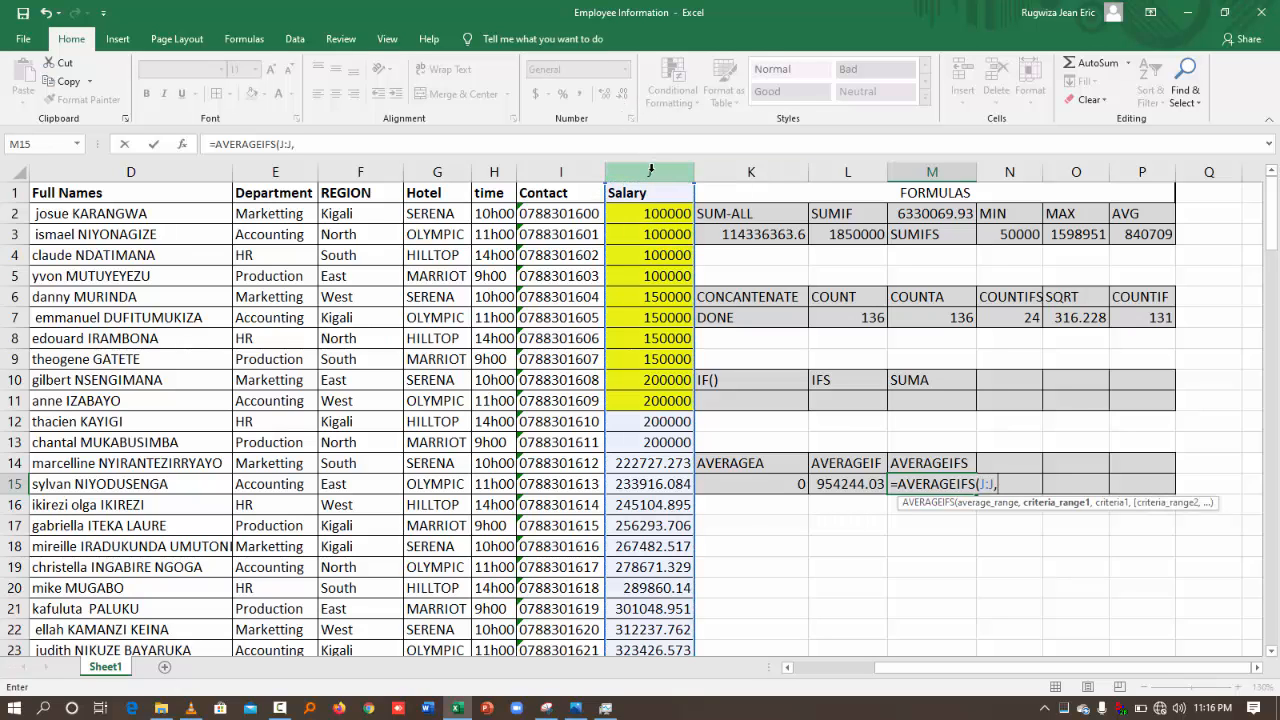
click(642, 172)
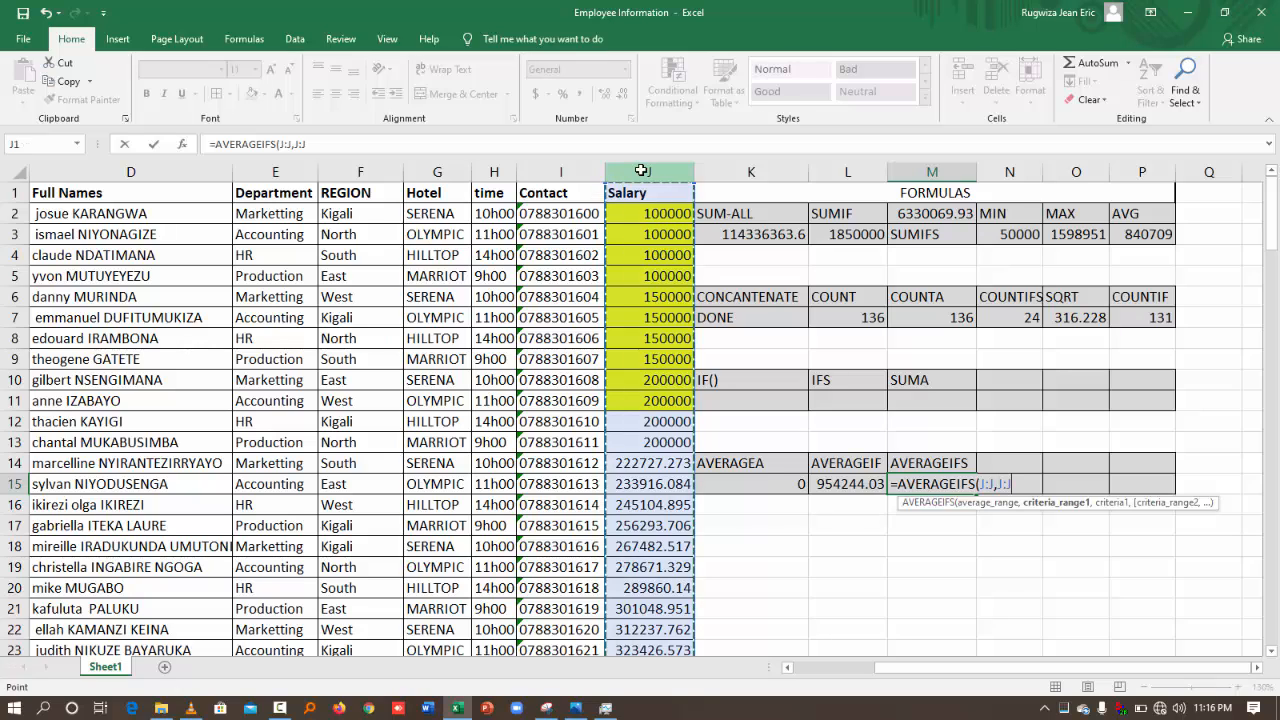
text(,")
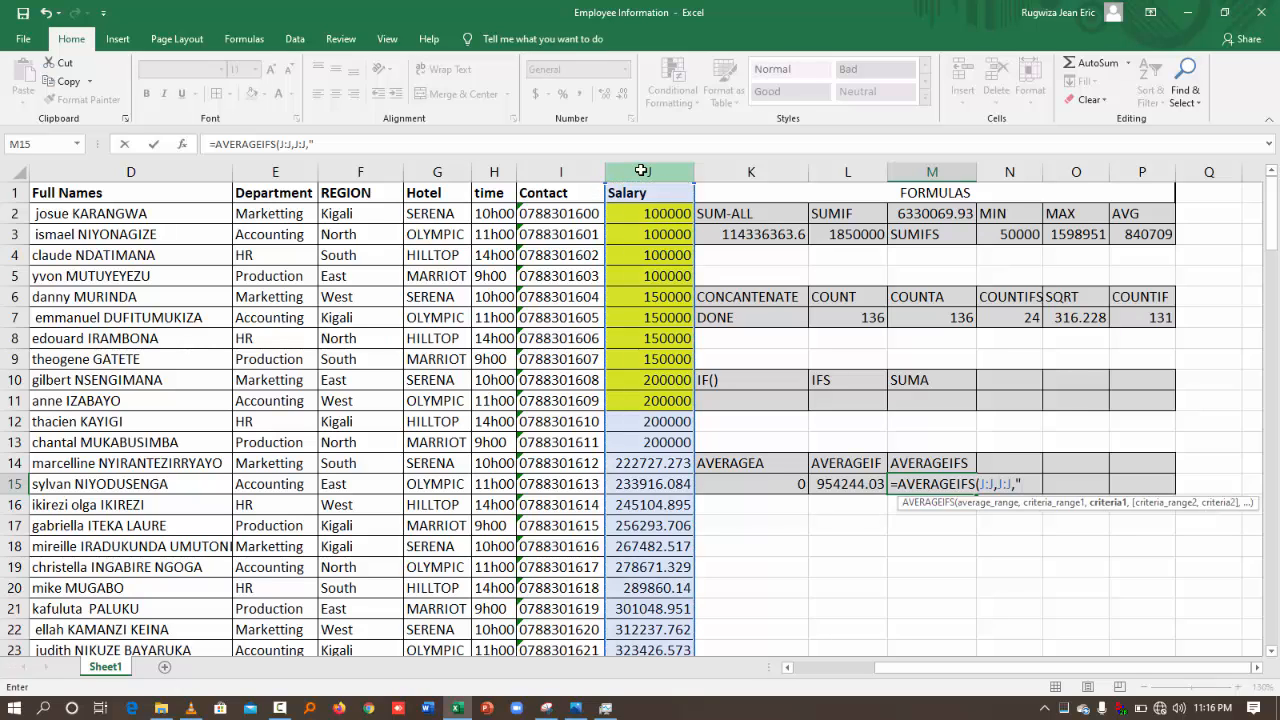
text(<5000000",)
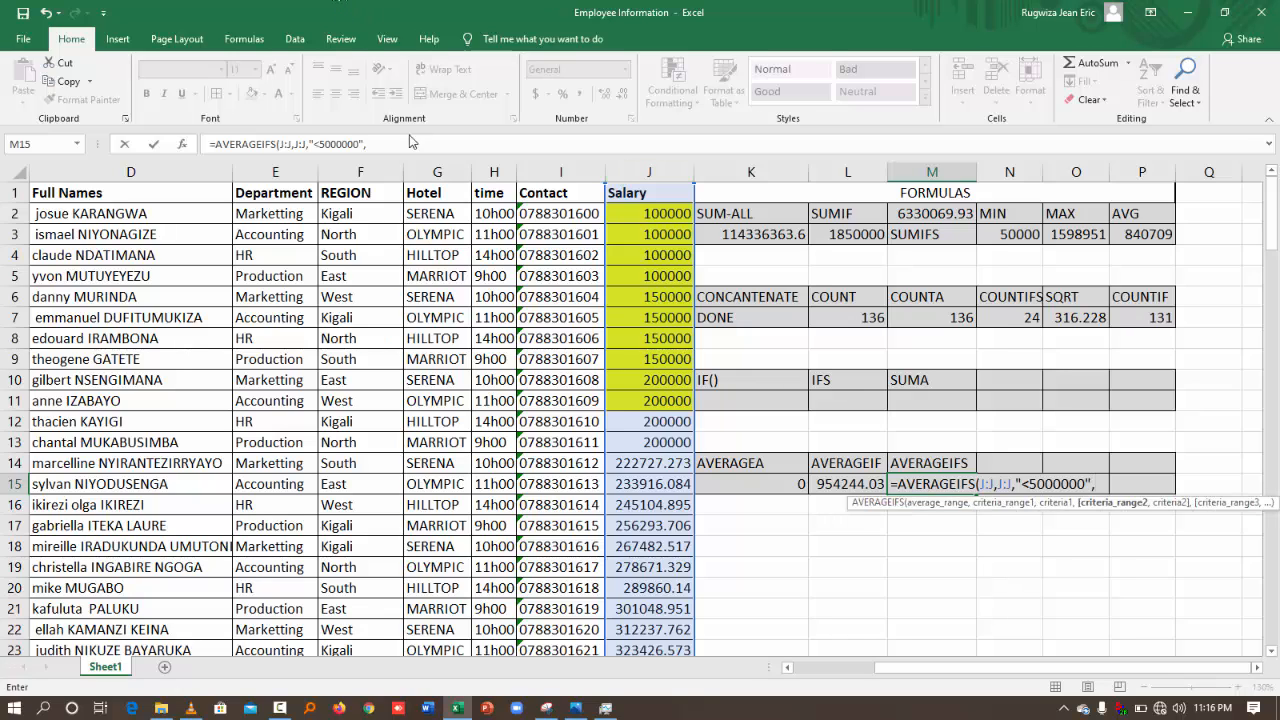
click(431, 165)
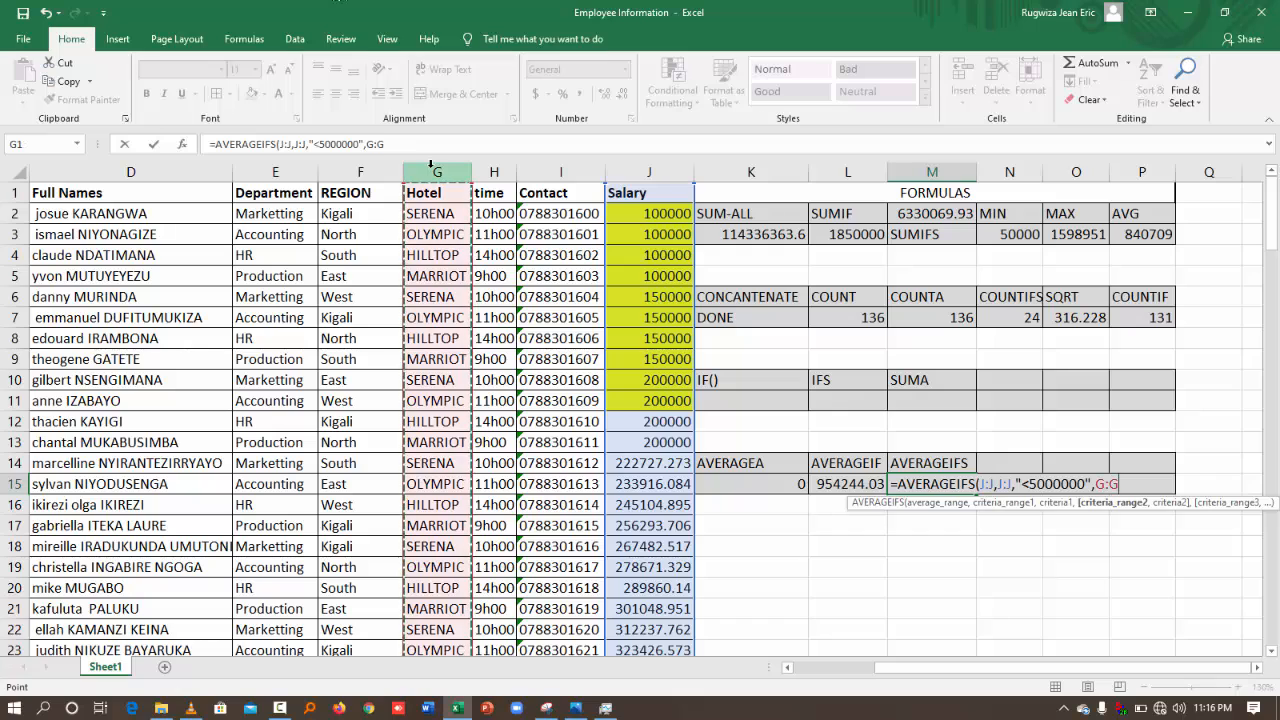
text(,)
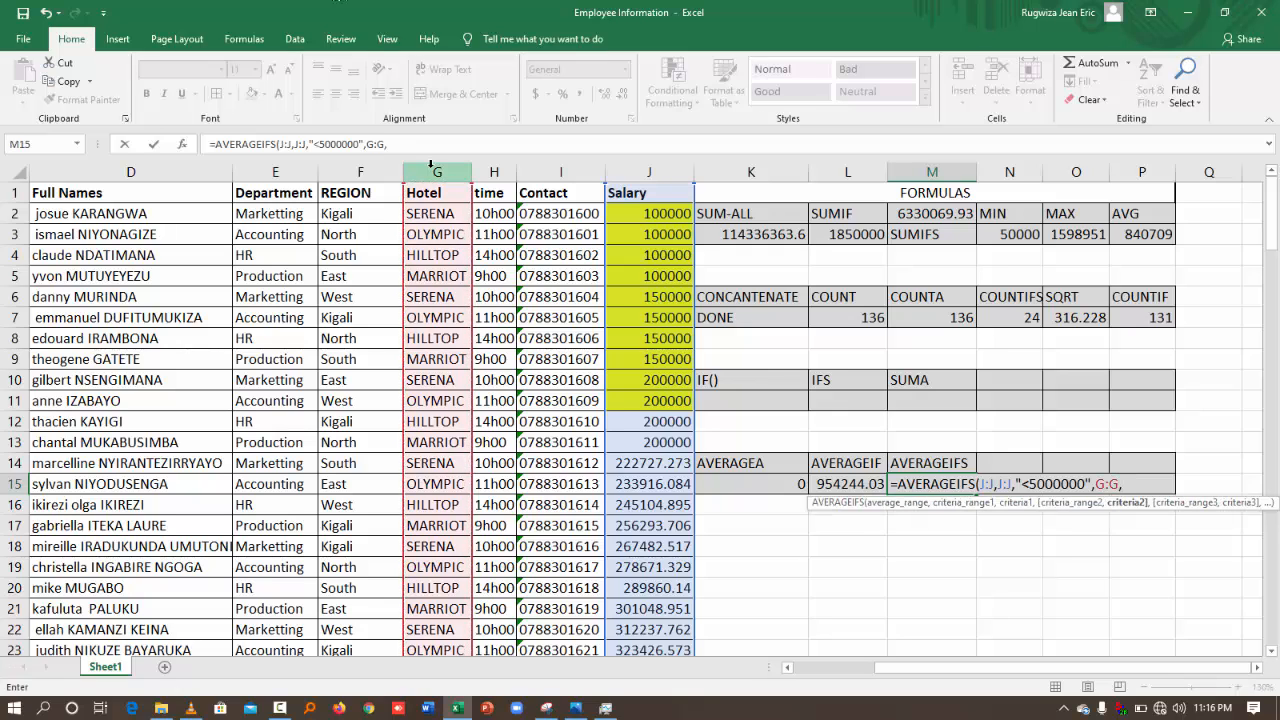
text("serena")
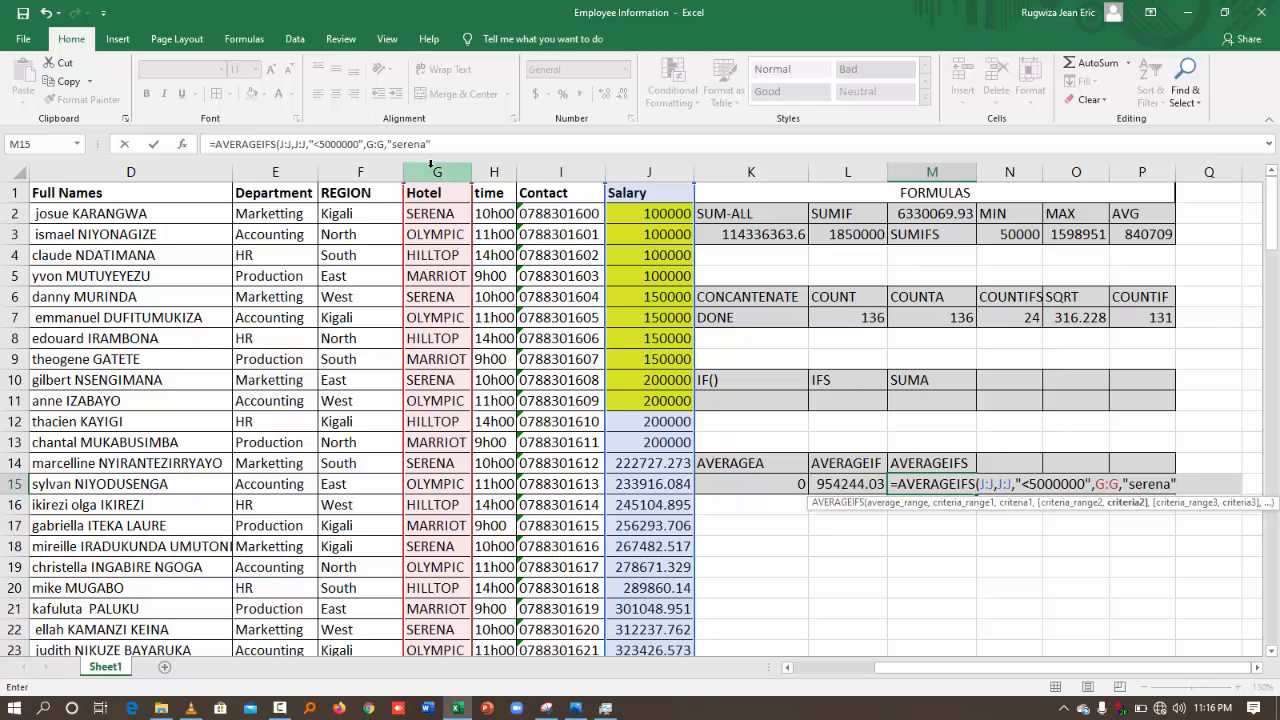
text())
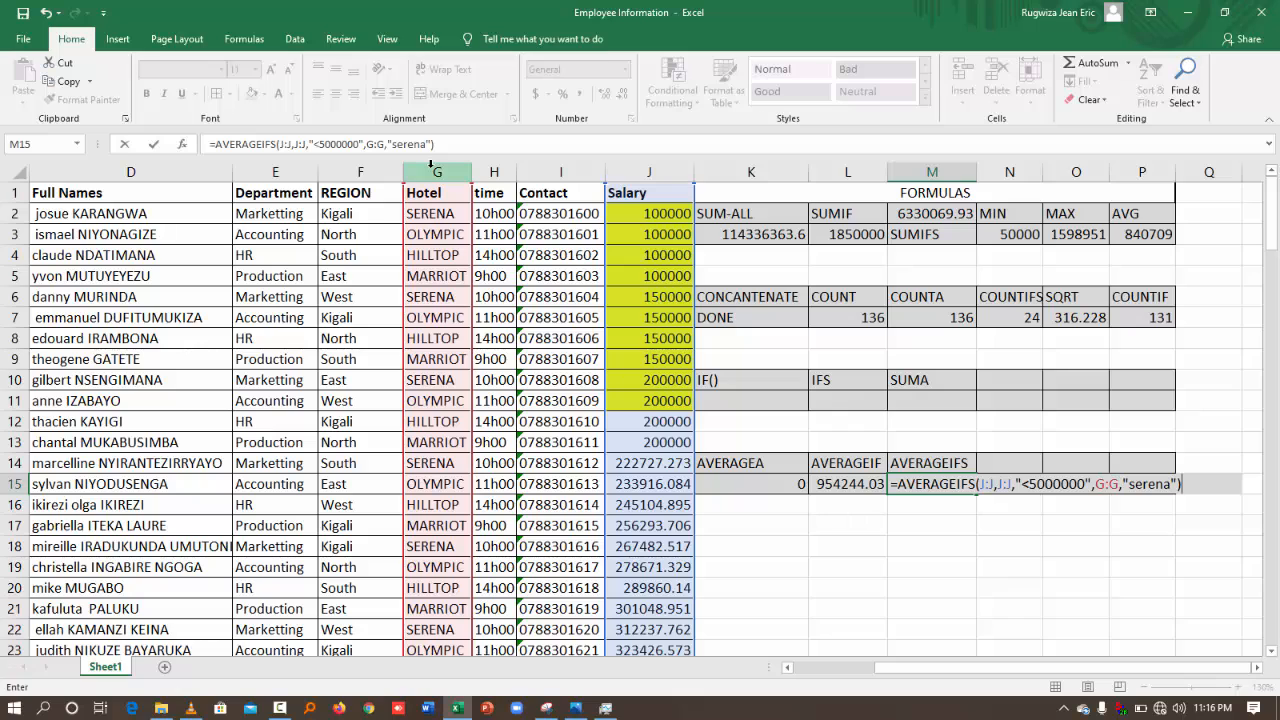
key(Return)
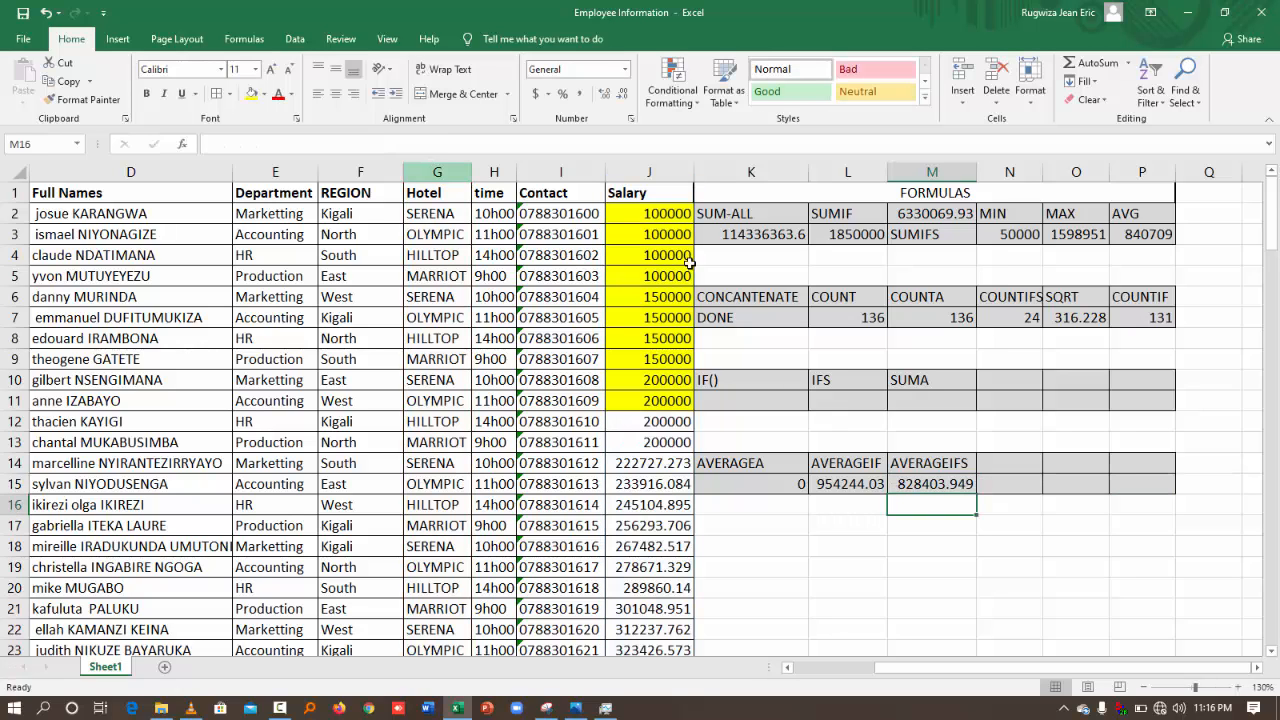
- Change the salary criterion in the M15 AVERAGEIFS formula to "<500000"
click(950, 484)
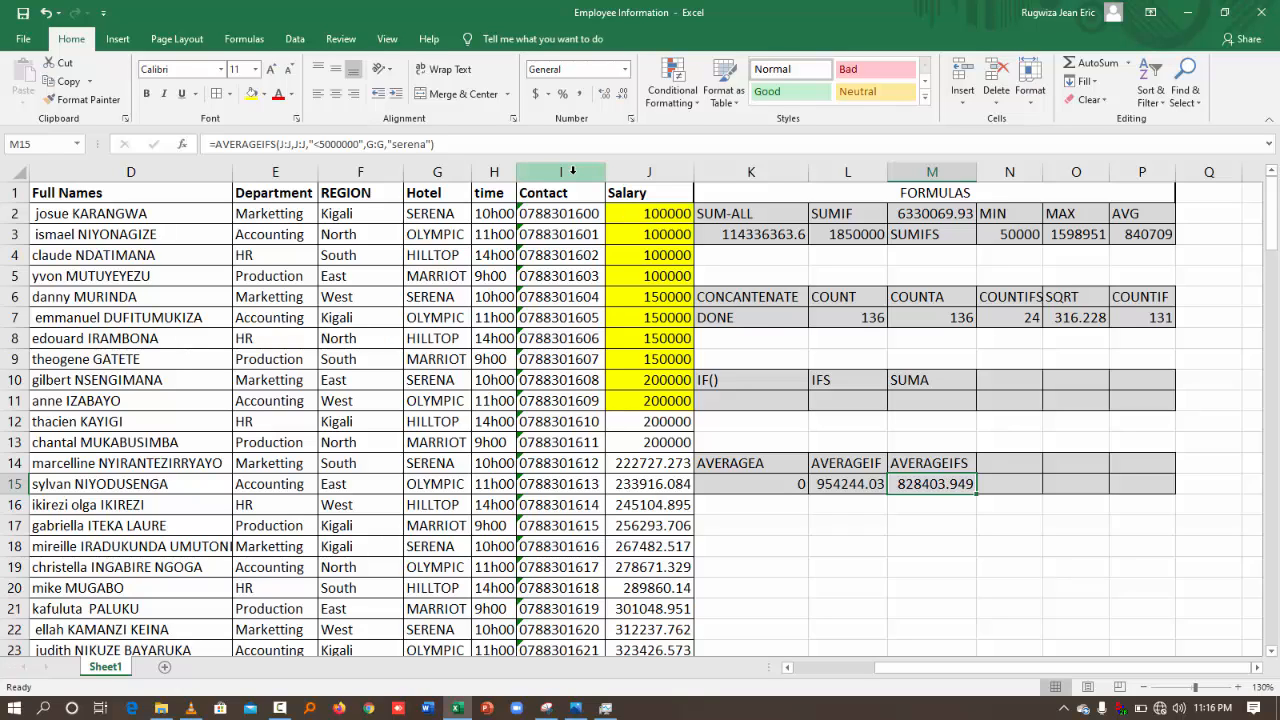
click(341, 145)
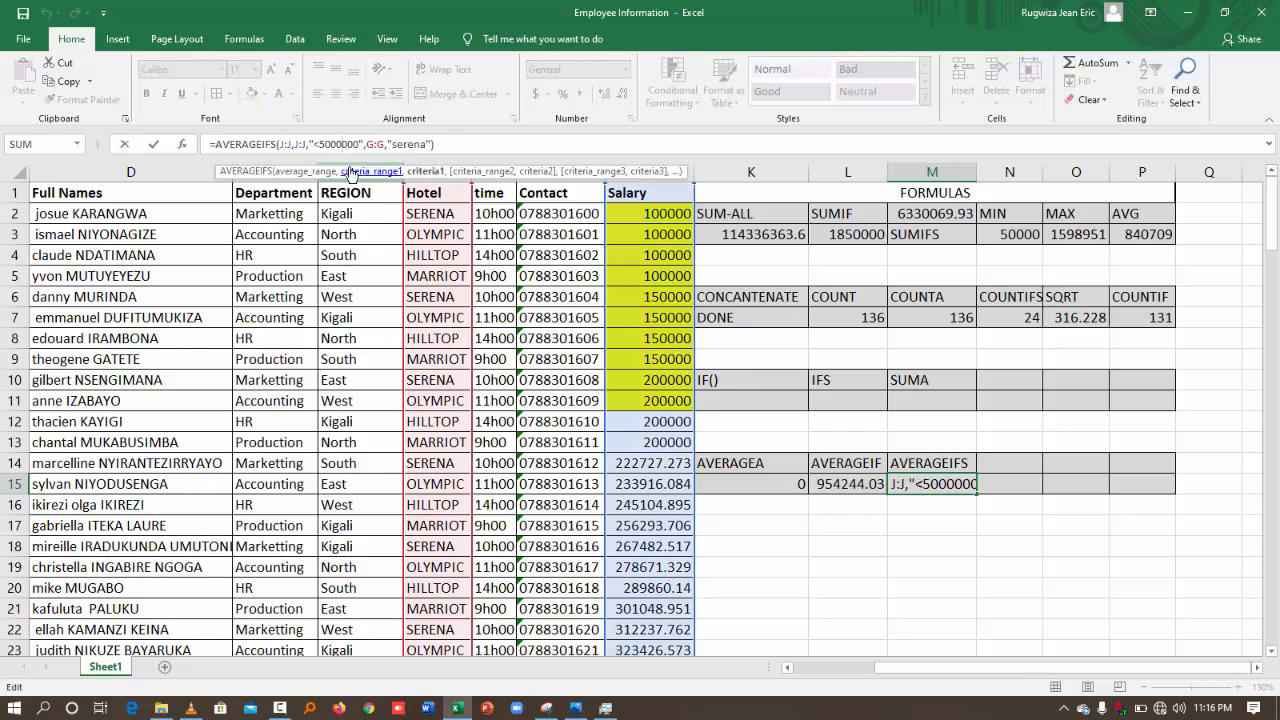
key(BackSpace)
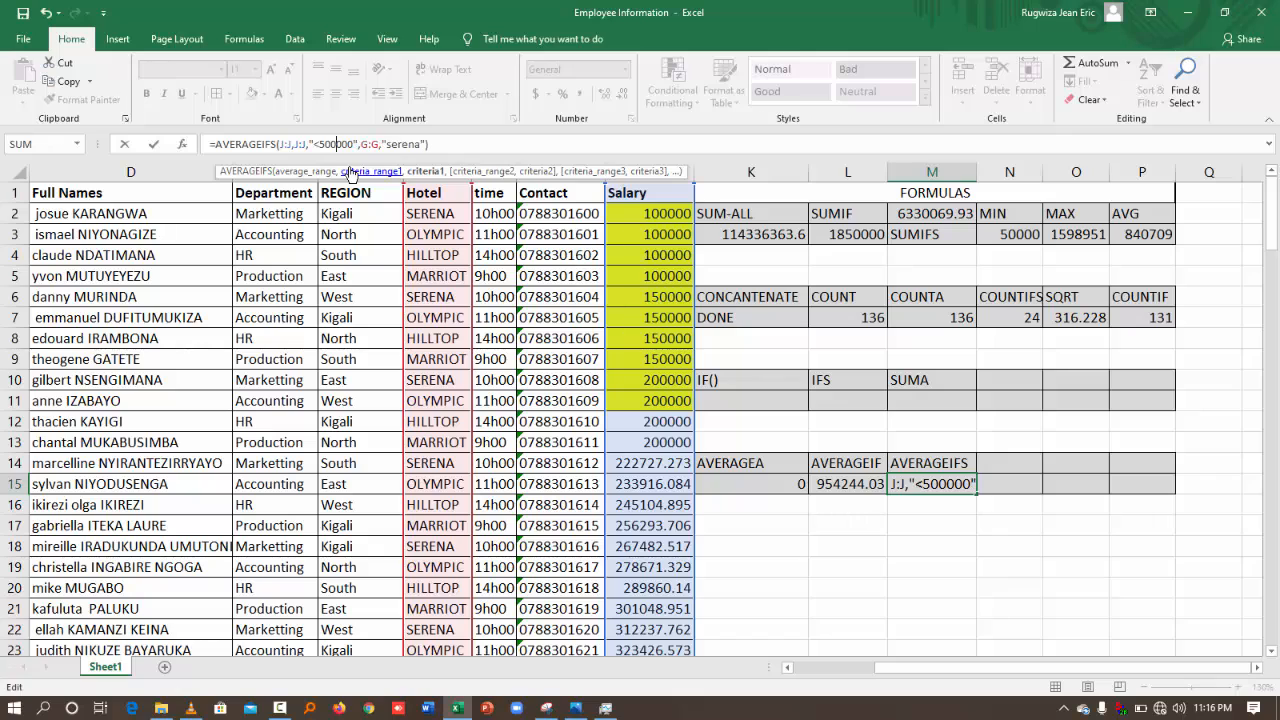
click(448, 146)
key(Return)
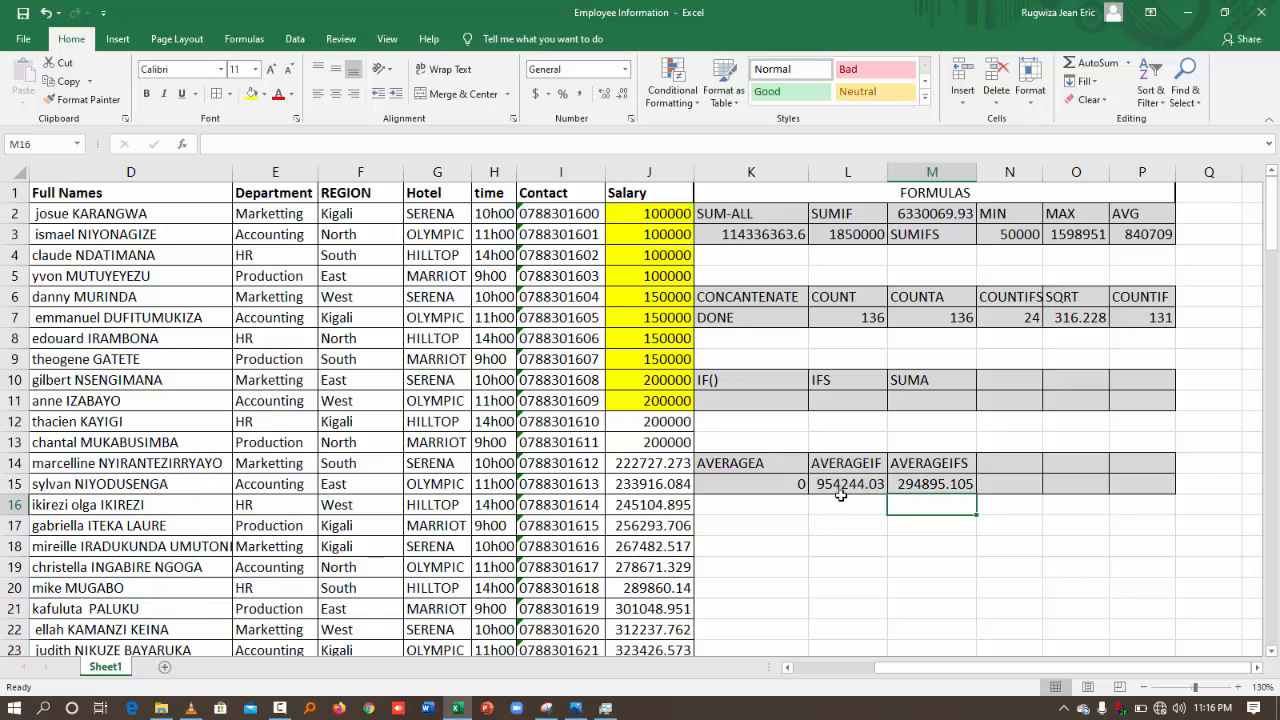
click(933, 487)
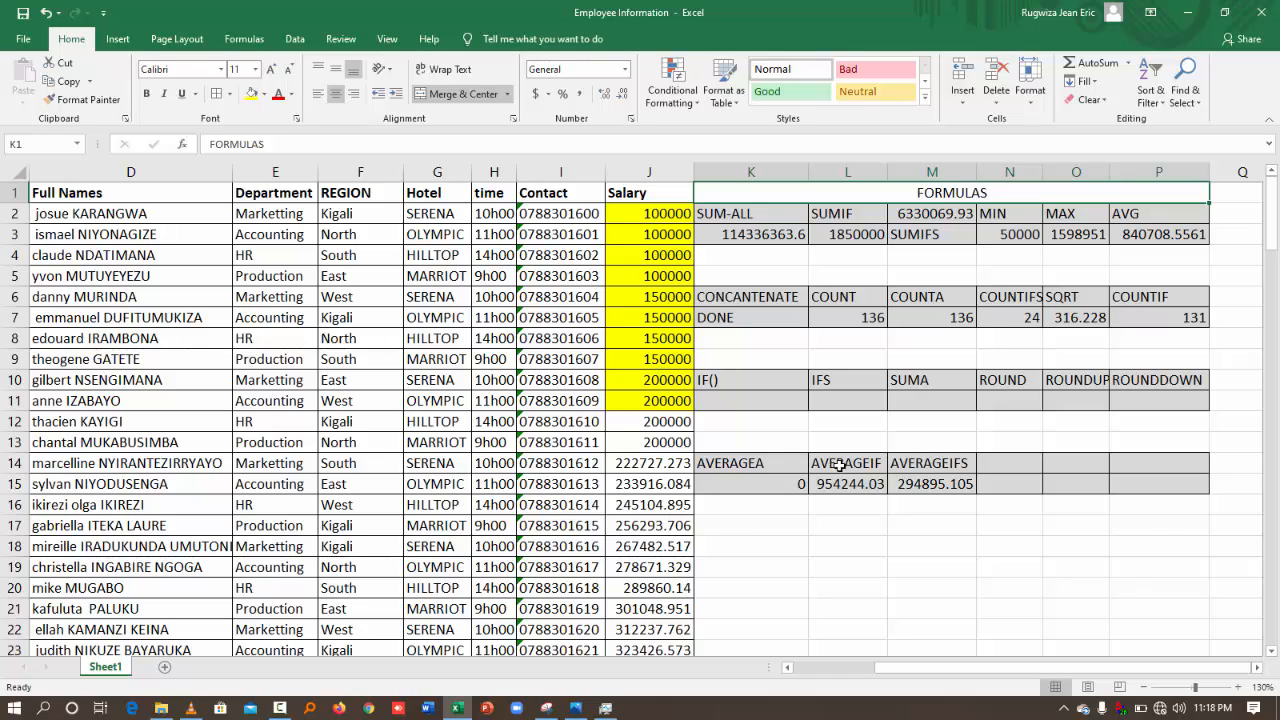
- Format the Salary column as Number with 5 decimal places and the 1000 separator
click(1001, 400)
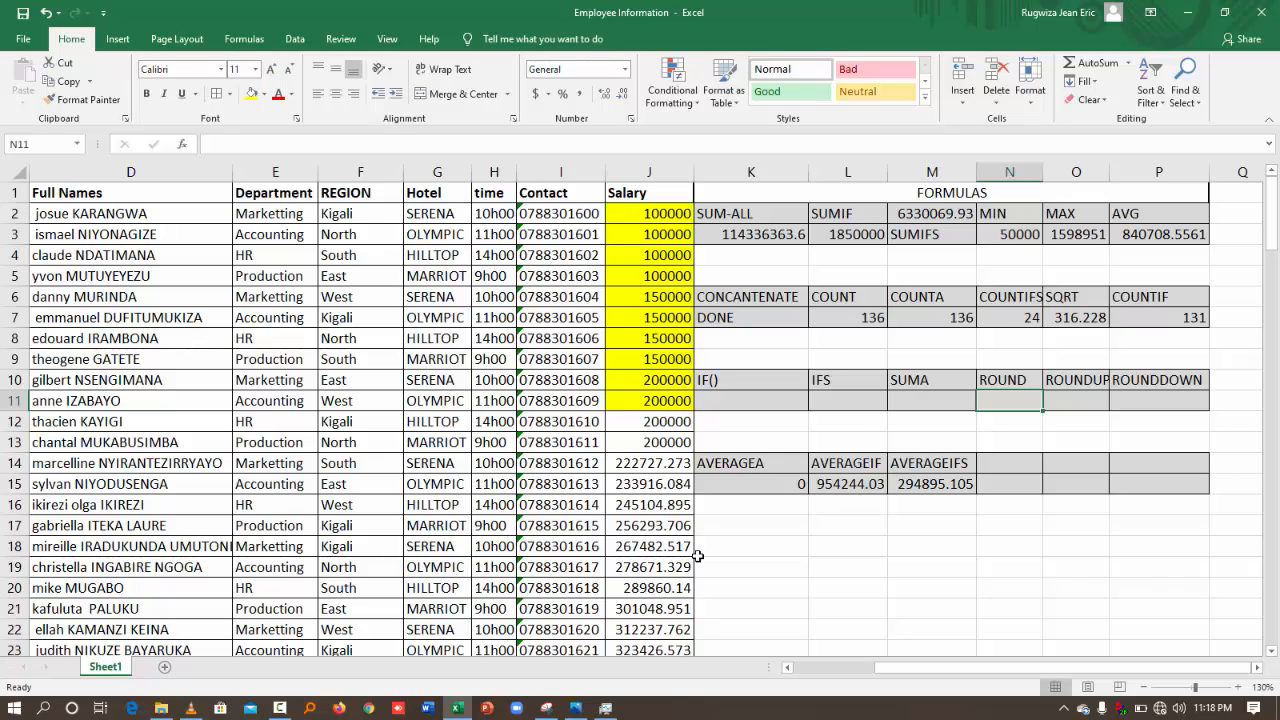
click(642, 173)
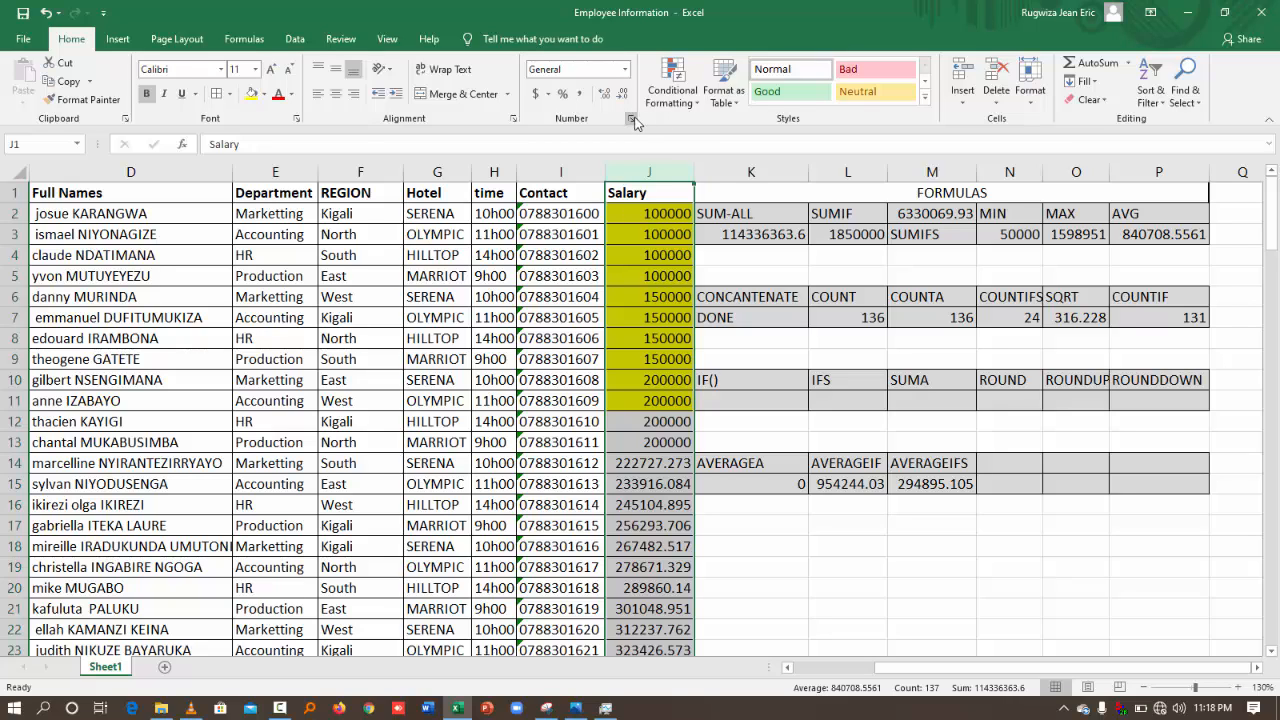
key(ctrl+1)
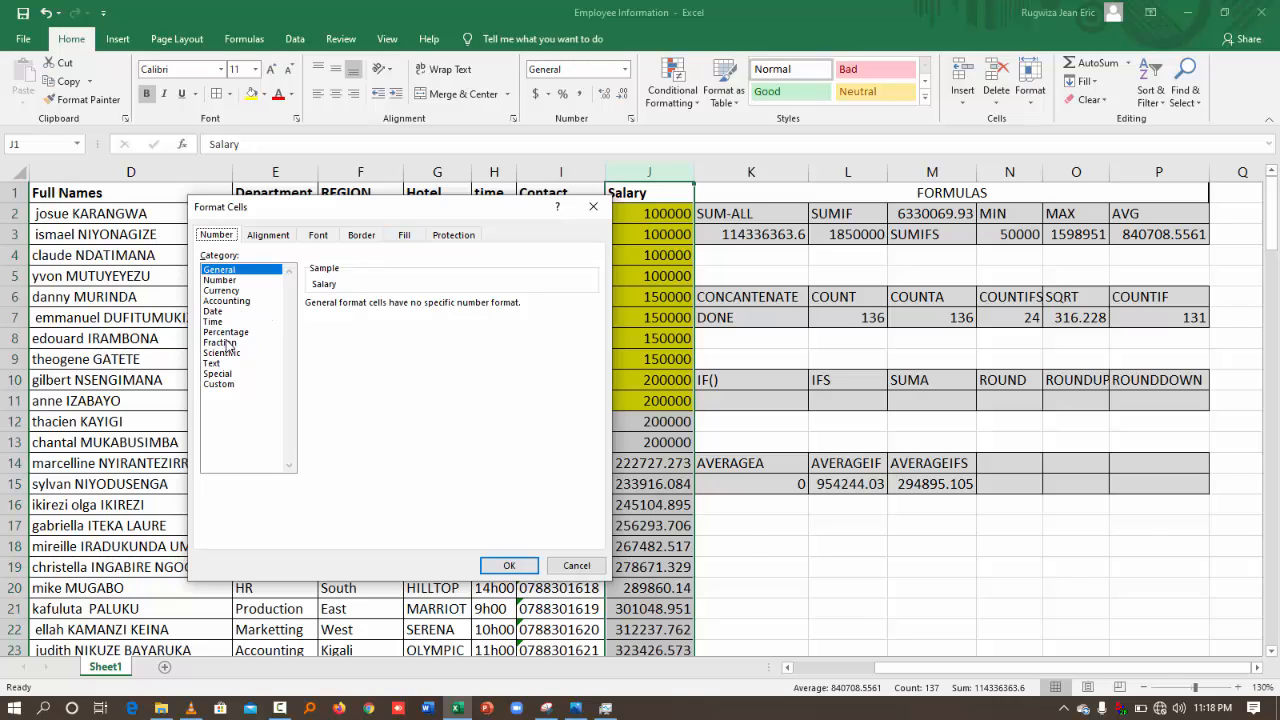
click(222, 281)
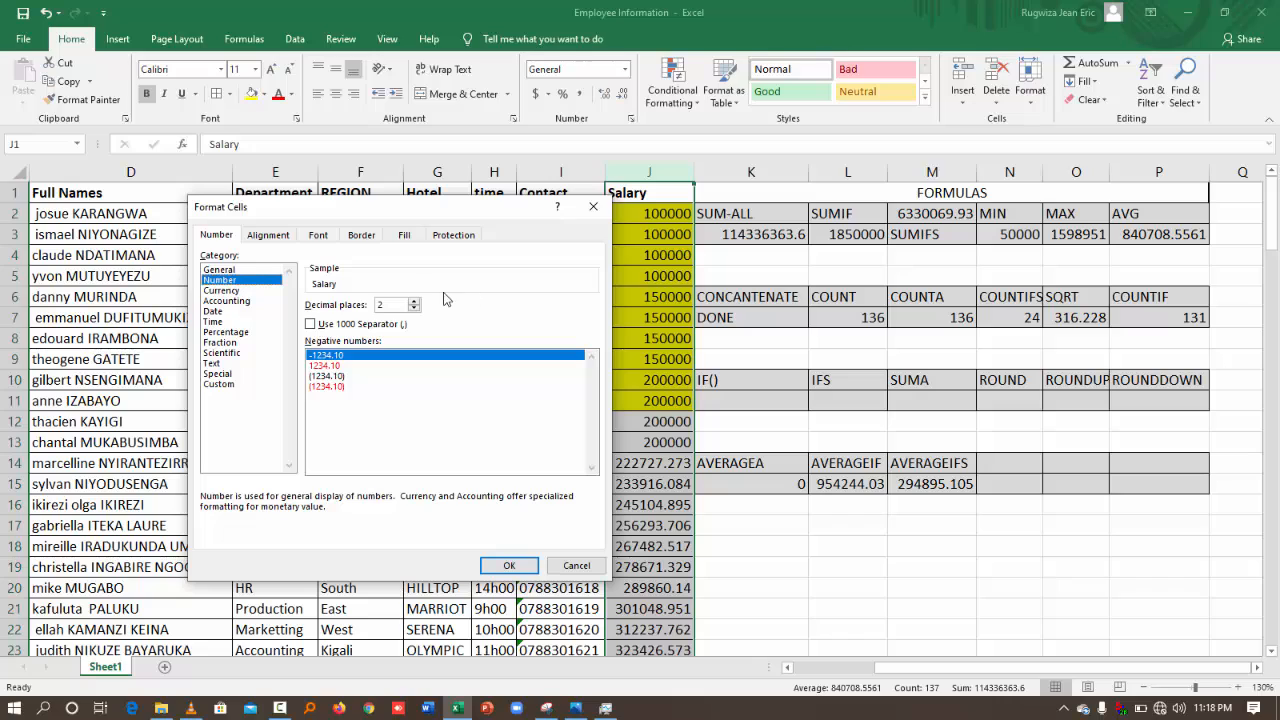
click(414, 302)
click(414, 302)
click(414, 302)
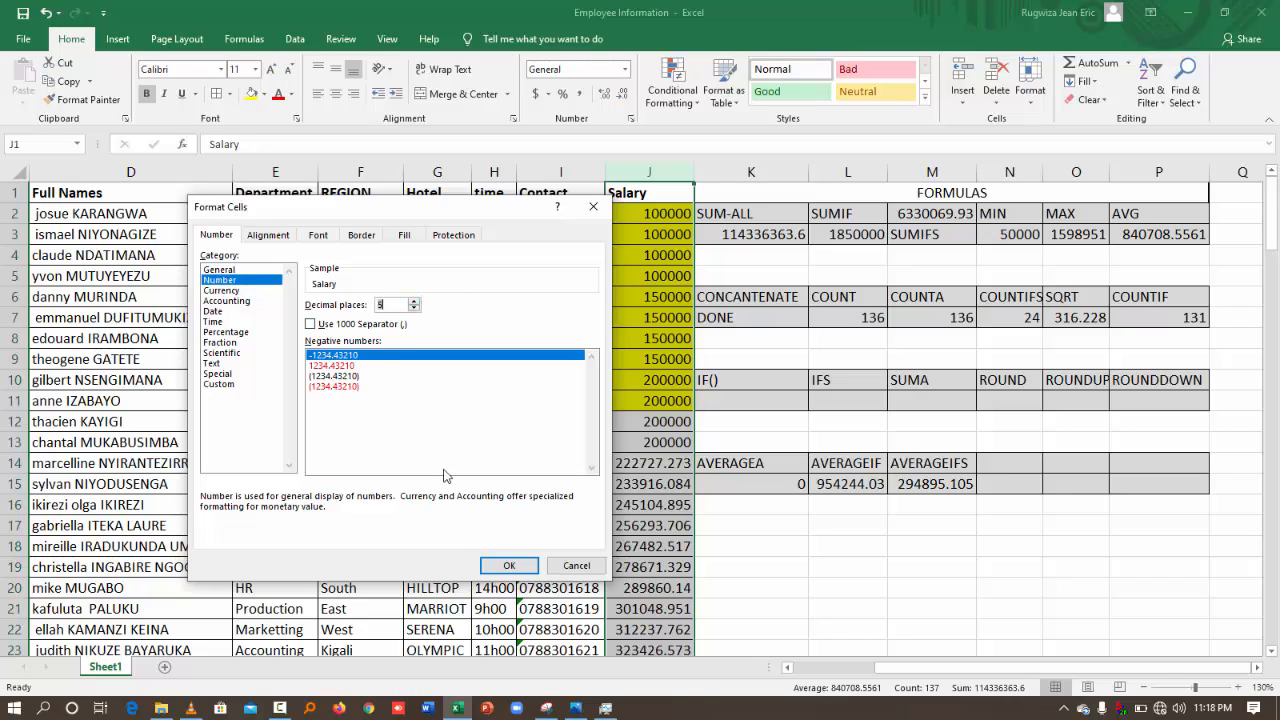
click(342, 324)
click(509, 565)
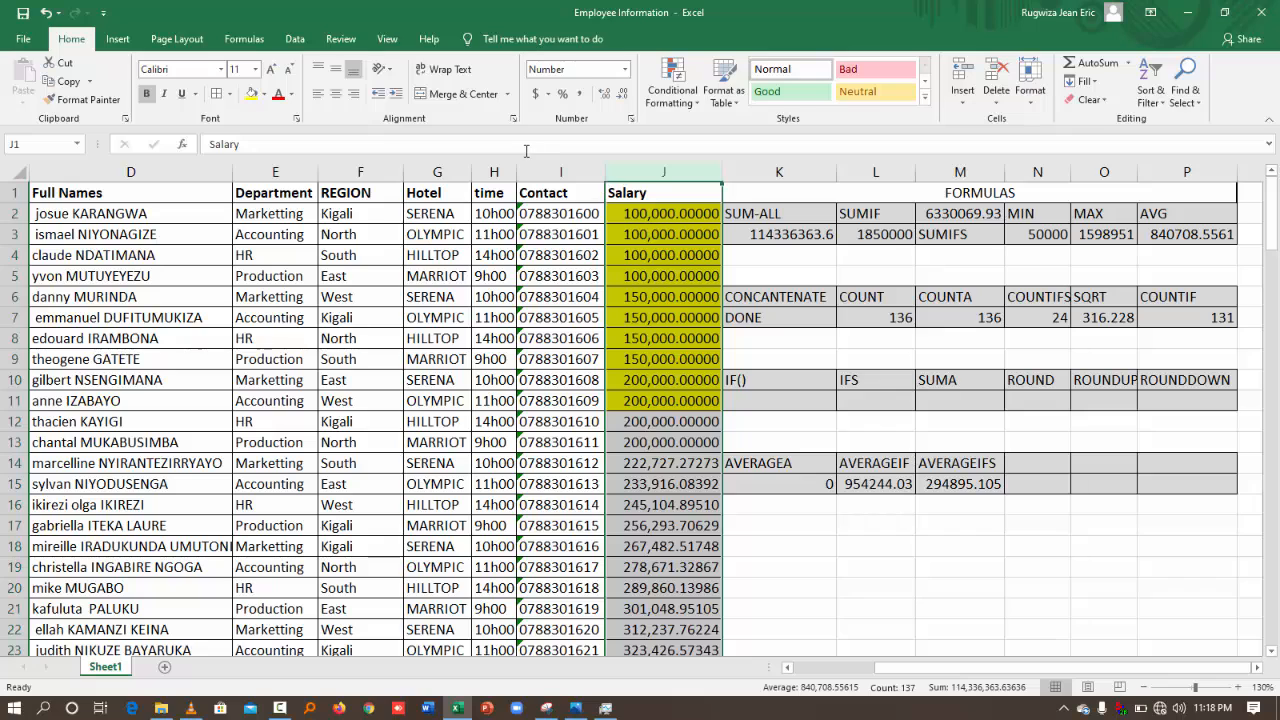
- Reduce the Salary column's number format to 2 decimal places
click(631, 119)
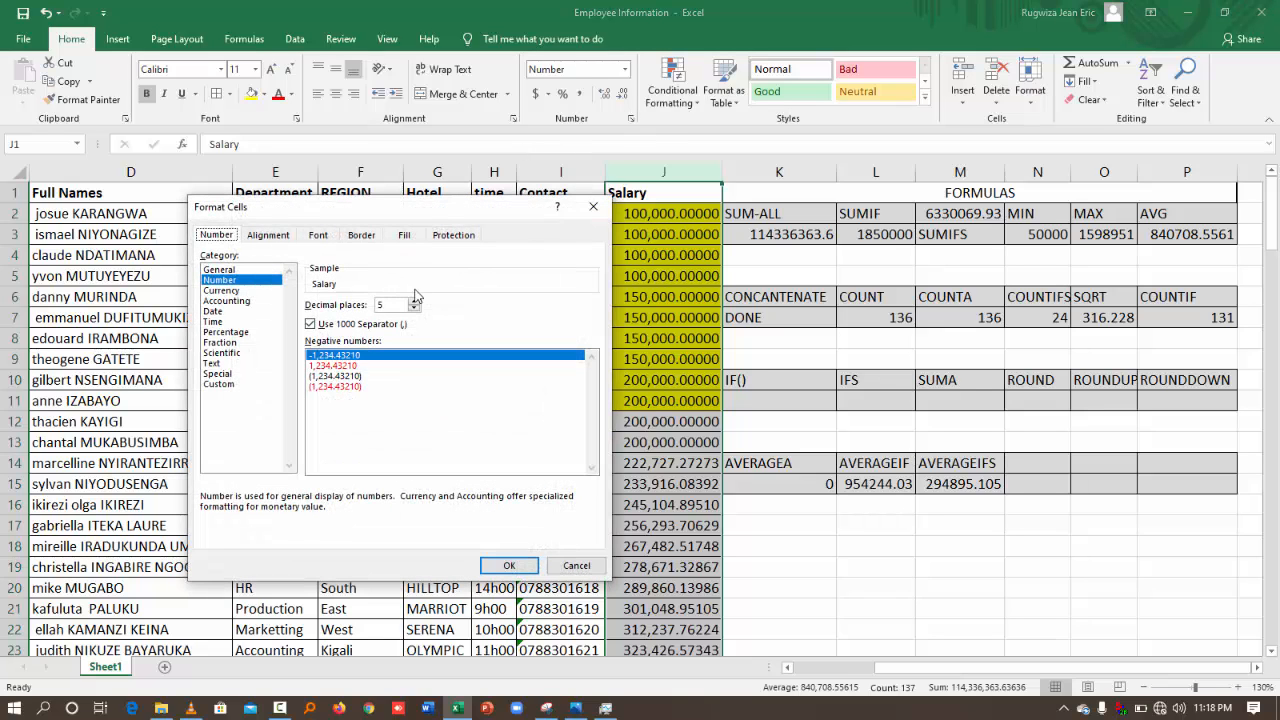
click(414, 309)
click(414, 309)
click(414, 309)
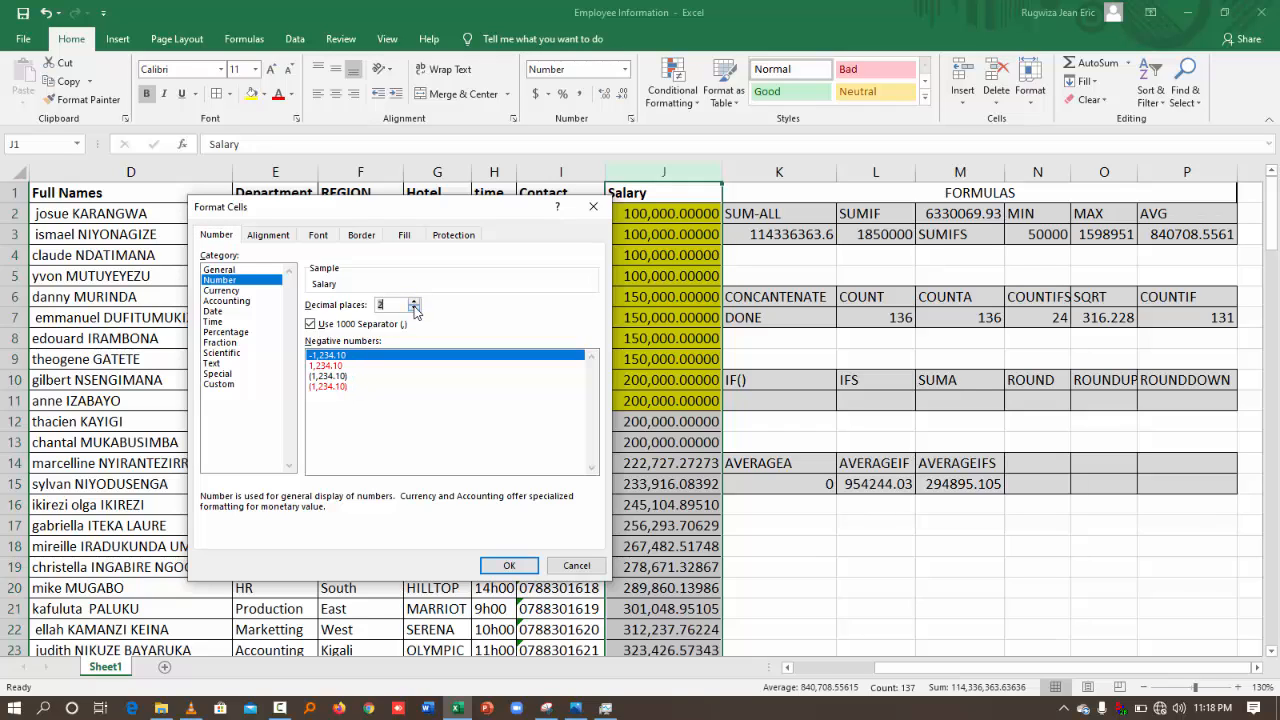
click(414, 309)
click(510, 567)
click(947, 590)
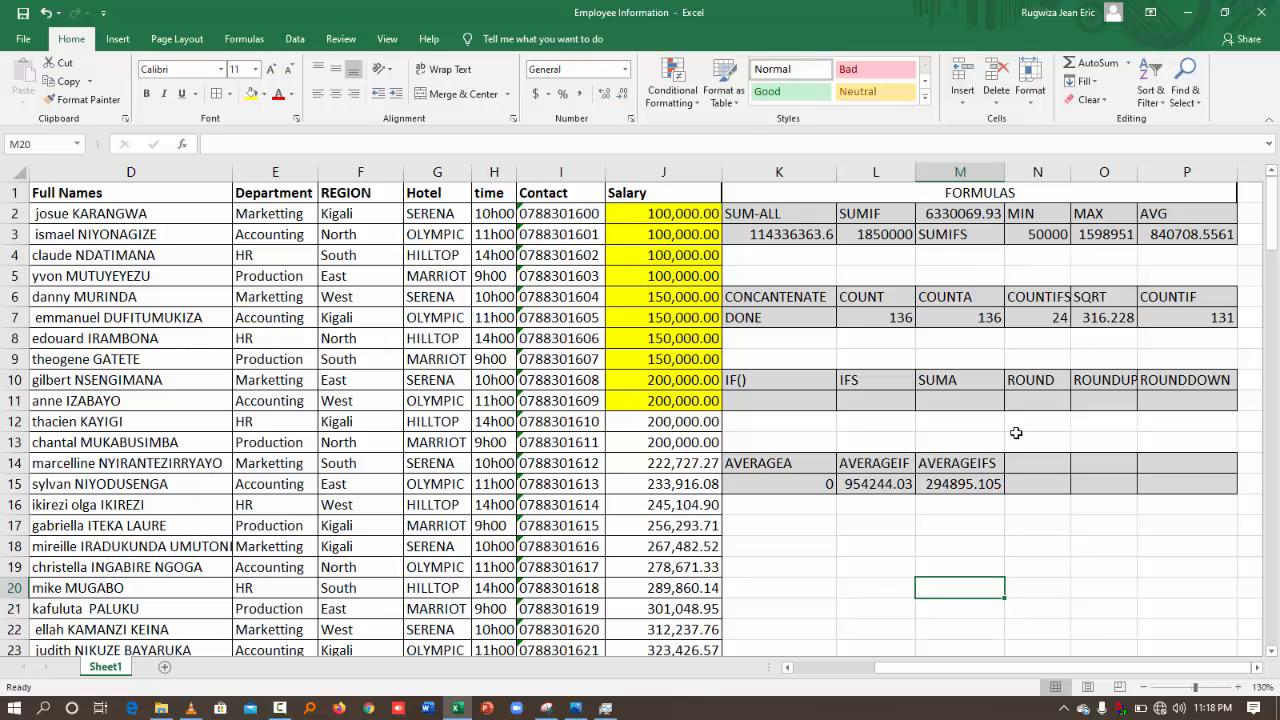
- Enter =ROUND(J20,1) in N11 under the ROUND heading
click(1032, 404)
text(=)
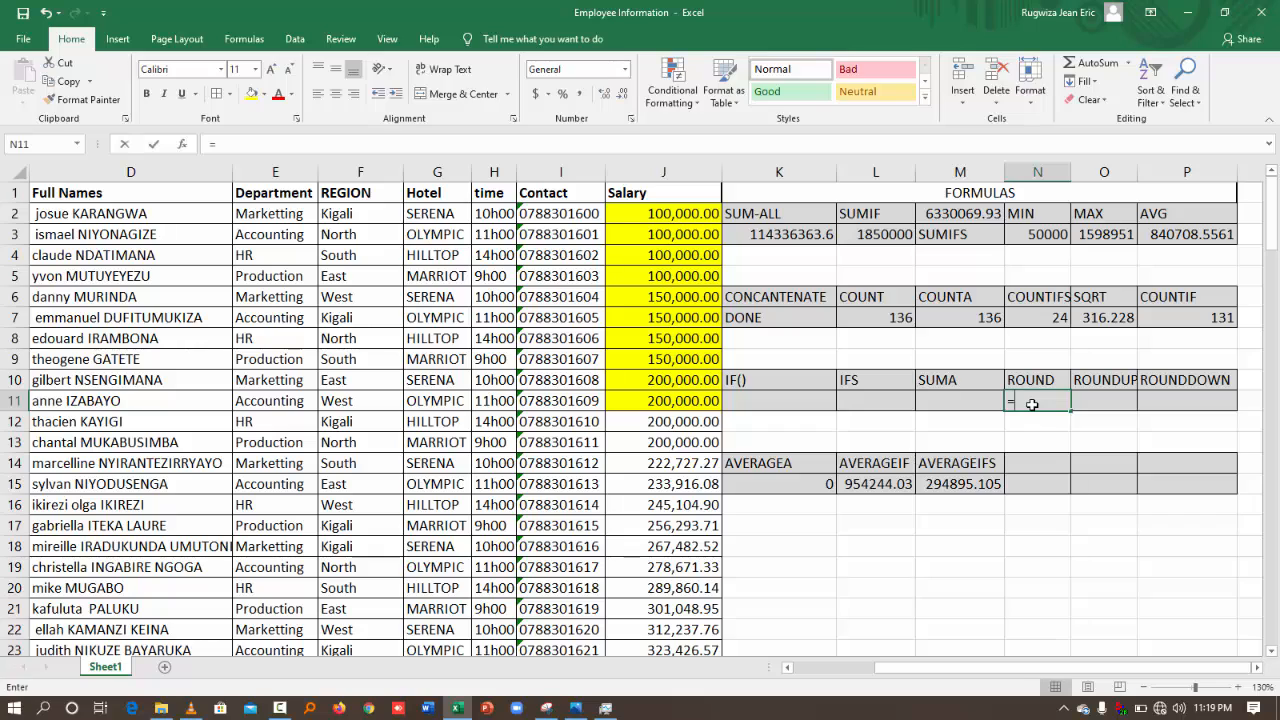
text(ROUND)
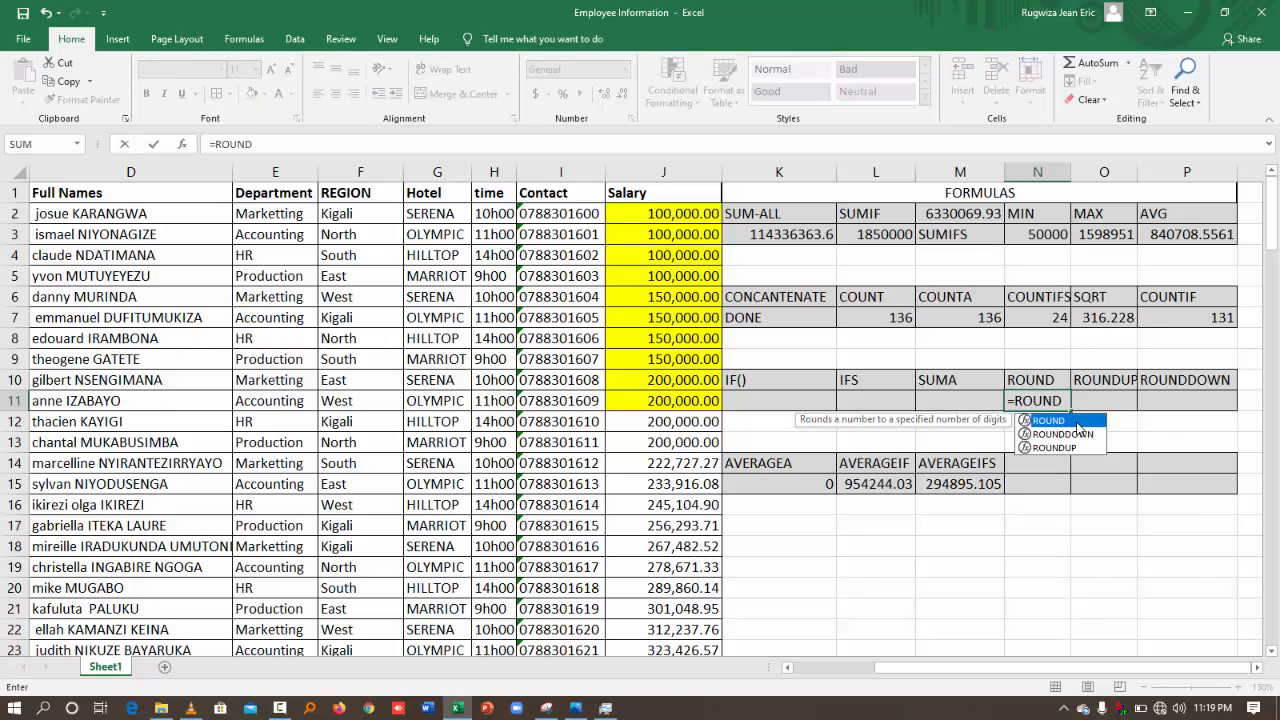
text(()
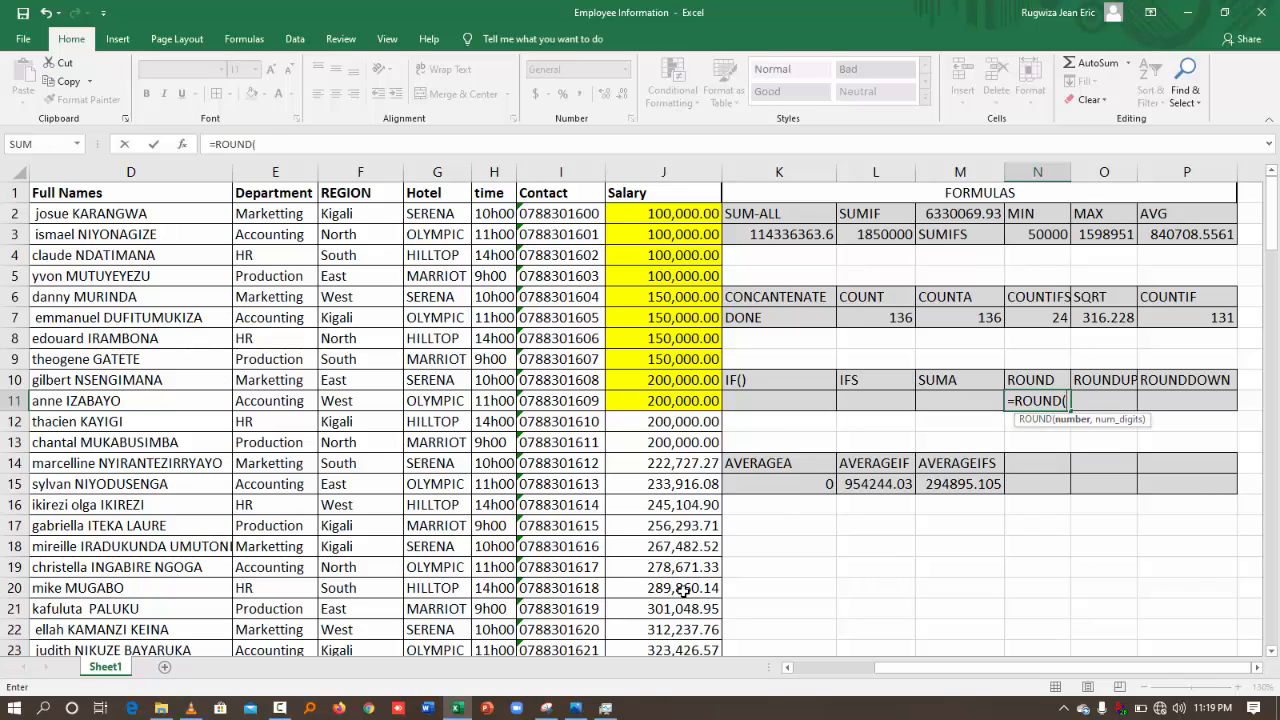
click(682, 589)
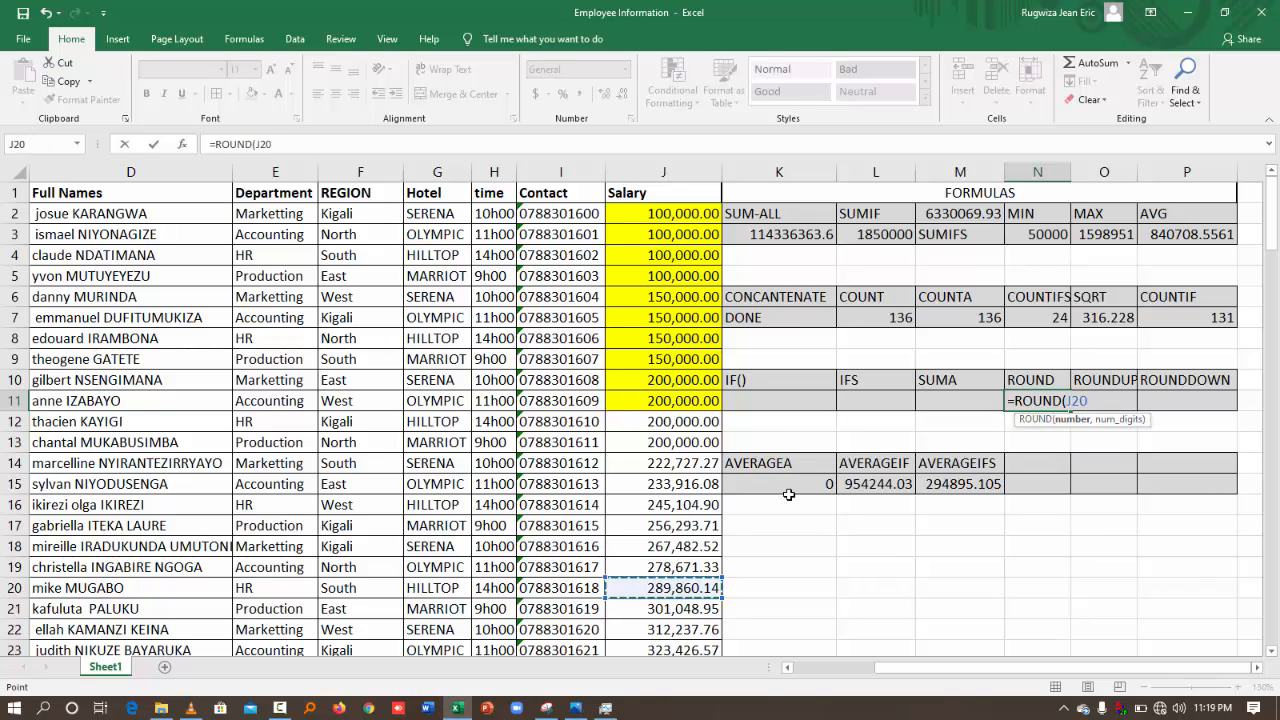
text(,)
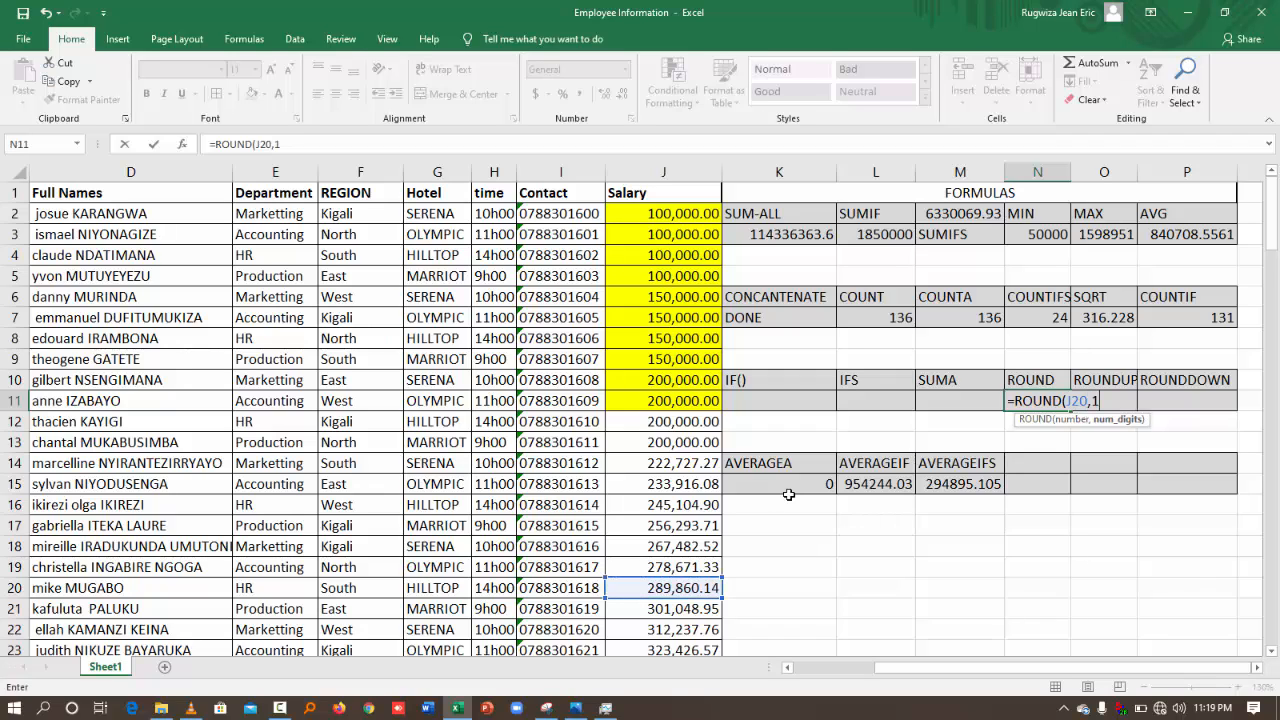
text(1))
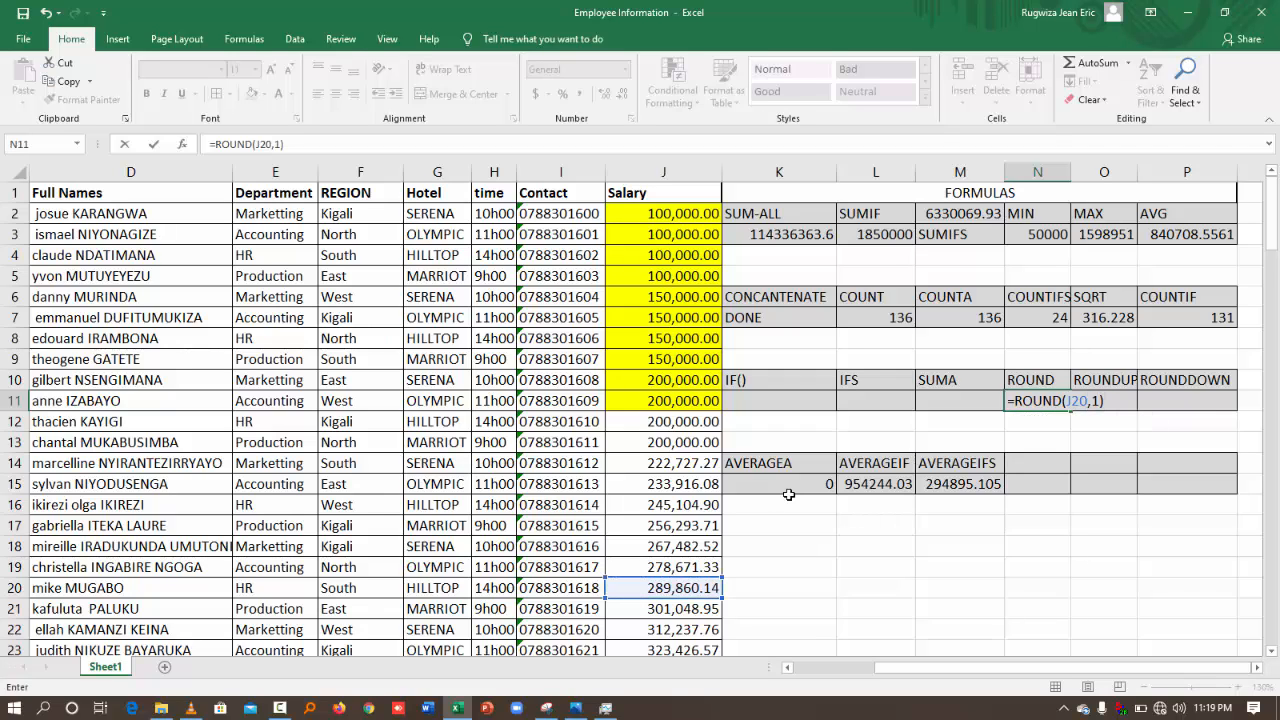
key(Return)
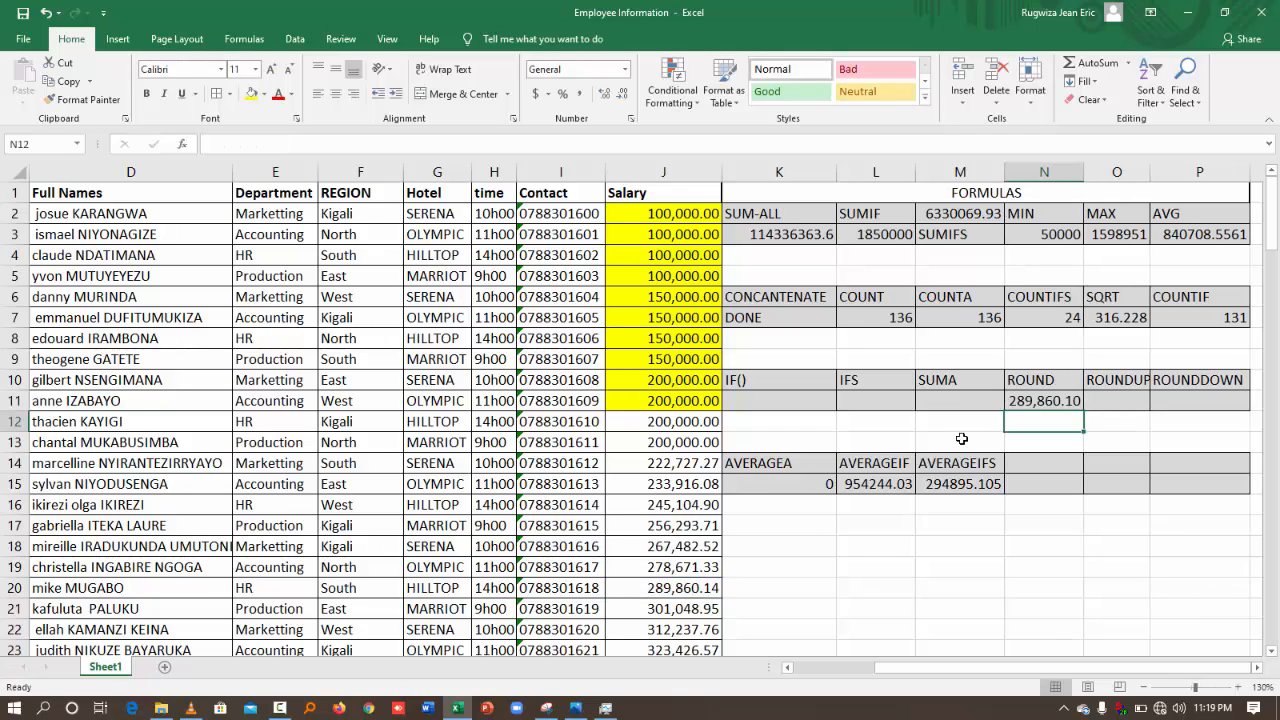
- Compare the ROUND result in N11 with the salary in J20, and format N11 to 1 decimal place
click(1068, 399)
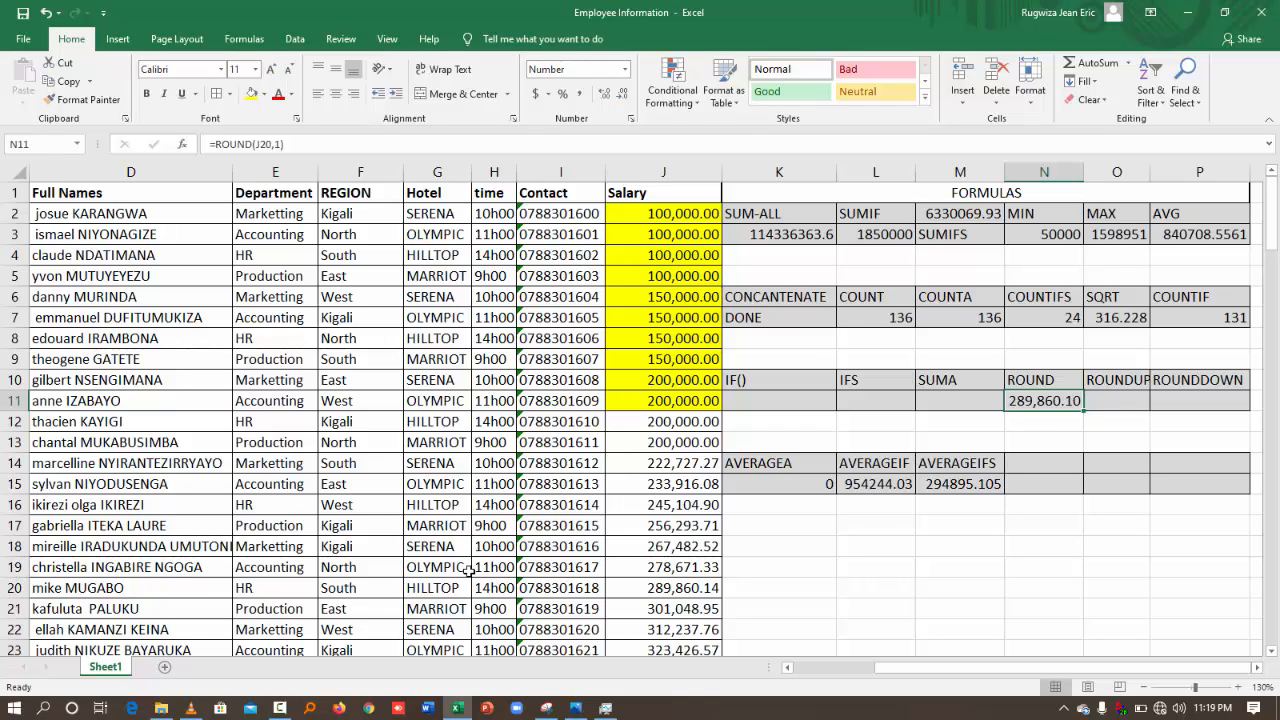
click(707, 588)
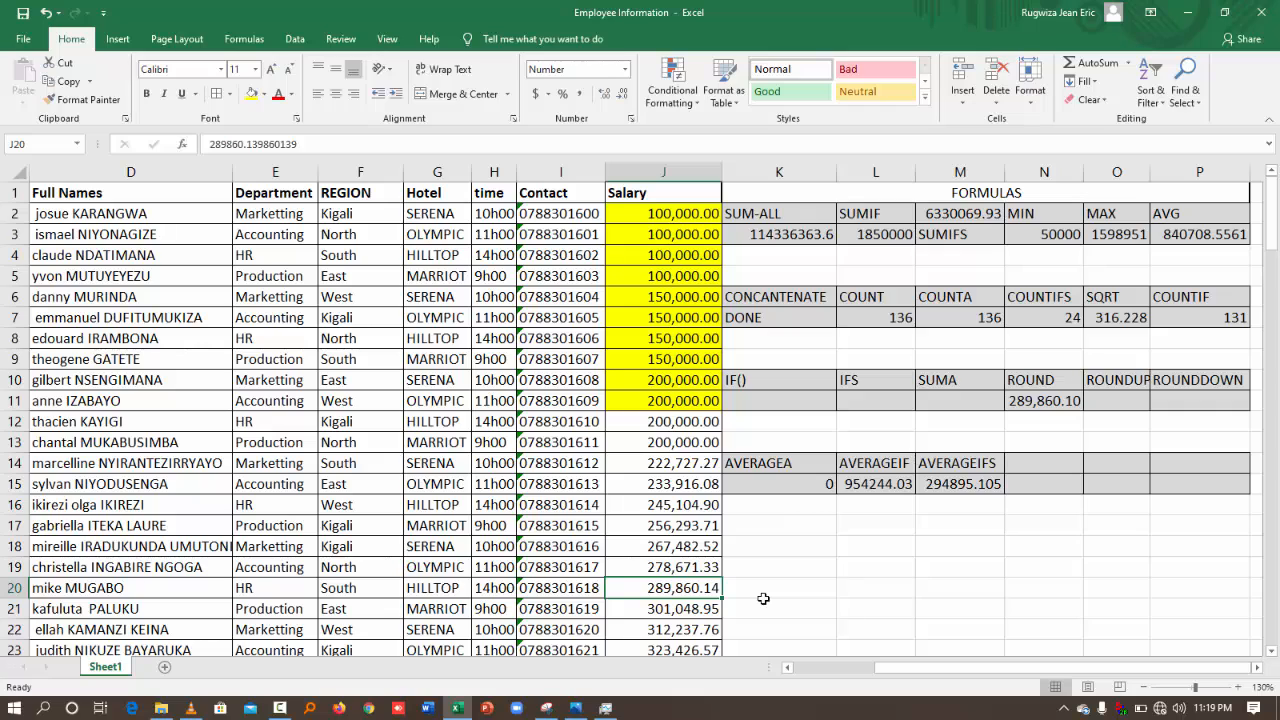
click(1060, 401)
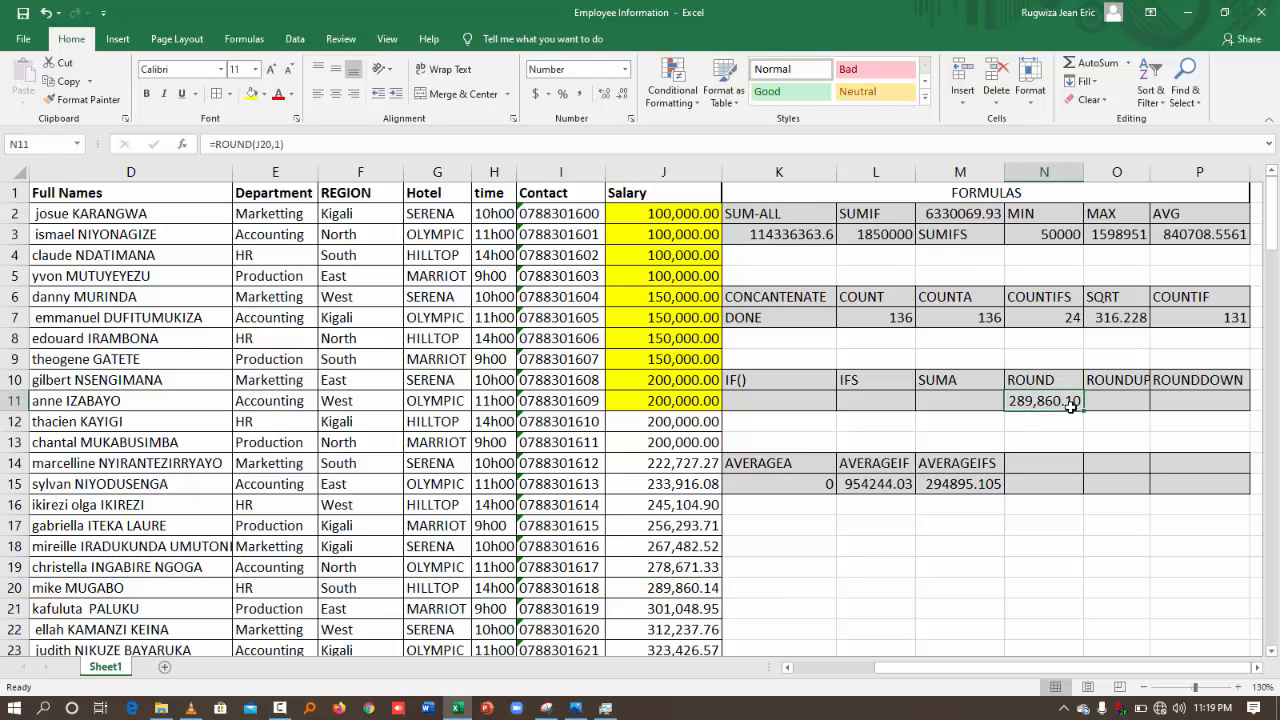
click(631, 119)
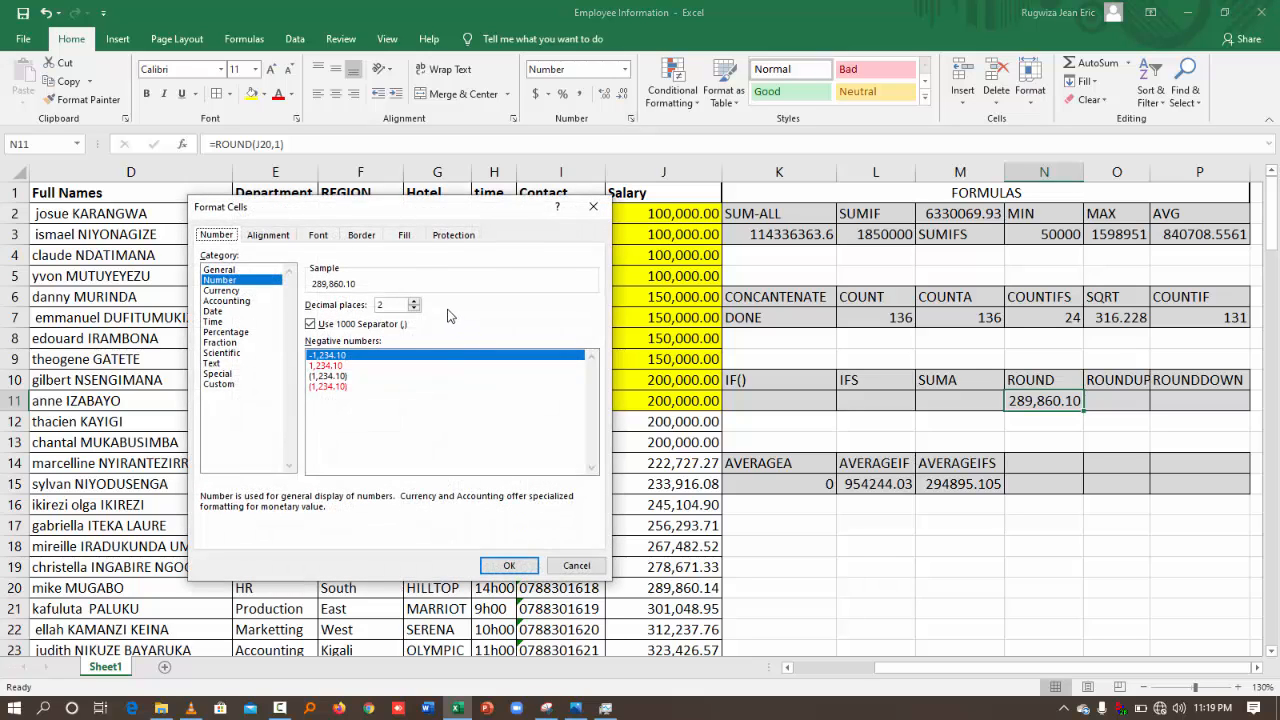
click(413, 308)
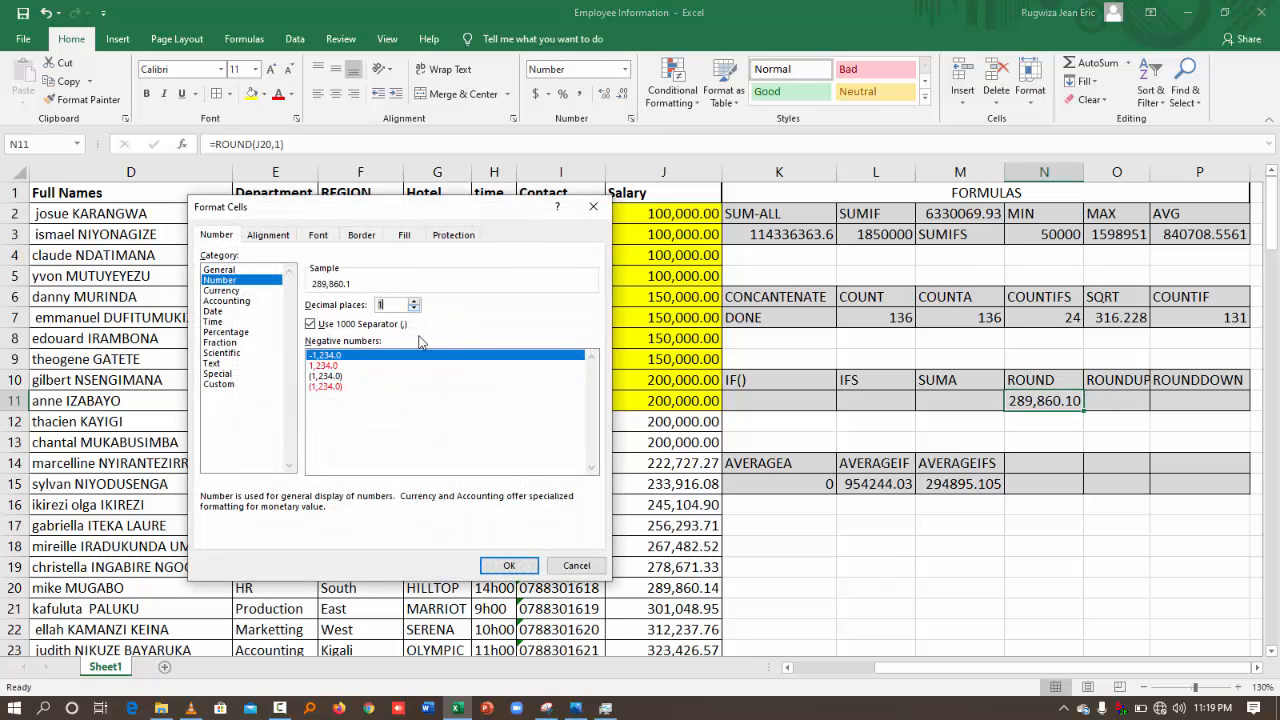
click(516, 568)
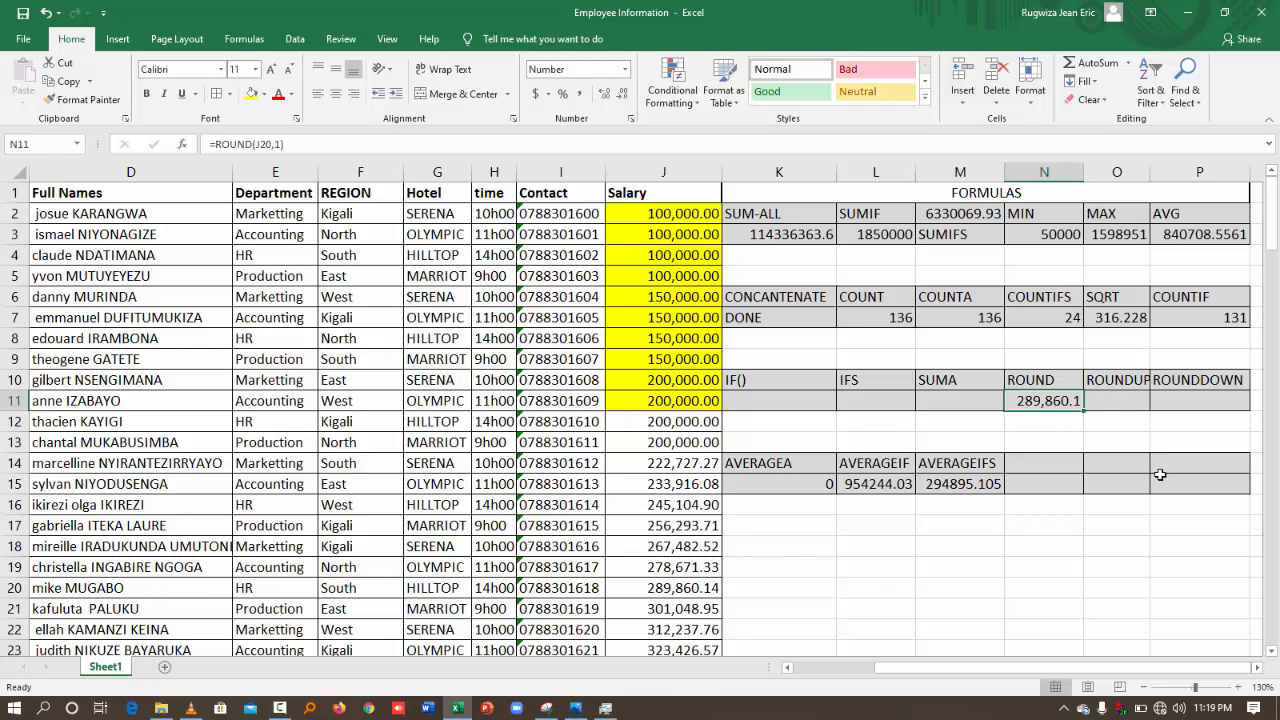
- Widen column O to fit the ROUNDUP heading and enter the partial formula =ROUN in O11
click(1114, 400)
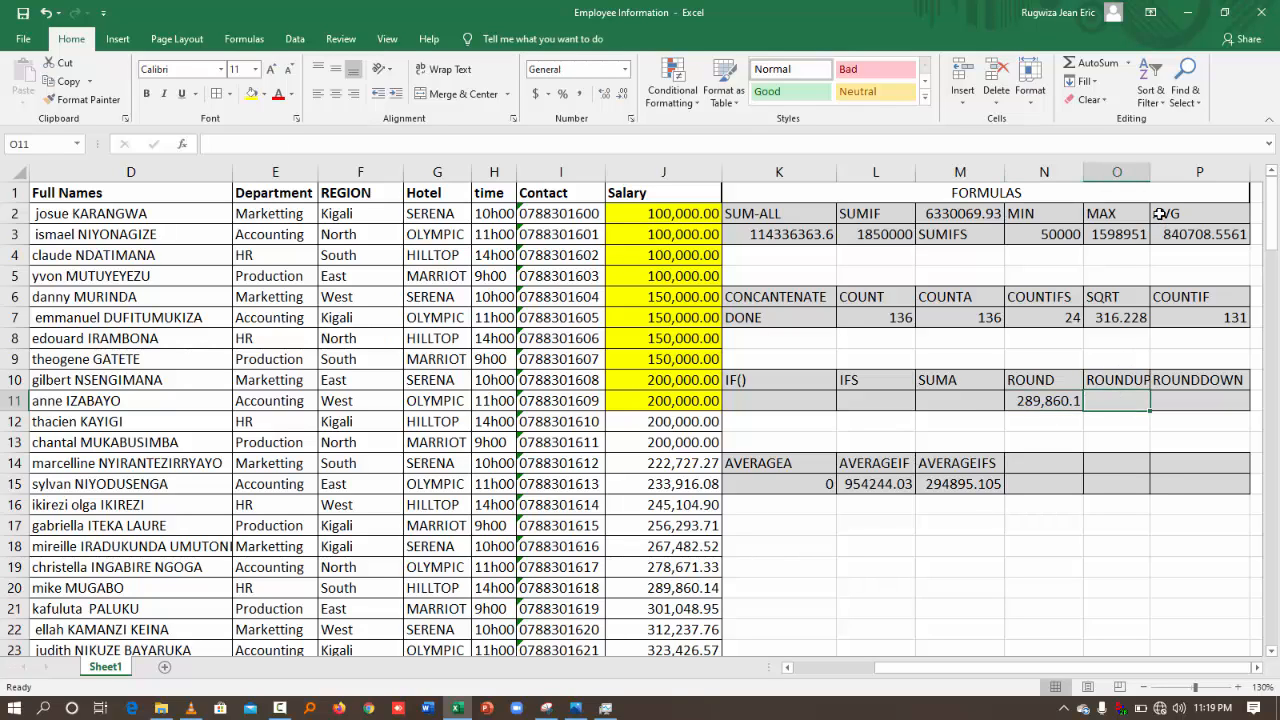
drag(1147, 175, 1157, 175)
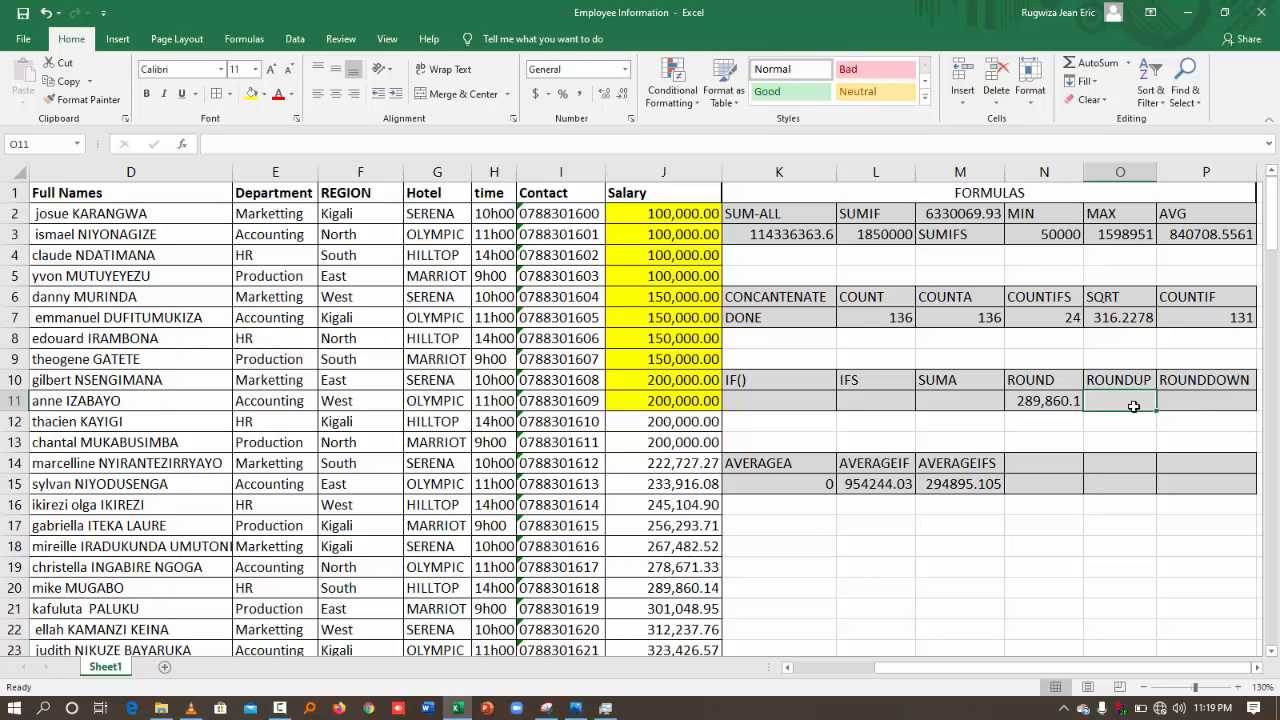
text(=R)
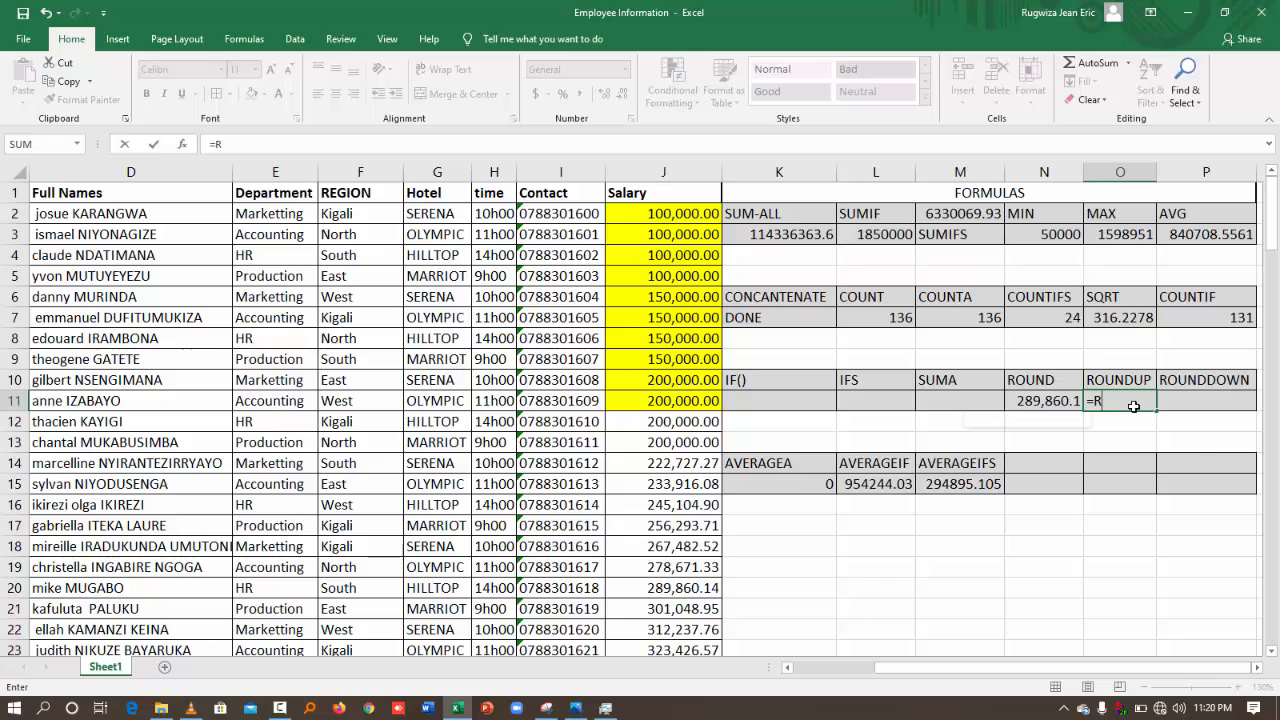
text(OUN)
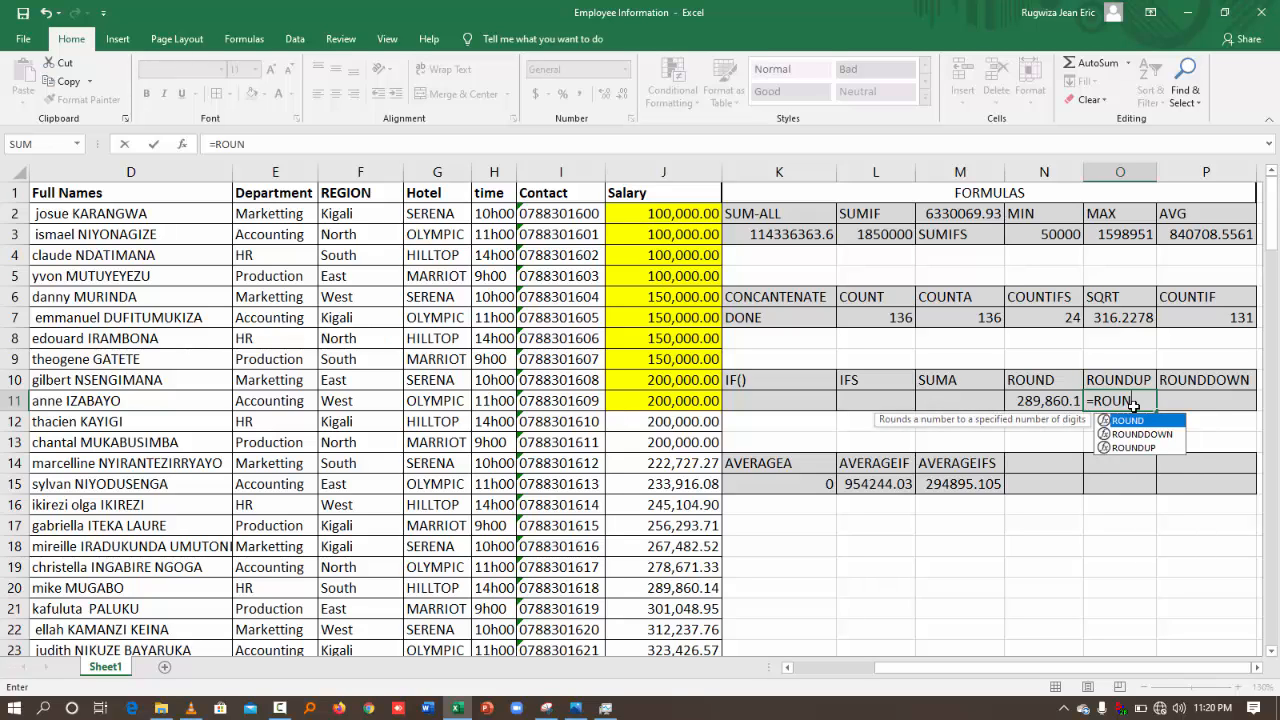
key(Down)
key(Down)
key(Return)
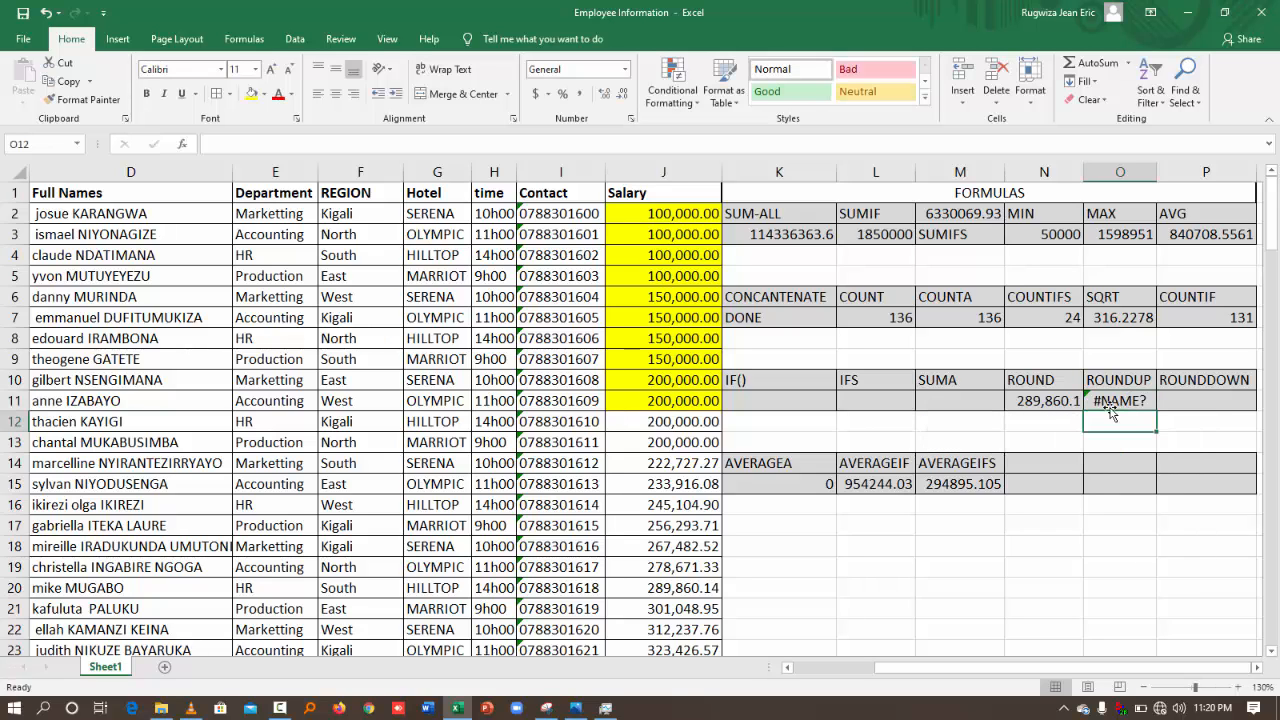
- Complete the formula in O11 as =ROUNDUP(J16,1)
click(1118, 402)
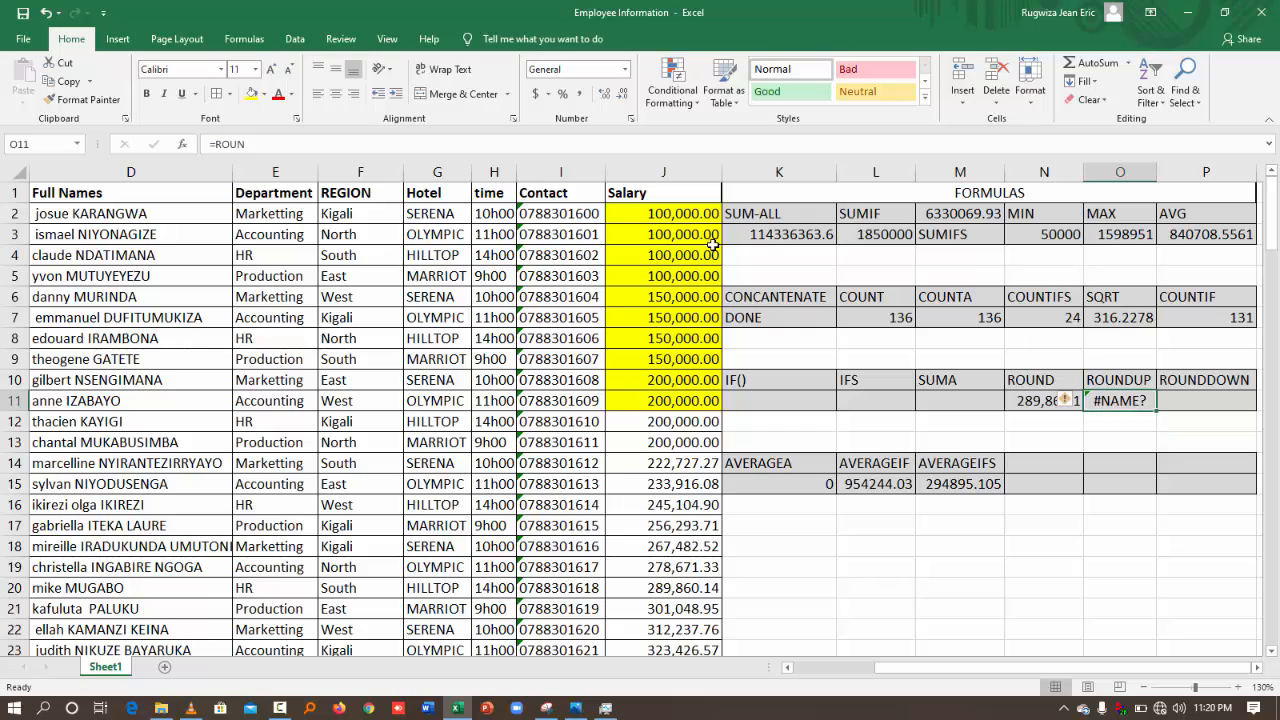
click(275, 143)
text(DUP()
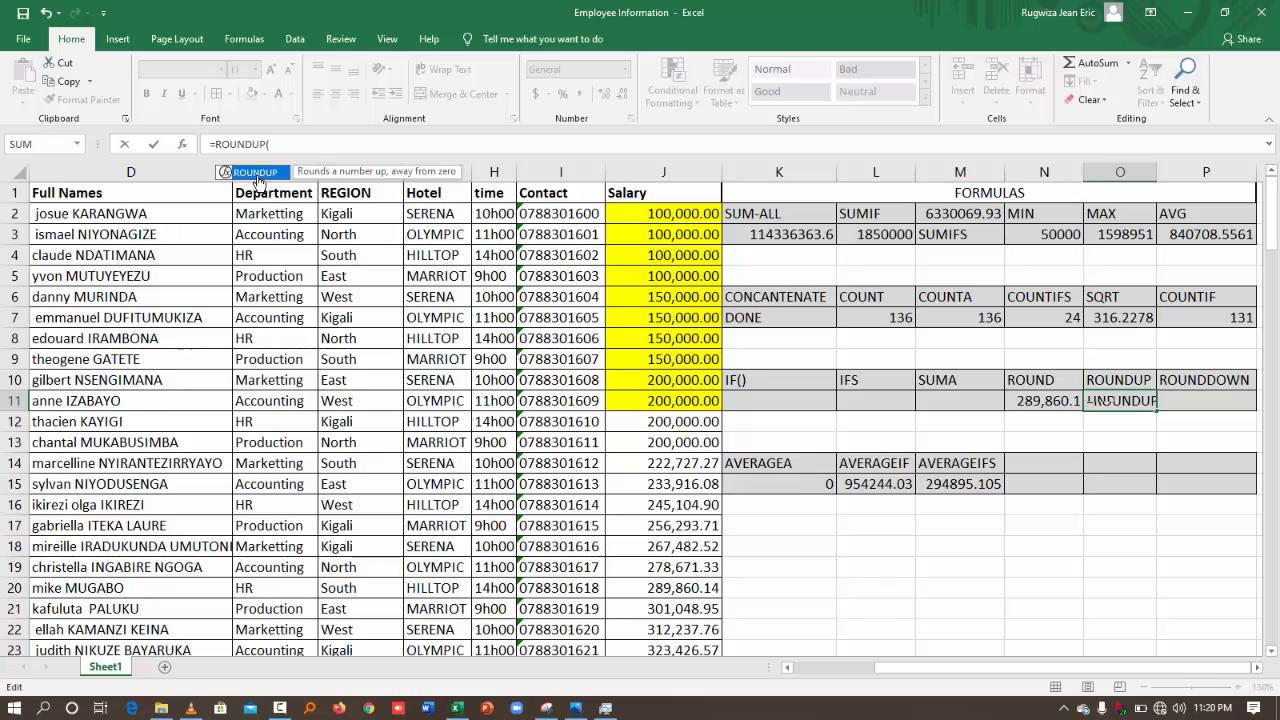
double_click(255, 173)
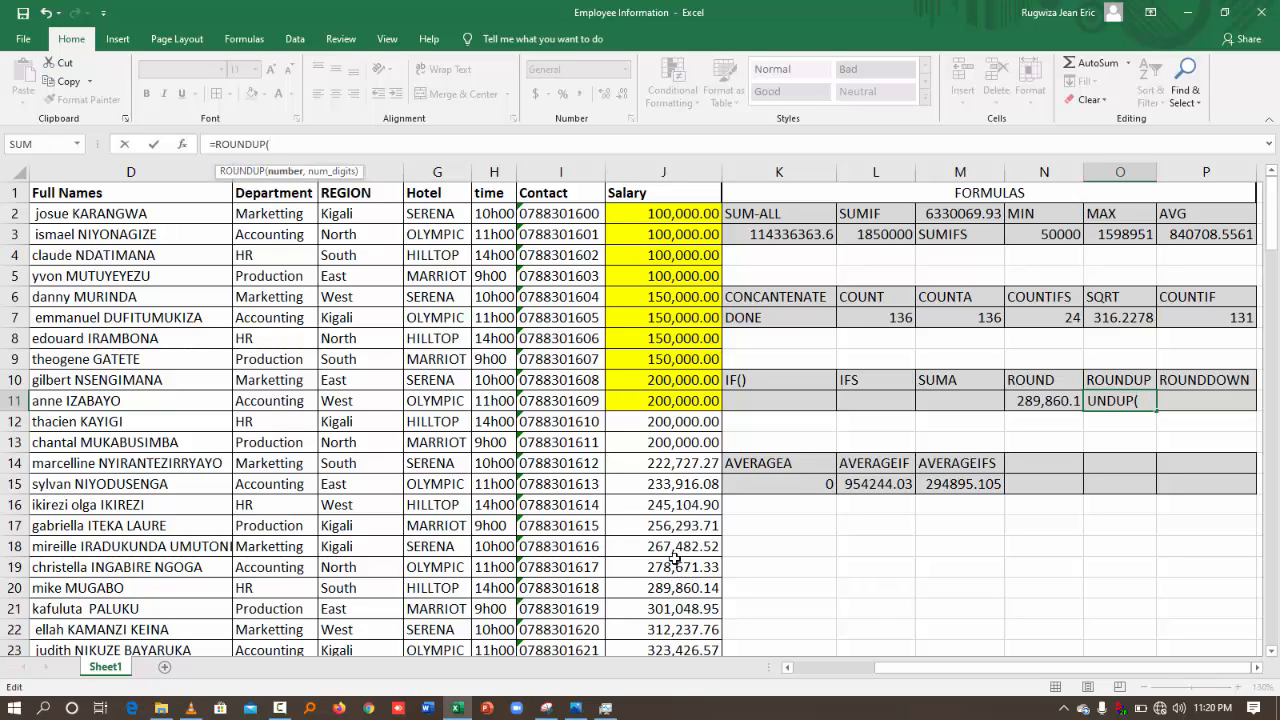
click(700, 505)
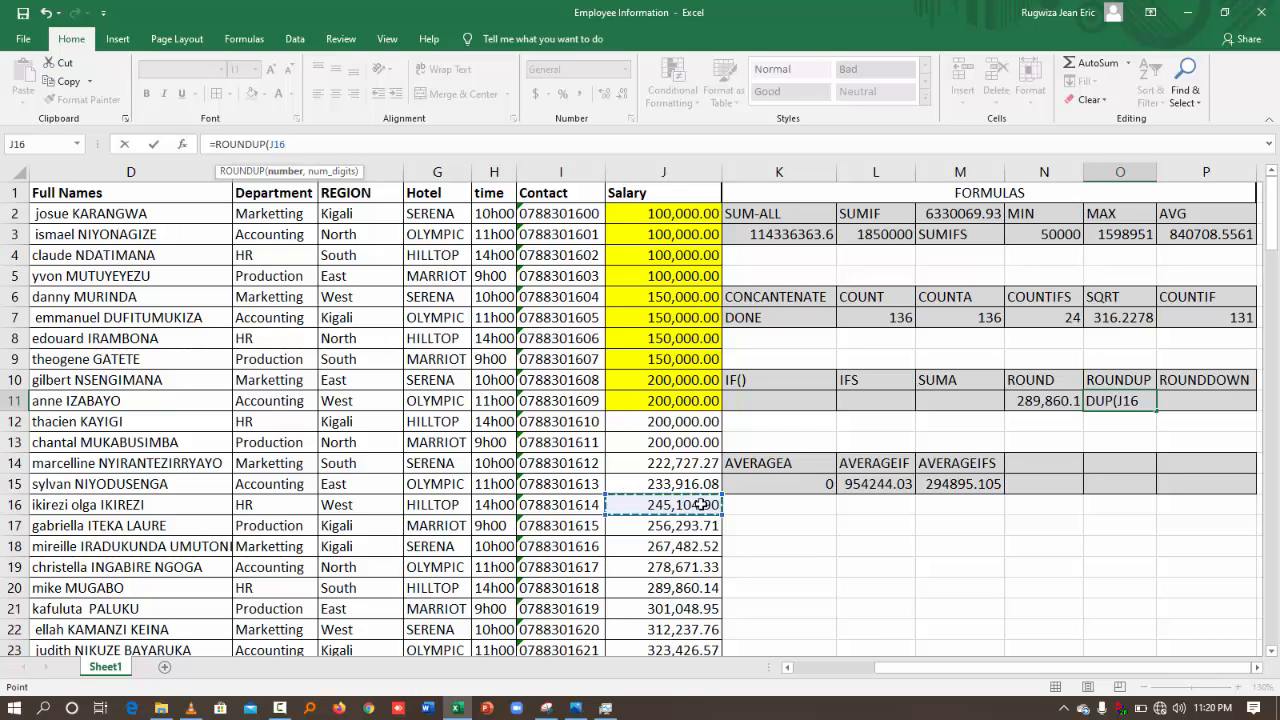
text(,1))
key(Return)
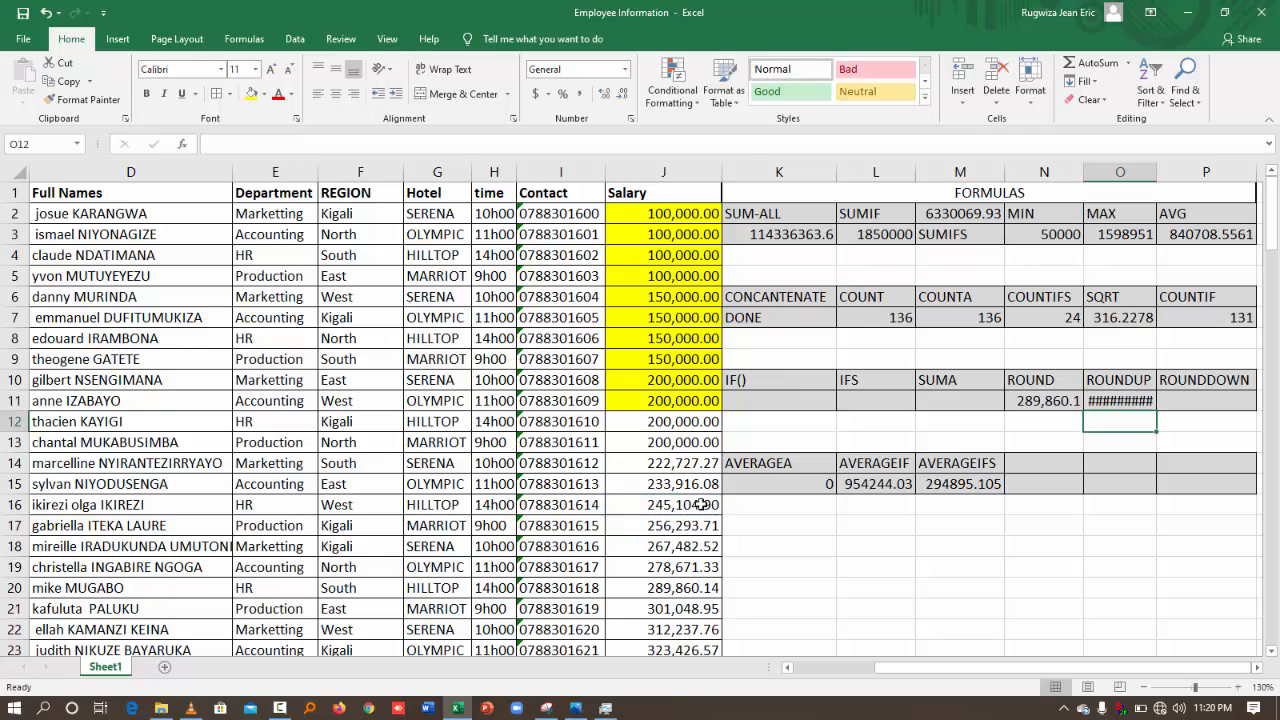
- Widen column O further so the ROUNDUP result fits, and select P11 under the ROUNDDOWN heading
drag(1157, 172, 1180, 171)
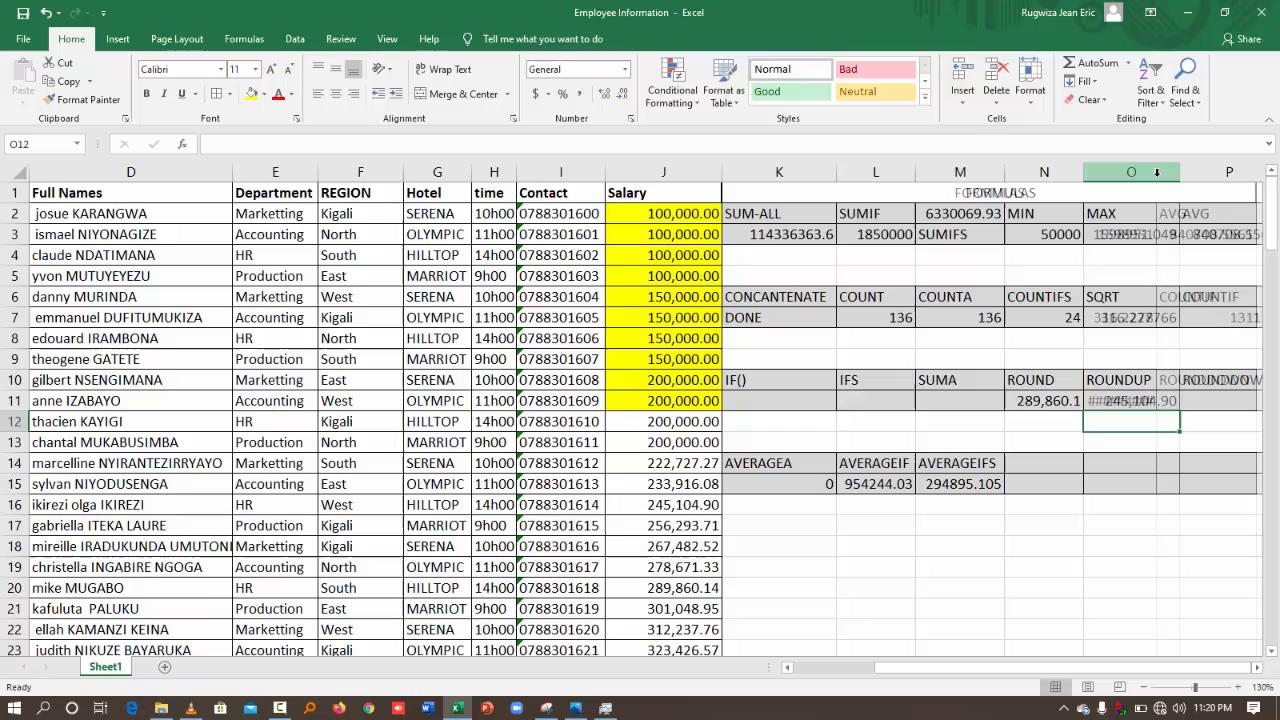
click(1165, 400)
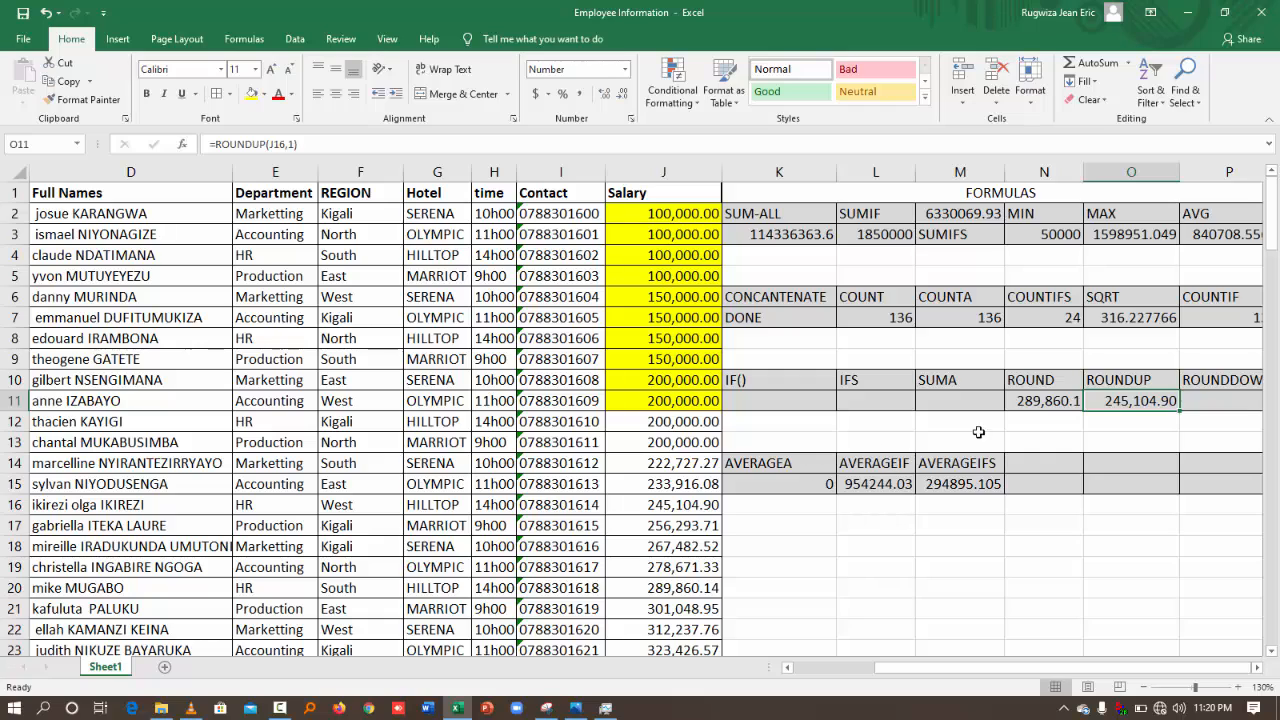
click(1195, 399)
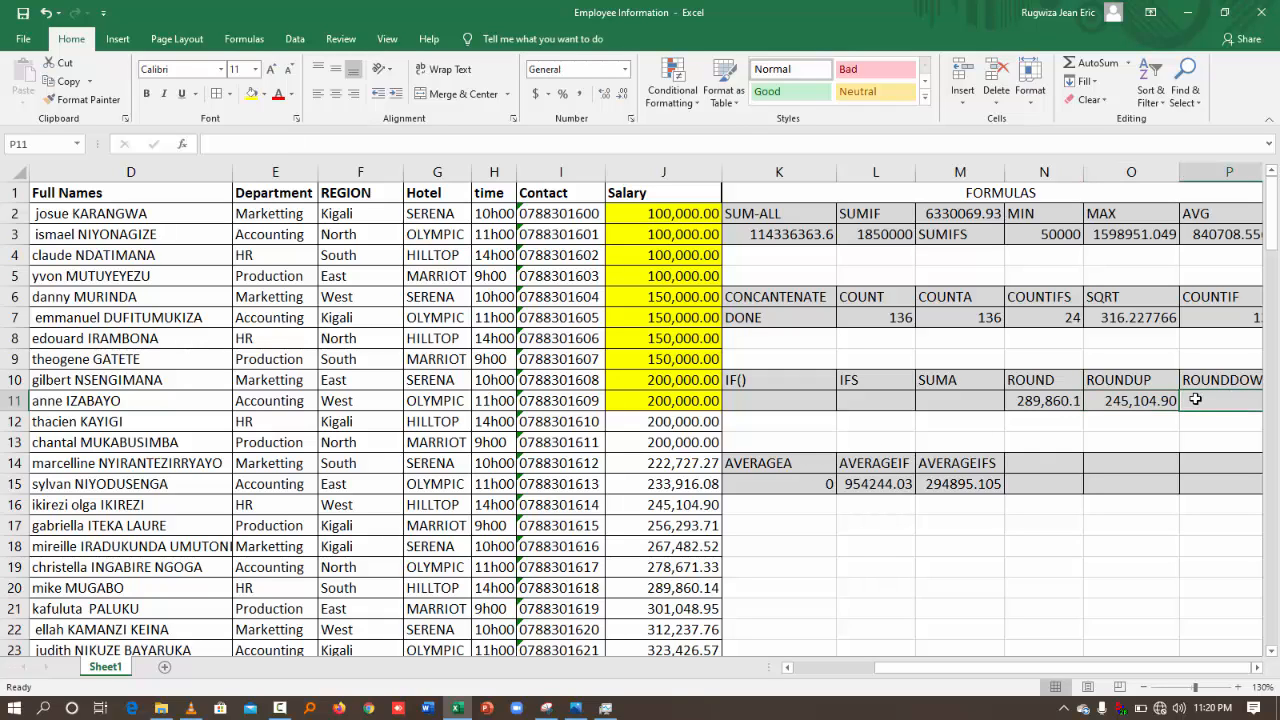
- Enter =ROUNDDOWN(J14,1) in P11 to round the J14 salary down to one decimal, and check the result
click(709, 469)
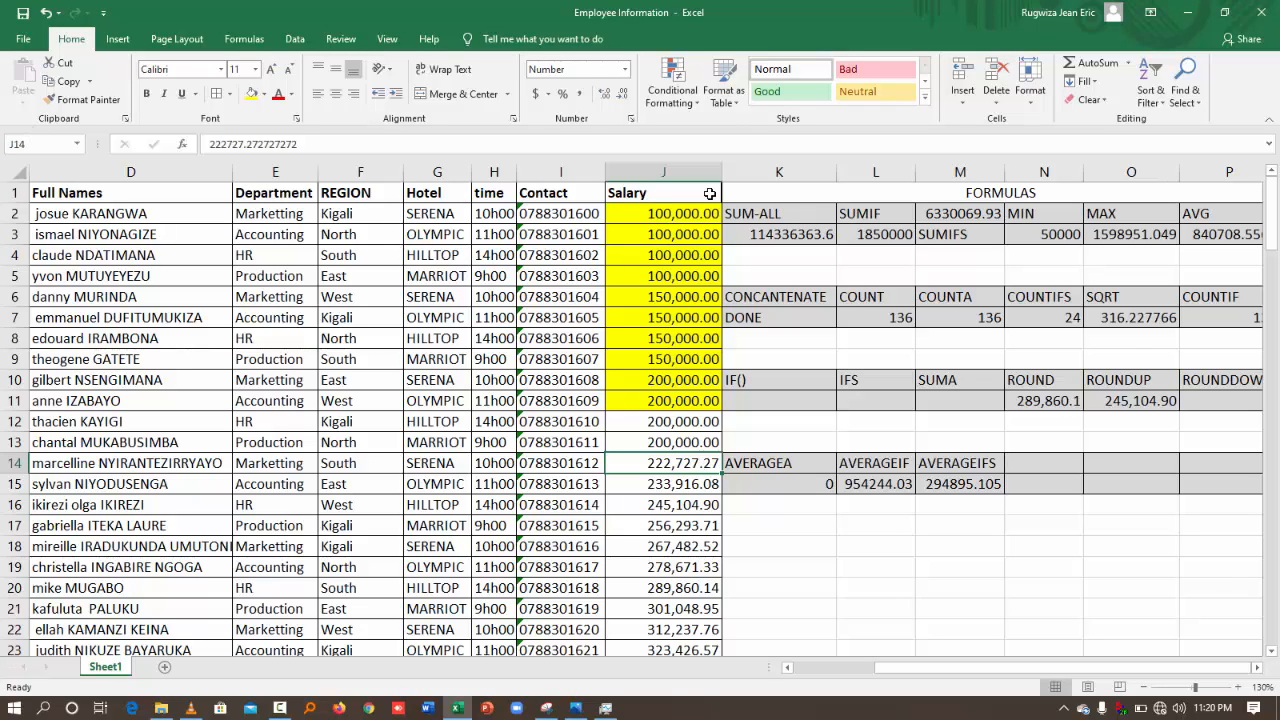
click(1215, 400)
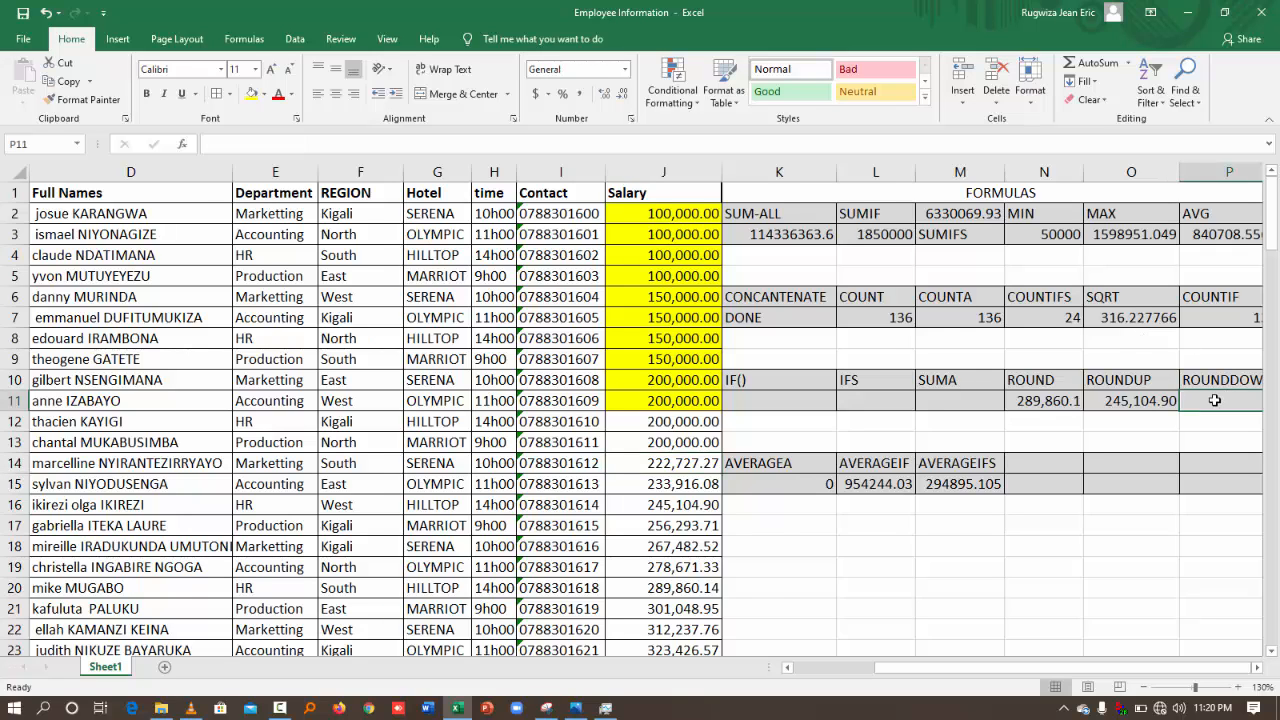
scroll(1215, 400, right, 2)
text(=ROUND)
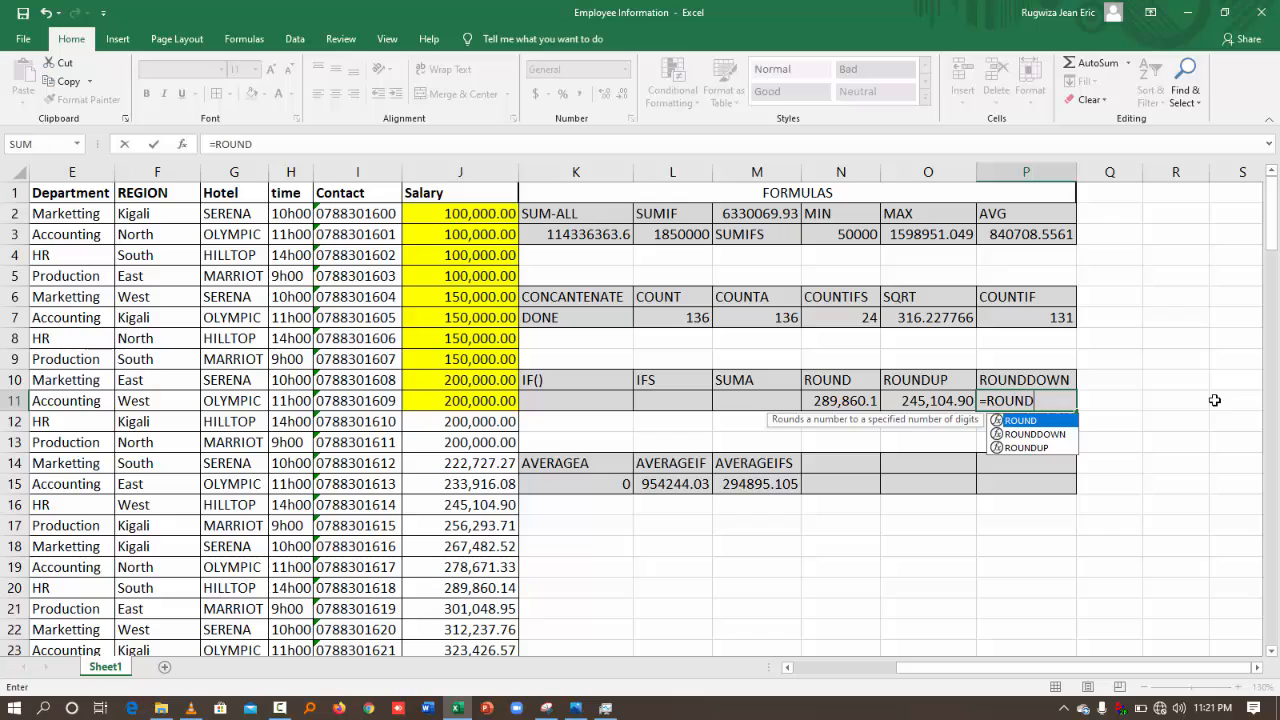
text(D)
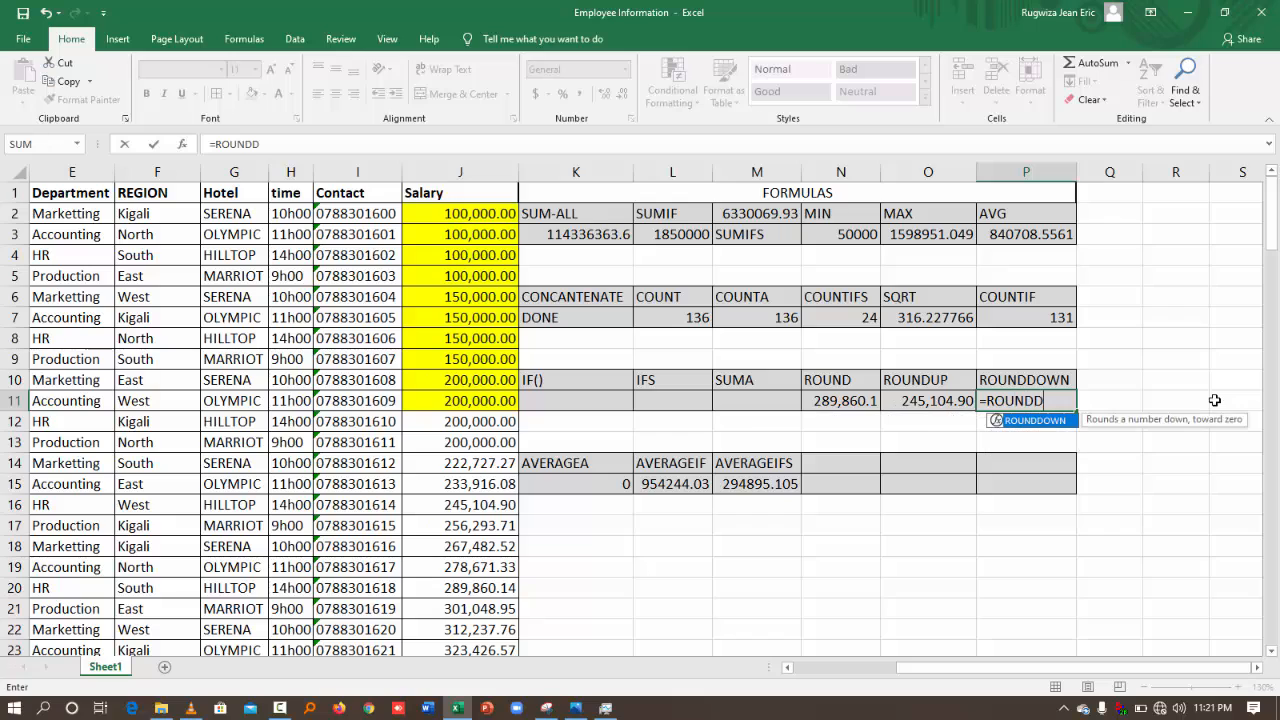
double_click(1035, 421)
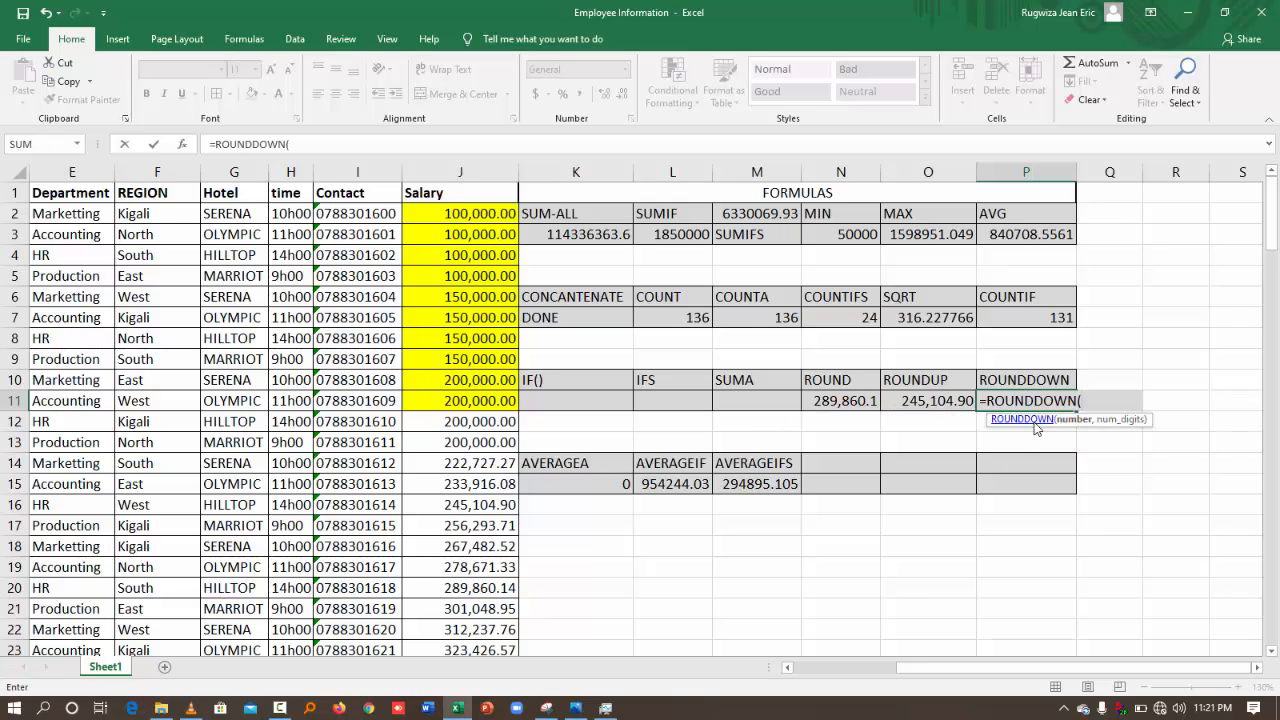
text(j1)
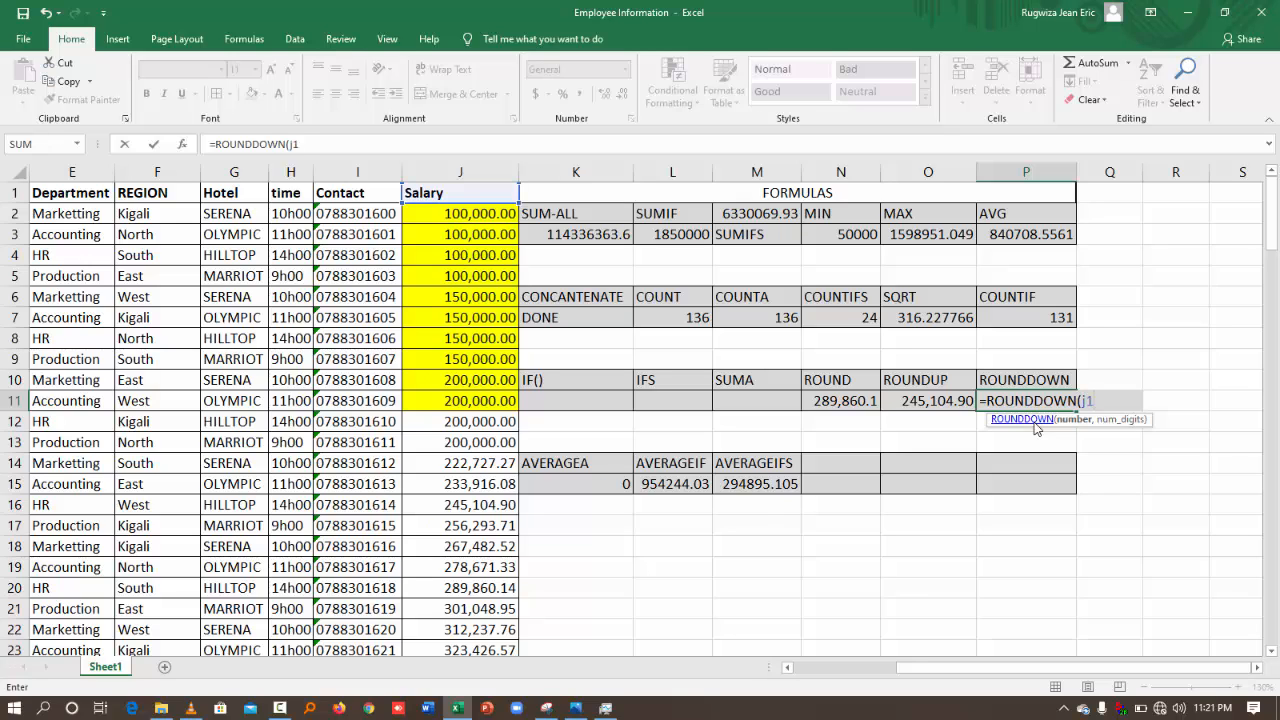
text(4)
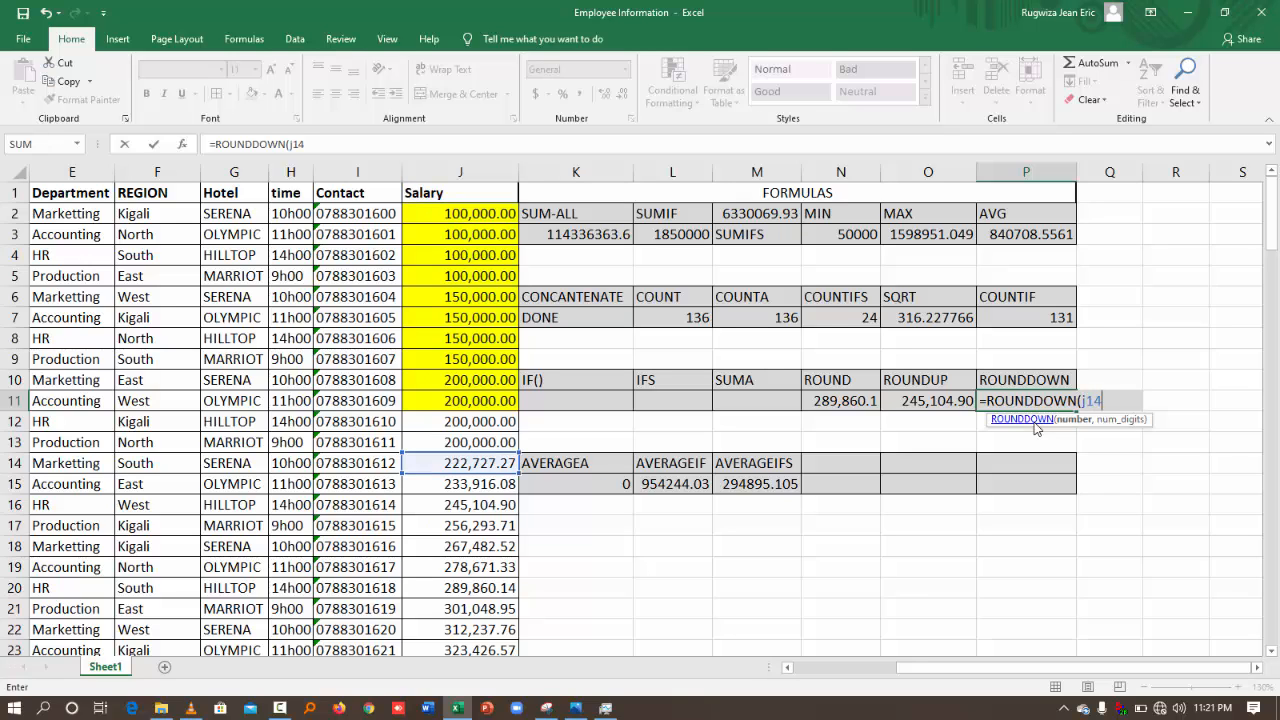
text(,1))
key(Return)
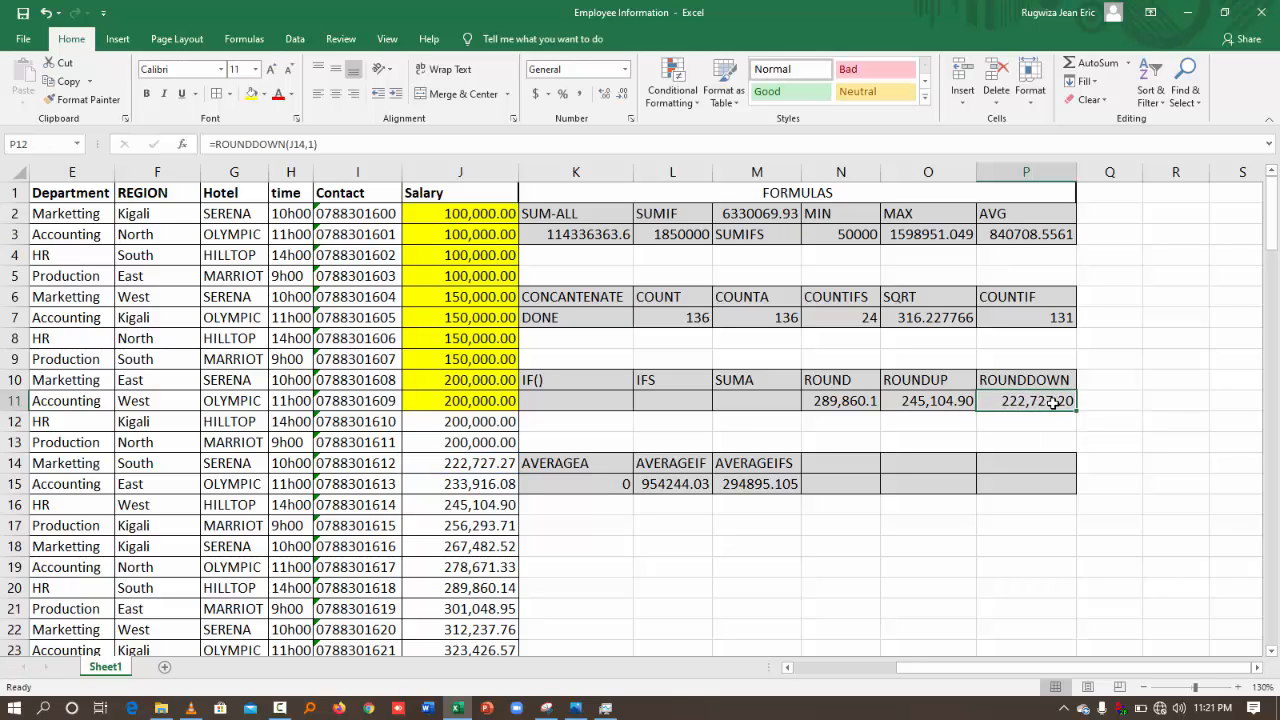
click(1052, 402)
- Enter =ROUNDUP(J14,1) in O12 and compare its result with the ROUNDDOWN result in P11
click(913, 417)
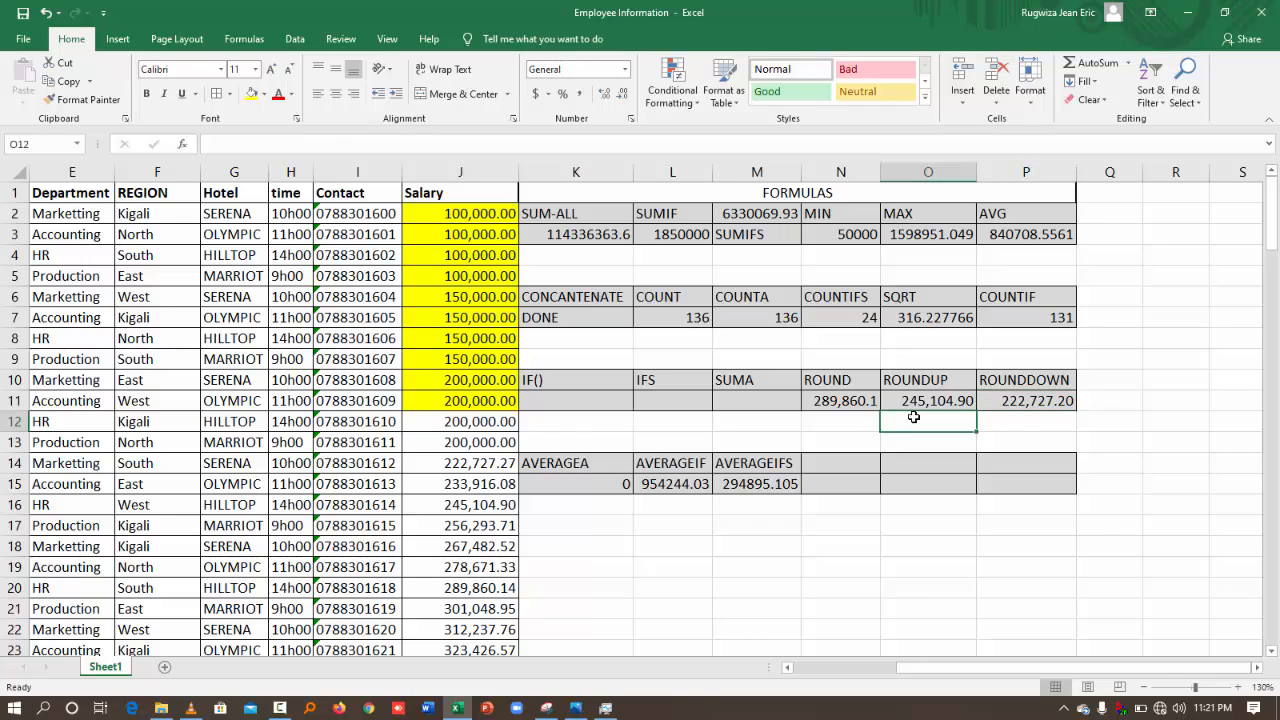
text(=)
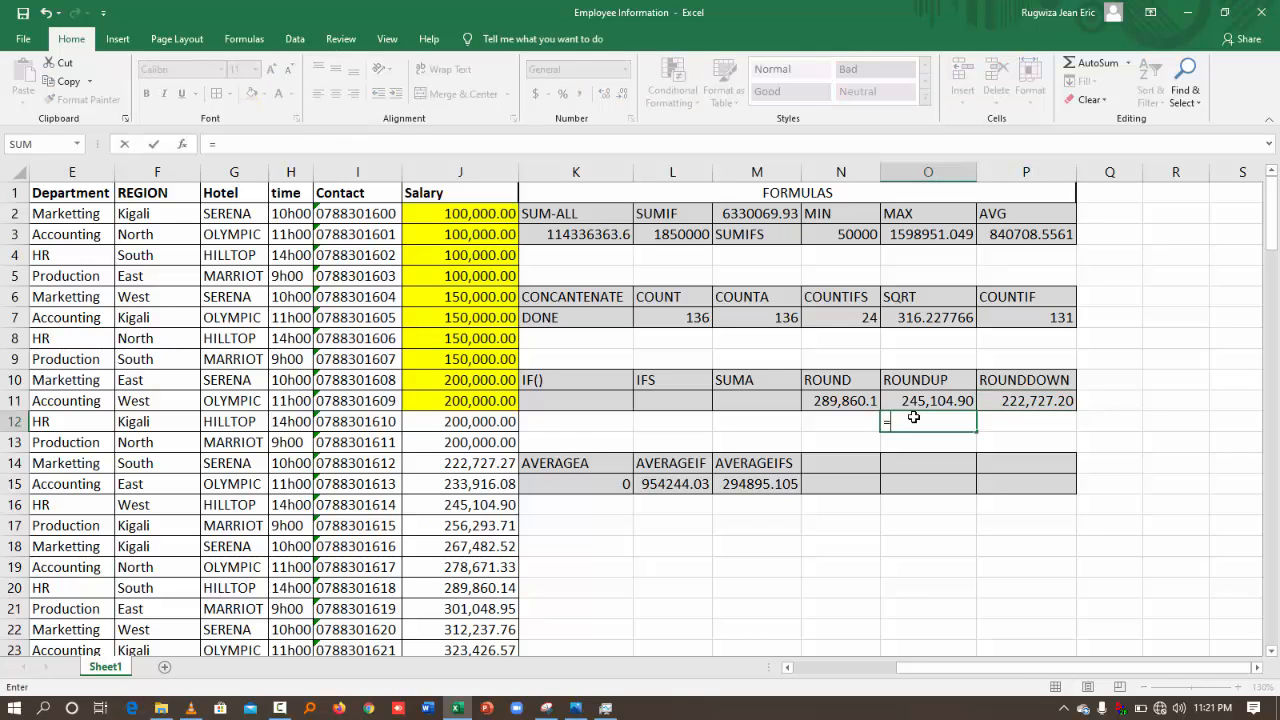
text(ROUN)
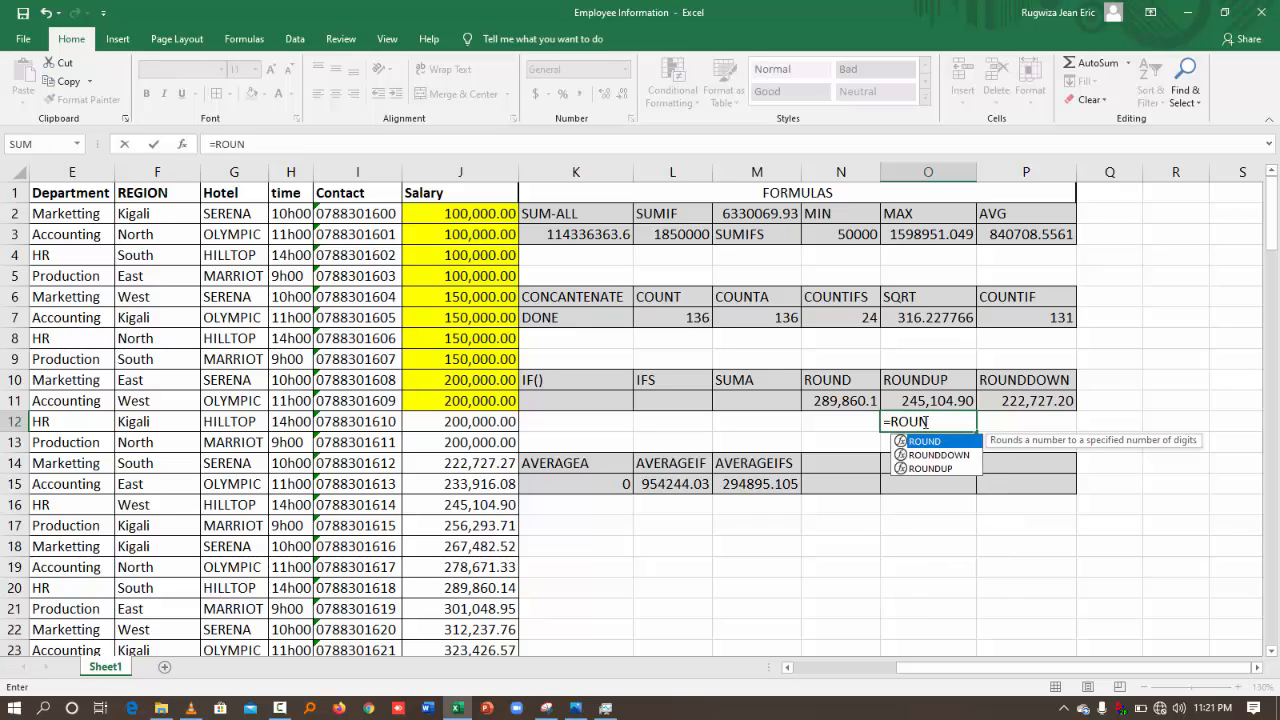
double_click(940, 467)
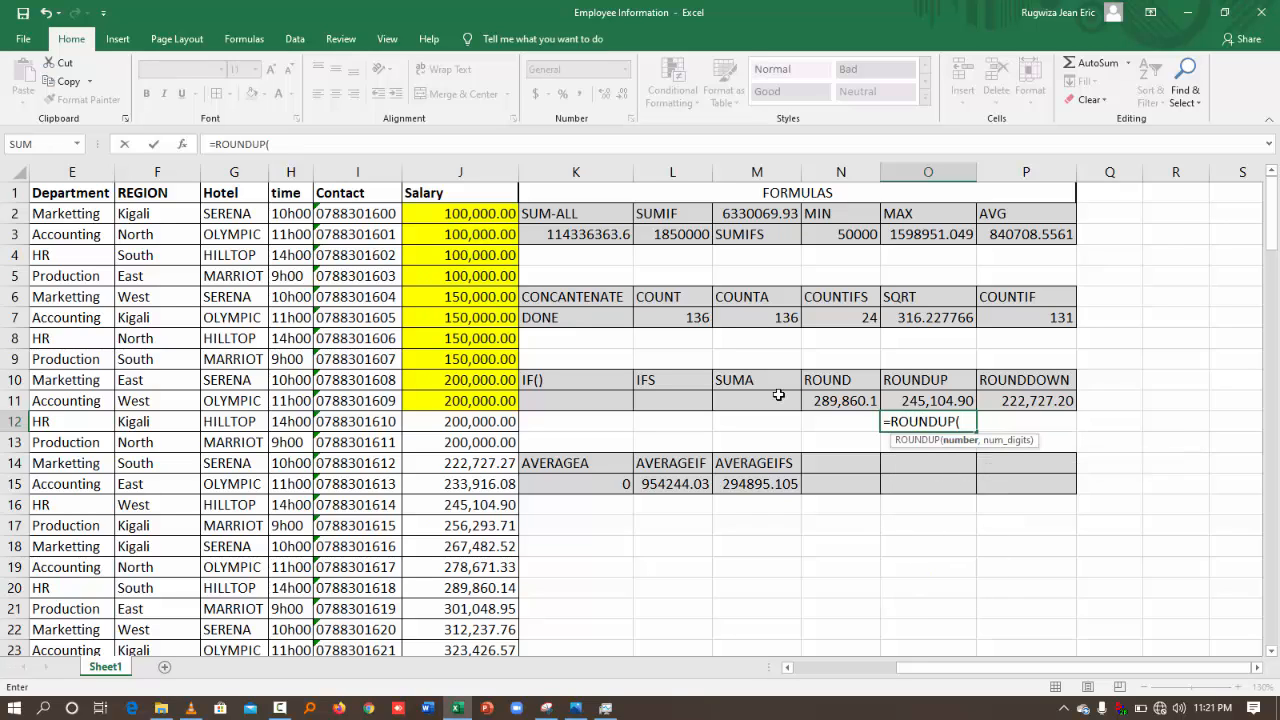
text(J14)
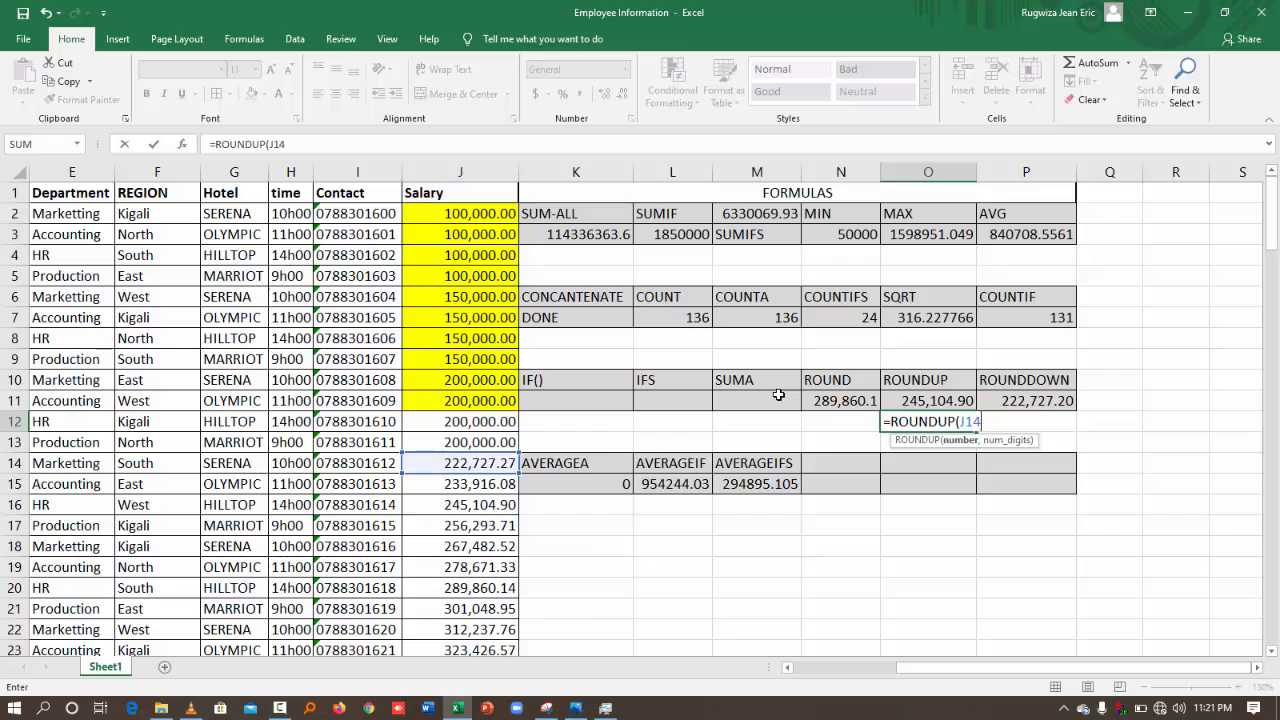
text(,1)
key(Return)
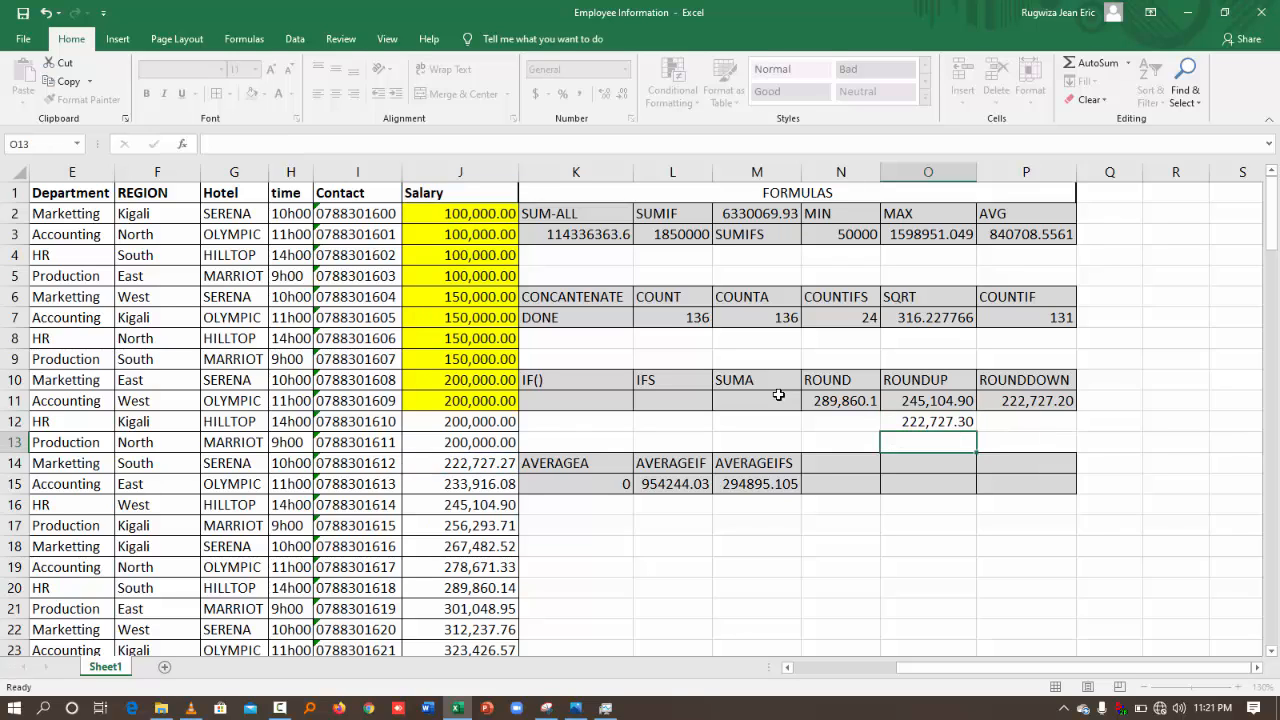
click(945, 424)
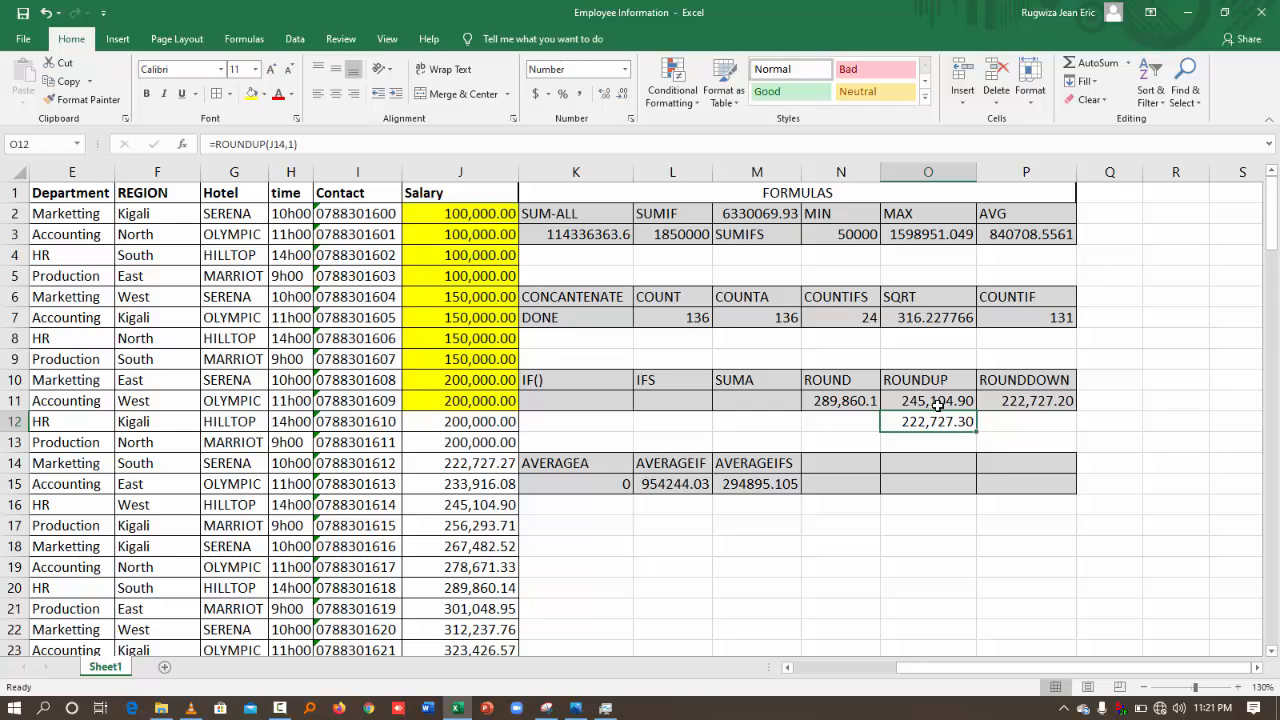
click(1078, 405)
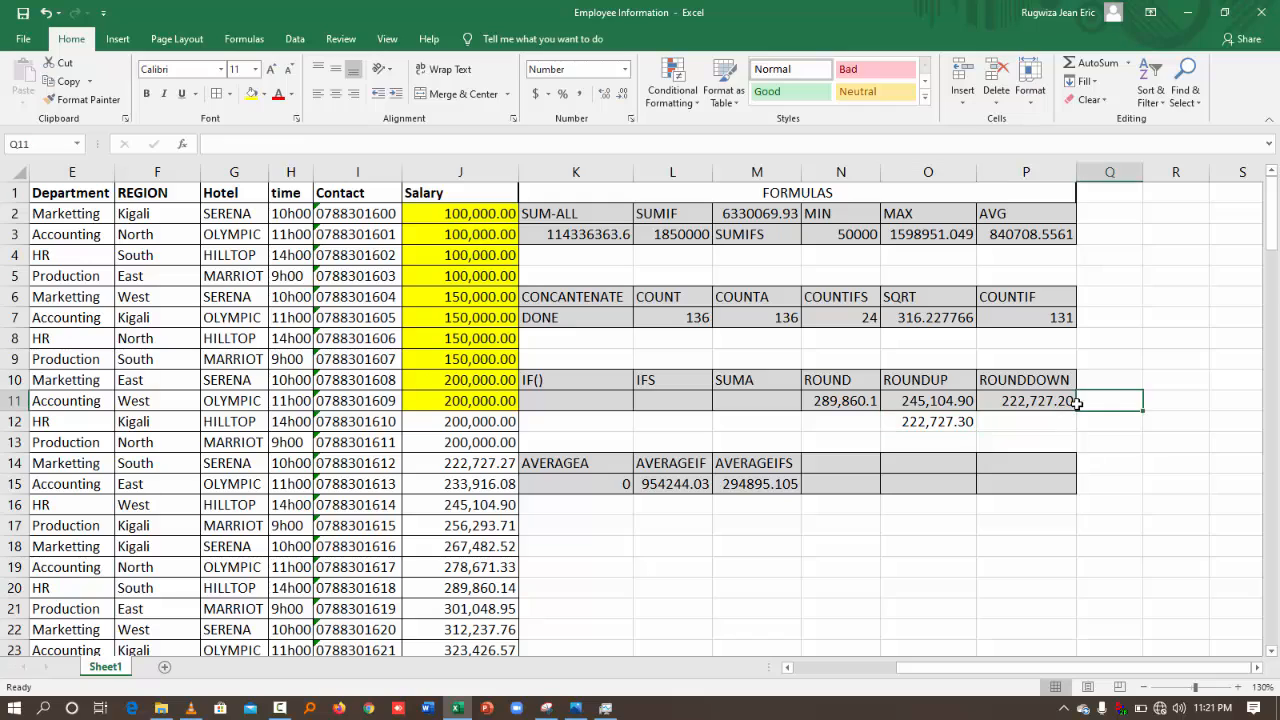
click(1058, 400)
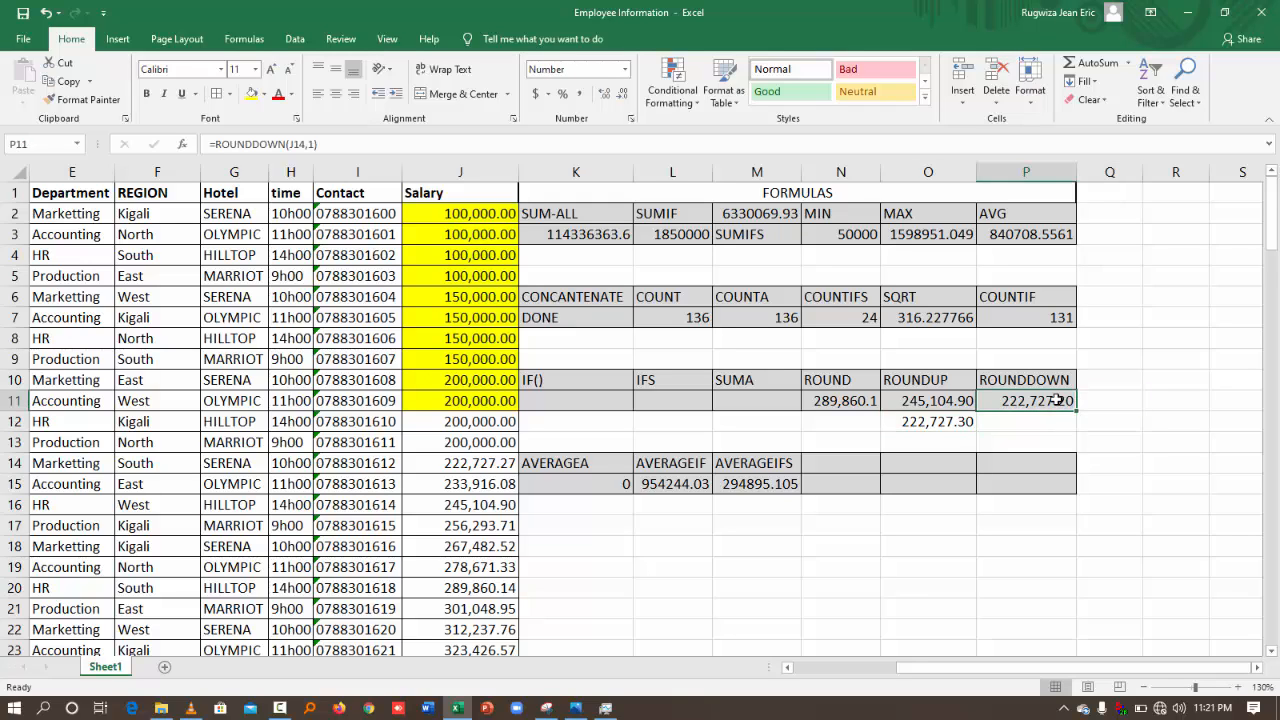
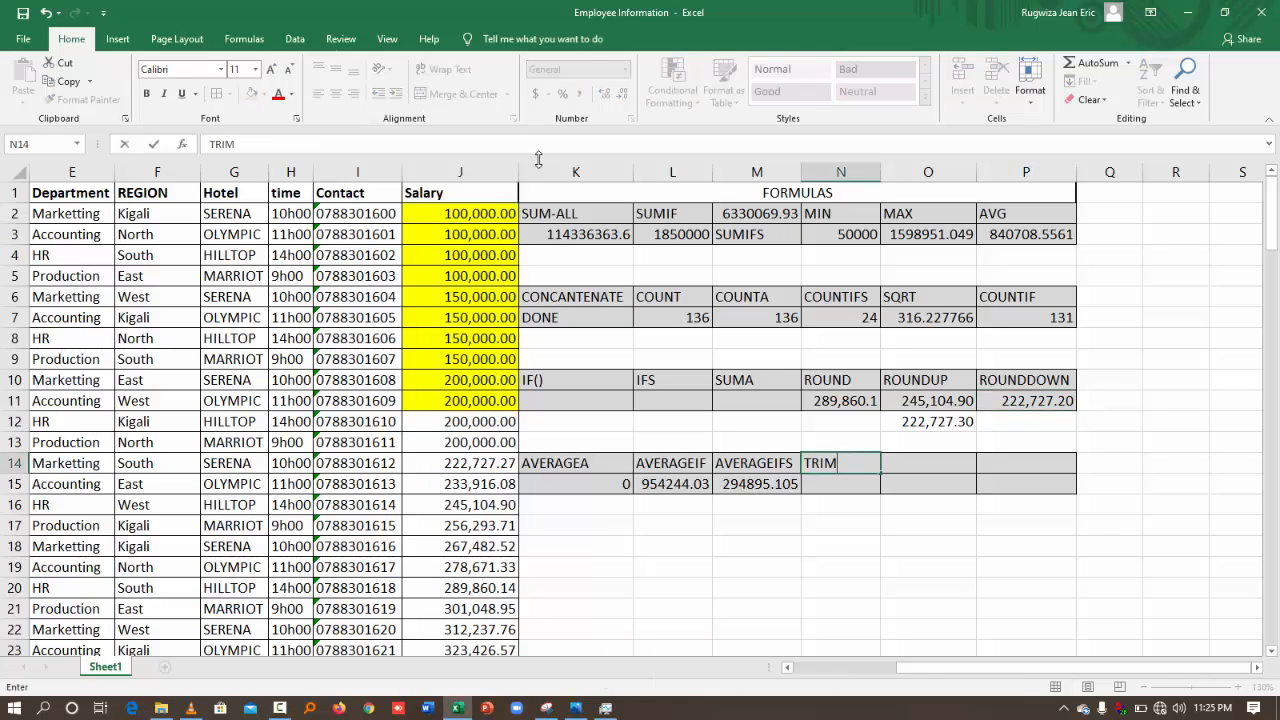
- Insert a blank column between the Salary column and the formulas block
click(545, 172)
right_click(546, 172)
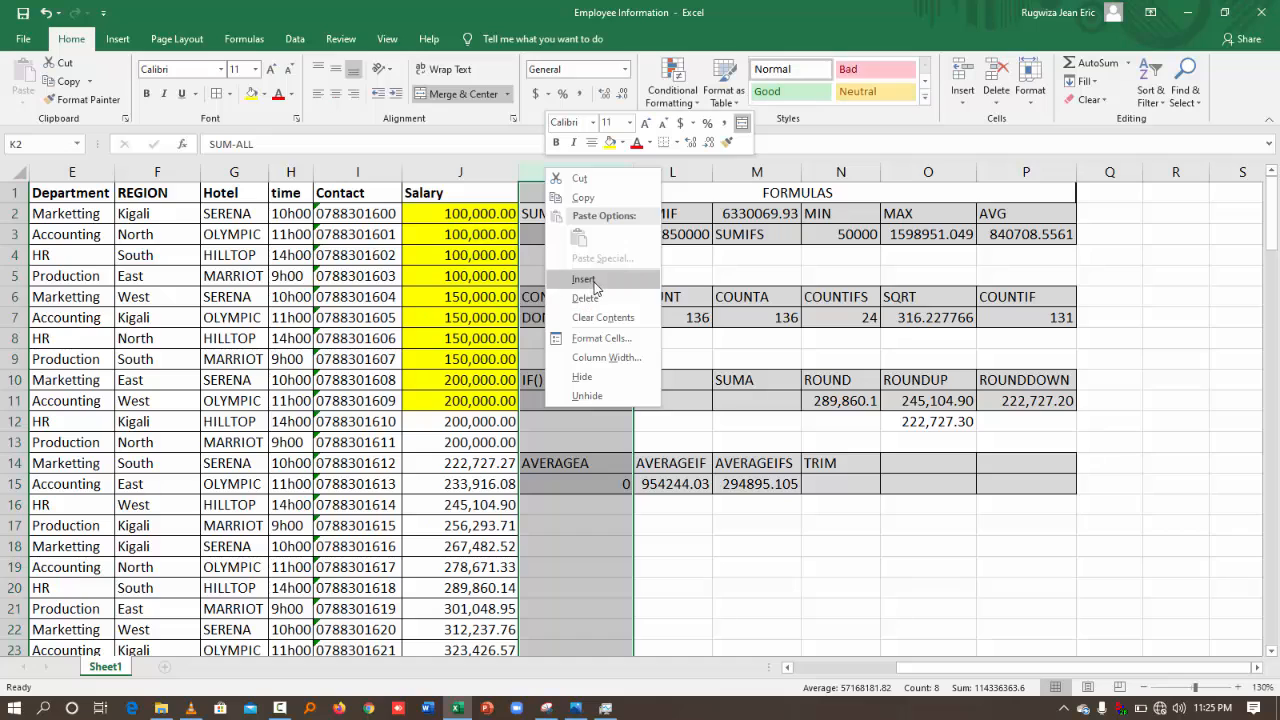
click(583, 279)
- Enter the bold heading COMMISSION in K1
click(545, 196)
key(ctrl+b)
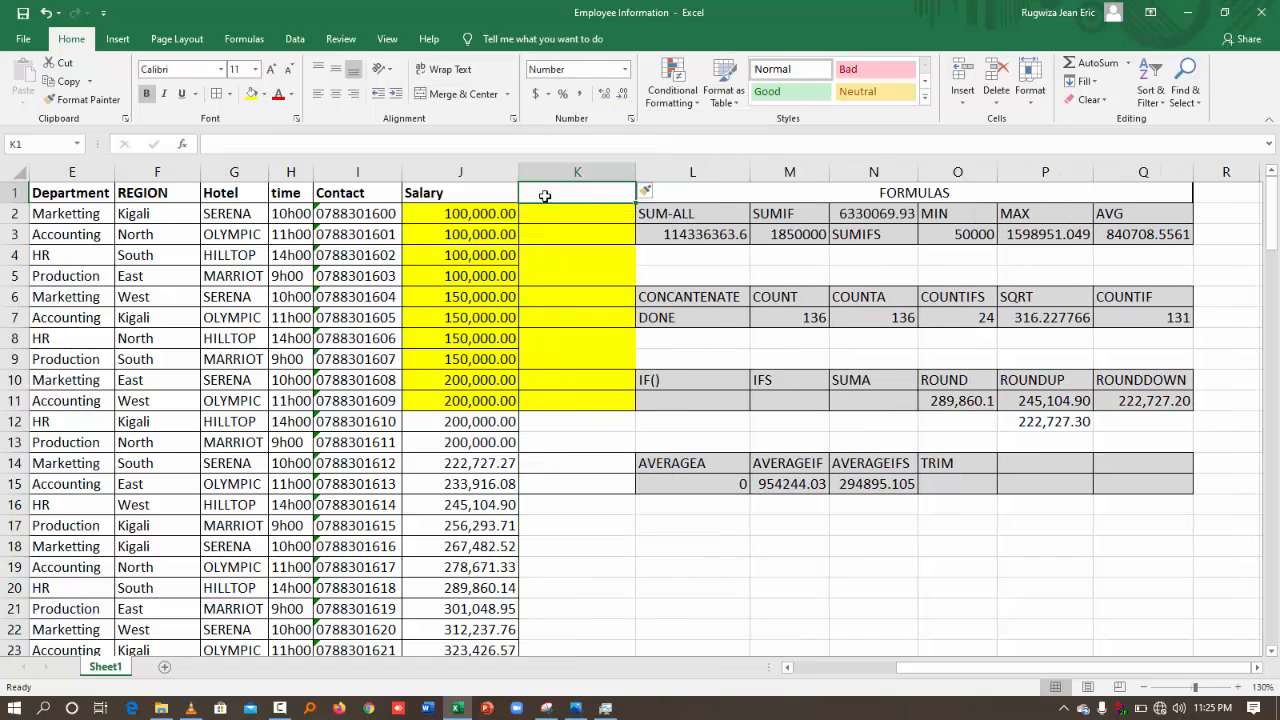
text(cOMMI)
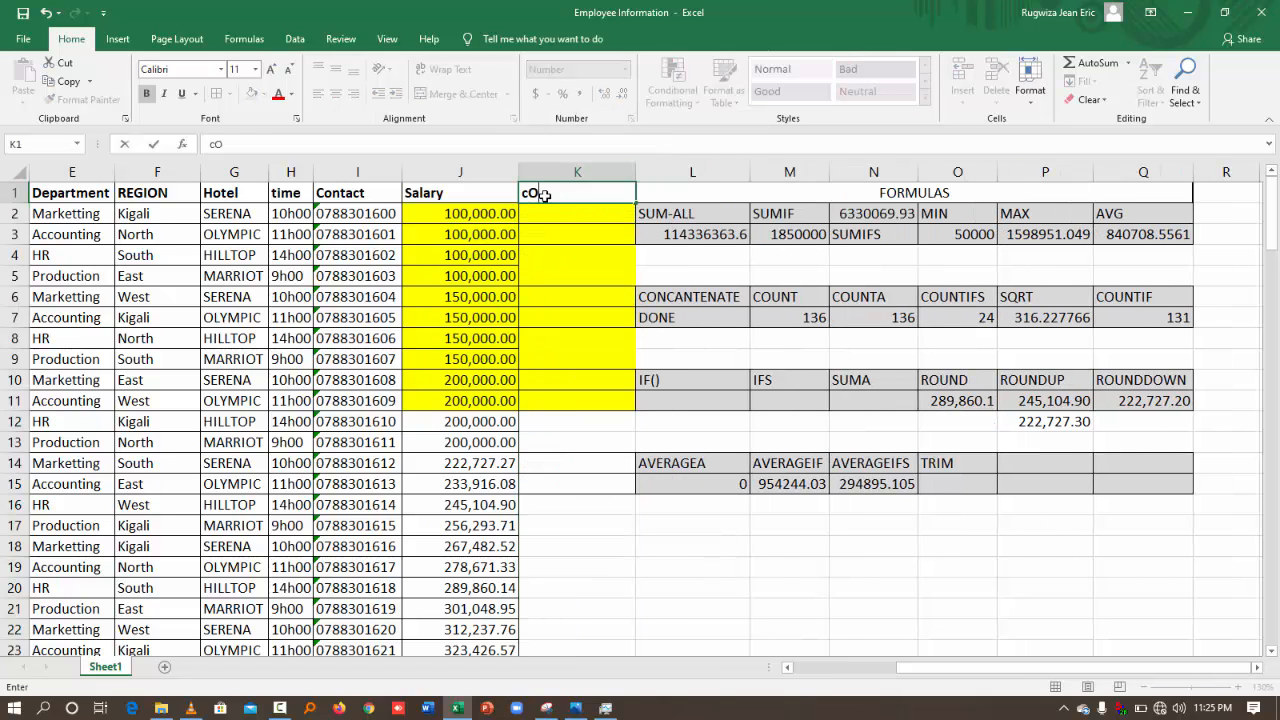
key(BackSpace)
key(BackSpace)
key(BackSpace)
key(BackSpace)
key(BackSpace)
text(C)
key(BackSpace)
text(COMMISSION)
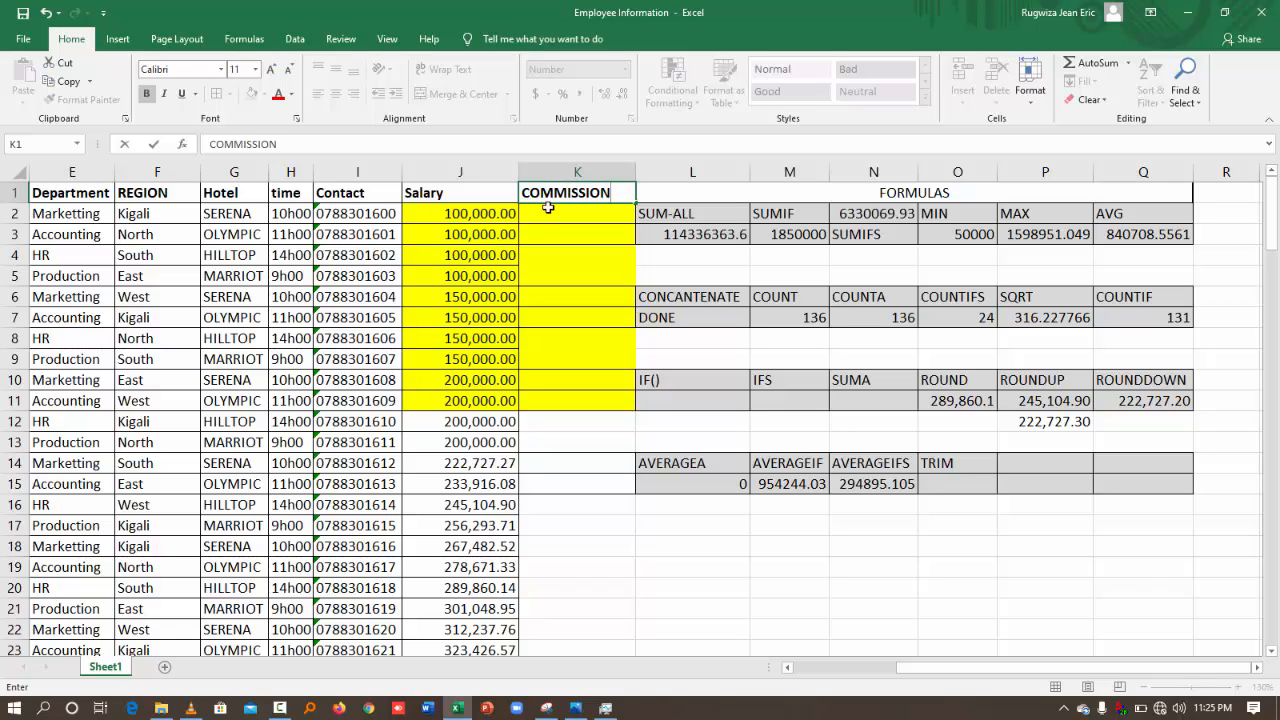
- Fill the whole COMMISSION column with a light orange color
click(550, 171)
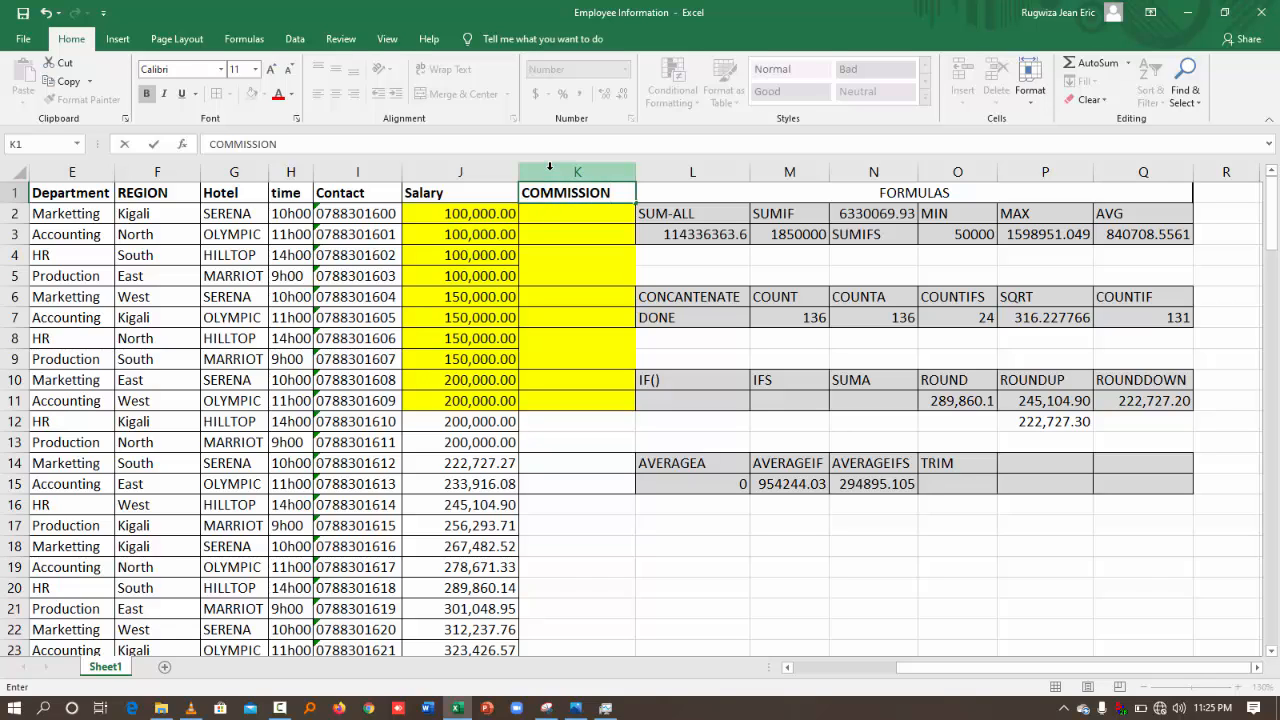
click(265, 94)
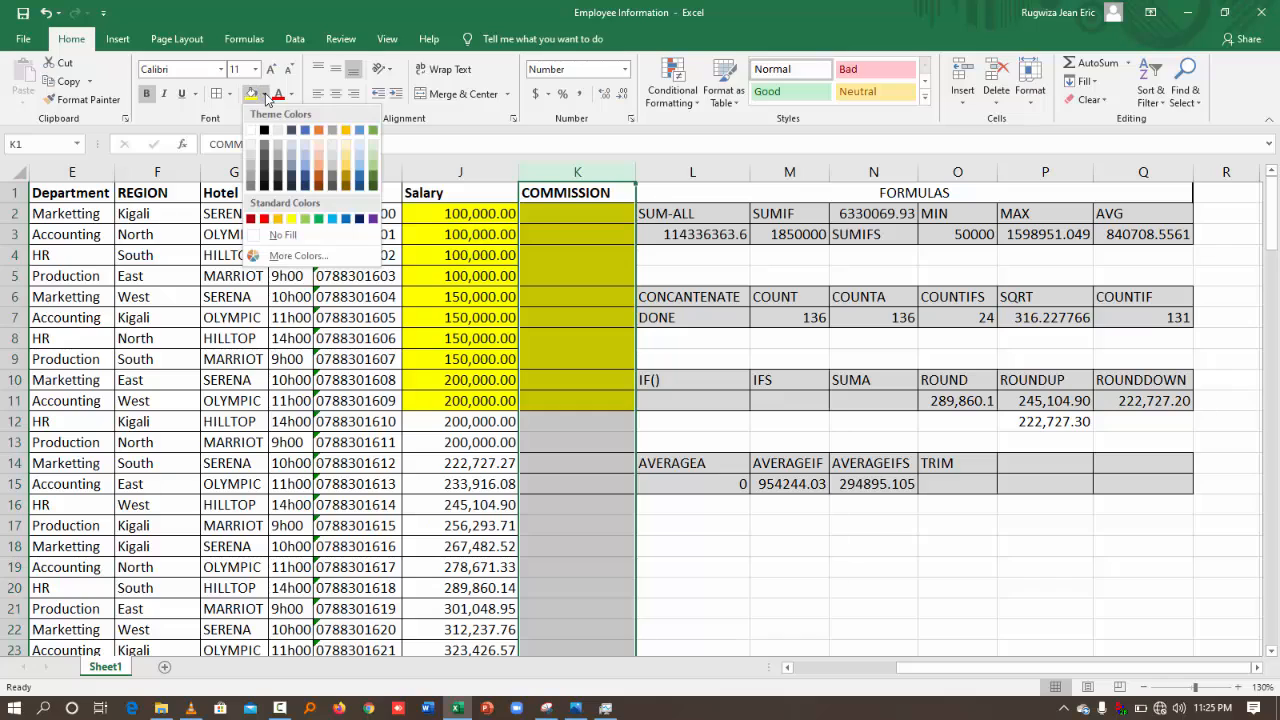
click(323, 157)
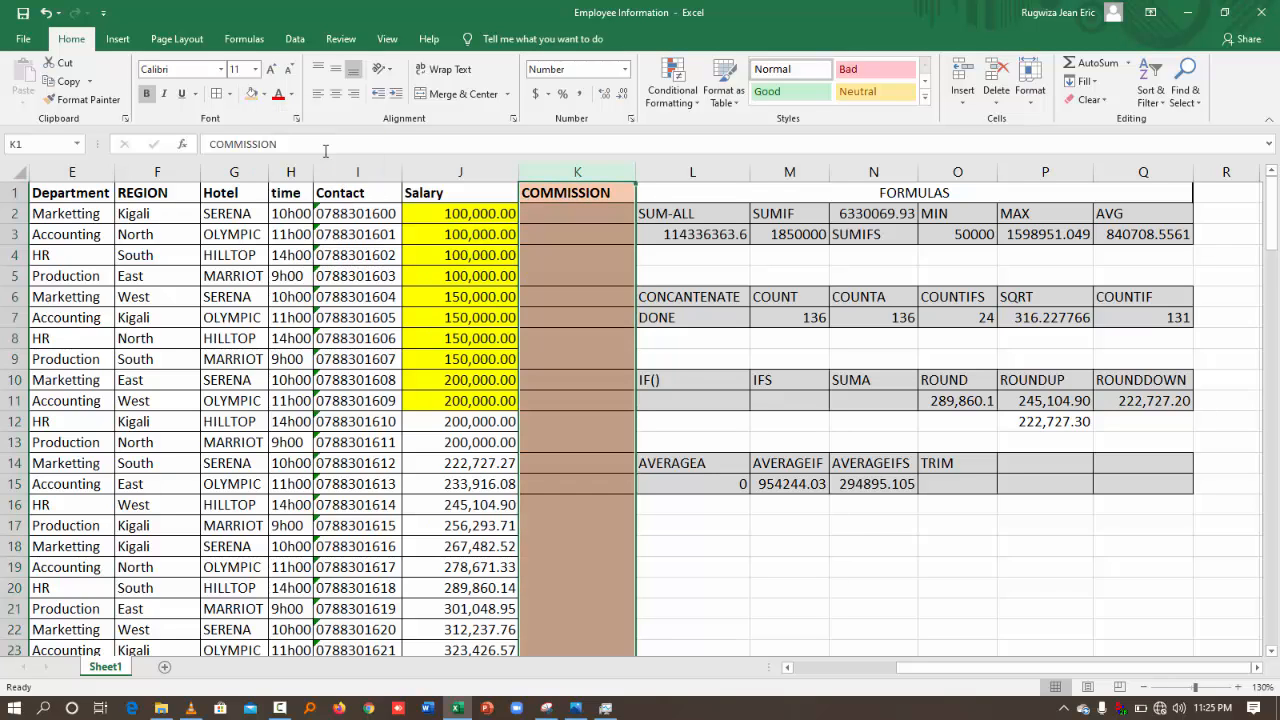
- Enter =IF(E2="Production",200000,0) in K2 and fill the formula down to K7
click(555, 219)
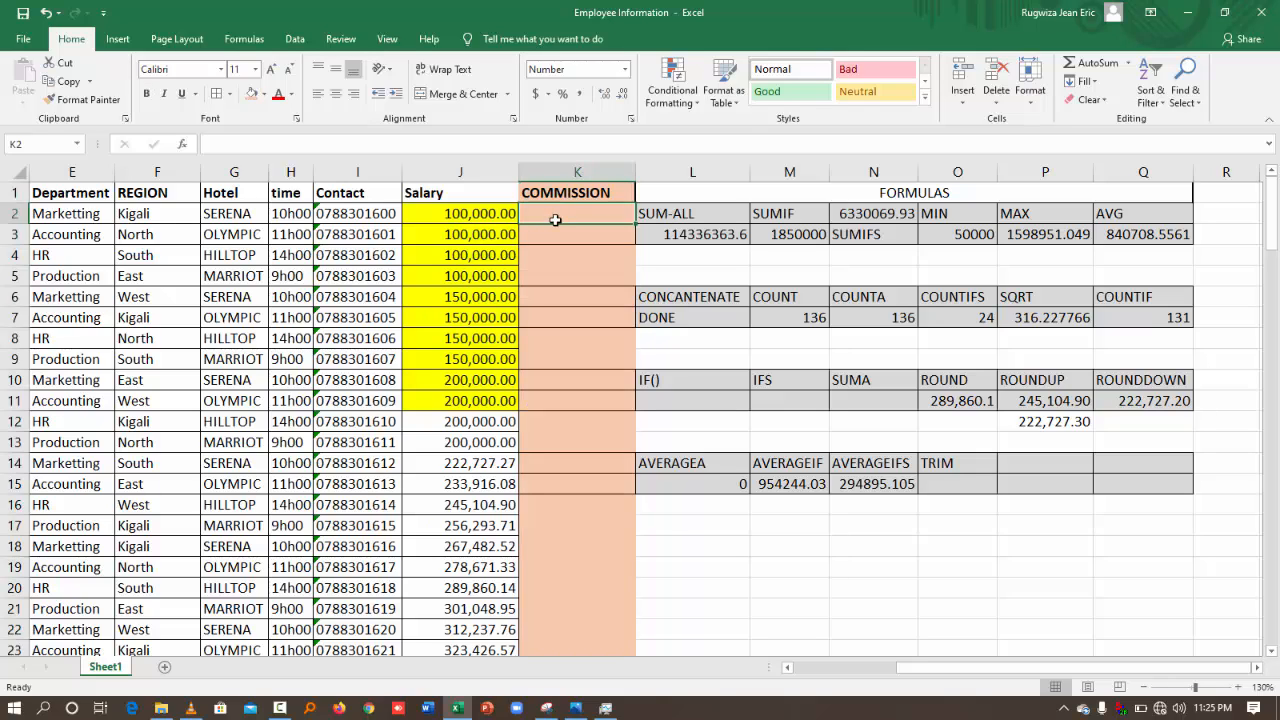
text(=IF)
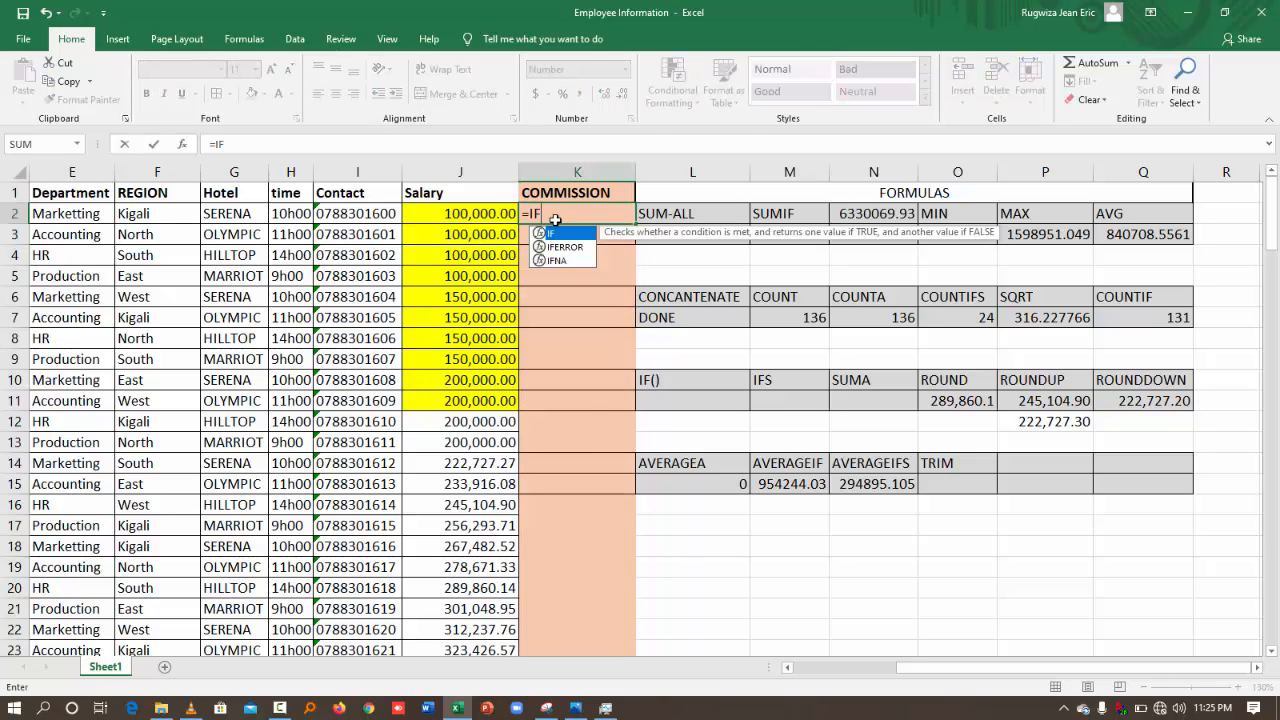
text(()
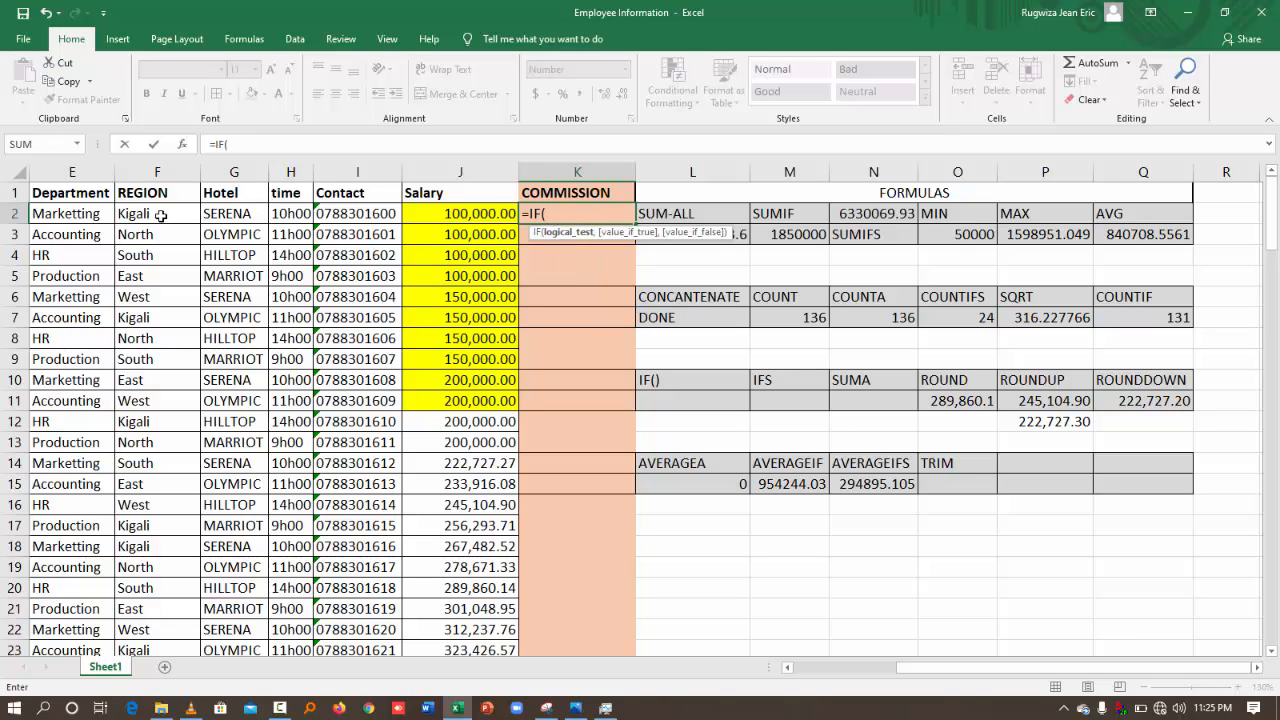
click(88, 212)
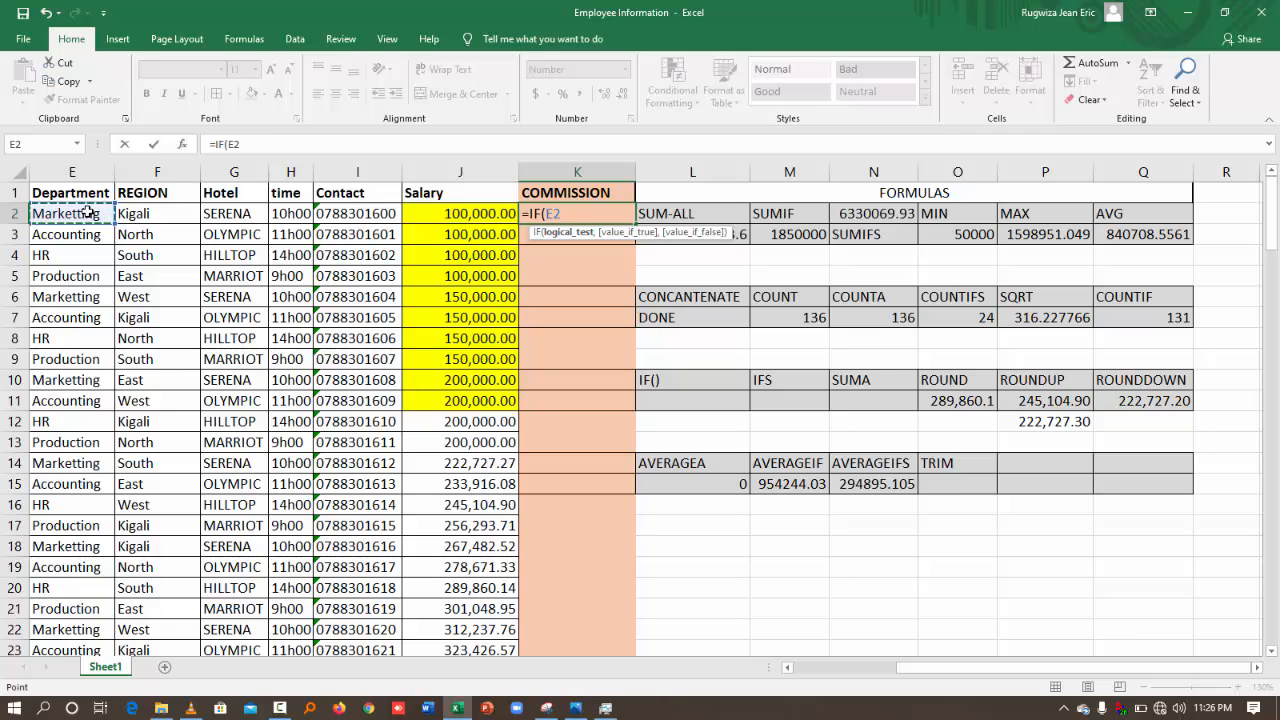
text(="Production)
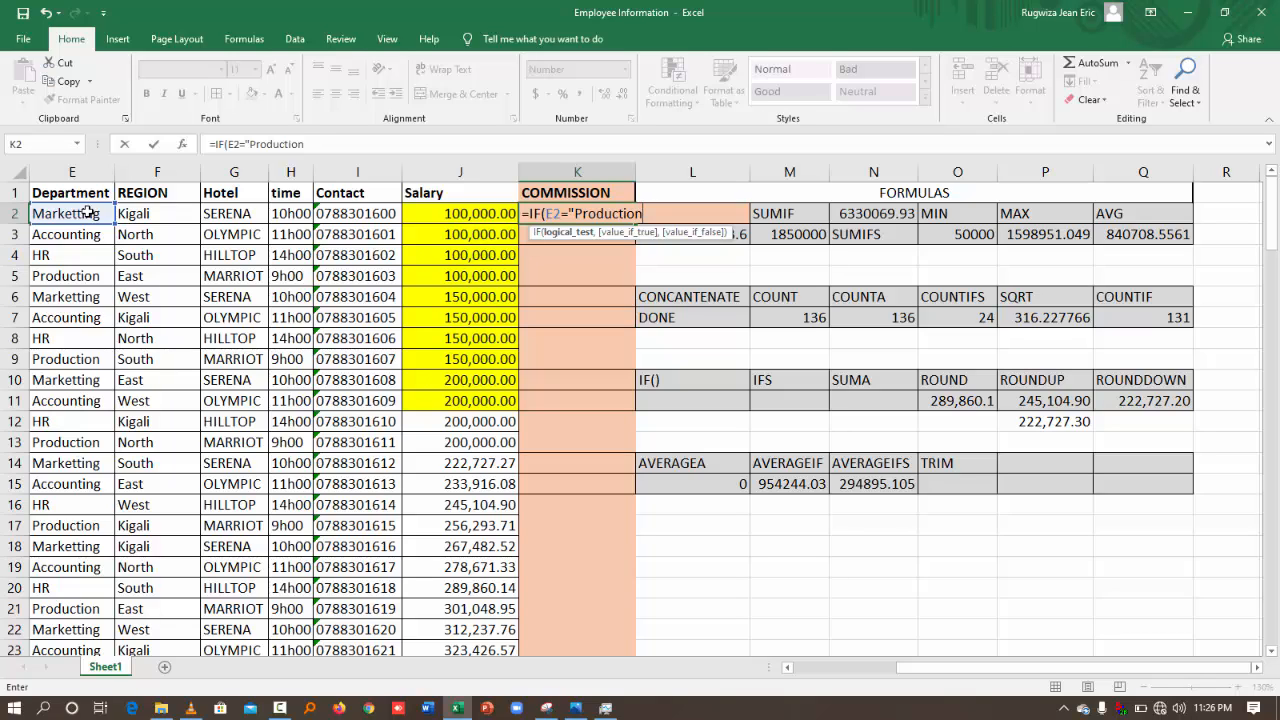
text(",)
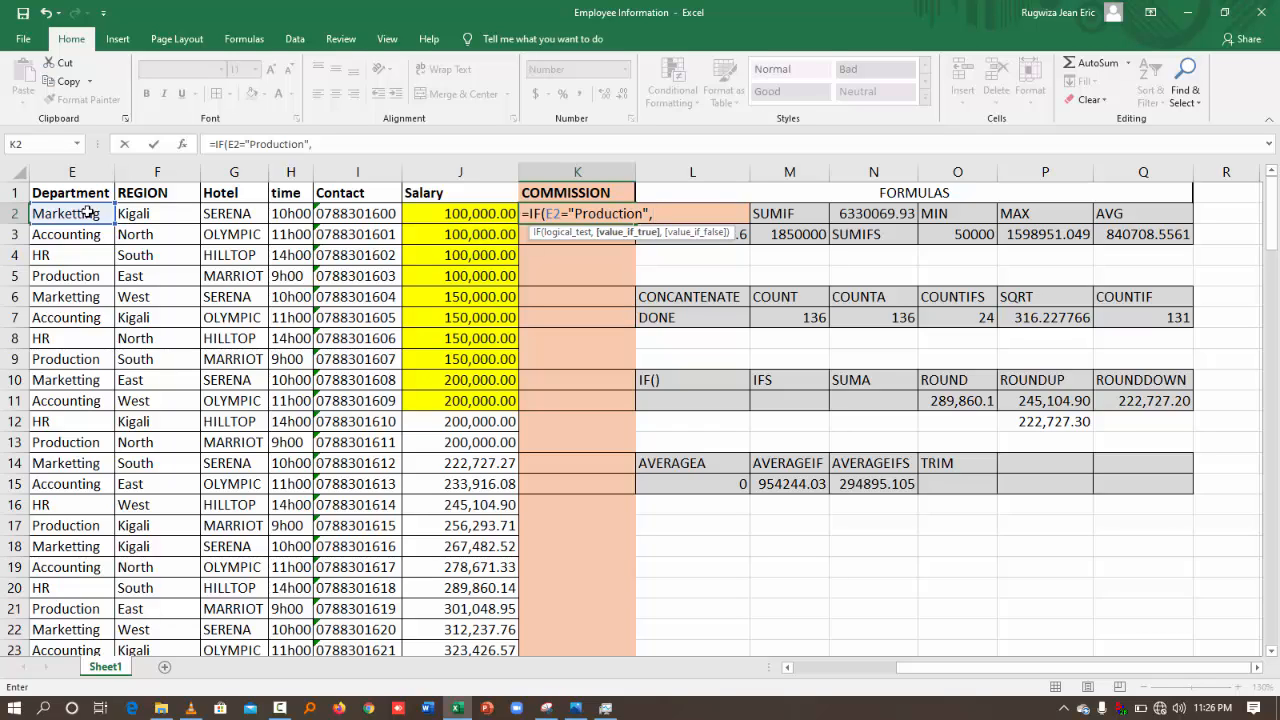
text(200000,0)
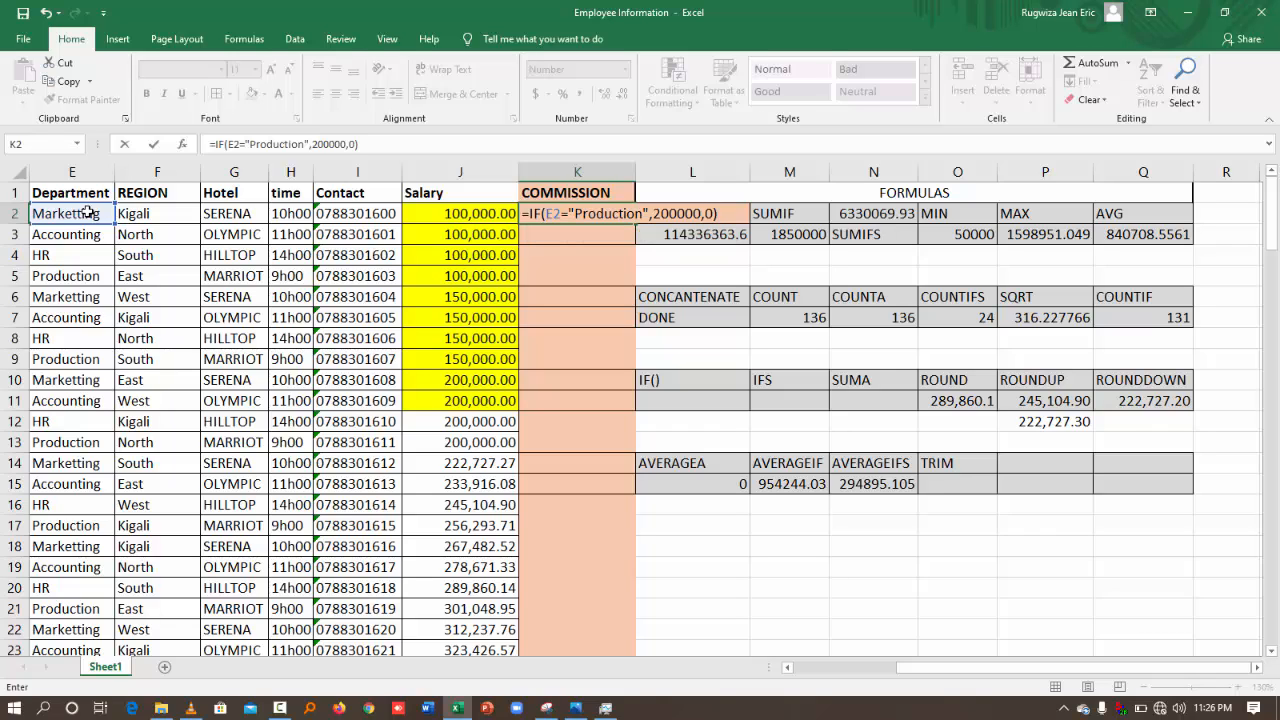
key(Return)
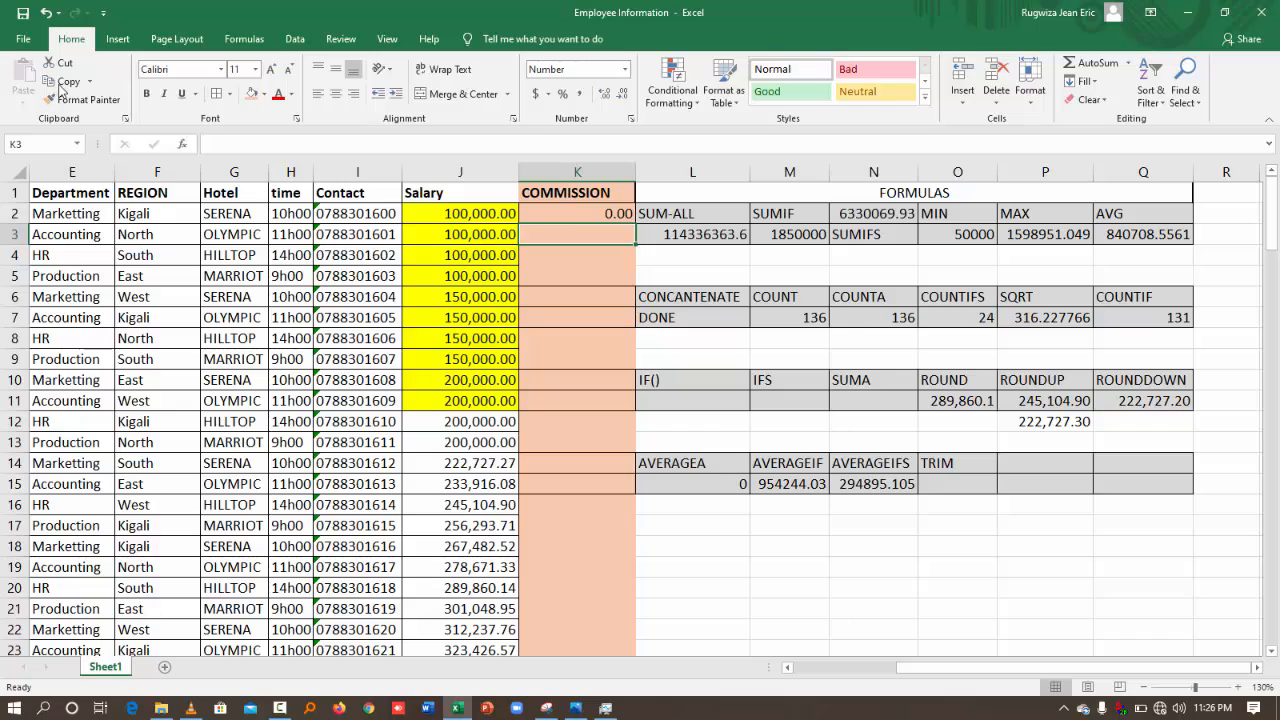
click(598, 214)
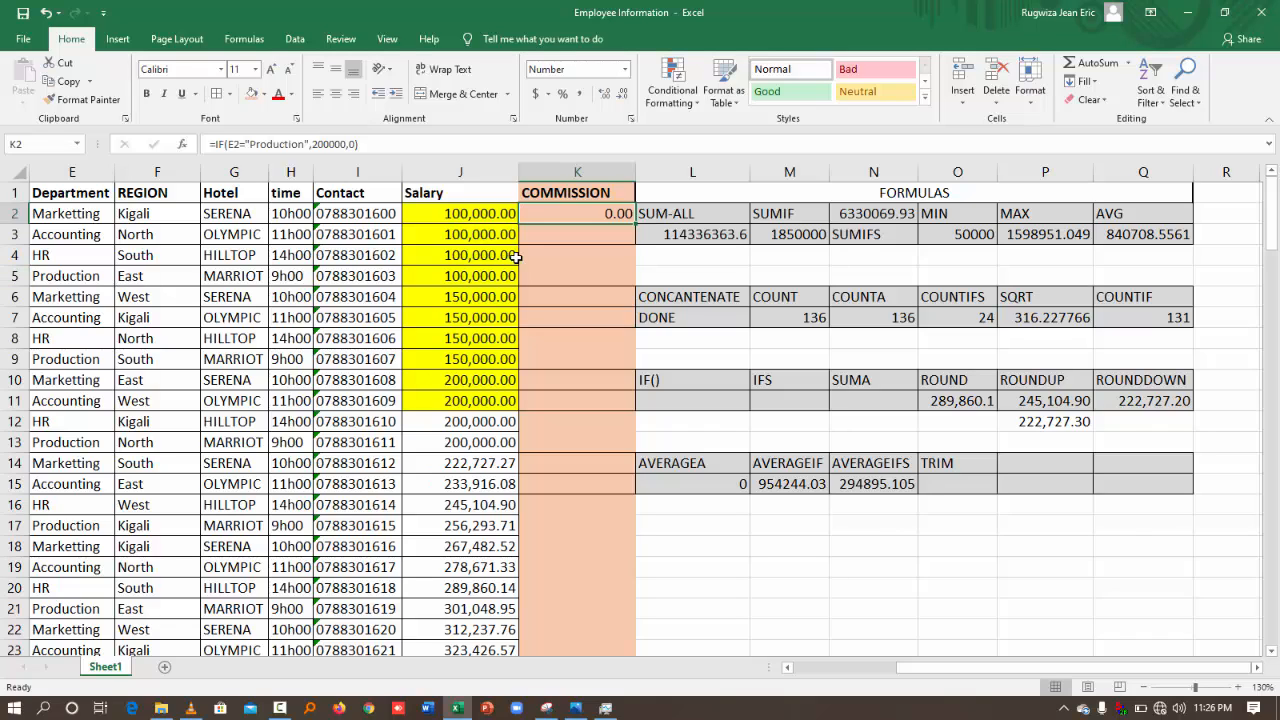
drag(636, 224, 612, 328)
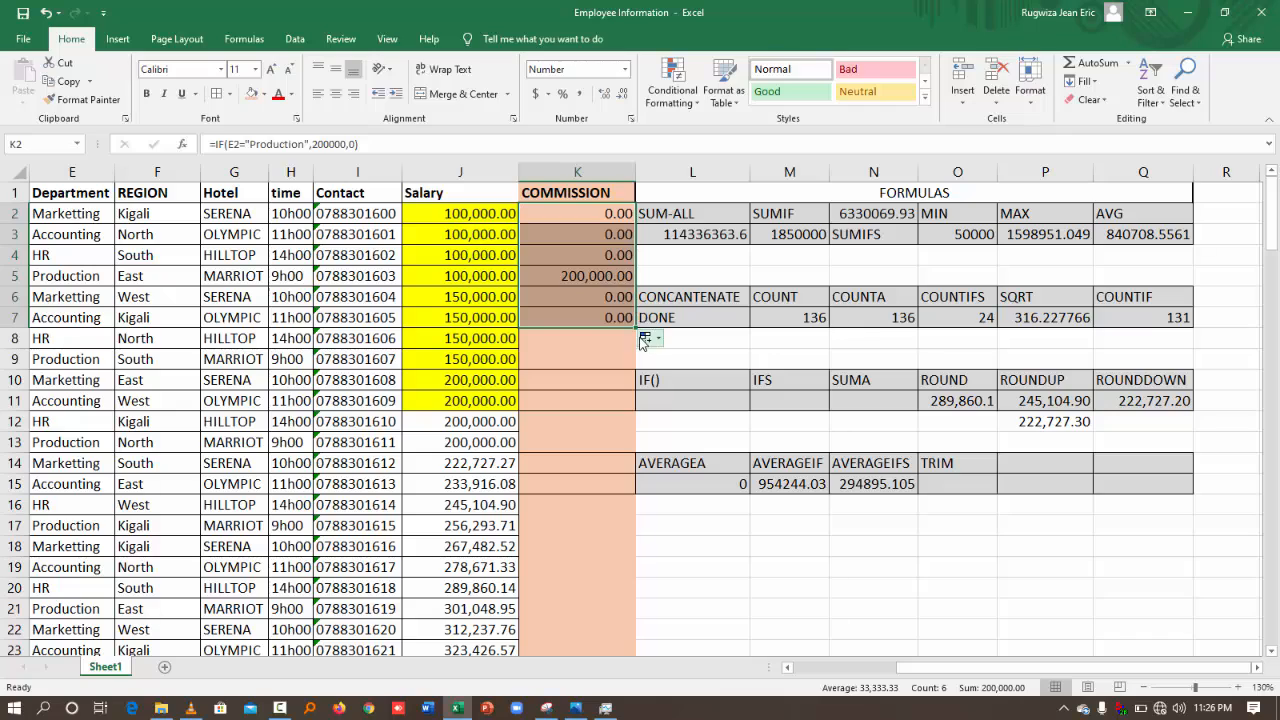
- Fill the IF commission formula down the rest of the COMMISSION column for all employee rows
double_click(636, 328)
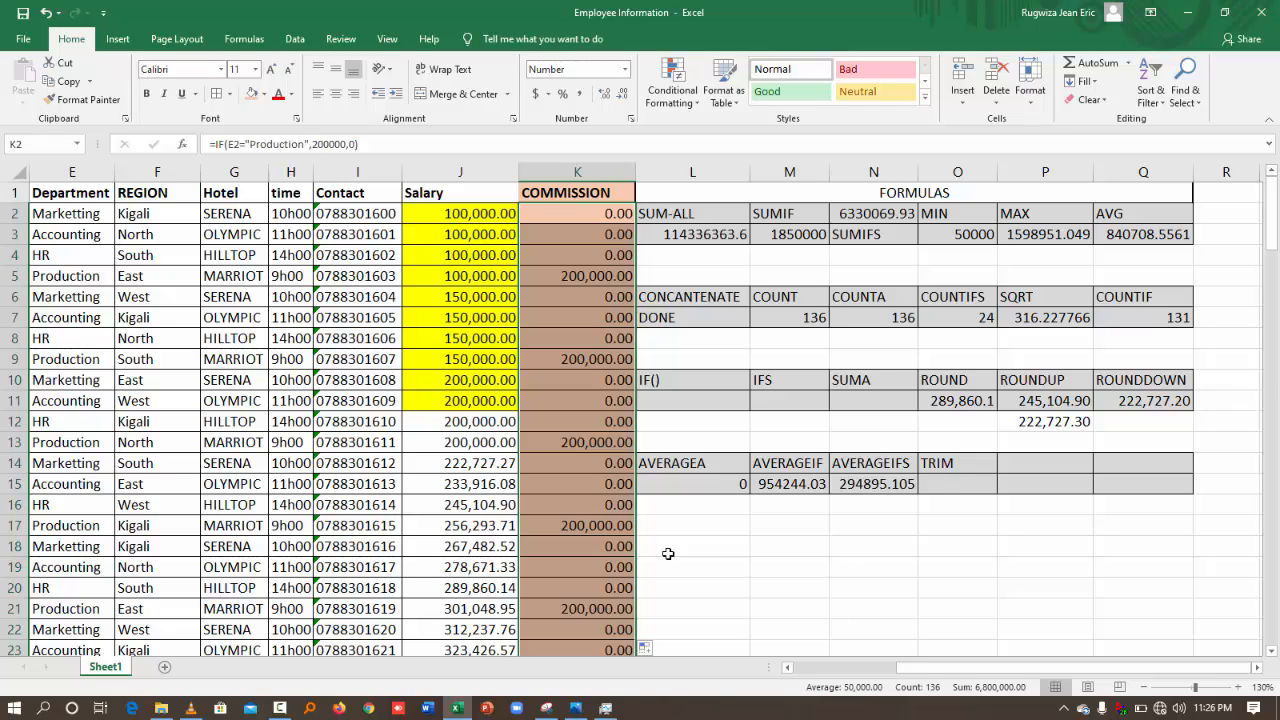
- Examine the logical test, value-if-true and value-if-false arguments of the IF formula in K2
click(556, 216)
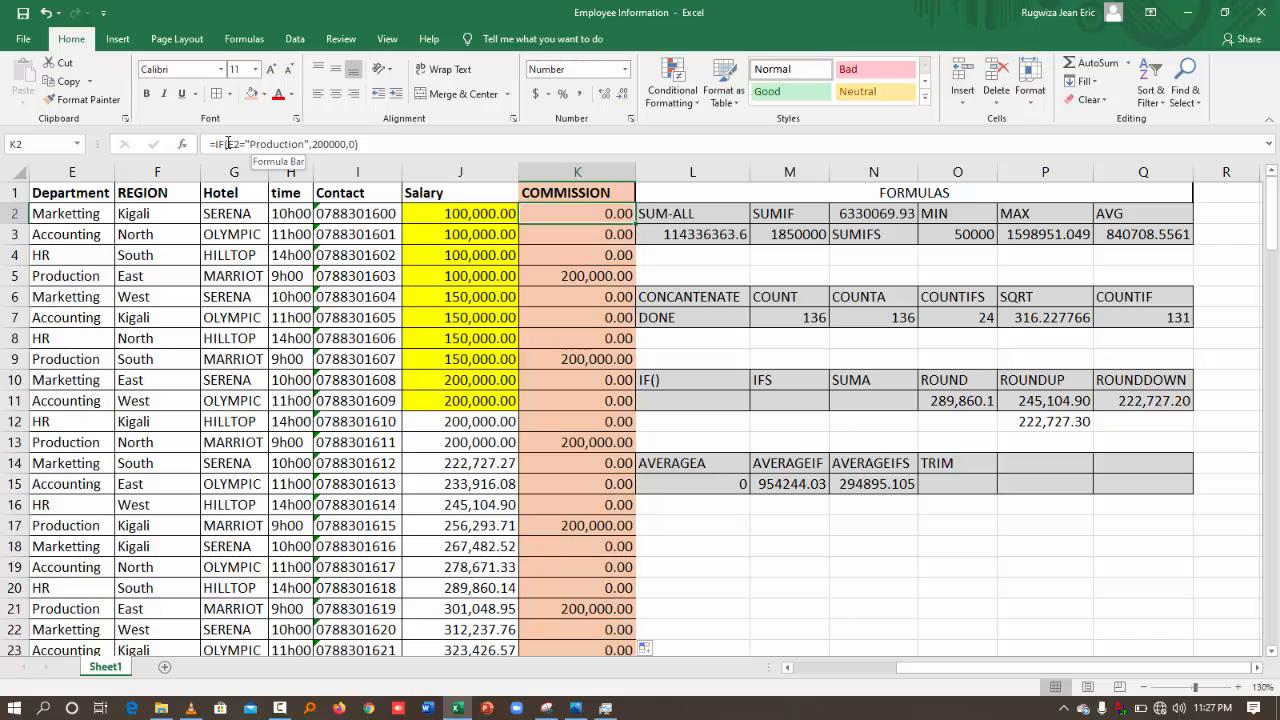
drag(229, 143, 308, 145)
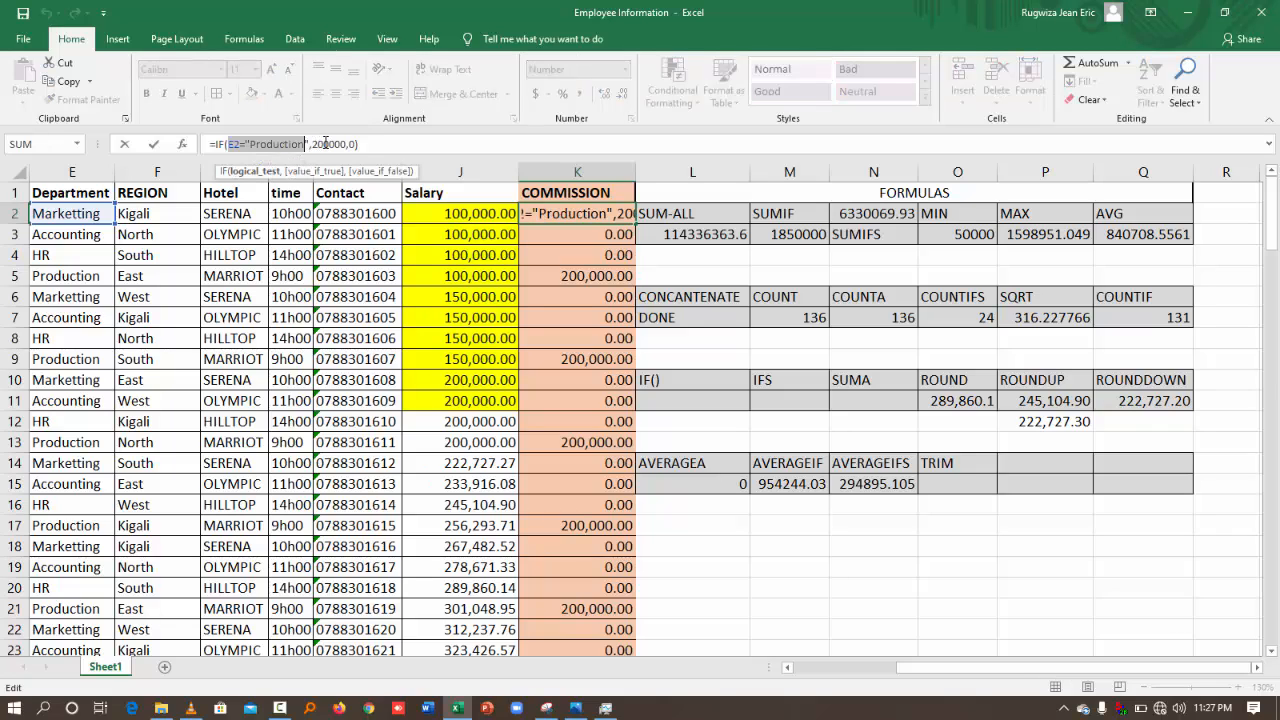
double_click(320, 144)
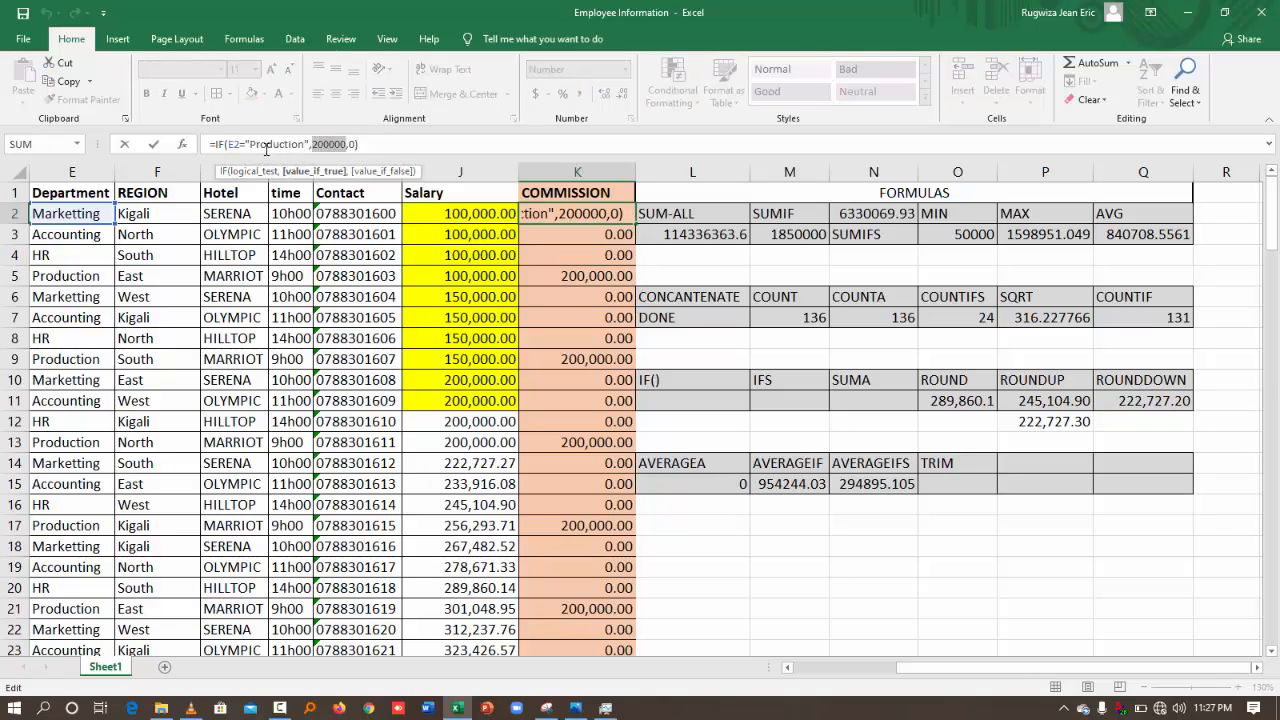
click(326, 144)
key(Right)
key(Right)
key(Right)
key(Right)
key(Right)
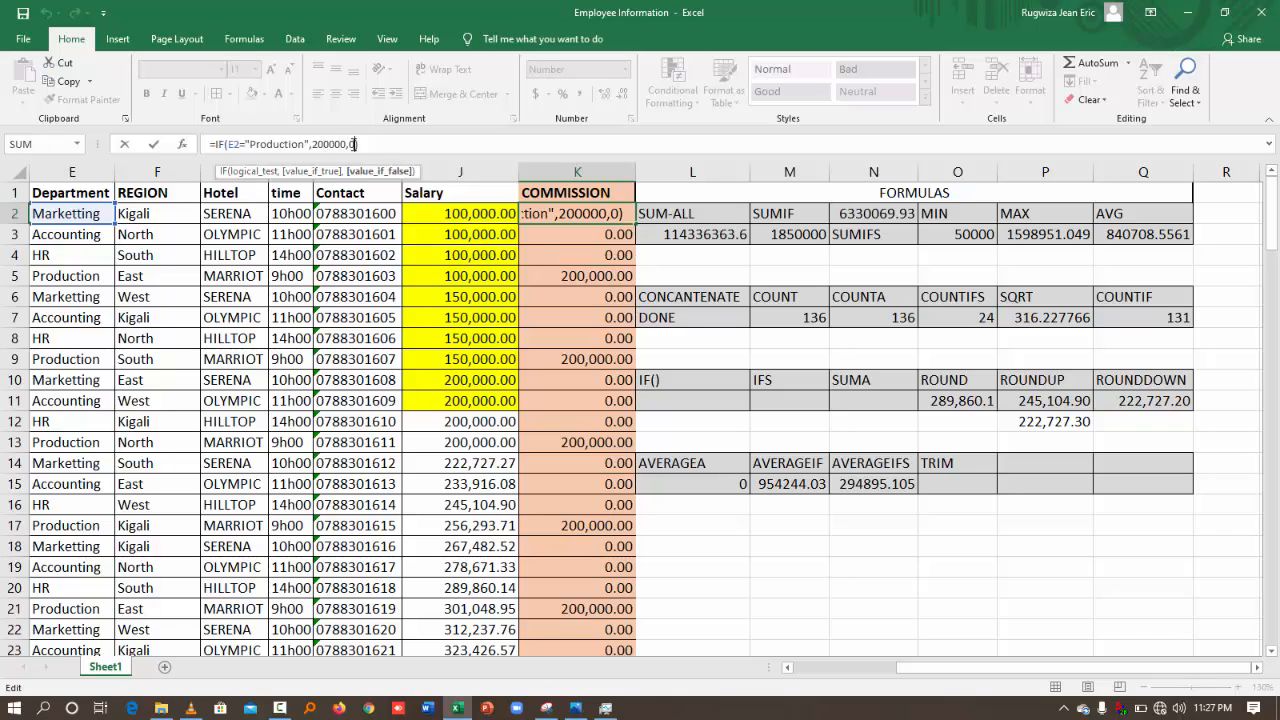
double_click(326, 144)
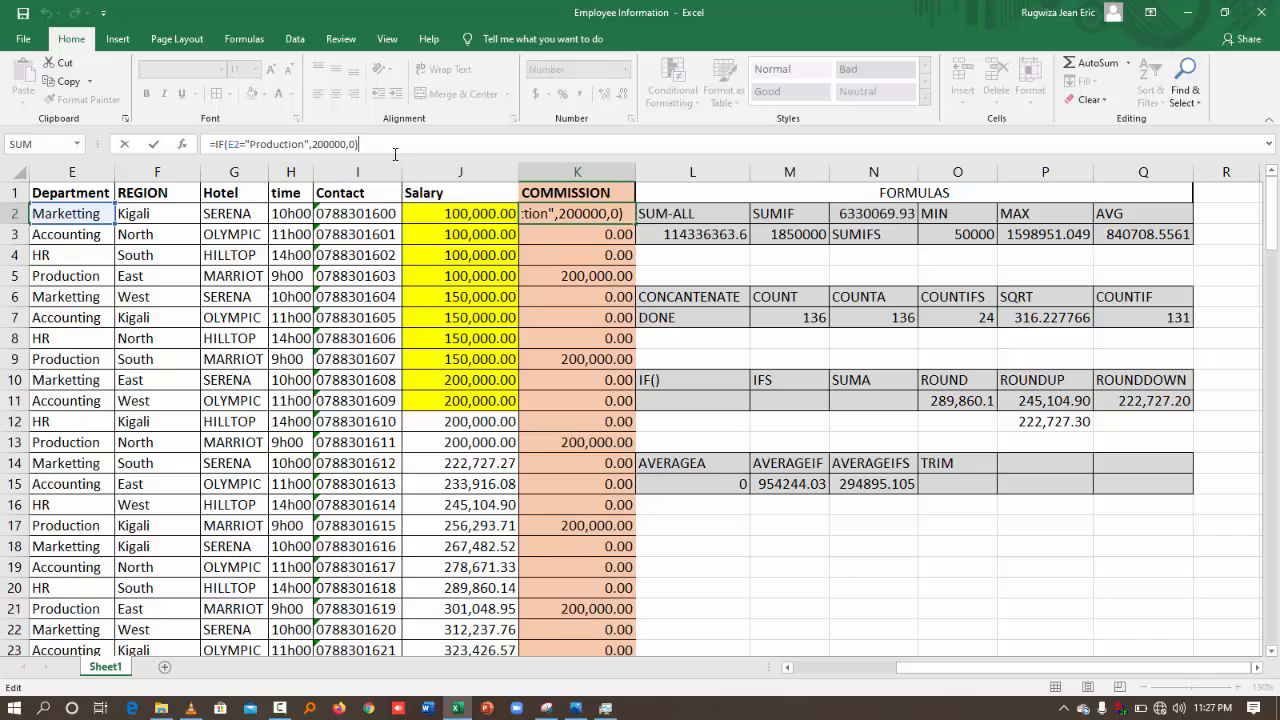
key(Return)
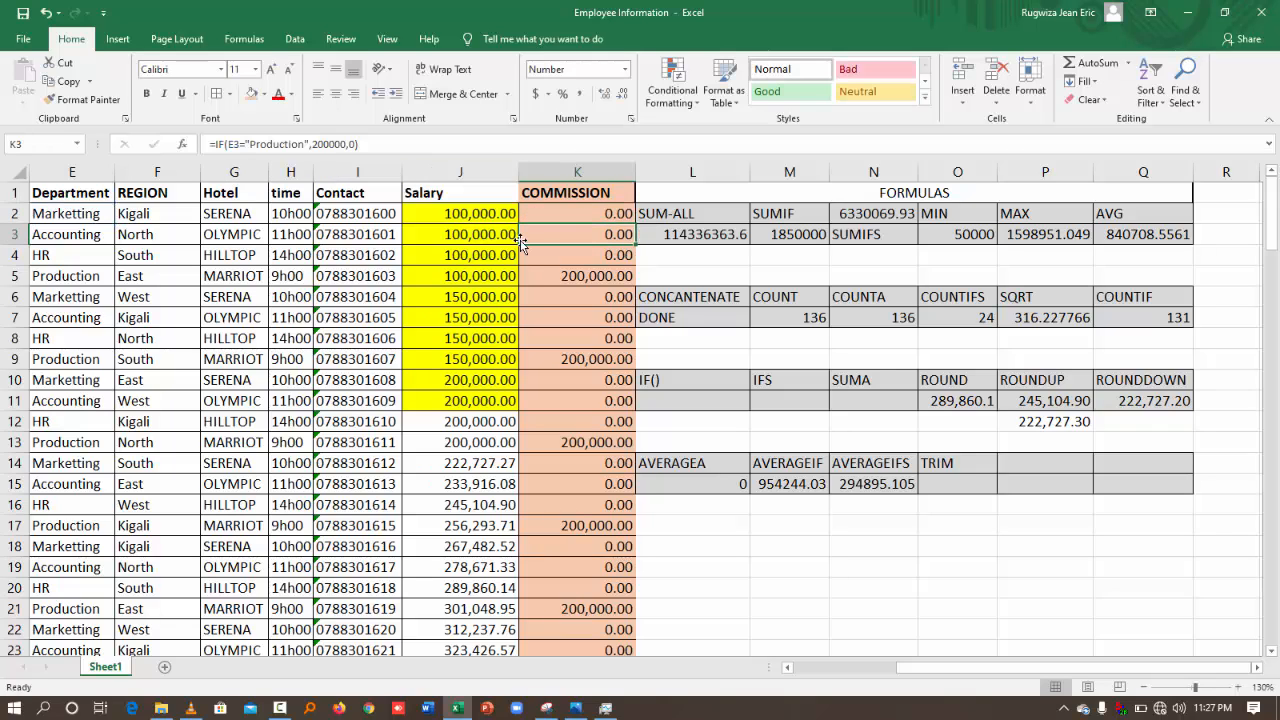
- Refill the commission formula from K2 down the column and enter DONE under the IF() label in L11
click(621, 213)
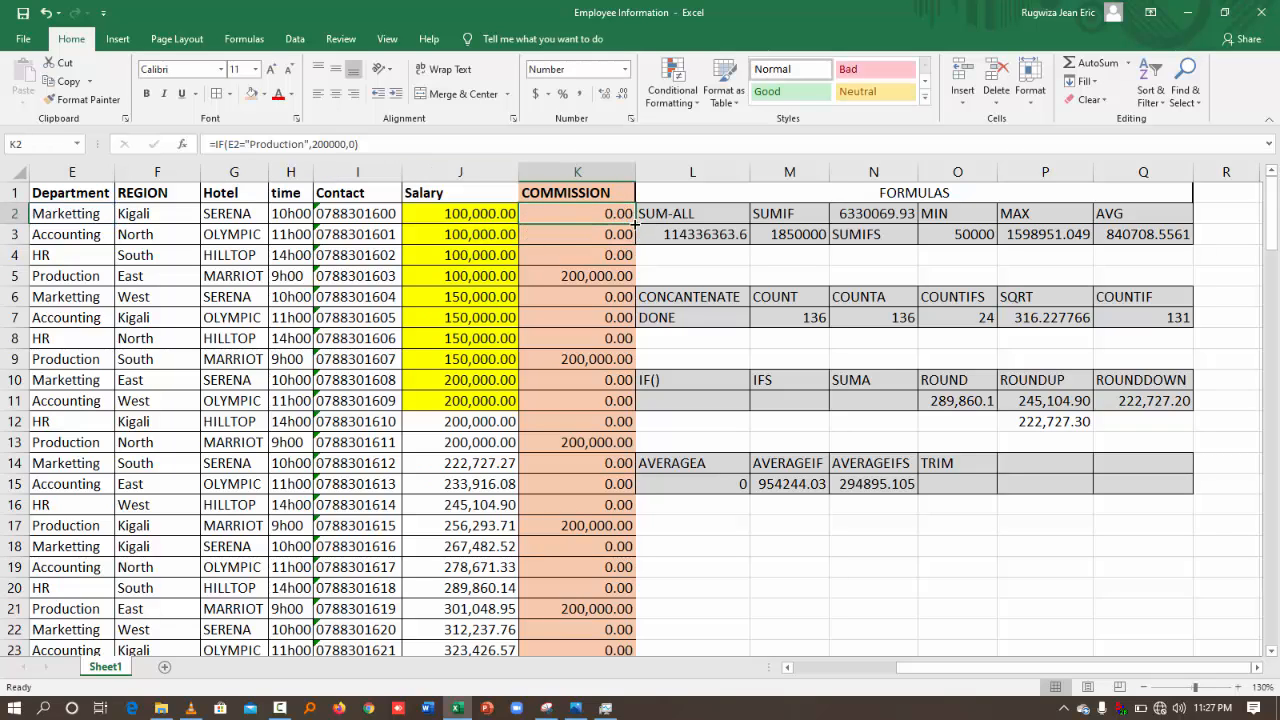
double_click(635, 224)
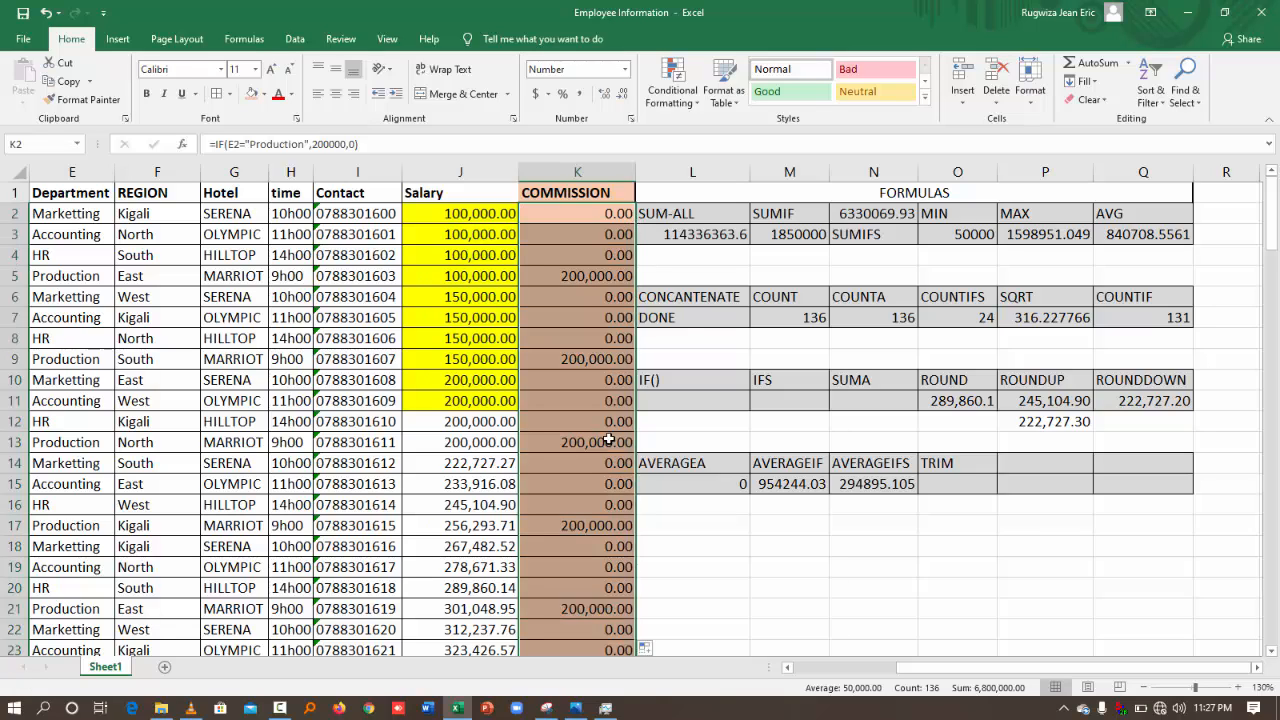
click(697, 400)
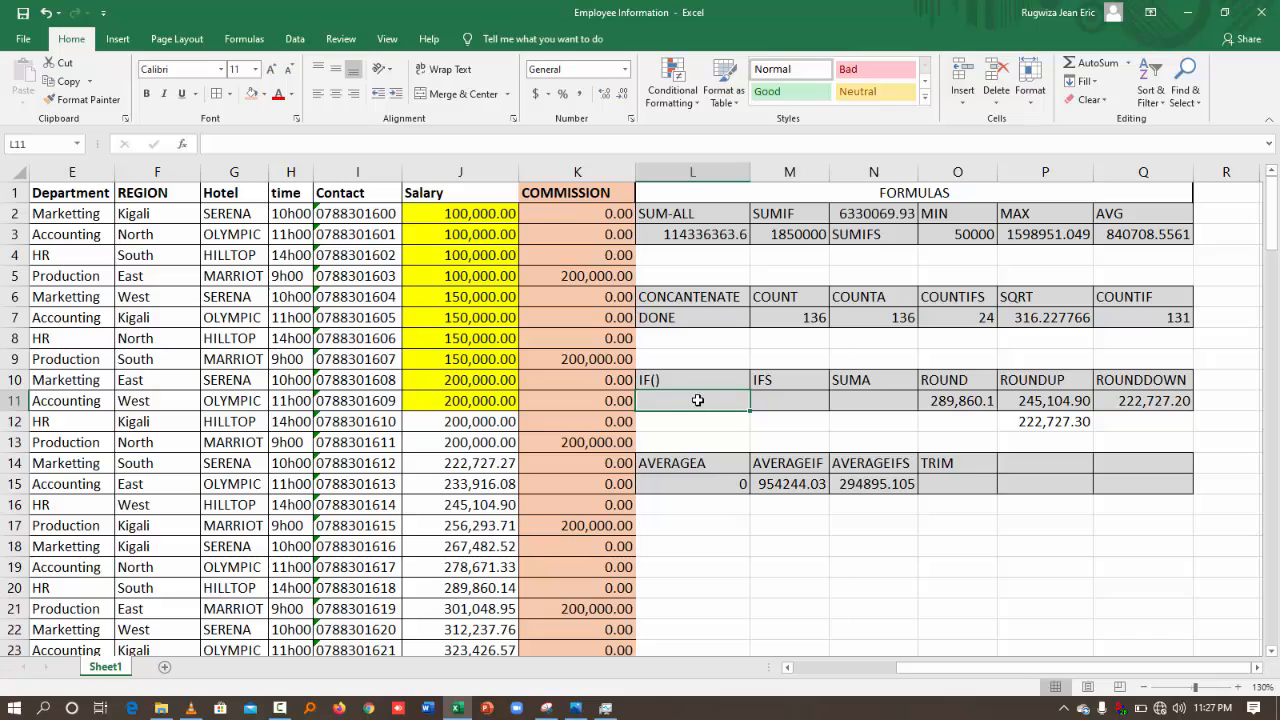
text(DONE)
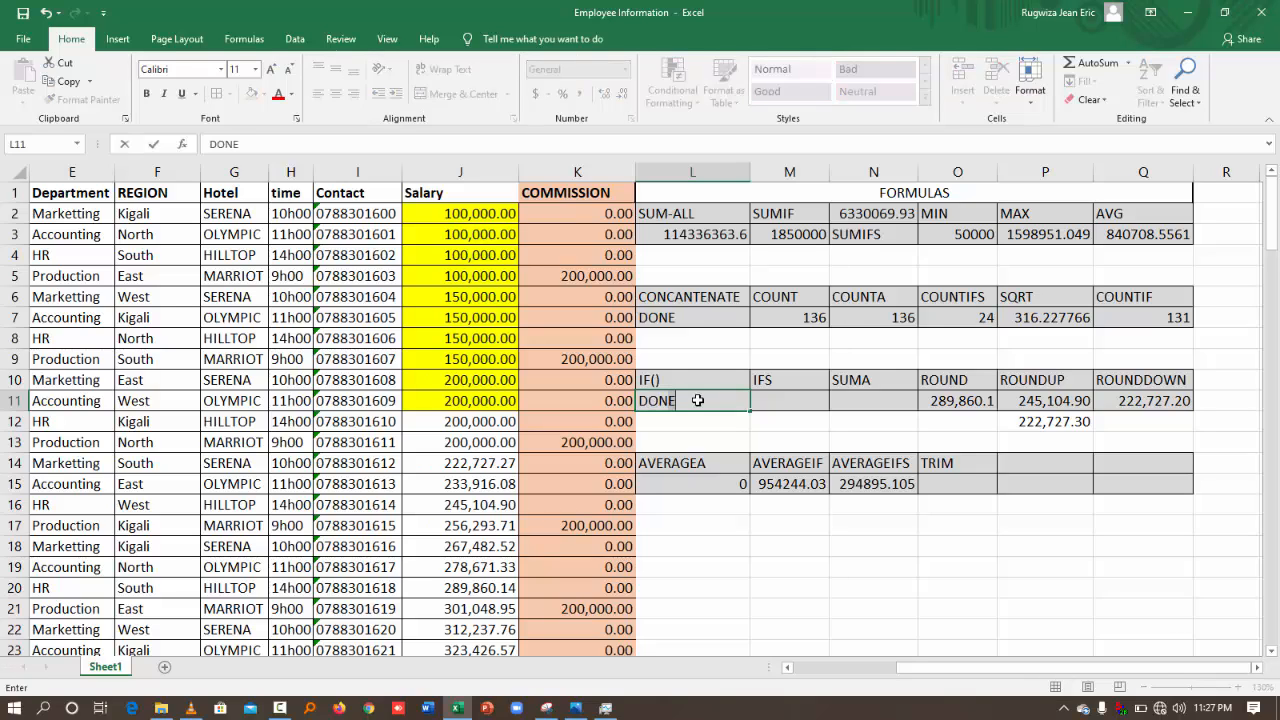
click(779, 403)
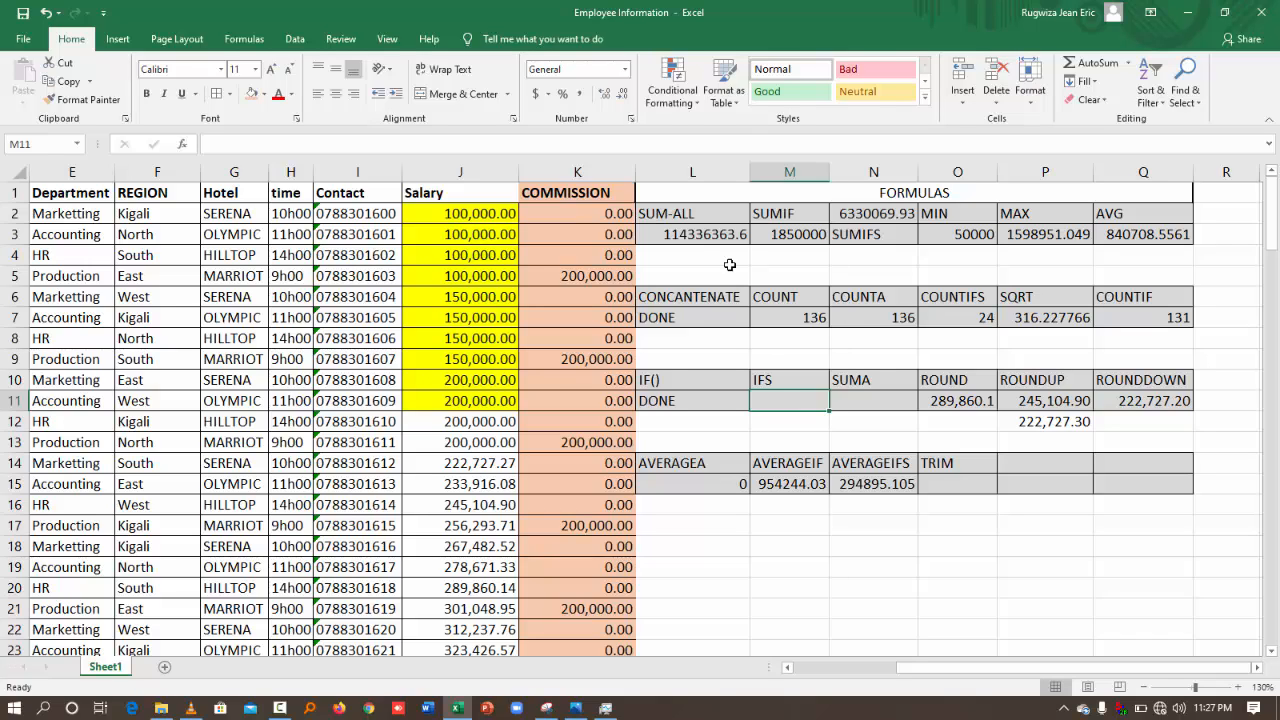
- Insert a new column between Salary and COMMISSION and enter the heading EMP CATEGORIES in K1
click(571, 219)
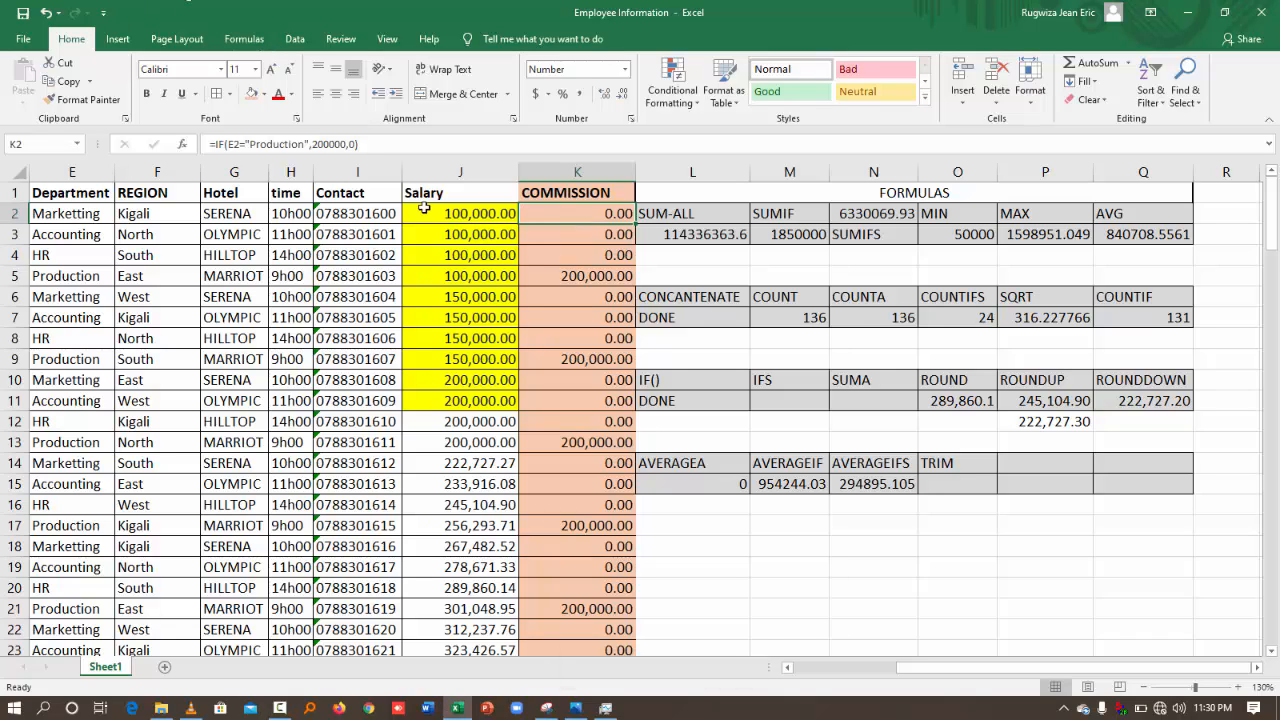
right_click(597, 171)
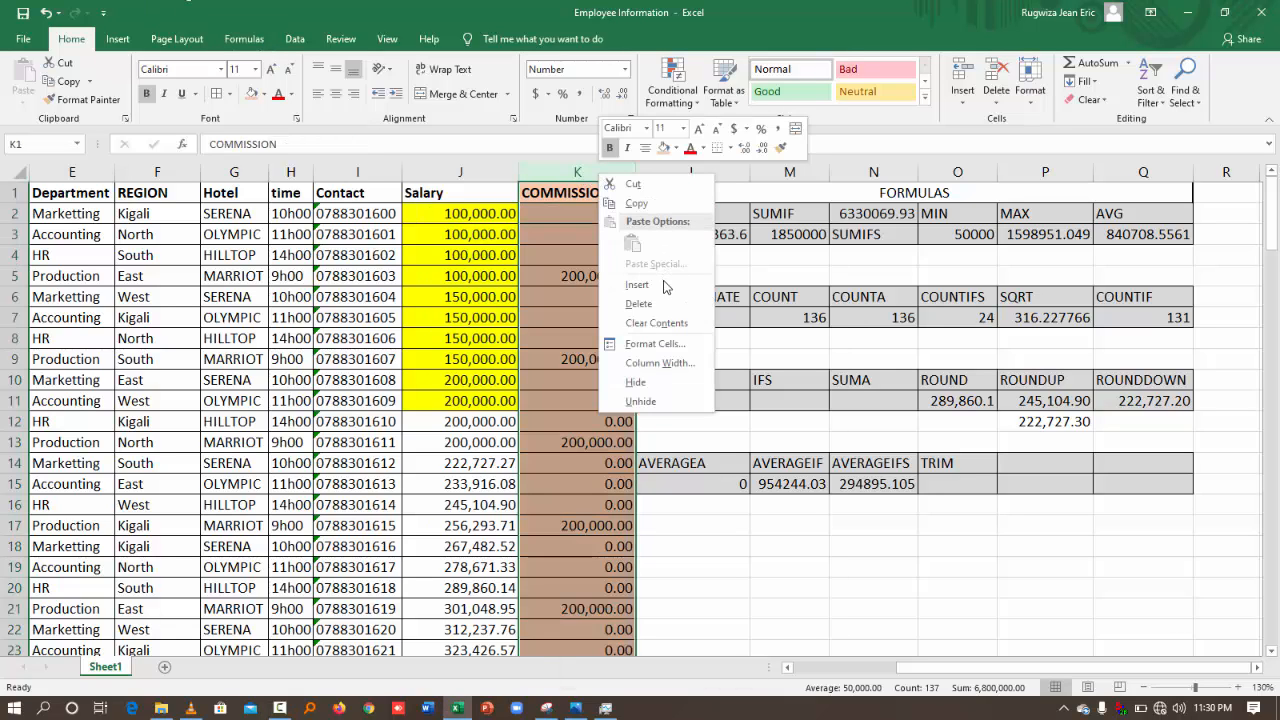
click(668, 287)
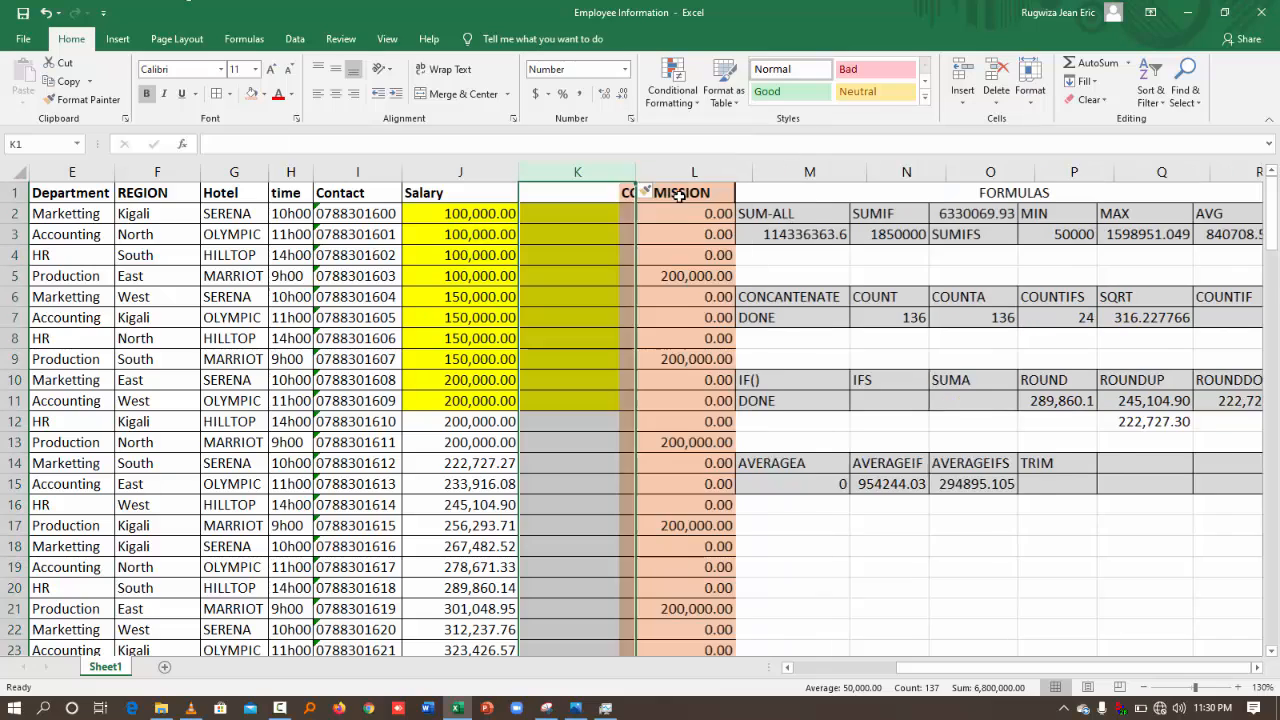
click(574, 195)
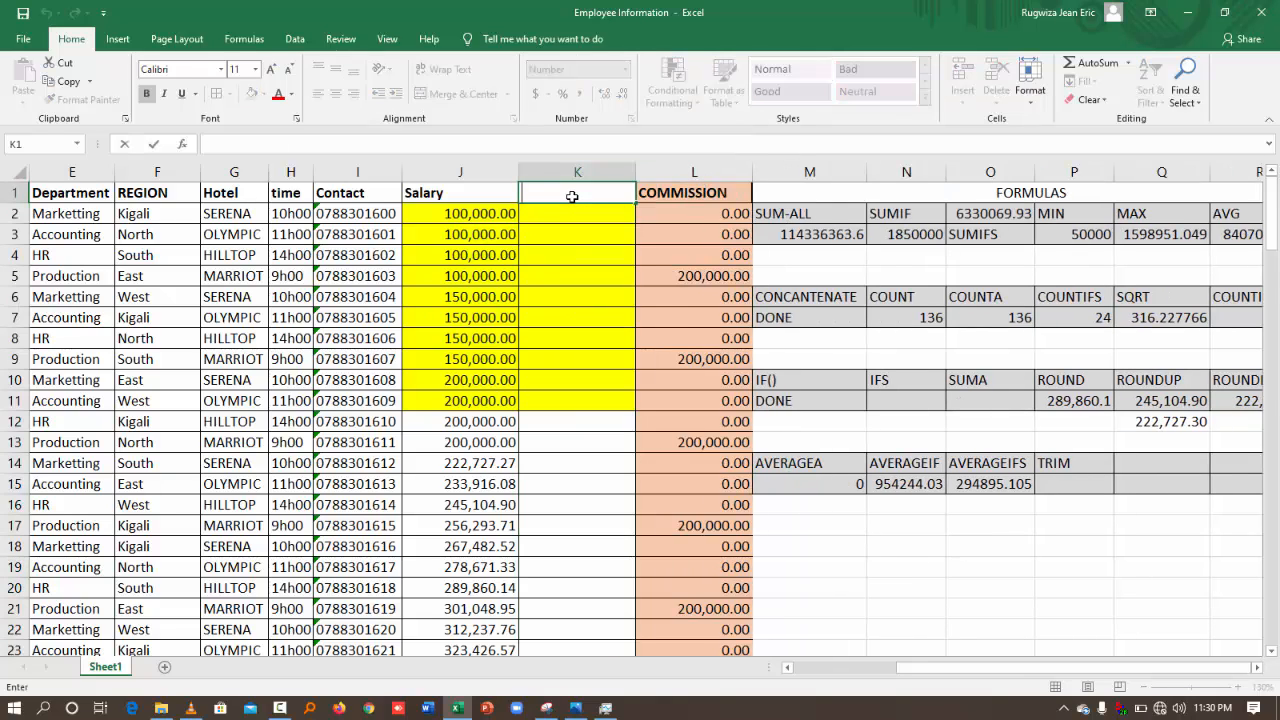
text(EMP CATEGORIES)
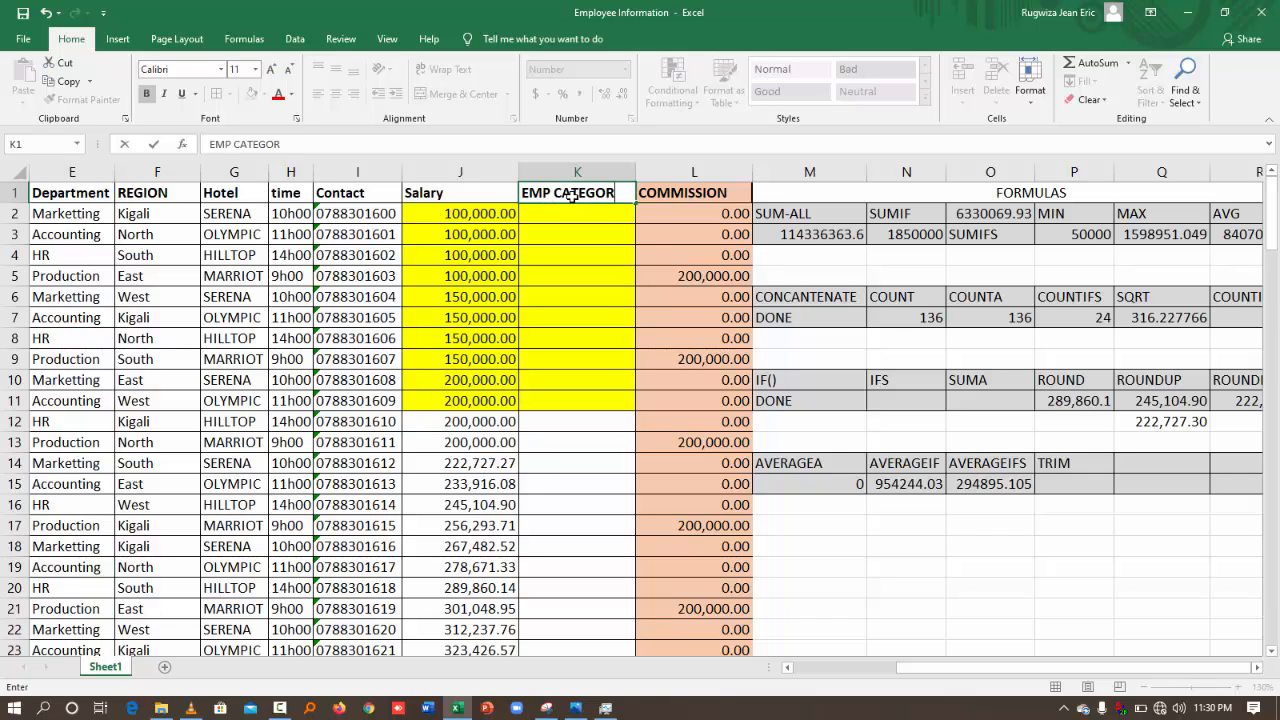
click(585, 290)
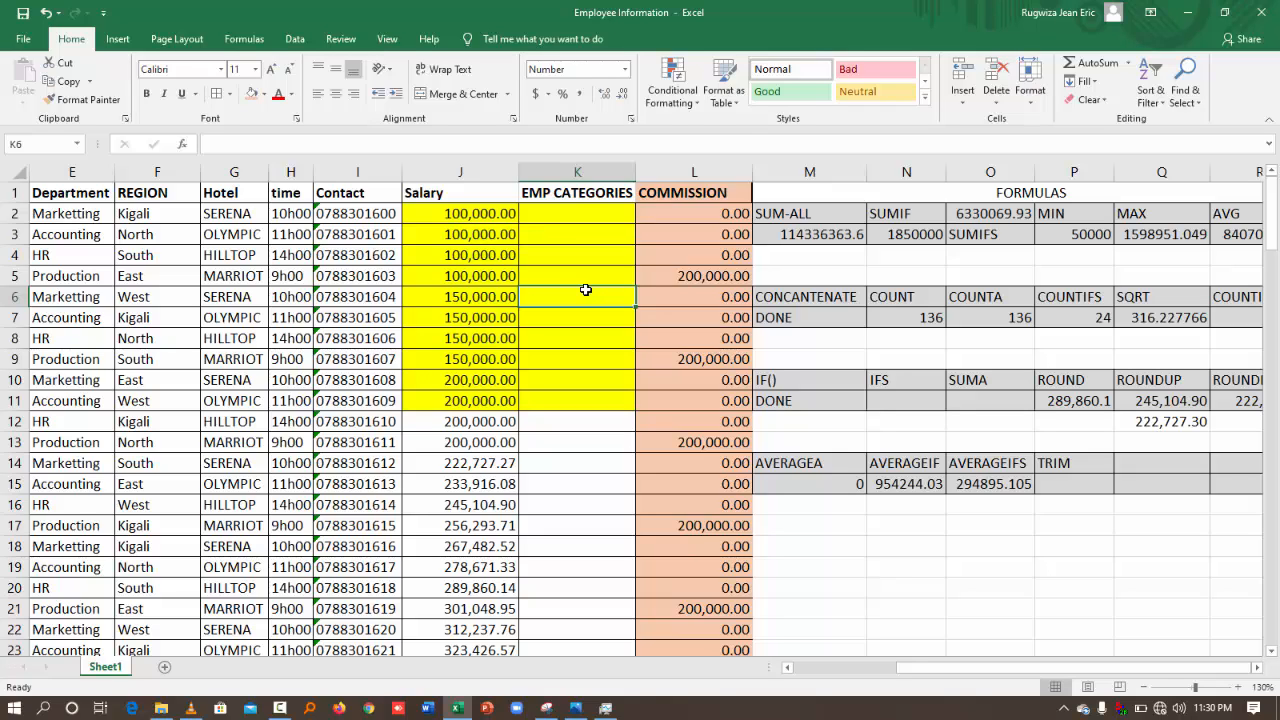
- Begin an IFS formula in K2 that returns "VISITING" when the salary in J2 is <250000
click(547, 214)
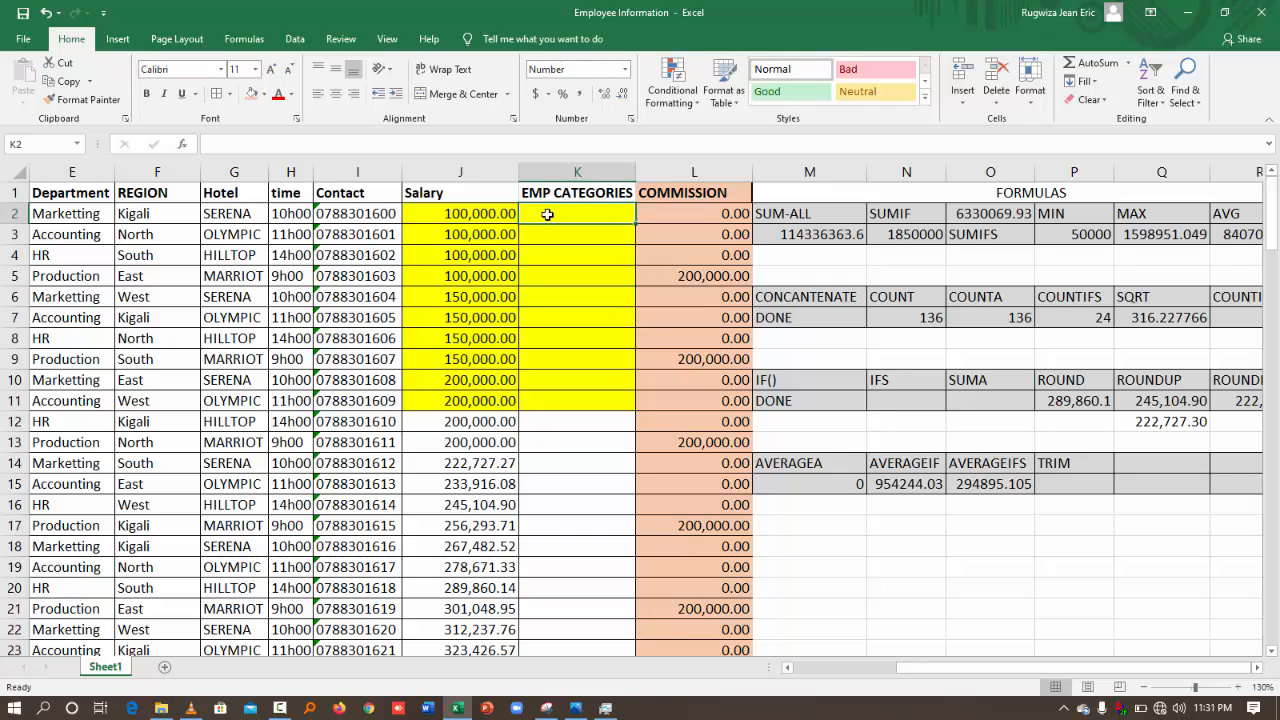
text(=IFS()
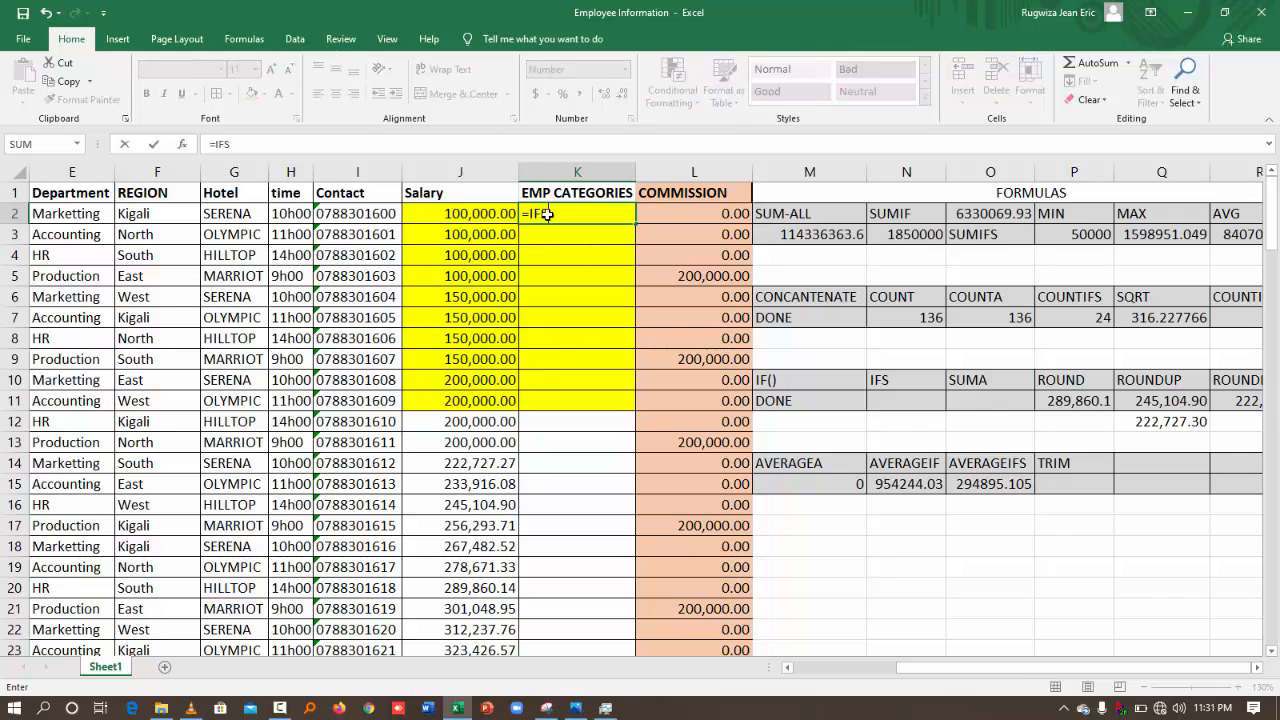
click(431, 213)
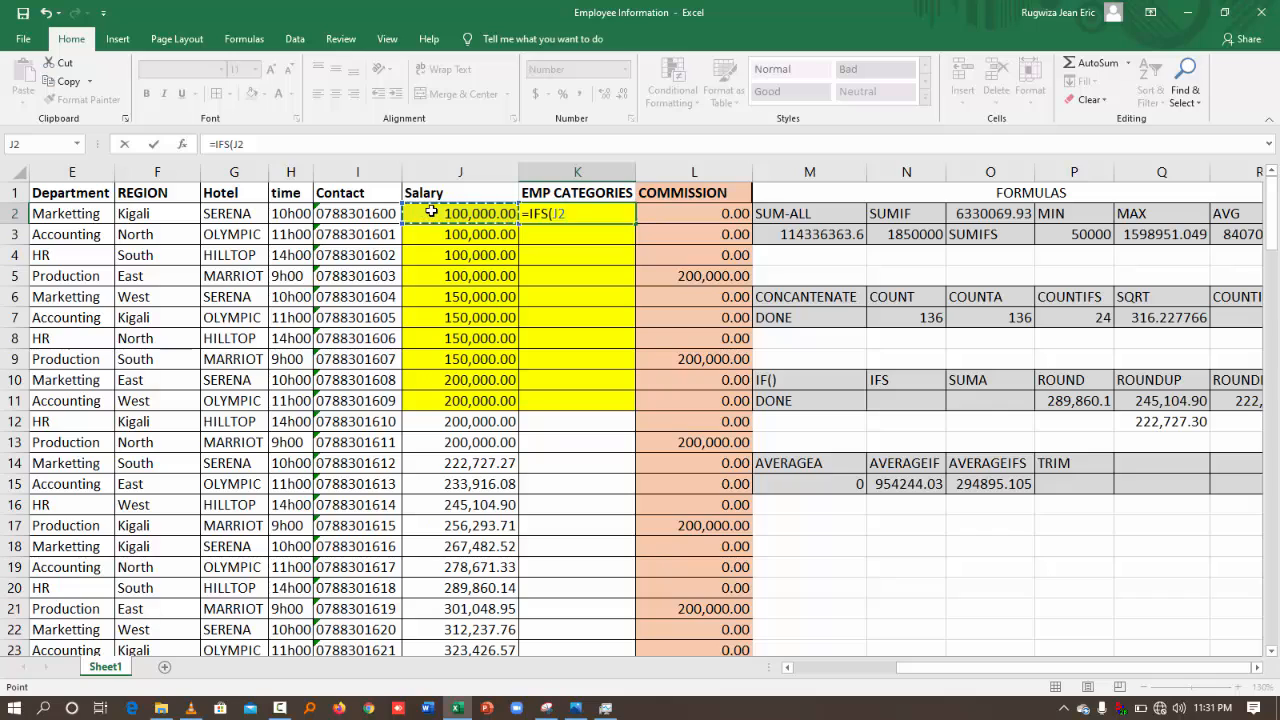
text(<)
text(250)
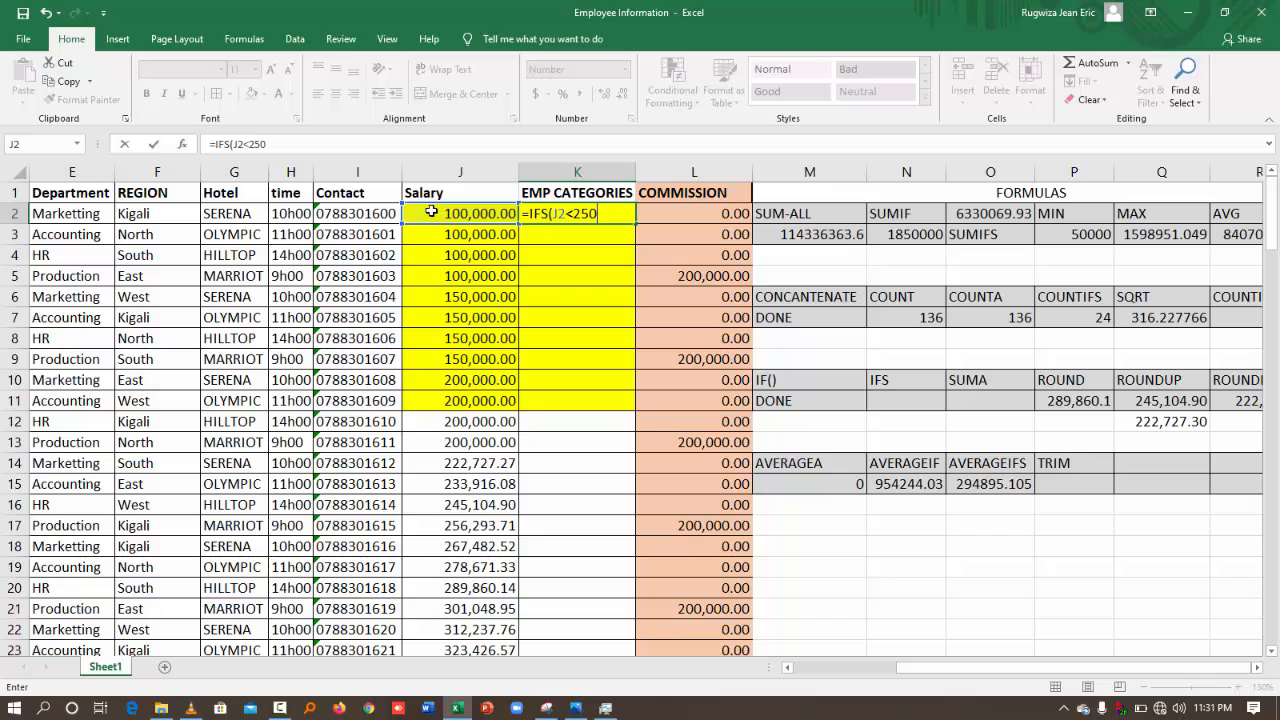
text(000,"c)
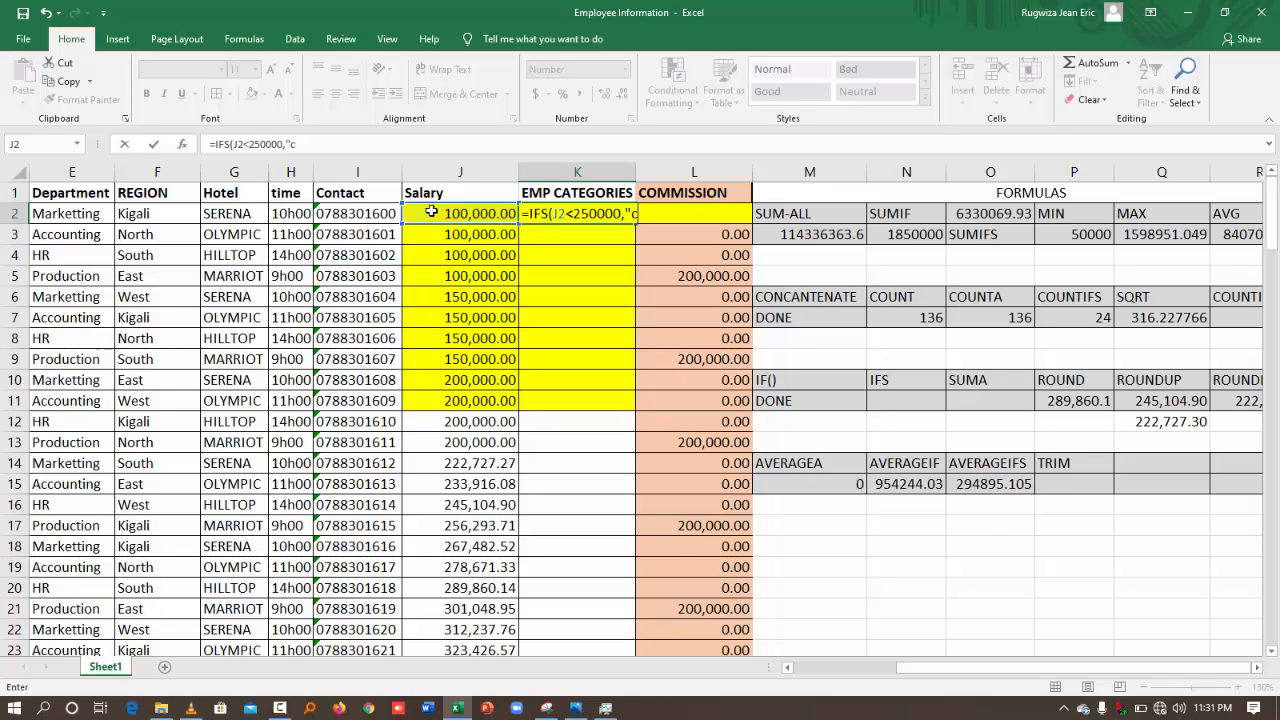
key(BackSpace)
text(VISITING")
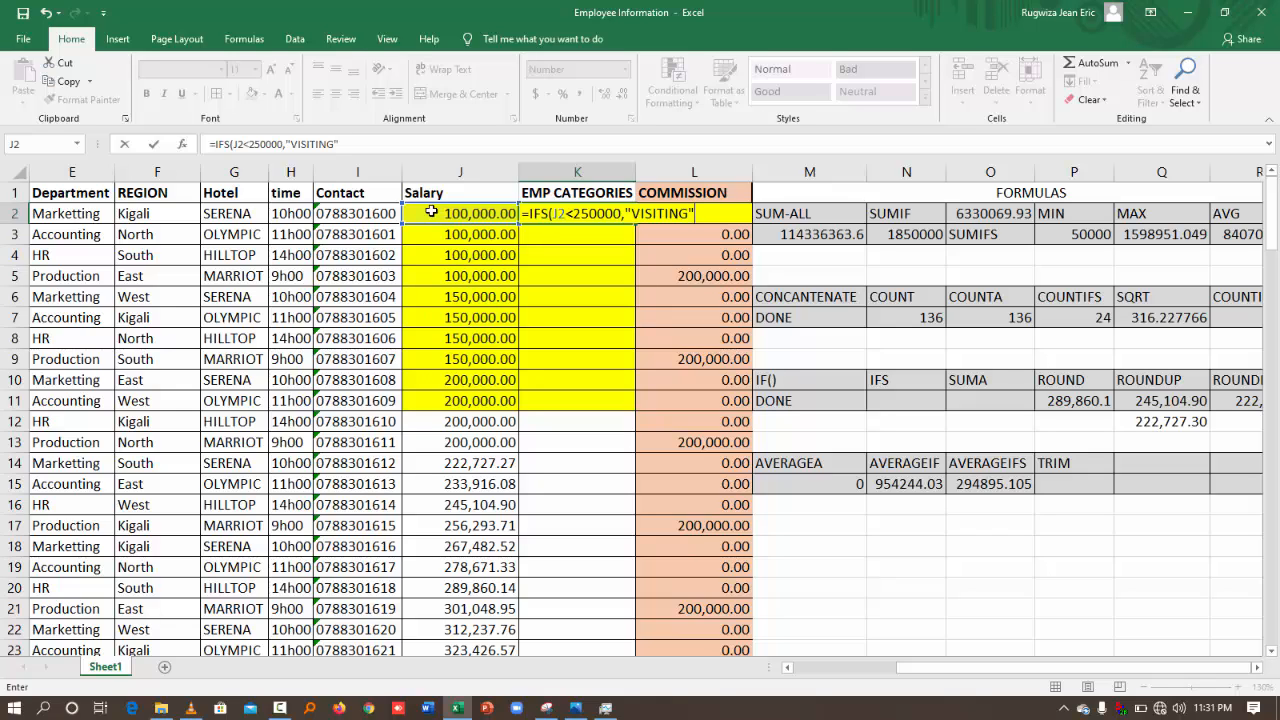
text(,)
- Duplicate the first condition pair in the K2 IFS formula and edit the copy to J2<1000000,"CONTRACTUAL"
drag(343, 146, 236, 146)
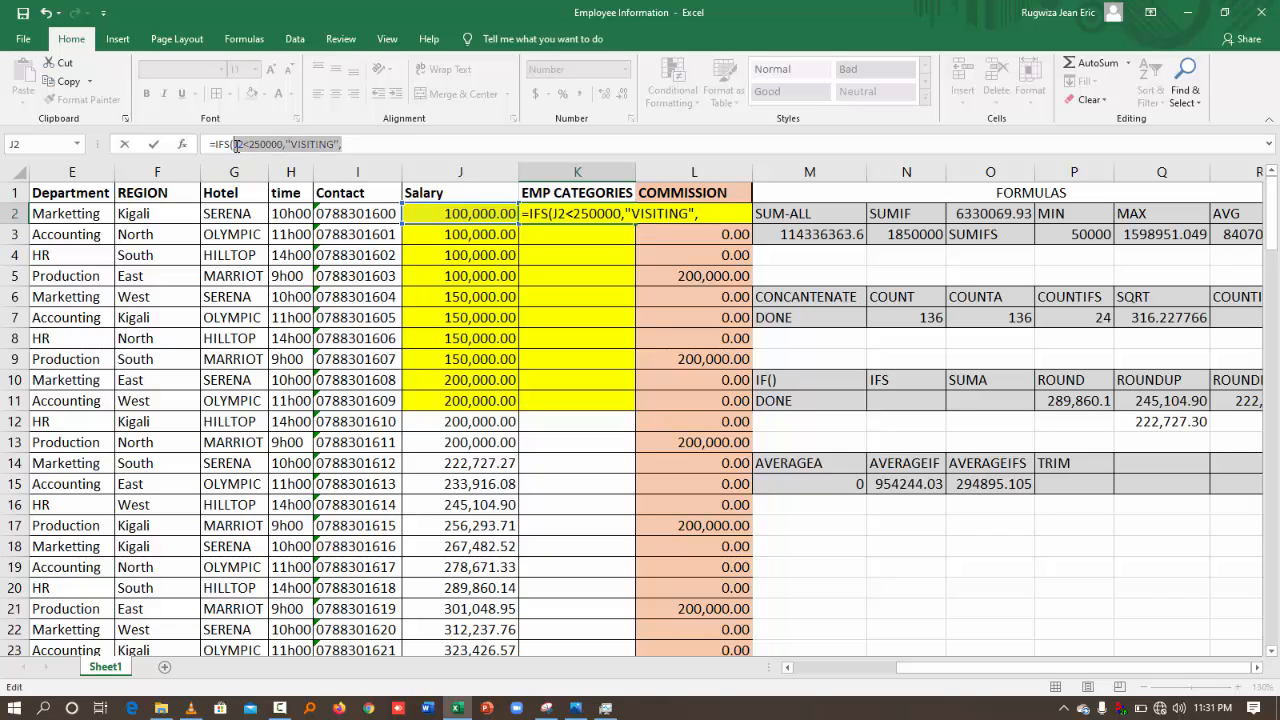
key(ctrl+c)
click(355, 146)
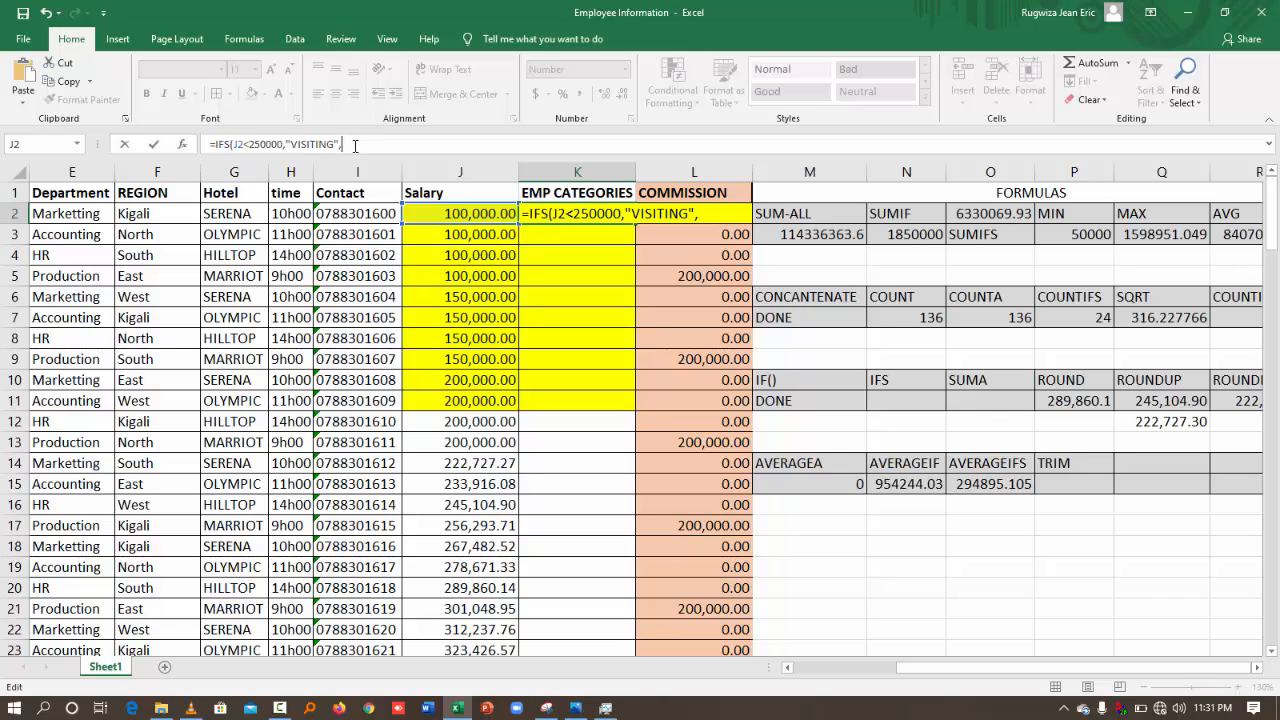
key(ctrl+v)
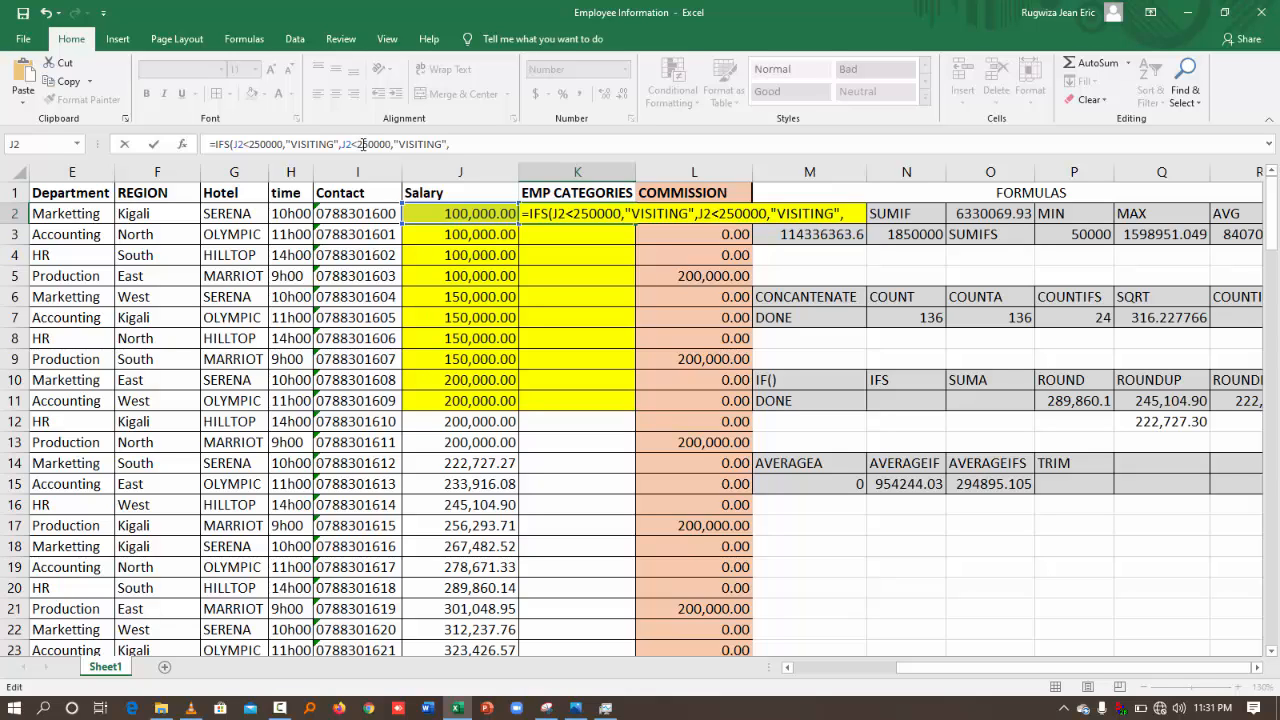
double_click(369, 144)
text(1000000)
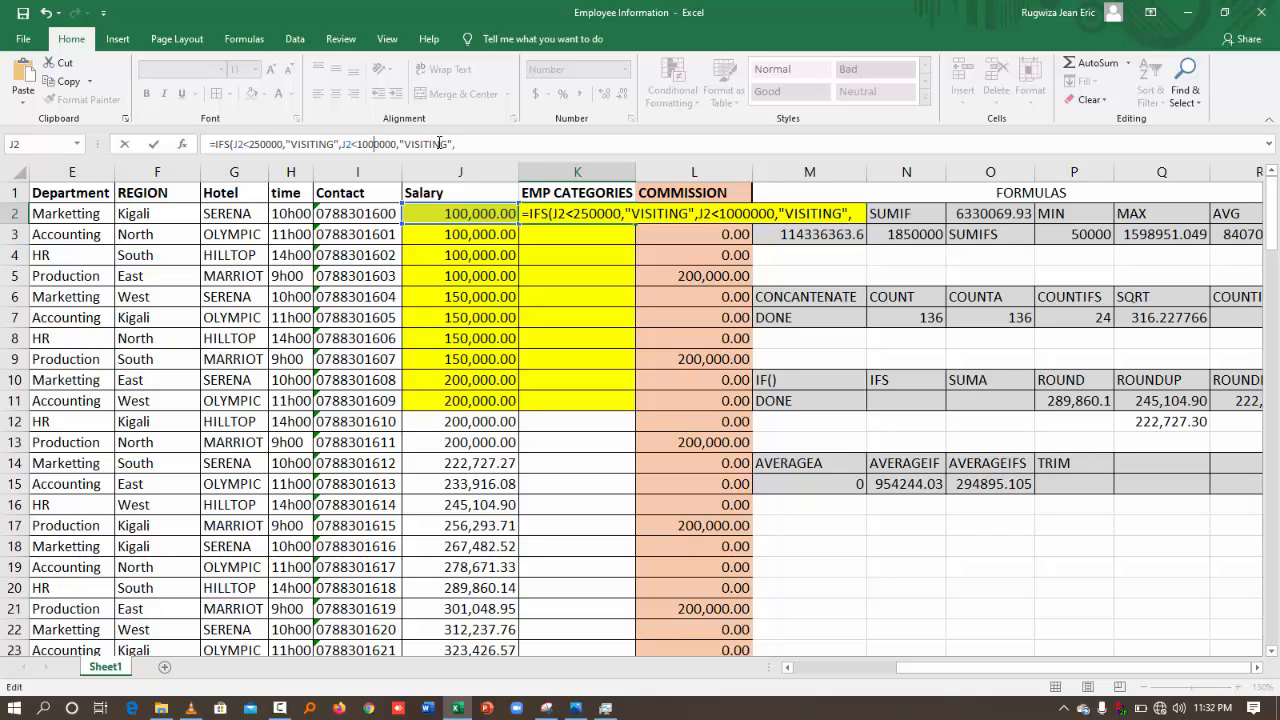
drag(448, 144, 406, 144)
text(CON)
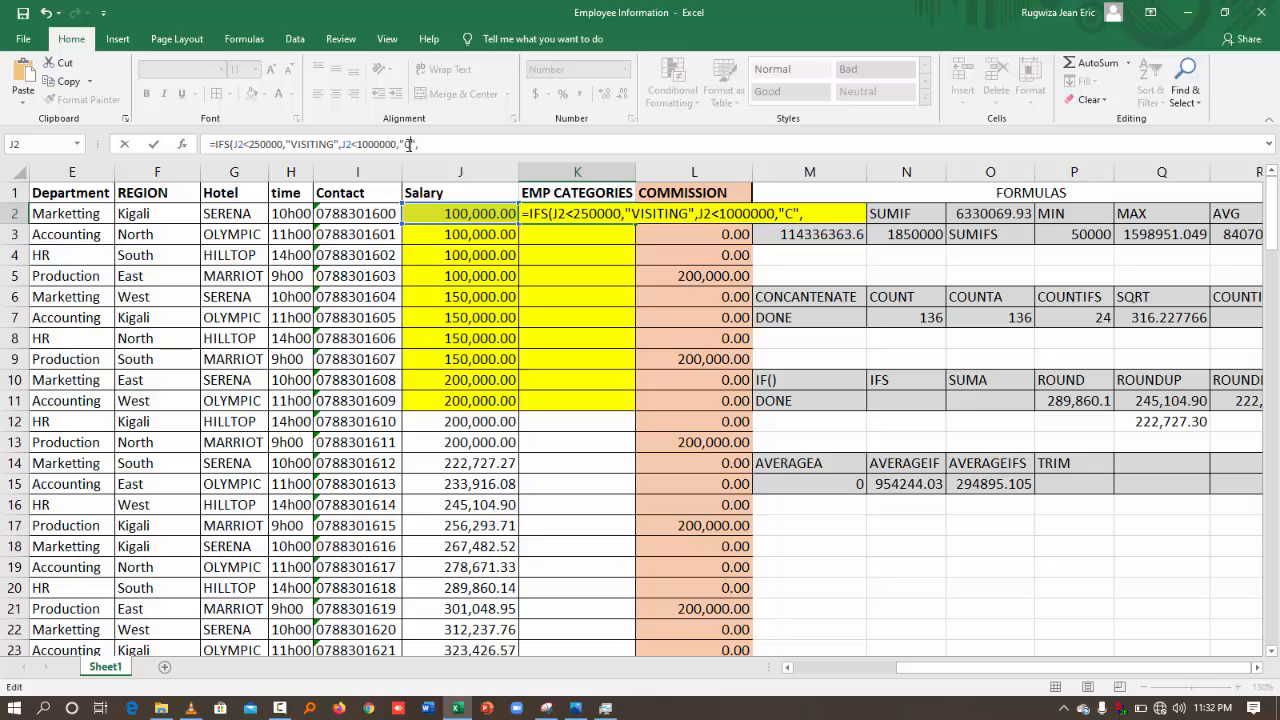
text(TRACTUAL)
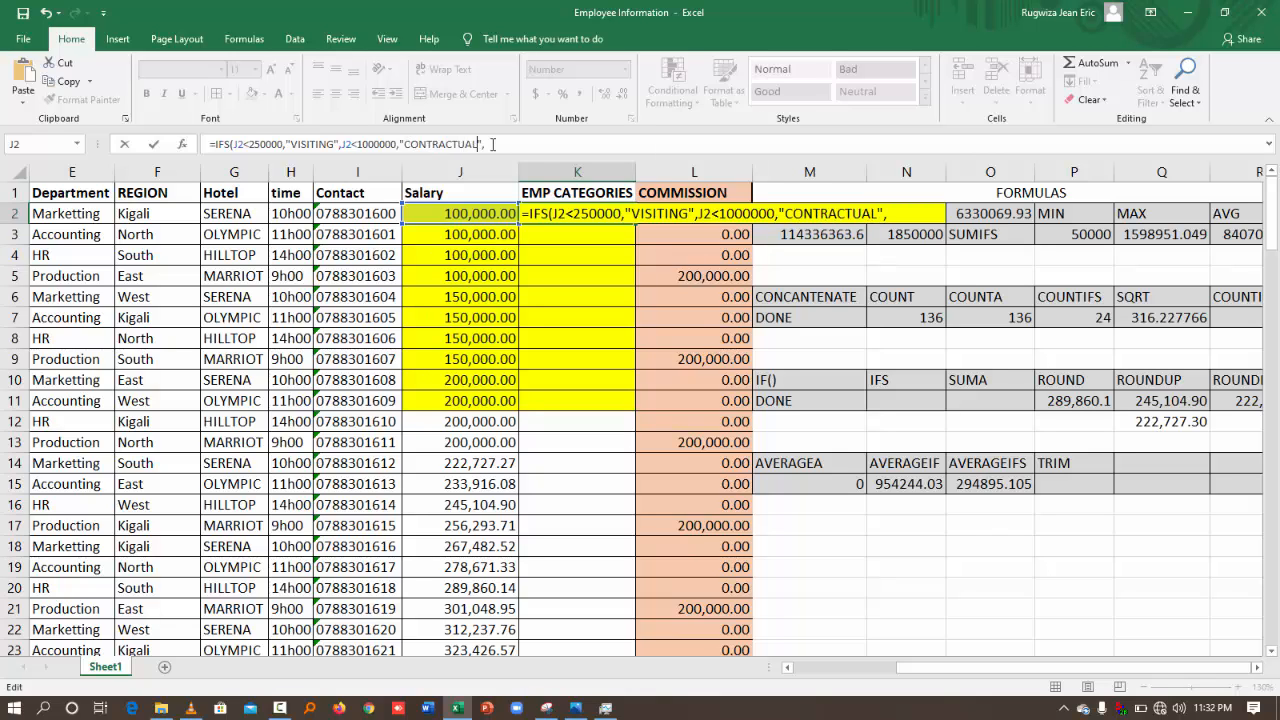
- Add a third condition pair to the K2 IFS formula and edit its test to J2>1000000
key(ctrl+v)
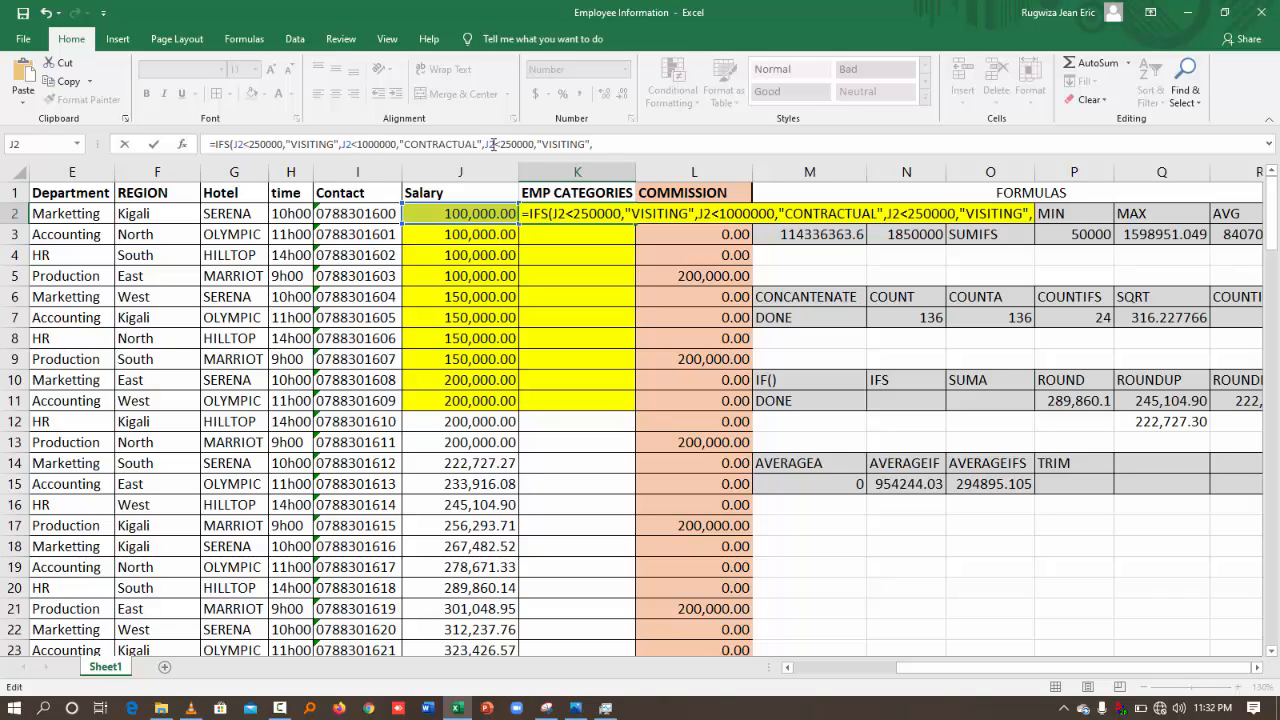
click(501, 145)
key(BackSpace)
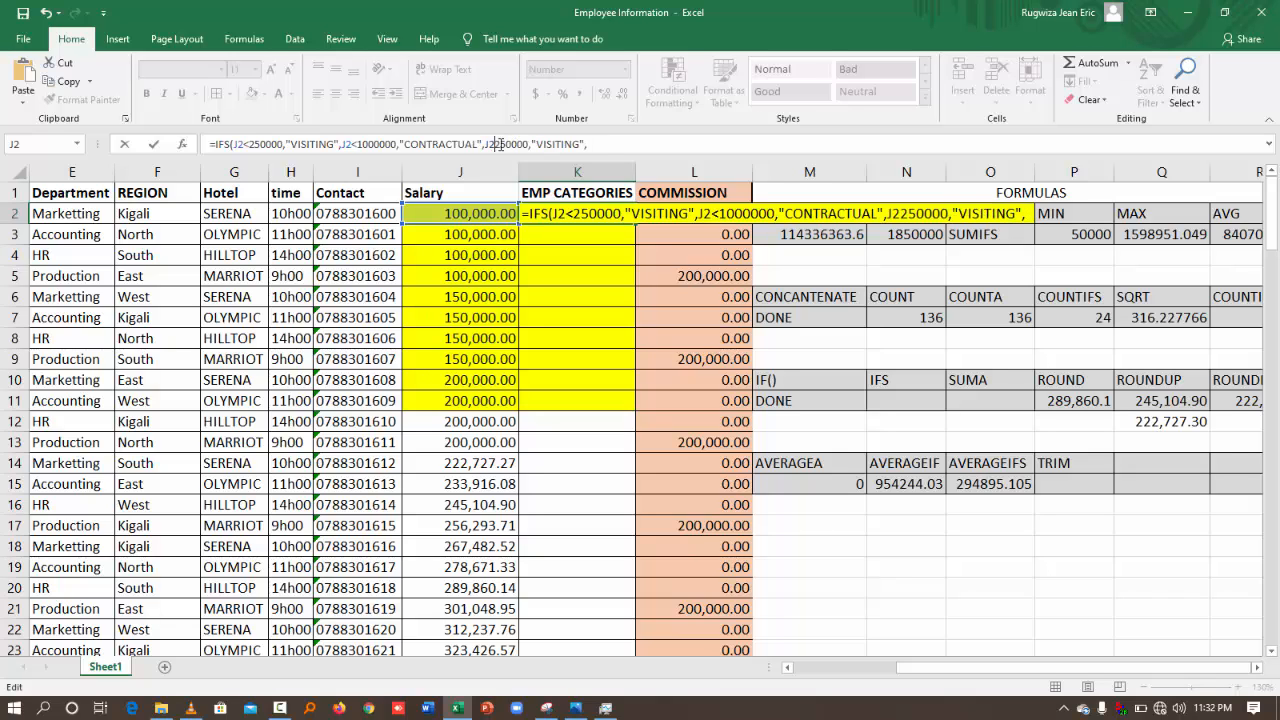
text(>)
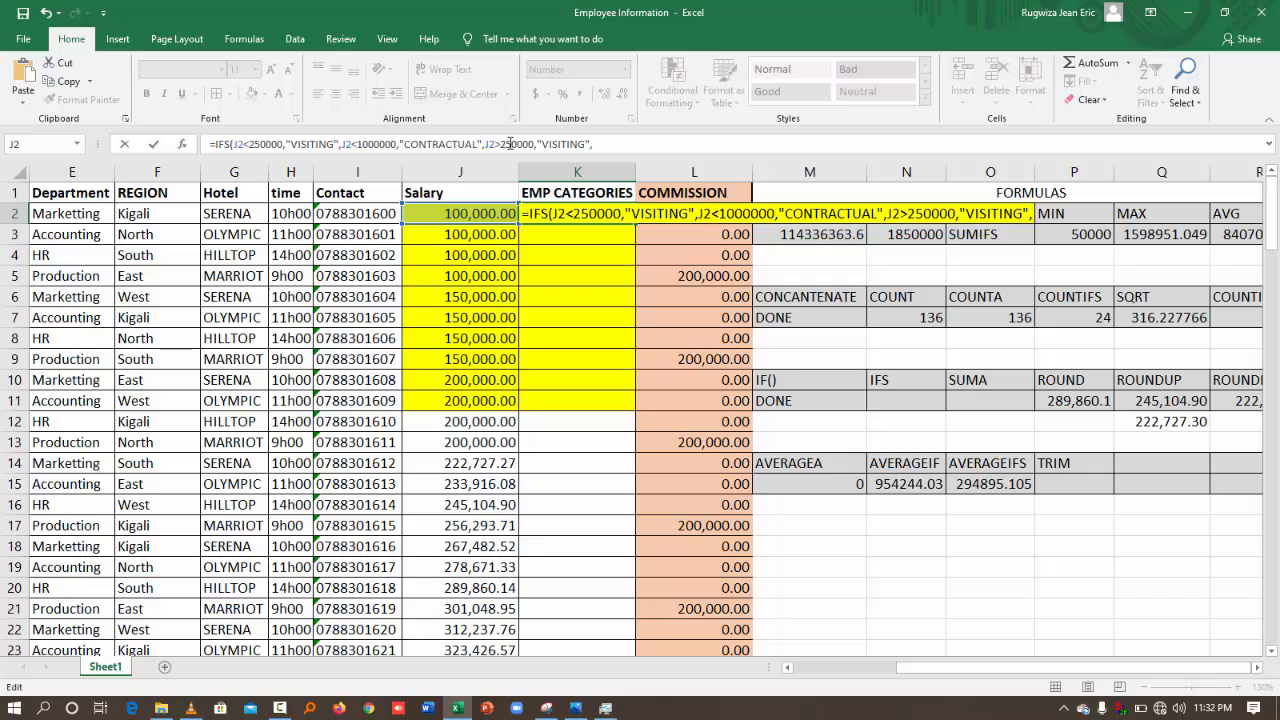
key(BackSpace)
key(BackSpace)
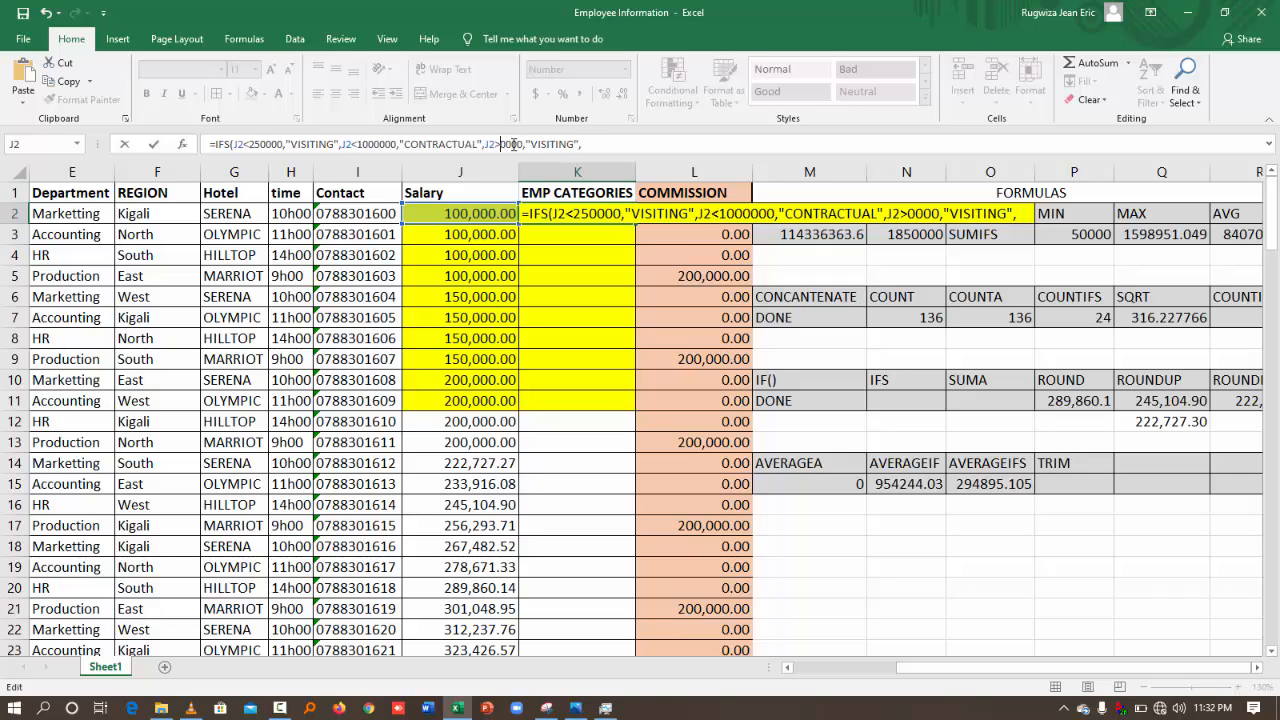
text(100)
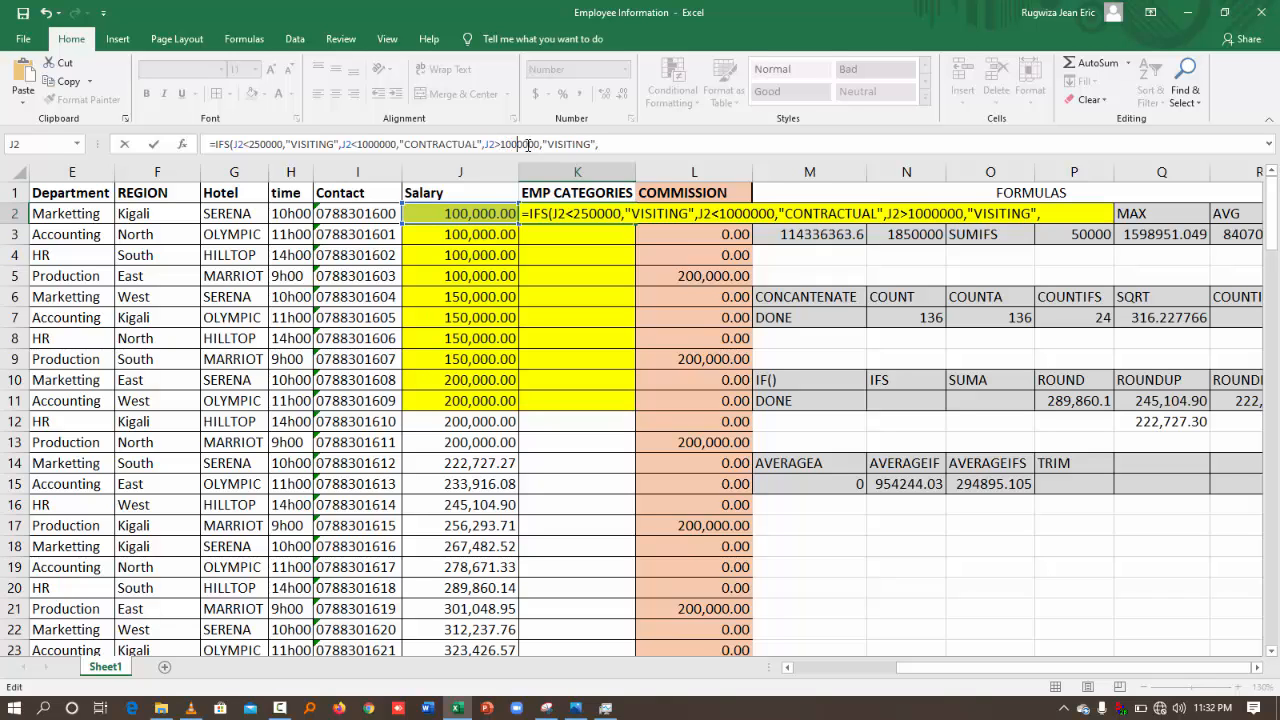
- Set the third result of the K2 IFS formula to "FULL / REGULAR" and enter the formula
drag(592, 144, 551, 147)
text(FULL)
key(BackSpace)
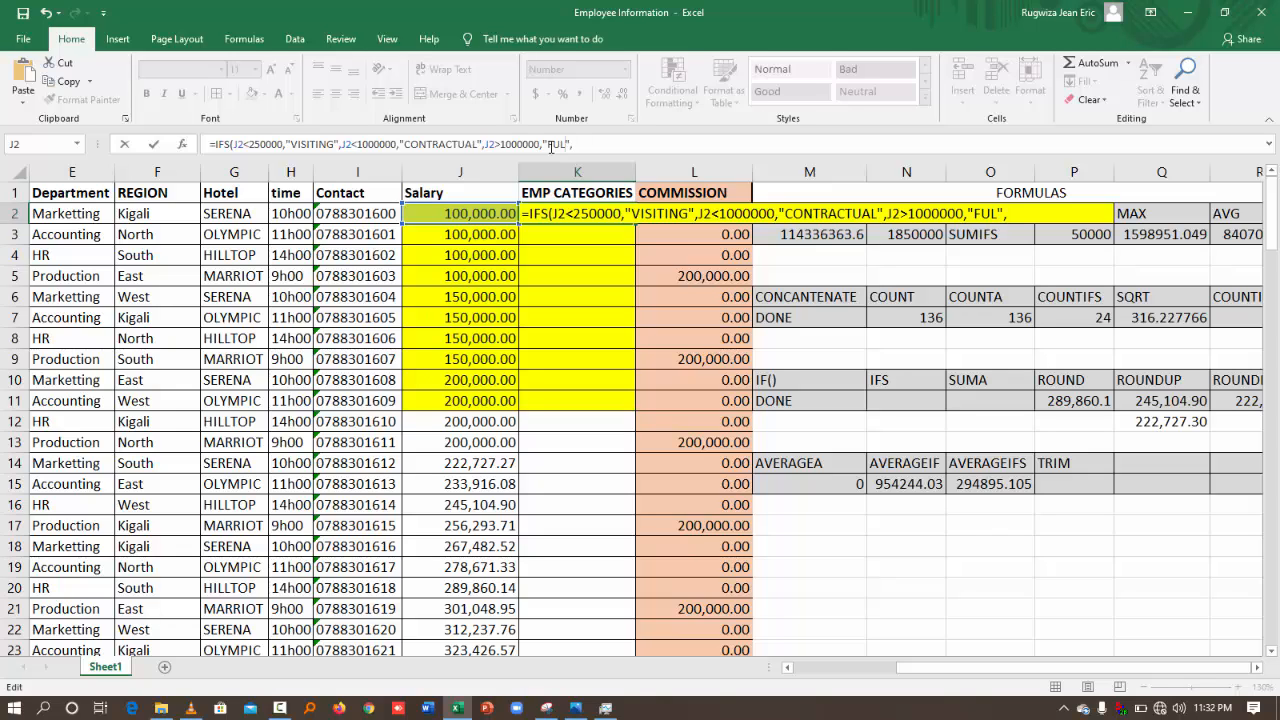
text(F)
key(BackSpace)
text(L / REGULAR)
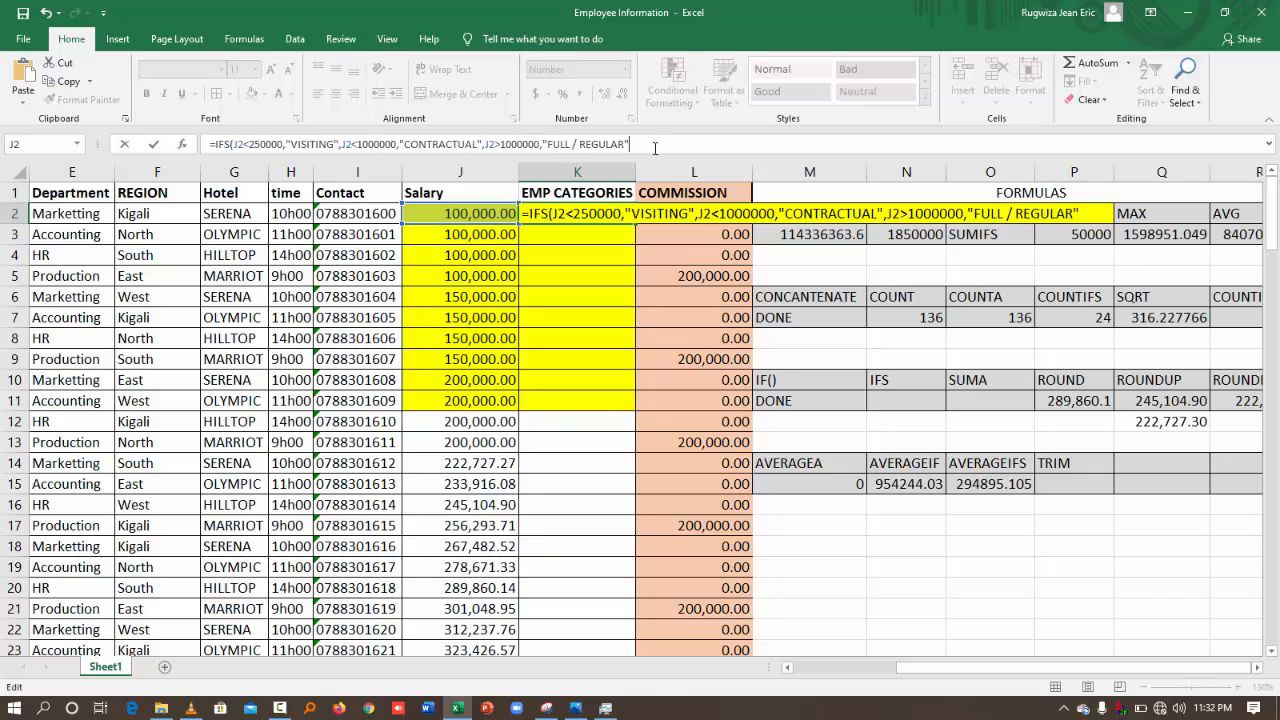
key(Return)
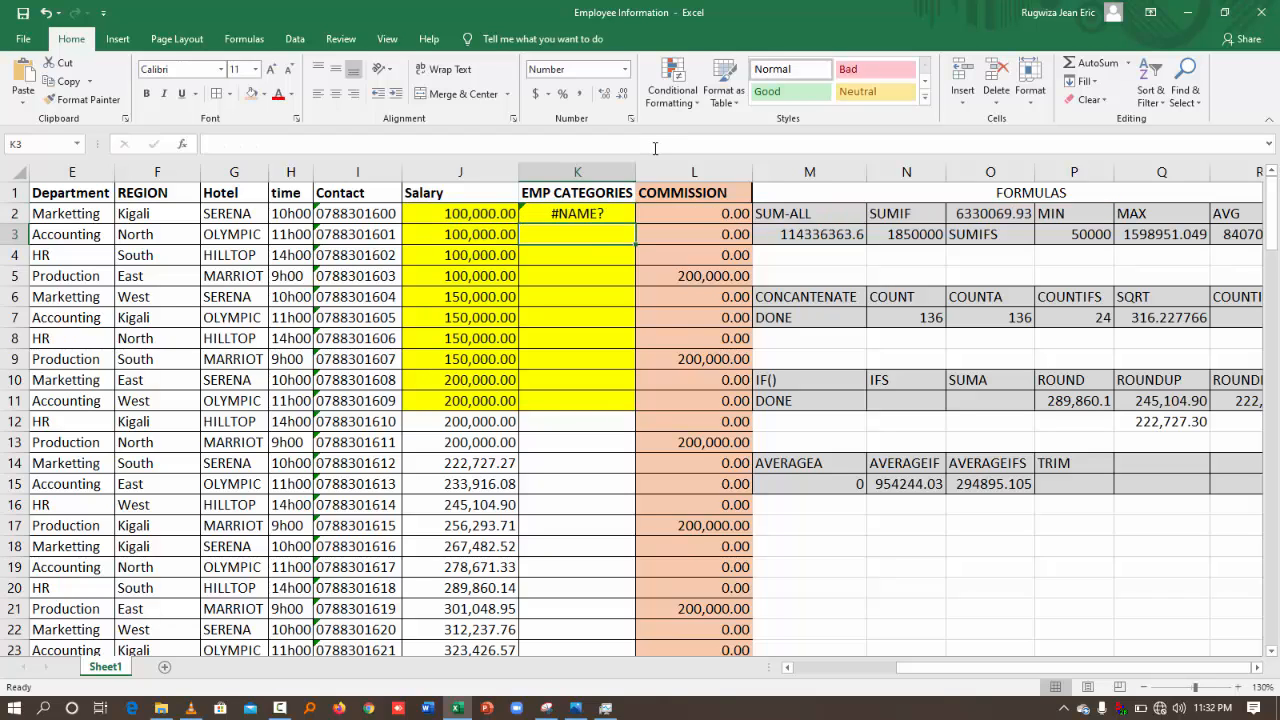
- Check the error hint on K2, shorten the third IFS result to "REGULAR" and re-enter the formula
click(610, 215)
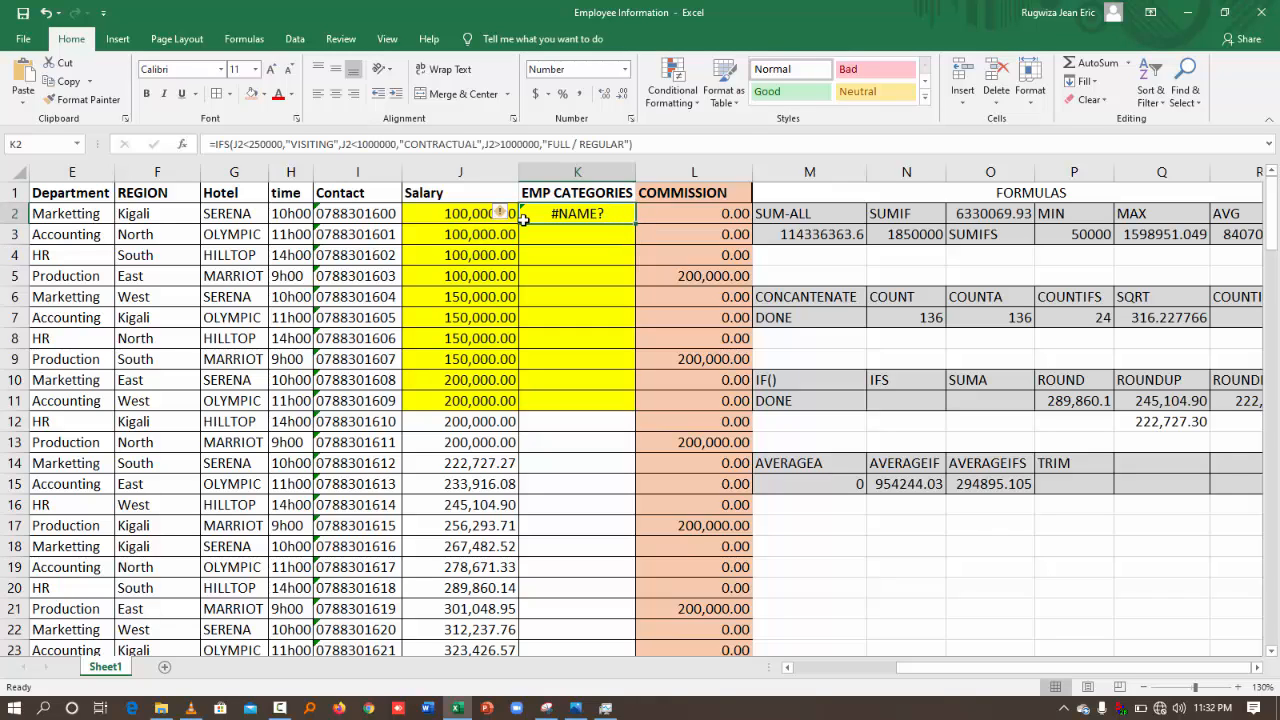
mouse_move(503, 218)
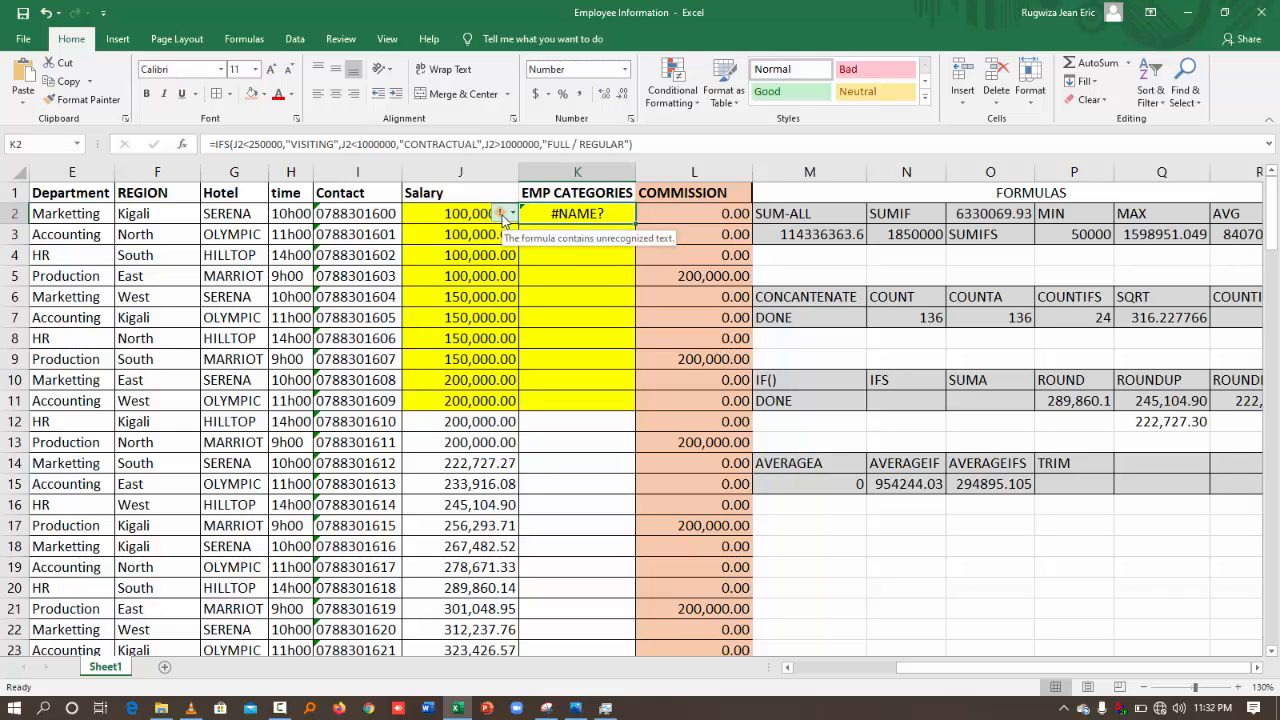
click(581, 145)
key(BackSpace)
key(BackSpace)
key(BackSpace)
key(BackSpace)
key(BackSpace)
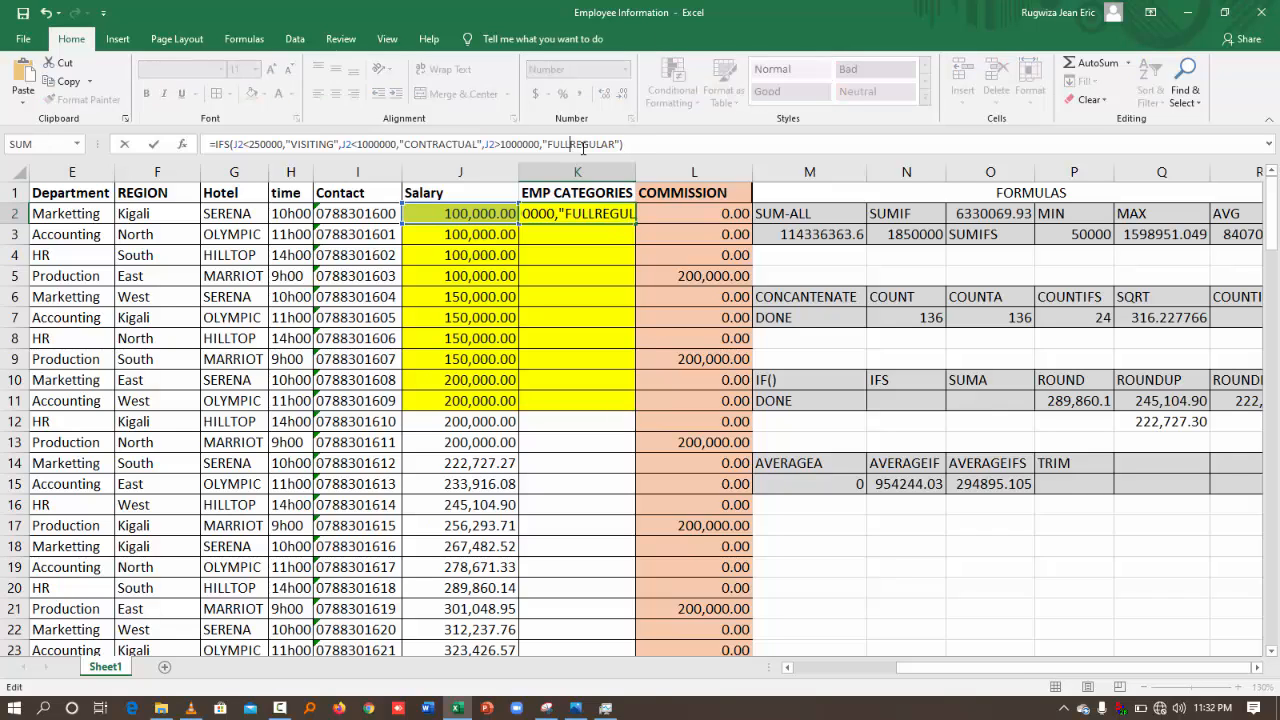
key(BackSpace)
key(BackSpace)
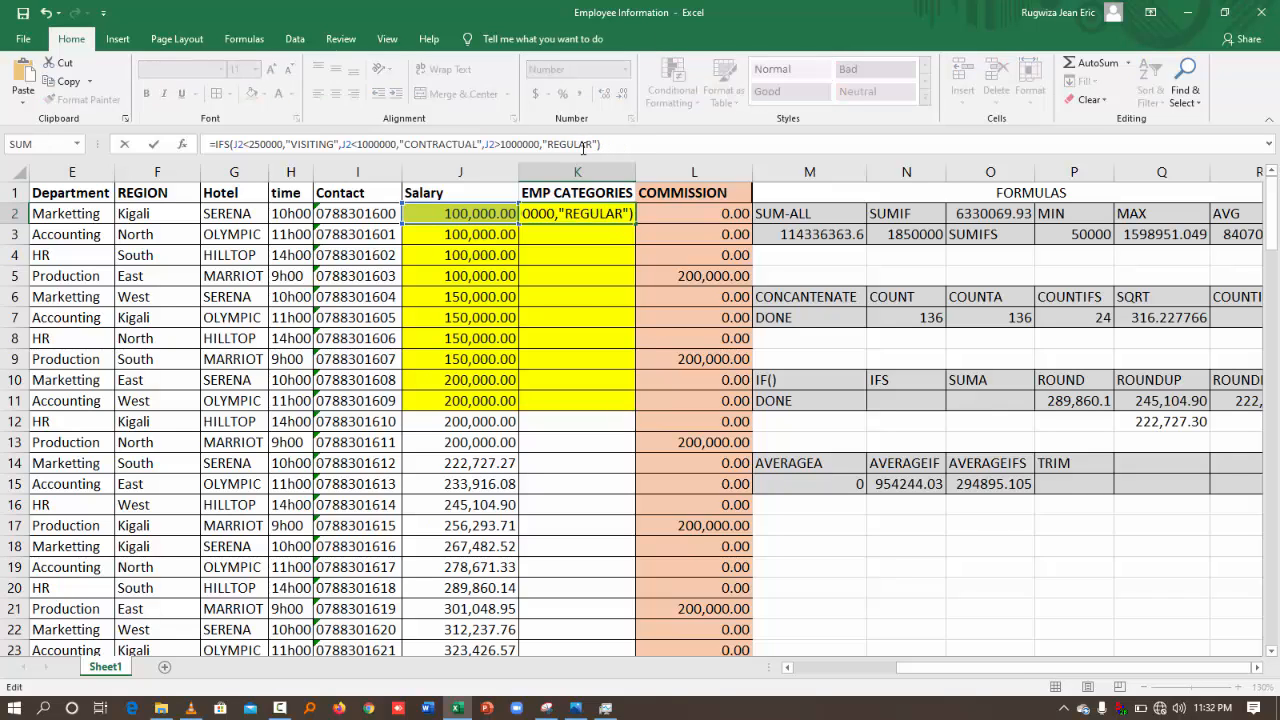
key(Return)
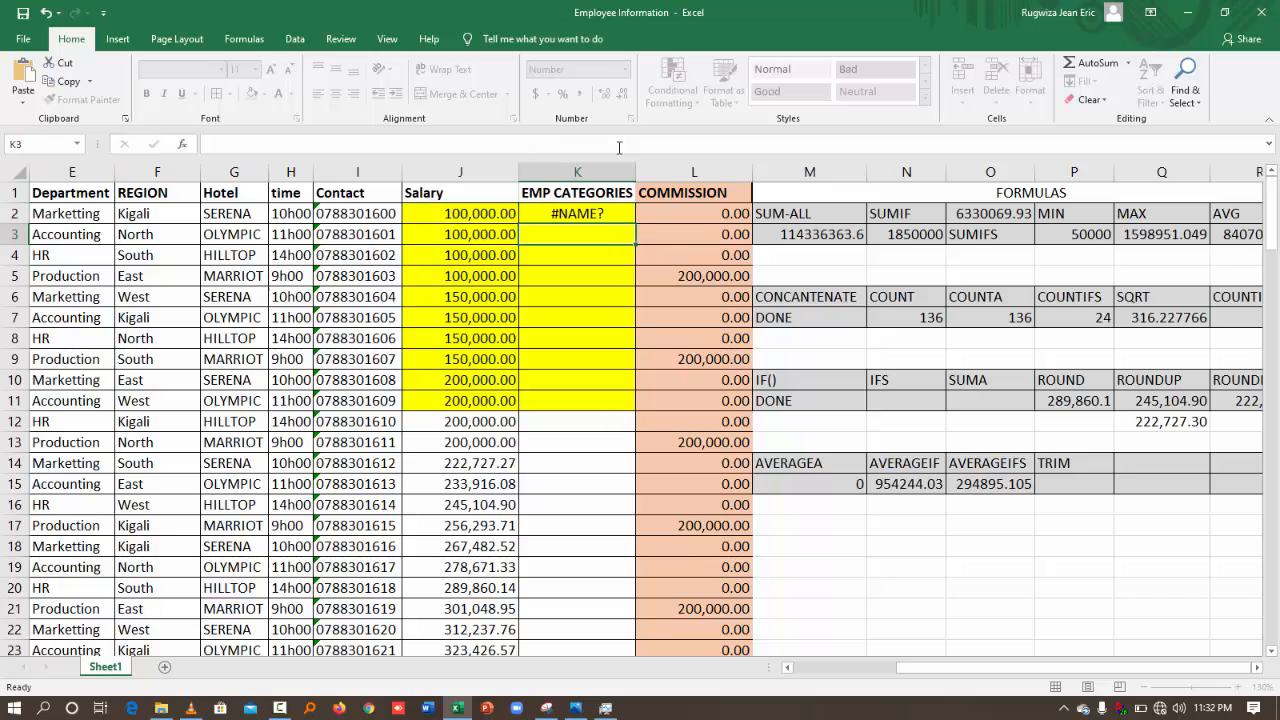
click(590, 213)
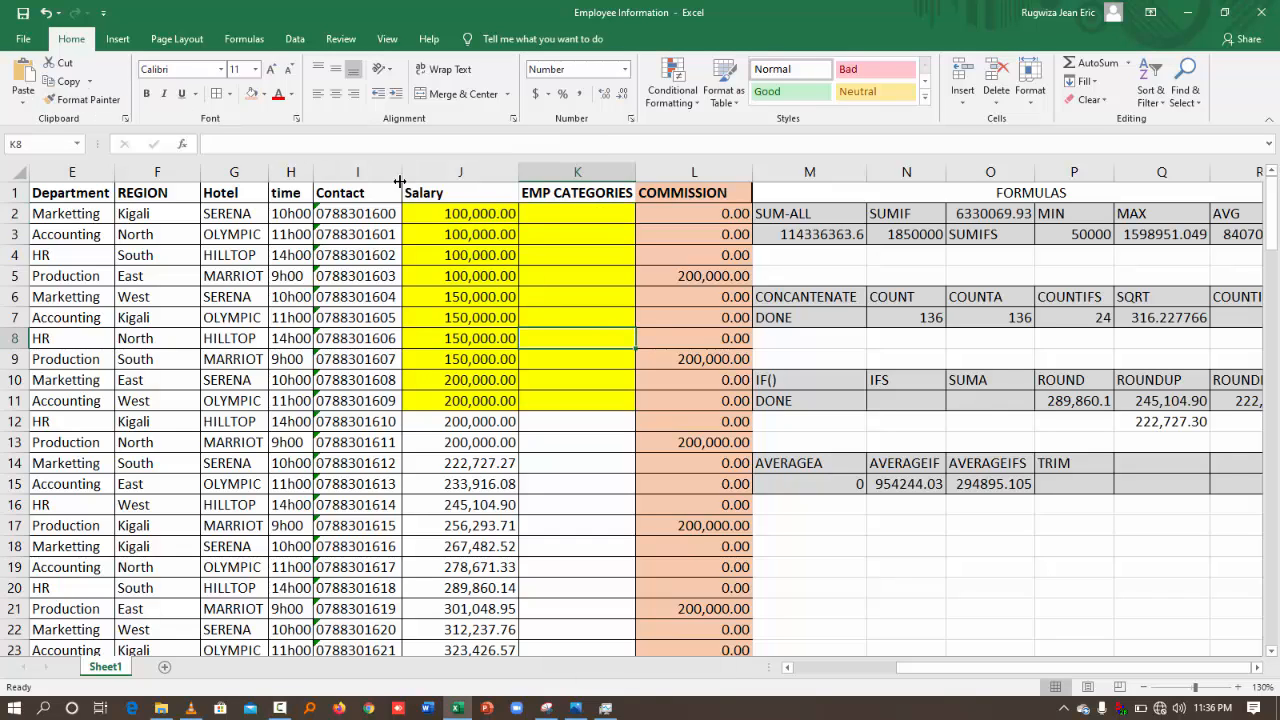
- Start a formula in K2, open Insert Function, view the IF description and list the functions of all categories
click(546, 212)
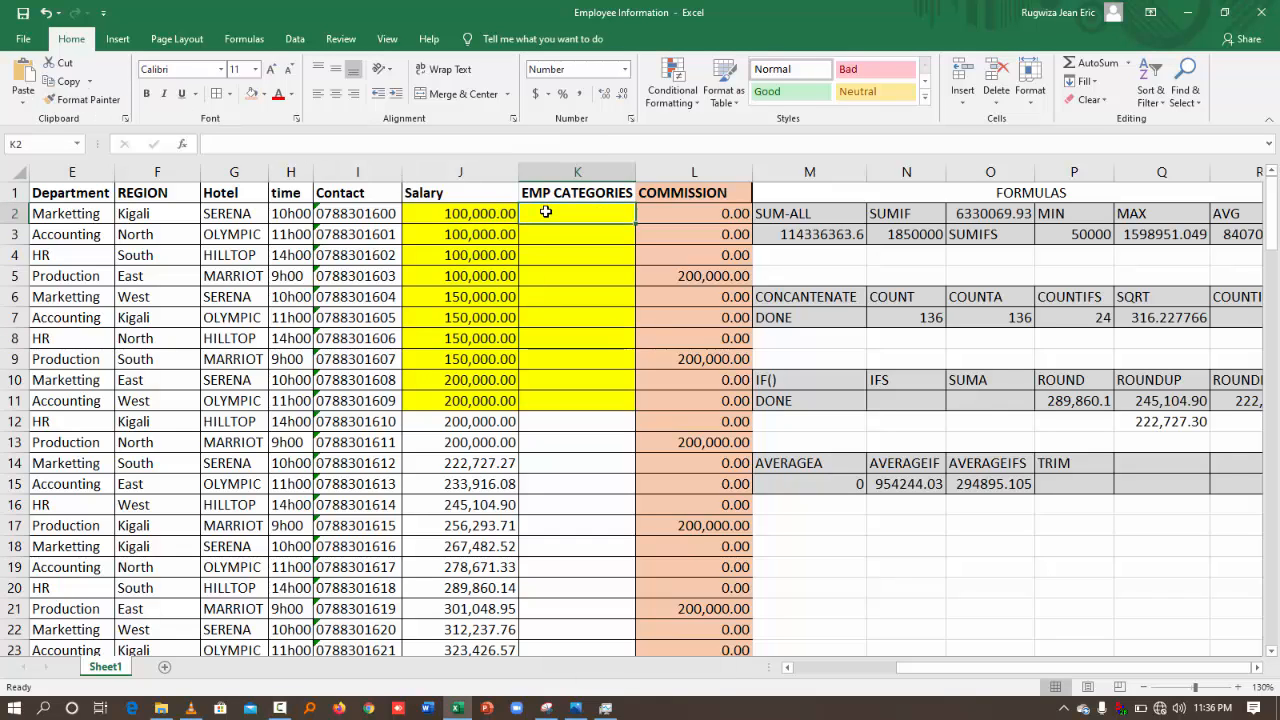
text(=)
click(185, 146)
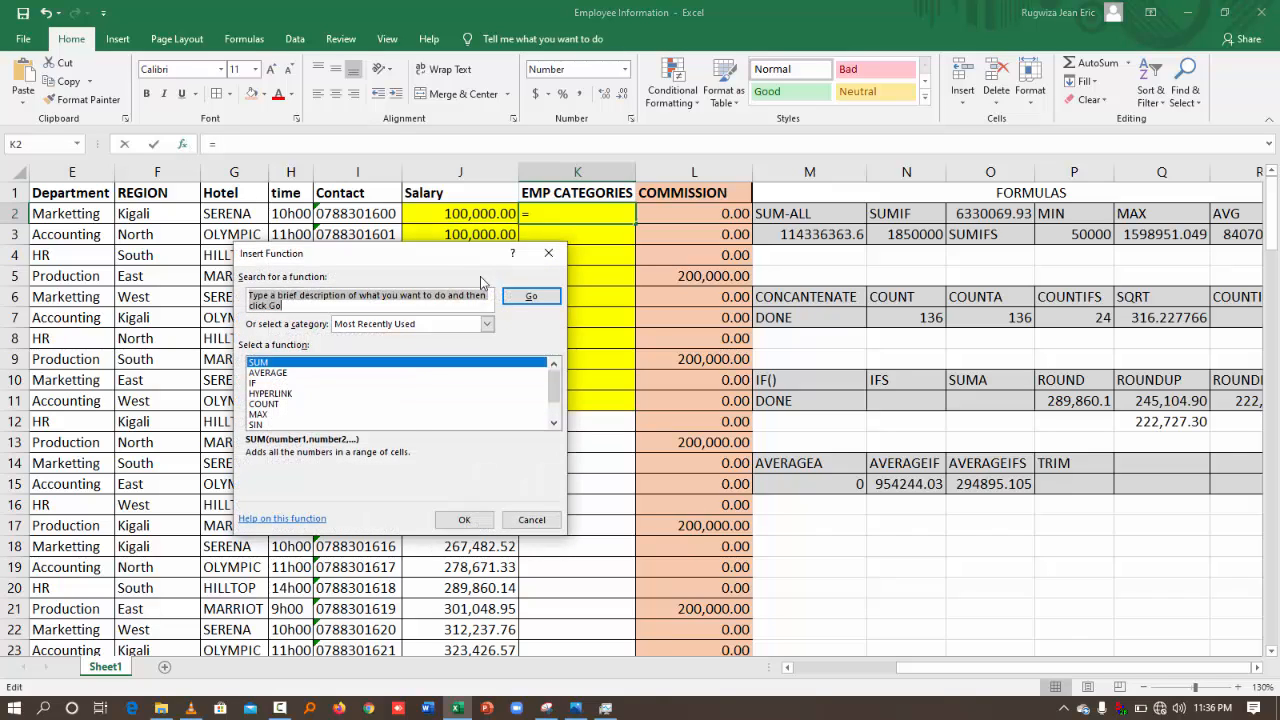
click(258, 385)
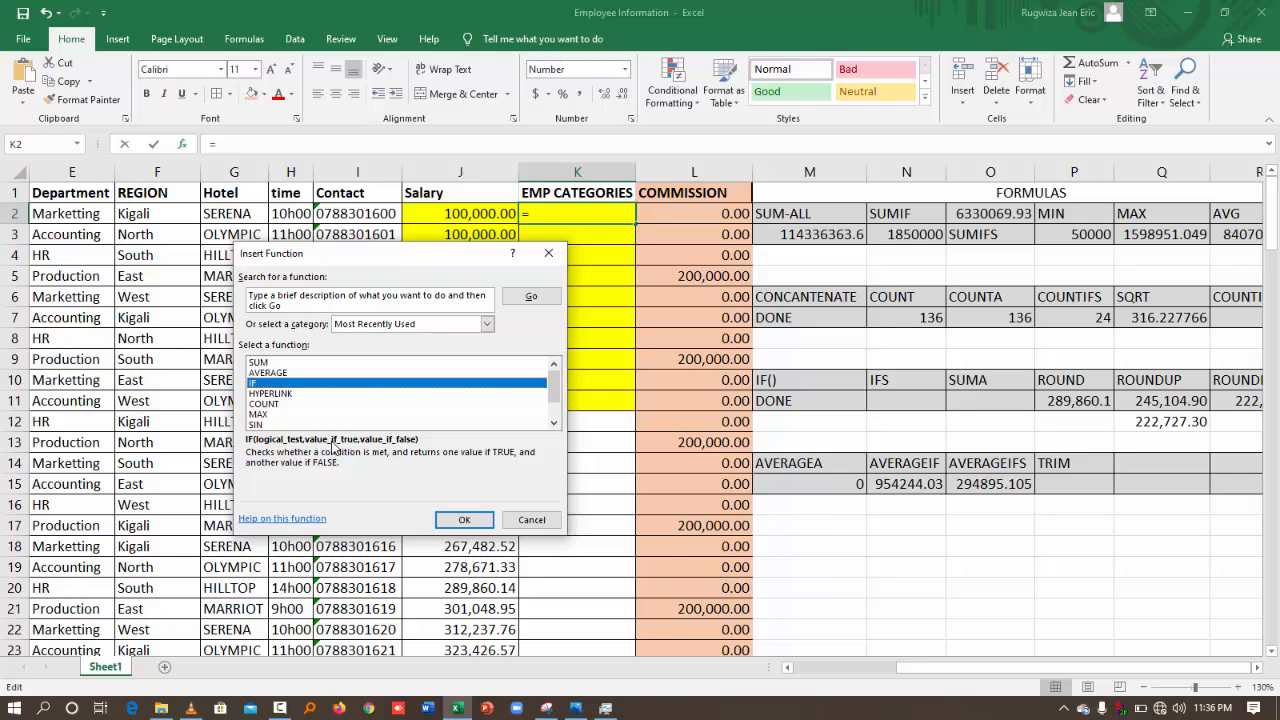
click(487, 325)
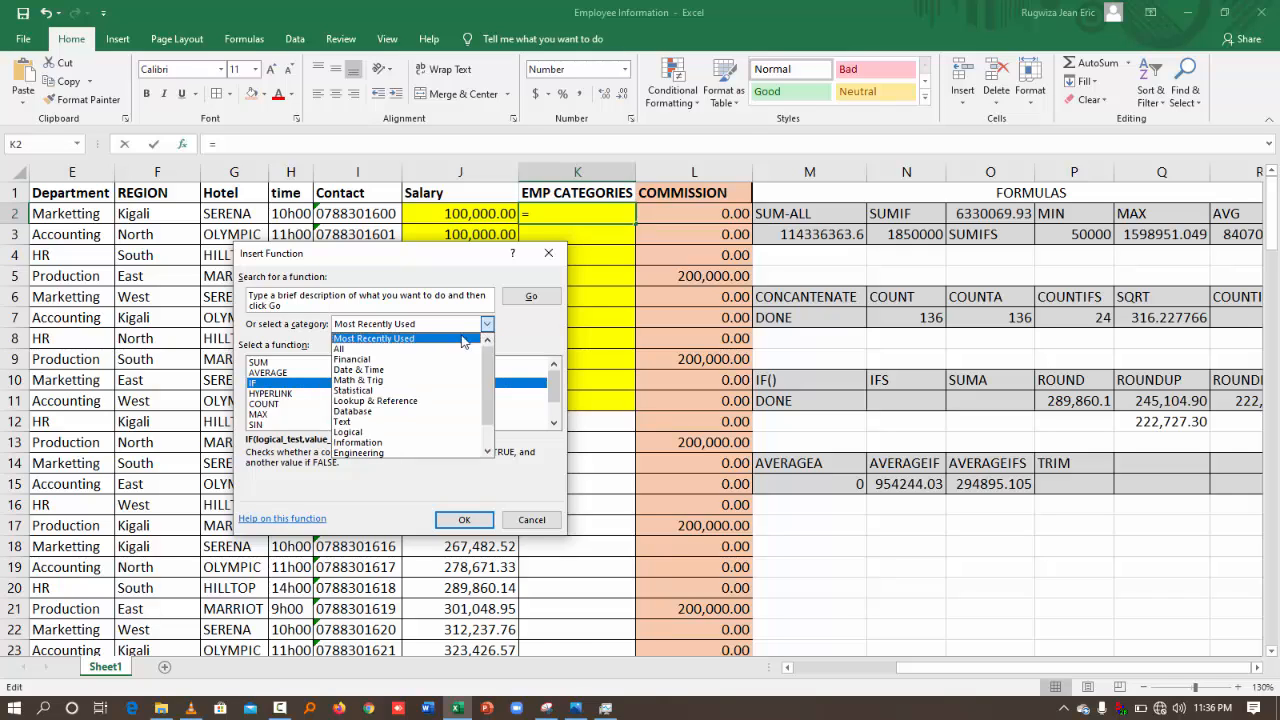
click(400, 340)
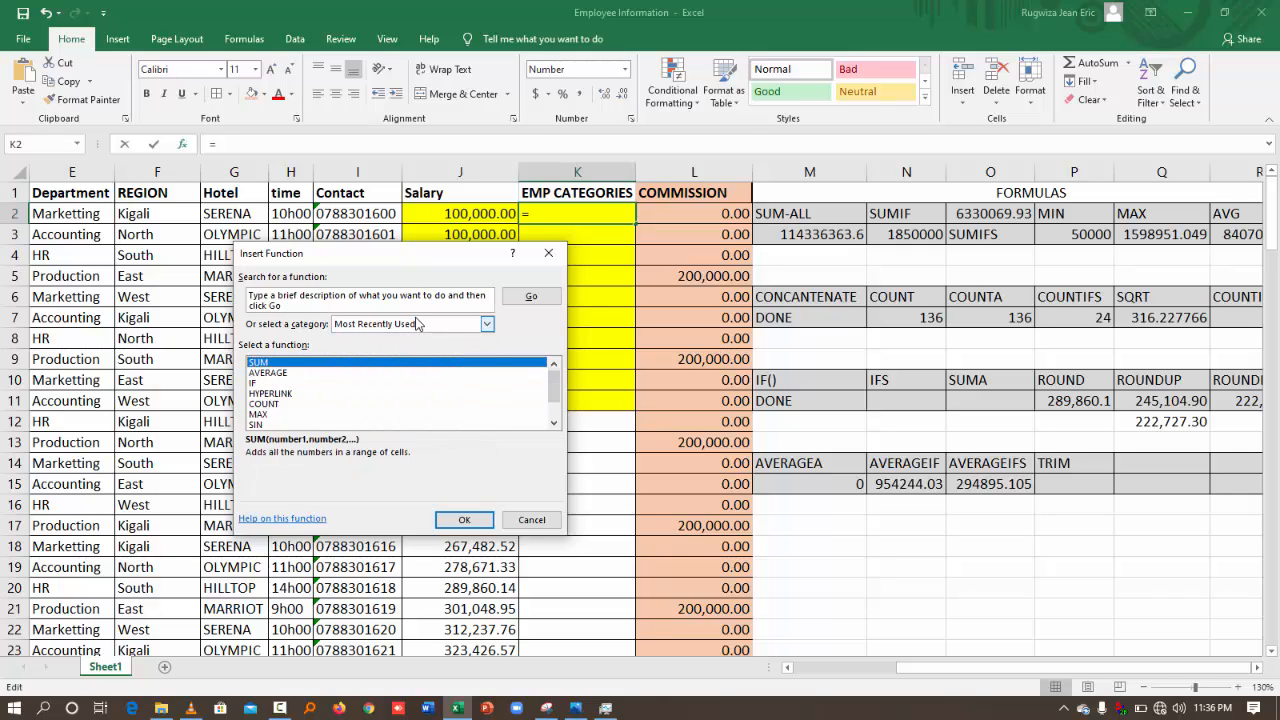
click(416, 325)
click(380, 358)
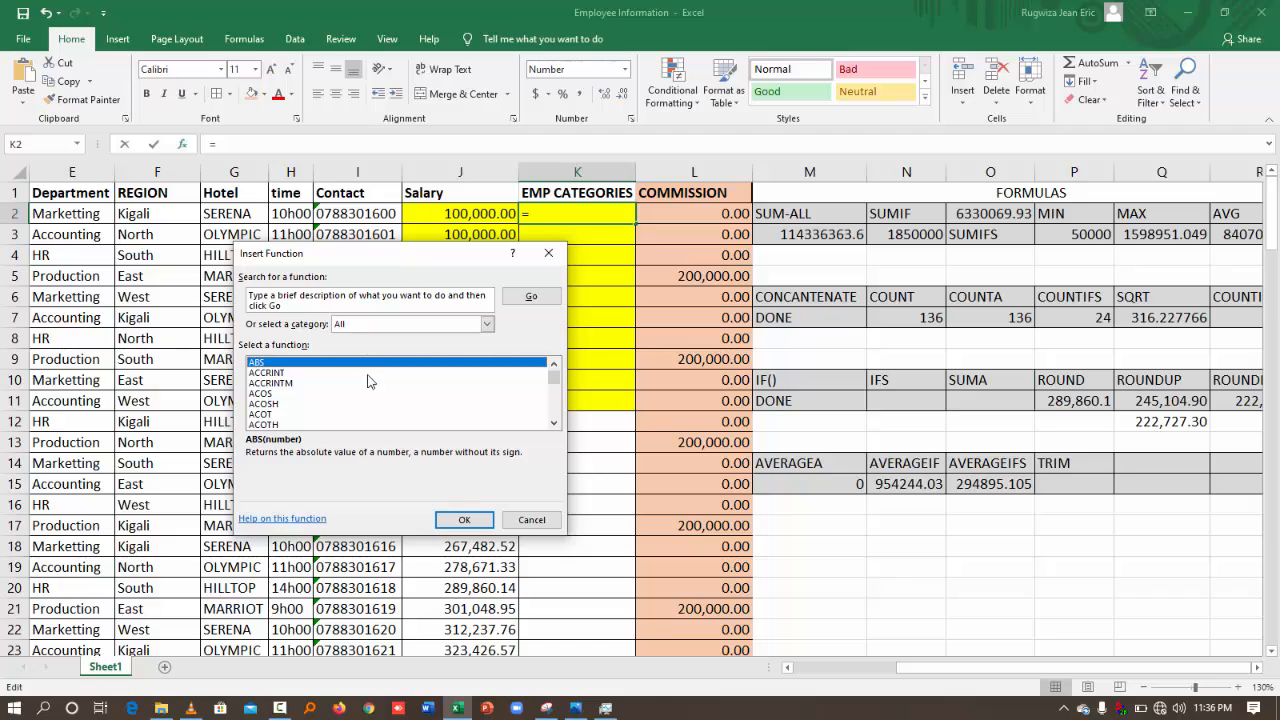
- Search the full function list for IFS, reviewing the IF, IFERROR, IFNA and IMABS entries, and cancel the function insertion
scroll(354, 381, down, 20)
scroll(354, 381, down, 20)
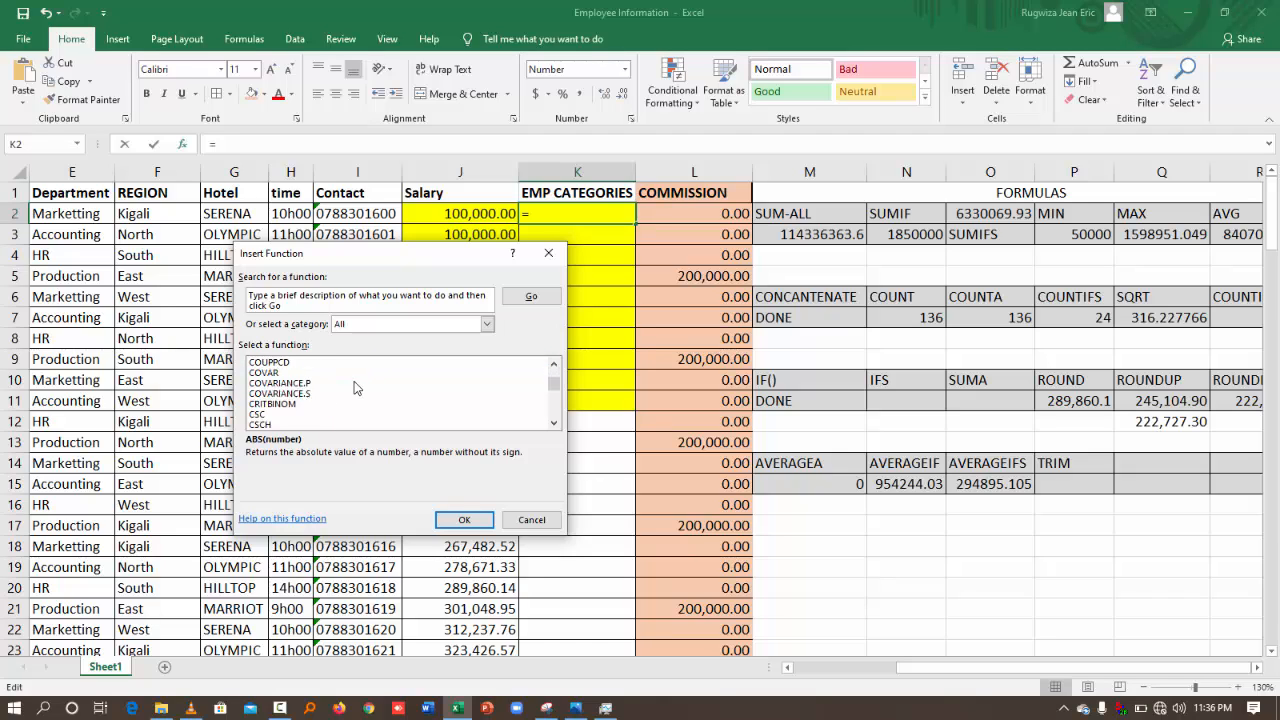
scroll(354, 381, down, 8)
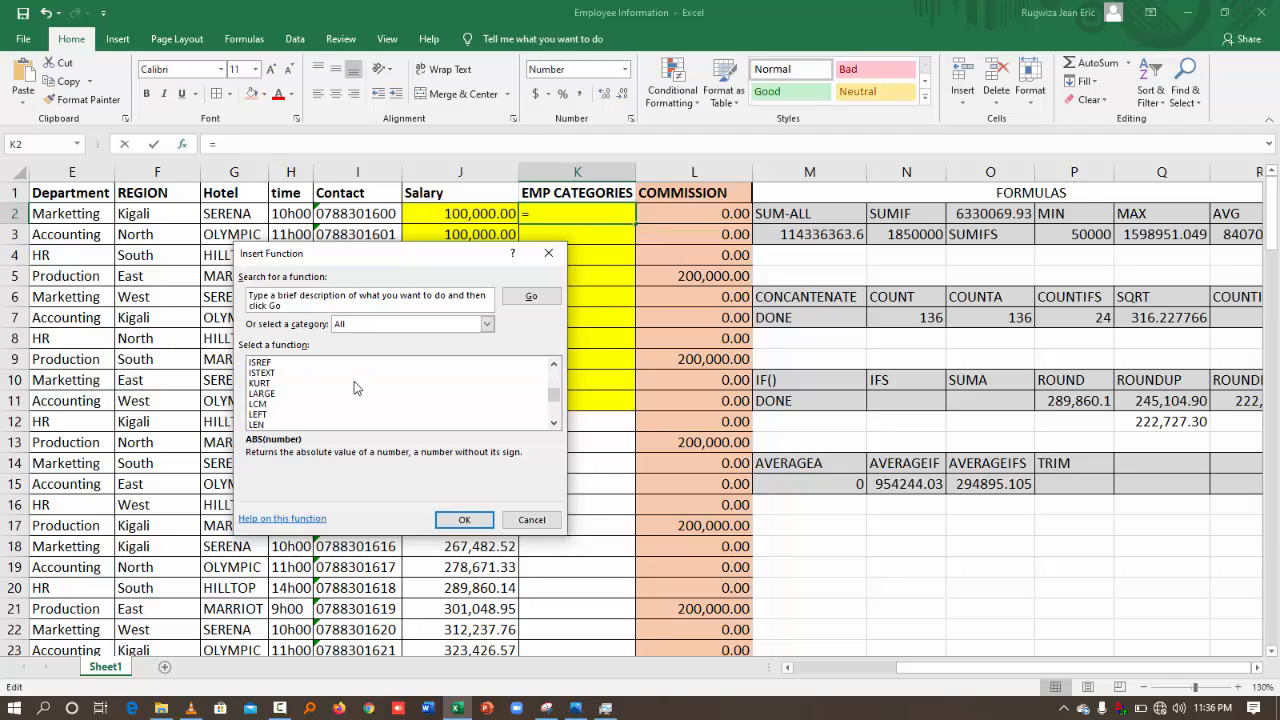
scroll(354, 387, up, 11)
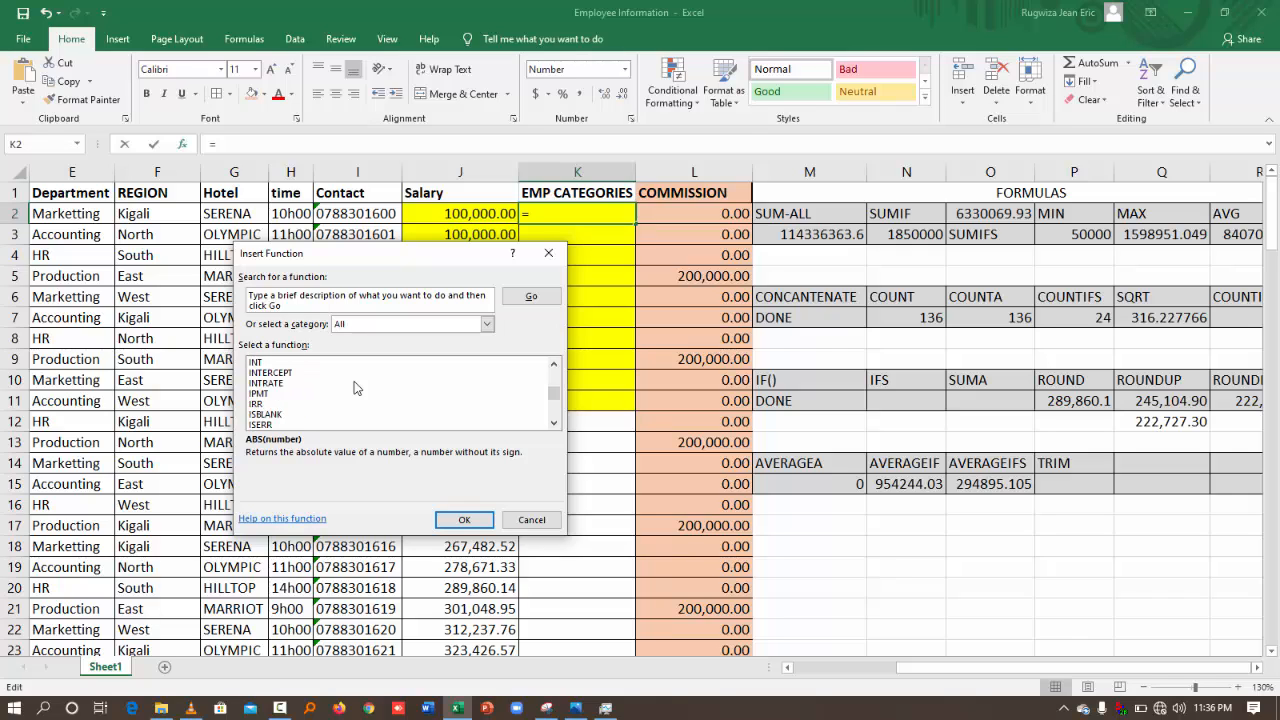
scroll(357, 388, up, 5)
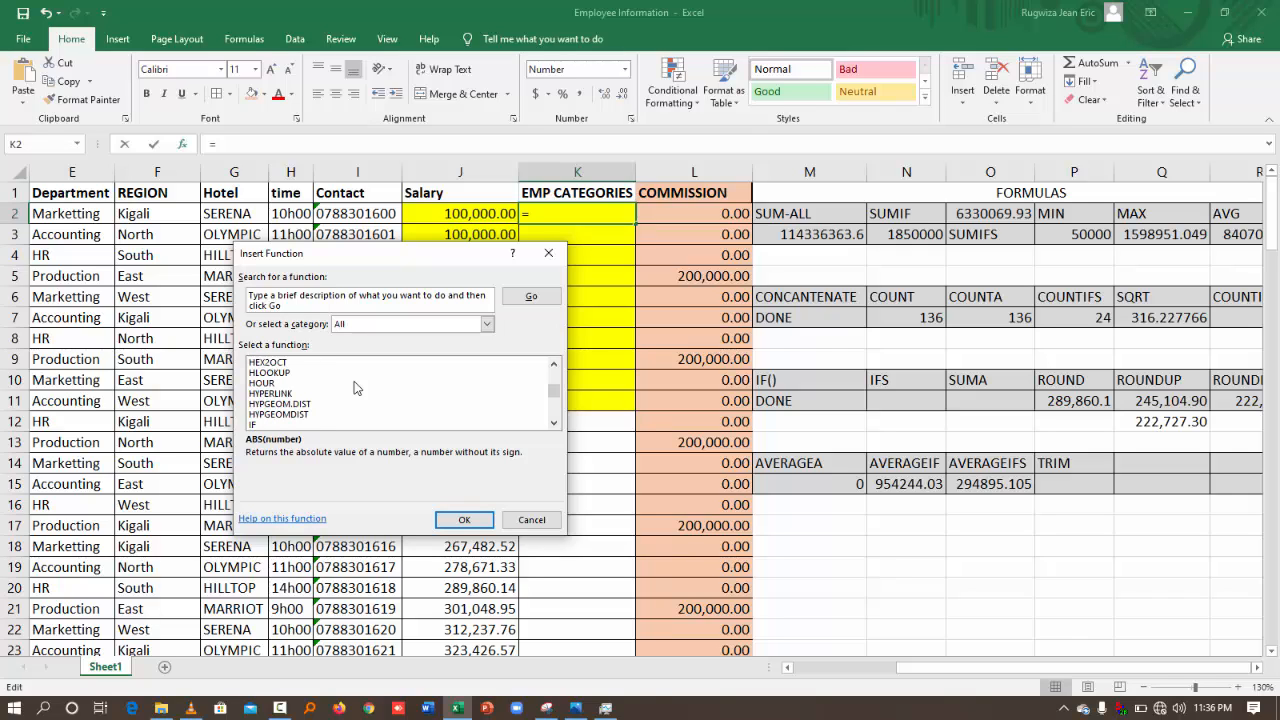
scroll(357, 388, down, 4)
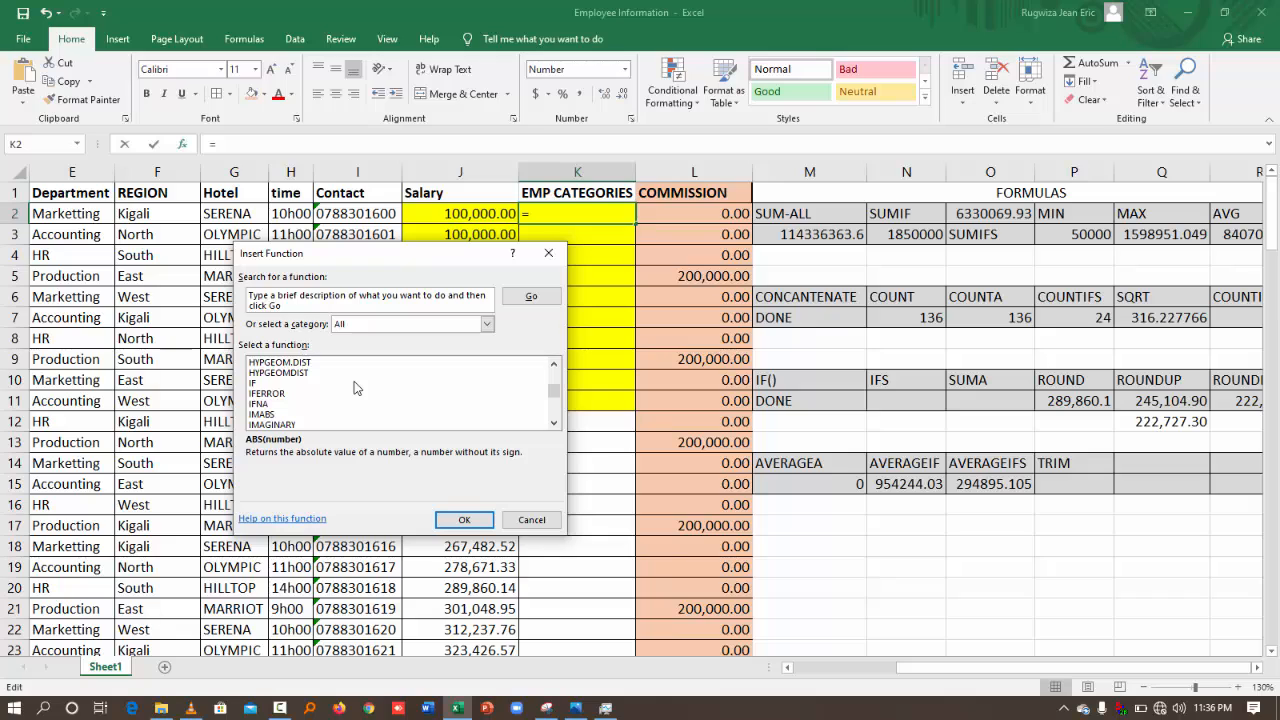
click(255, 384)
click(268, 394)
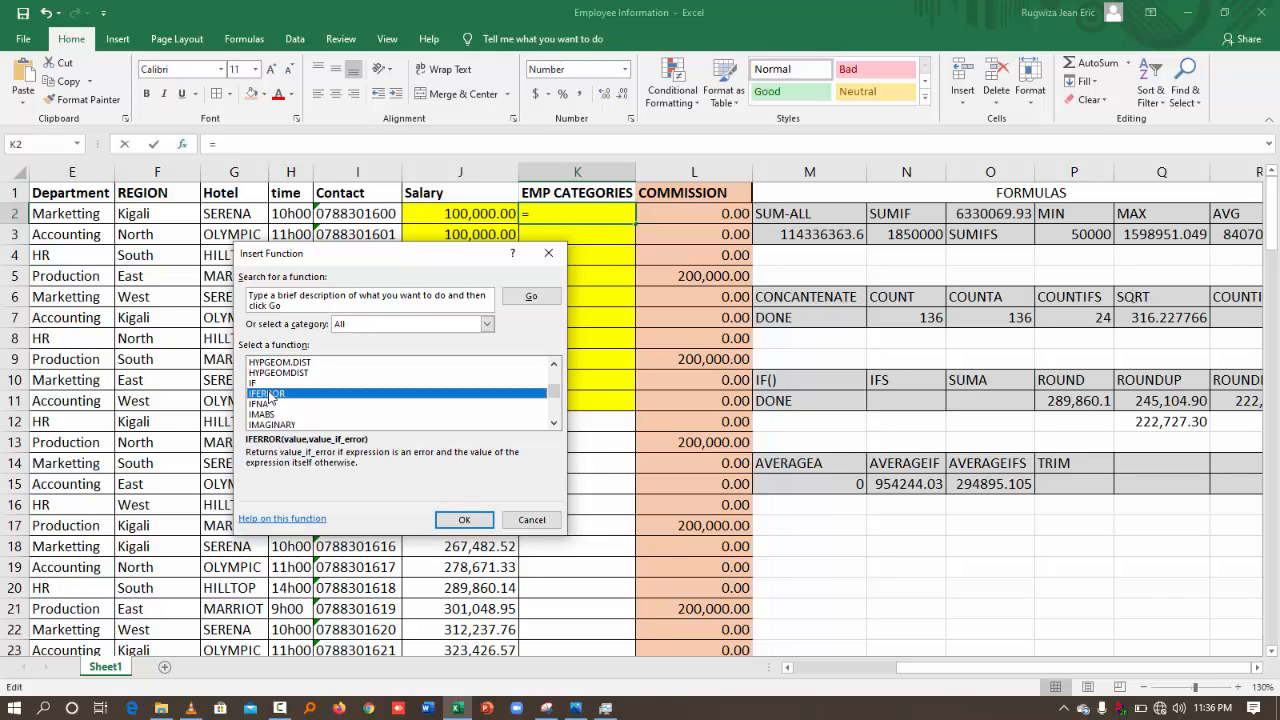
click(271, 404)
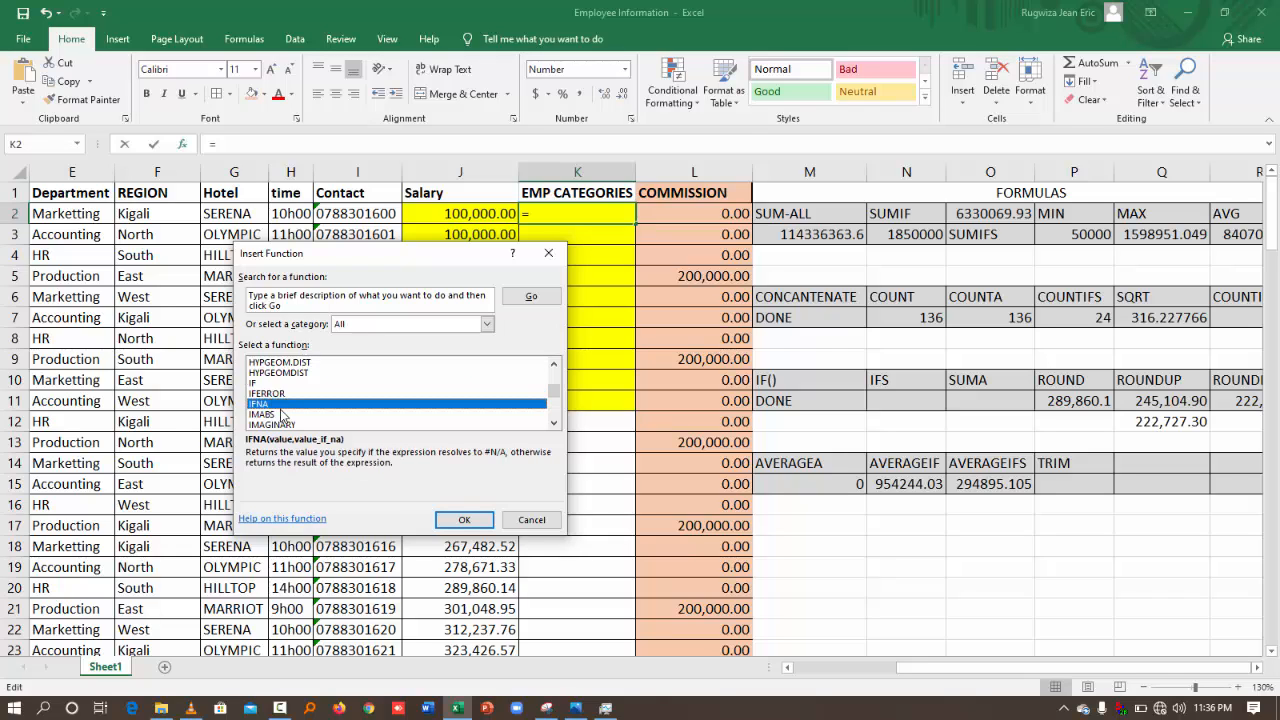
click(282, 414)
scroll(282, 414, down, 2)
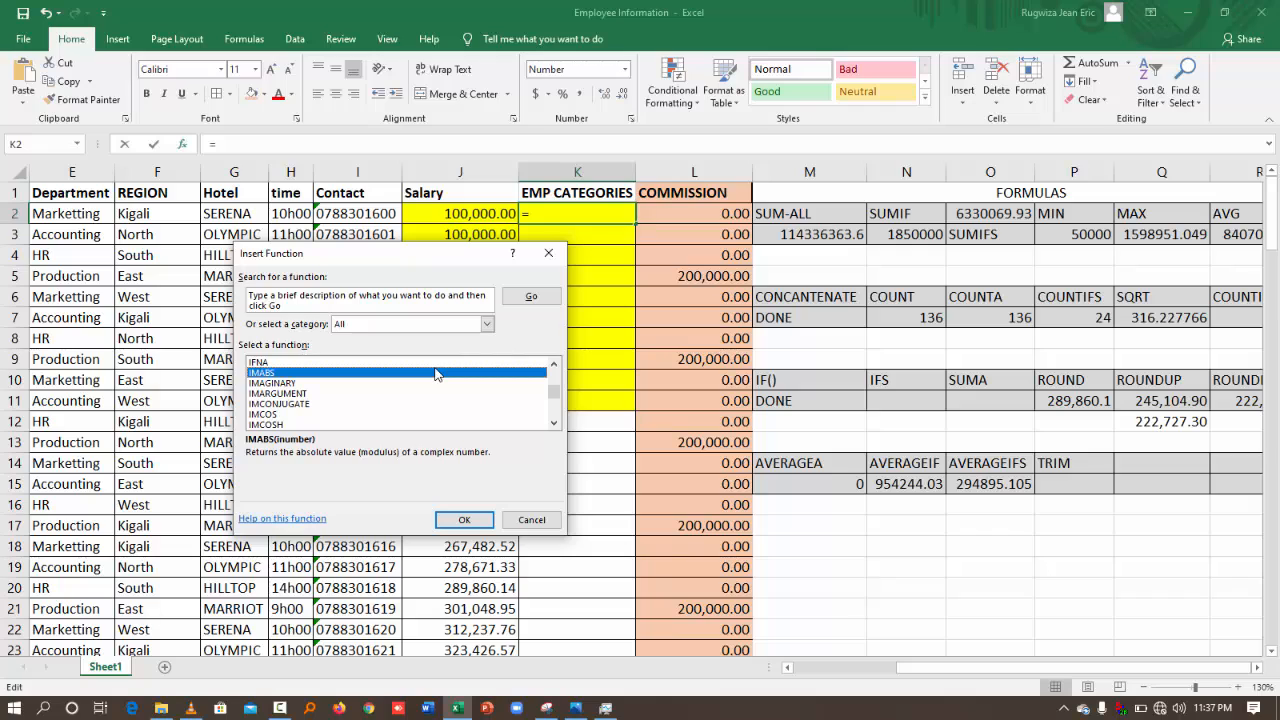
click(552, 253)
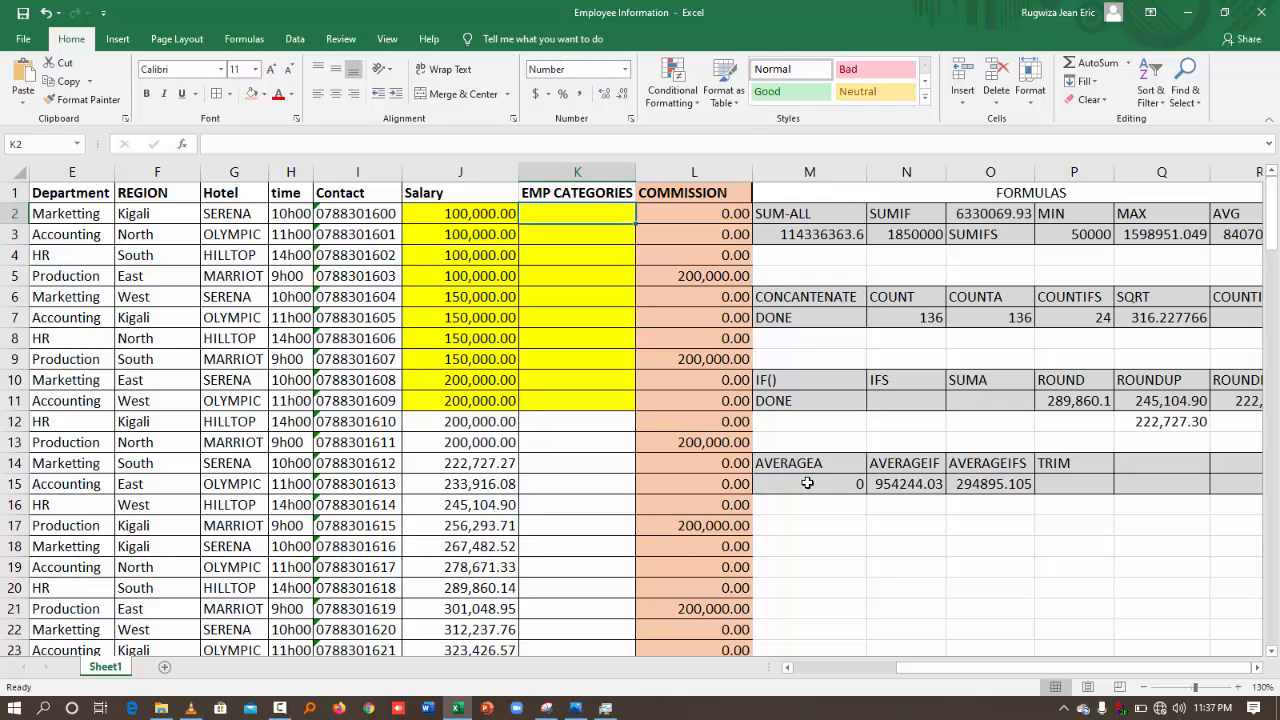
- Enter a TRIM formula in P15 that removes the extra spaces from the region text in F2, and check it against the source
click(1074, 487)
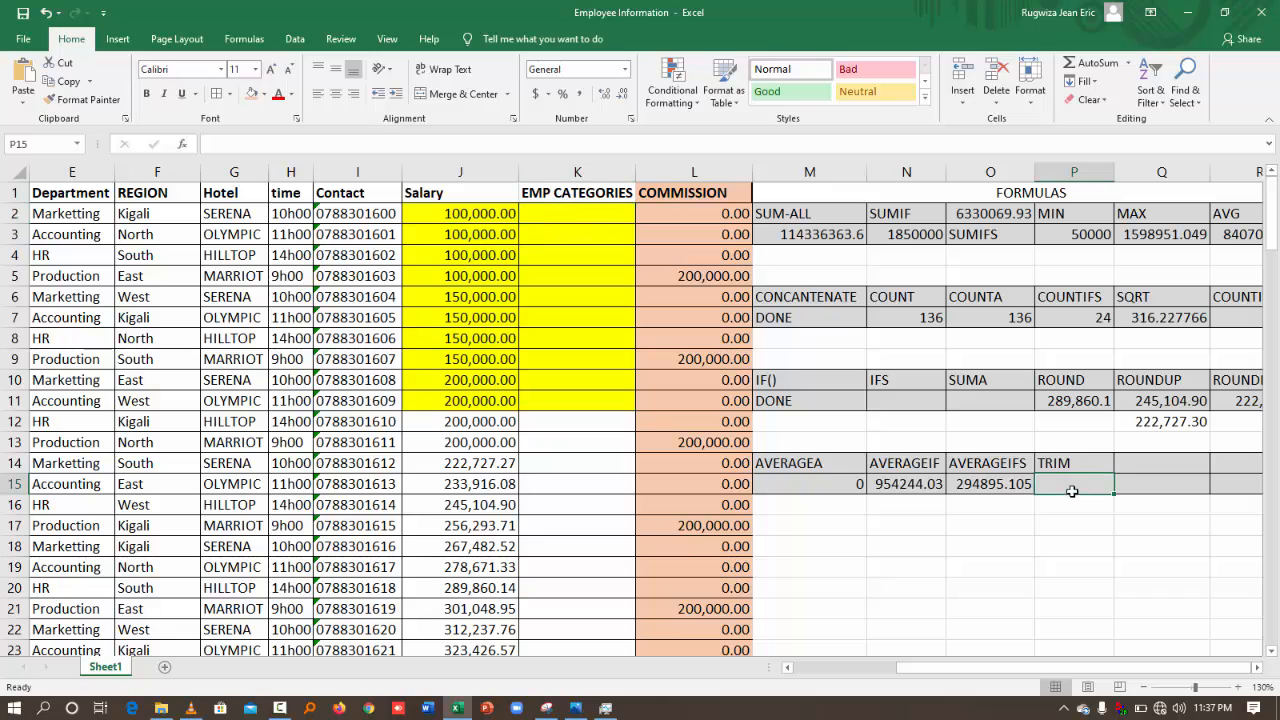
double_click(152, 214)
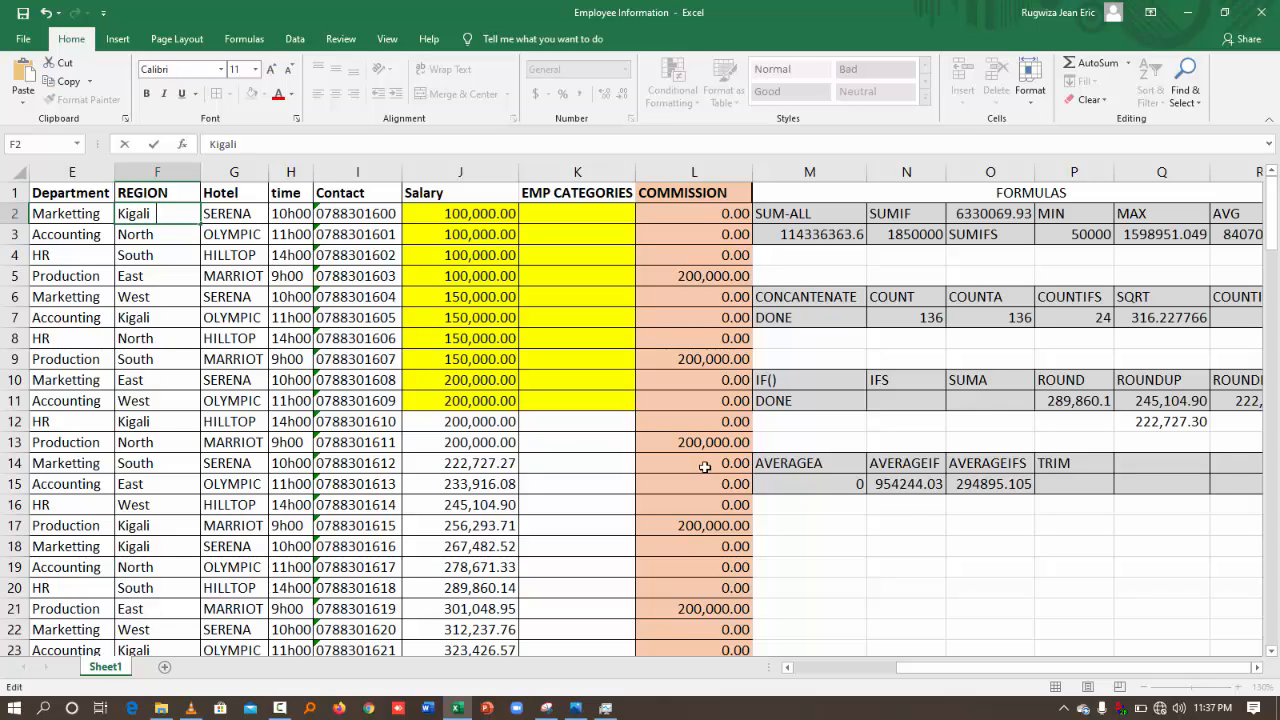
click(1055, 485)
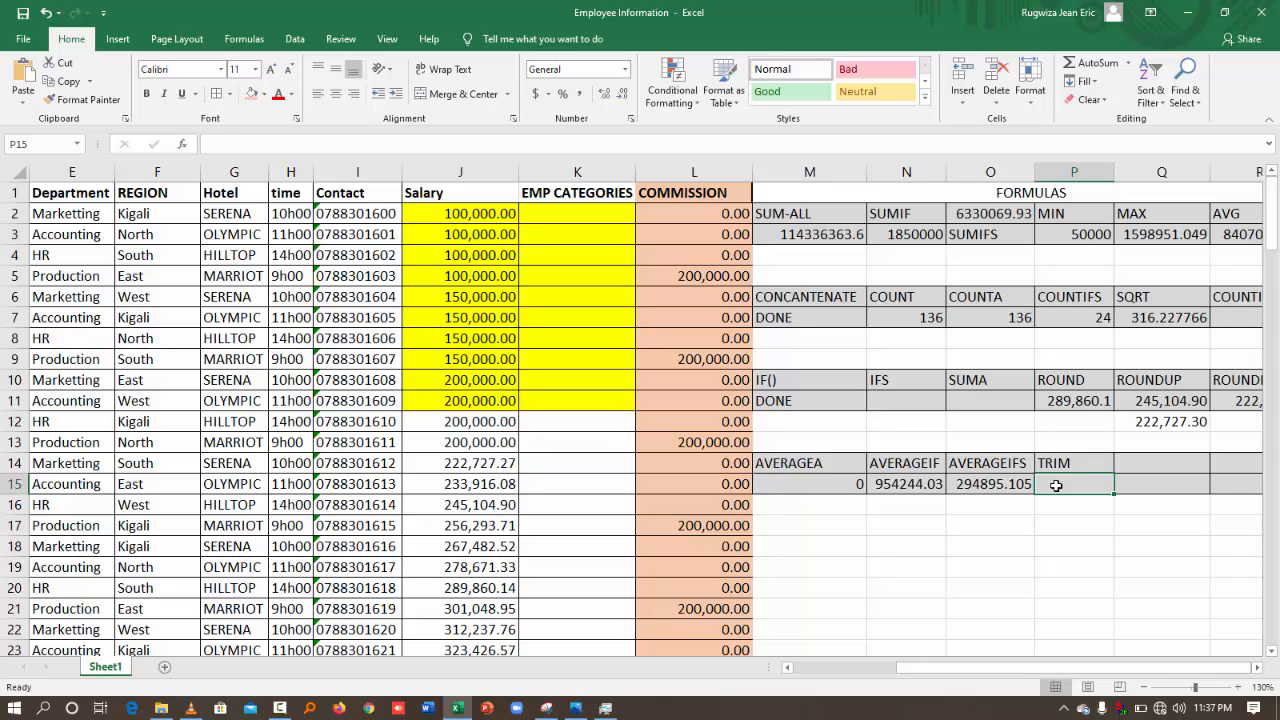
text(=TRIM)
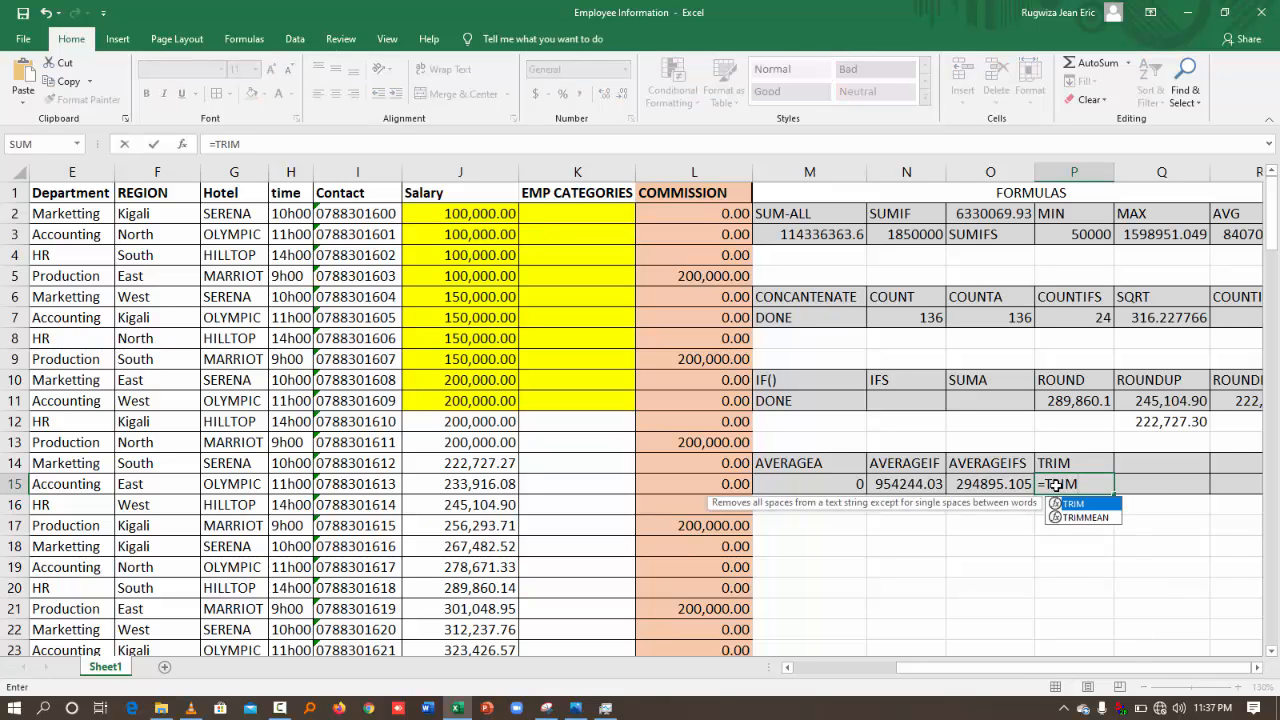
text(()
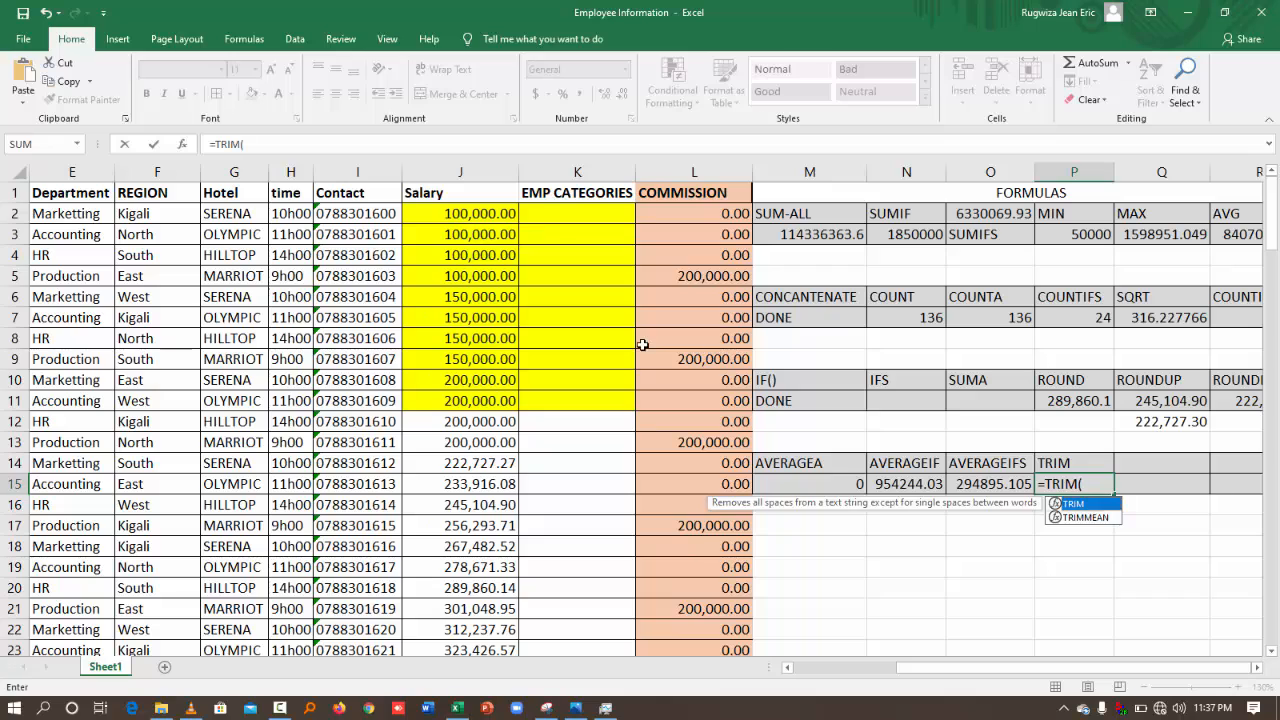
click(148, 213)
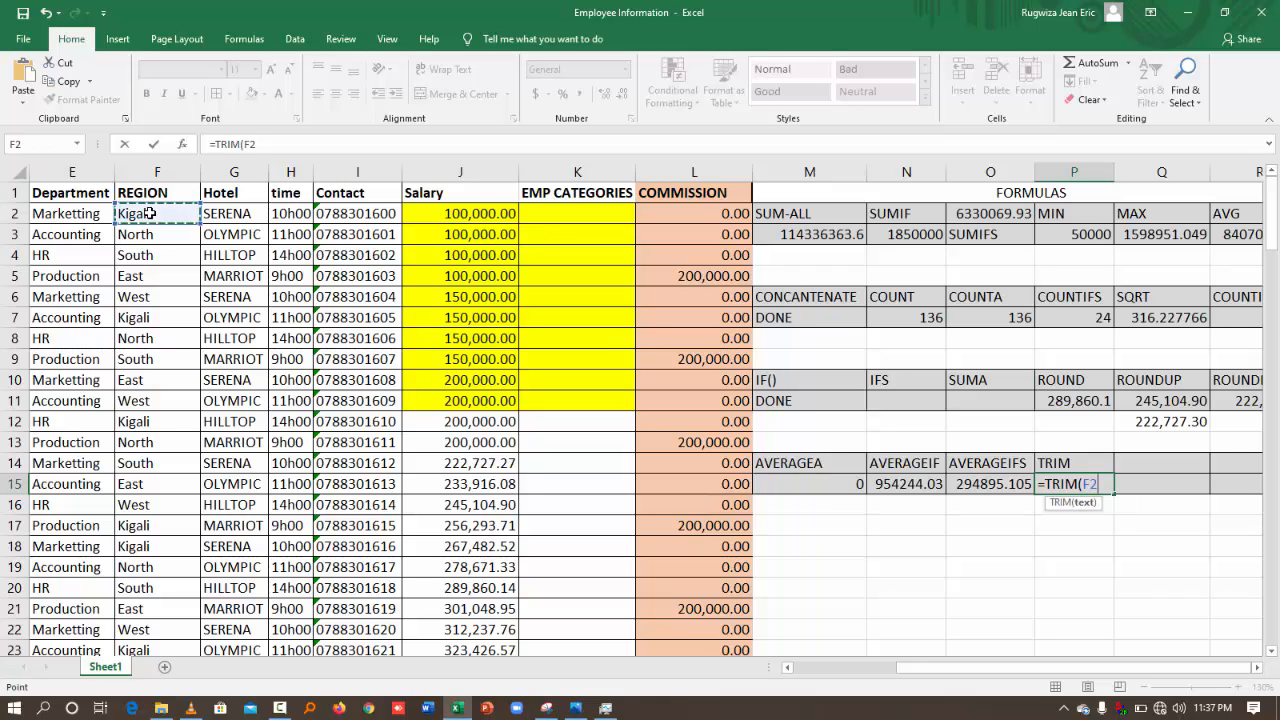
text())
key(Return)
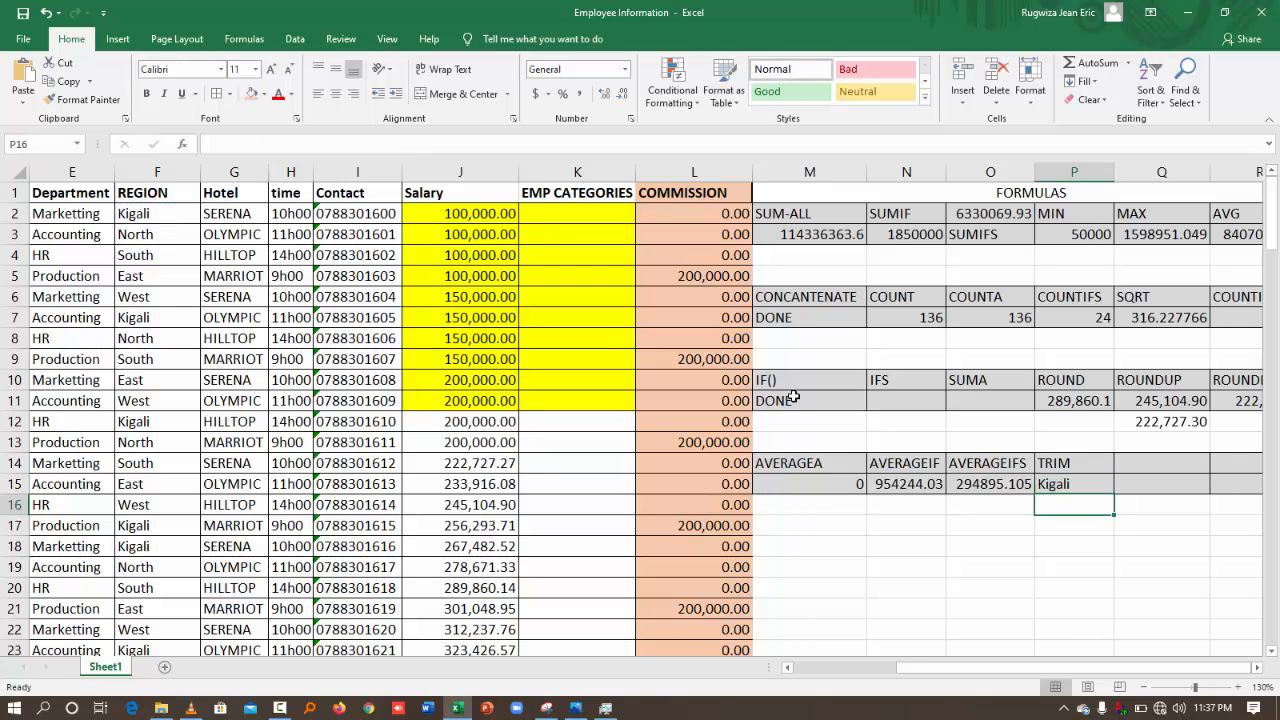
click(1068, 484)
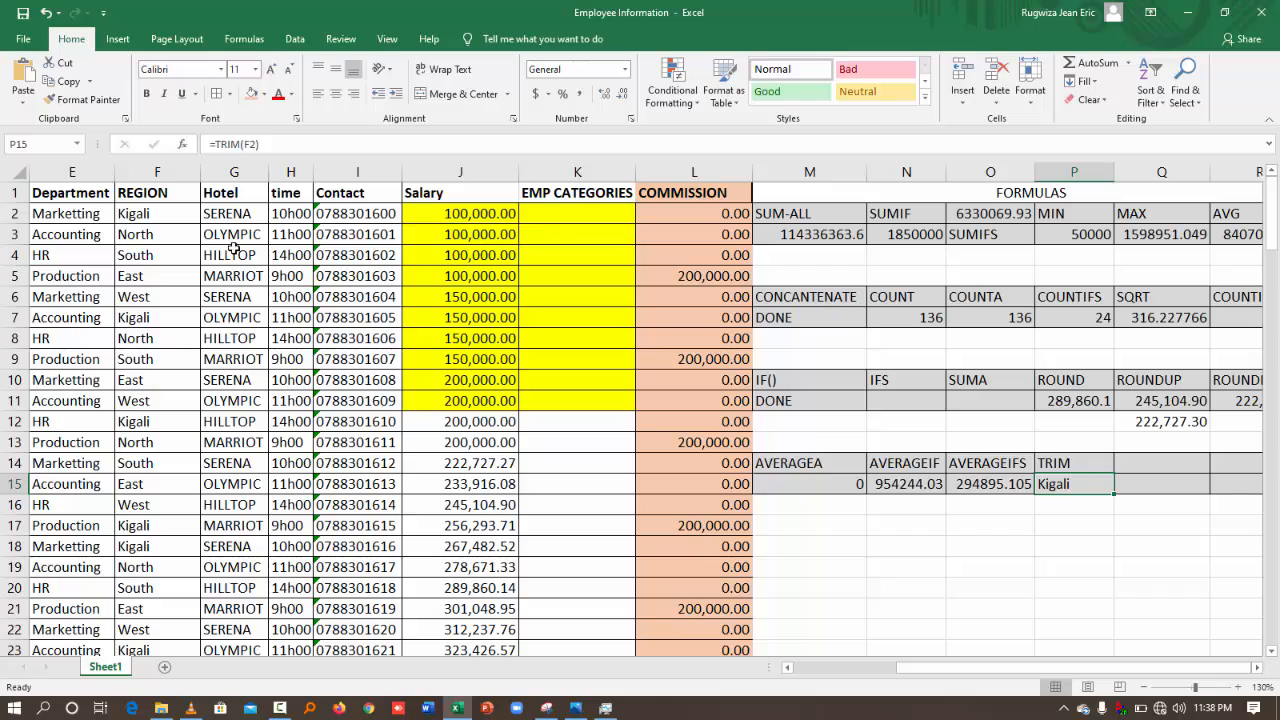
click(166, 214)
- Enter a CONCATENATE formula in M18 that joins the region in F2 with the text "Rwanda"
click(786, 549)
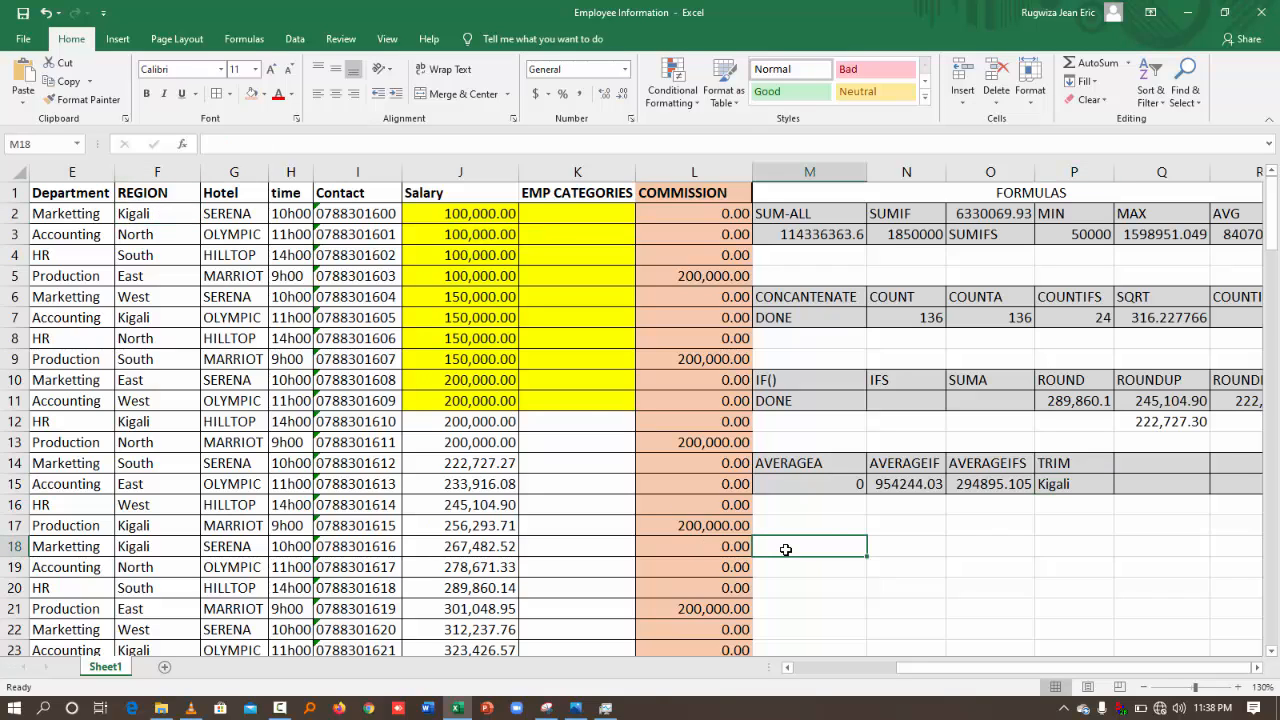
text(=CON)
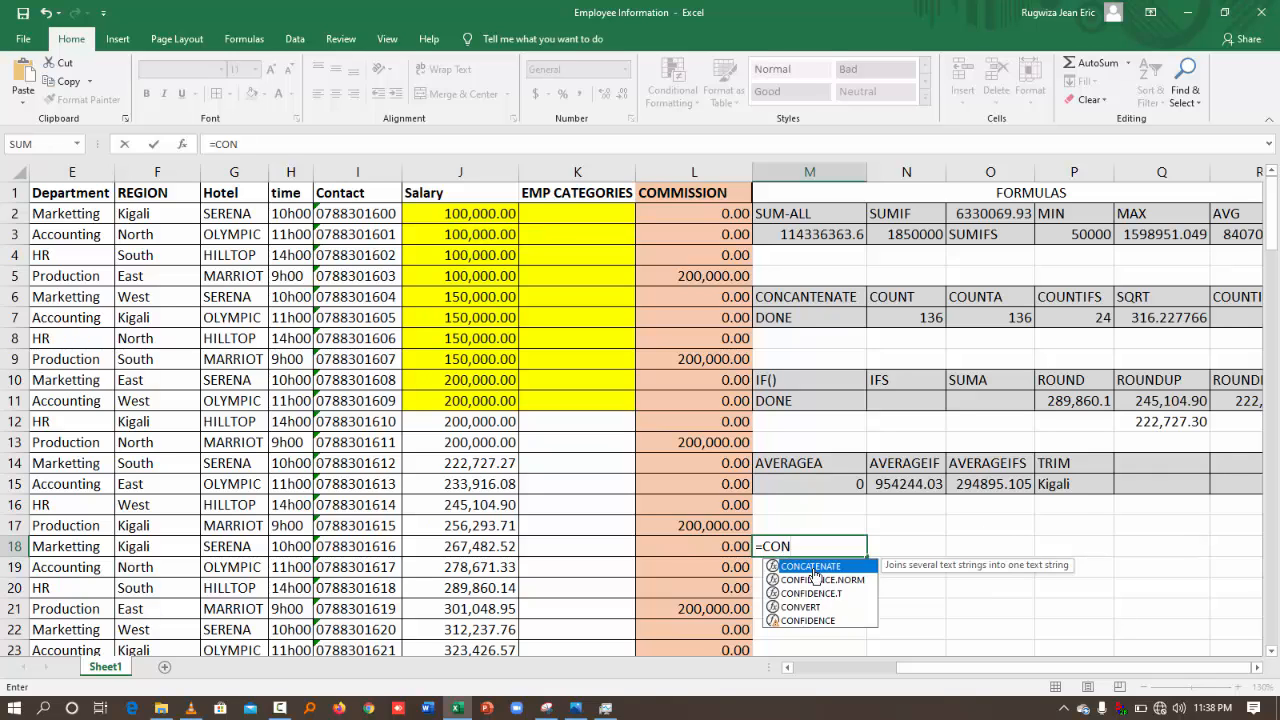
double_click(812, 567)
click(136, 219)
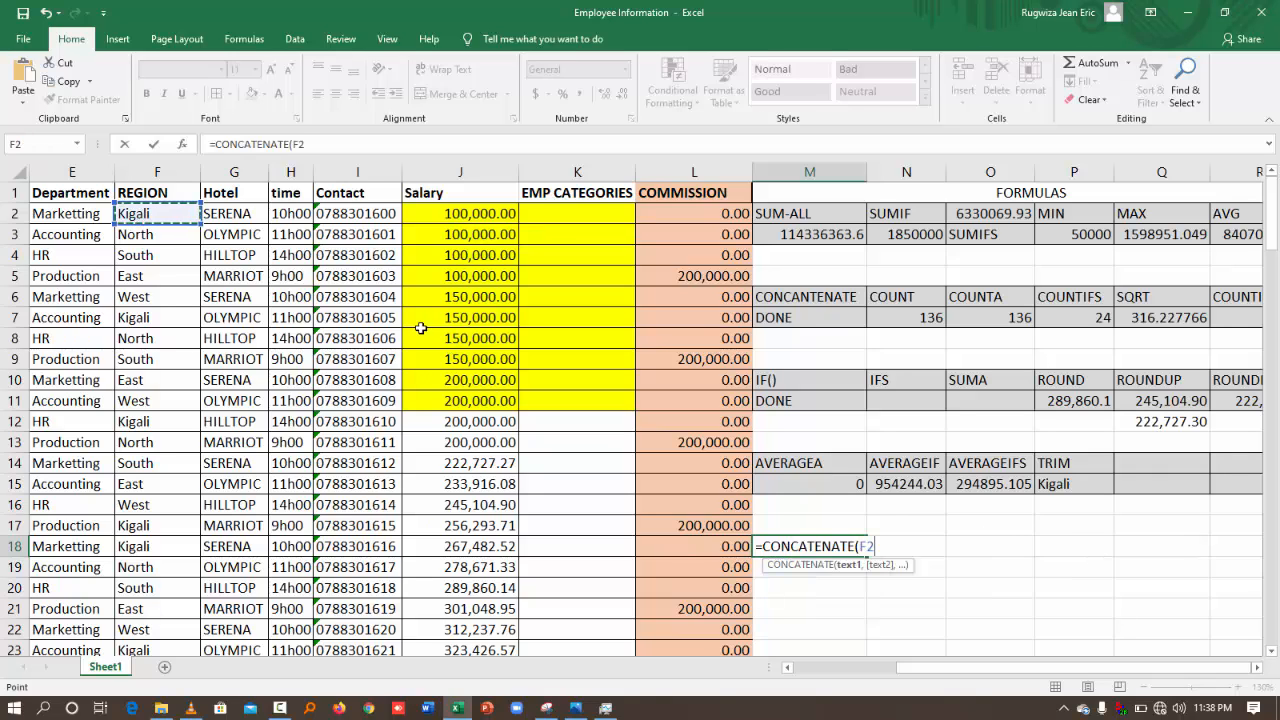
text(,)
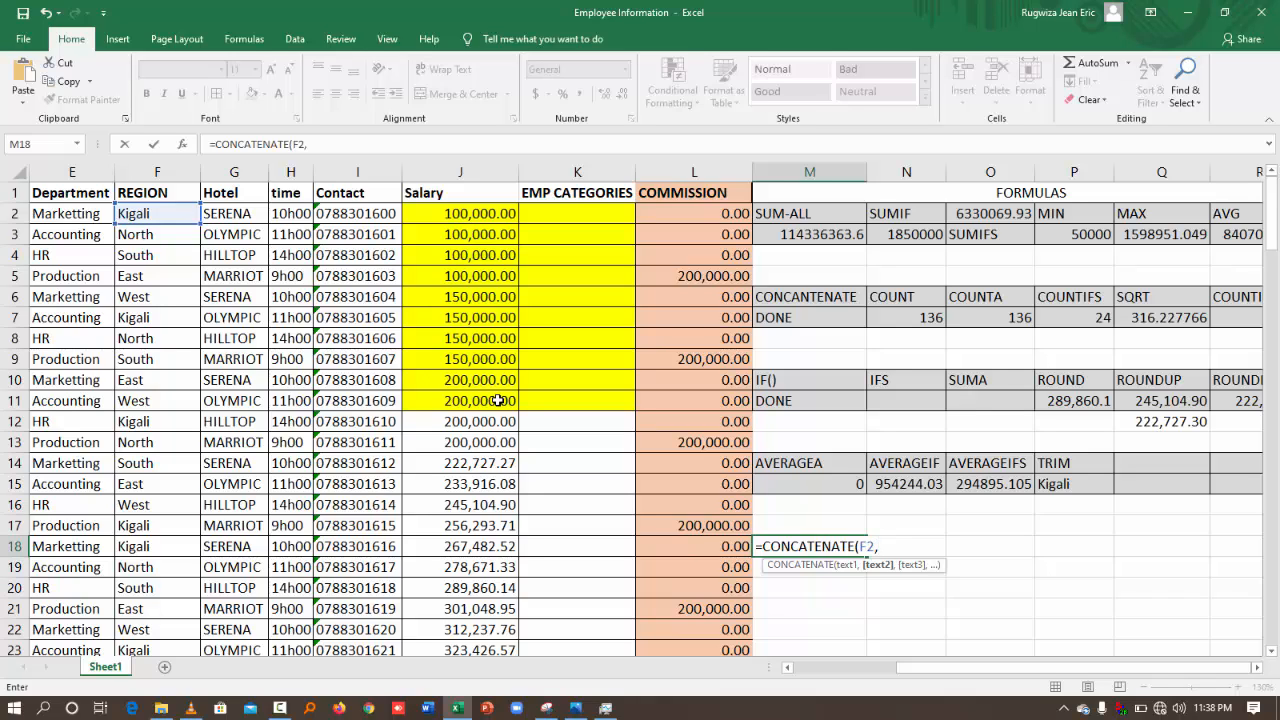
text("")
key(BackSpace)
text(rWAND)
key(BackSpace)
key(BackSpace)
key(BackSpace)
key(BackSpace)
key(BackSpace)
text(Rwanda"))
key(Return)
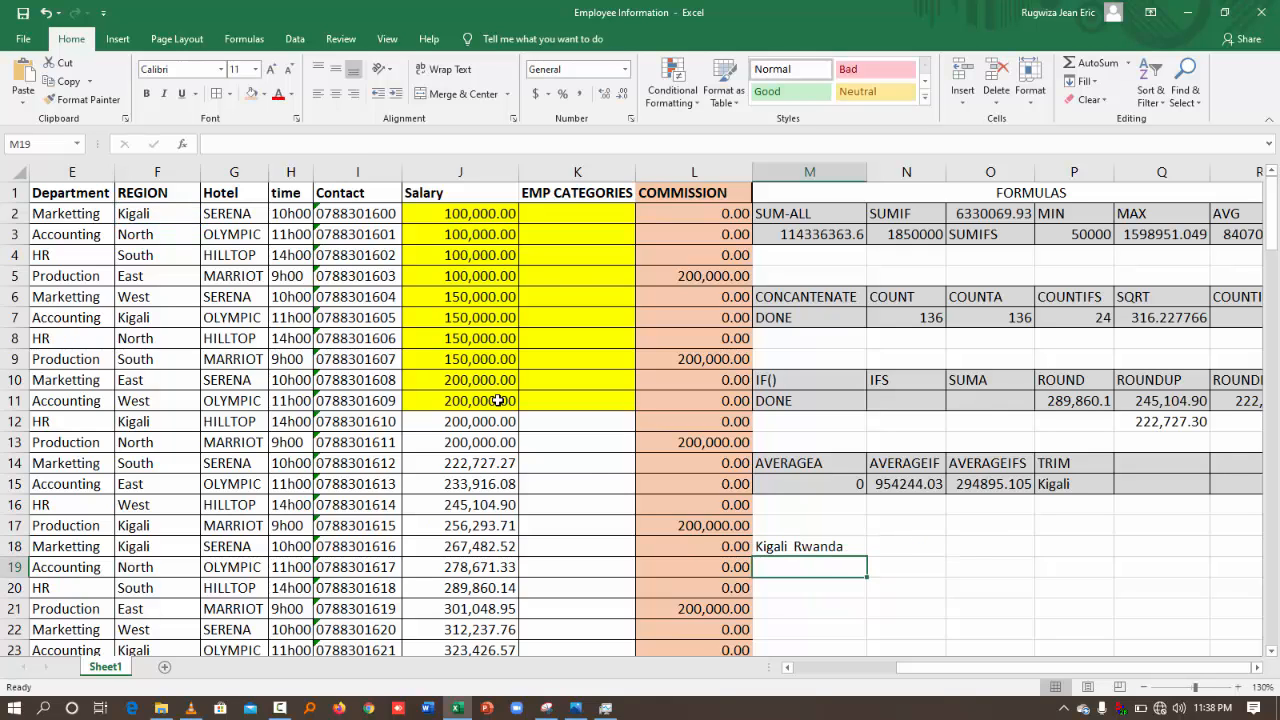
- Add a long run of trailing spaces after "Kigali" in F2
click(171, 209)
click(293, 145)
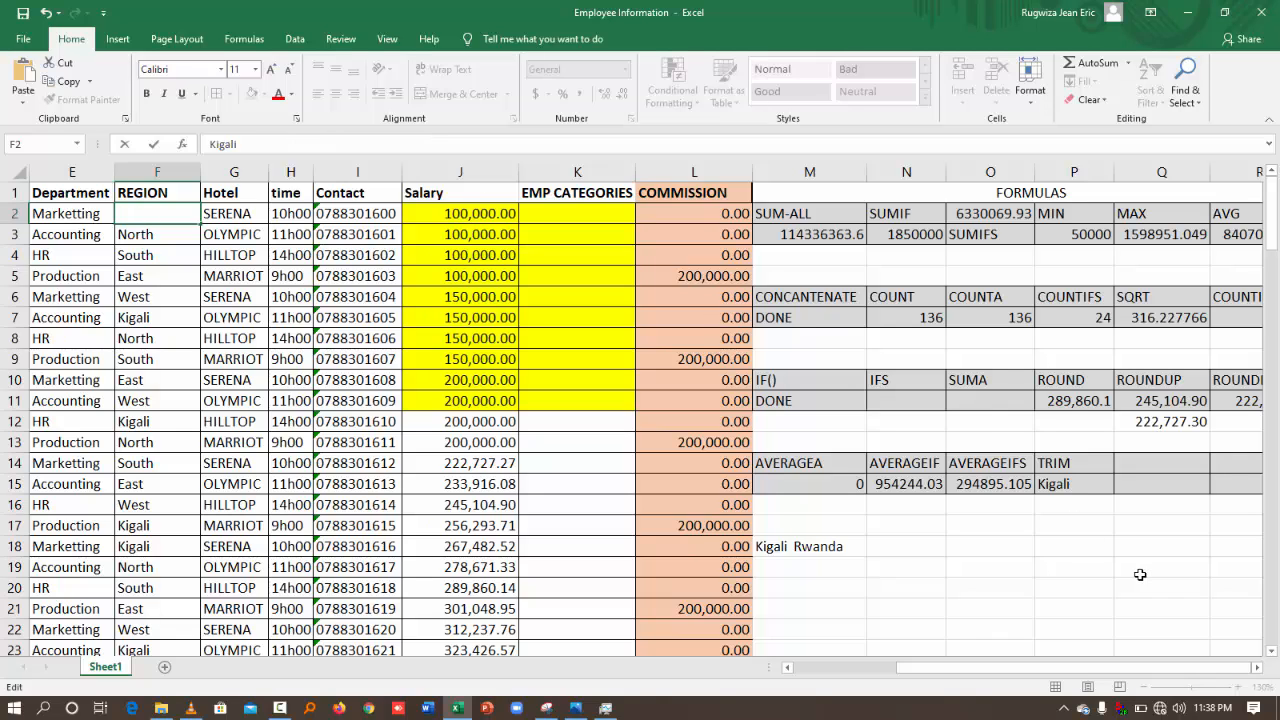
click(1141, 574)
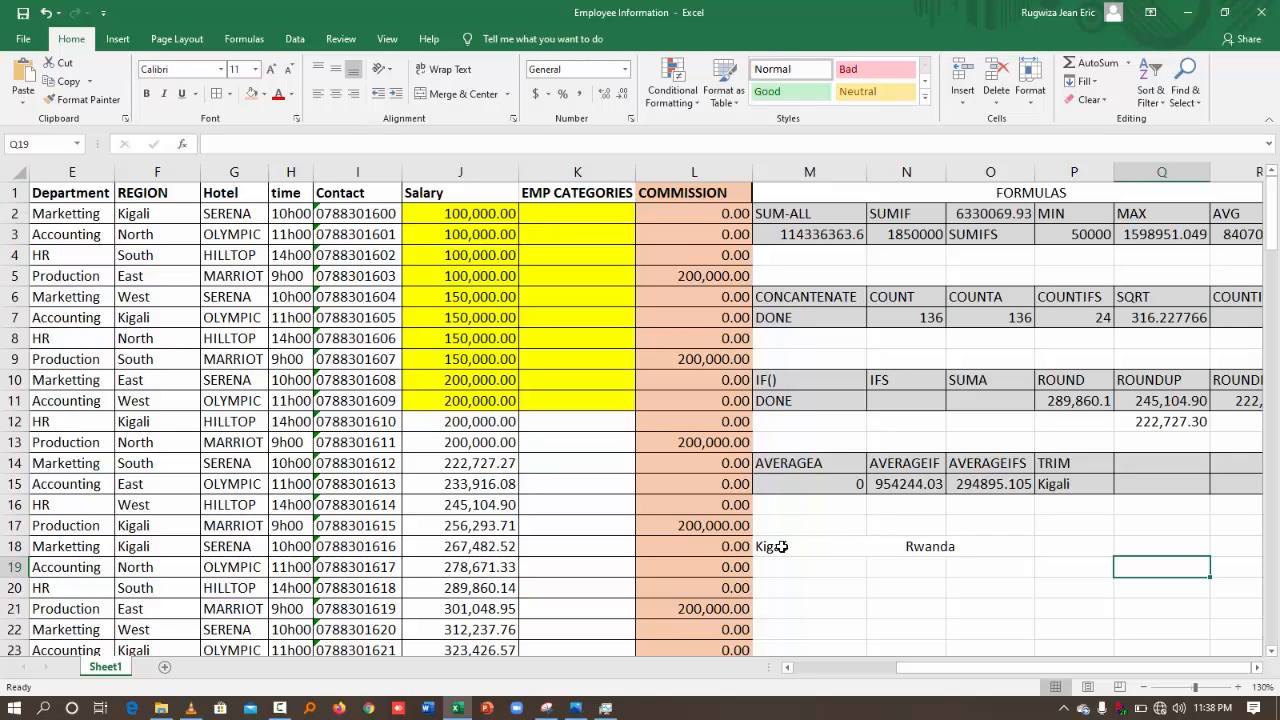
- Wrap the F2 reference of the CONCATENATE formula in M18 in TRIM, giving =CONCATENATE(TRIM(F2),"Rwanda")
click(786, 547)
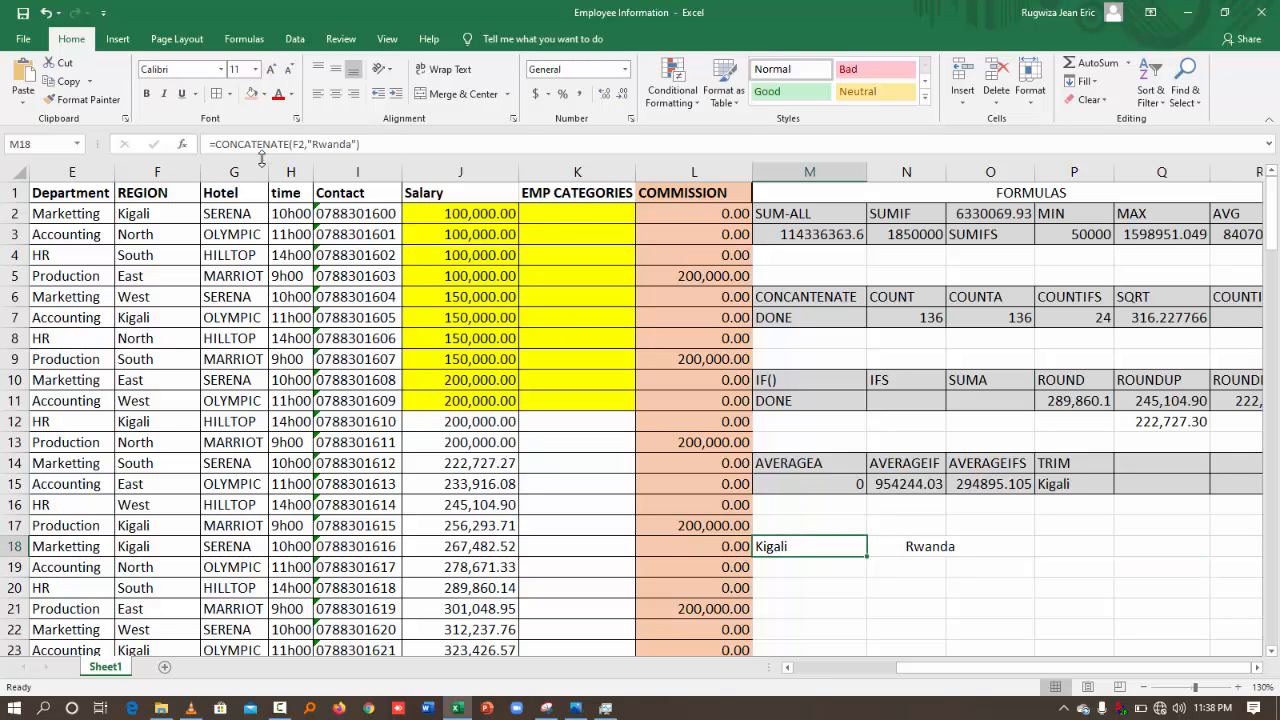
click(300, 147)
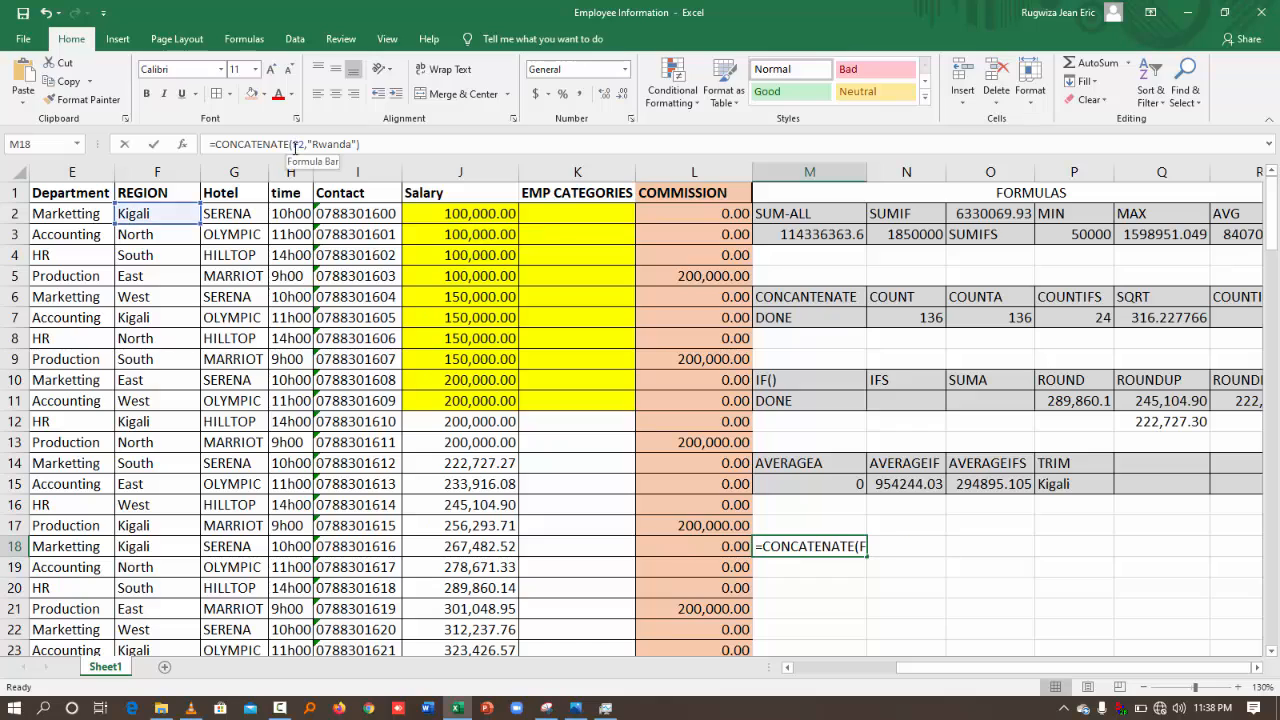
text(trim)
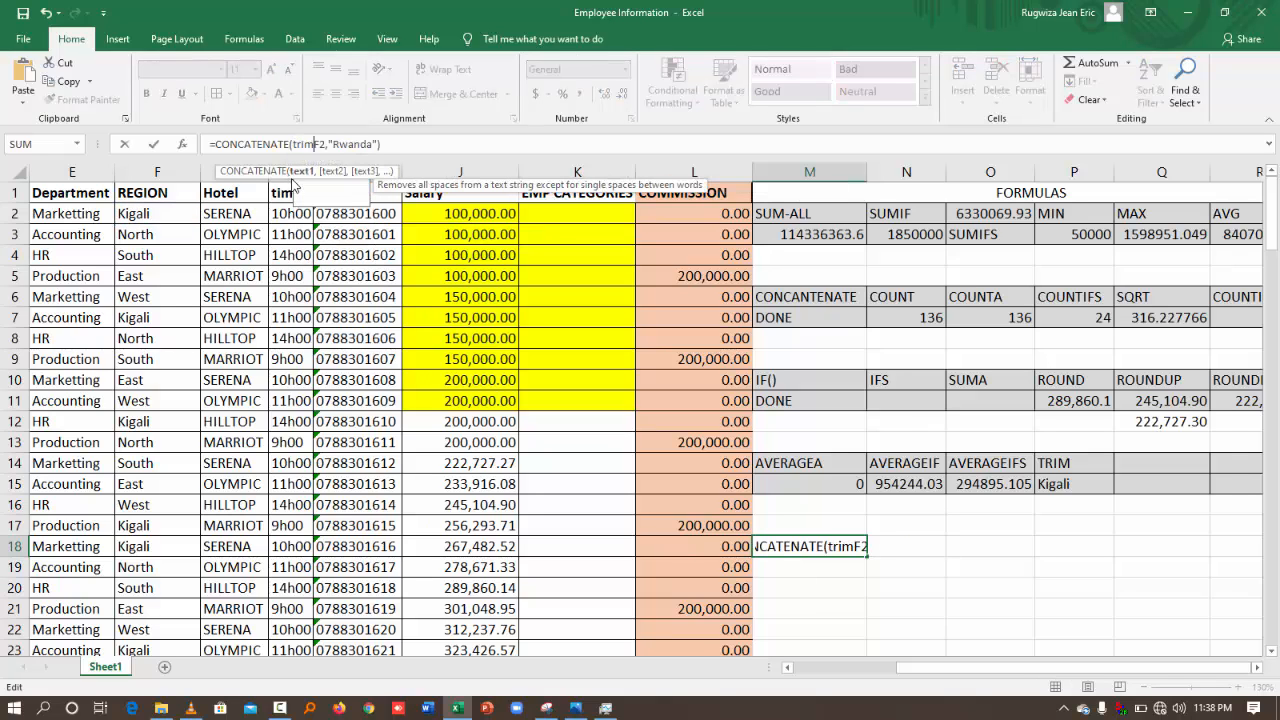
double_click(320, 187)
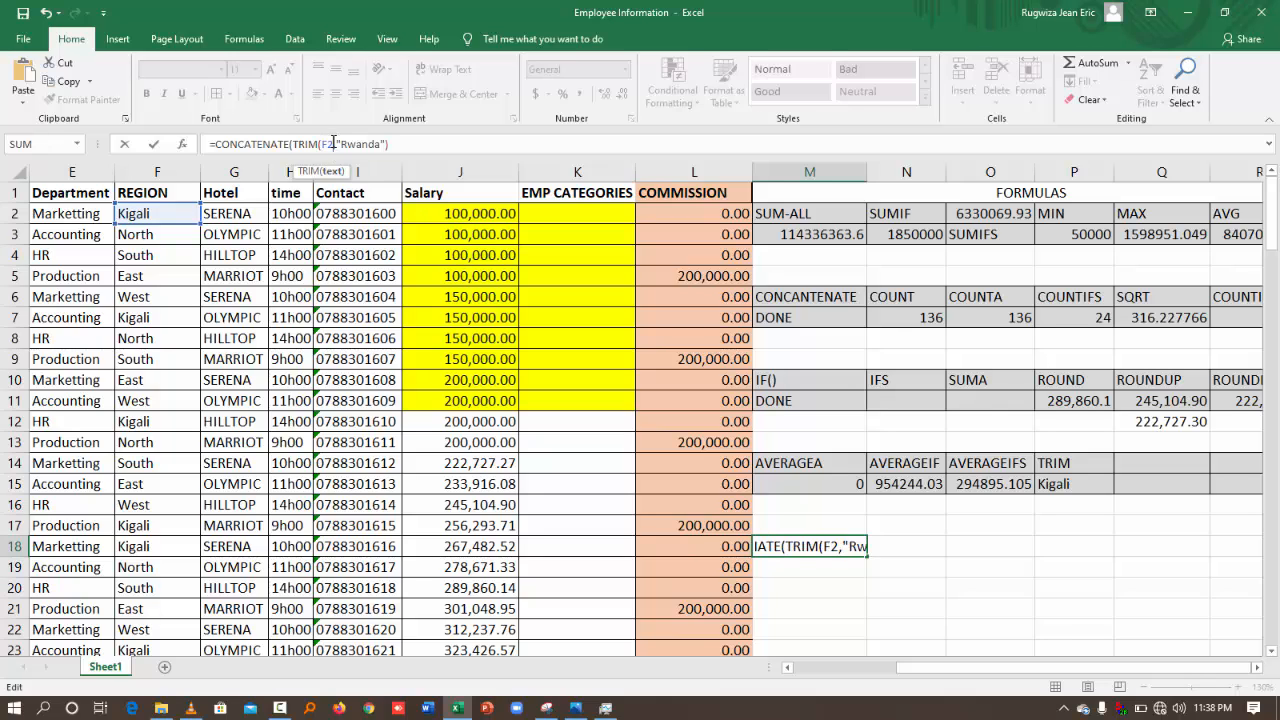
text())
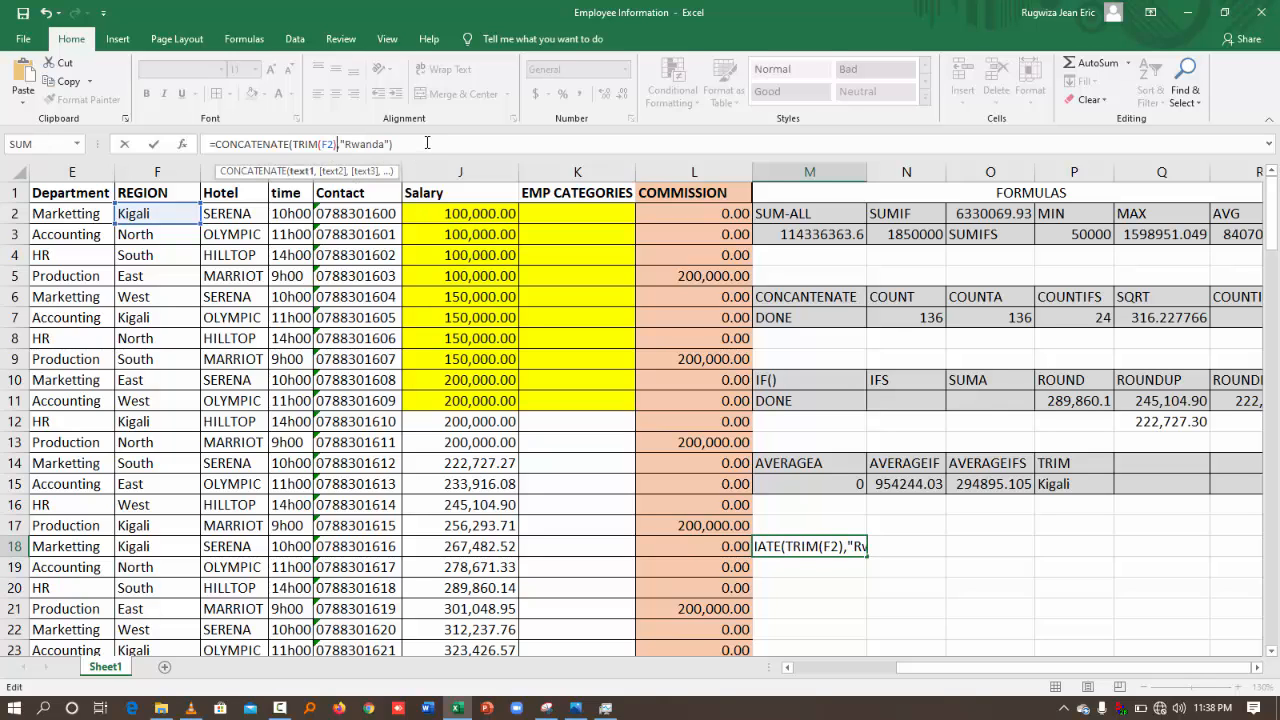
click(427, 143)
key(Return)
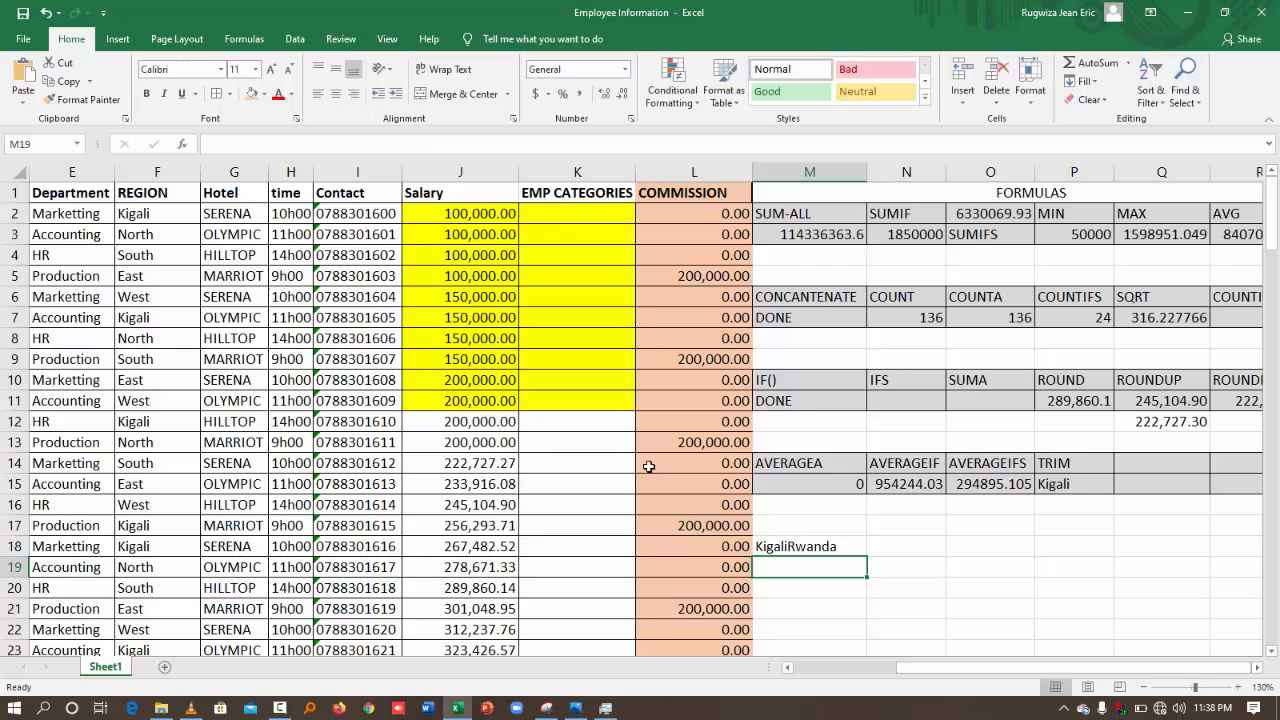
- Insert a single quoted space as an extra argument between TRIM(F2) and "Rwanda" in the M18 formula
click(786, 546)
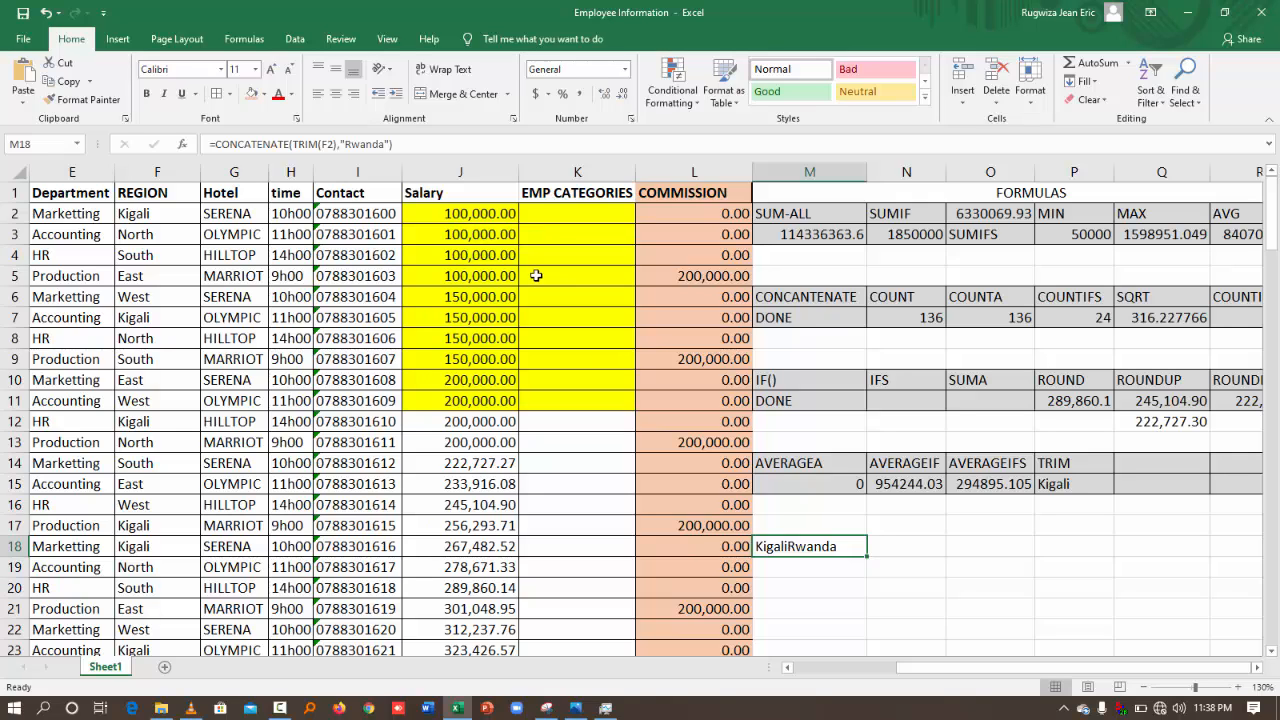
click(342, 145)
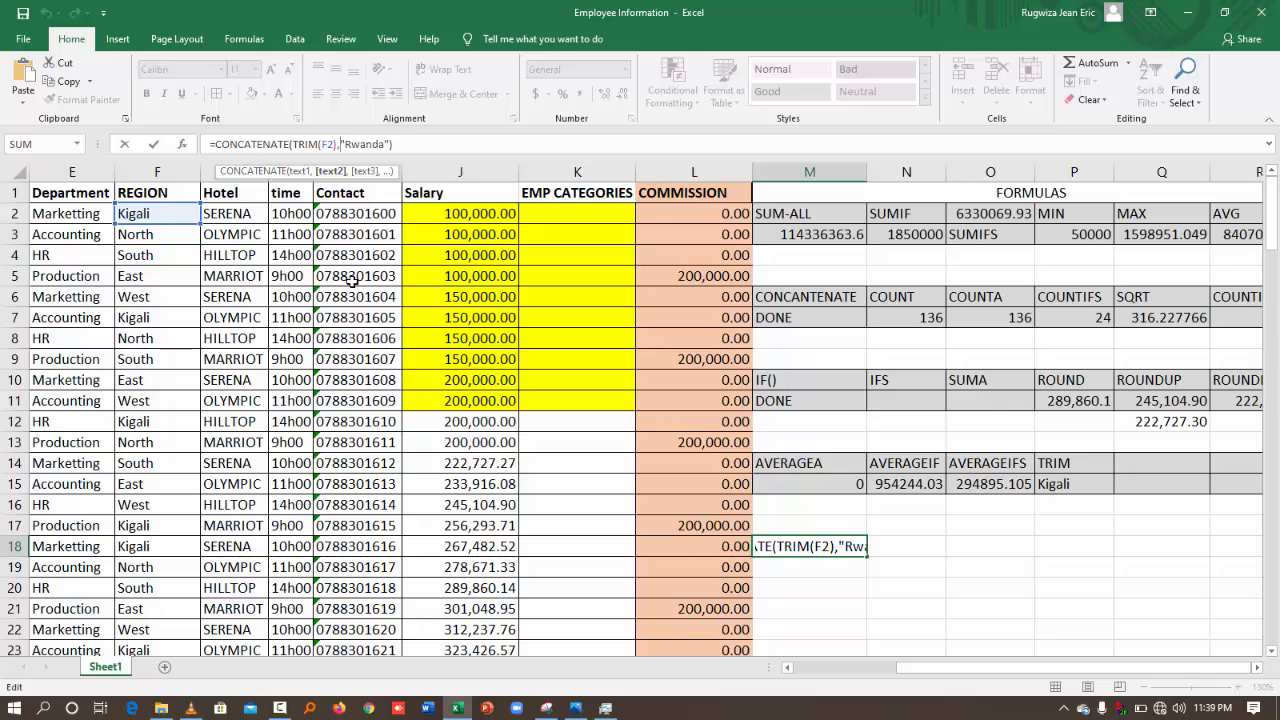
text("",)
click(348, 145)
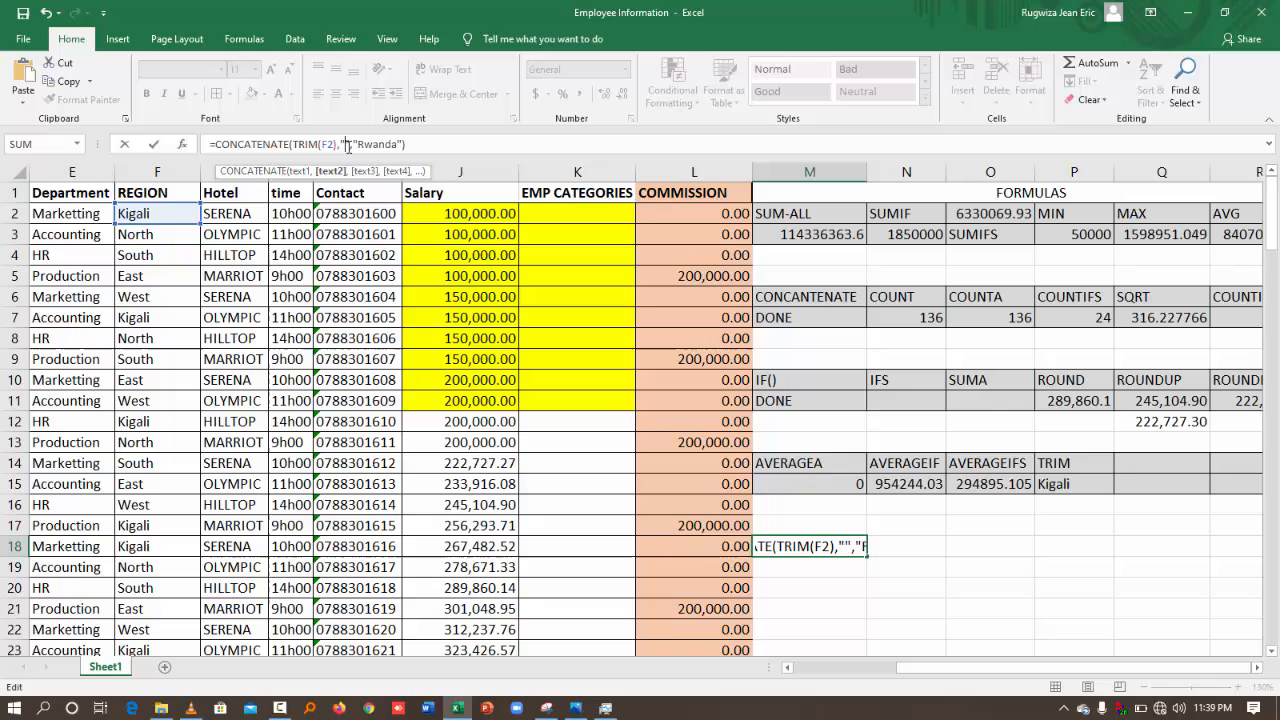
click(425, 144)
key(Return)
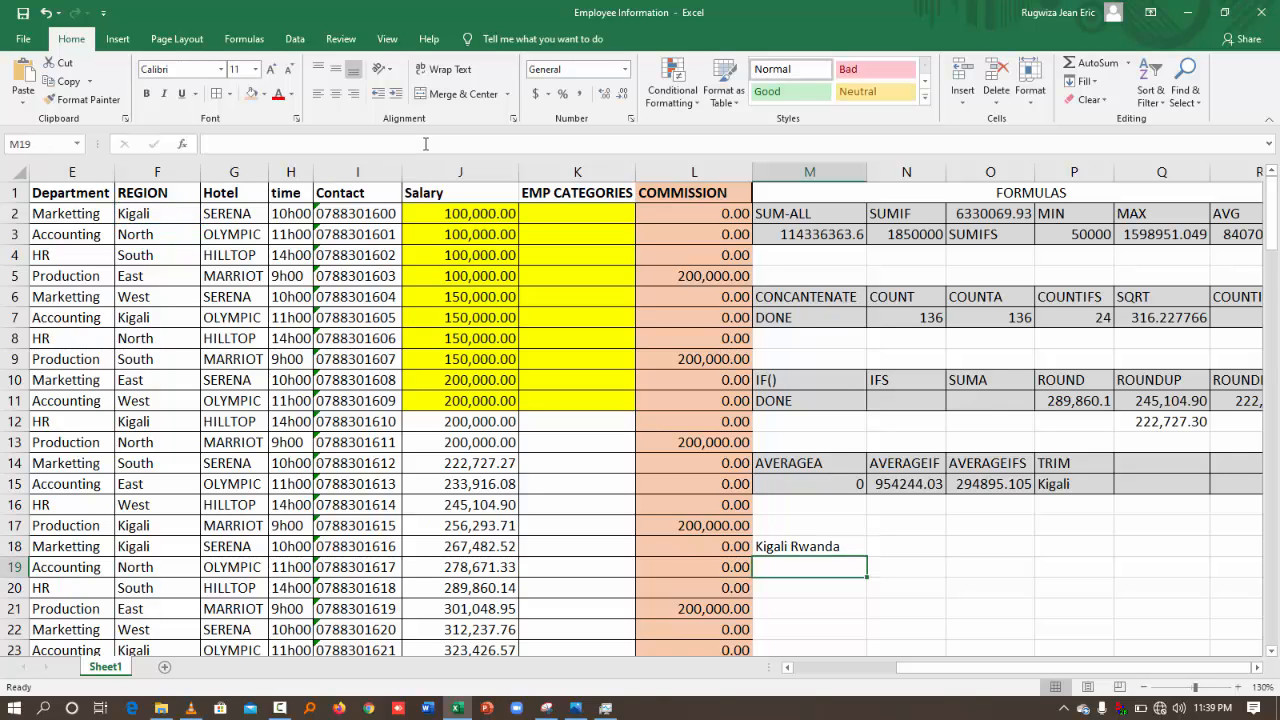
click(787, 543)
- Open Insert Function from J12 and browse the list of all functions through to its end
click(484, 417)
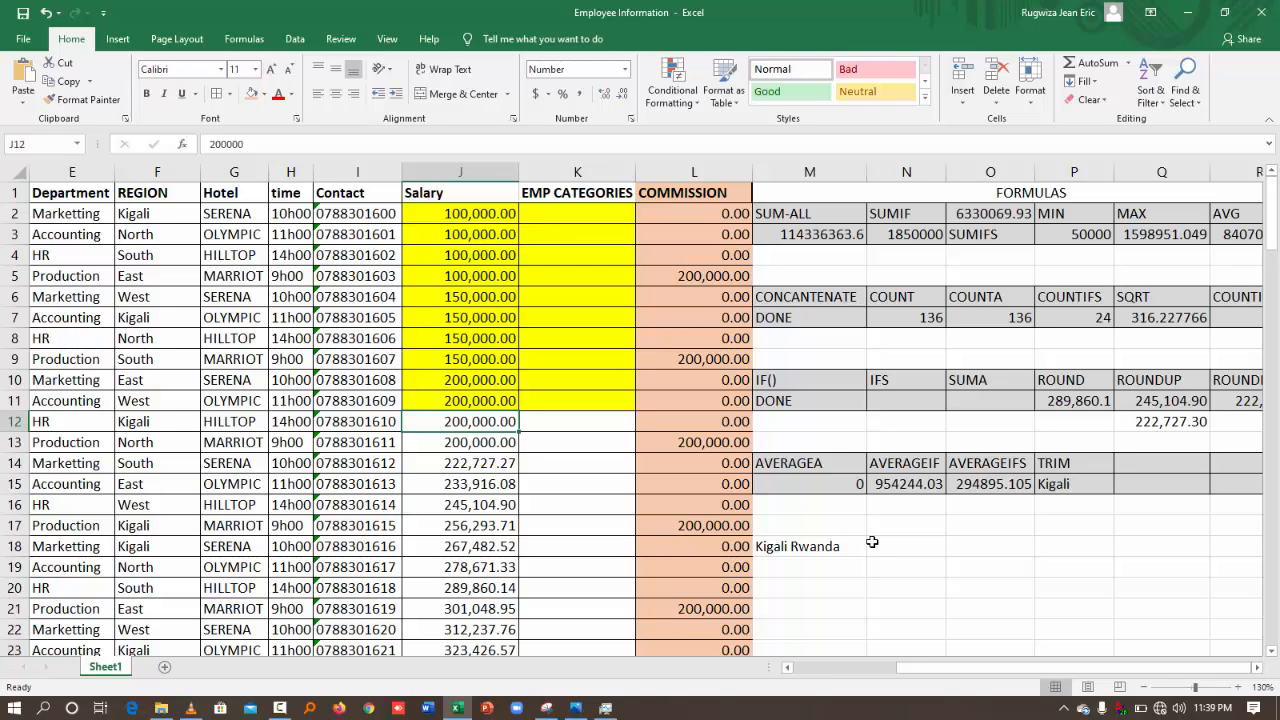
click(181, 150)
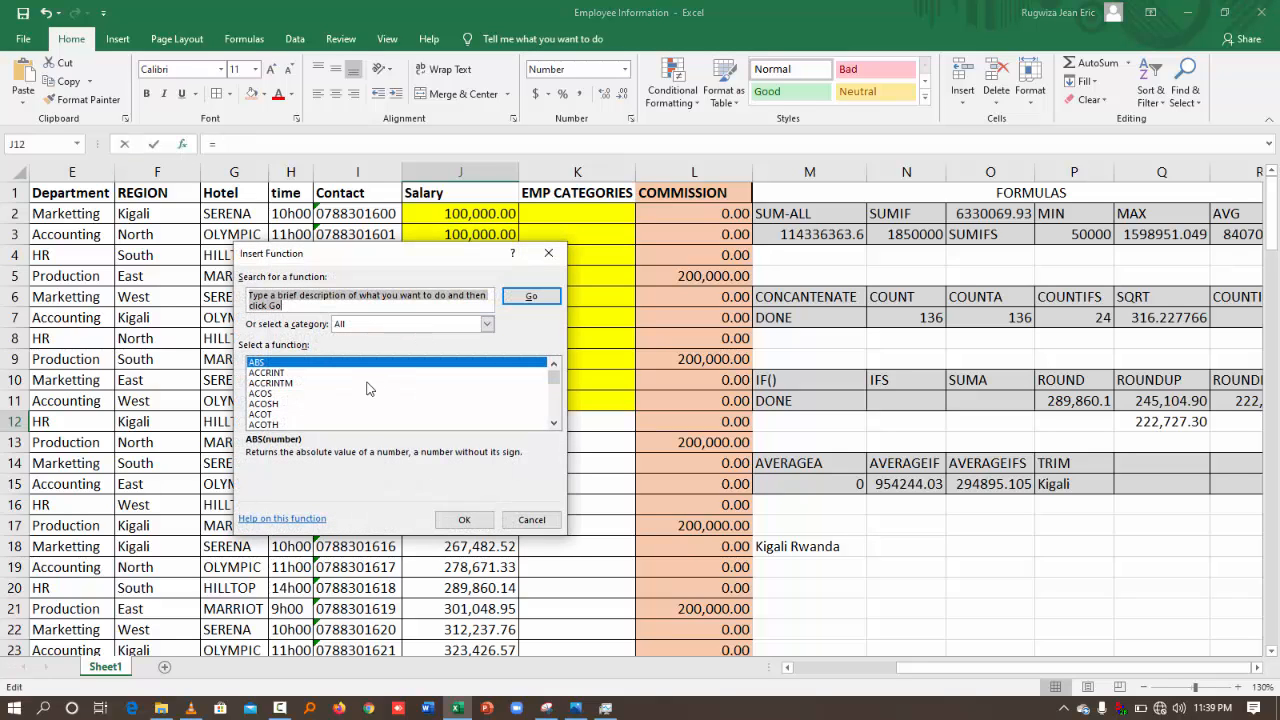
scroll(368, 388, down, 20)
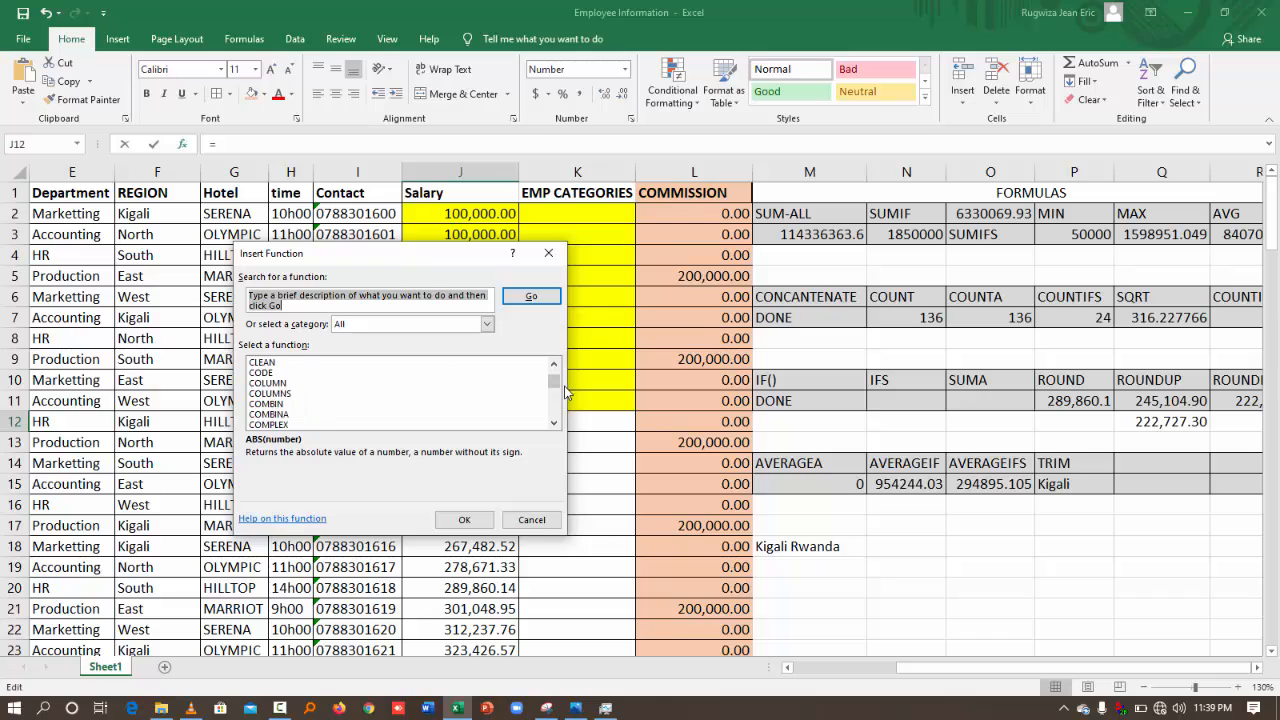
drag(554, 383, 559, 417)
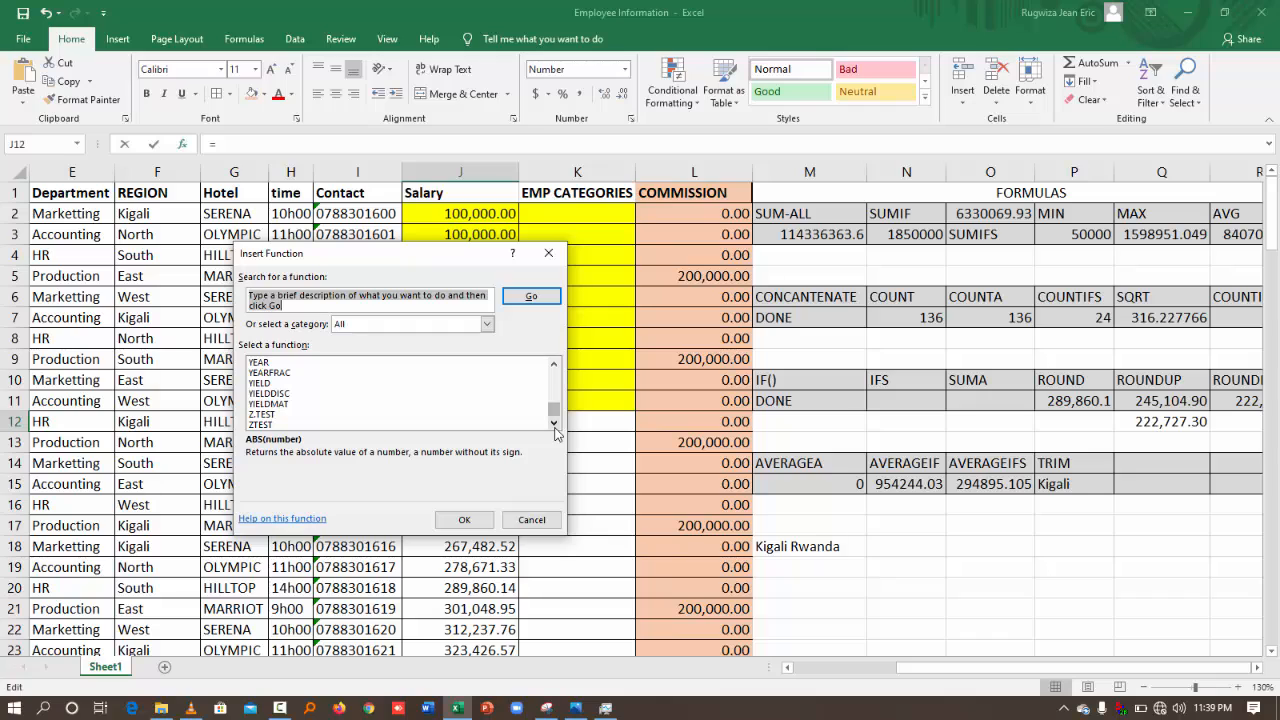